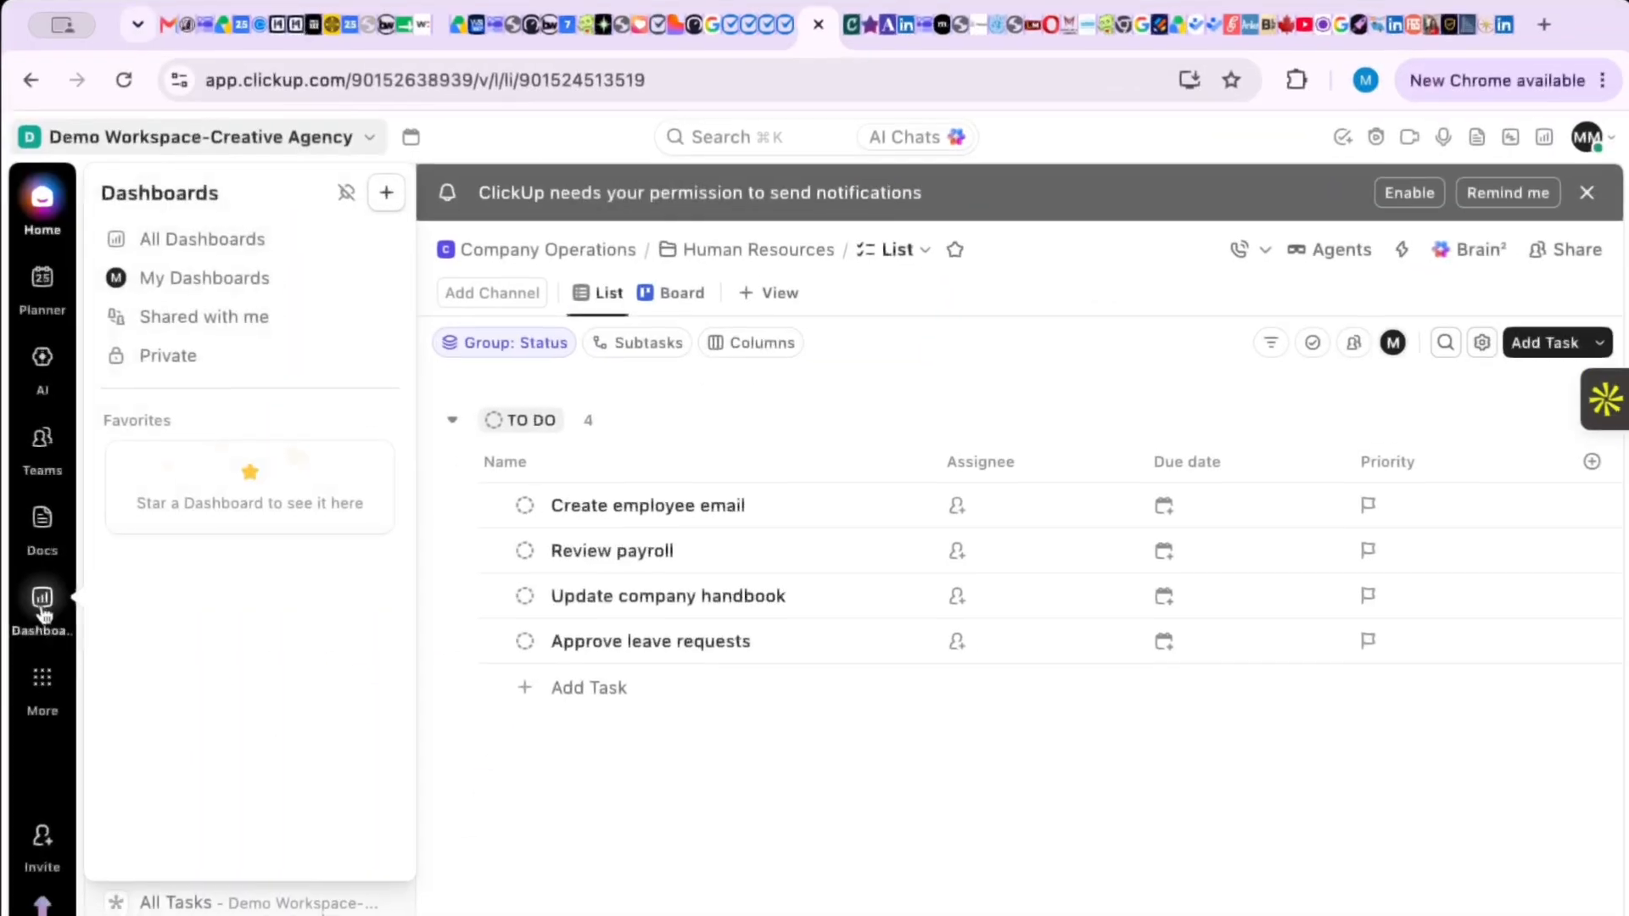
- Open the dashboards hub to view its templates, and return to Home to review the channels, messages and spaces listed there
left_click(43, 603)
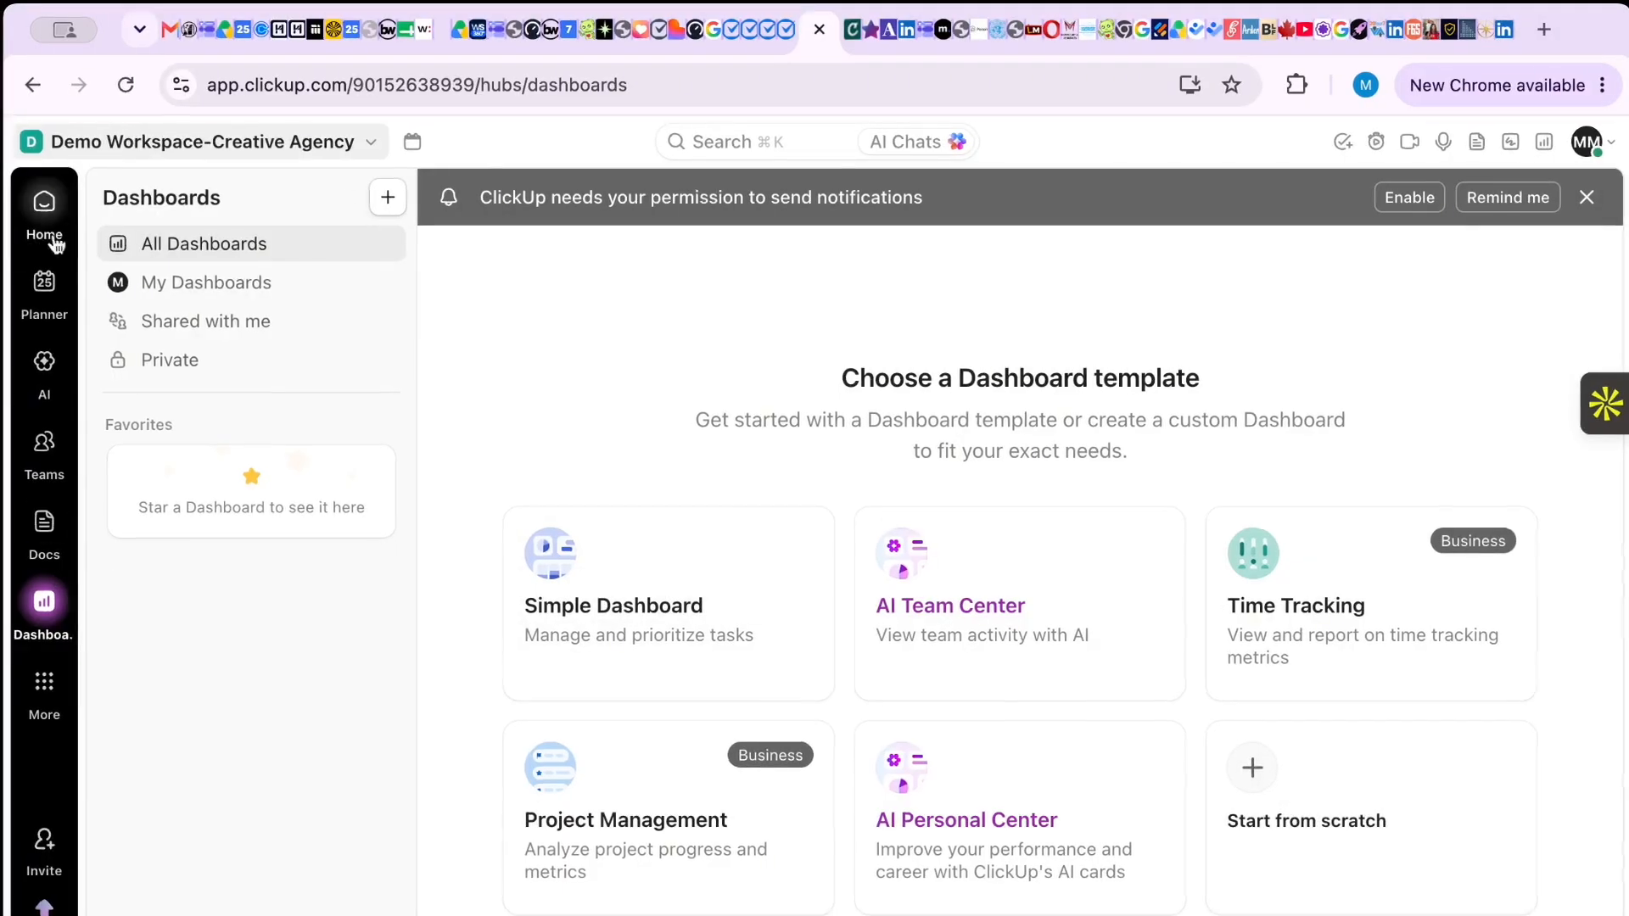
mouse_move(76, 229)
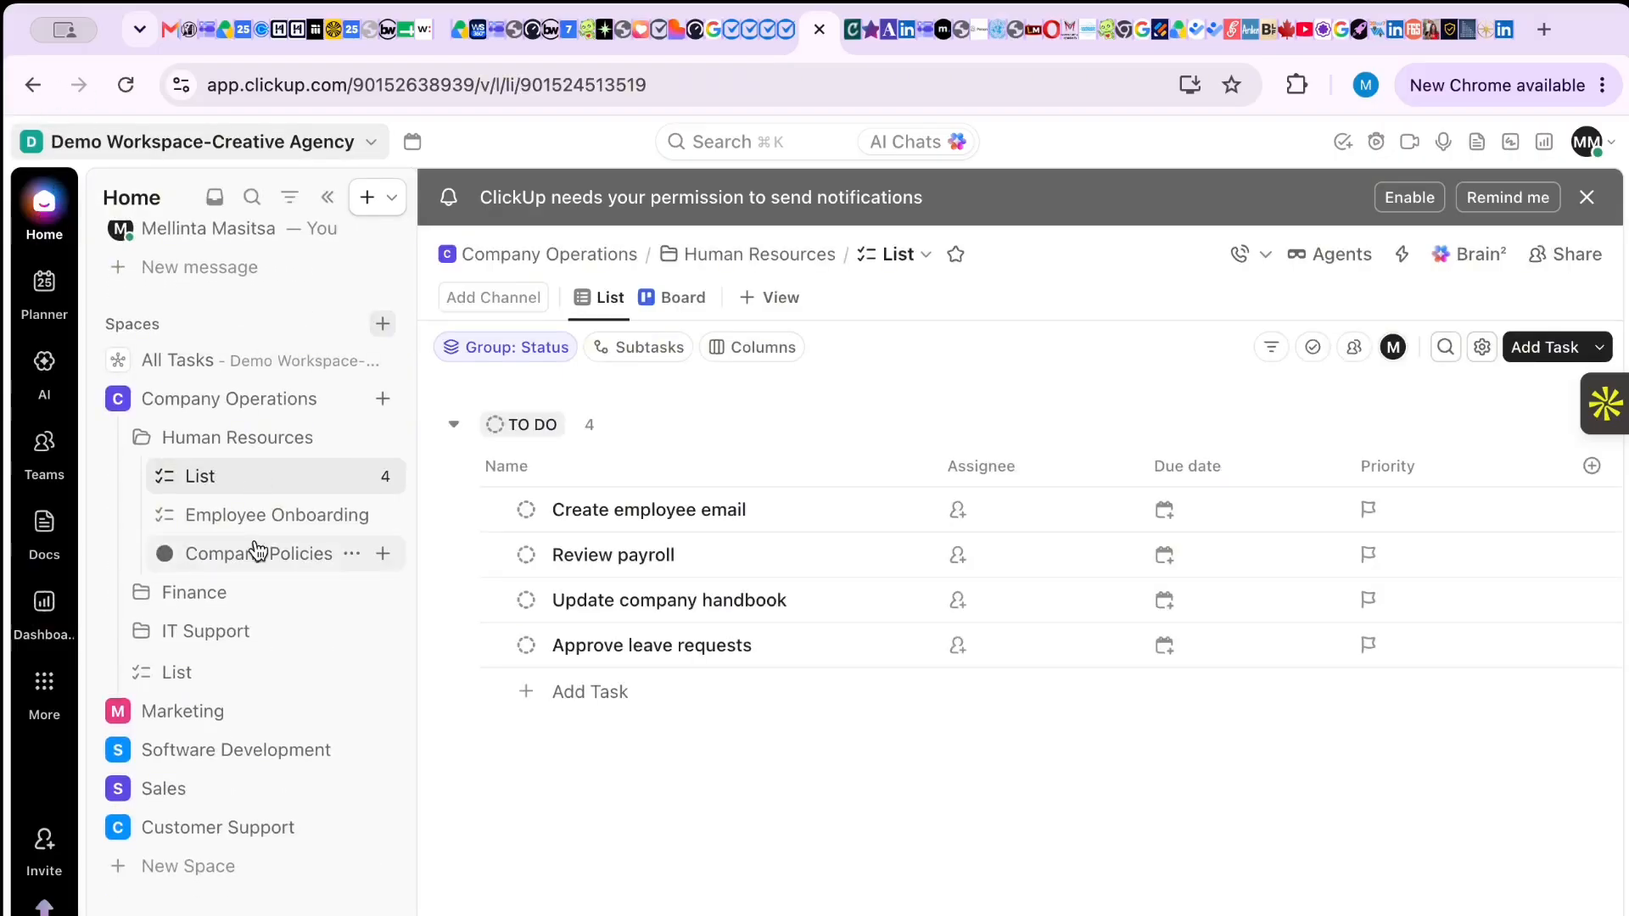
scroll(256, 550, "up", 10)
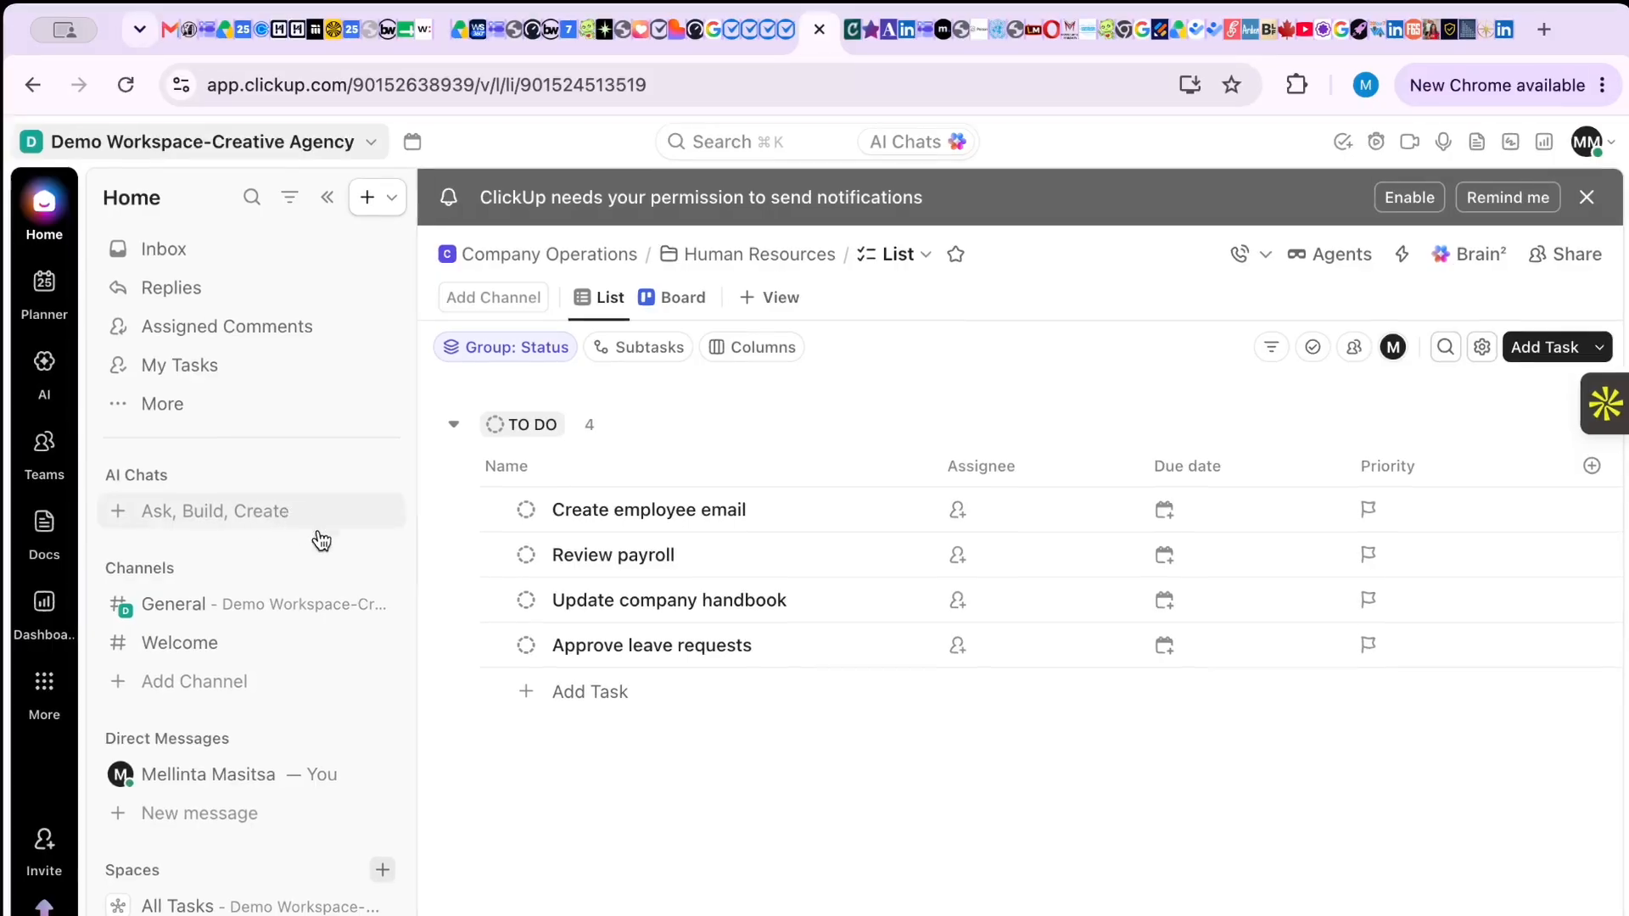
scroll(291, 643, "down", 5)
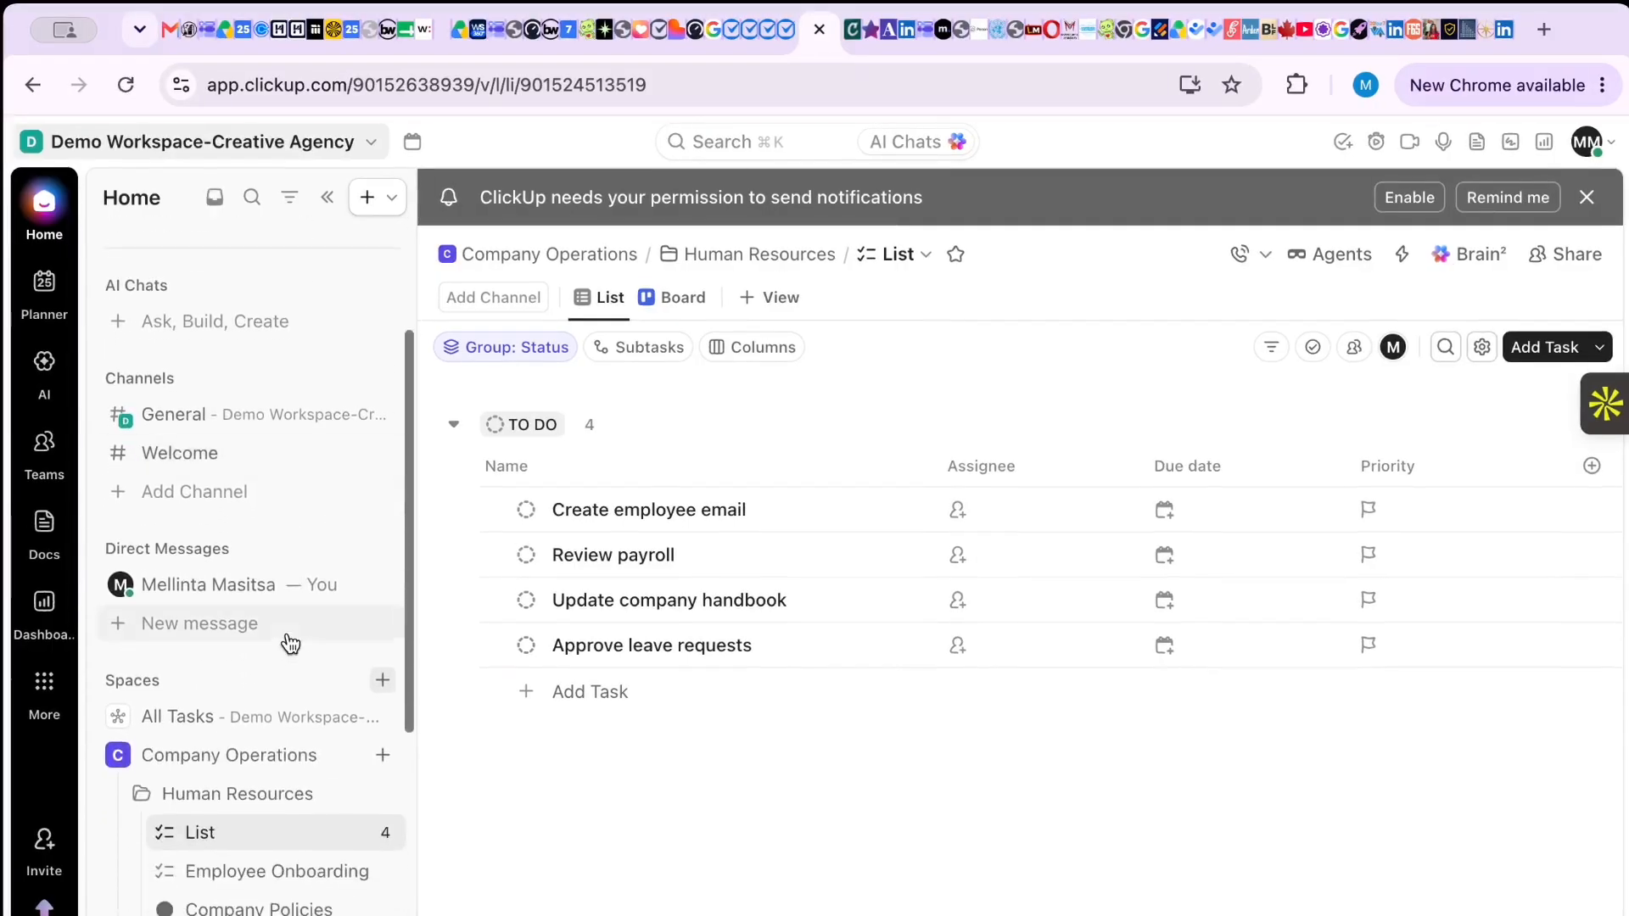
scroll(290, 643, "up", 5)
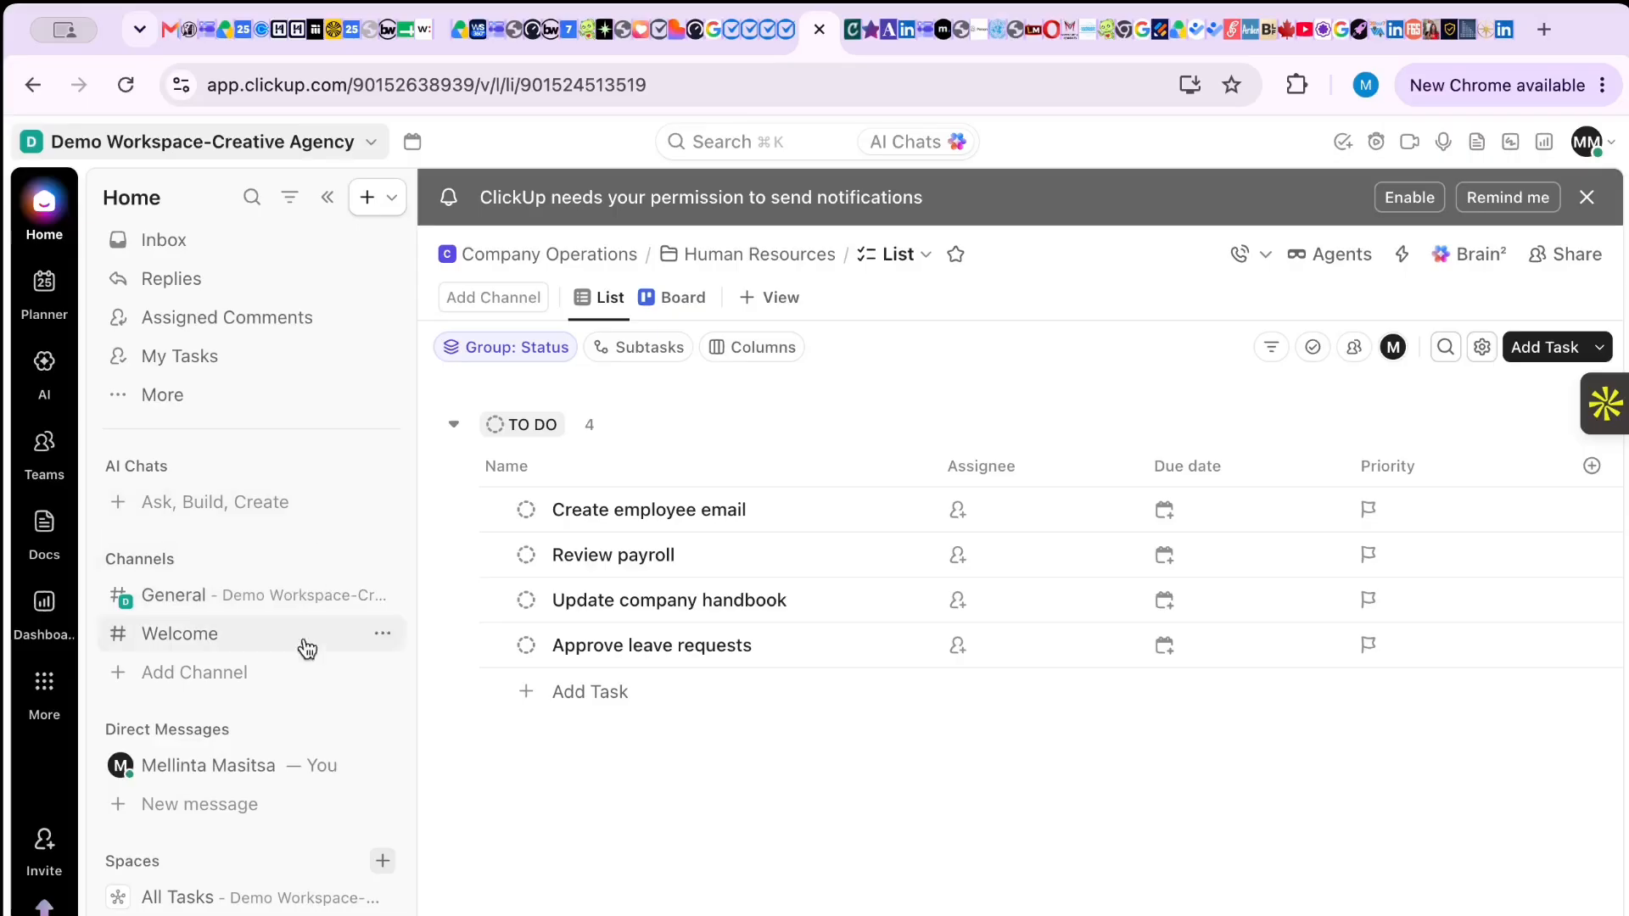
scroll(304, 653, "down", 1)
scroll(303, 650, "down", 5)
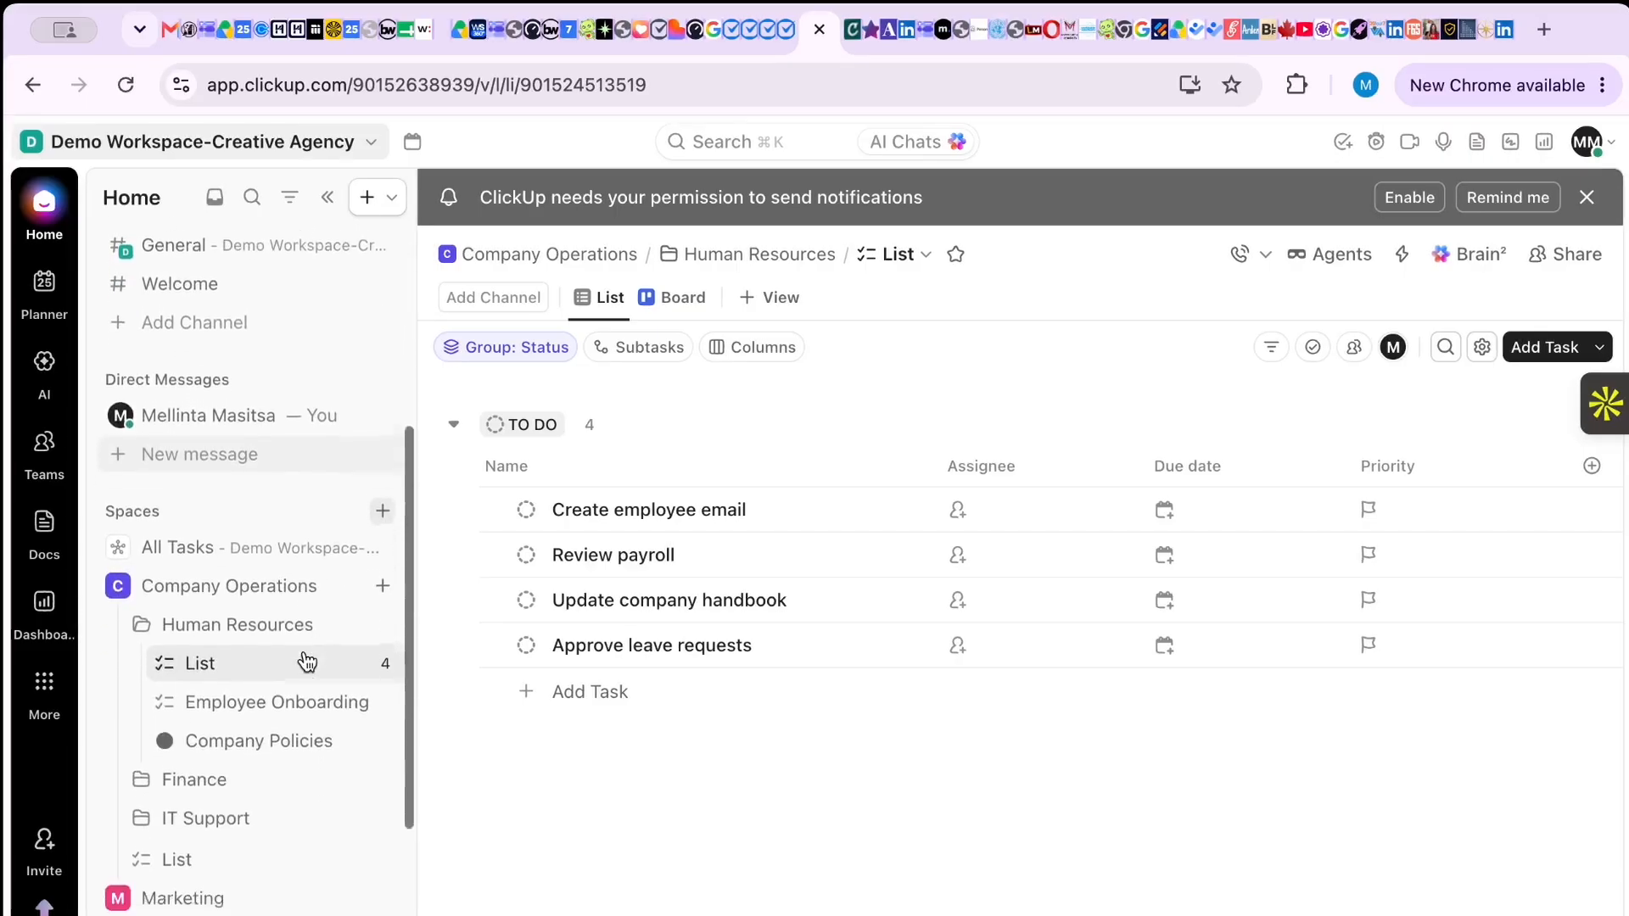
scroll(304, 650, "down", 3)
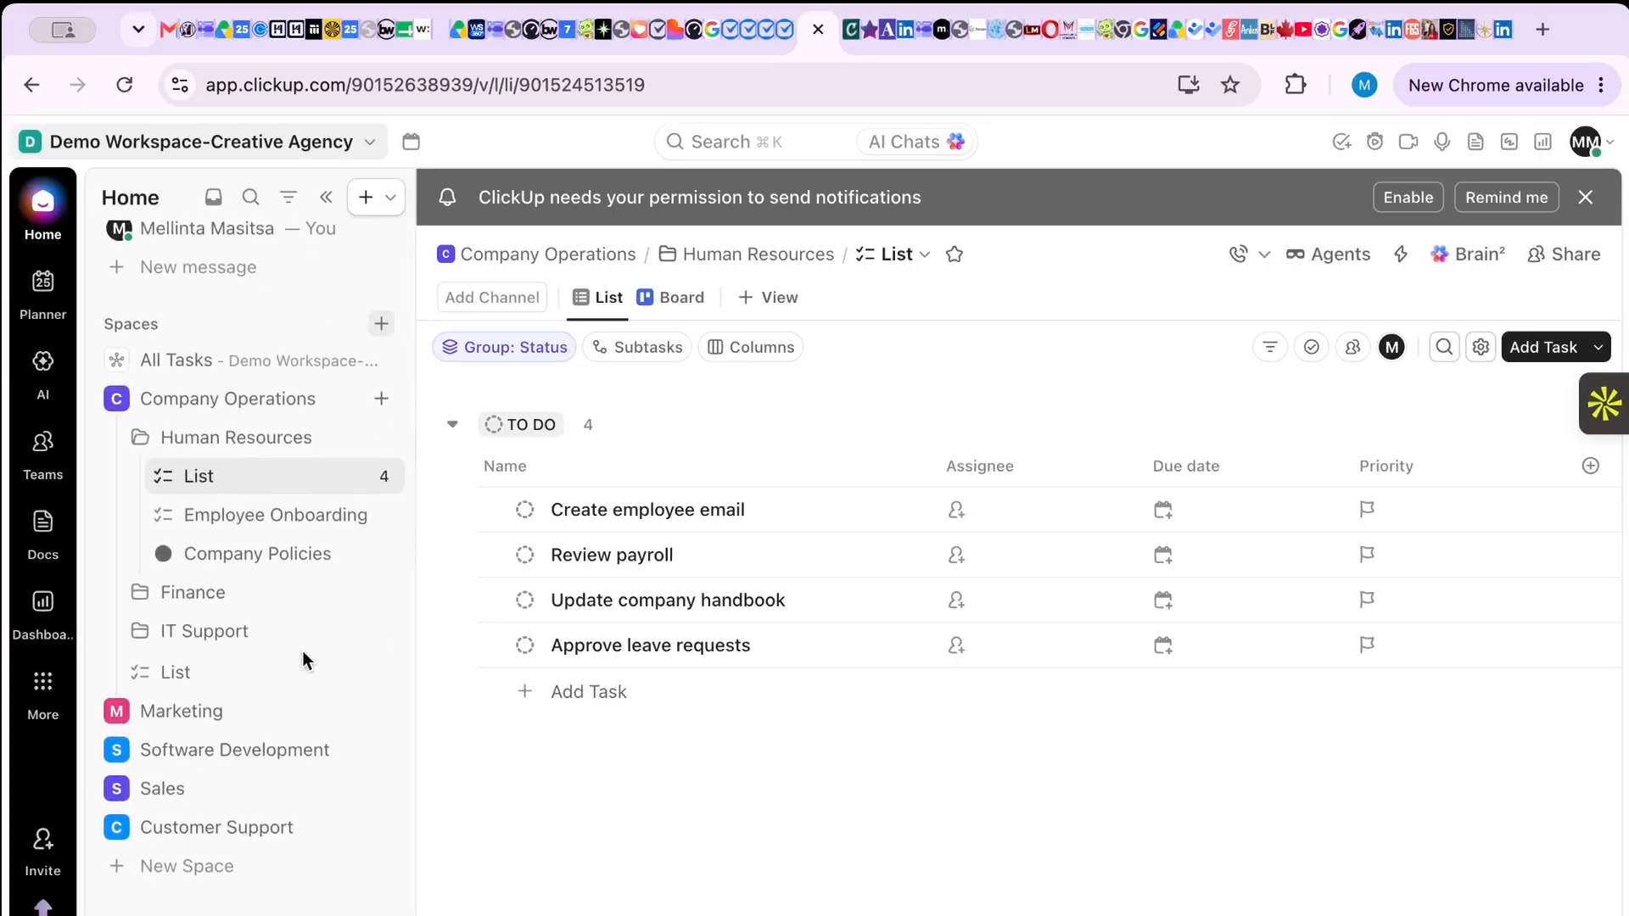
scroll(304, 657, "up", 8)
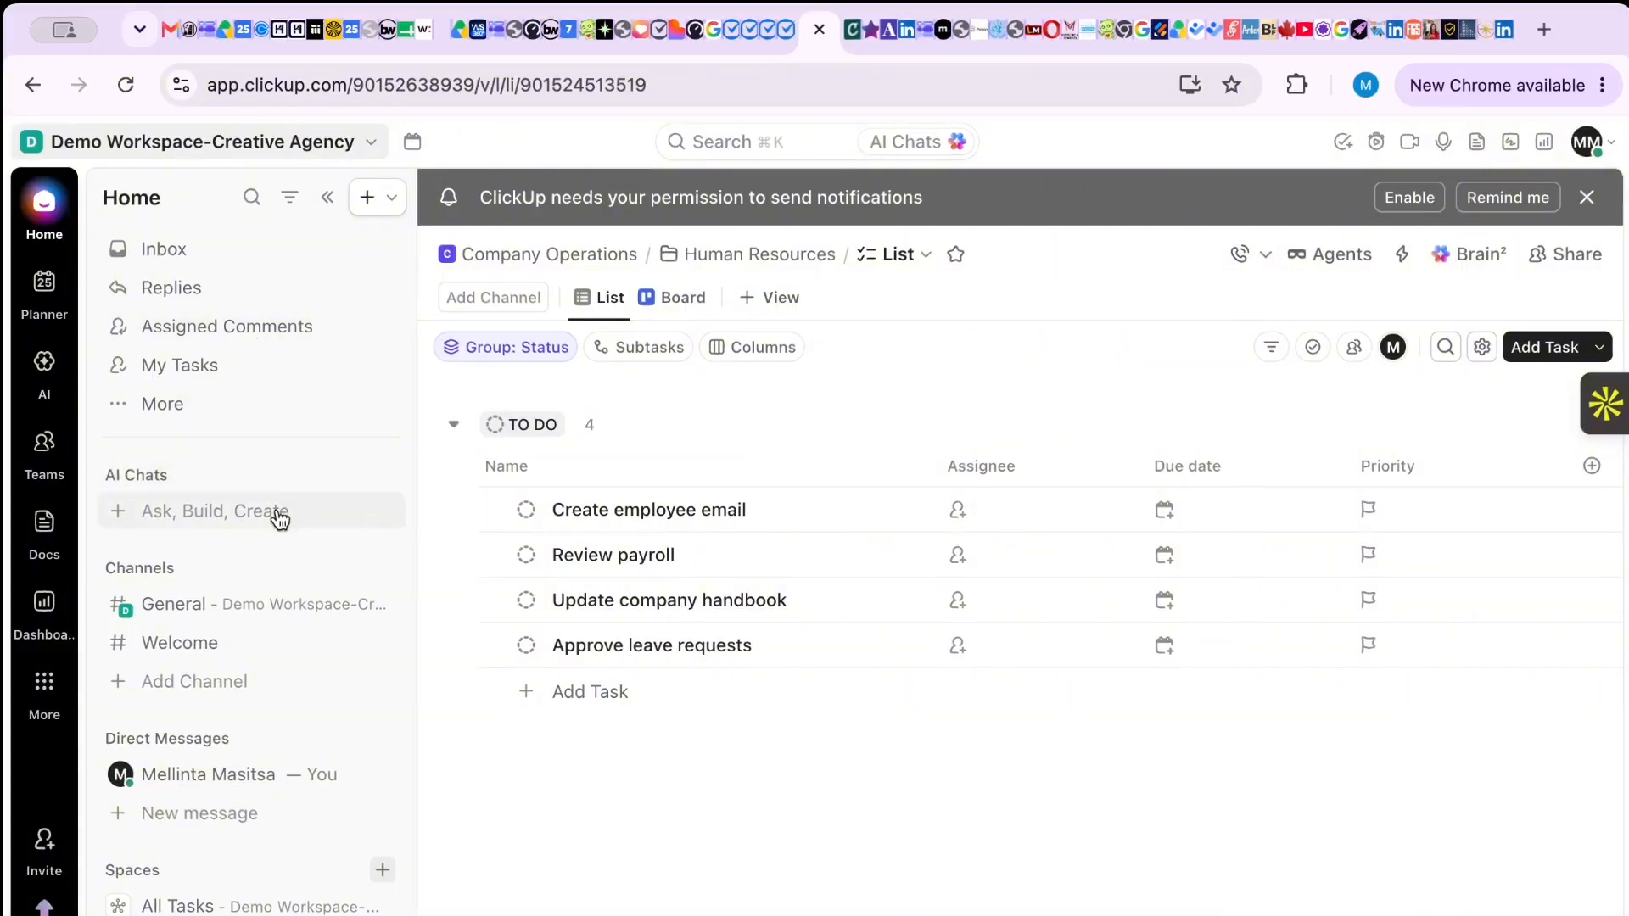
- Open the General channel and bring up its access list for adding people
left_click(328, 611)
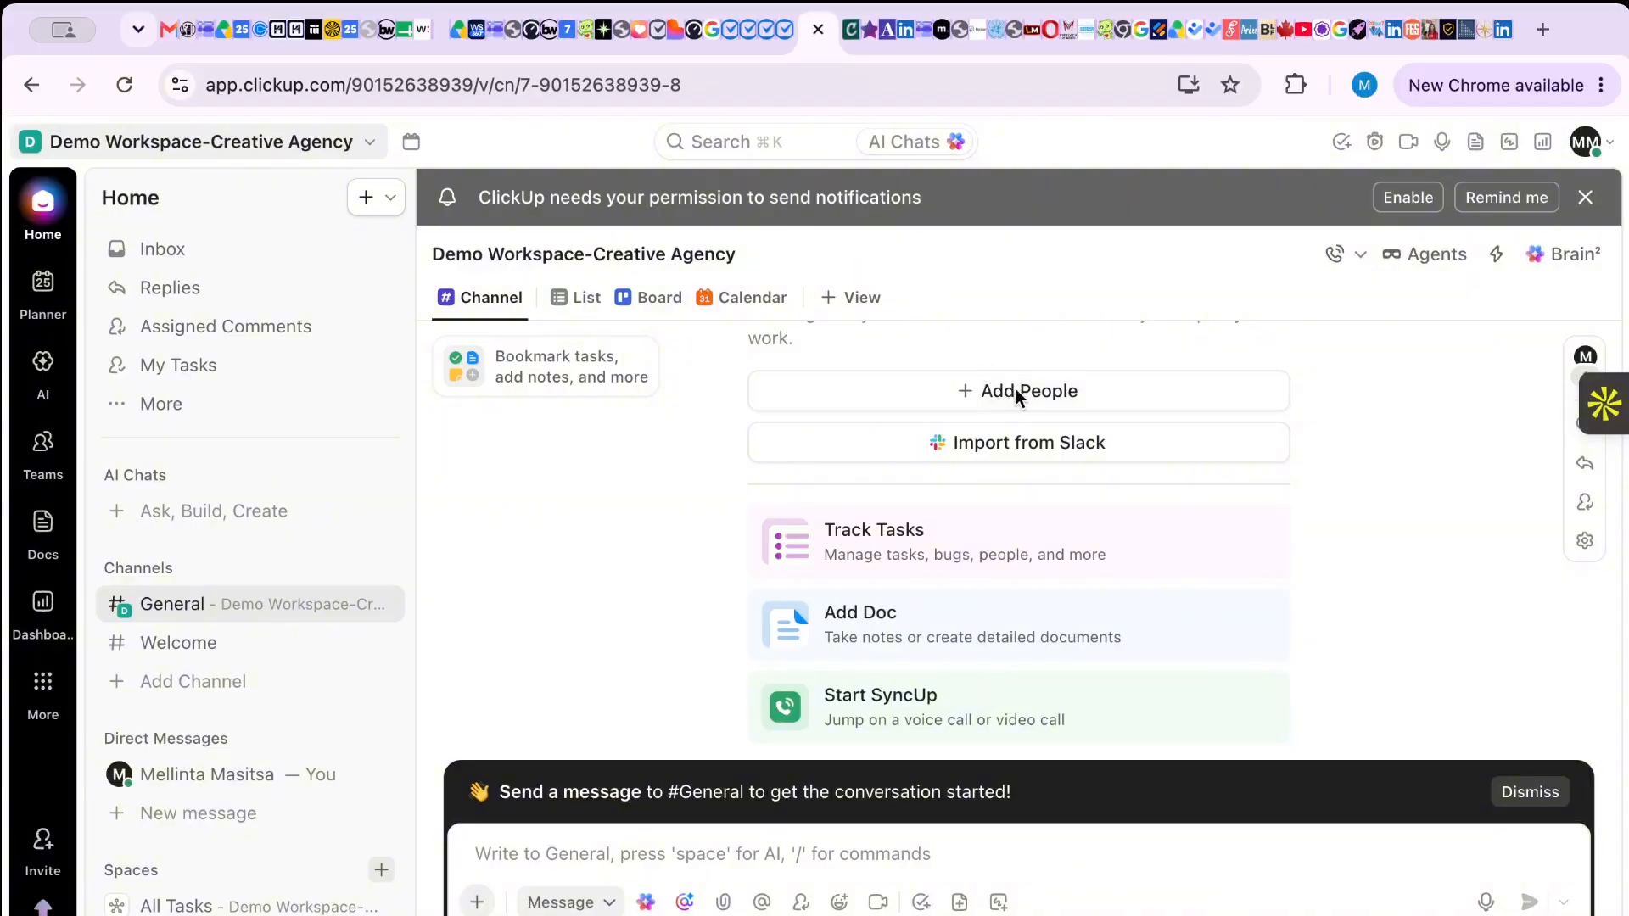
scroll(1016, 390, "up", 2)
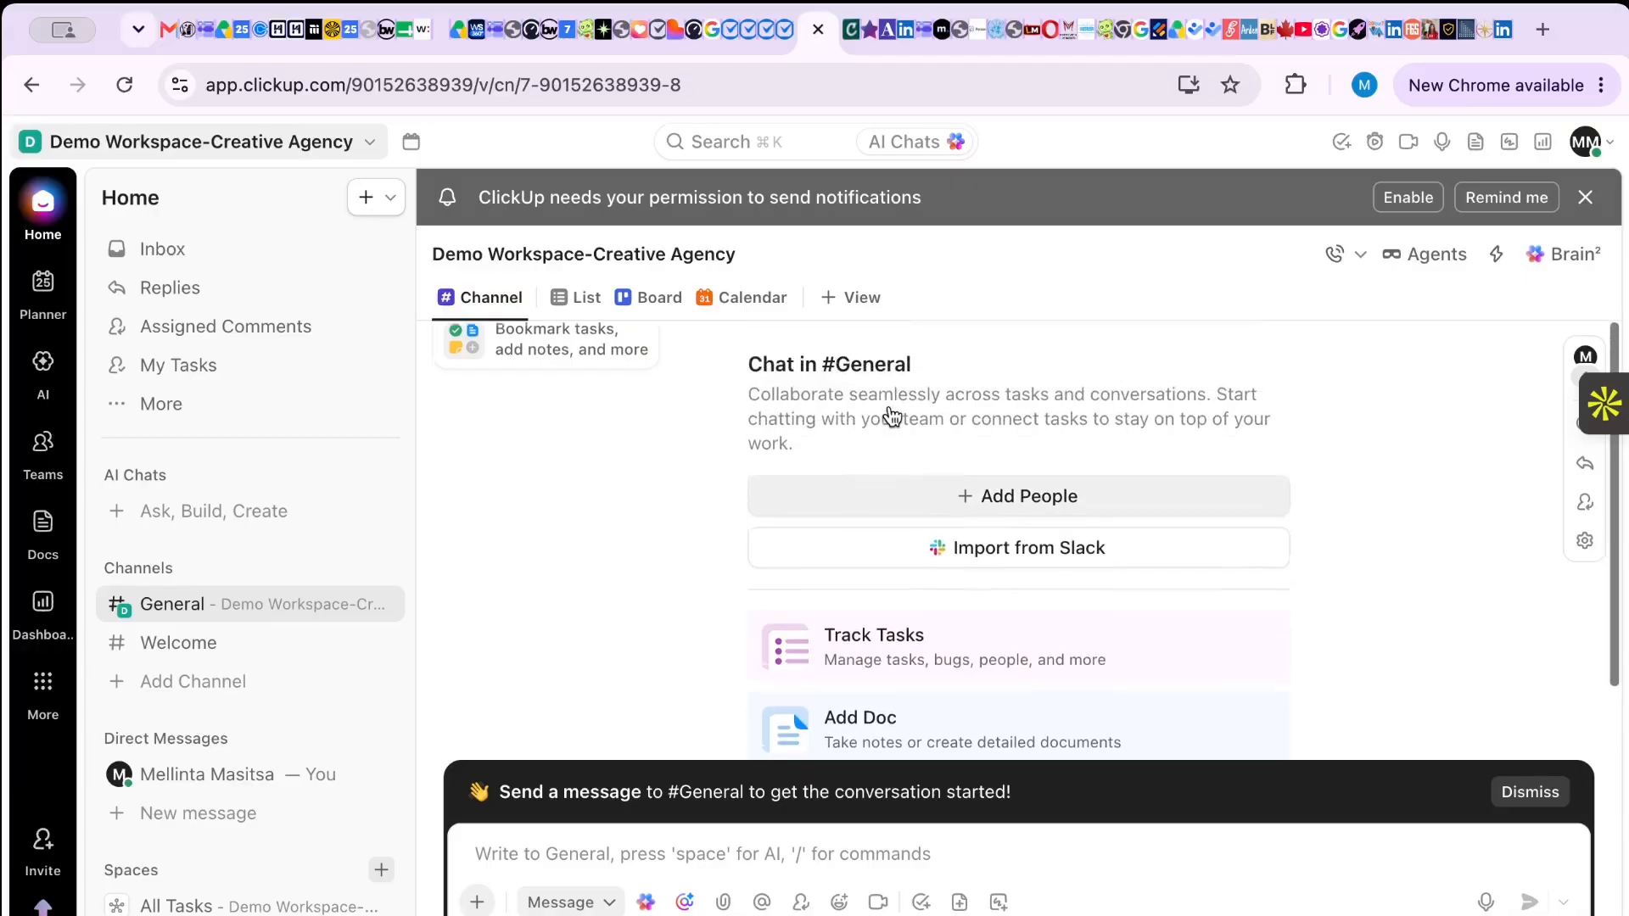
left_click(966, 495)
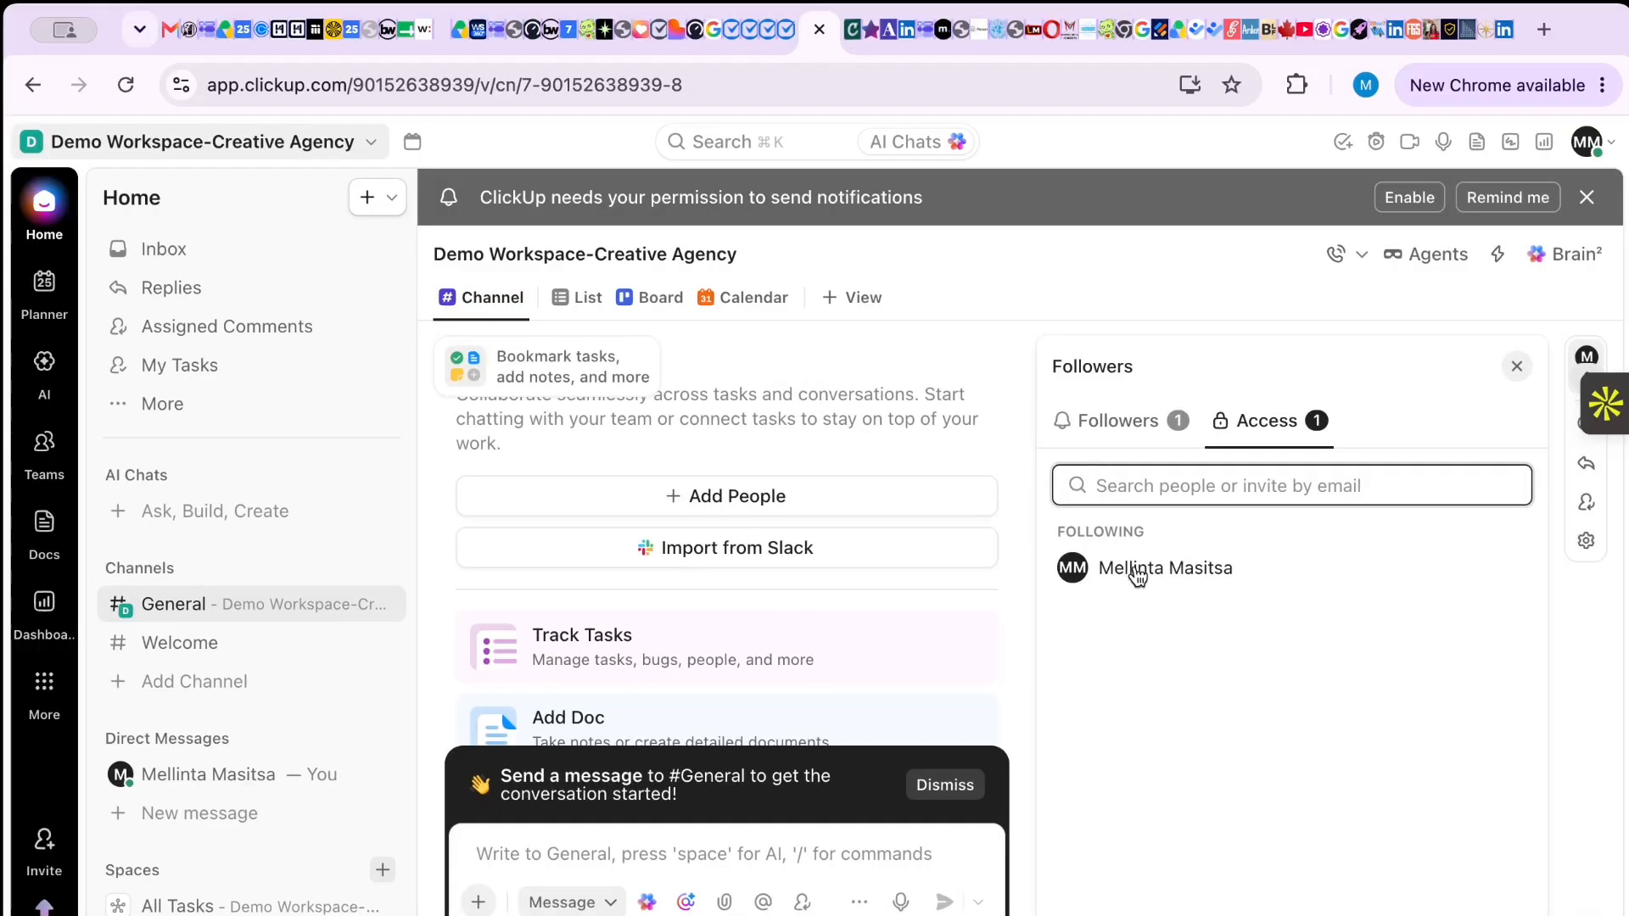
- View the profile of the person following the General channel, including the person switcher and additional profile sections, and close it
left_click(1135, 576)
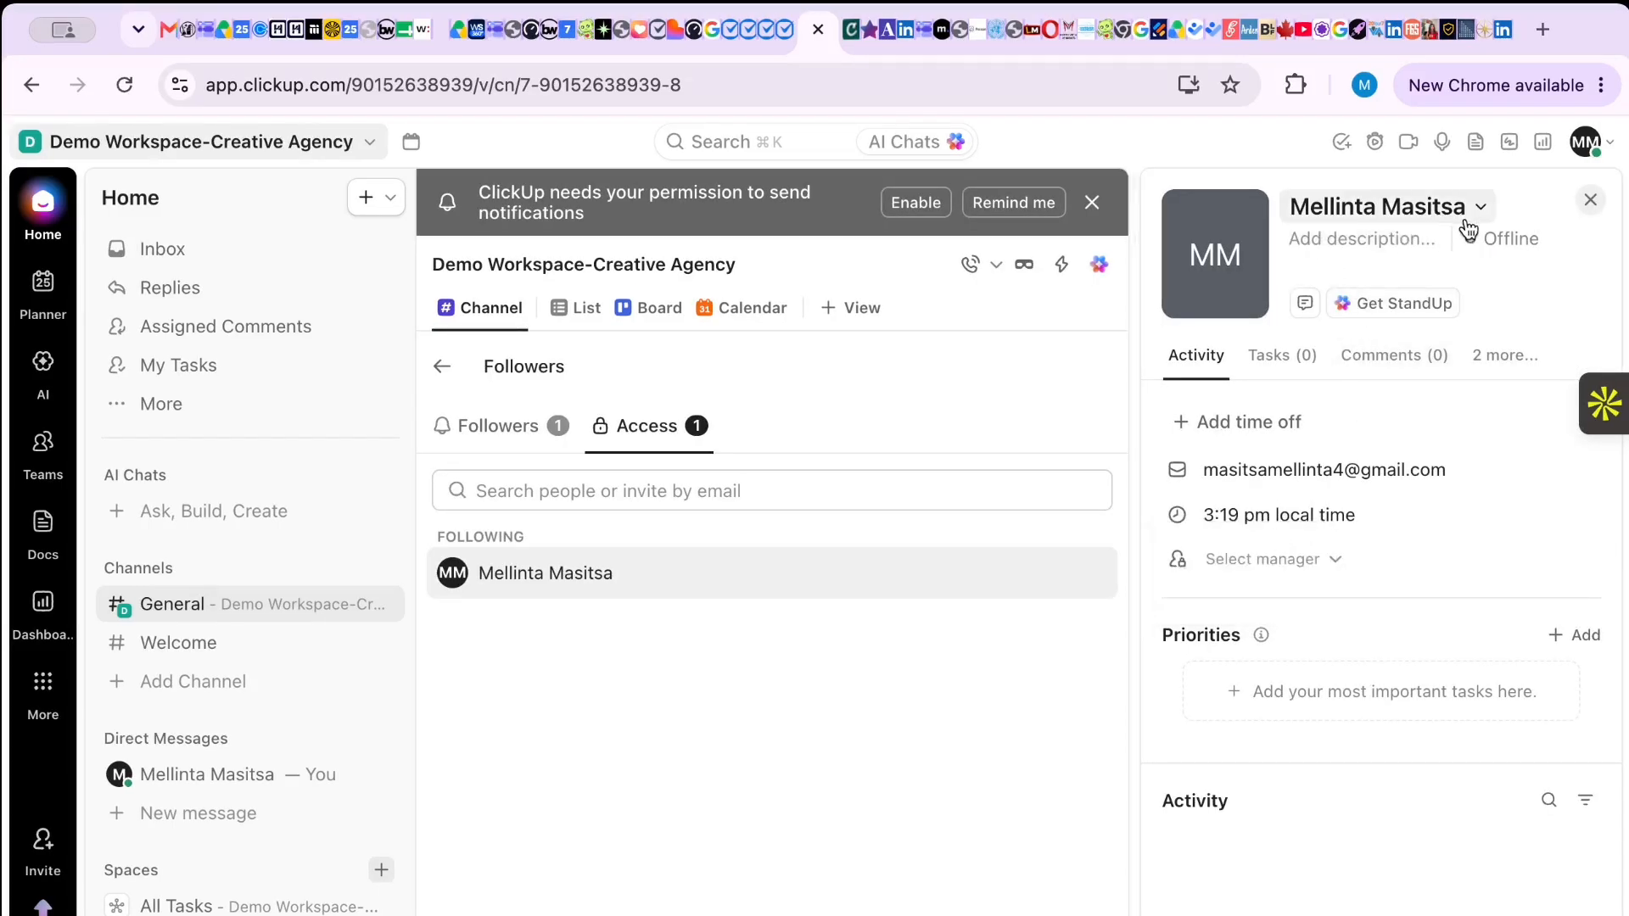
left_click(1422, 242)
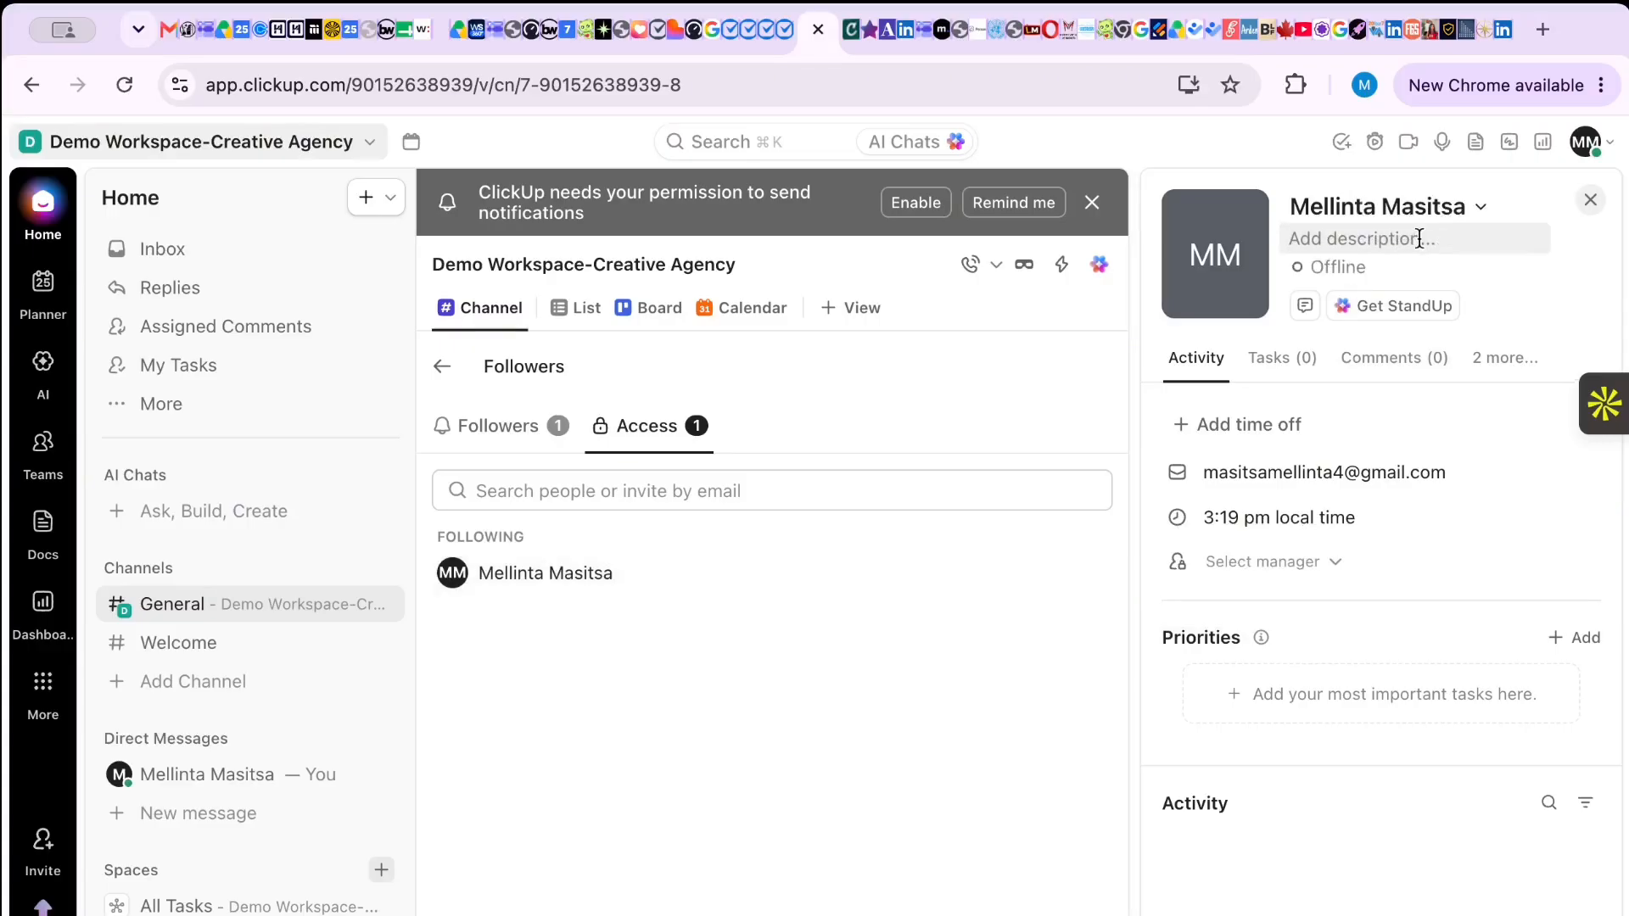
left_click(1481, 207)
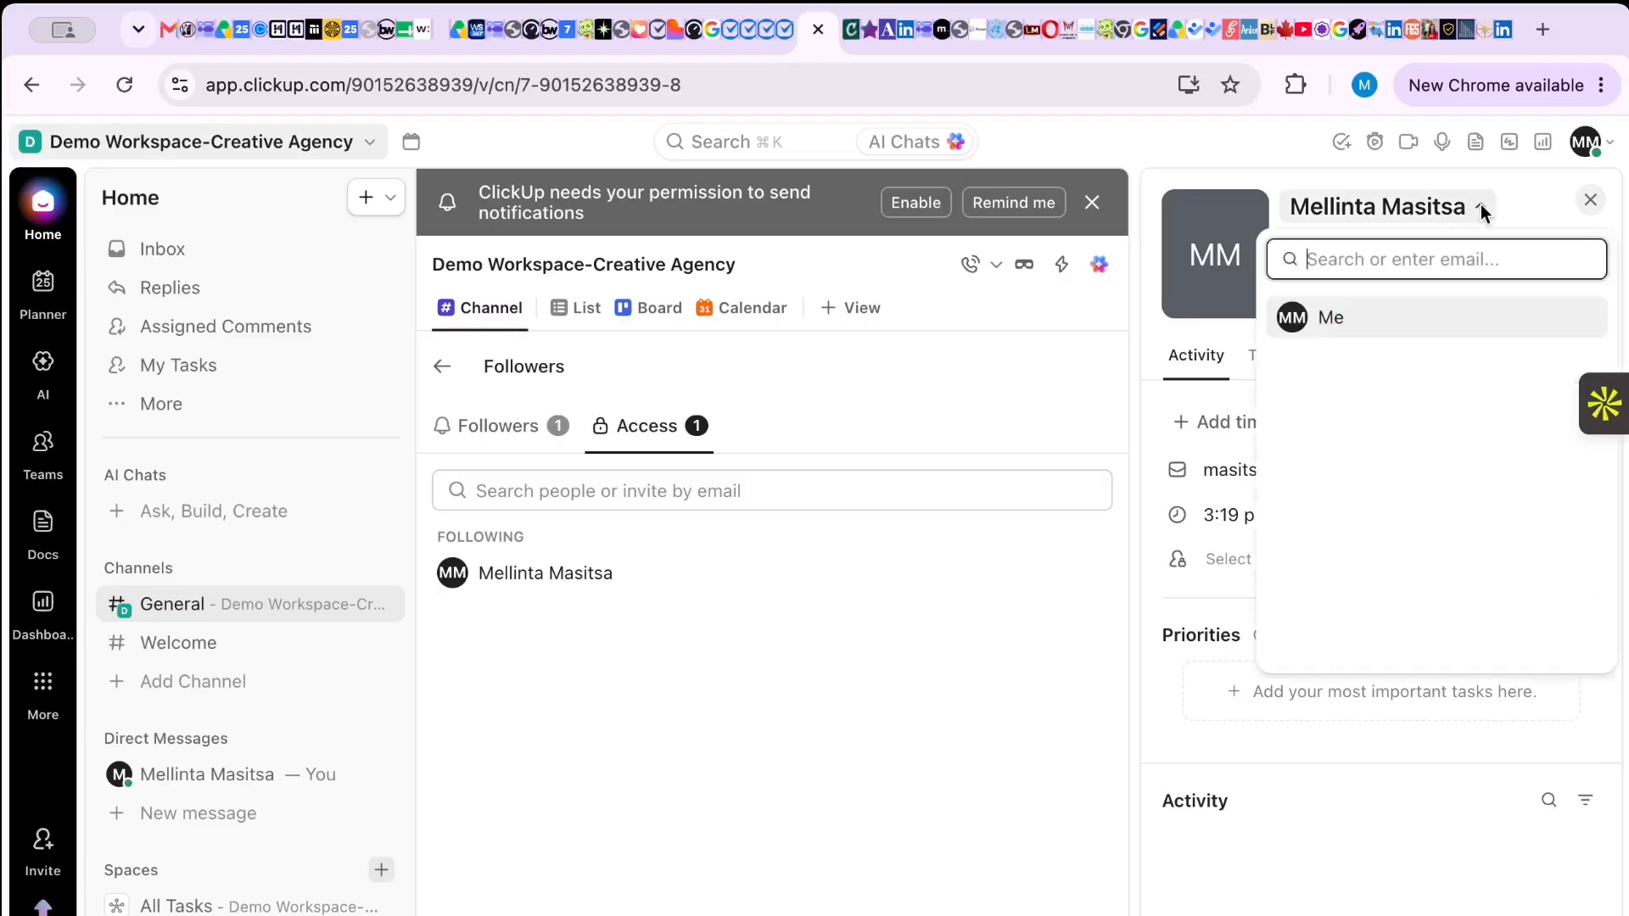
left_click(1374, 320)
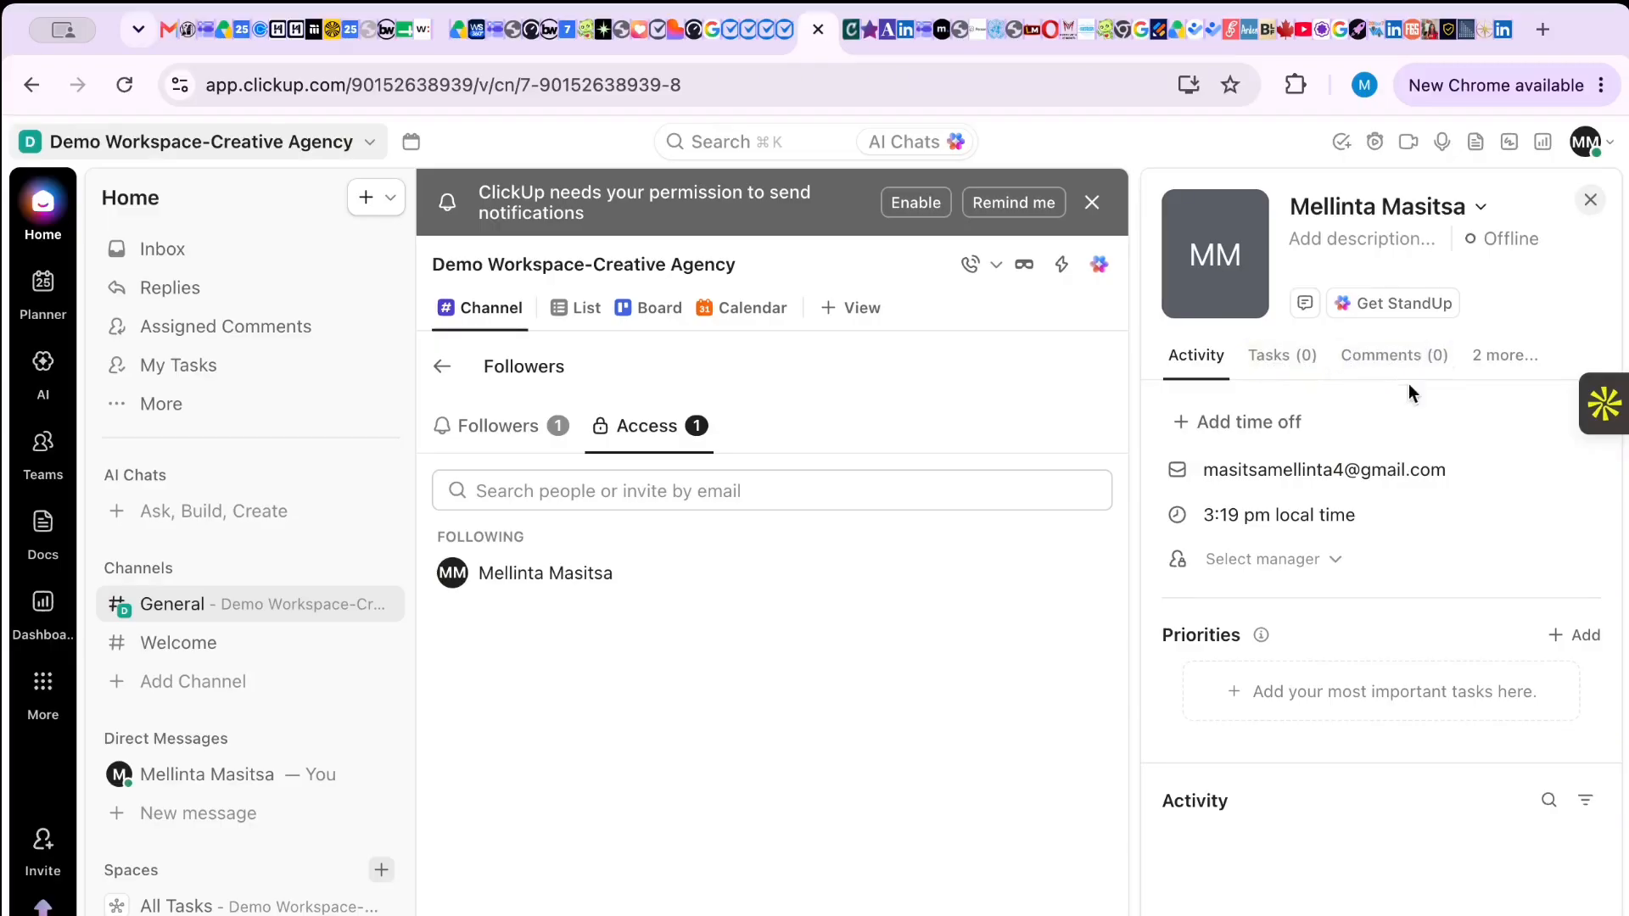
left_click(1499, 360)
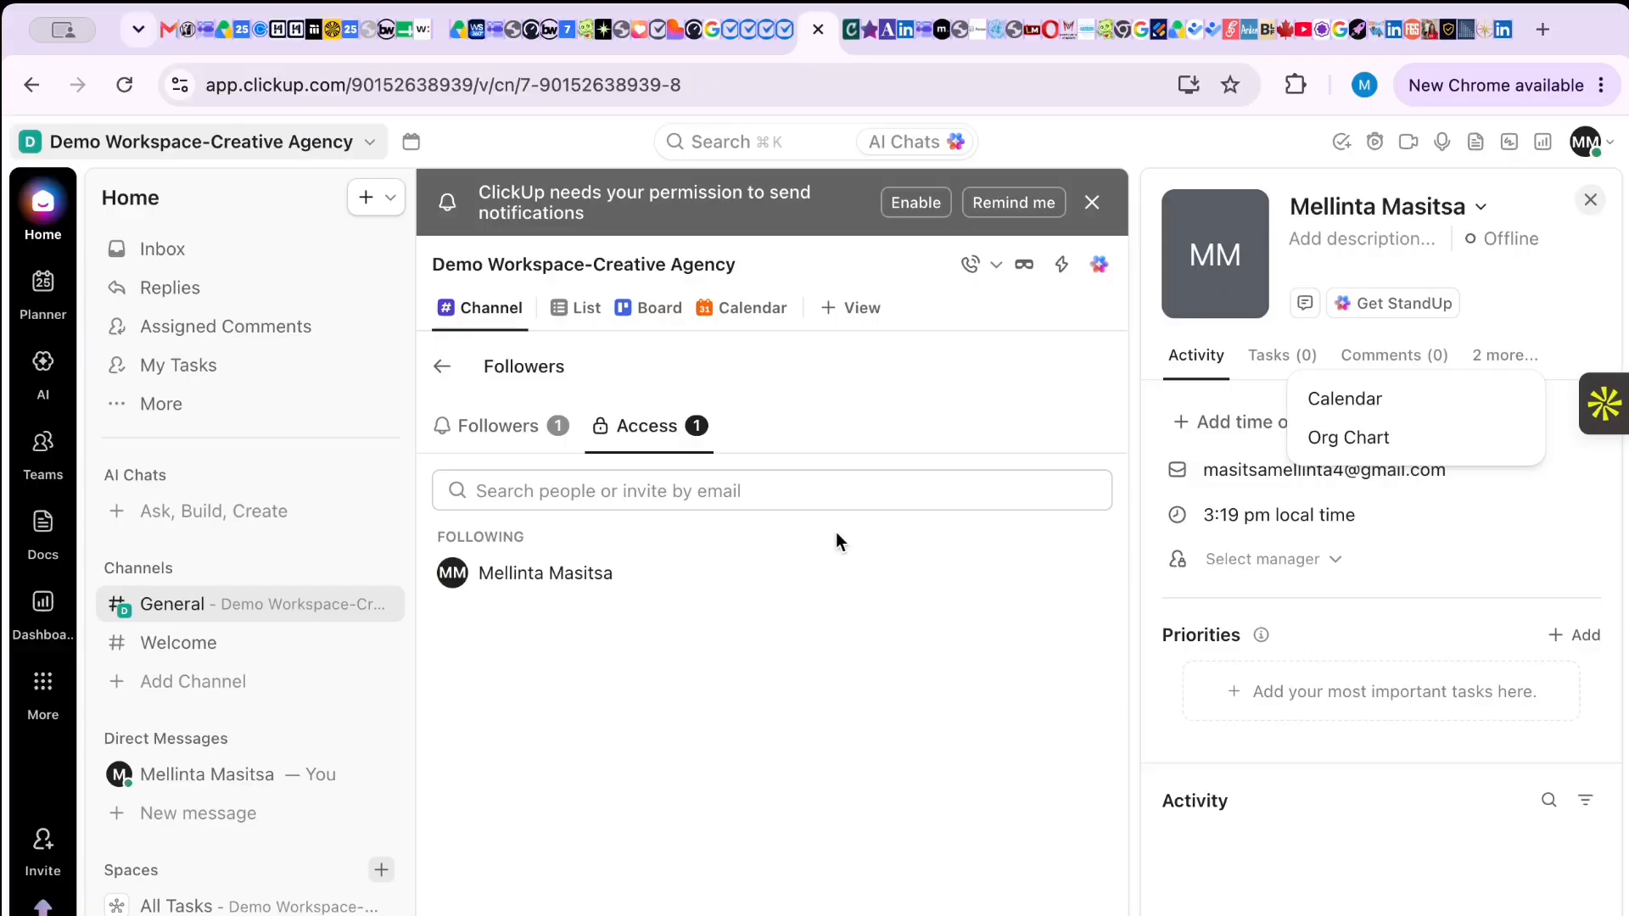
left_click(1589, 206)
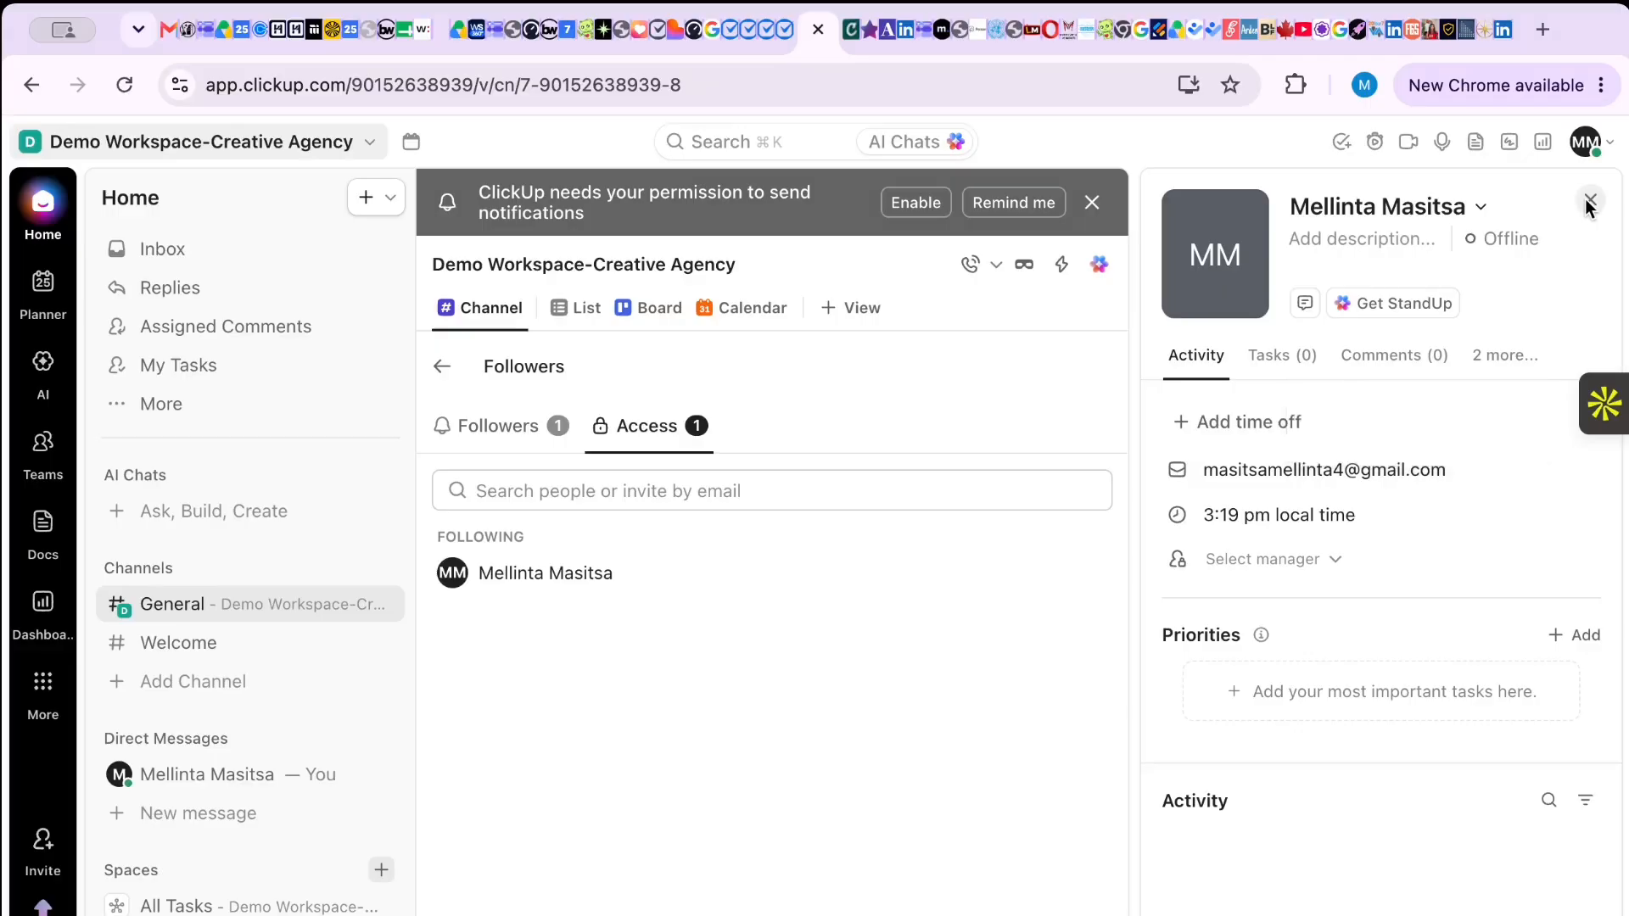
left_click(1592, 204)
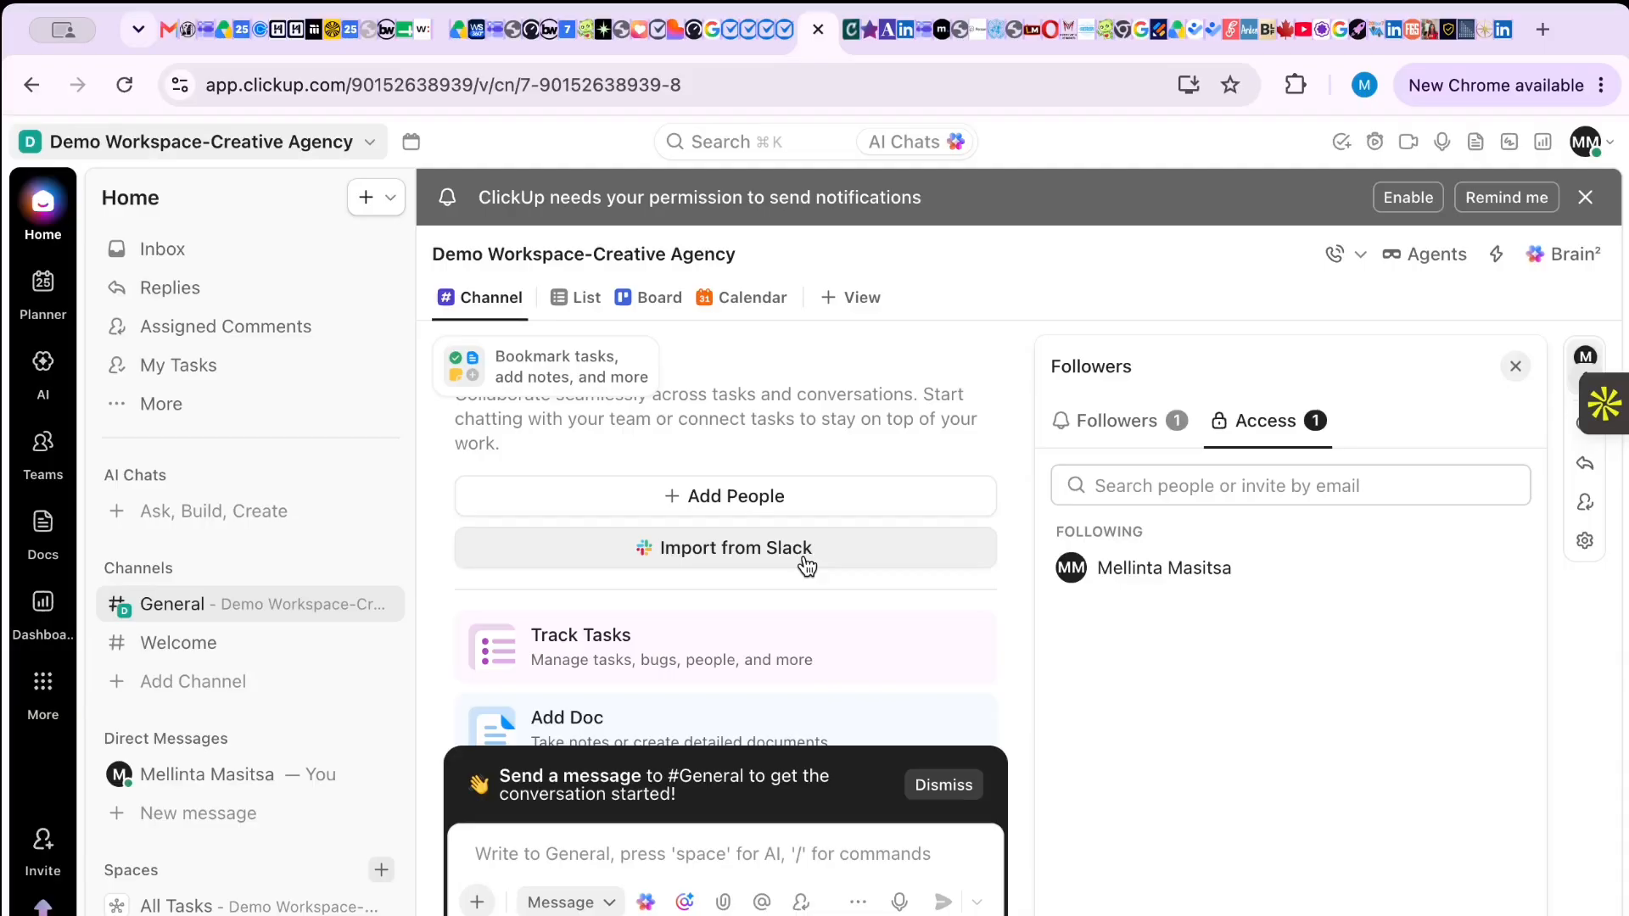
- Dismiss the General channel's suggestion to send a first message
scroll(771, 609, "down", 2)
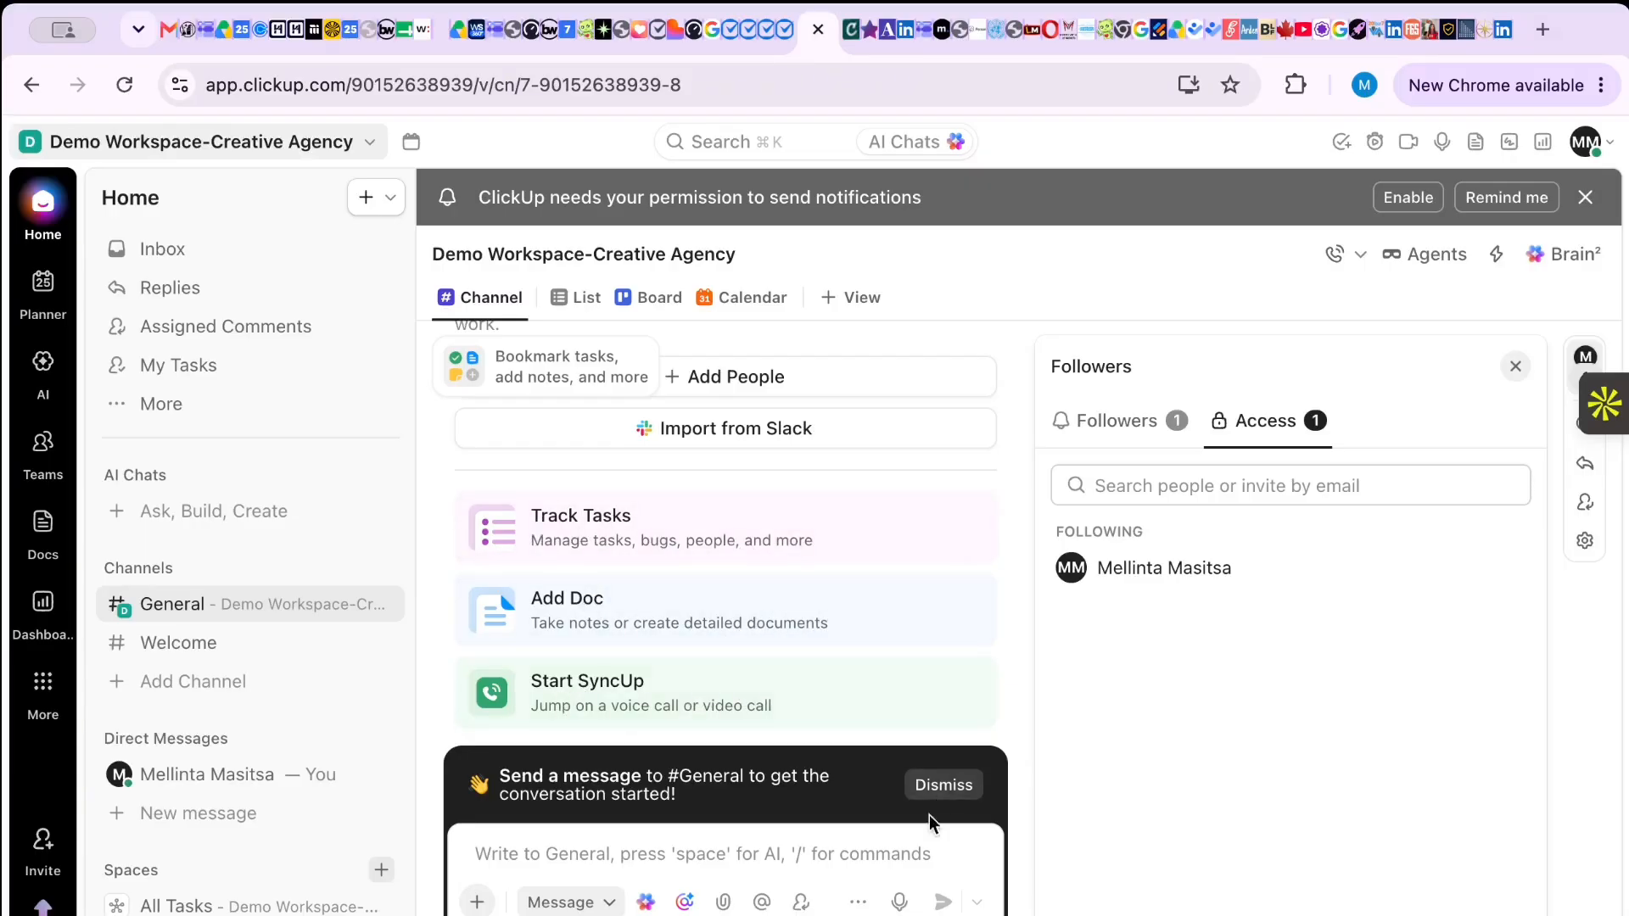
left_click(965, 787)
scroll(862, 810, "up", 1)
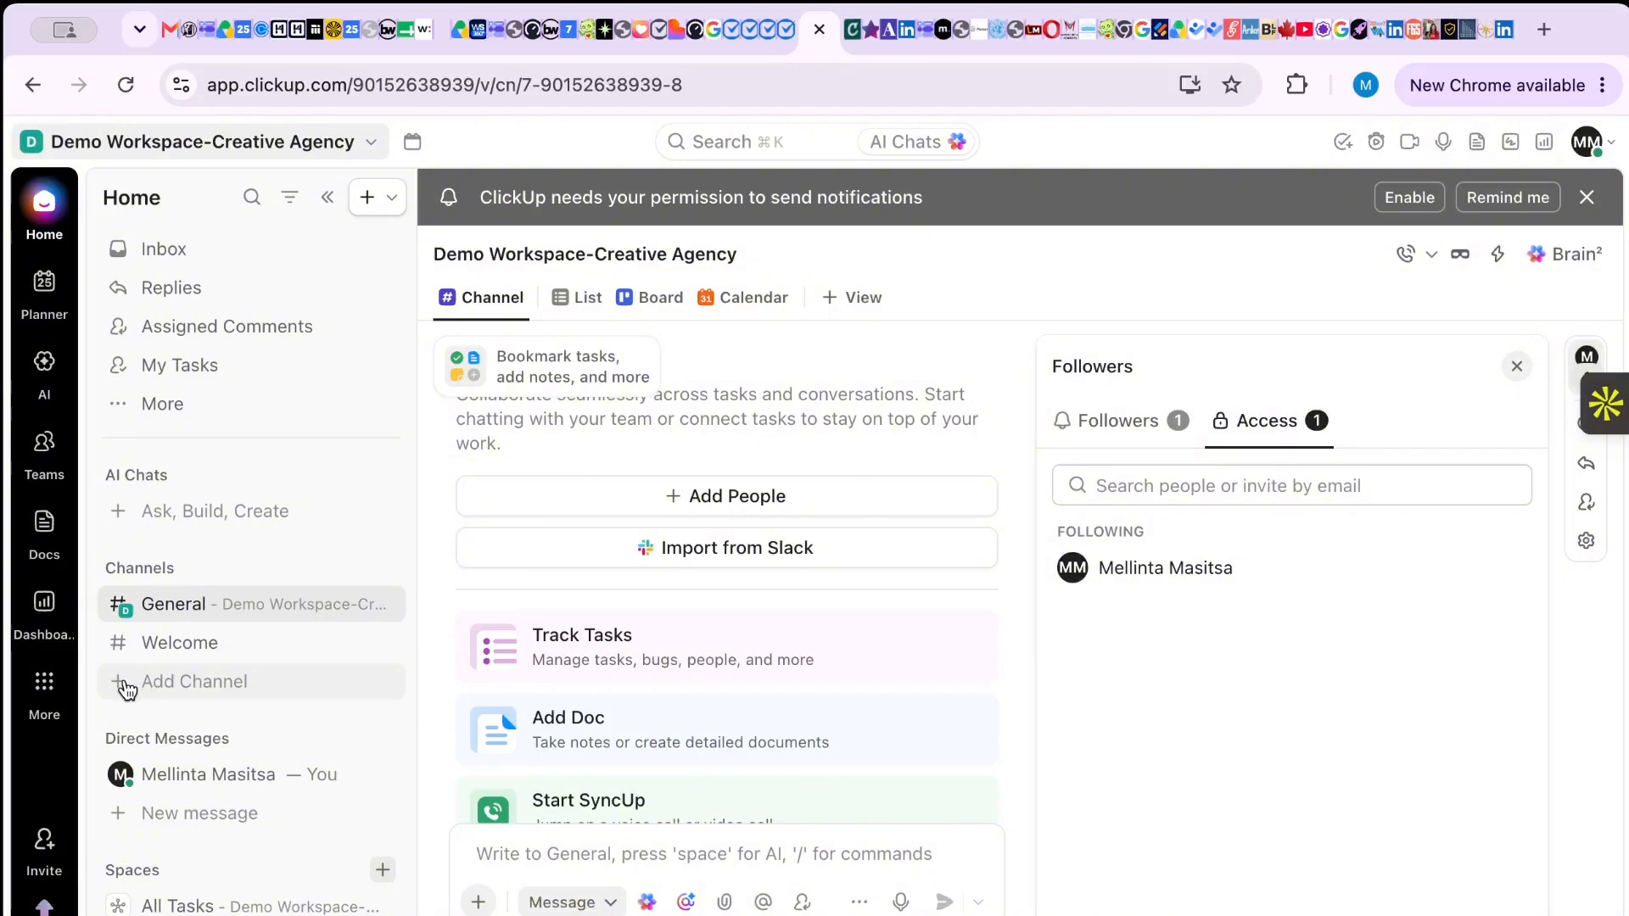
- Switch to the Welcome channel with its followers list closed, and allow ClickUp to show browser notifications
left_click(215, 688)
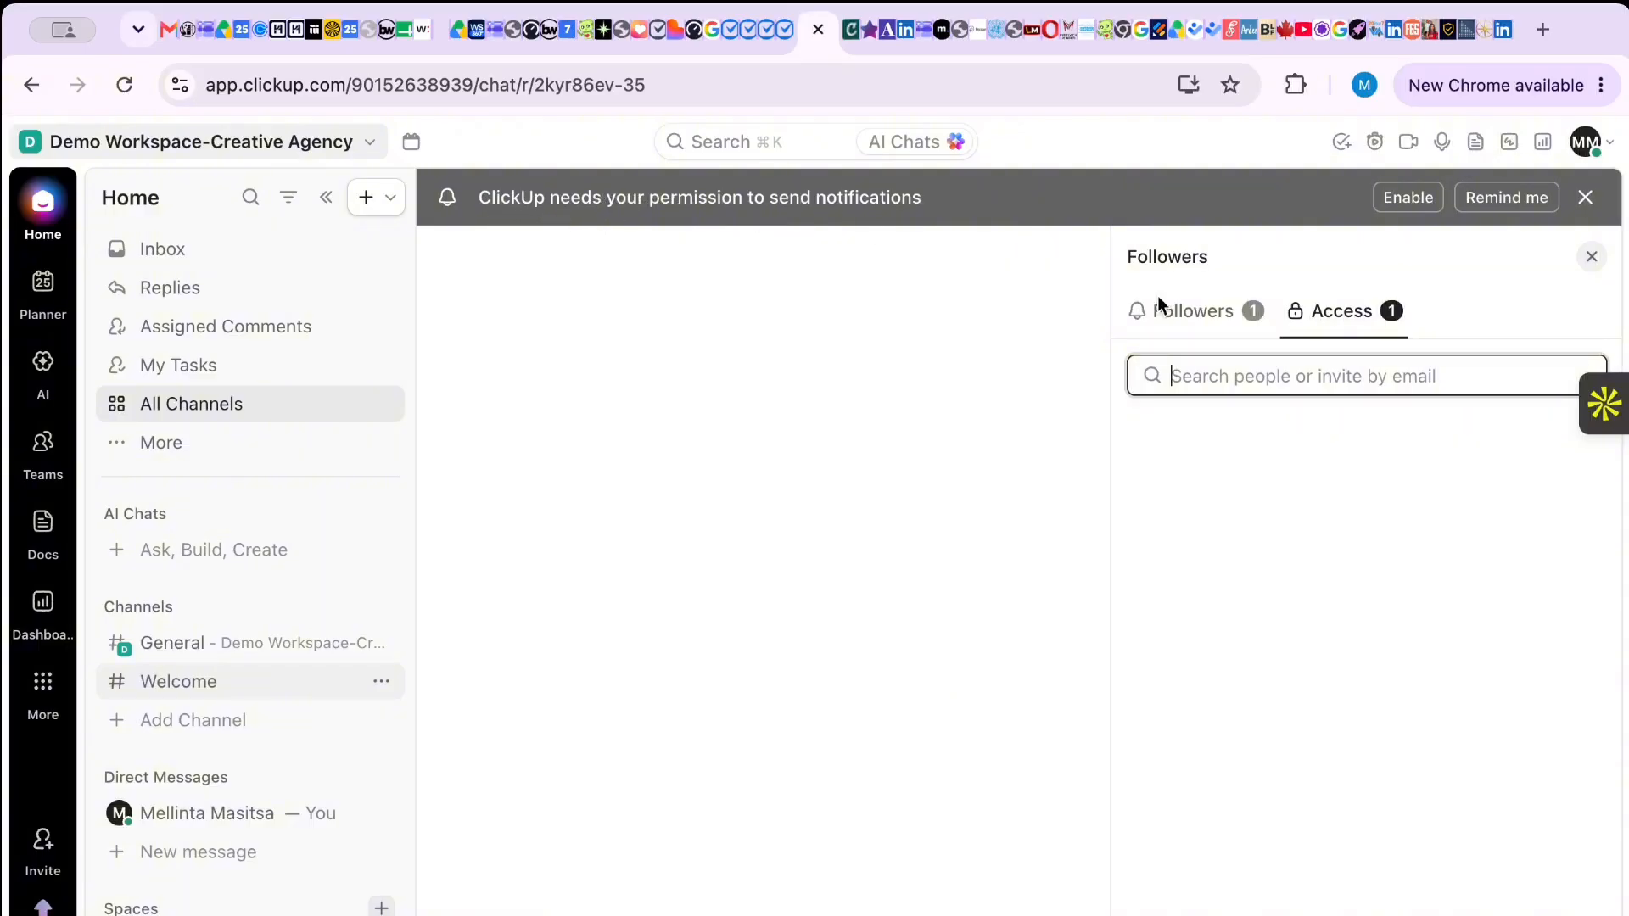
left_click(1401, 200)
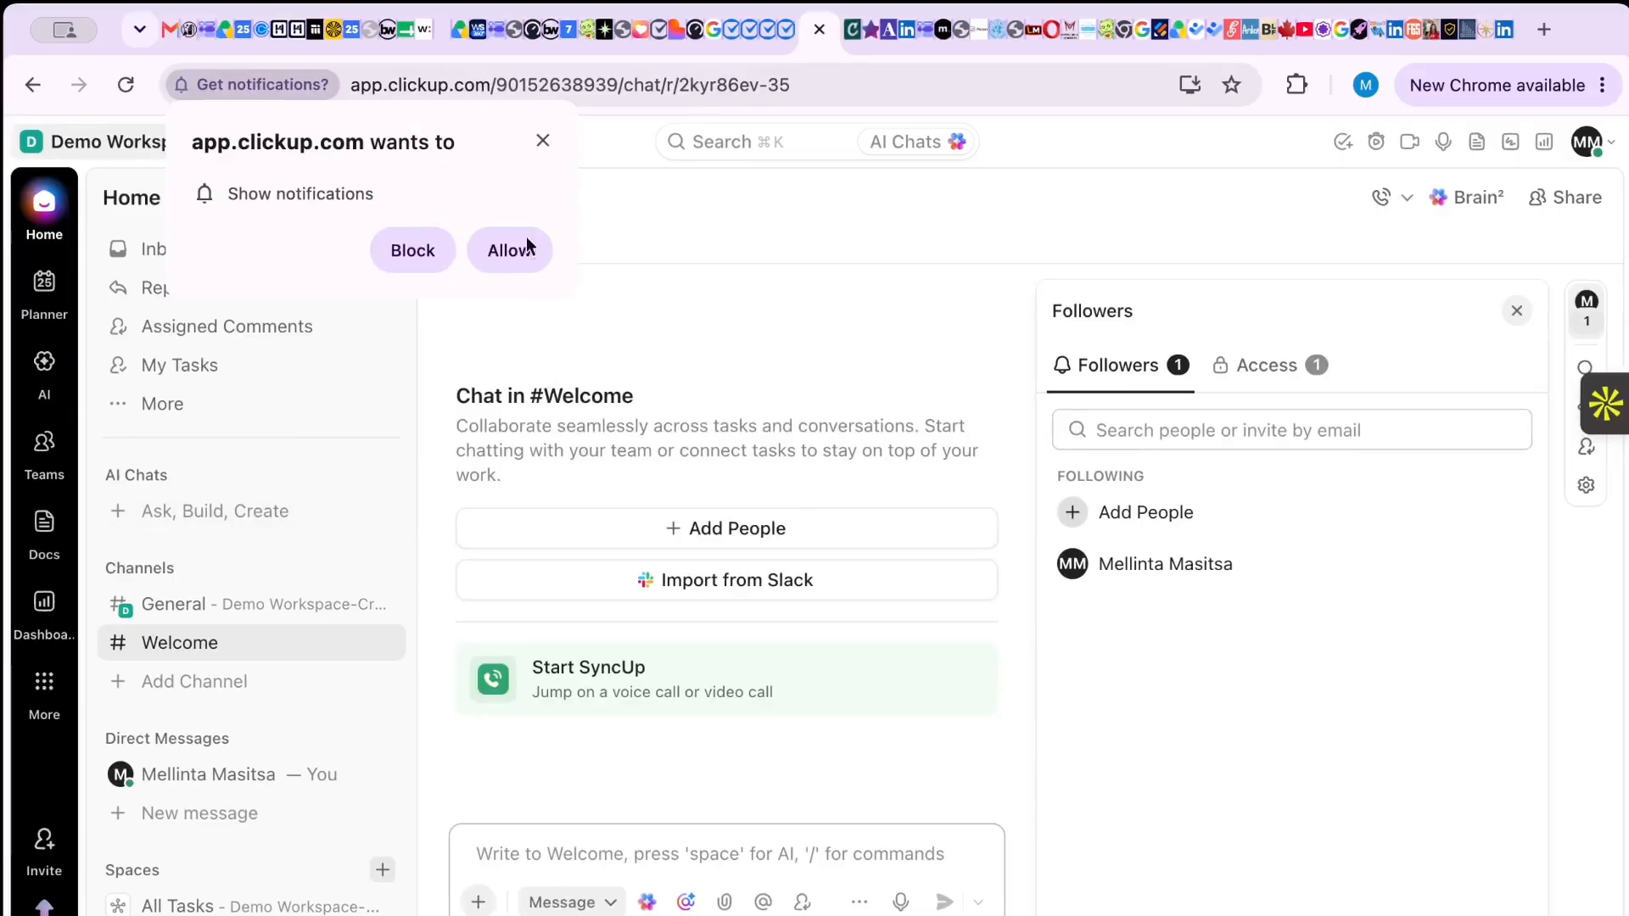
left_click(511, 254)
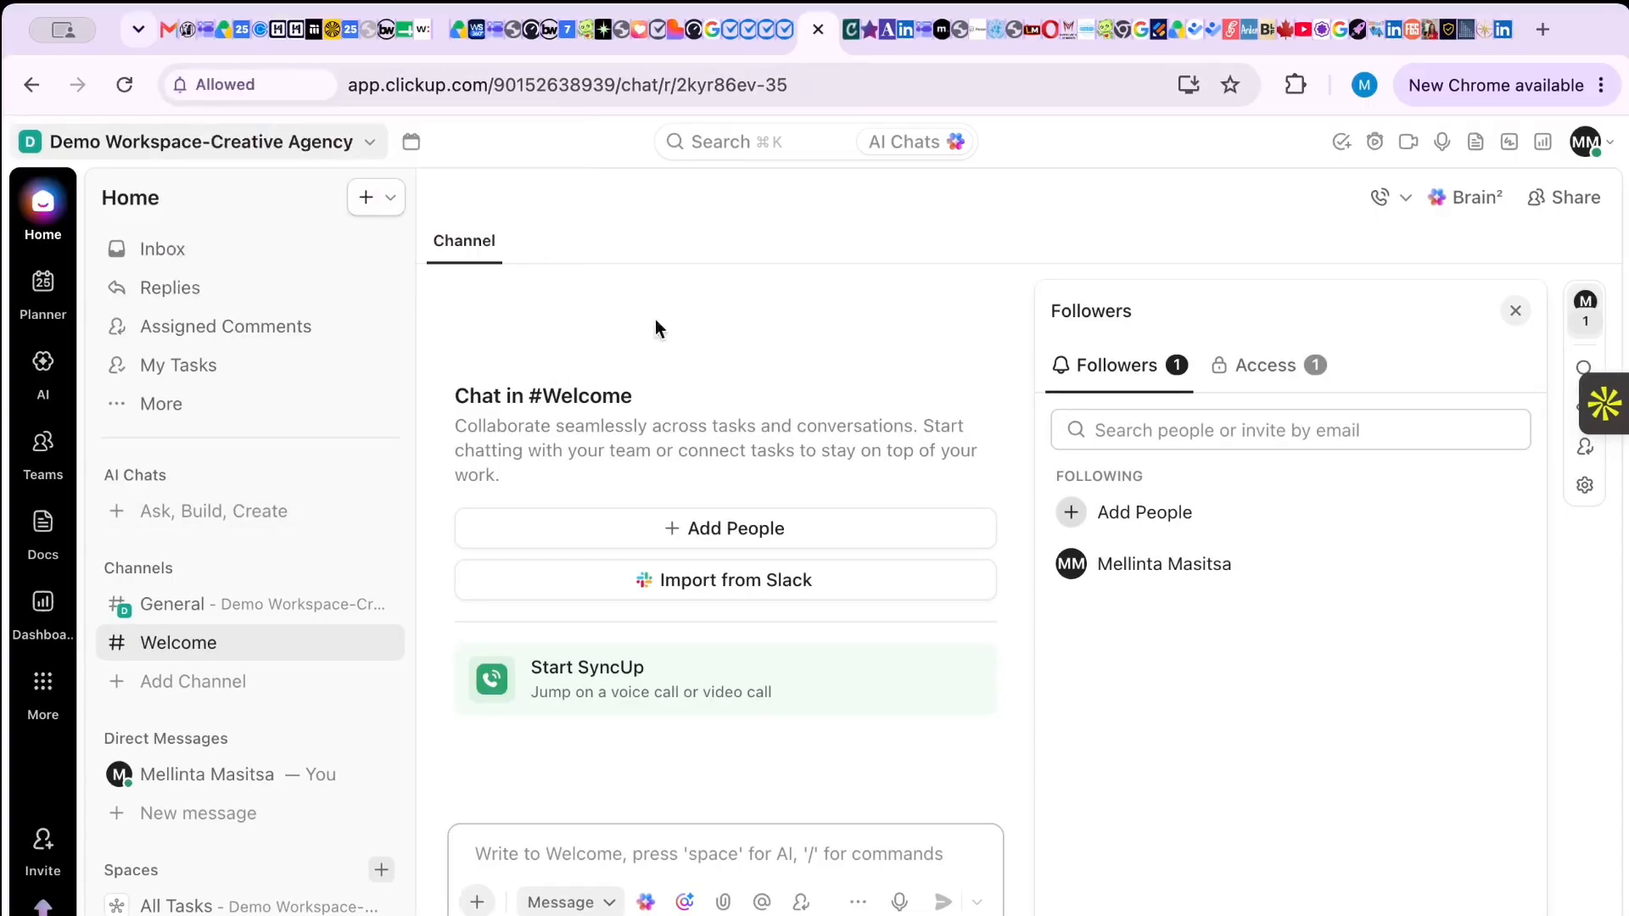
left_click(1512, 314)
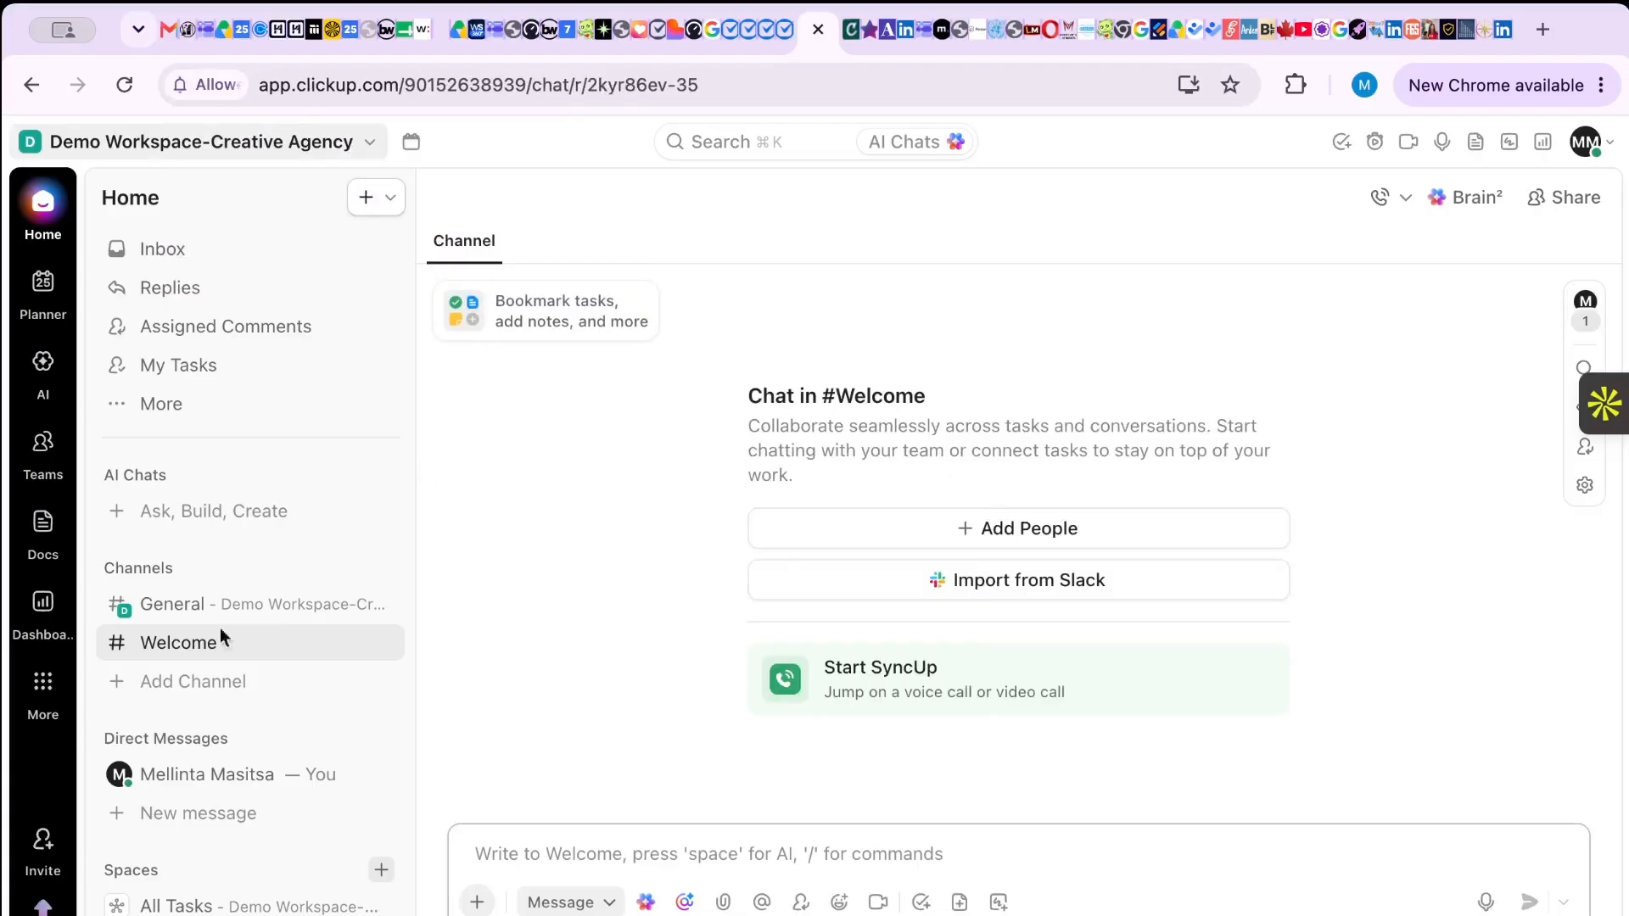
- Collapse and re-expand the Spaces section to review the workspace's spaces, folders and lists
scroll(230, 698, "down", 2)
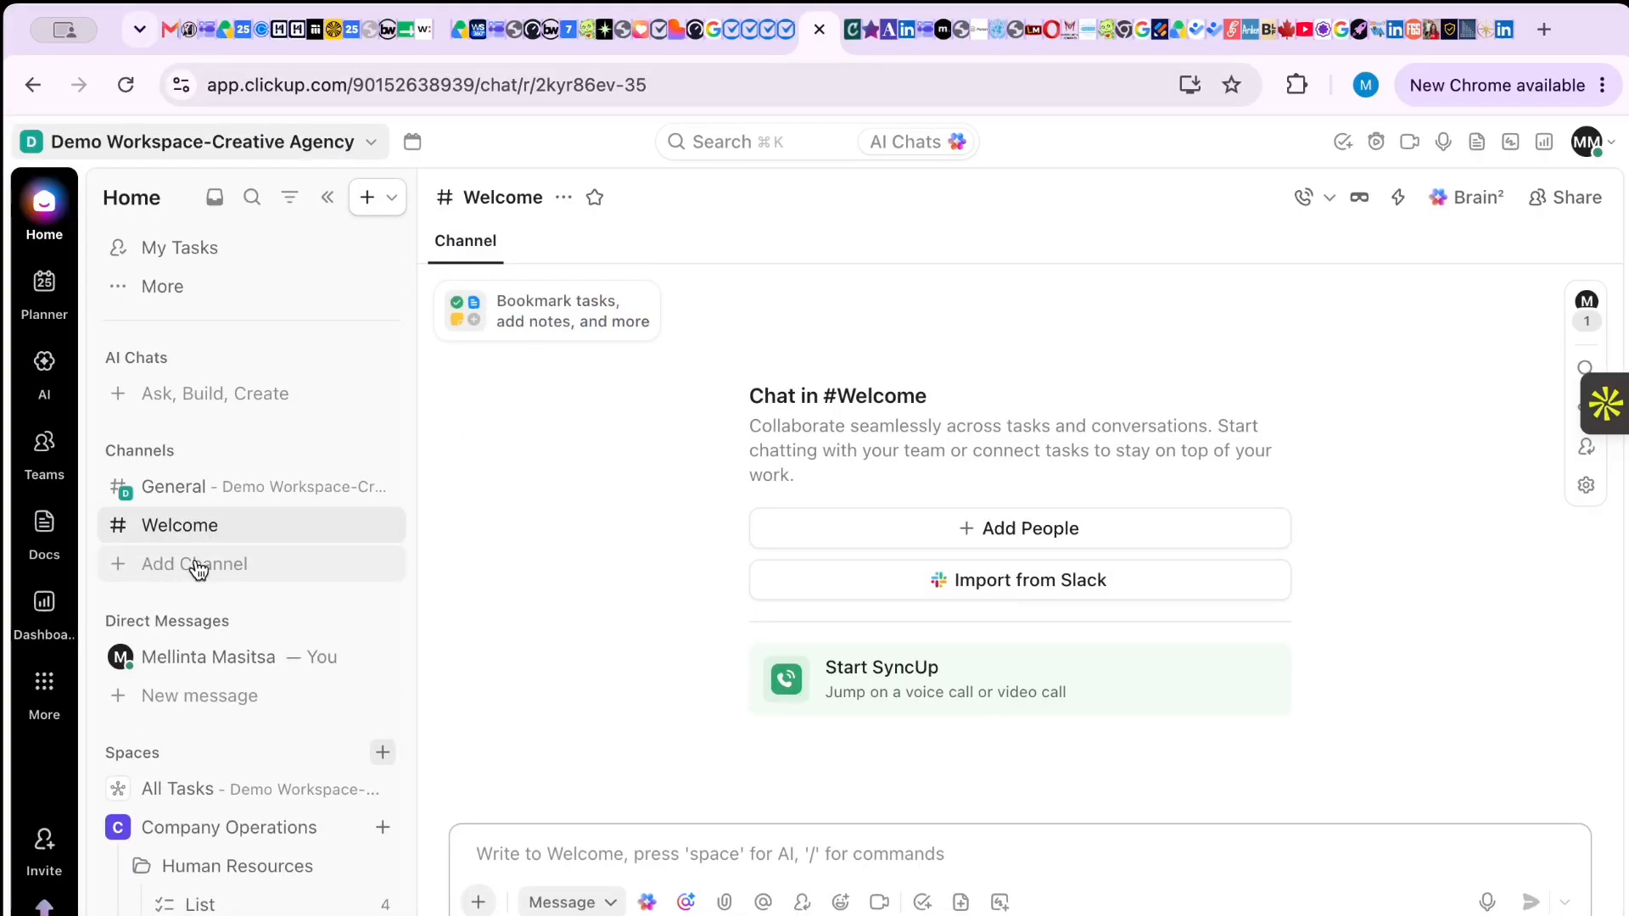
scroll(302, 593, "down", 2)
scroll(299, 587, "down", 5)
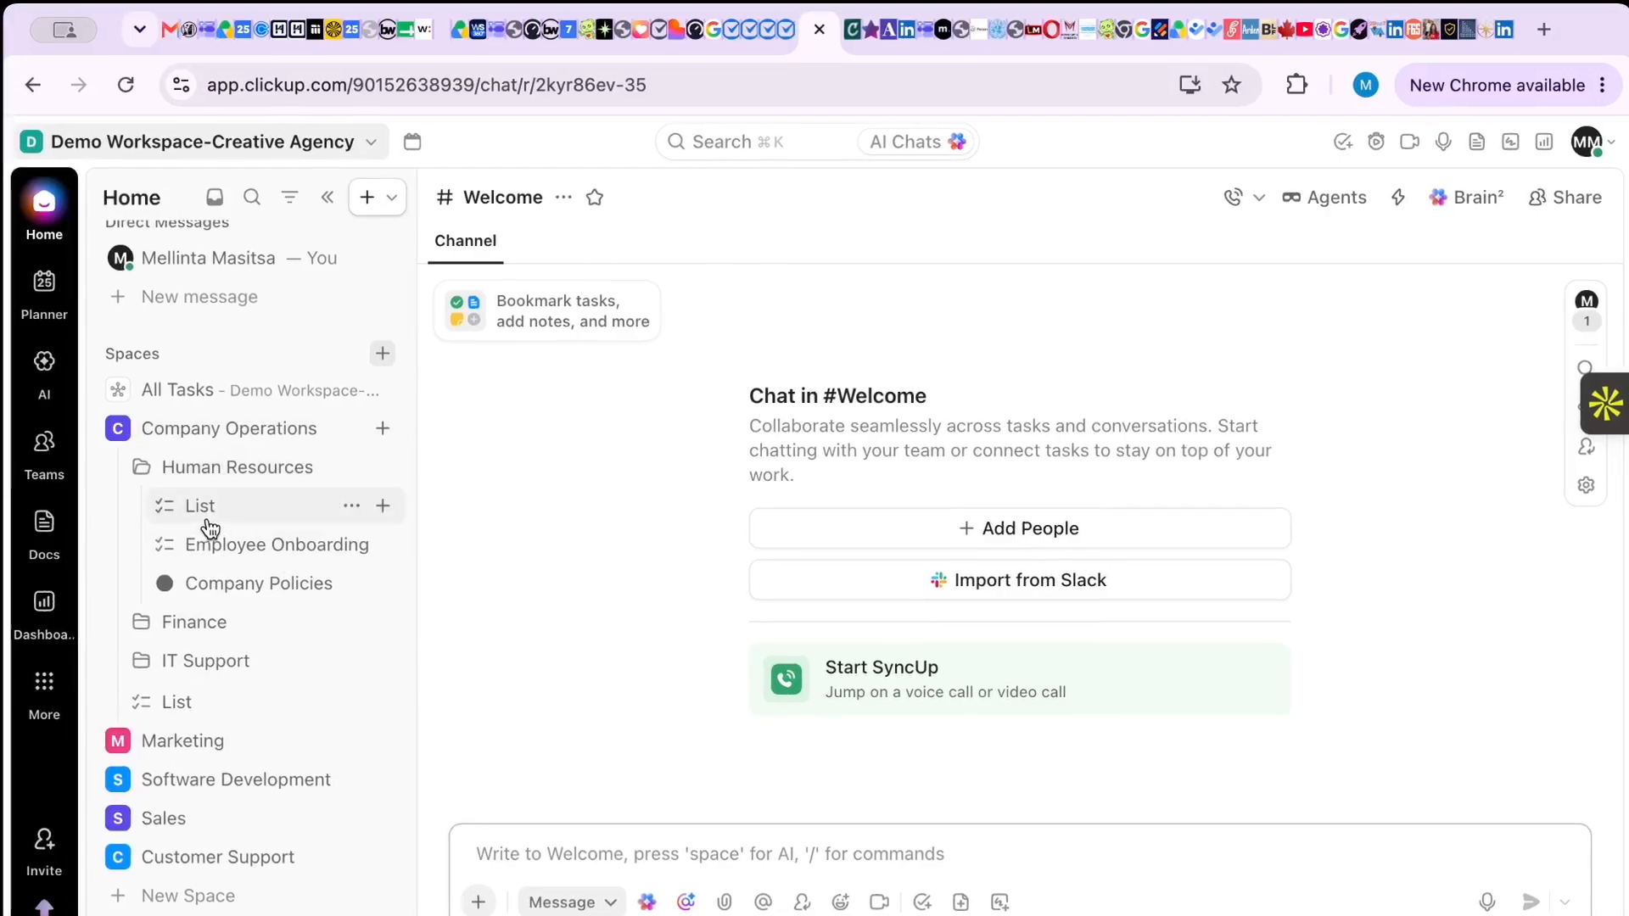
left_click(174, 358)
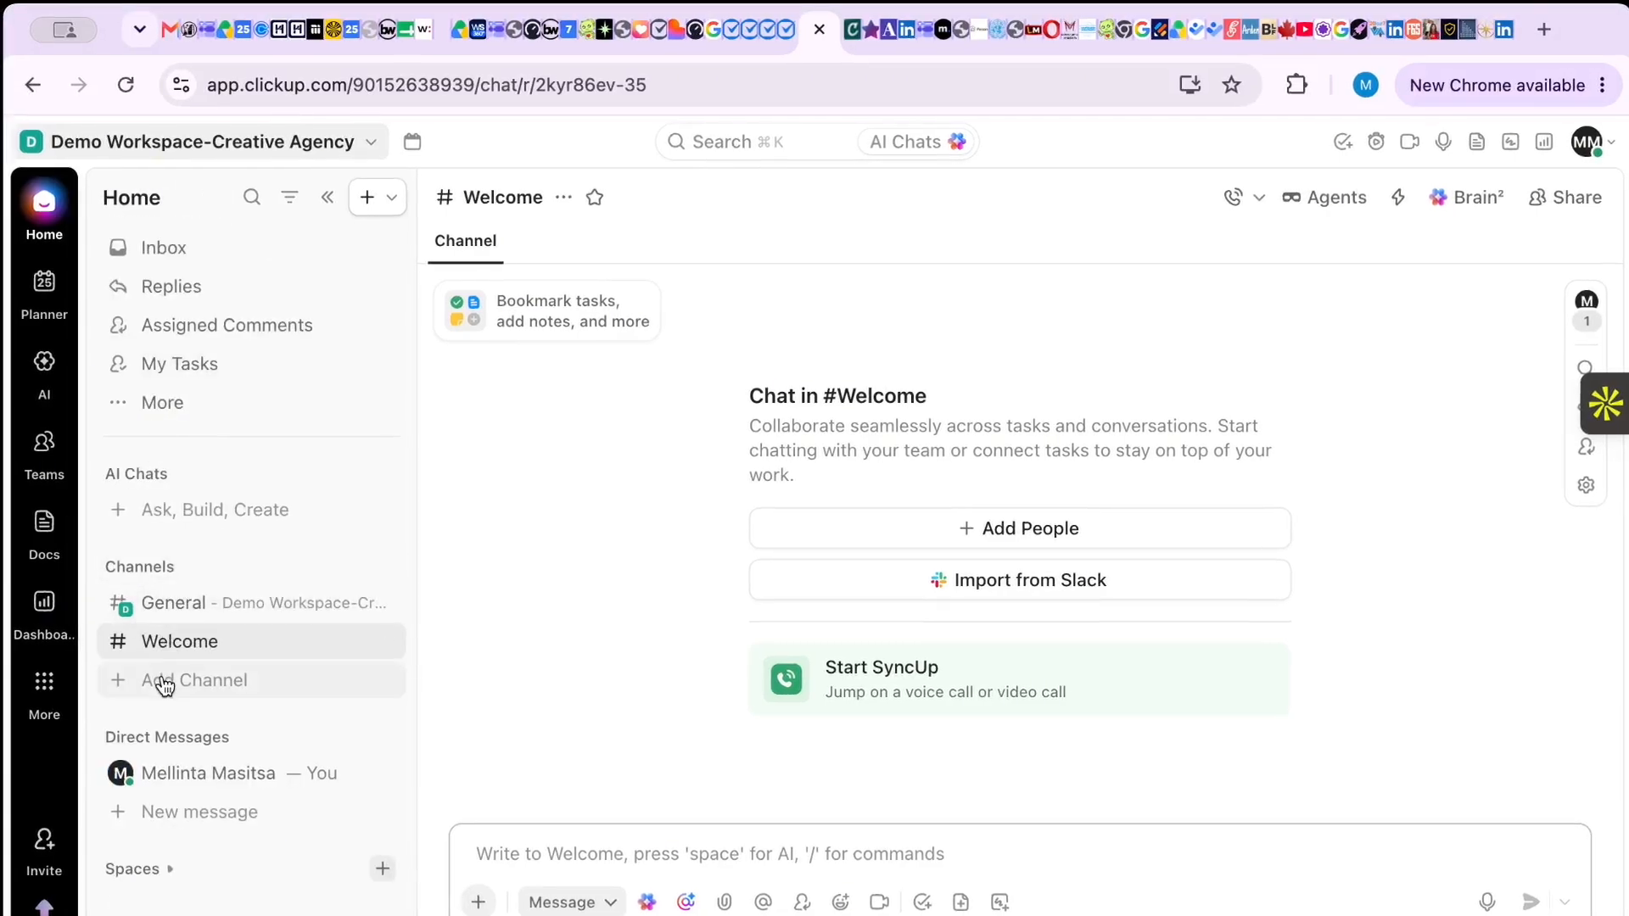
left_click(170, 871)
scroll(248, 782, "down", 6)
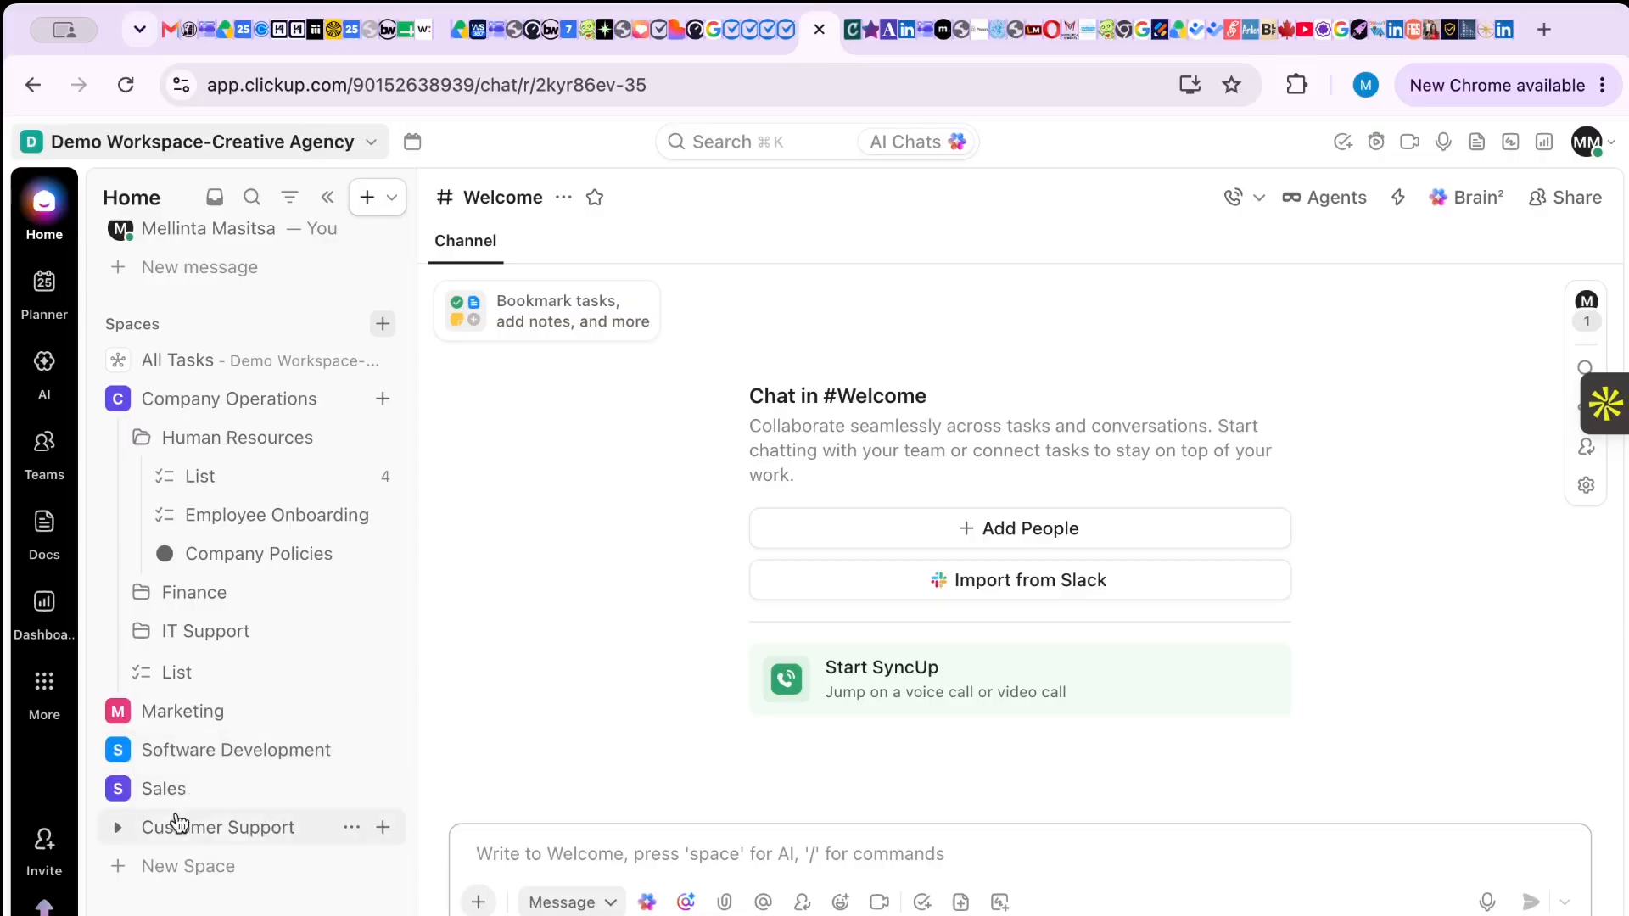
- Open the Human Resources list in Company Operations and view the item types that can be created in that space
left_click(277, 406)
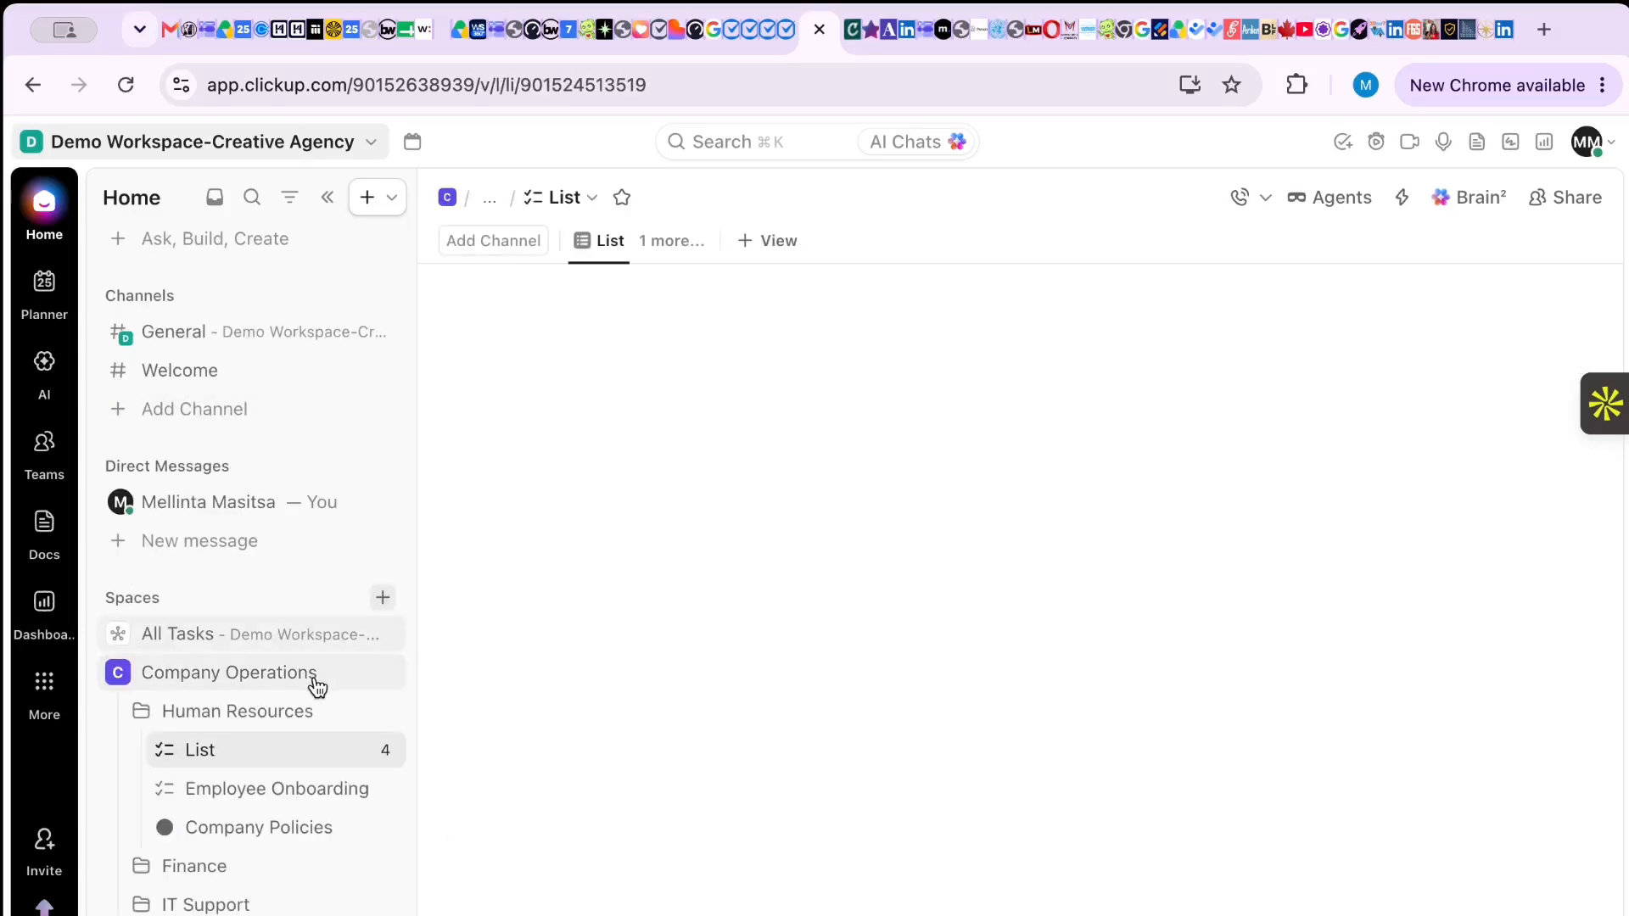
left_click(381, 675)
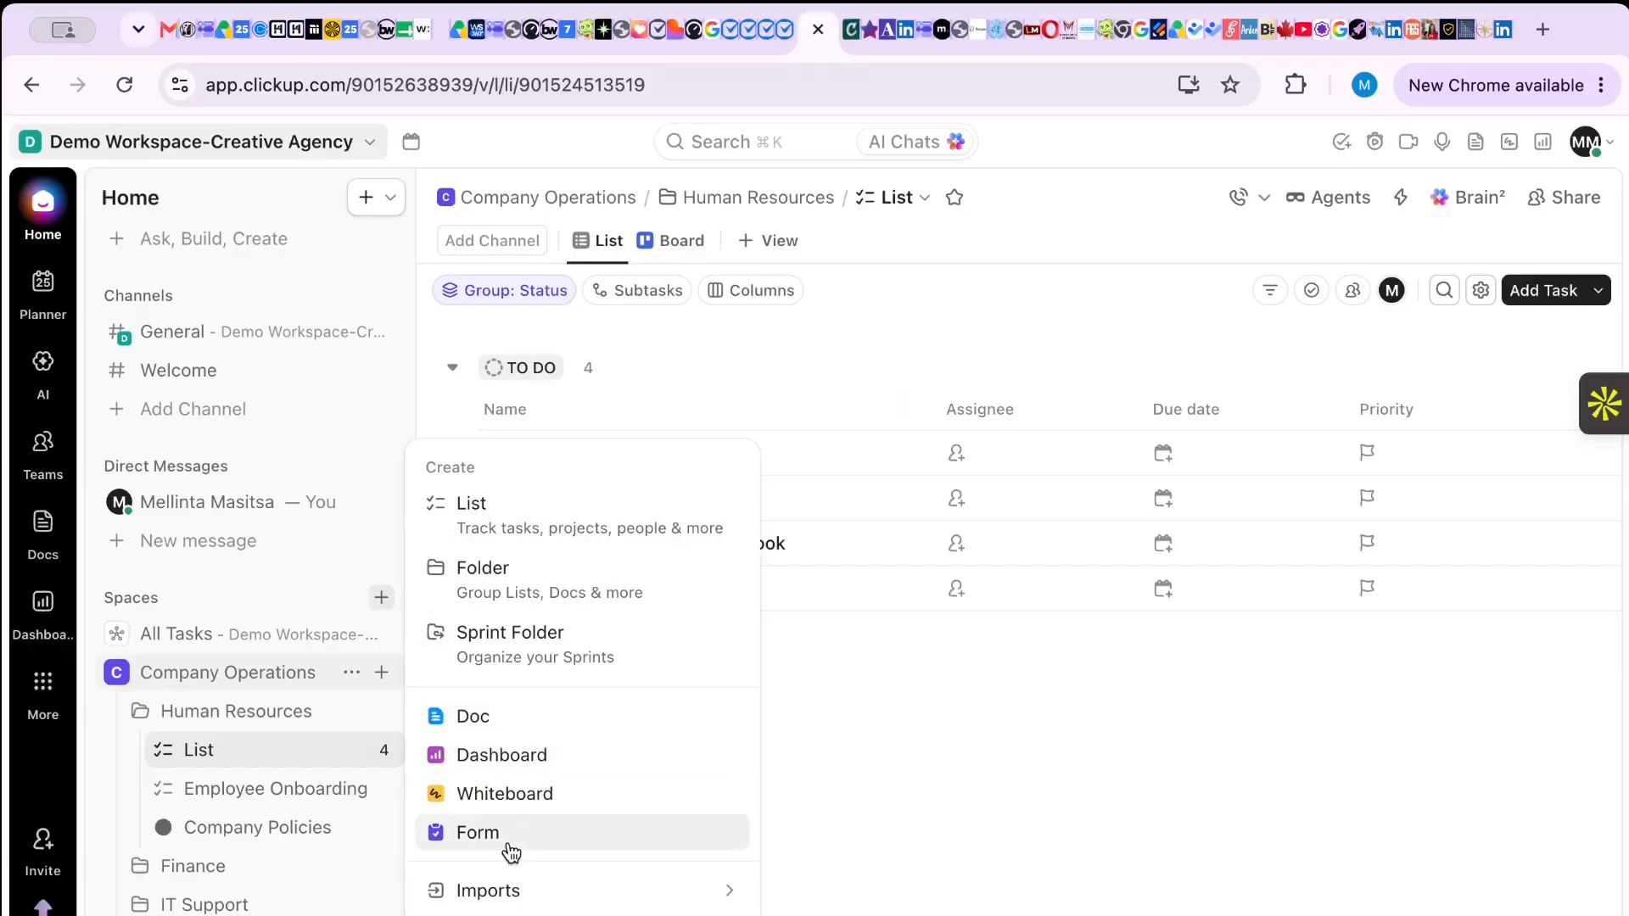
left_click(796, 652)
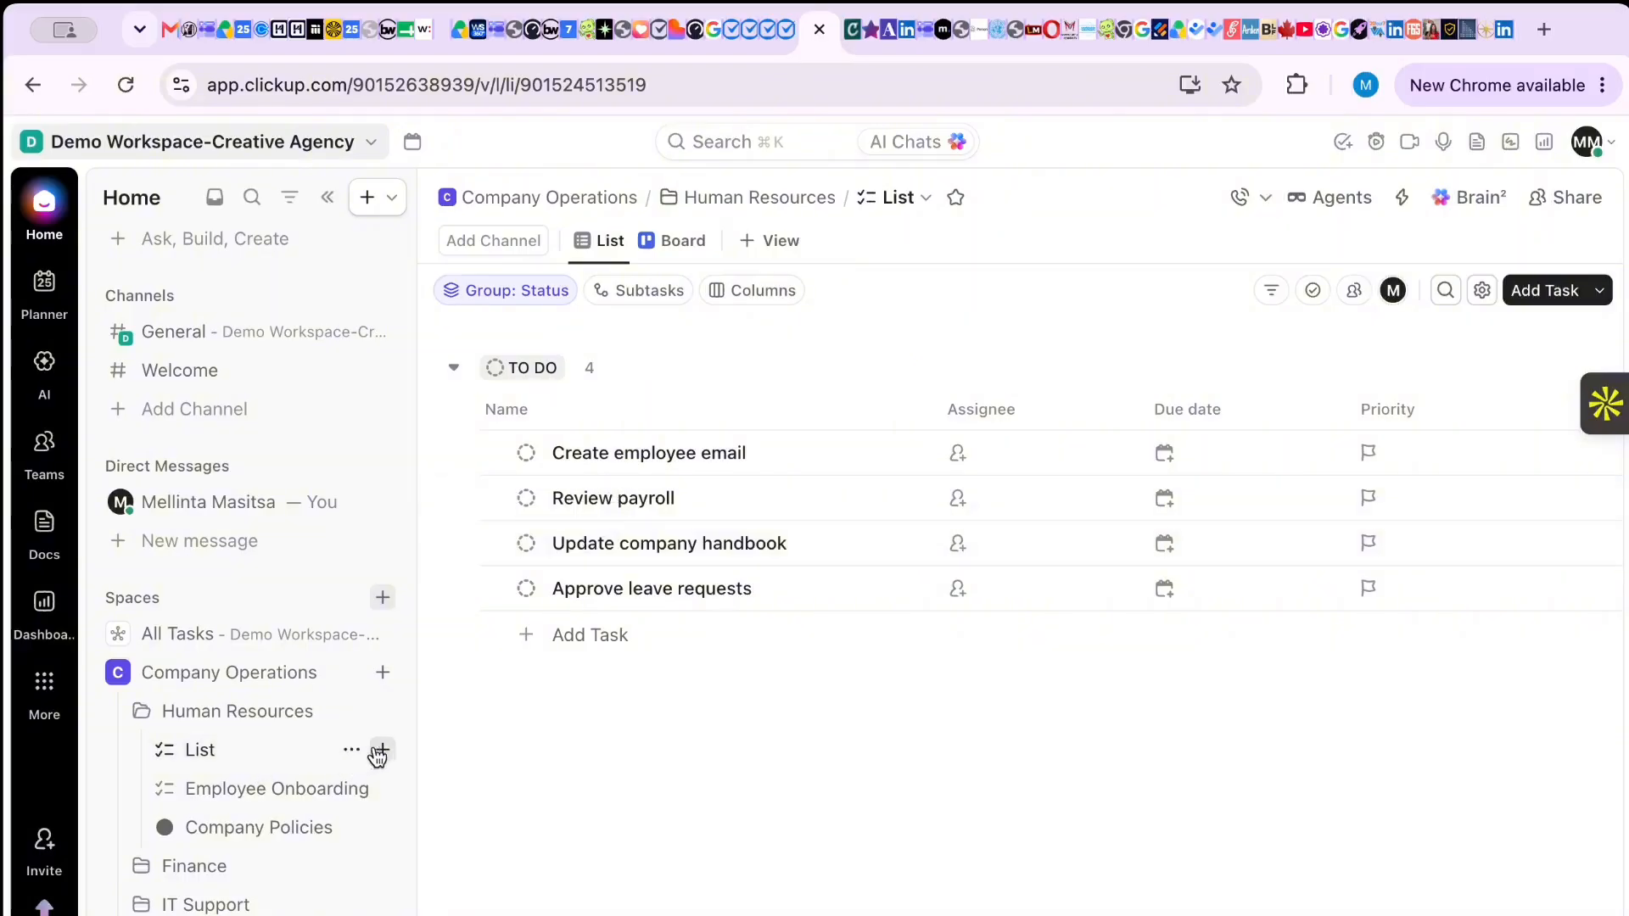
- Add a task named "Send a resignation email" to the To Do group of the Human Resources list
left_click(564, 637)
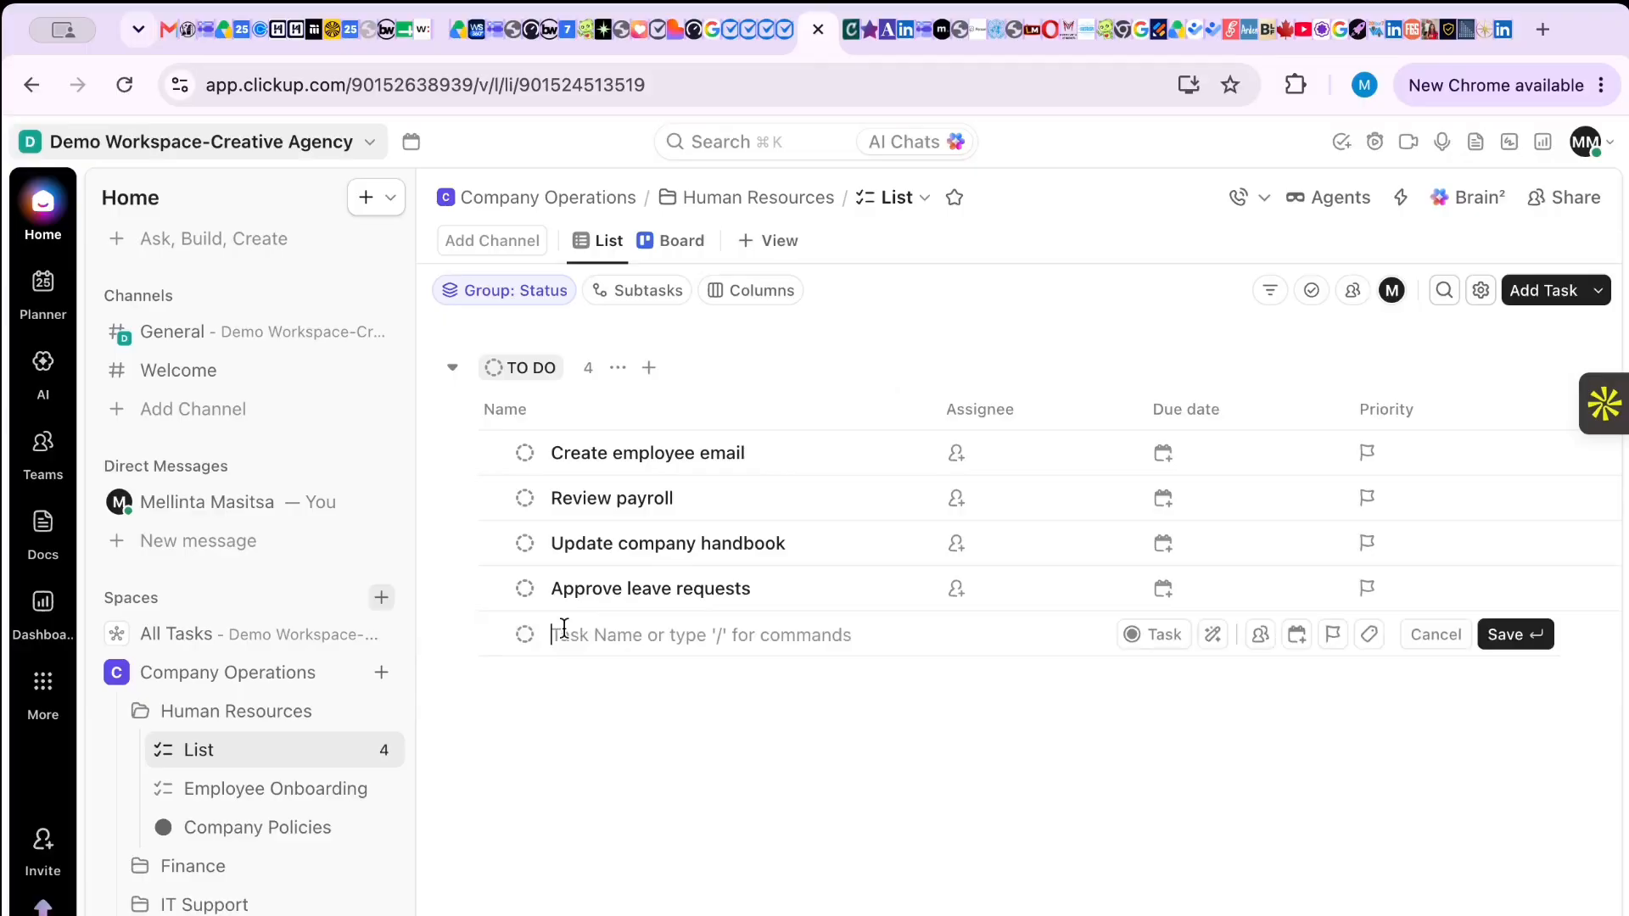
key("Caps_Lock")
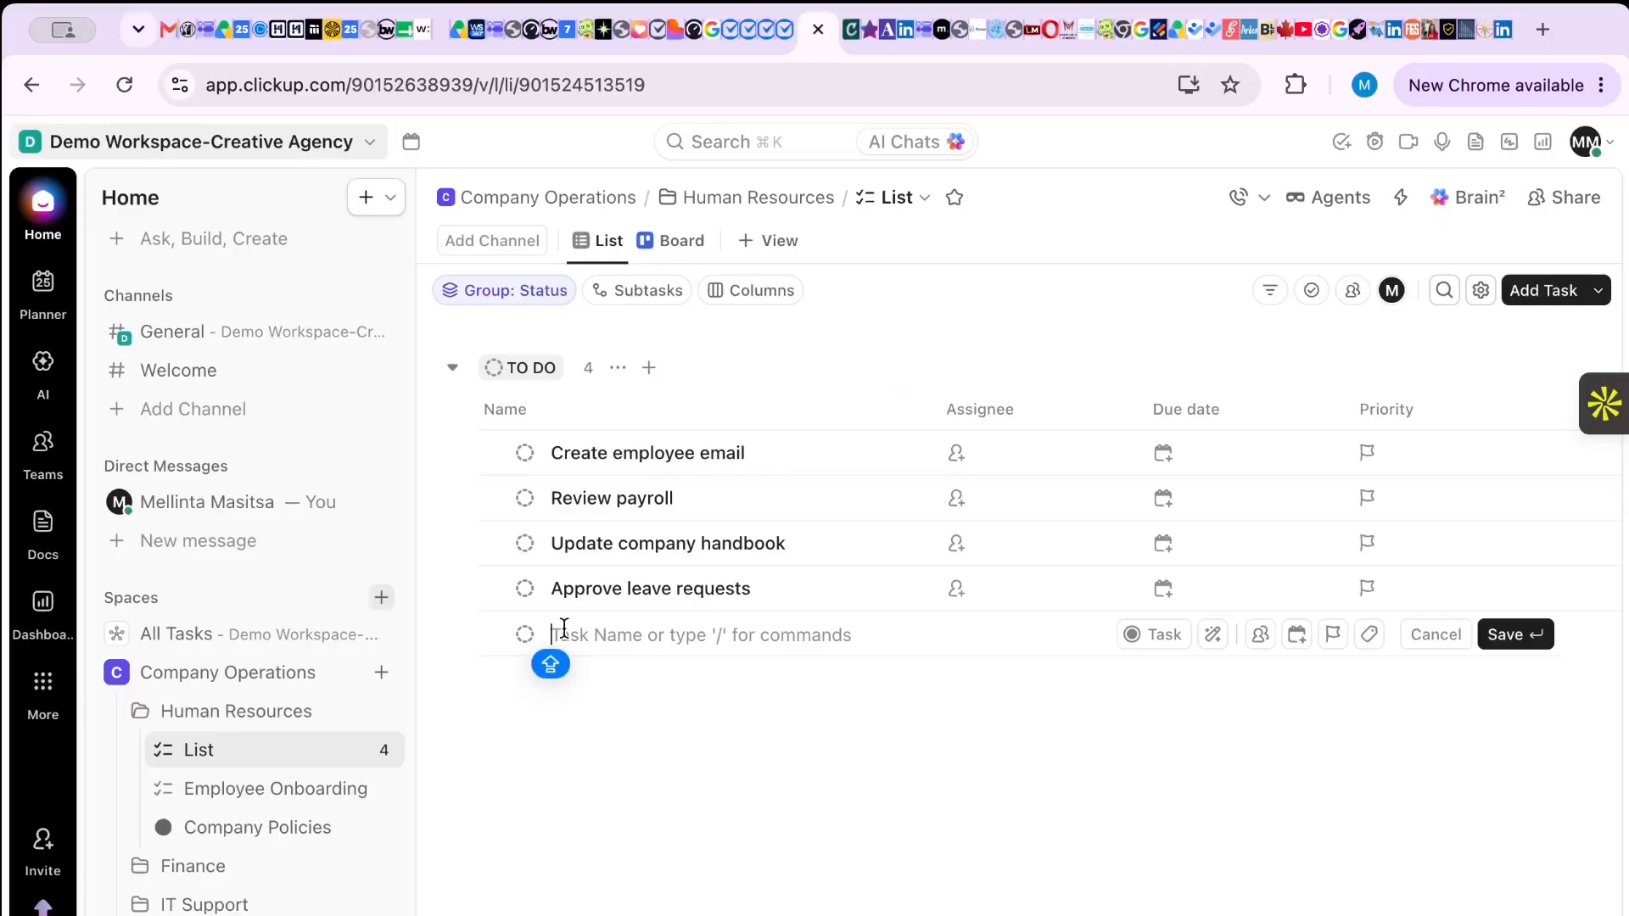
type("Send a resignation email")
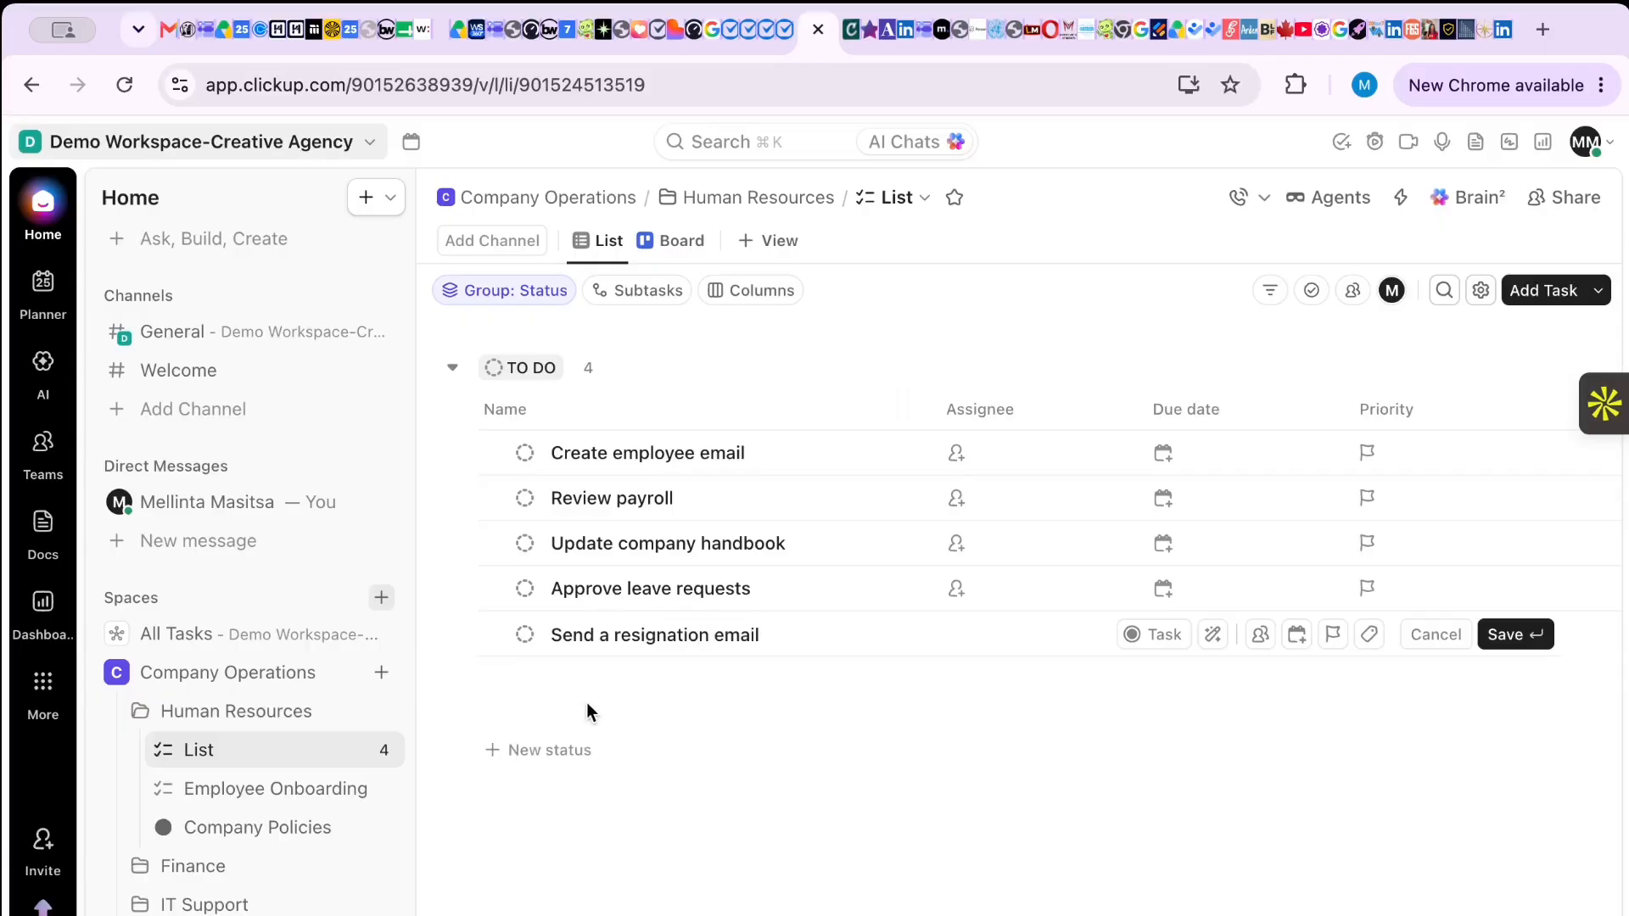
key("Return")
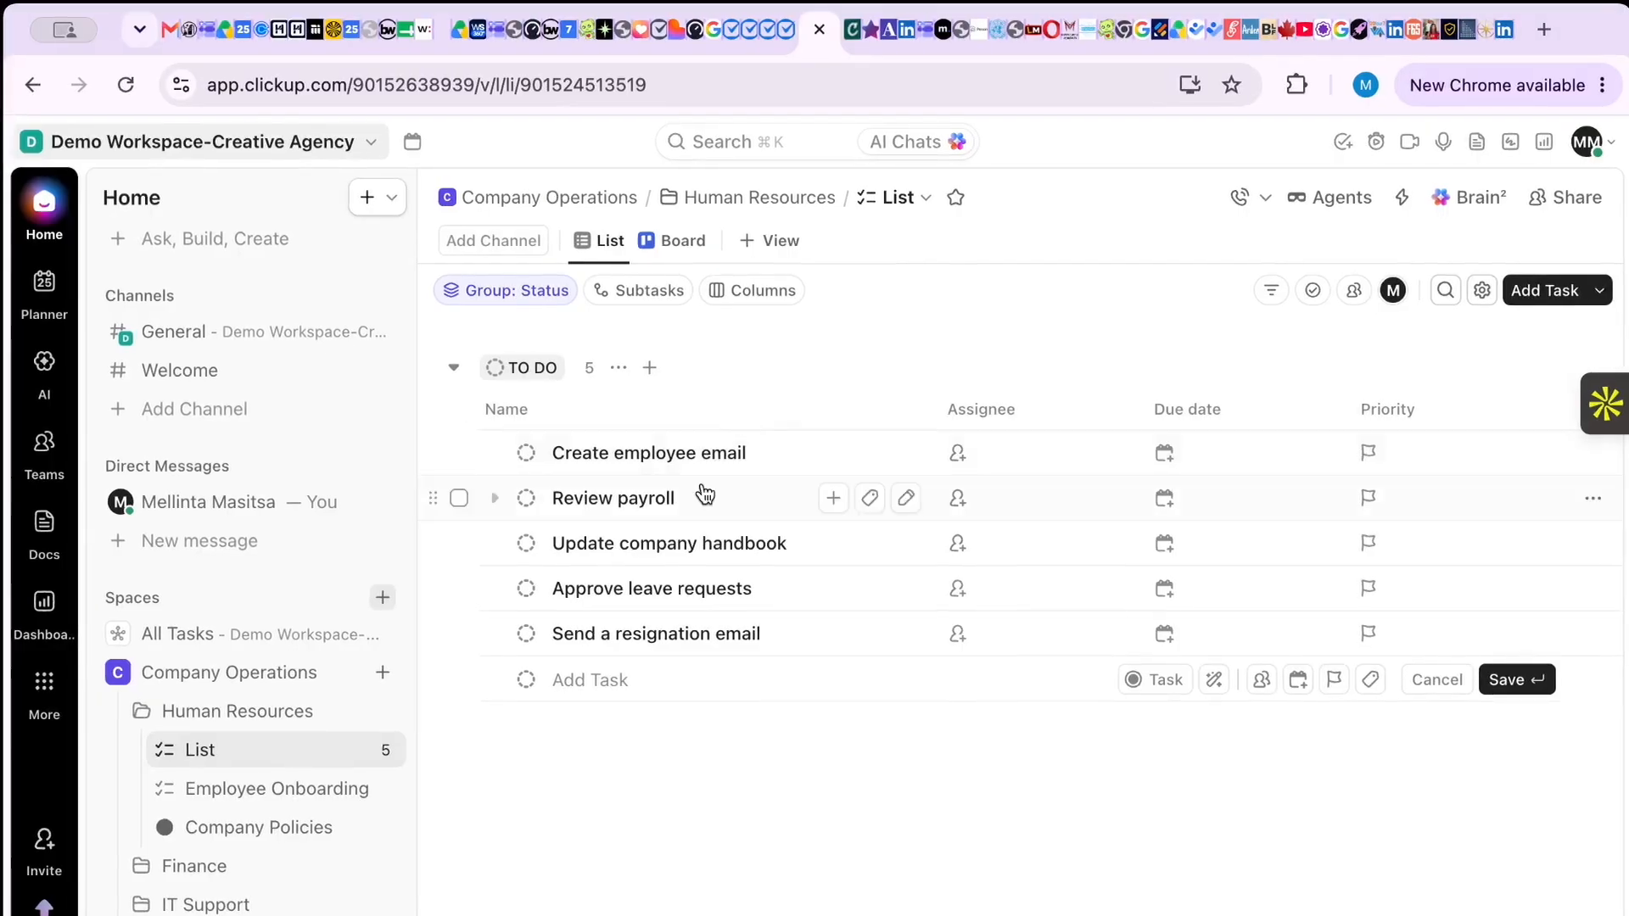
- Assign the "Create employee email" task to yourself
left_click(957, 454)
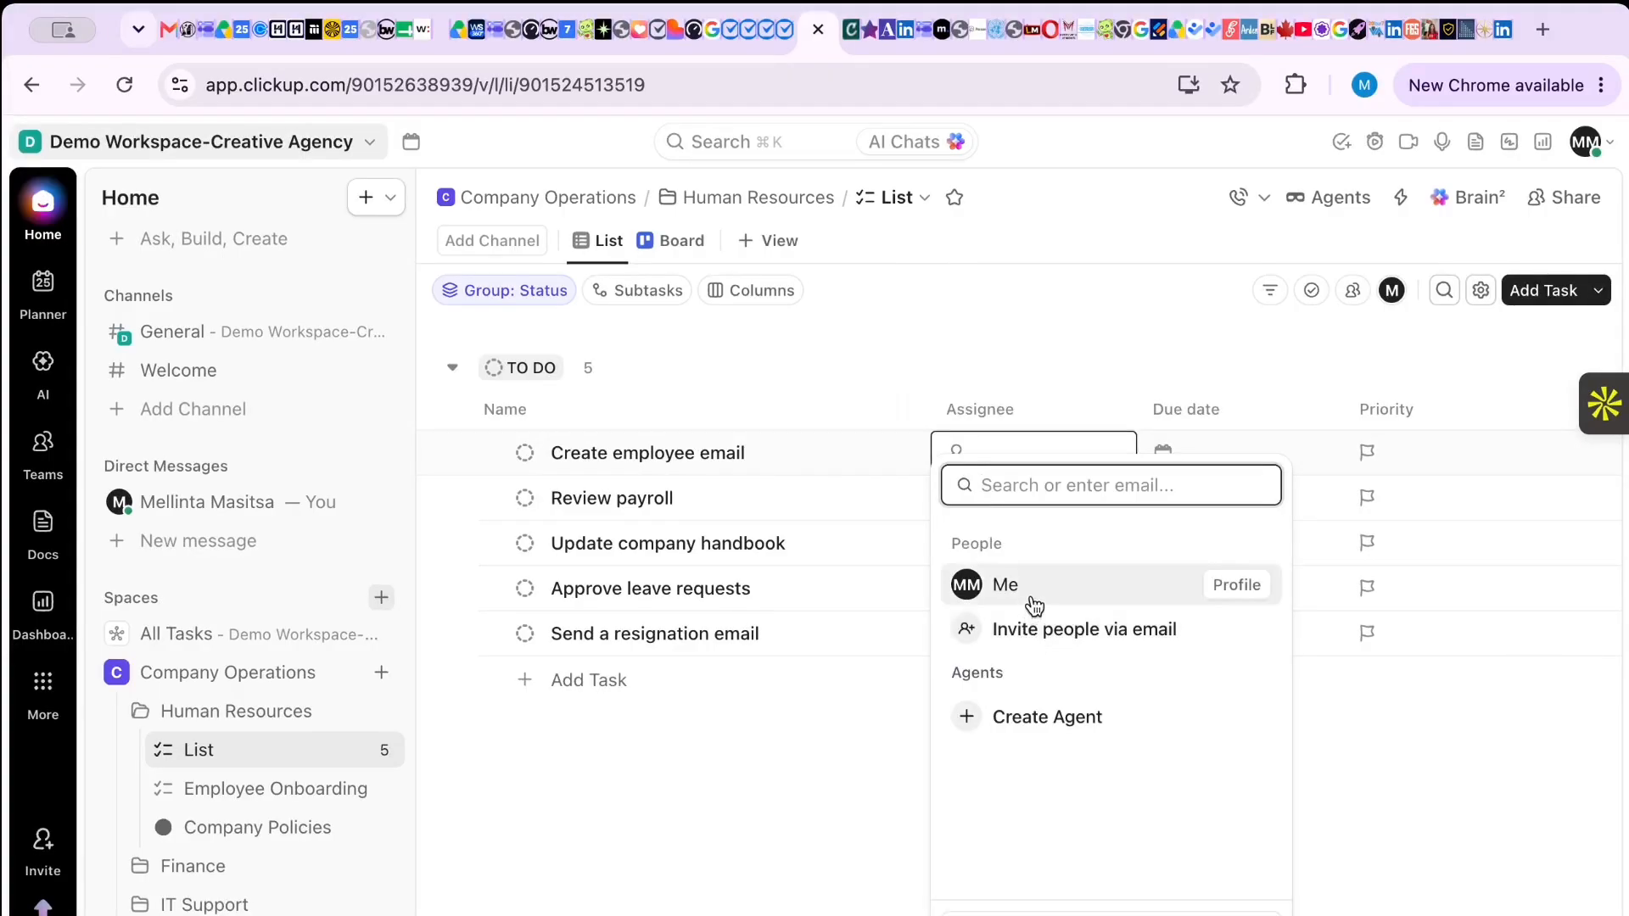
left_click(1033, 597)
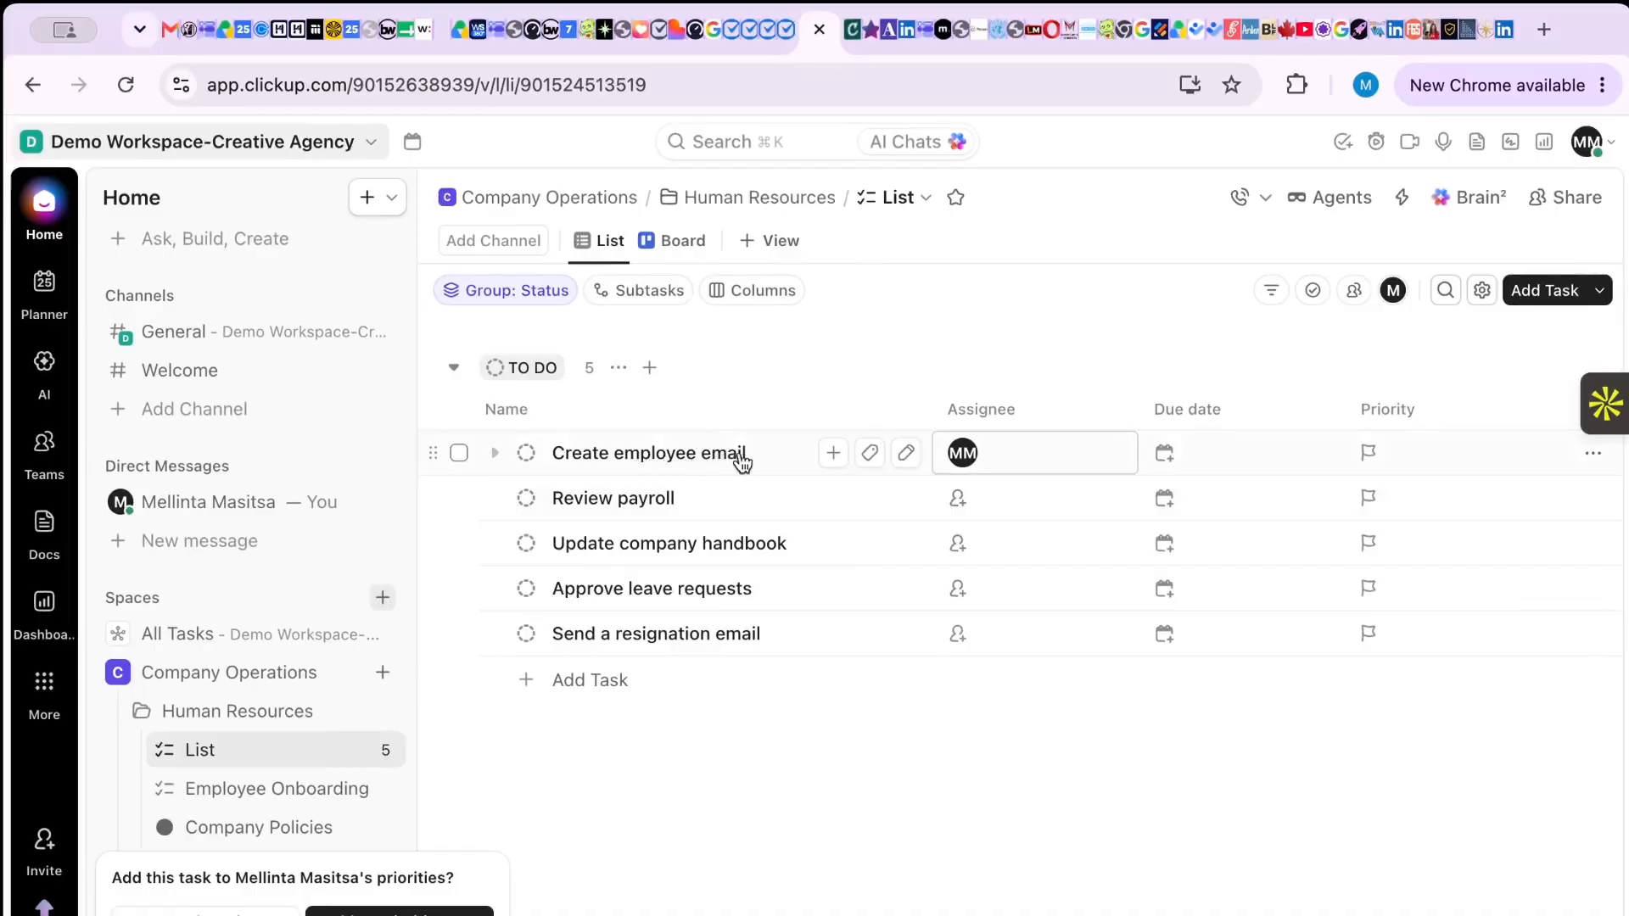
- Try out due dates for the "Create employee email" task, including August 5, August 2 and tomorrow
left_click(1171, 449)
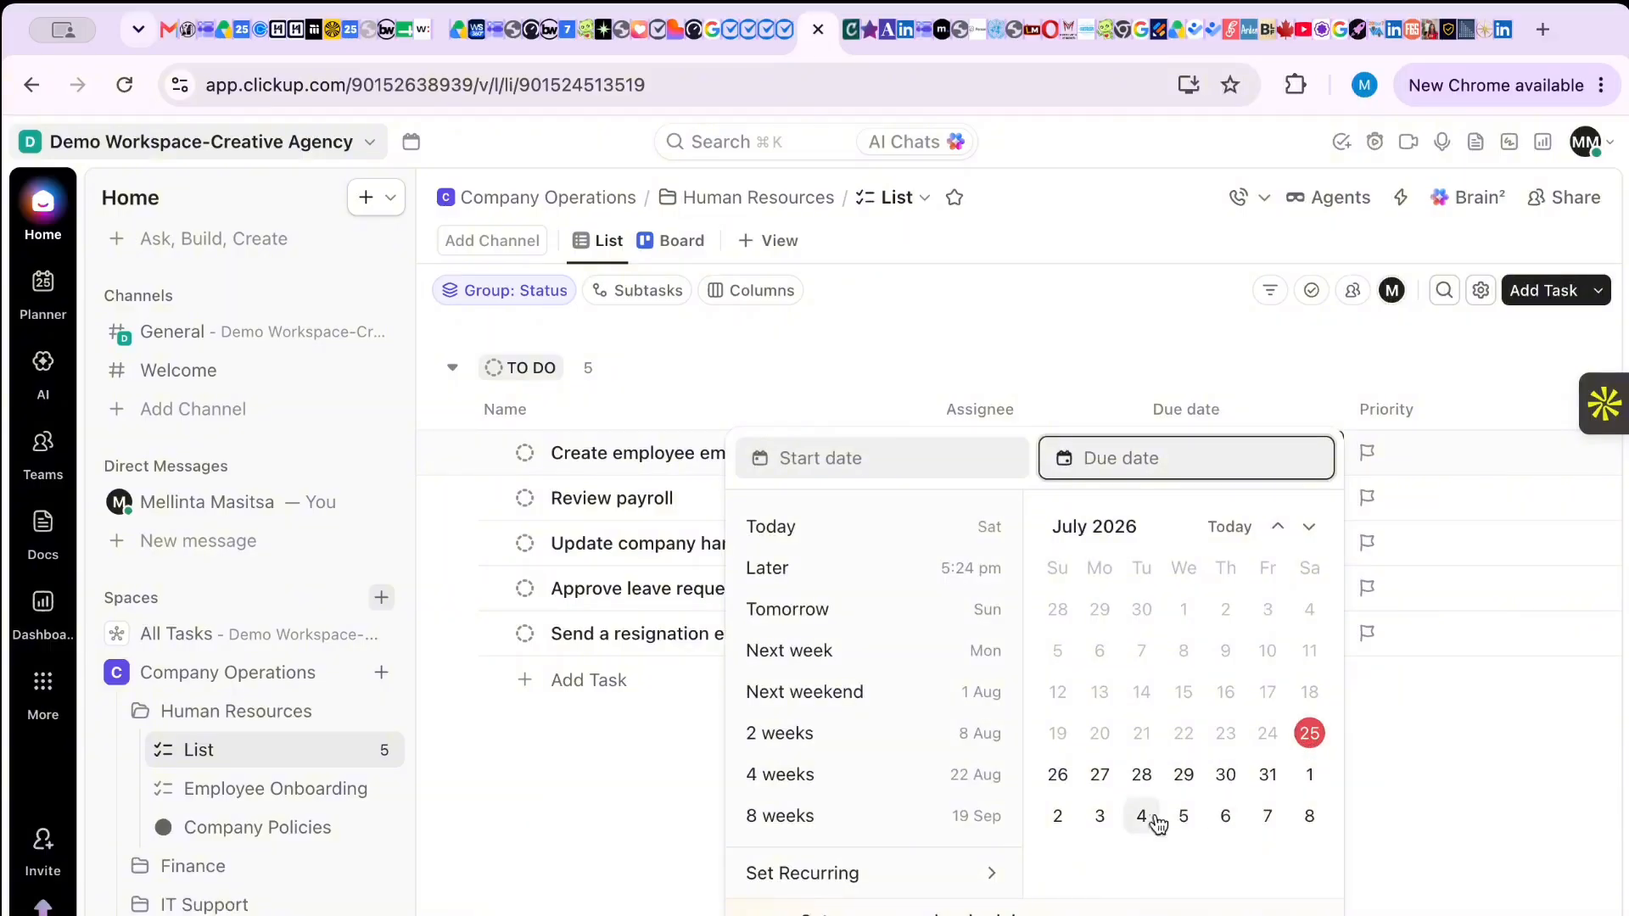
left_click(1184, 816)
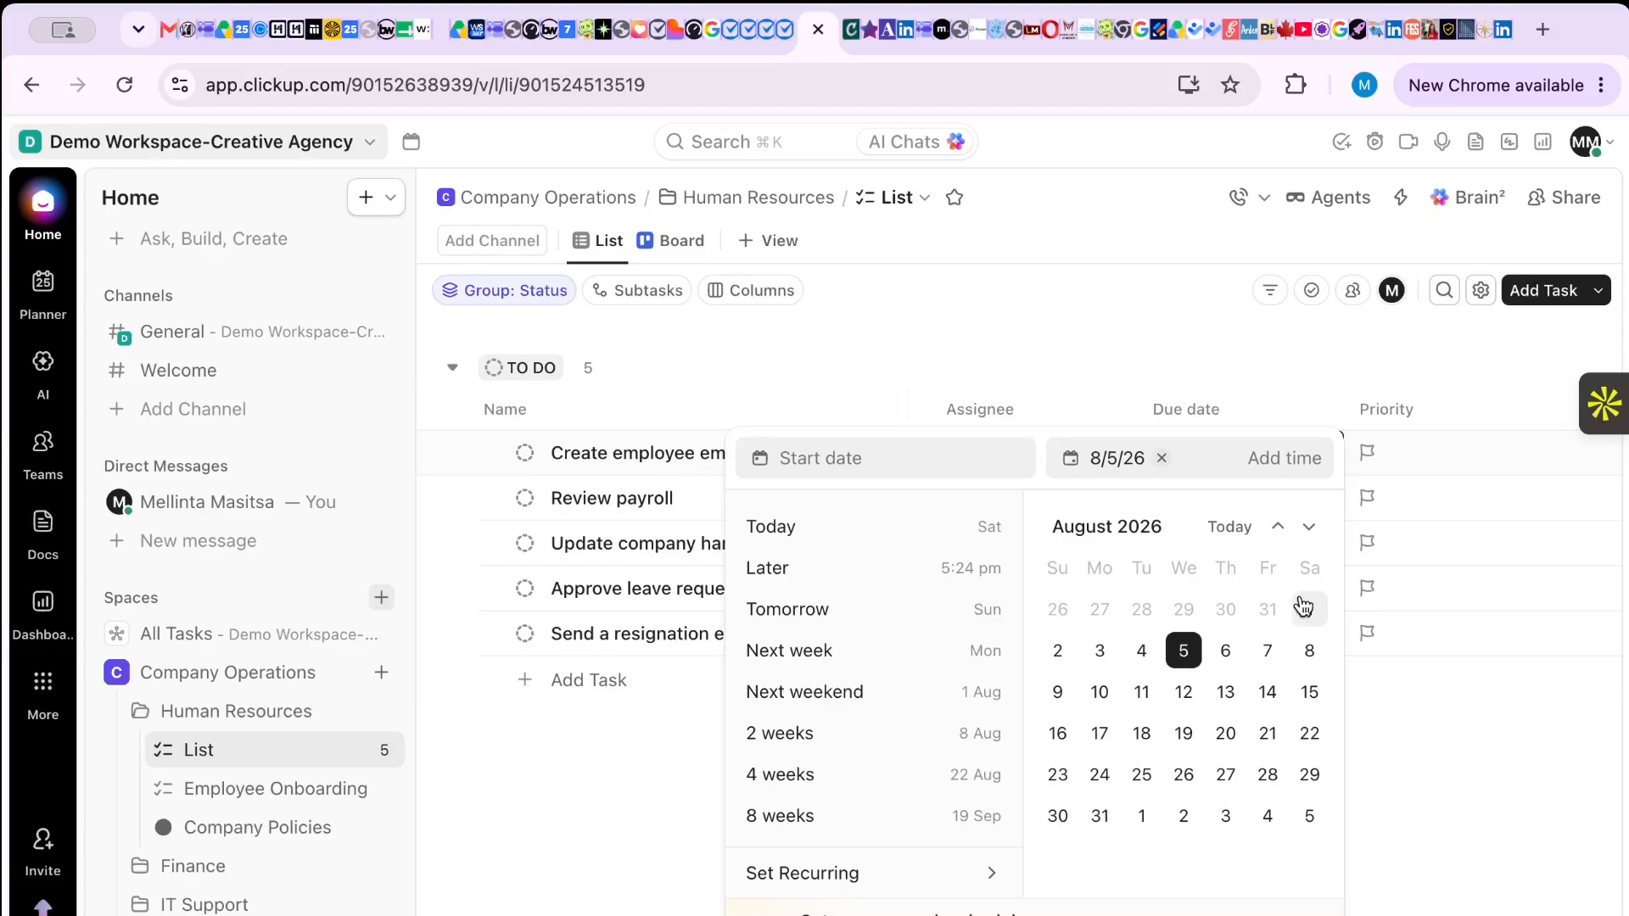
left_click(1060, 651)
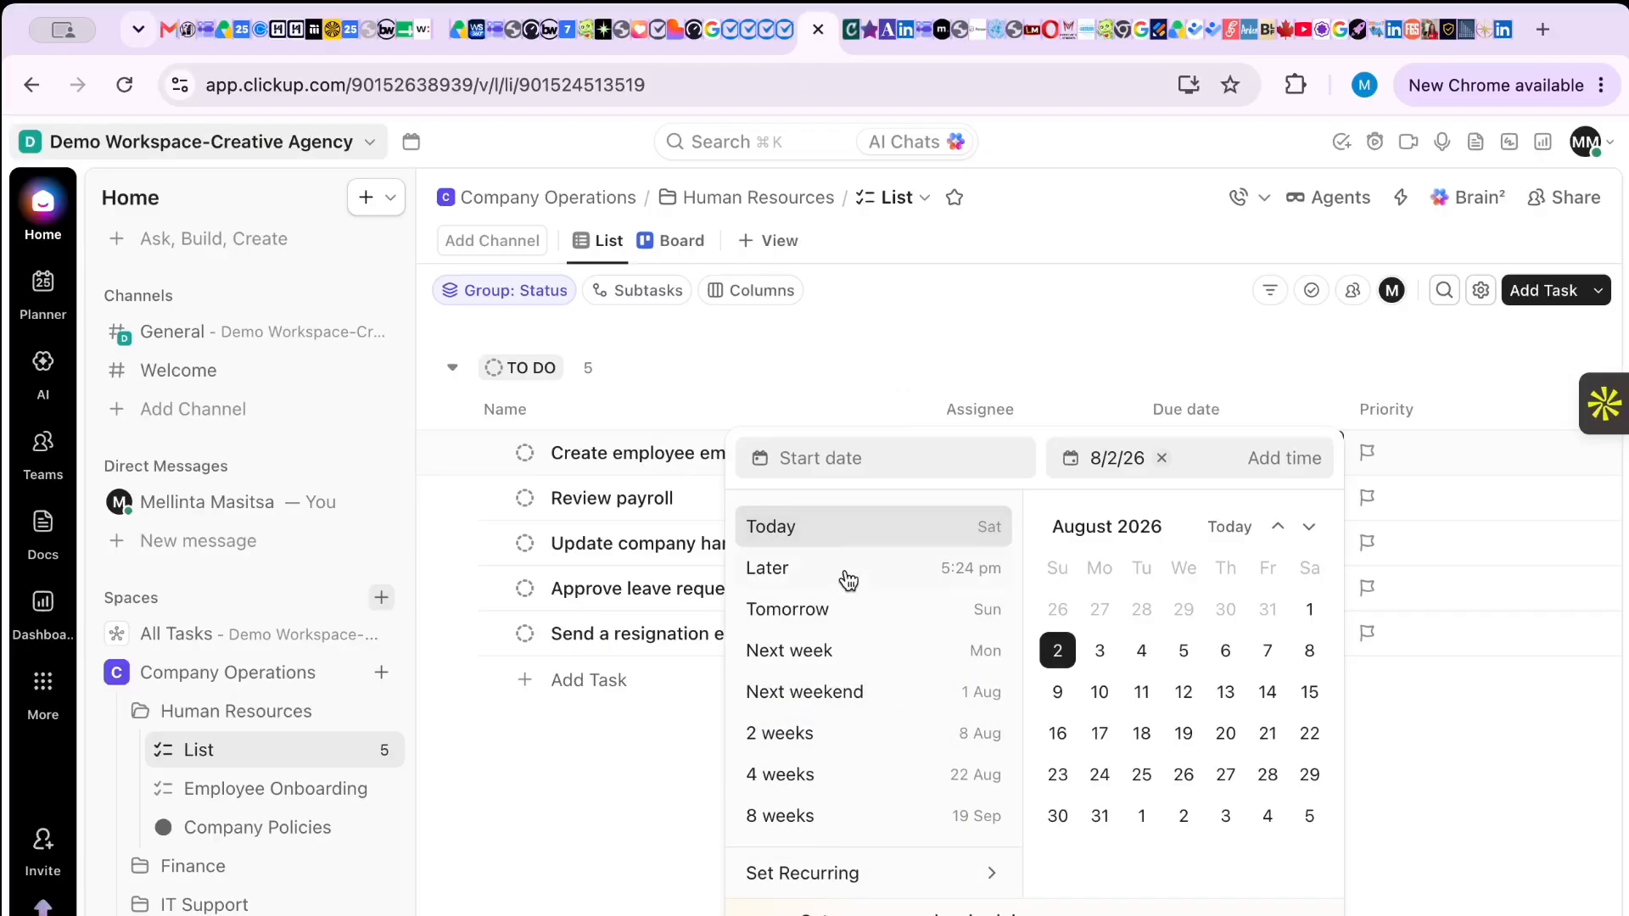
left_click(831, 610)
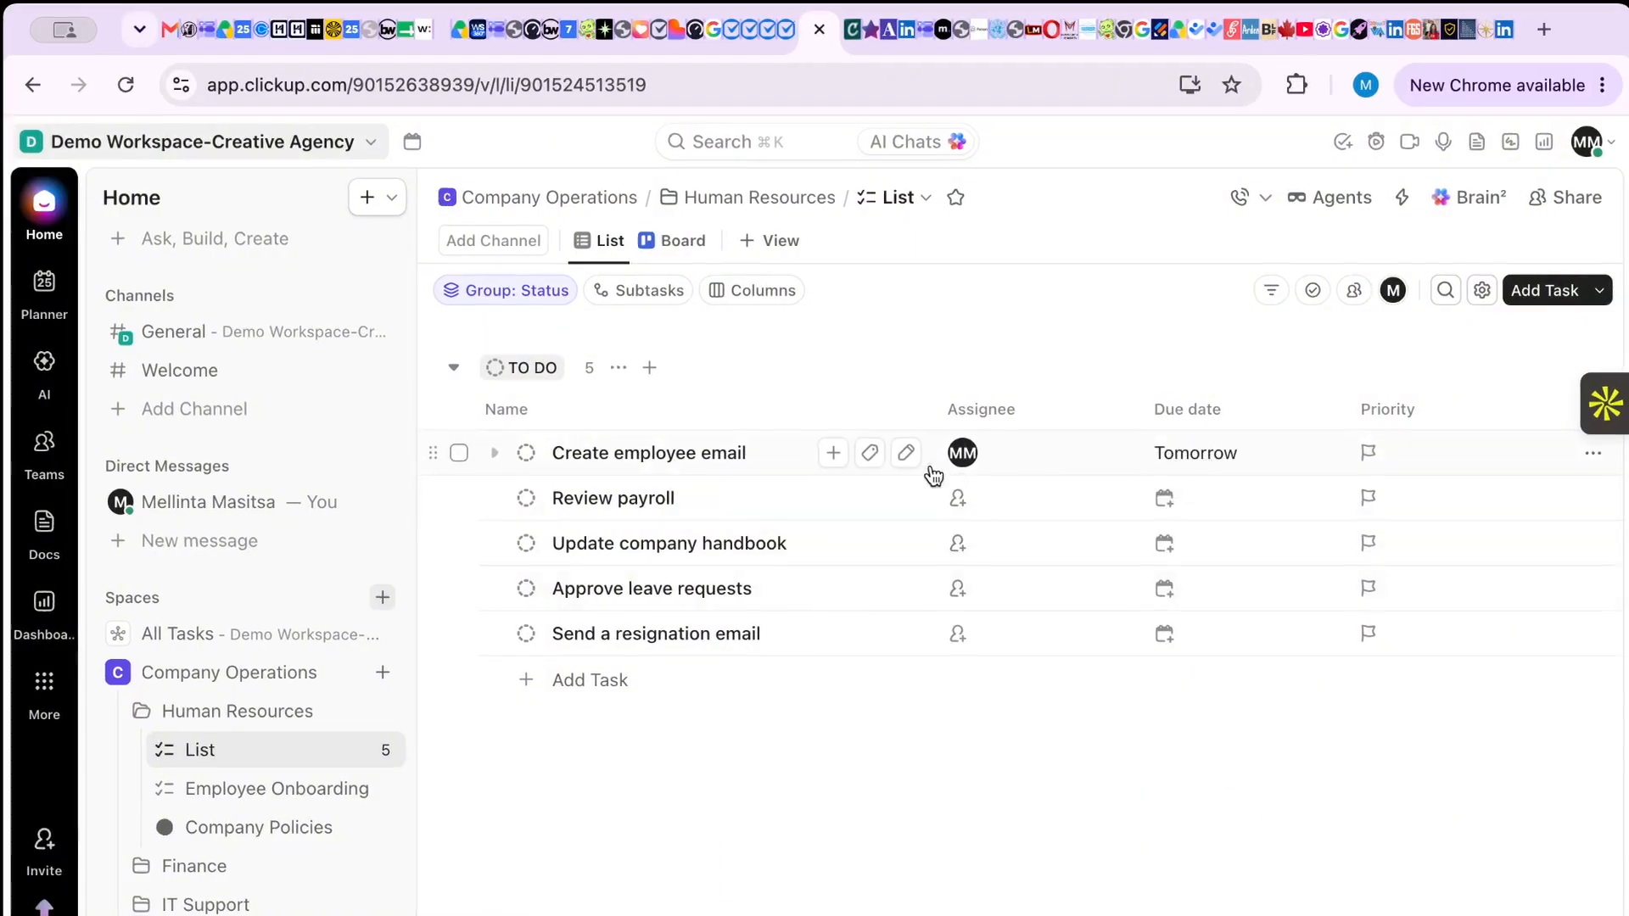
left_click(1174, 459)
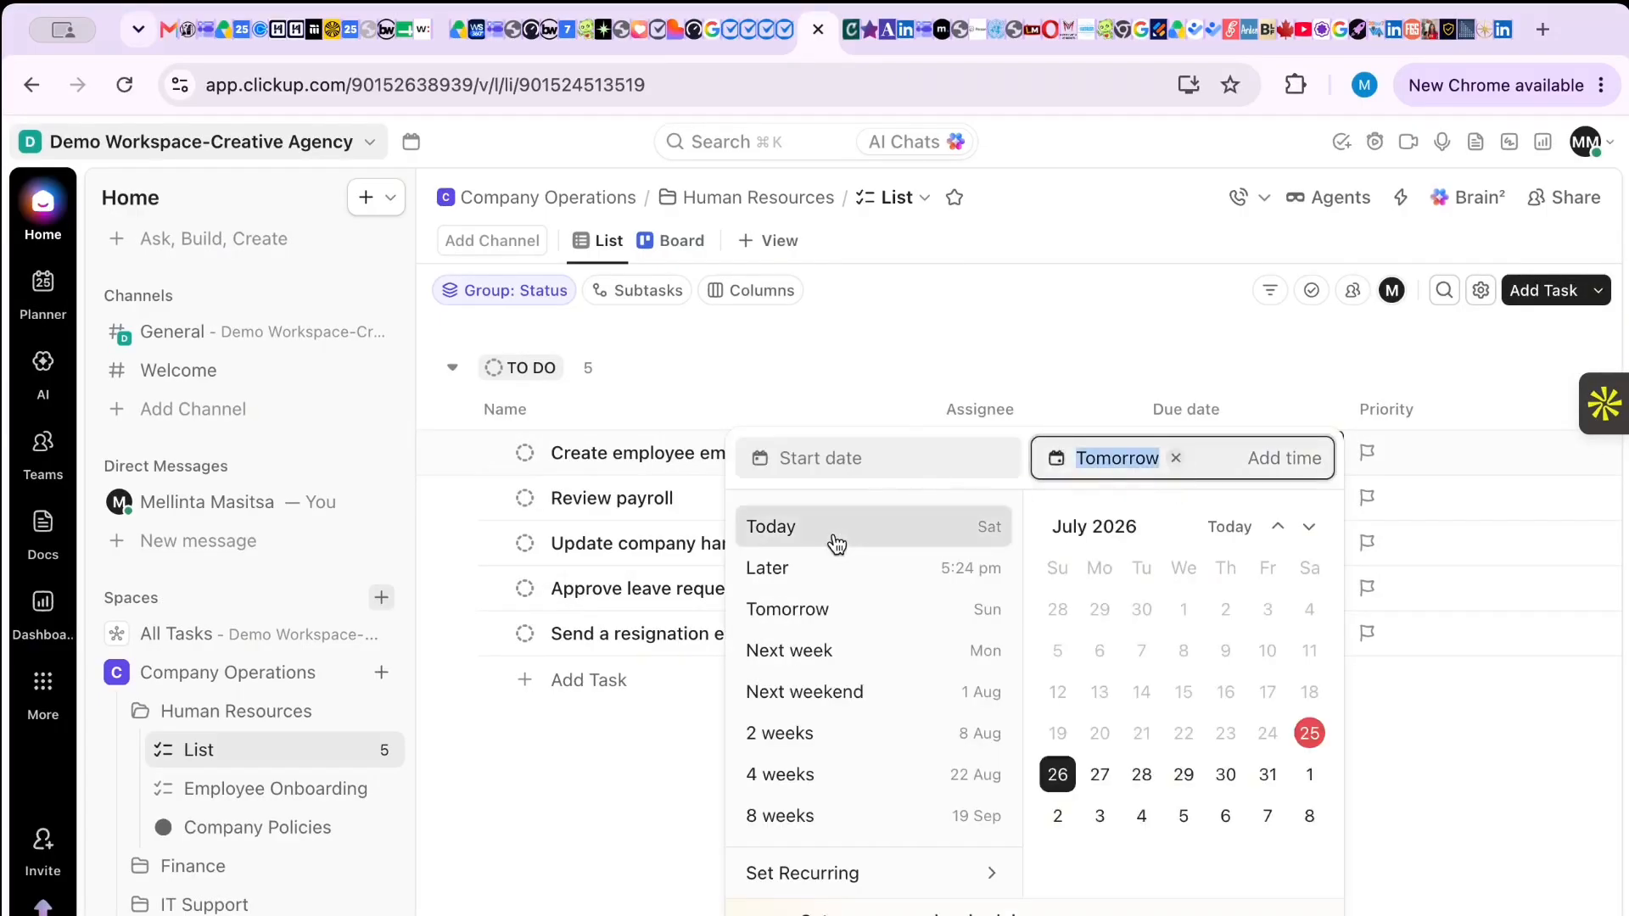
left_click(815, 609)
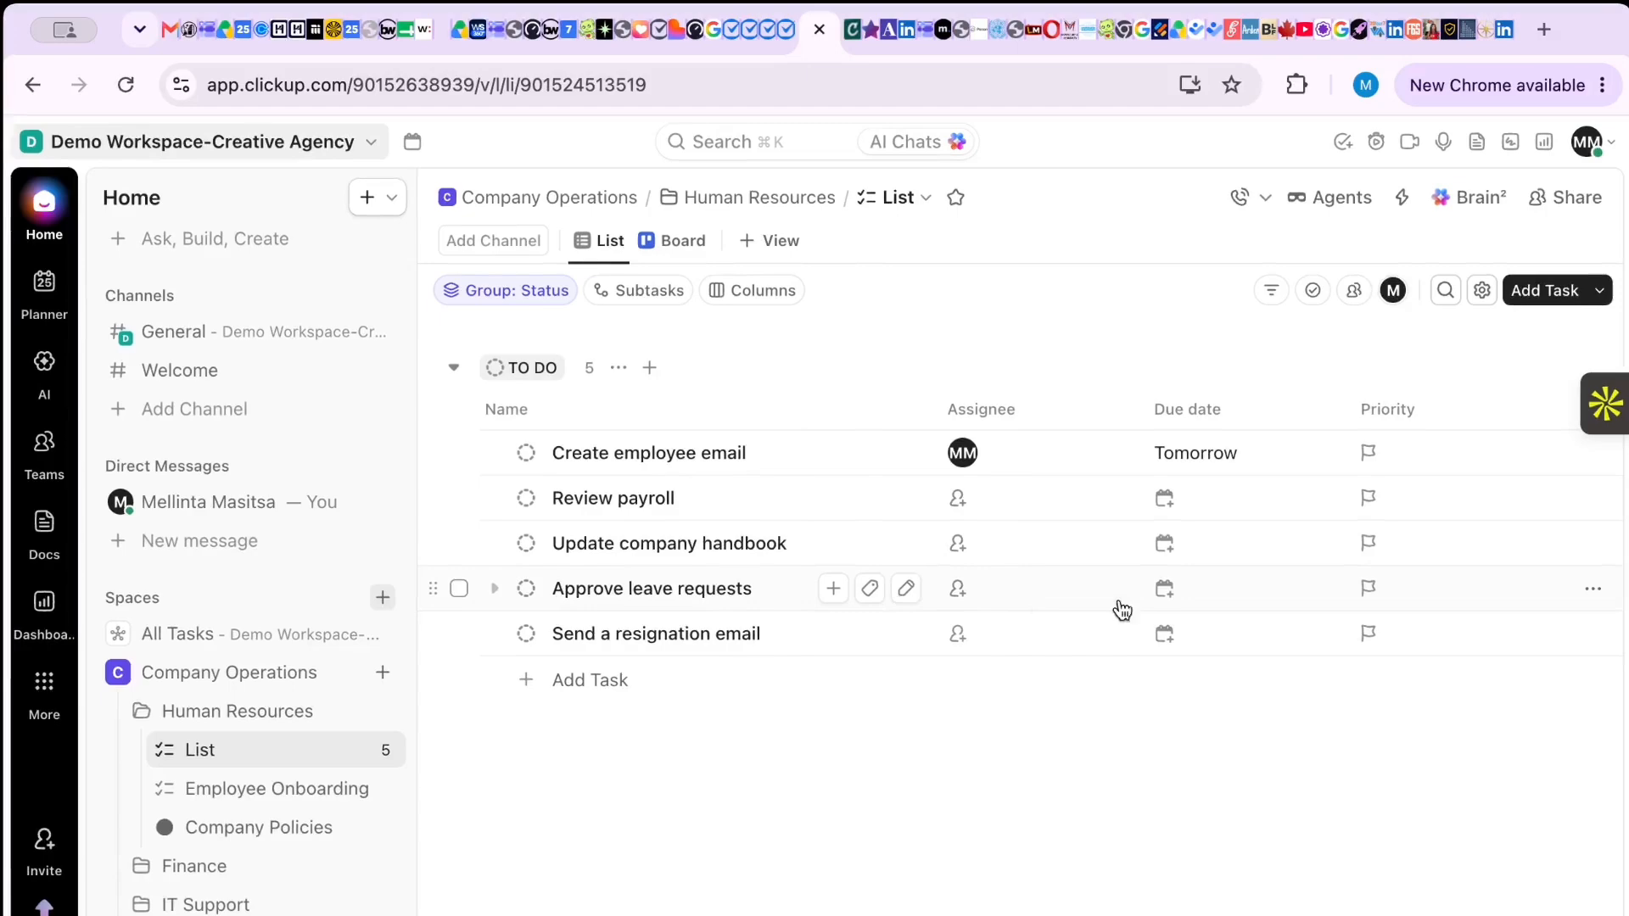
- Set the "Create employee email" task's due date to Wednesday, July 29, 2026, and its priority to High
left_click(1270, 458)
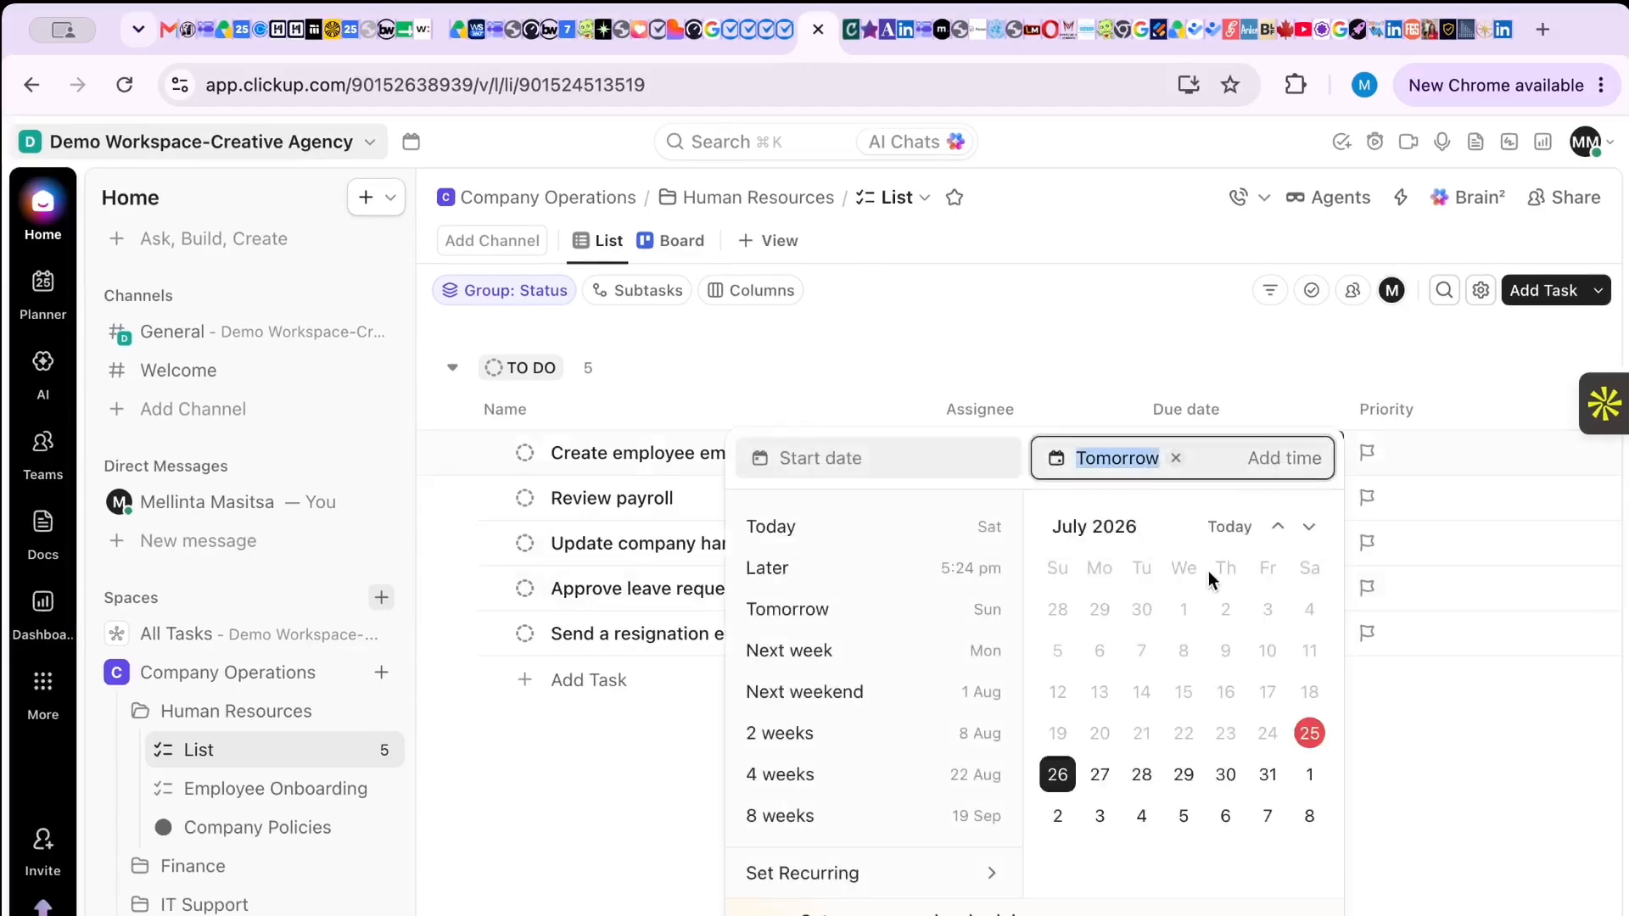
left_click(1186, 786)
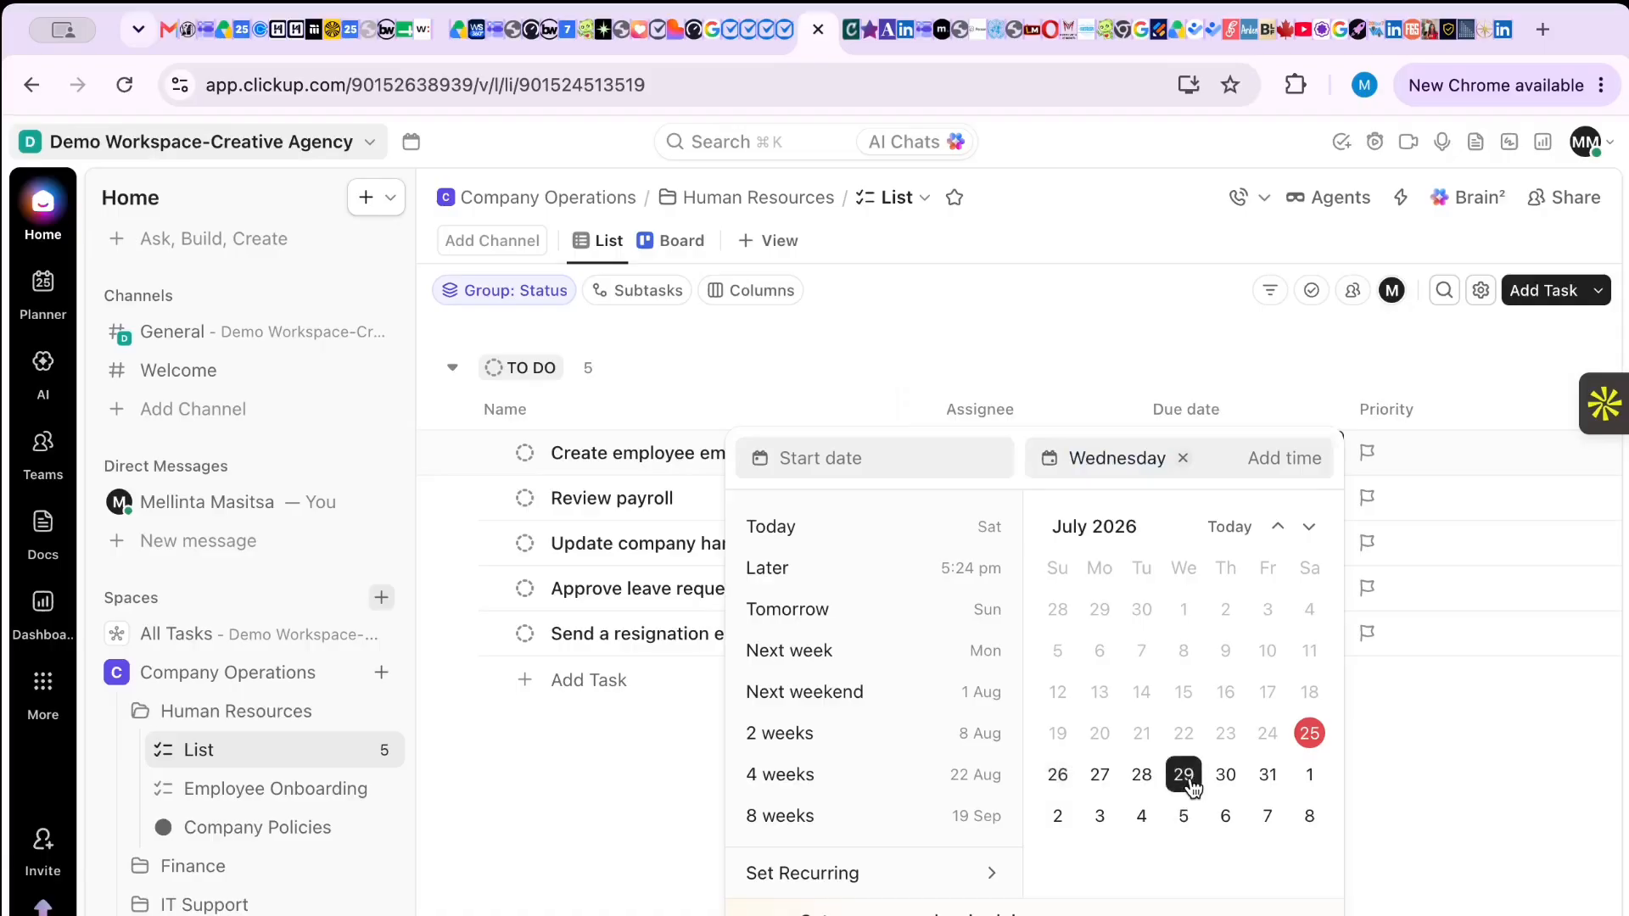
left_click(1417, 864)
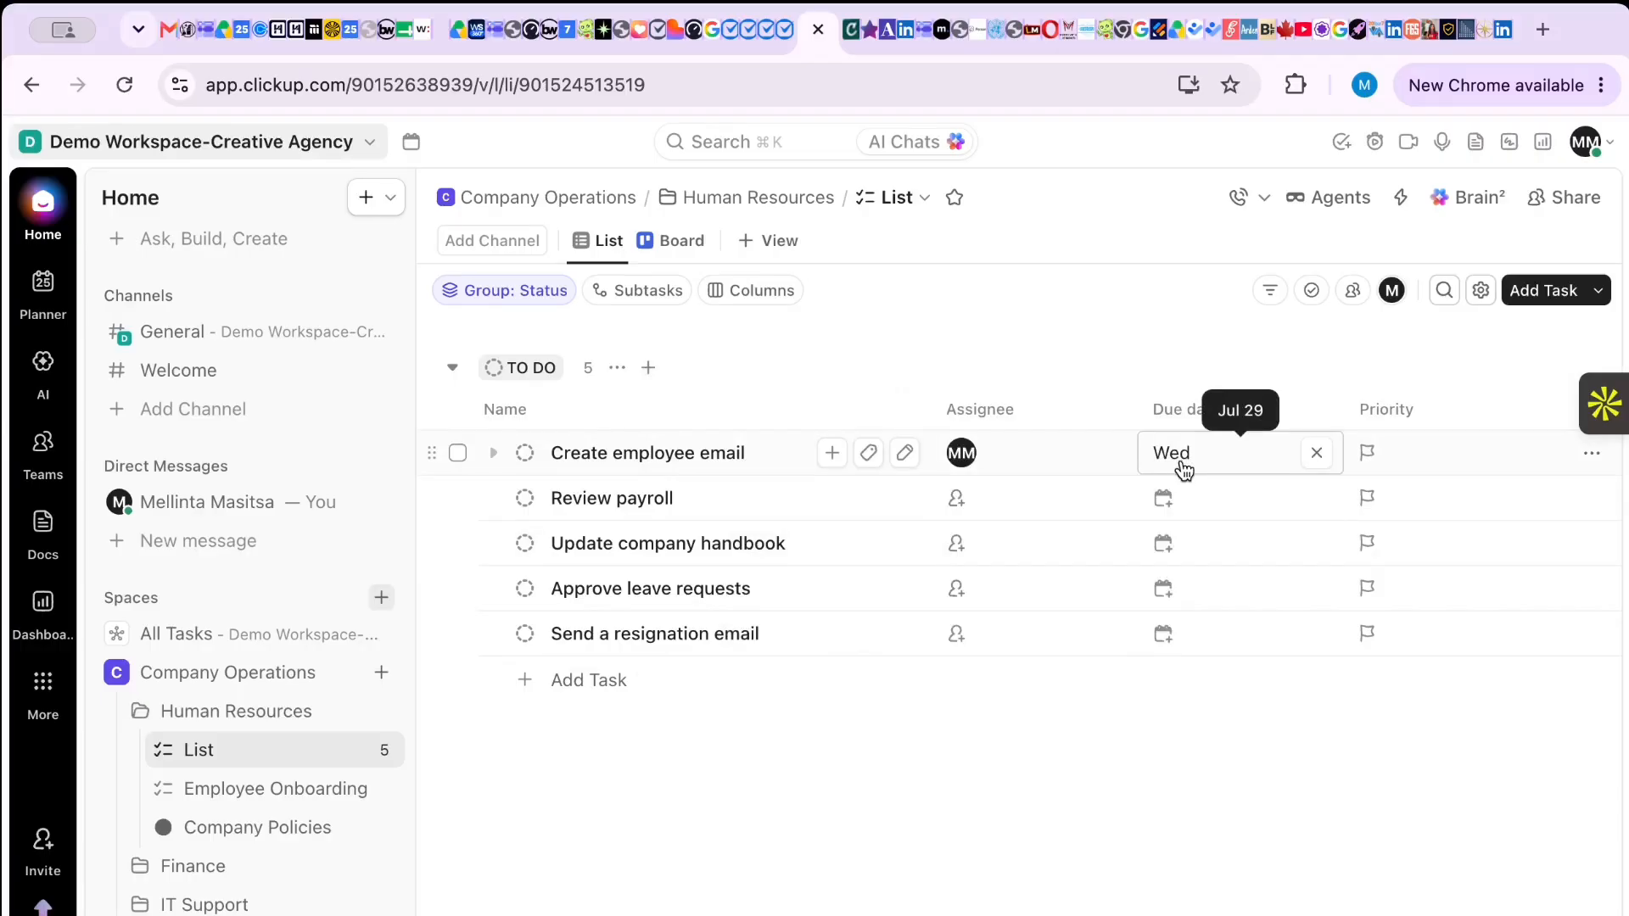
left_click(1398, 454)
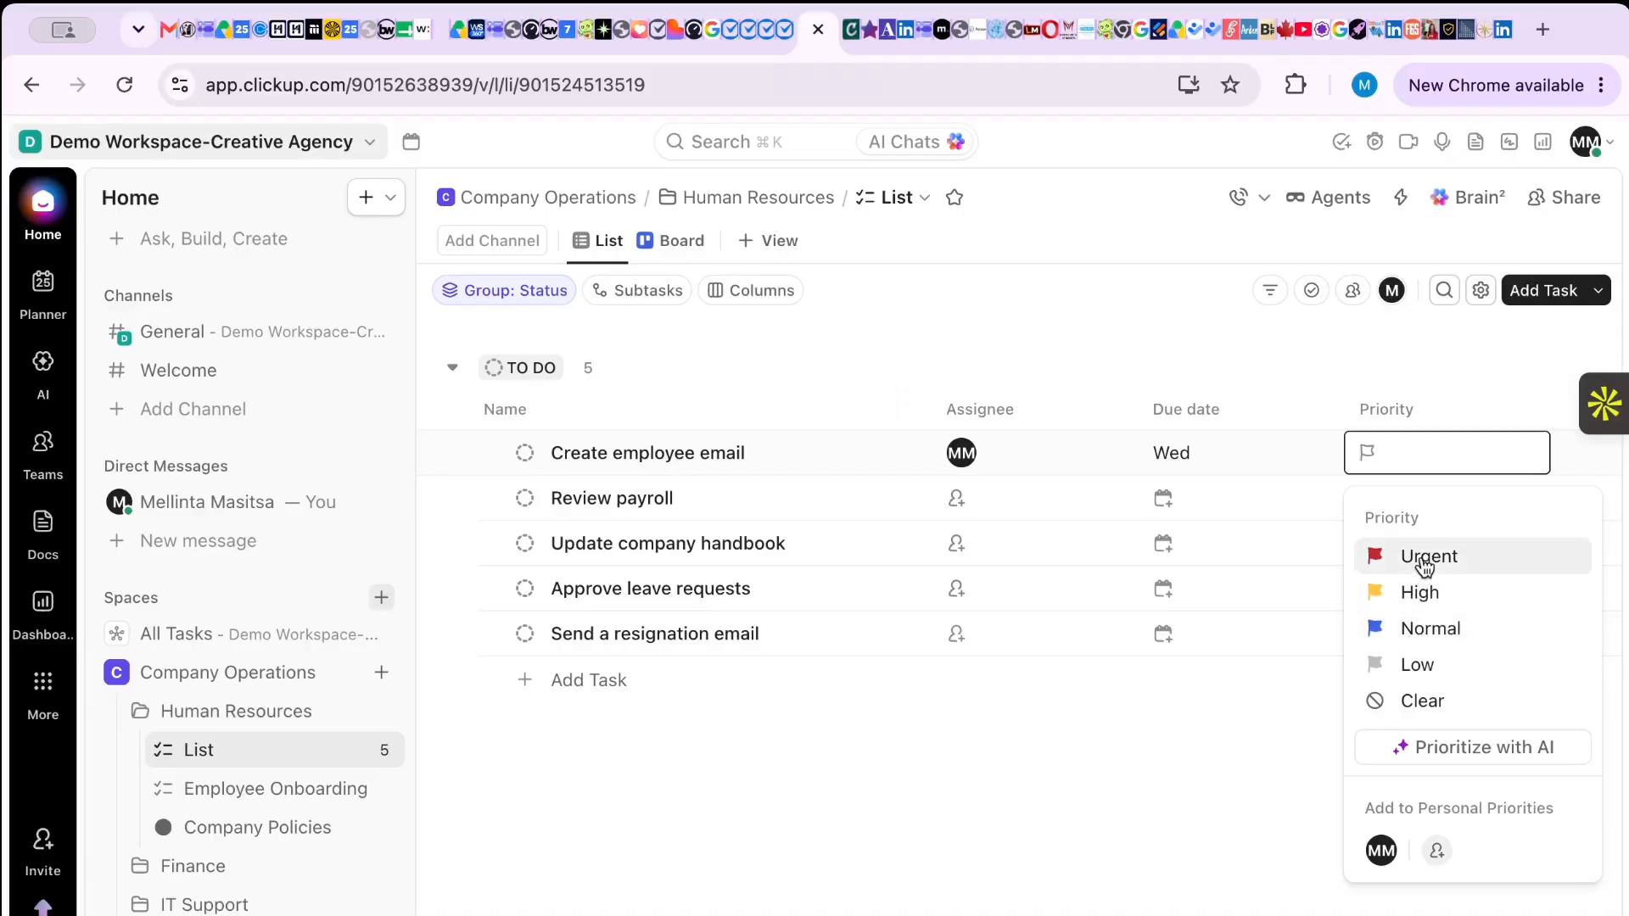
left_click(1420, 592)
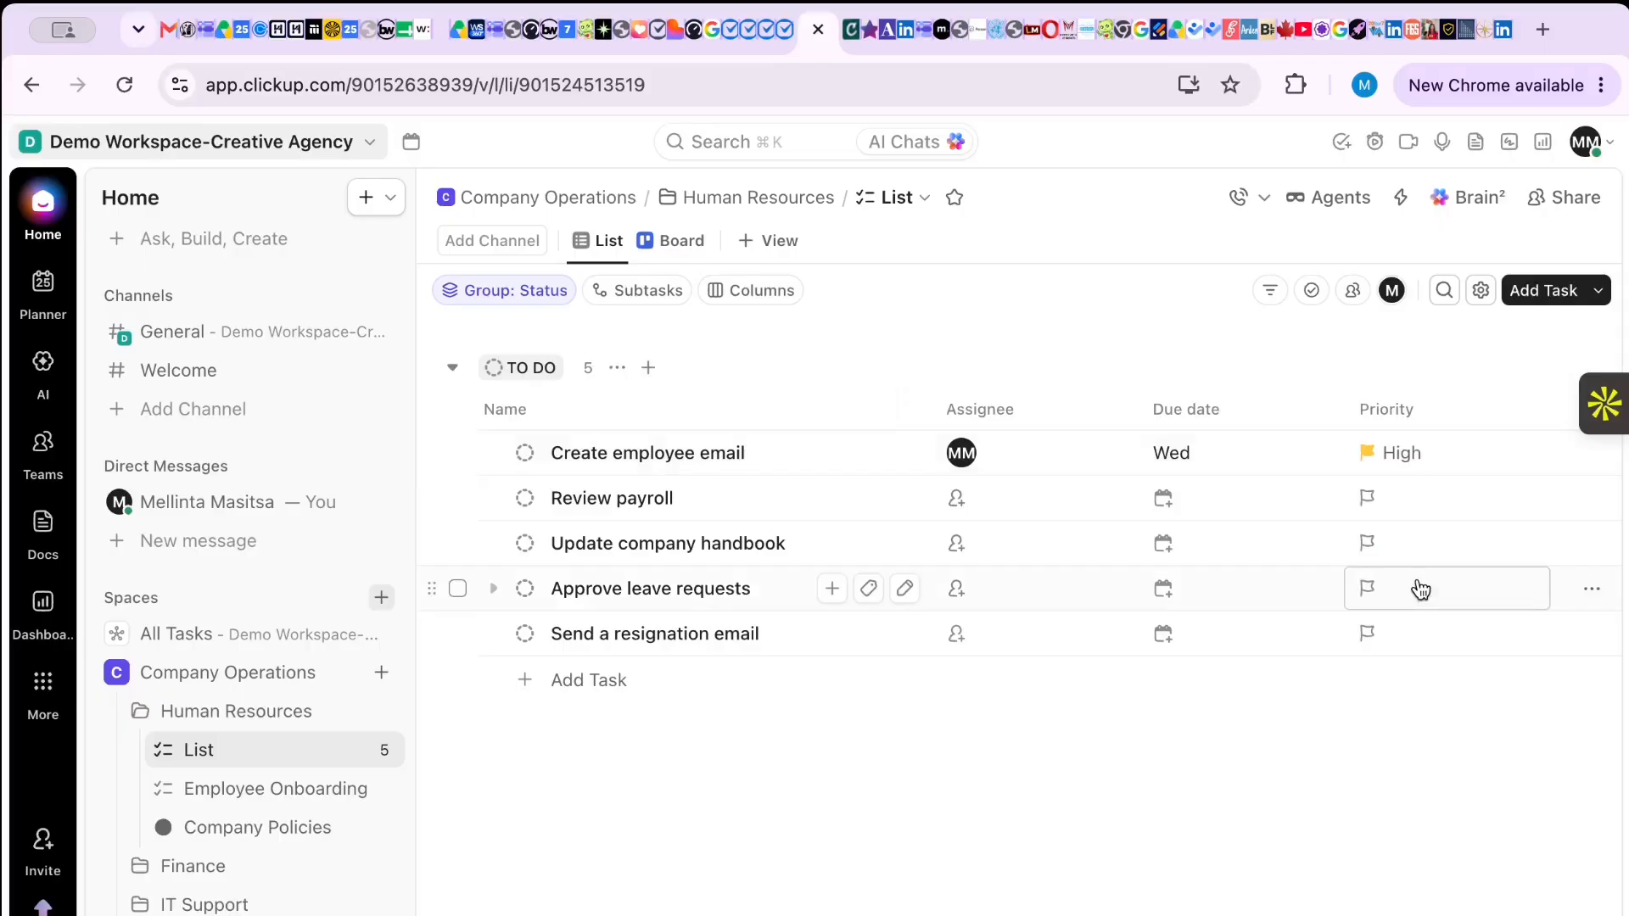
- View the task fields that can be added to the list as columns, without adding one
scroll(1383, 433, "right", 1)
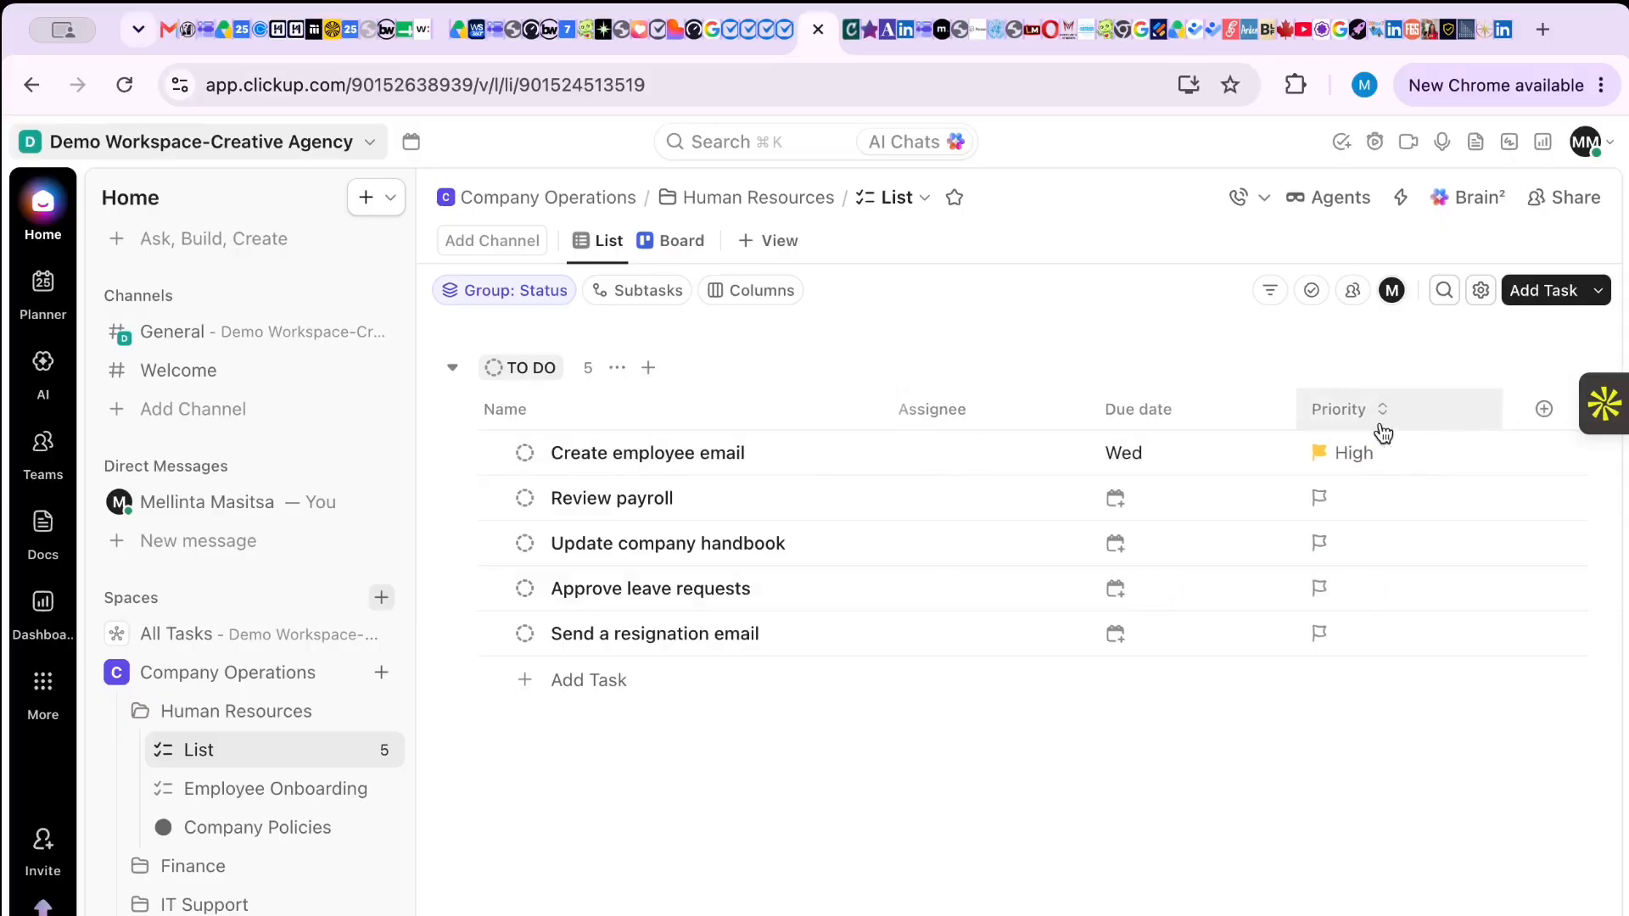
scroll(1383, 433, "right", 1)
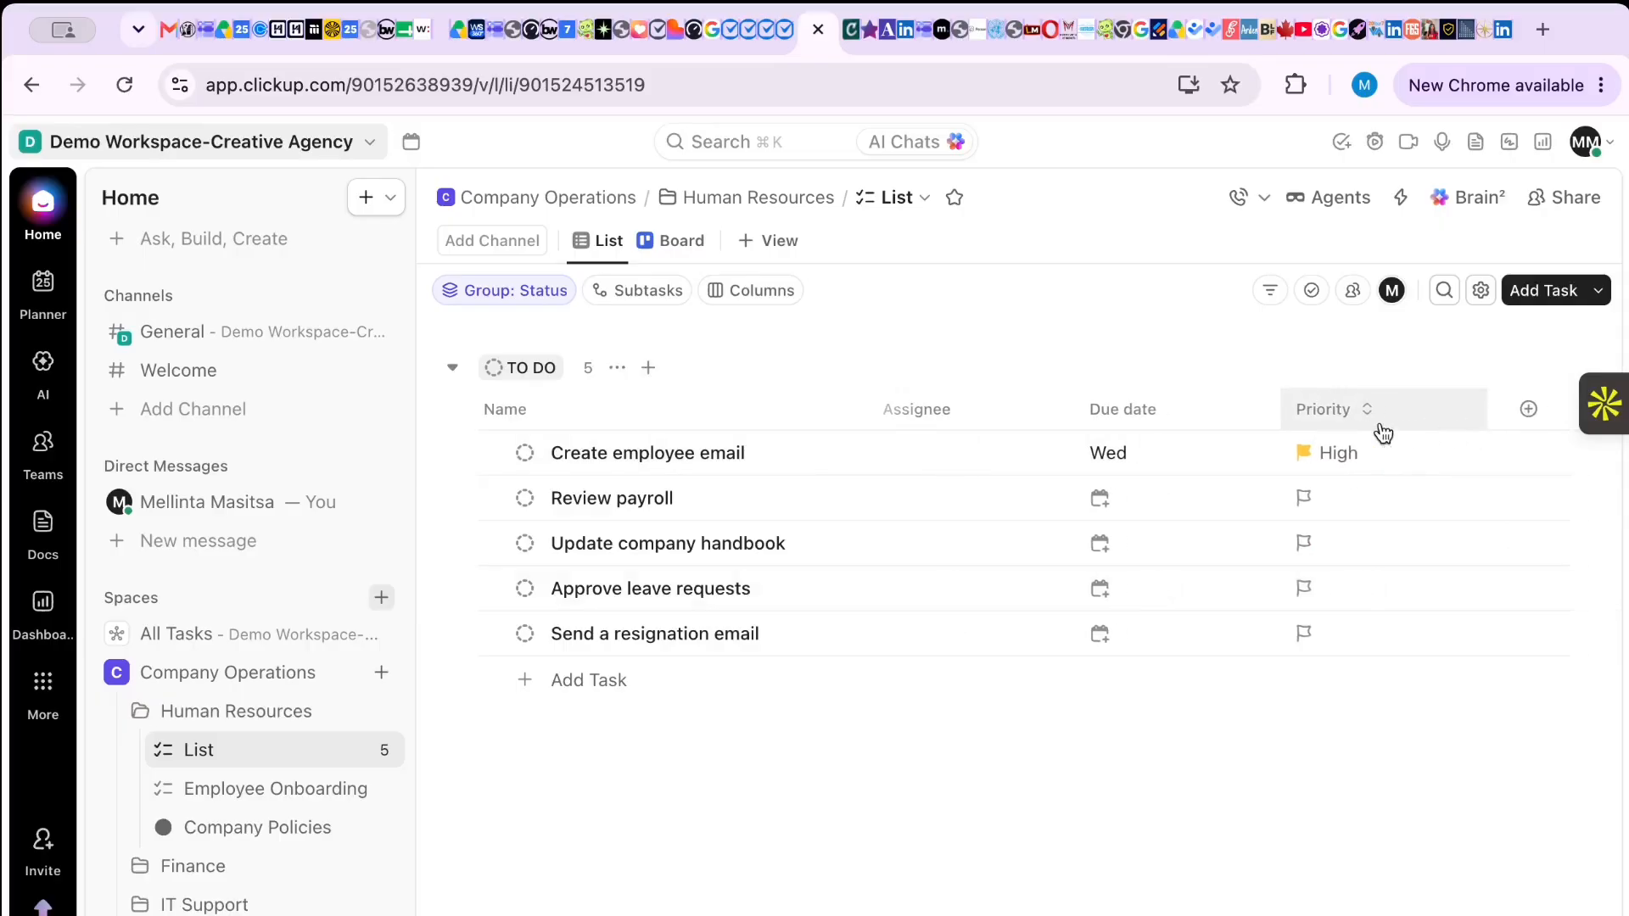
left_click(1518, 413)
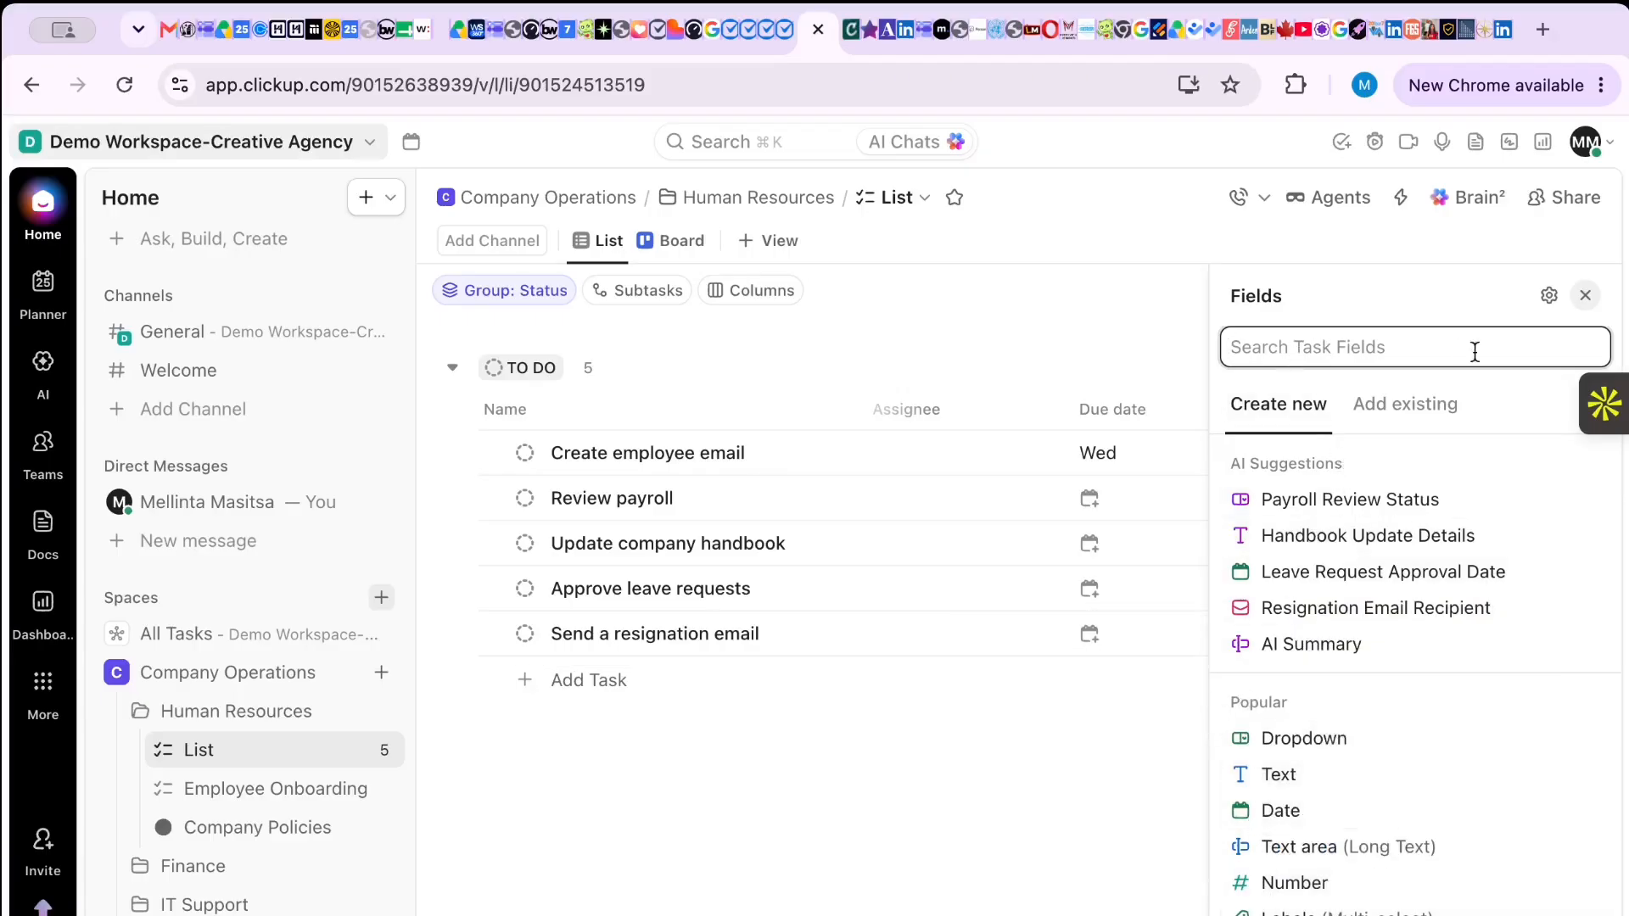
left_click(1584, 299)
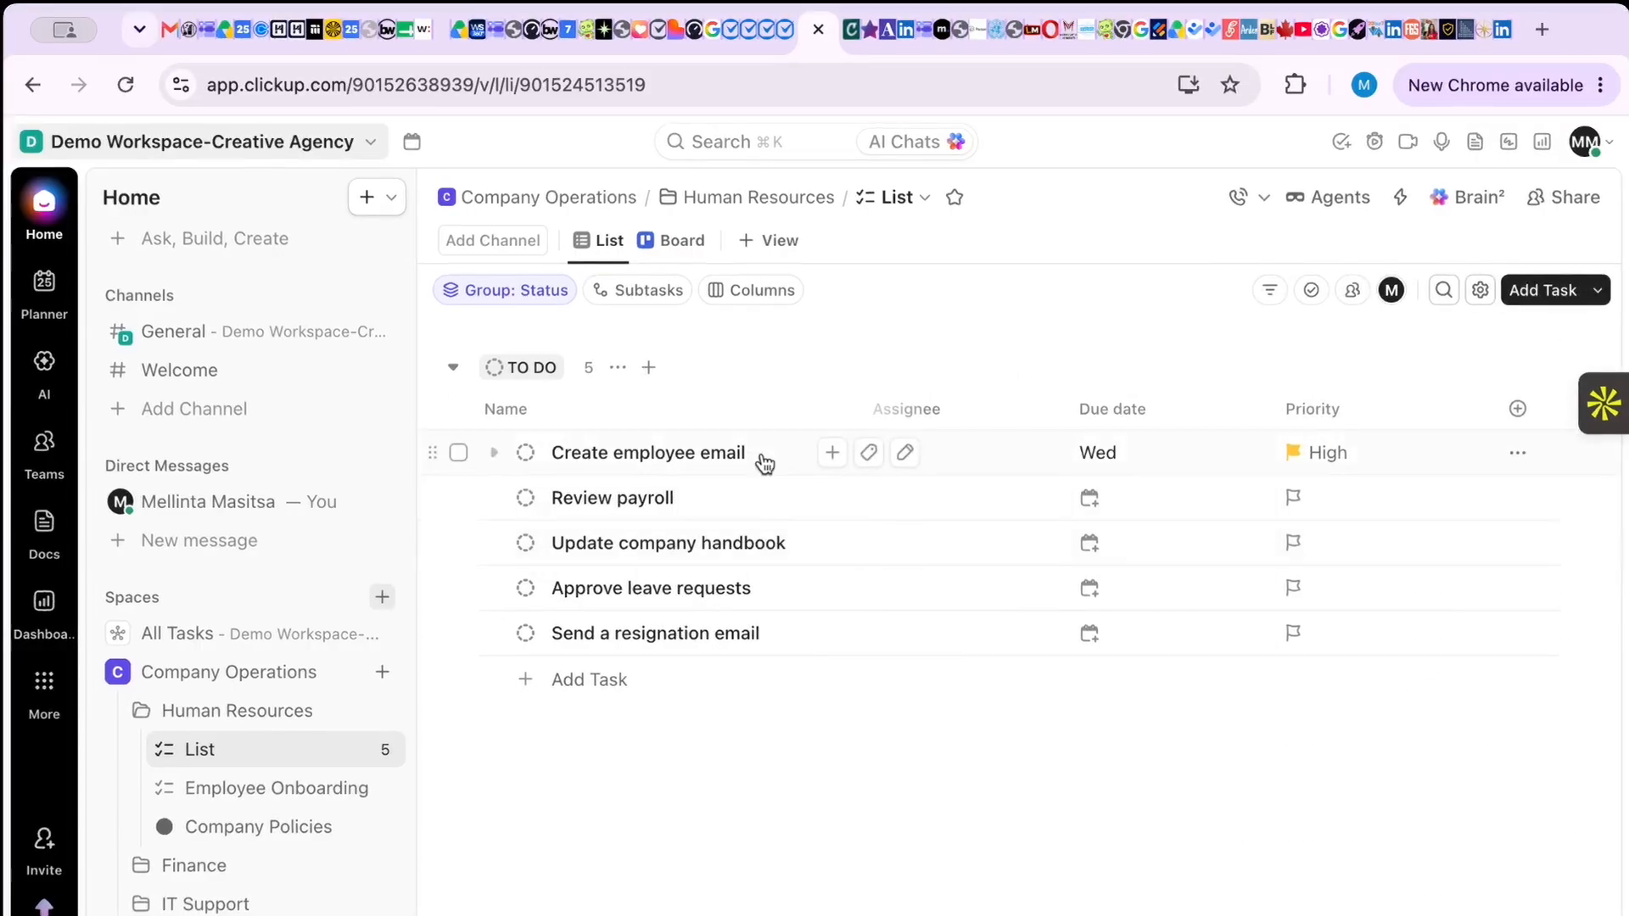
- Open the "Create employee email" task and cycle its status through In Progress and Complete back to To Do
left_click(718, 455)
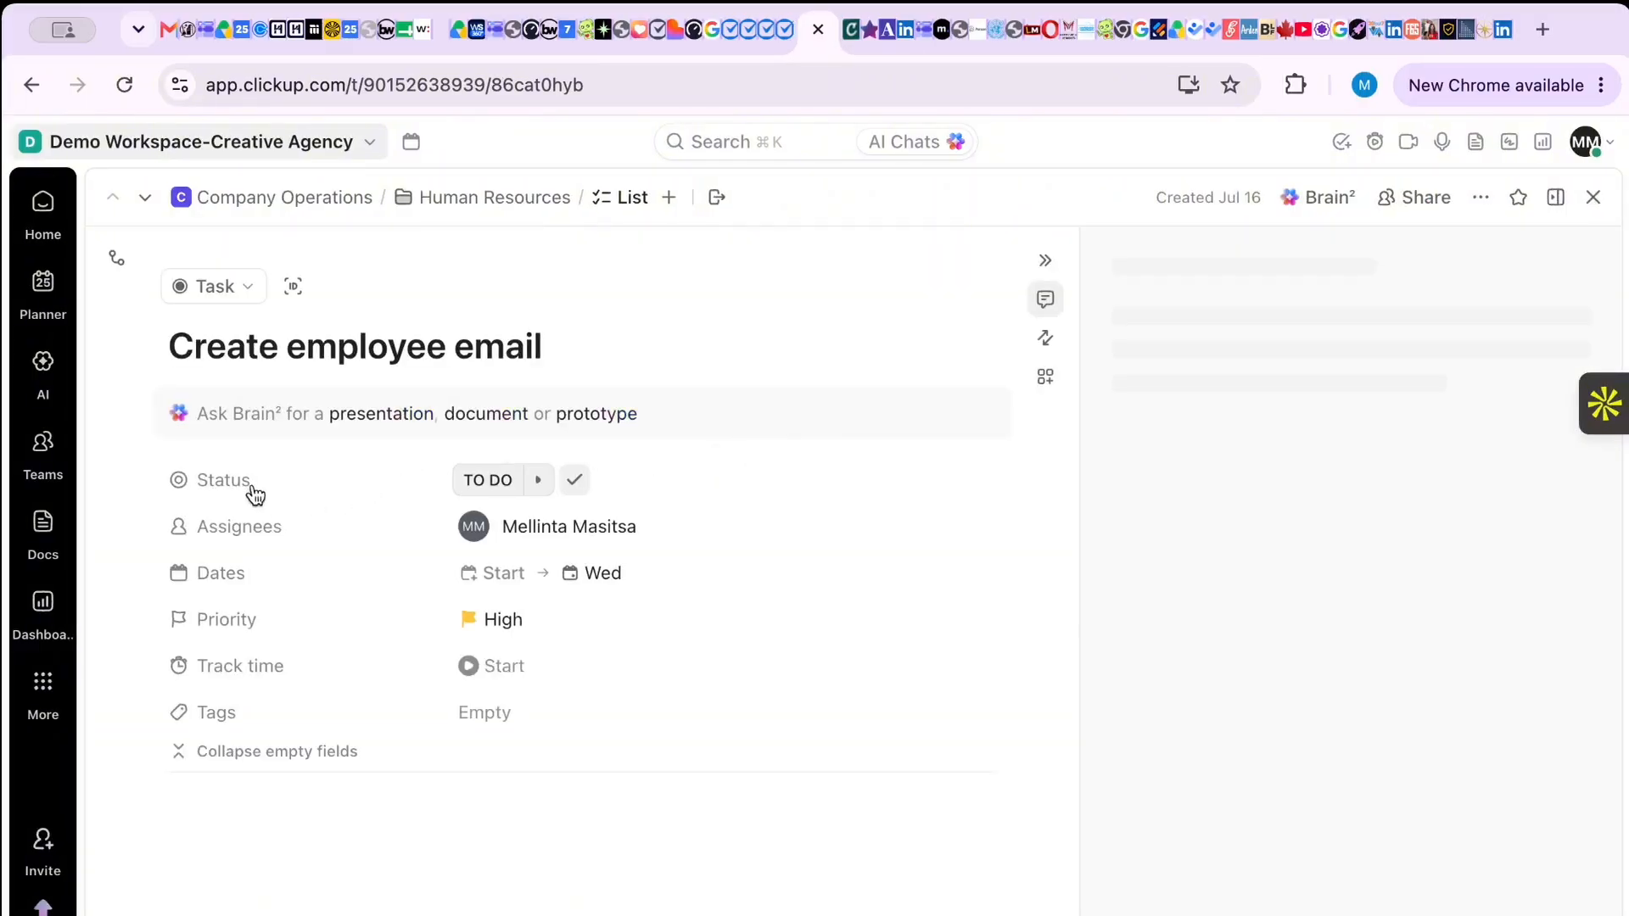
left_click(540, 487)
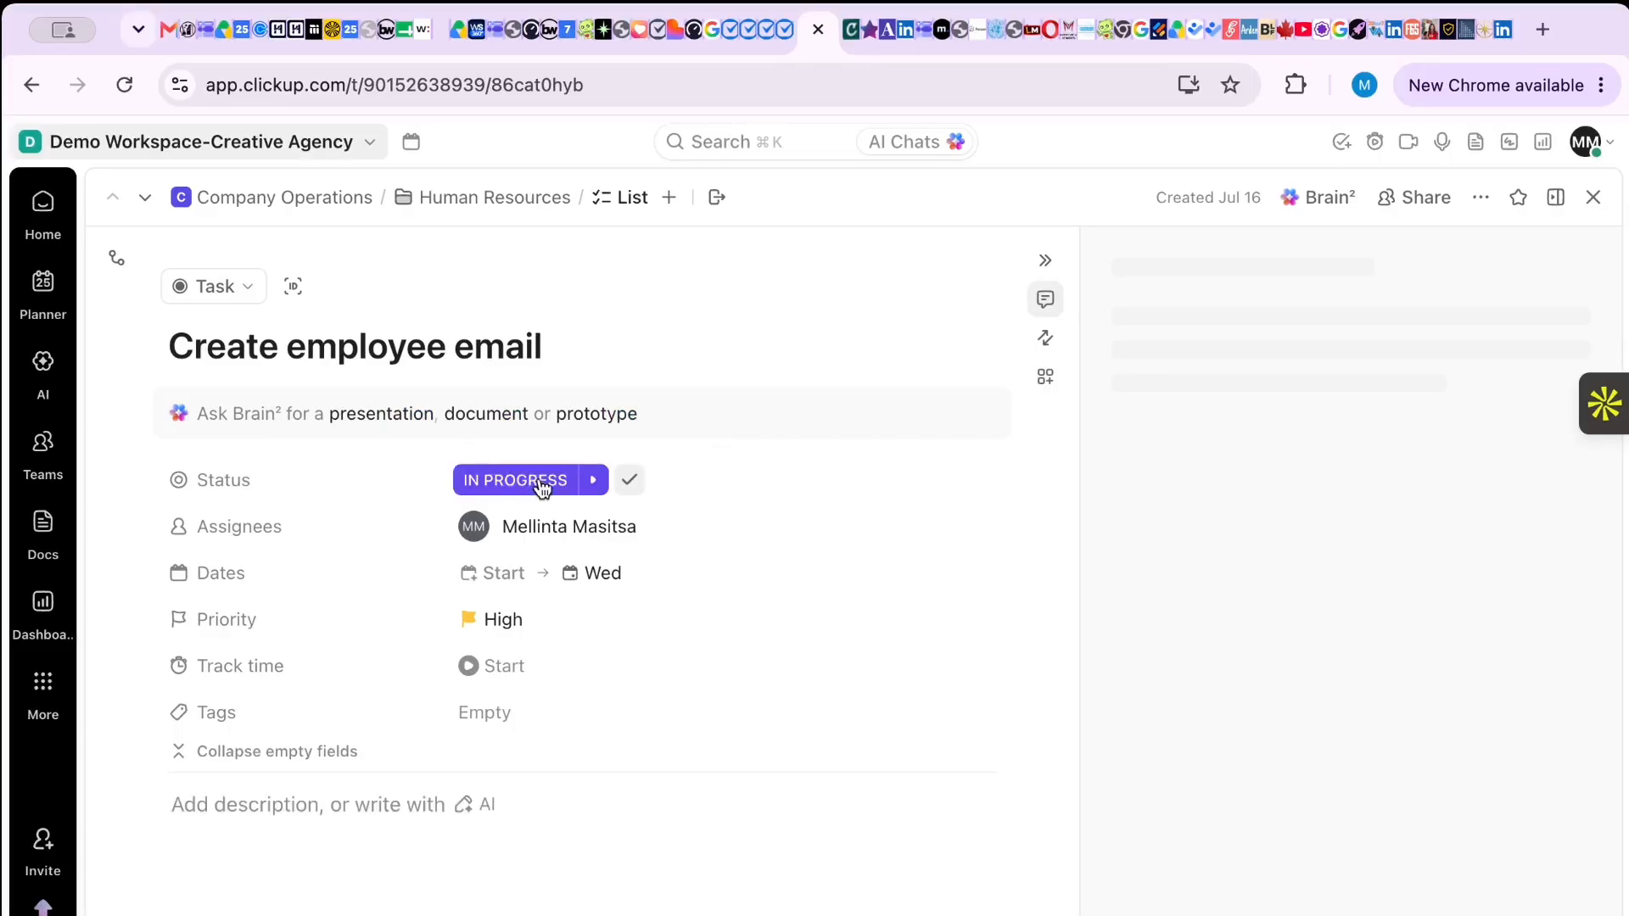
left_click(598, 486)
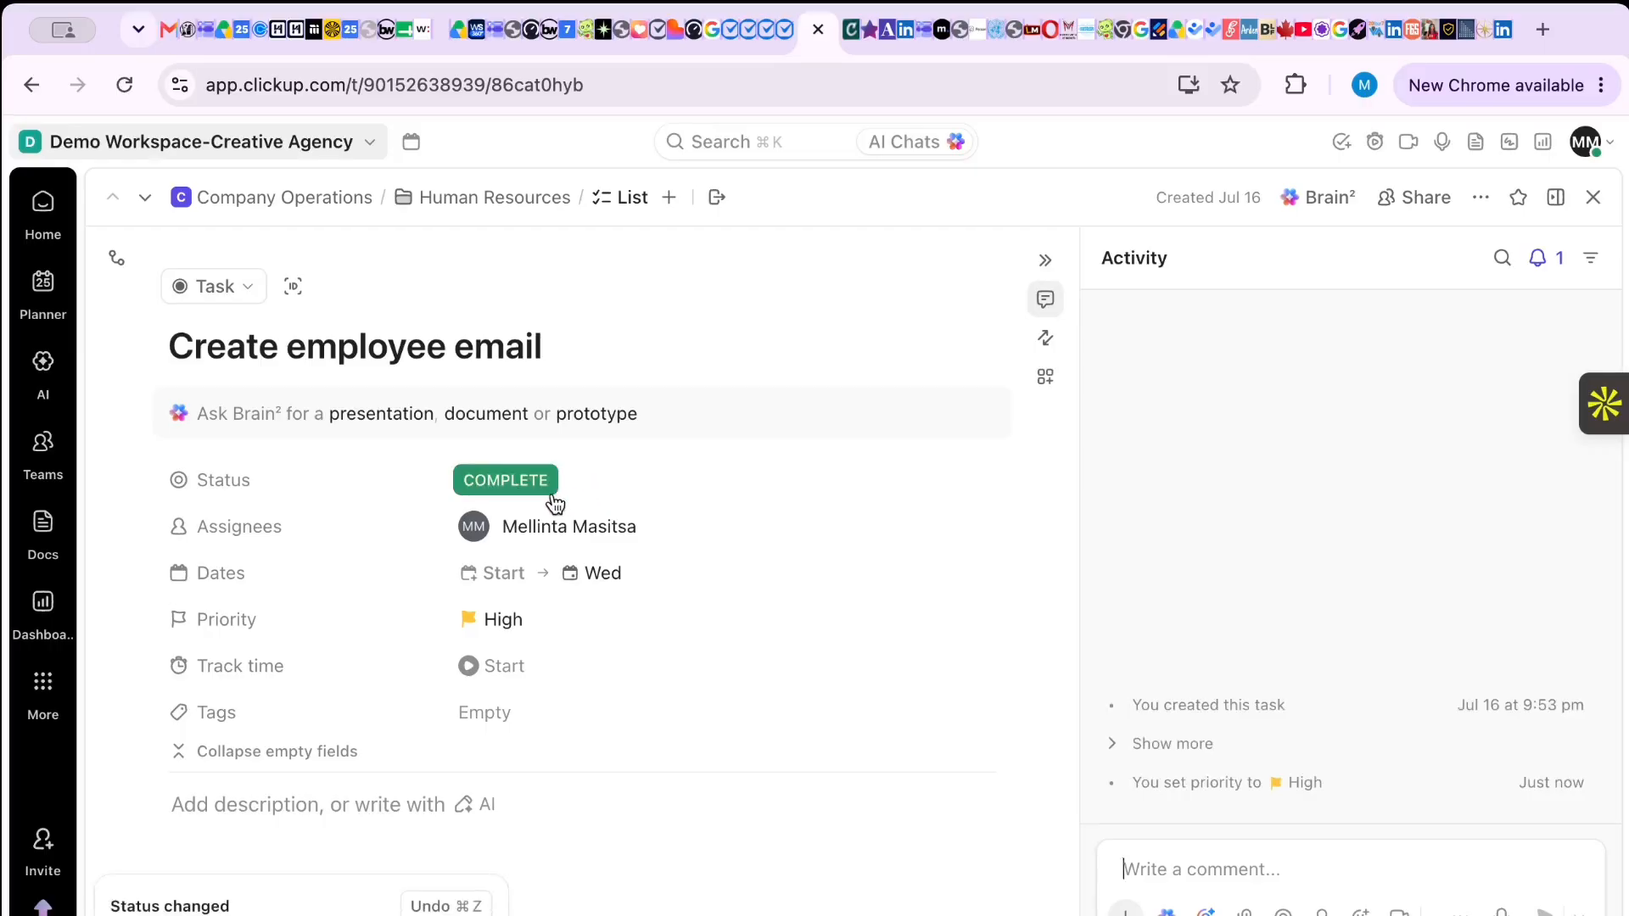
left_click(499, 480)
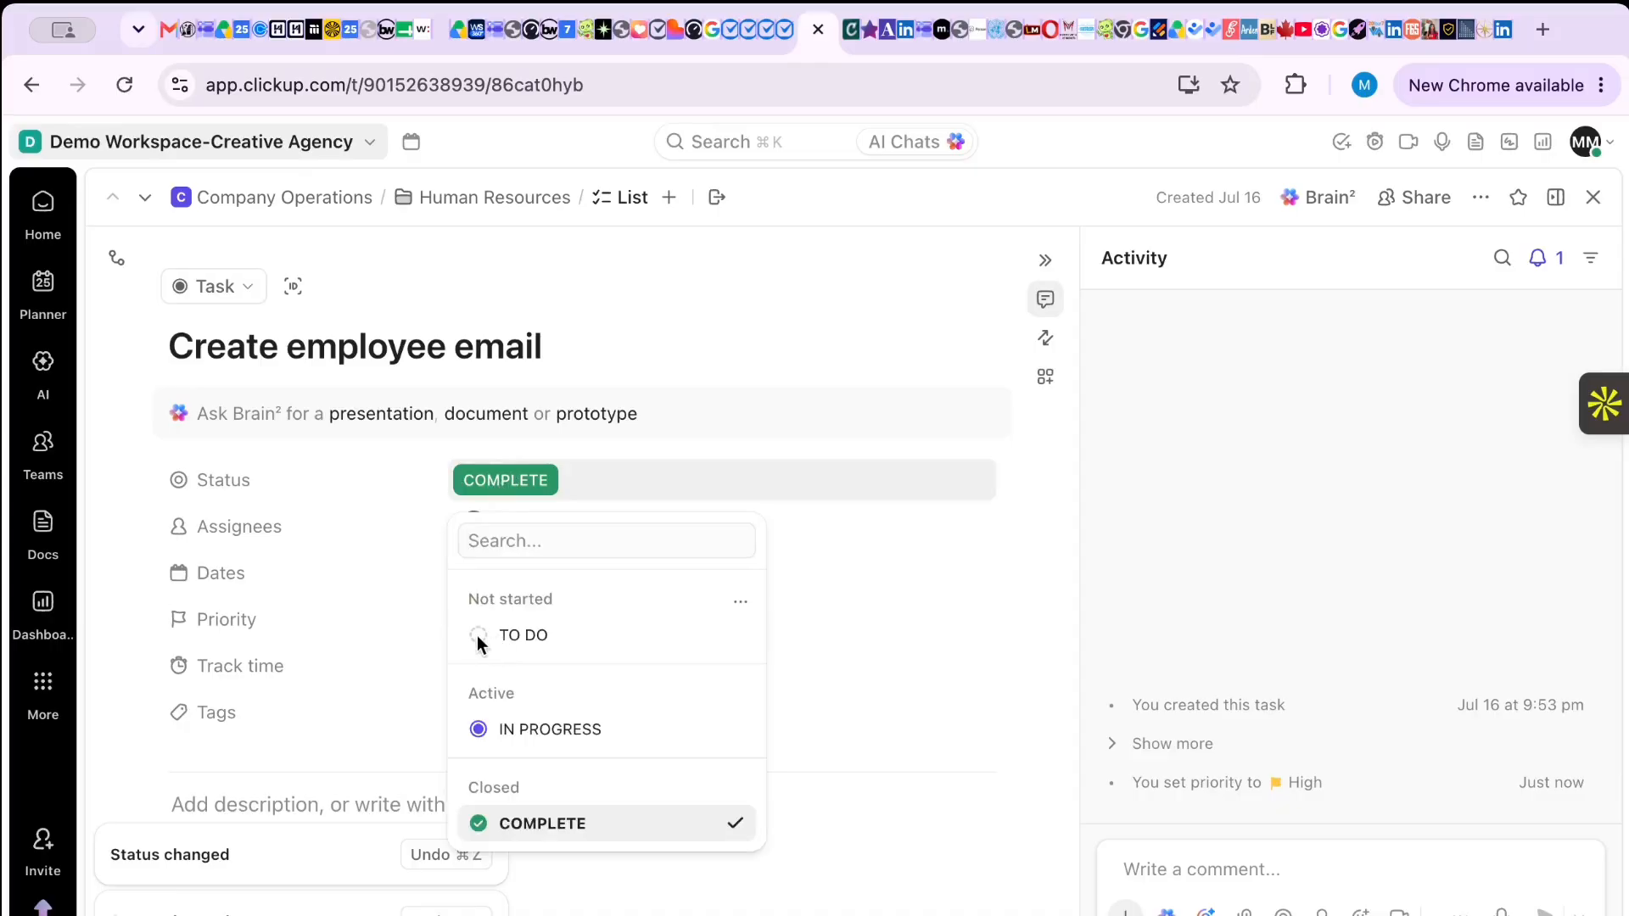
left_click(565, 646)
left_click(566, 645)
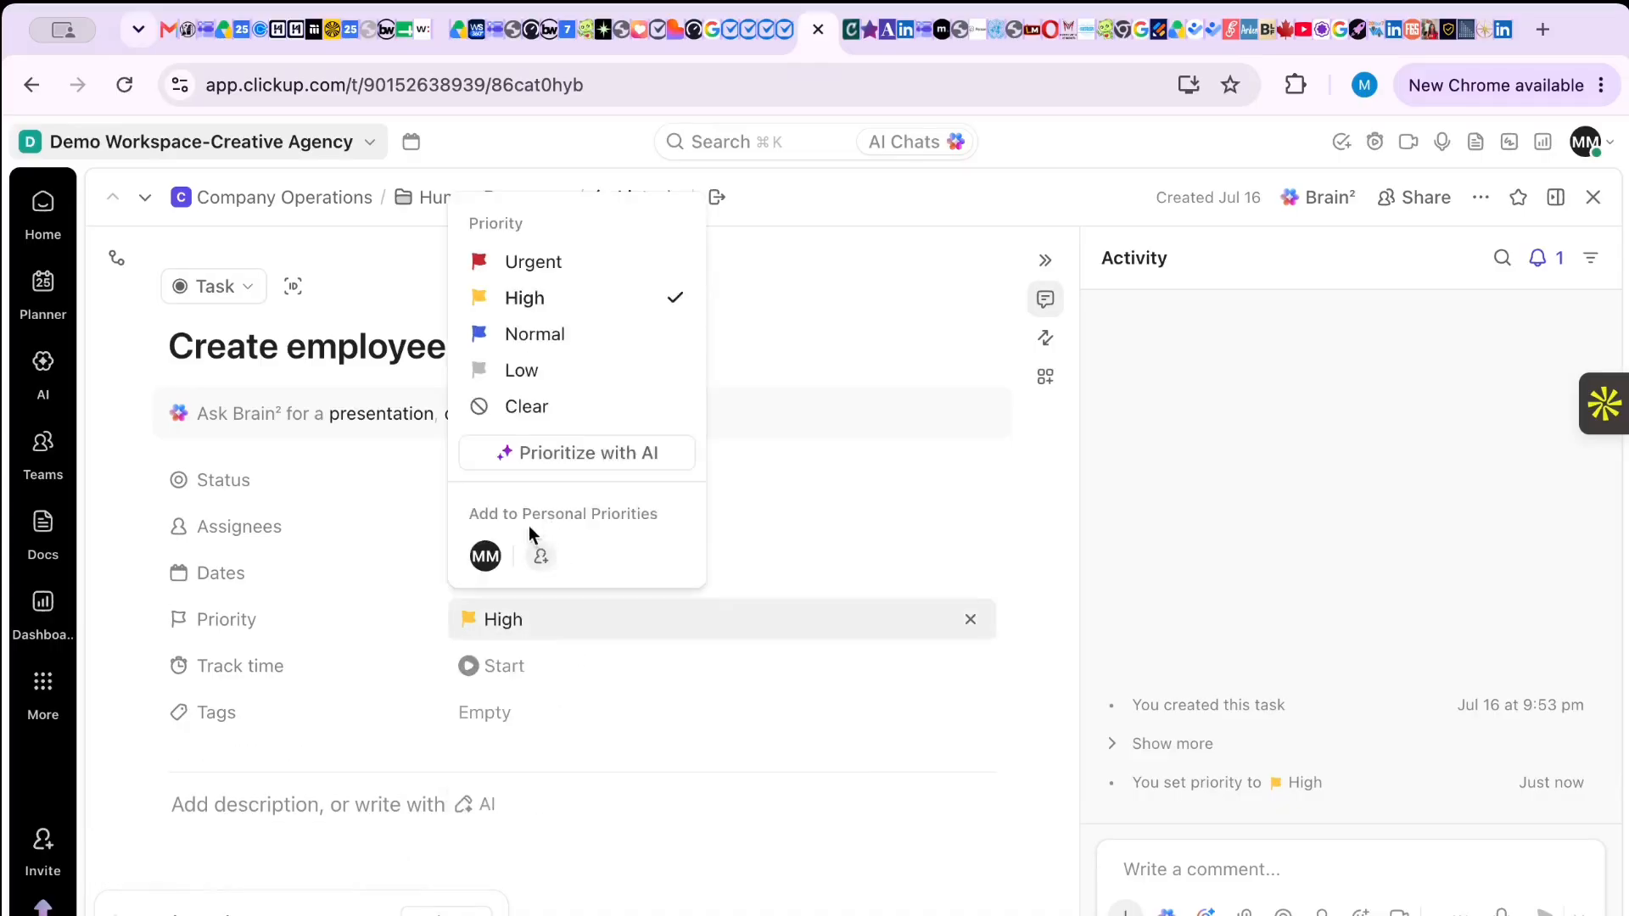
left_click(845, 556)
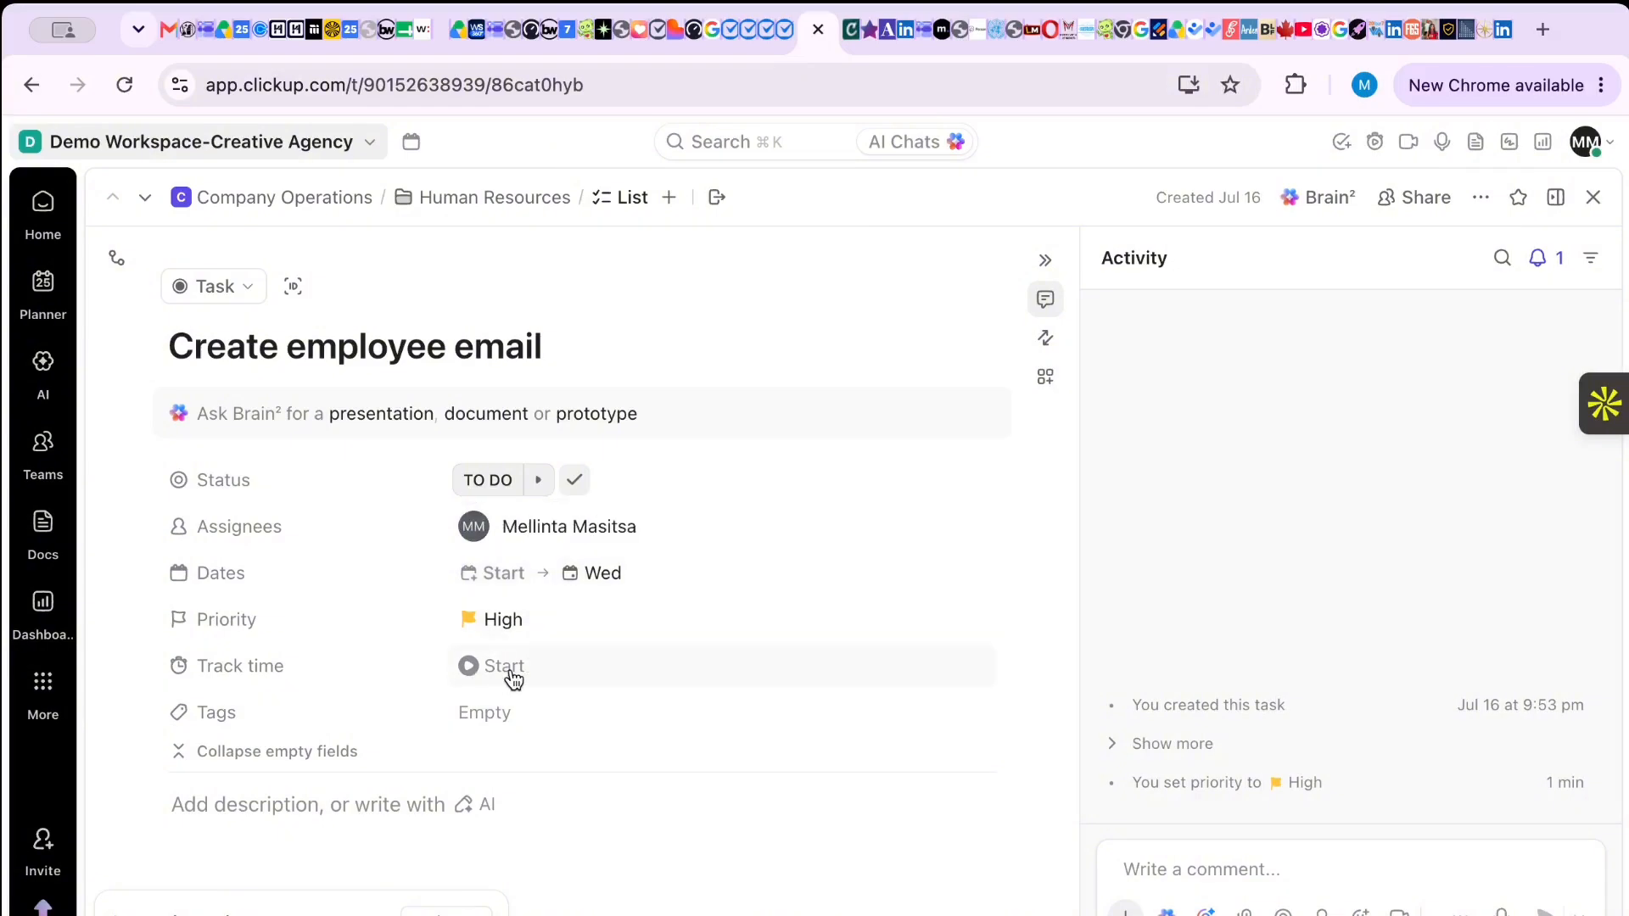
- View the tag options of the "Create employee email" task without adding a tag
scroll(513, 679, "down", 1)
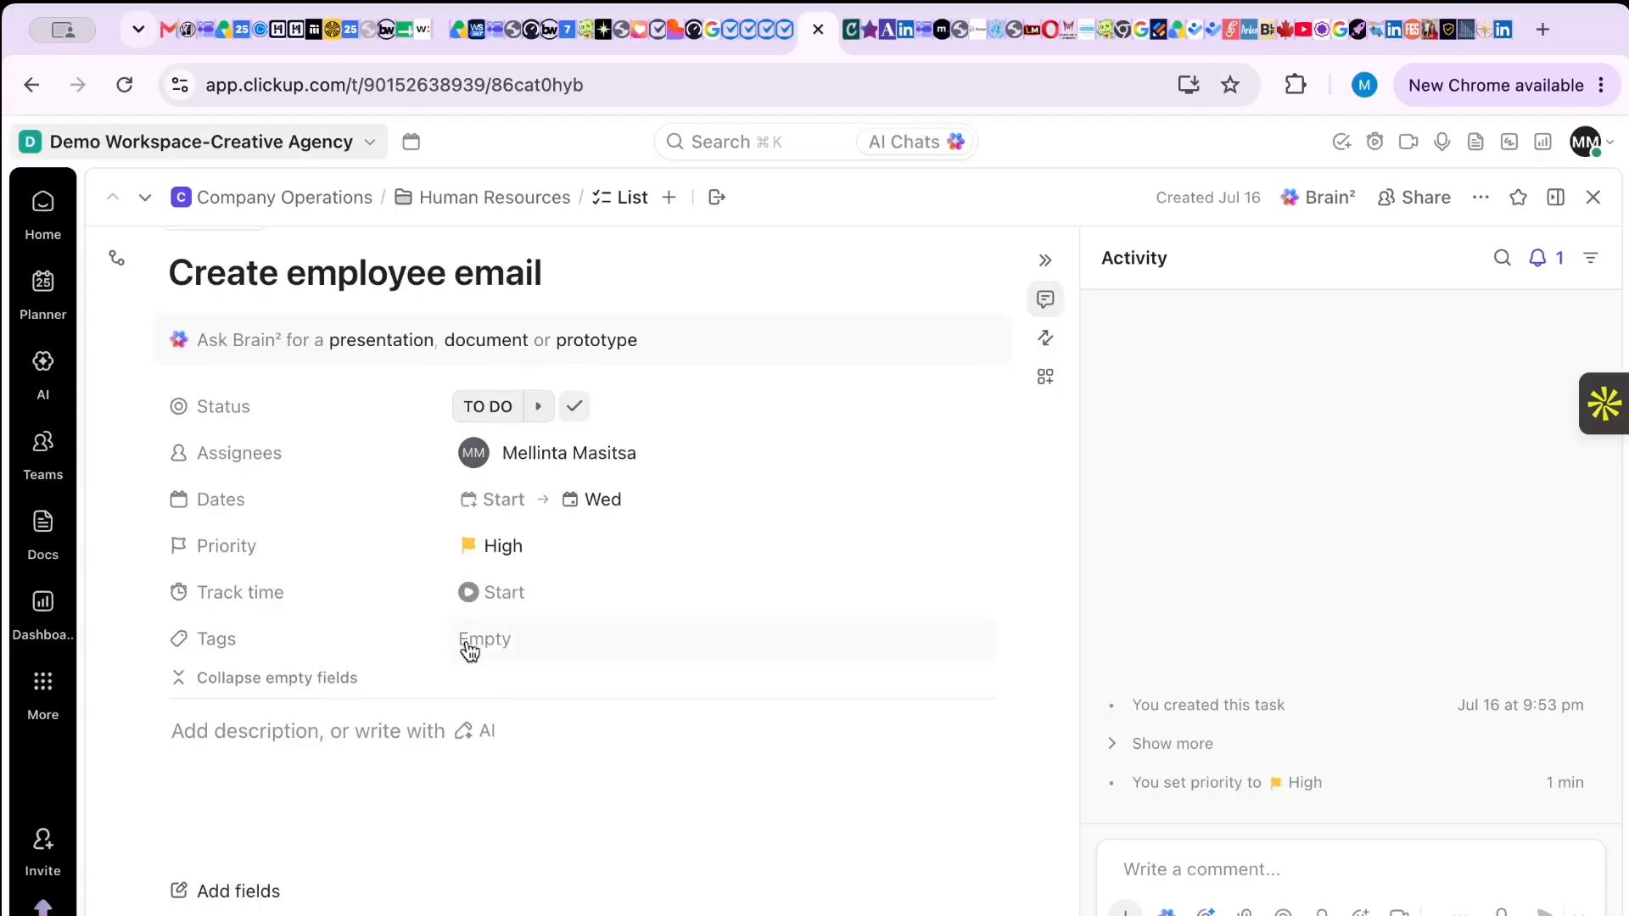
left_click(479, 647)
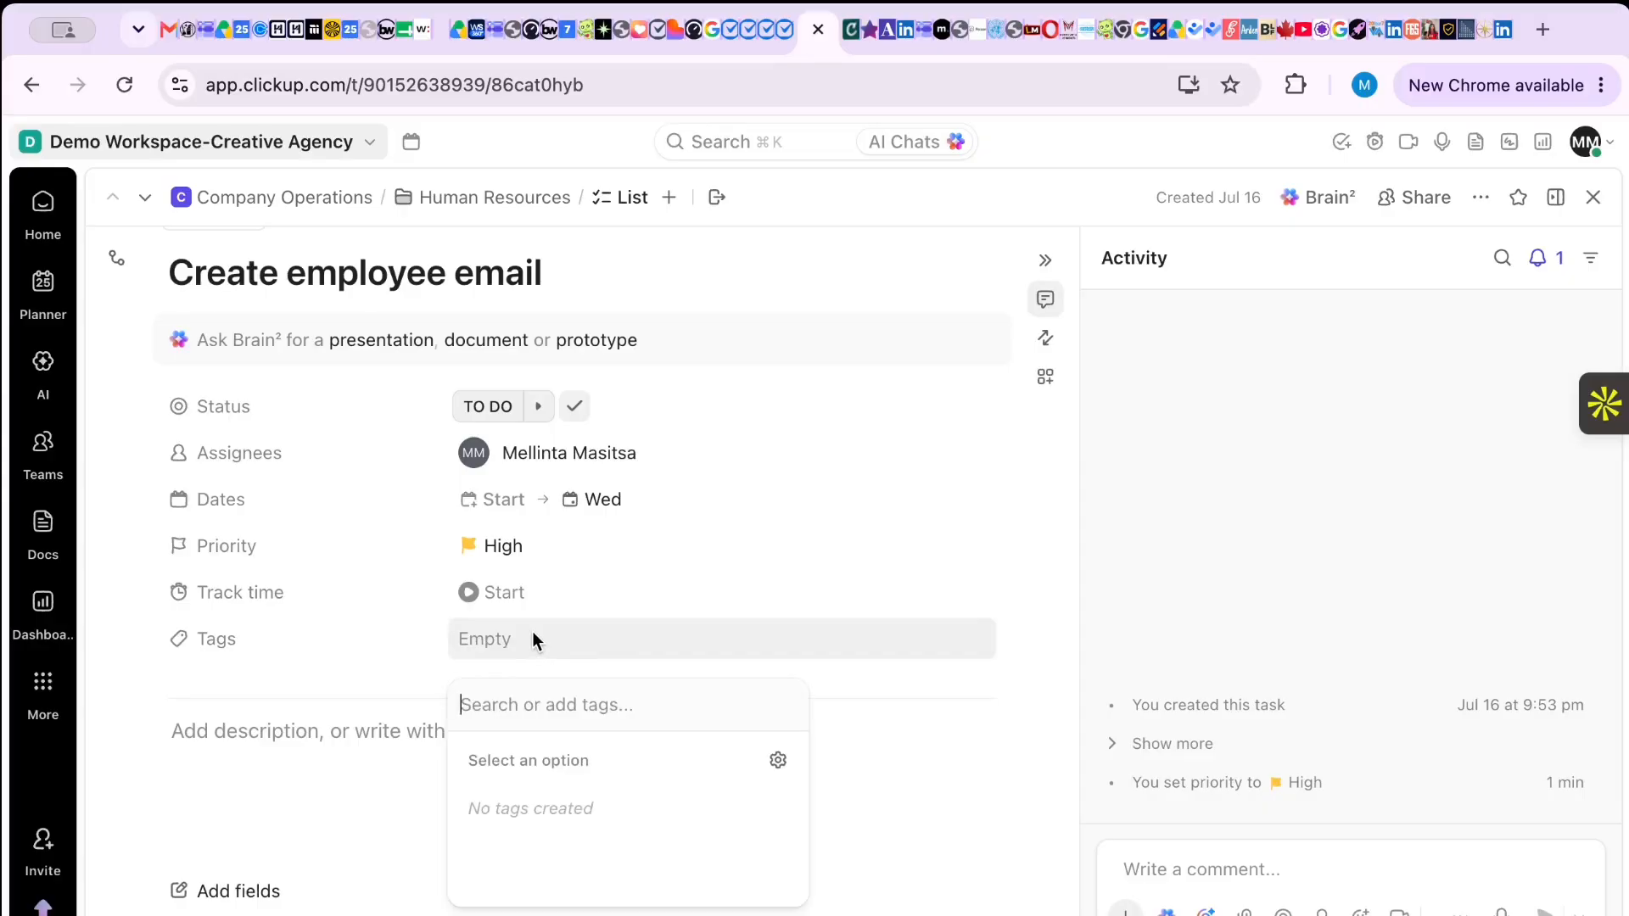
left_click(532, 635)
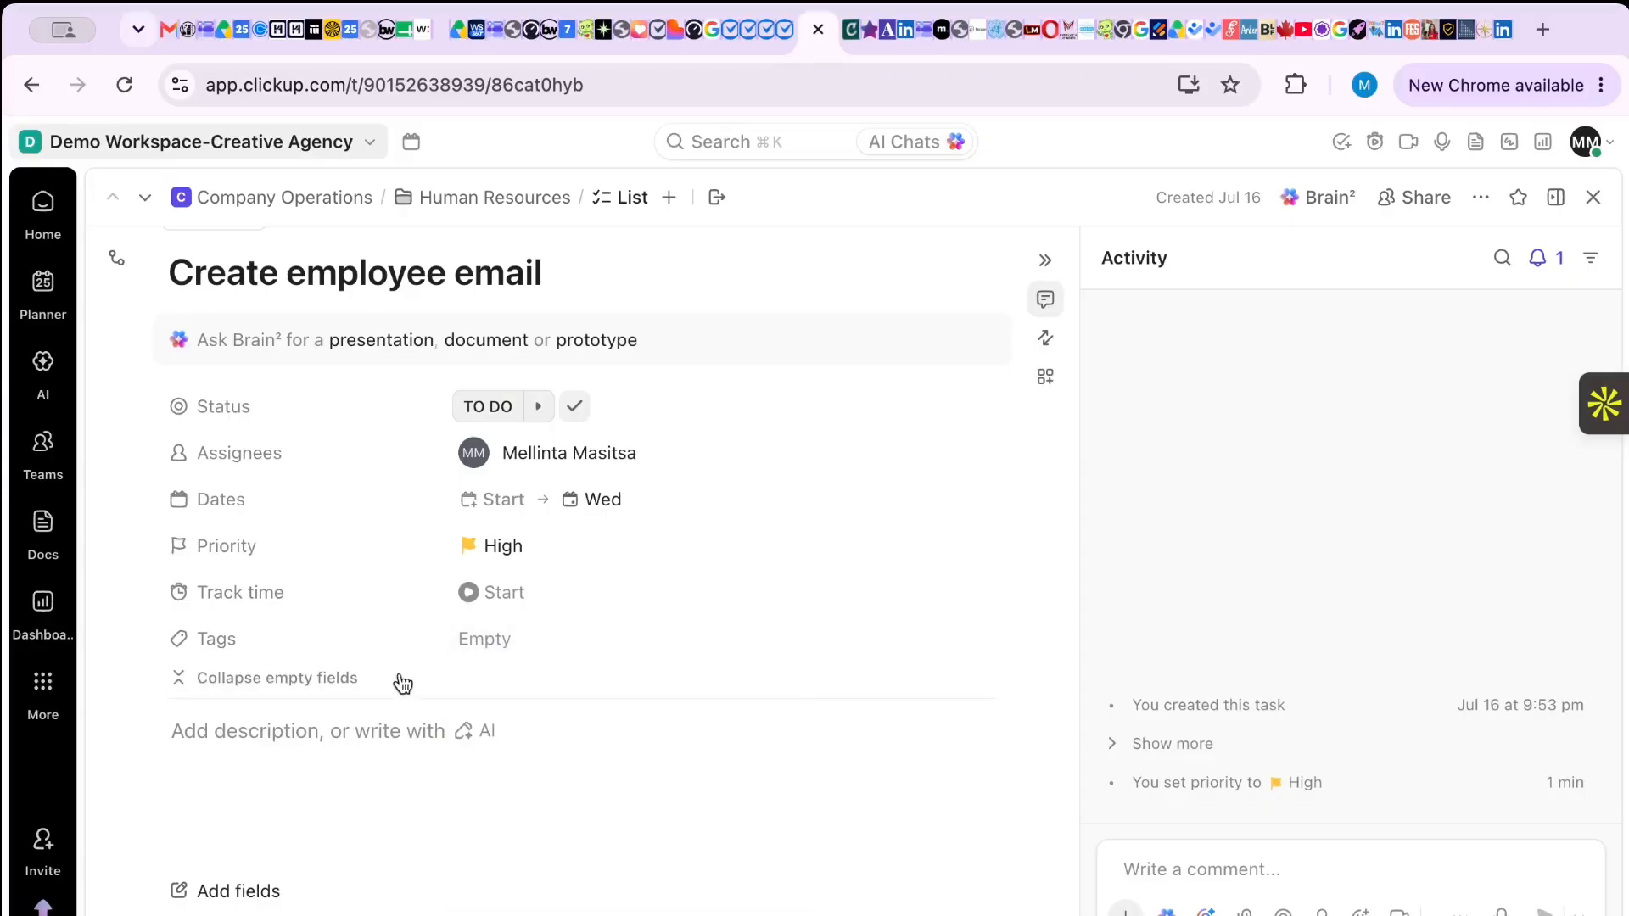
- Begin the task description with "I need" followed by the start of the person's name
left_click(279, 729)
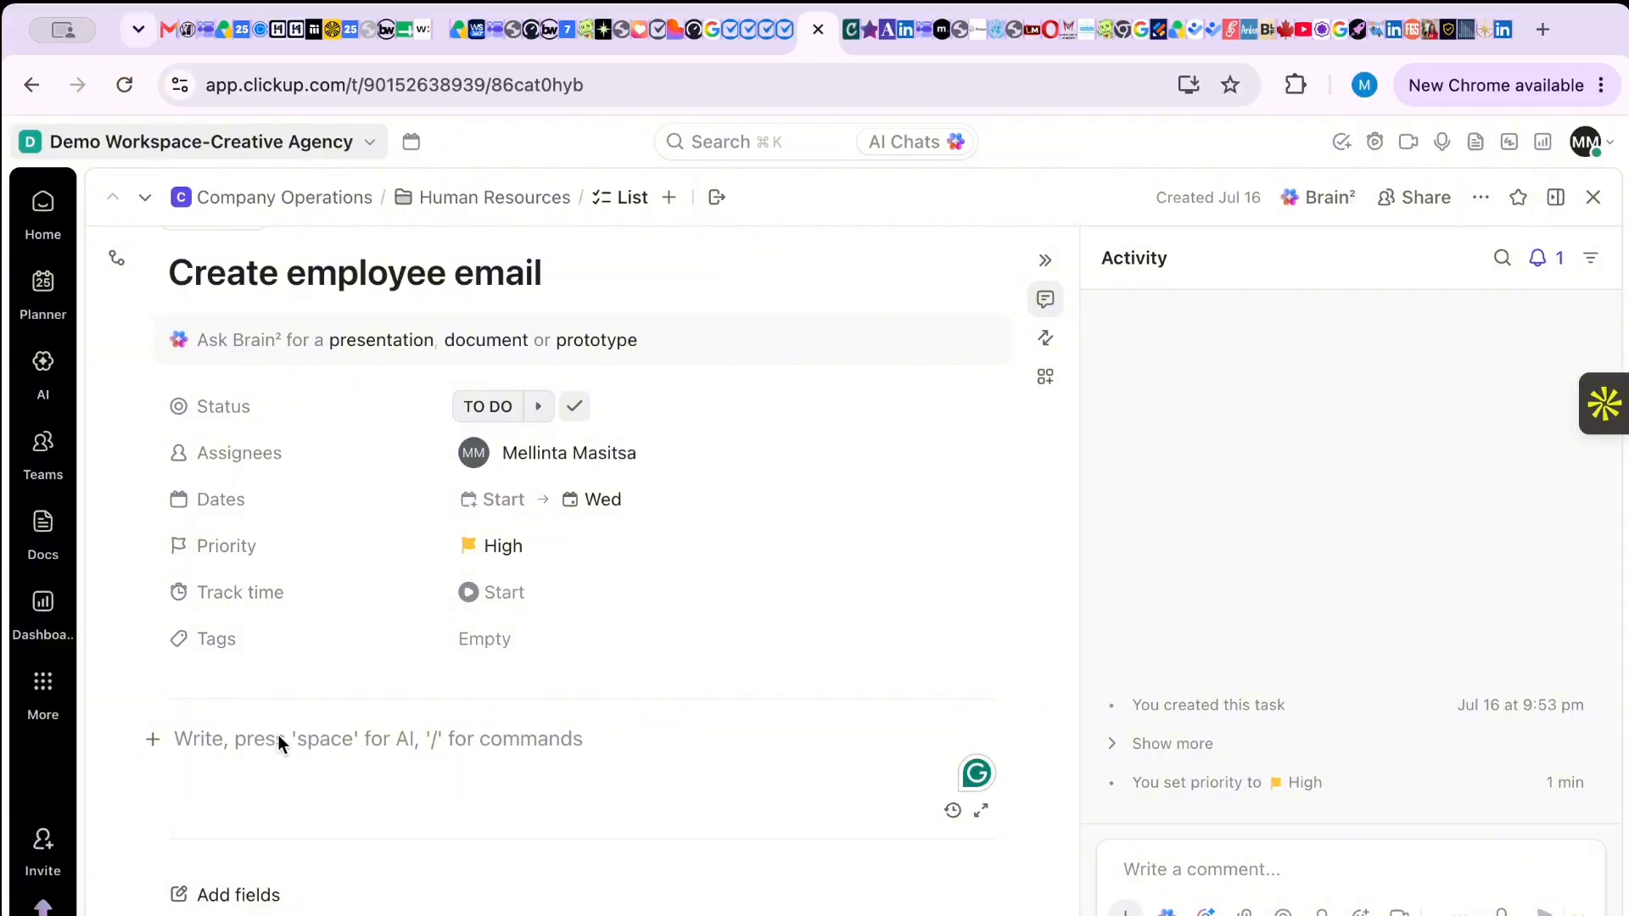
type("I need")
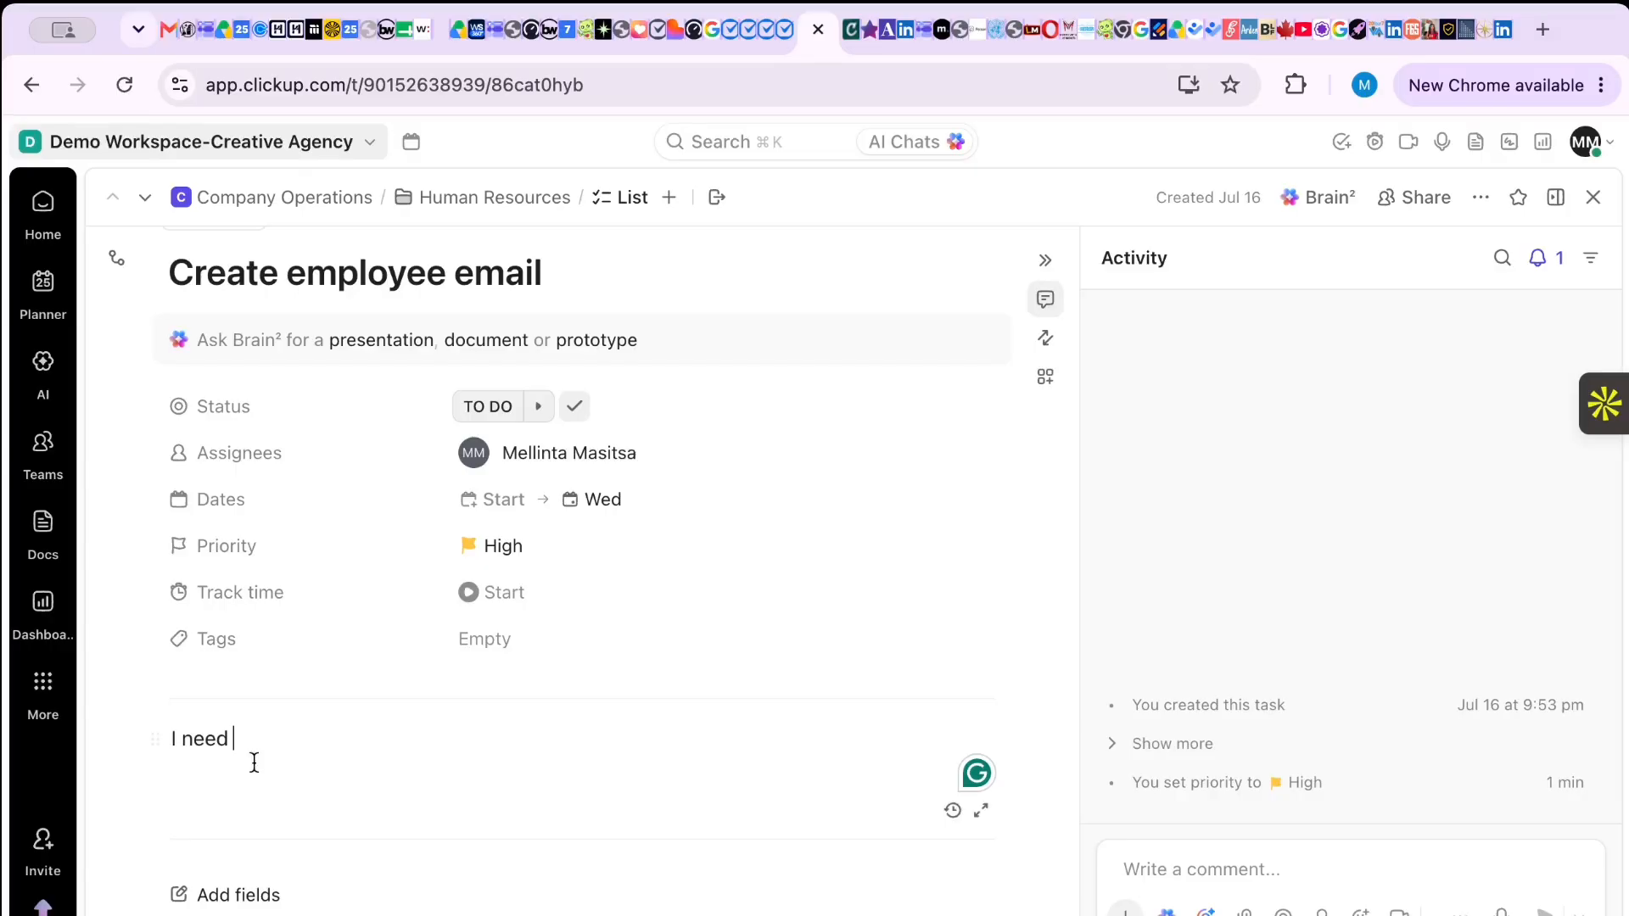
type("mELLI")
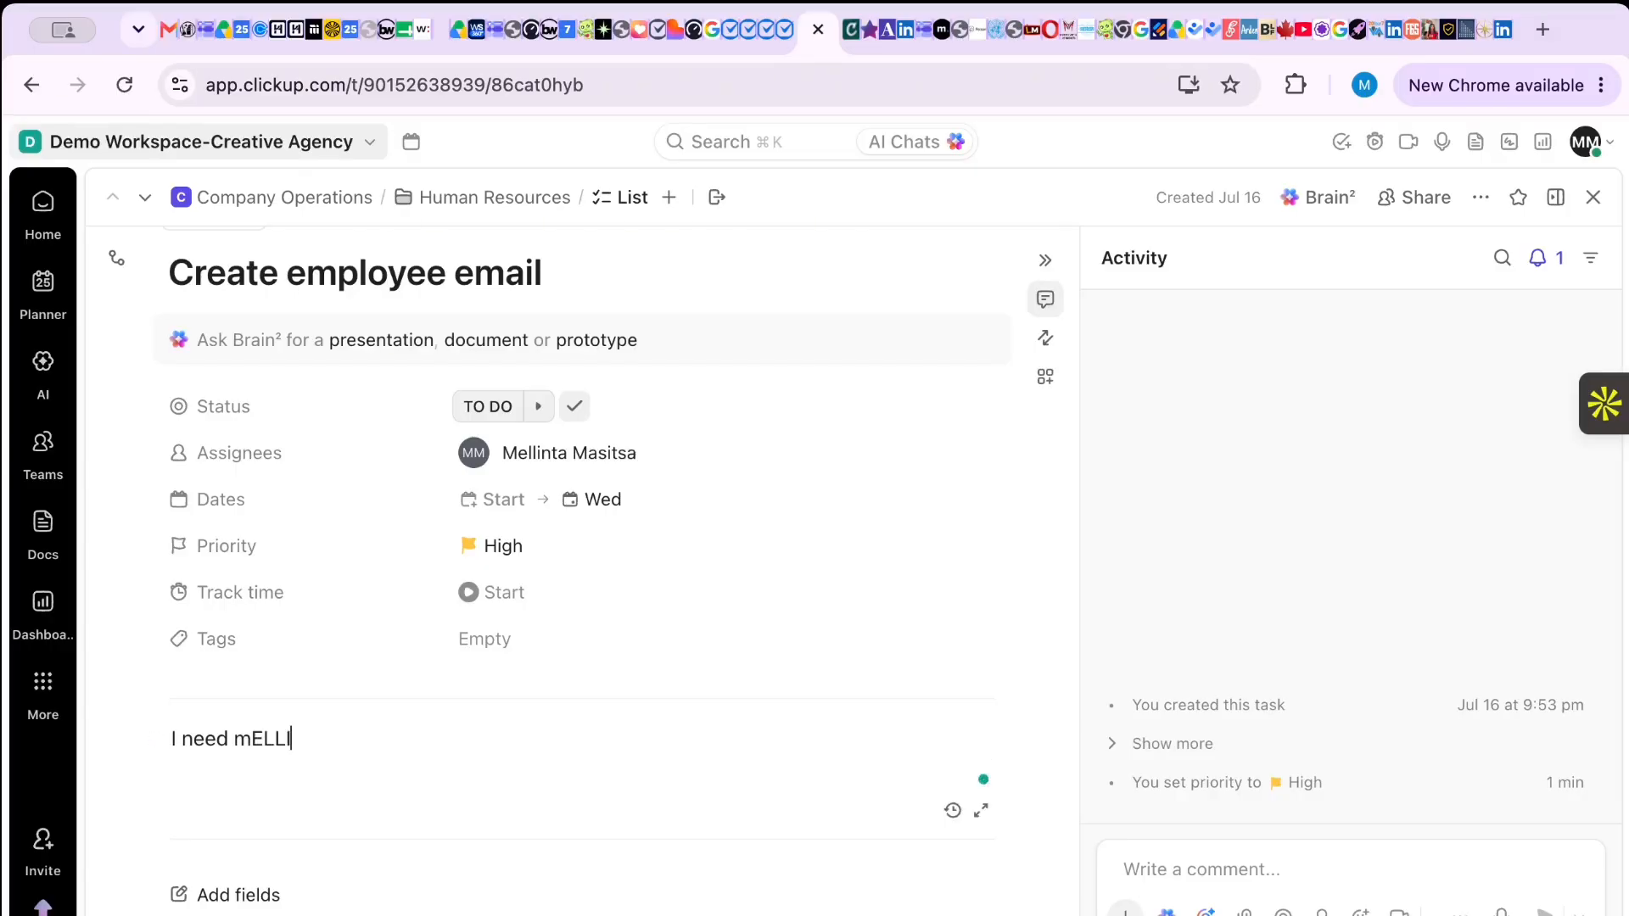
key("Escape")
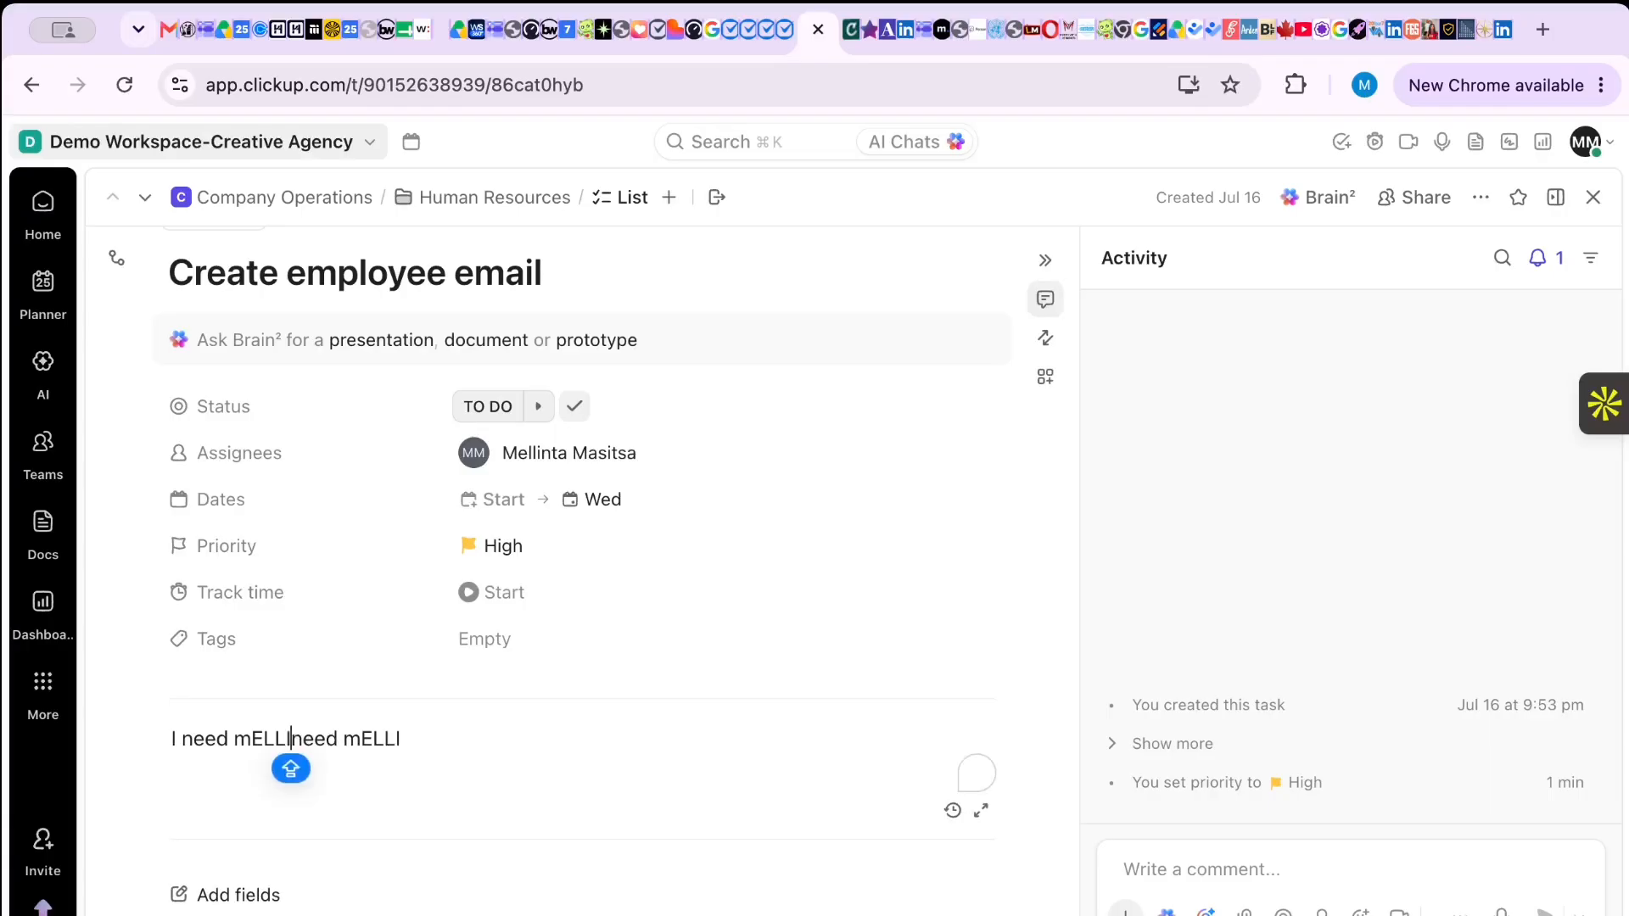
- Delete the duplicated words and name letters from the task description
key("BackSpace")
key("BackSpace")
key("BackSpace")
key("BackSpace")
key("BackSpace")
key("BackSpace")
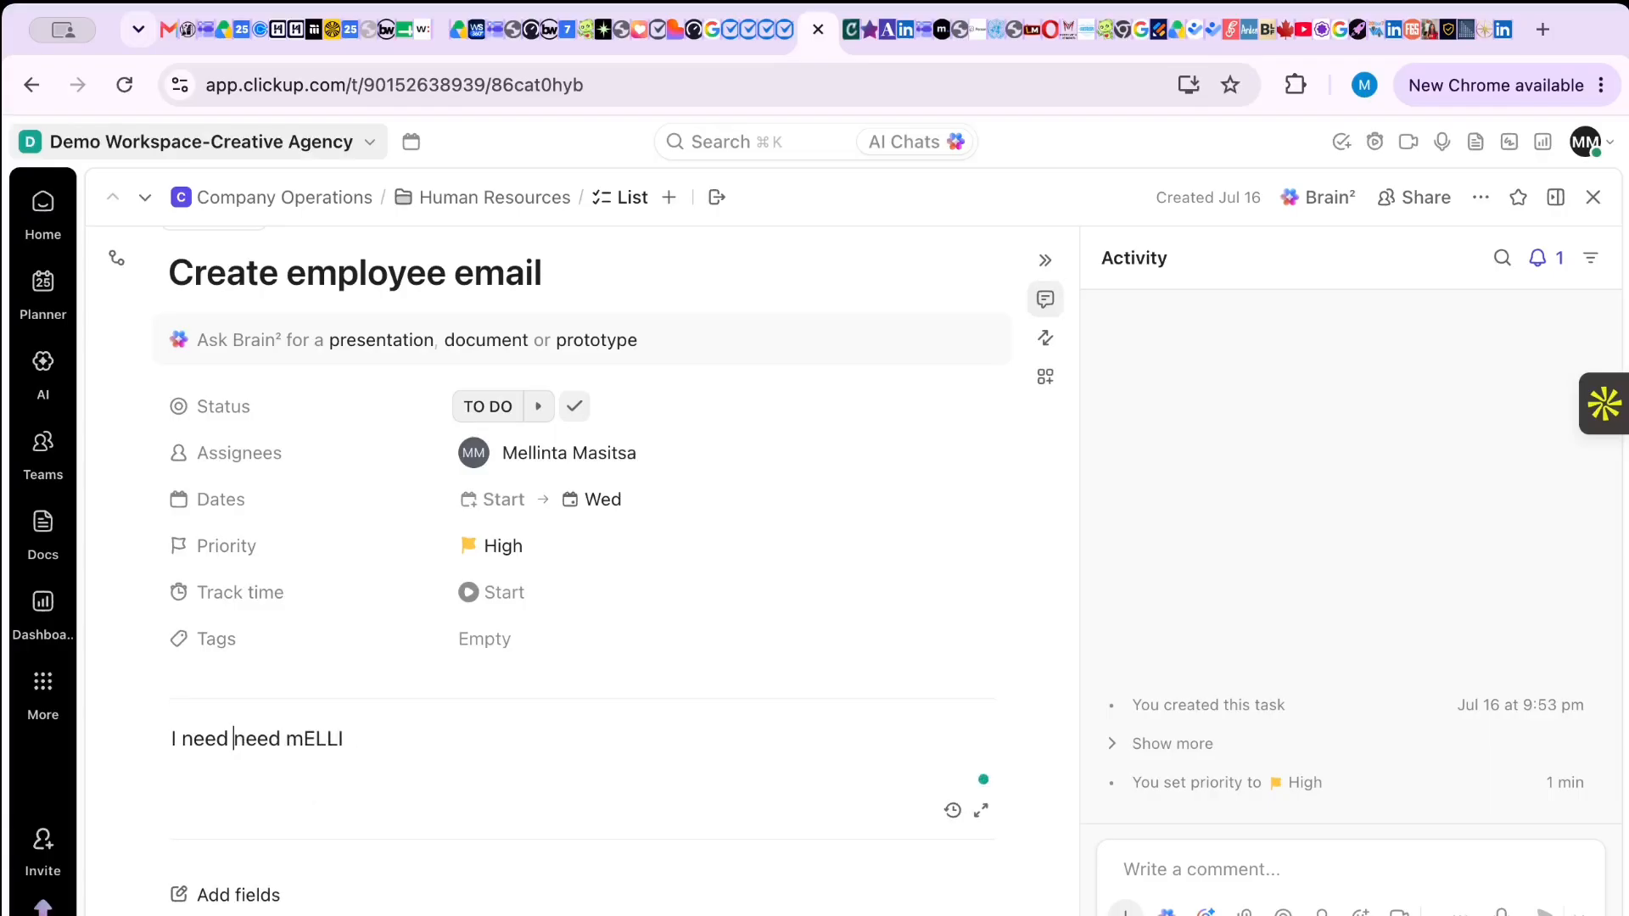
key("BackSpace")
key("BackSpace")
key("BackSpace")
key("BackSpace")
- Replace the miscapitalized name letters after "I need" in the task description with a capital initial
key("Caps_Lock")
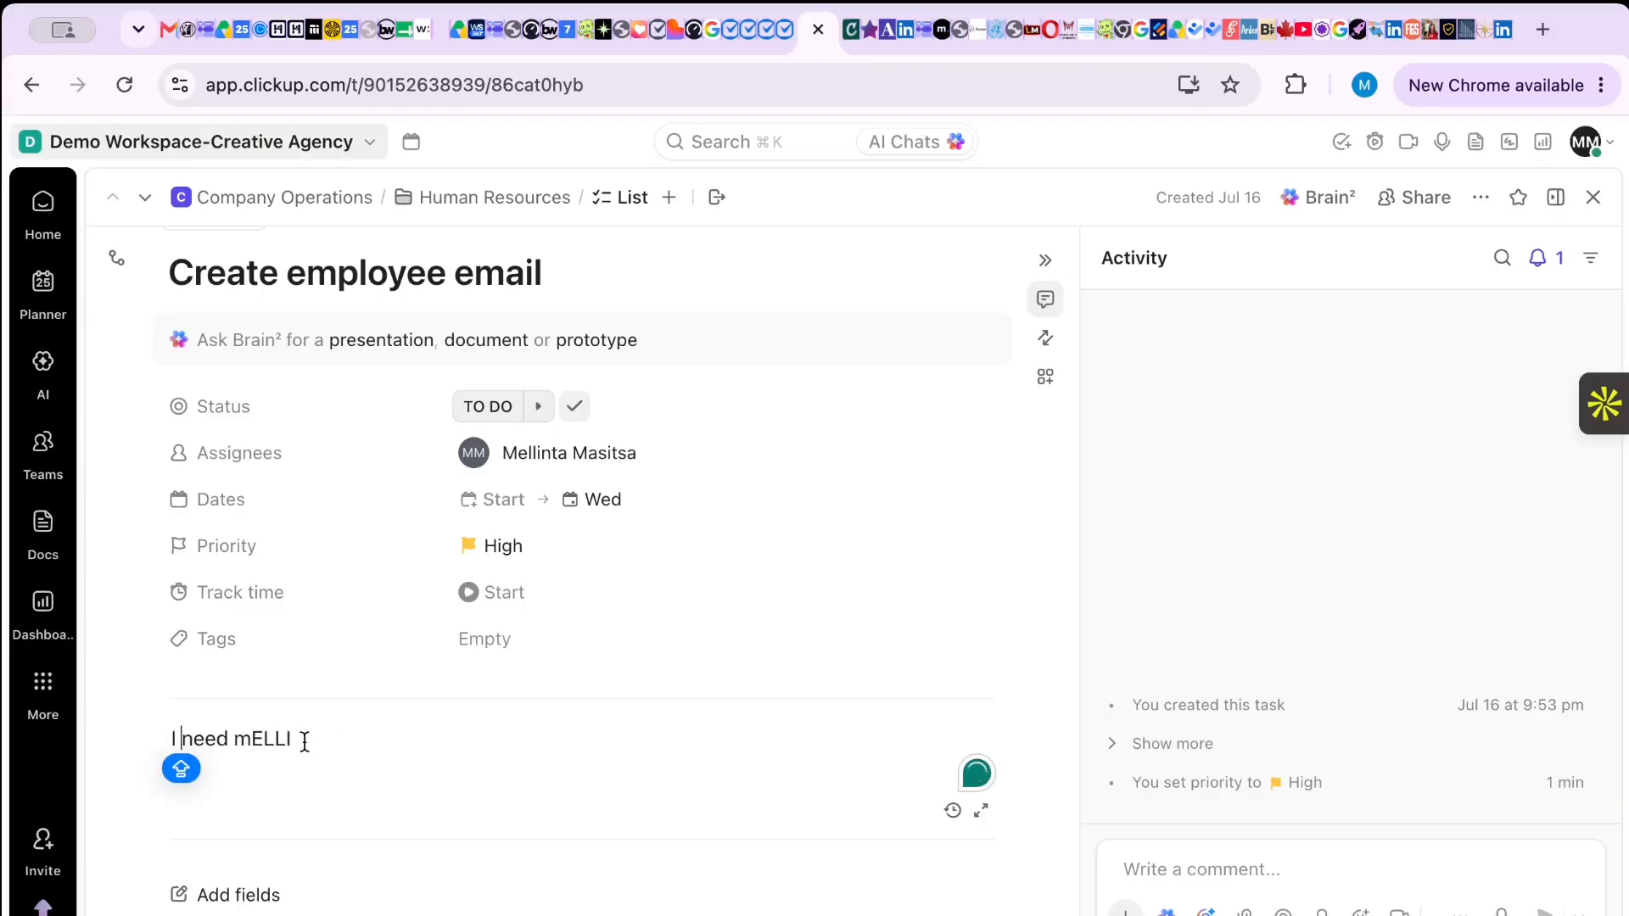
key("Caps_Lock")
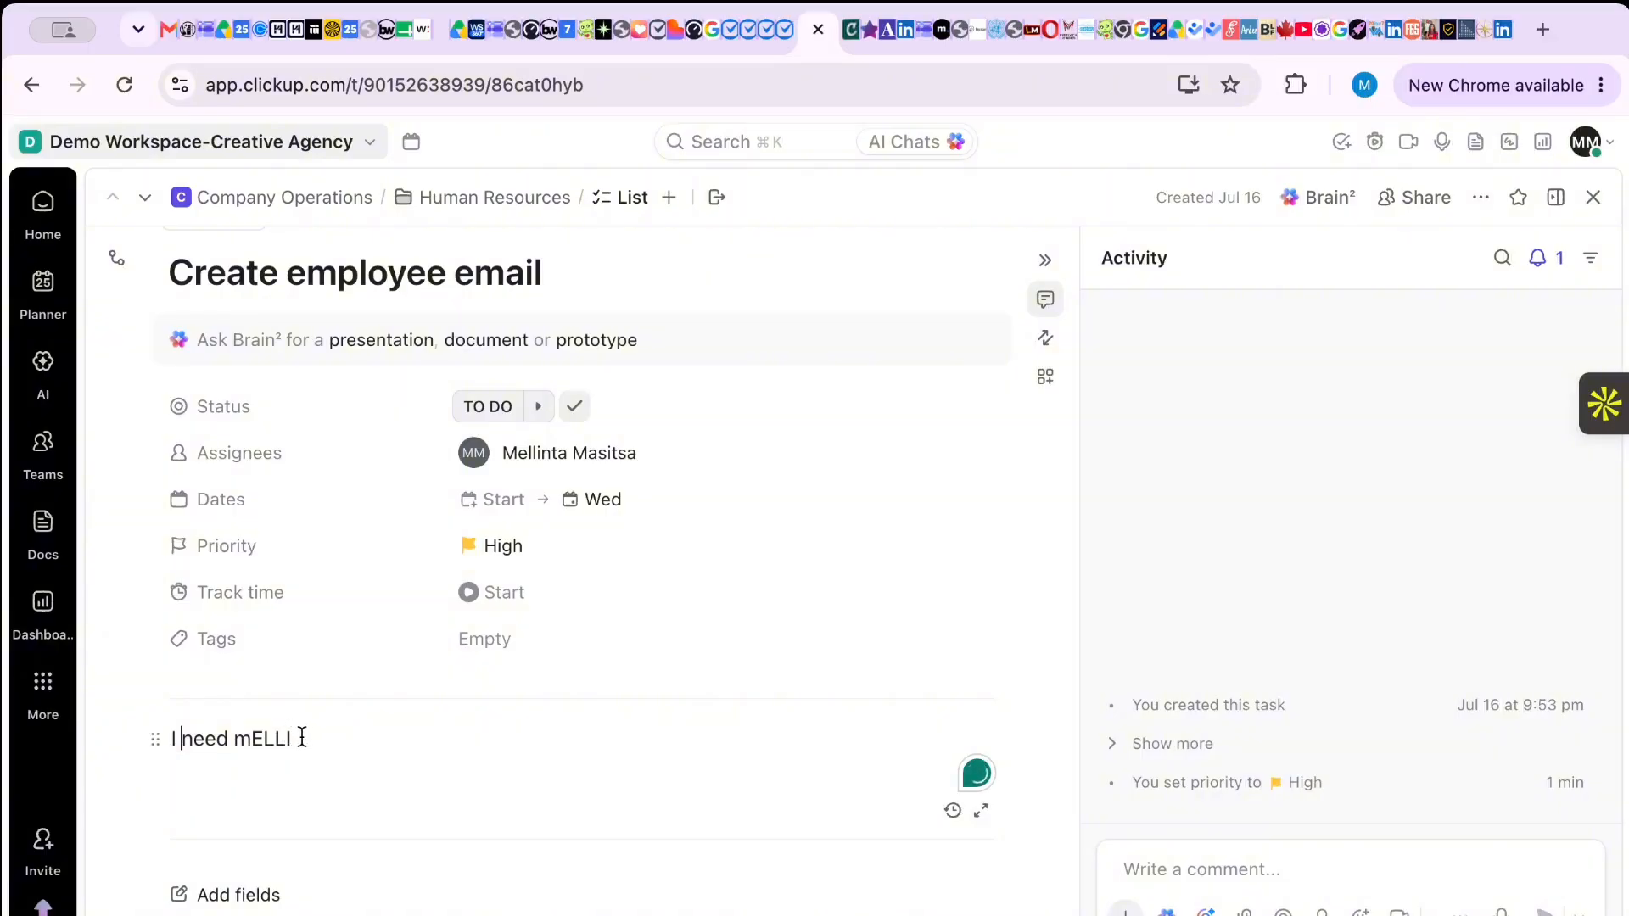
key("Caps_Lock")
key("Caps_Lock")
left_click(307, 737)
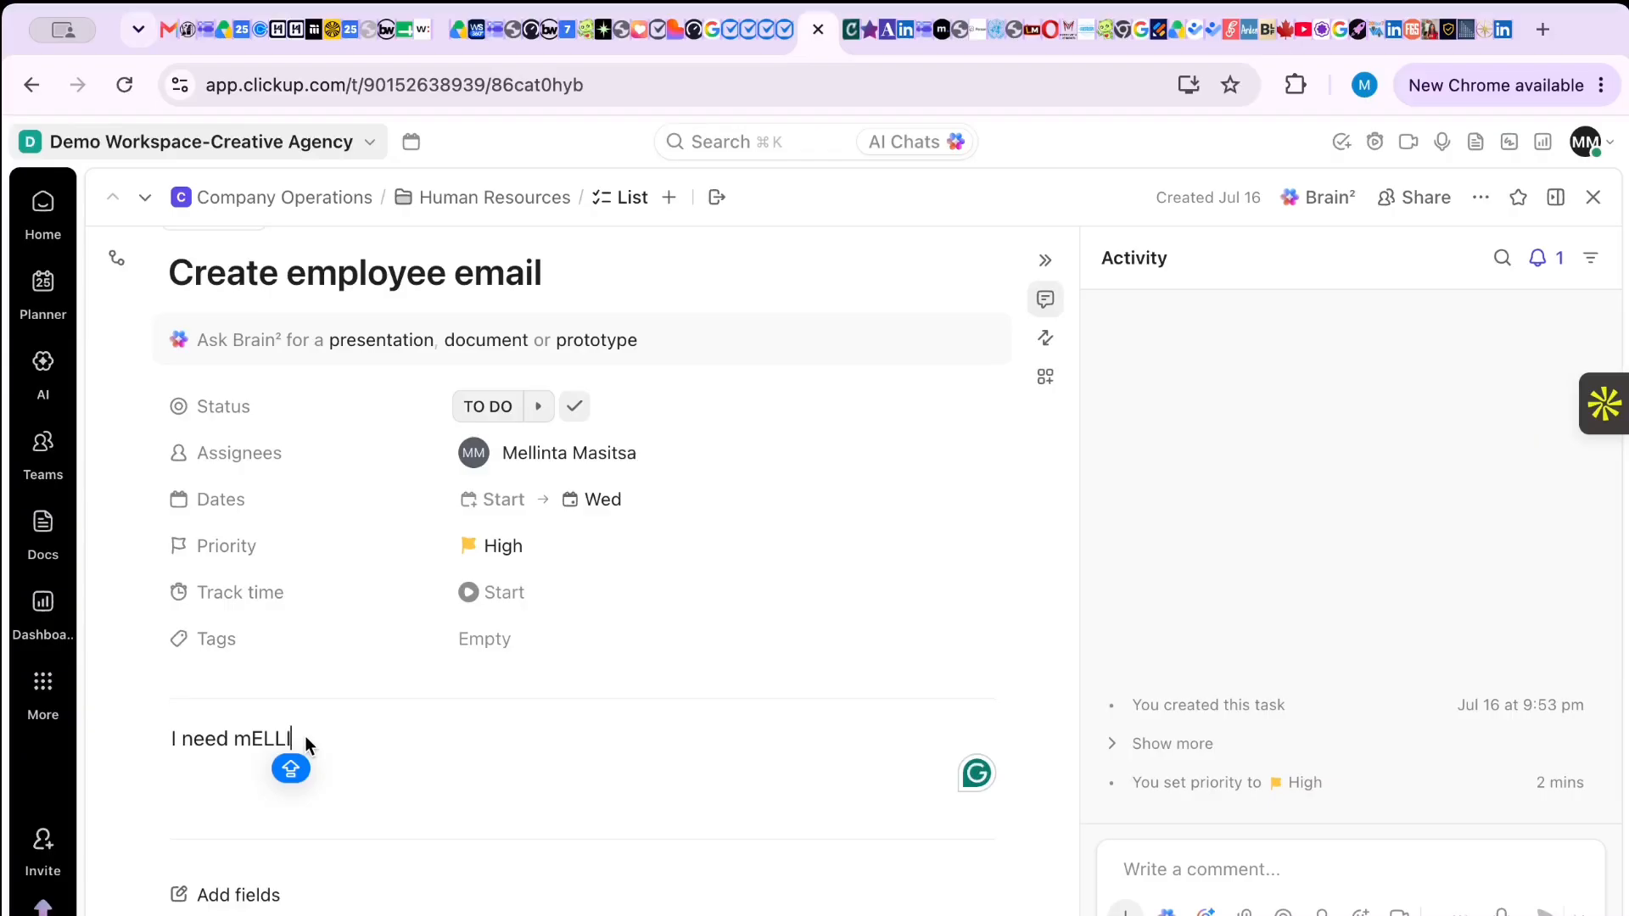
key("BackSpace")
key("BackSpace")
key("BackSpace")
key("BackSpace")
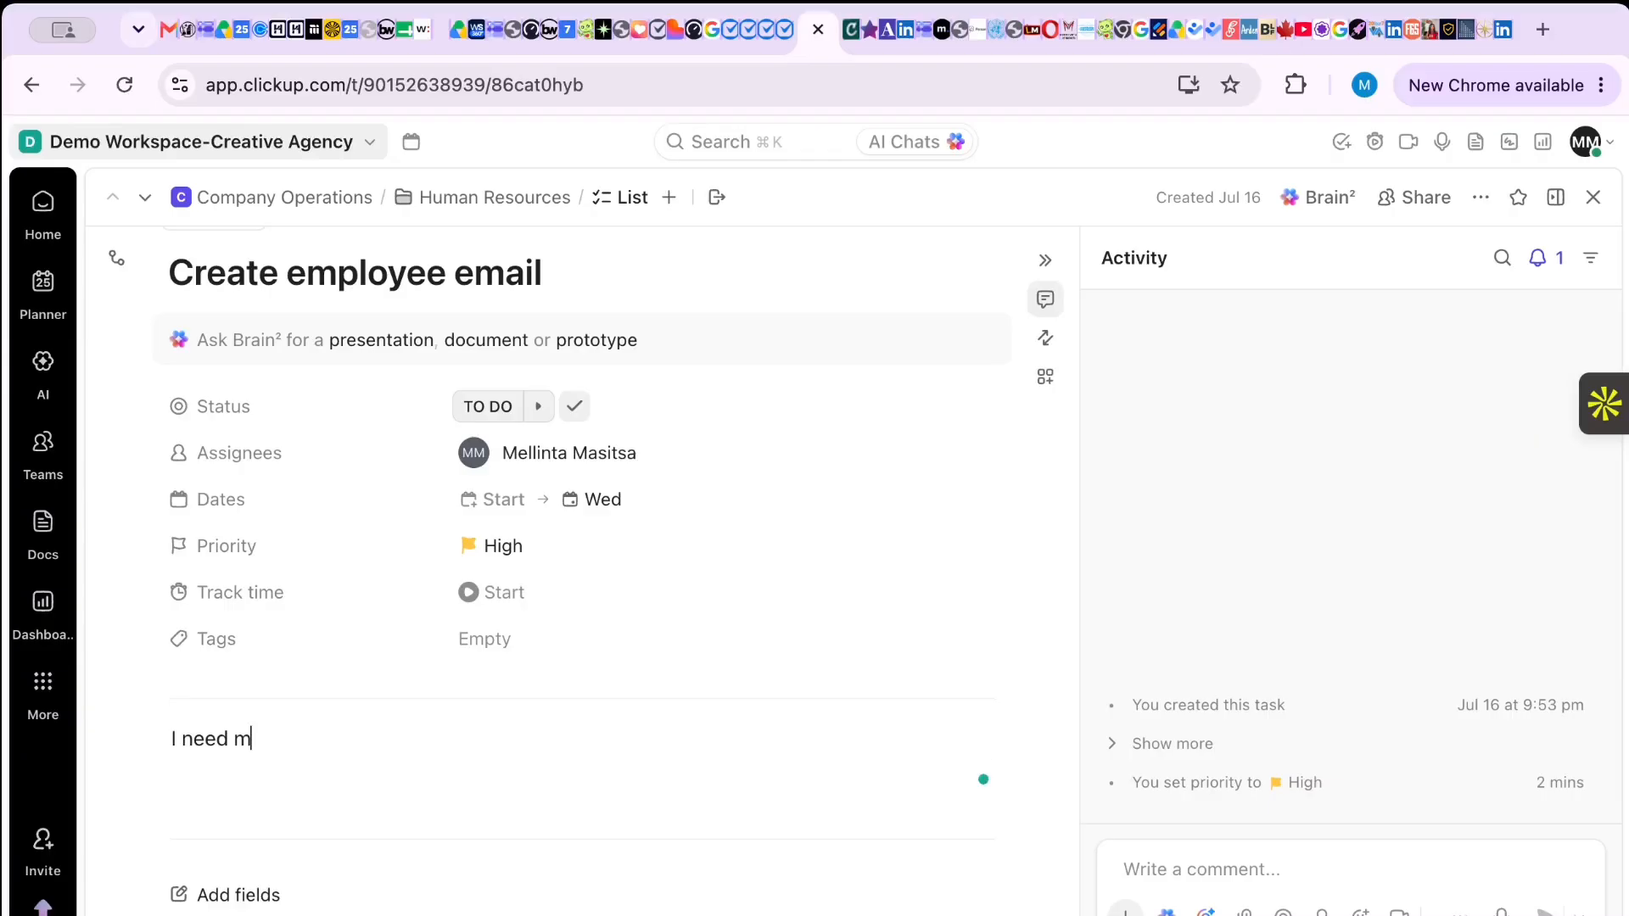
key("BackSpace")
key("Caps_Lock")
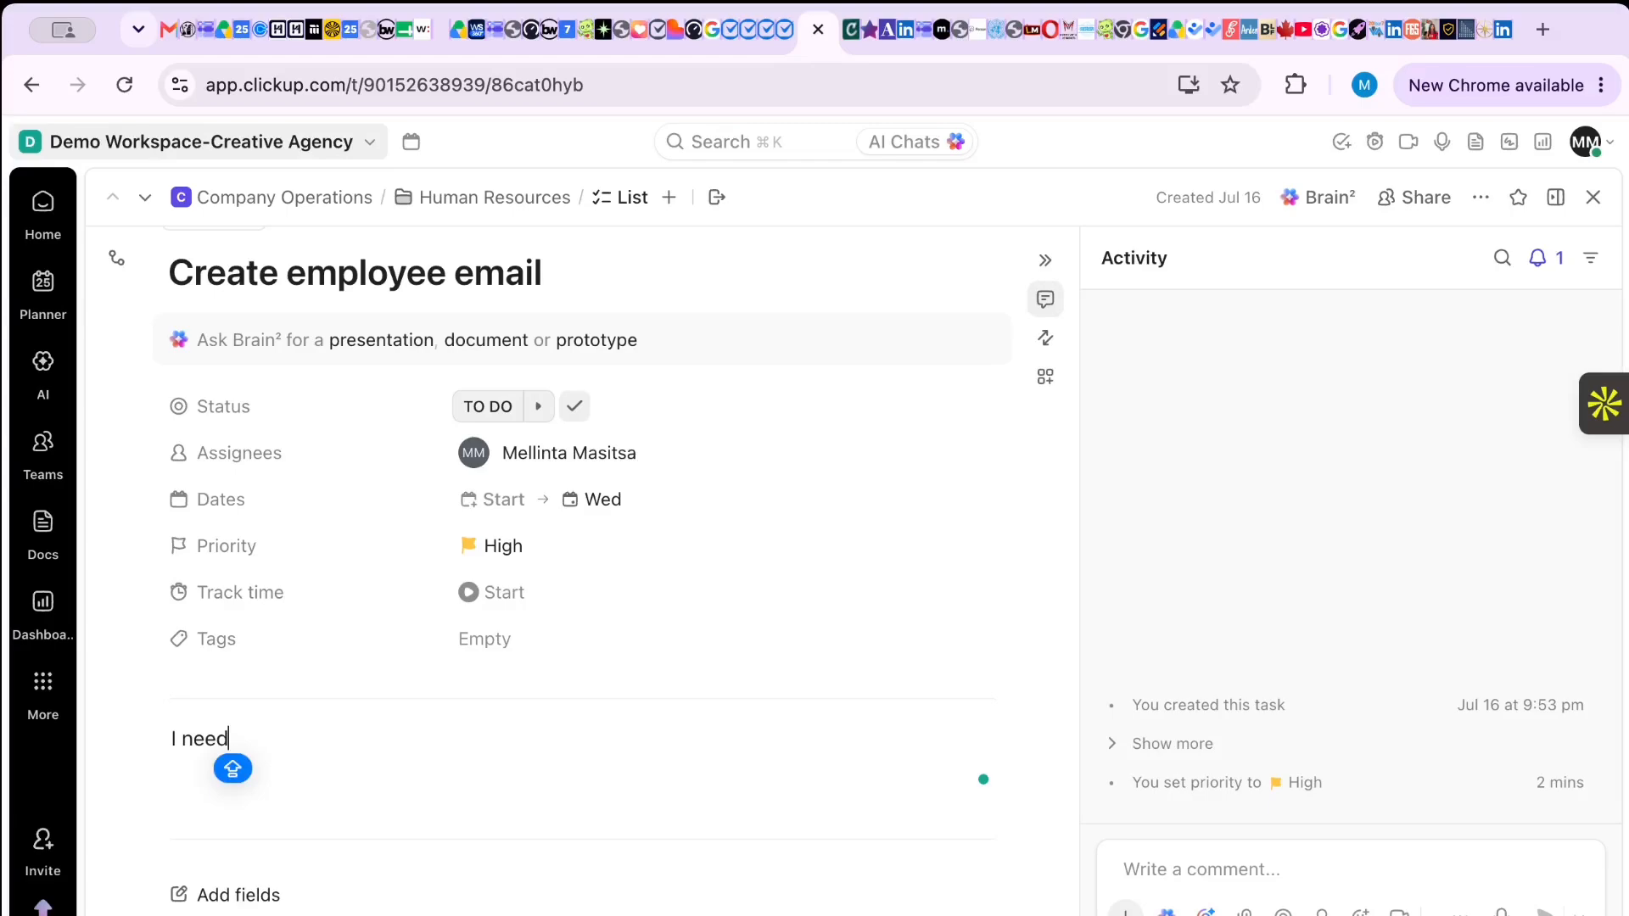
type("M")
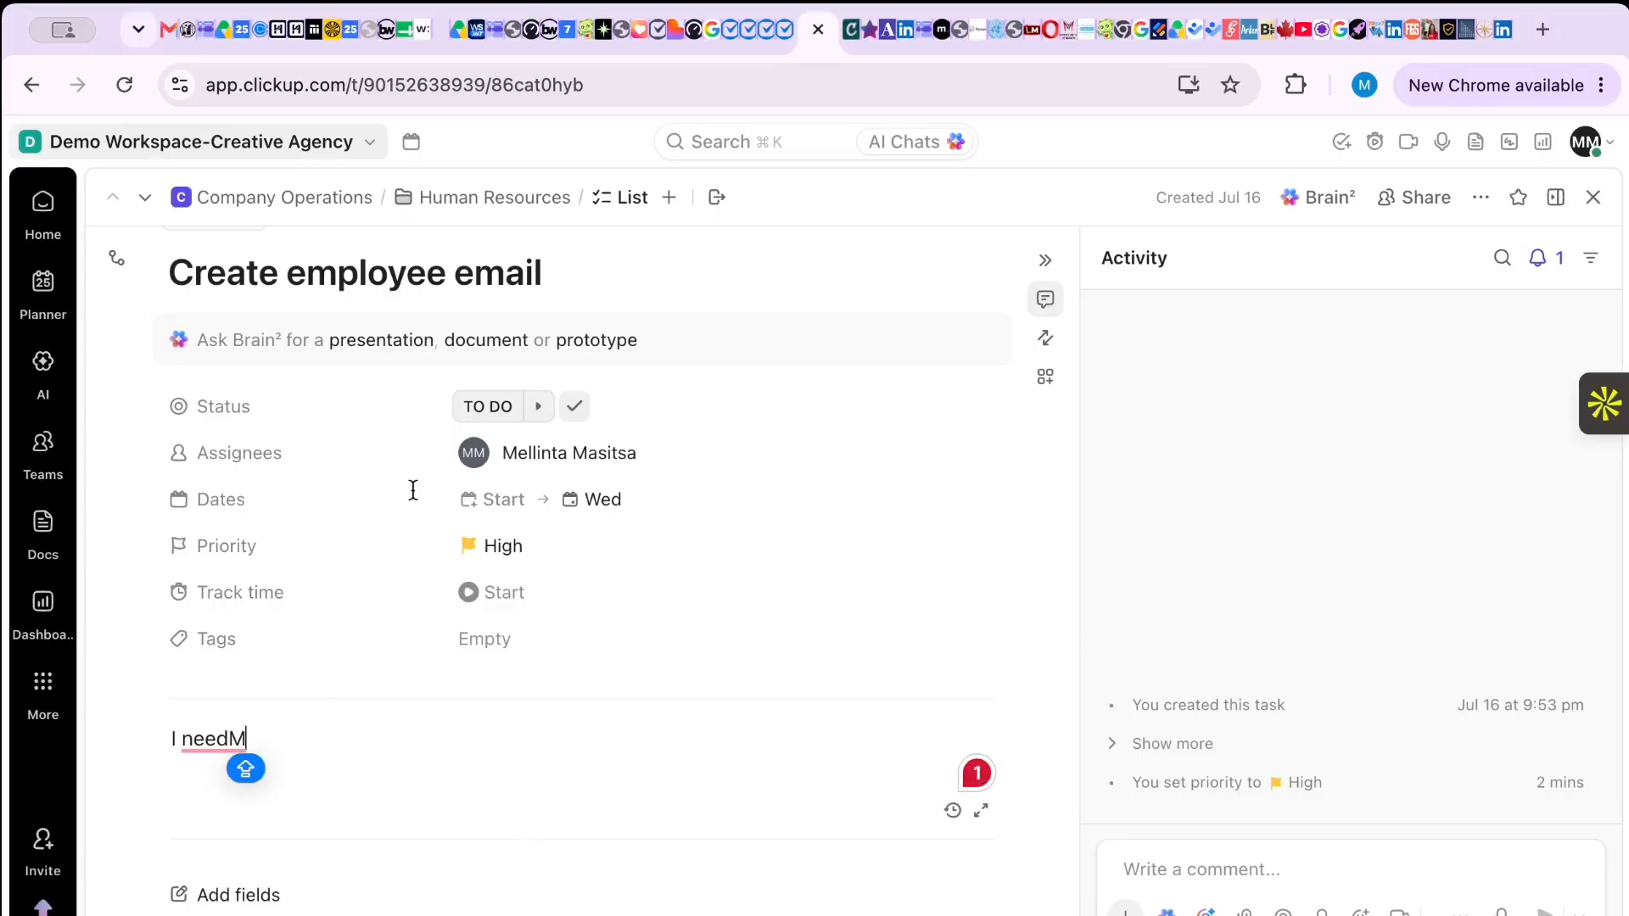
- Delete everything after "I" in the task description
scroll(414, 490, "down", 1)
scroll(356, 645, "down", 3)
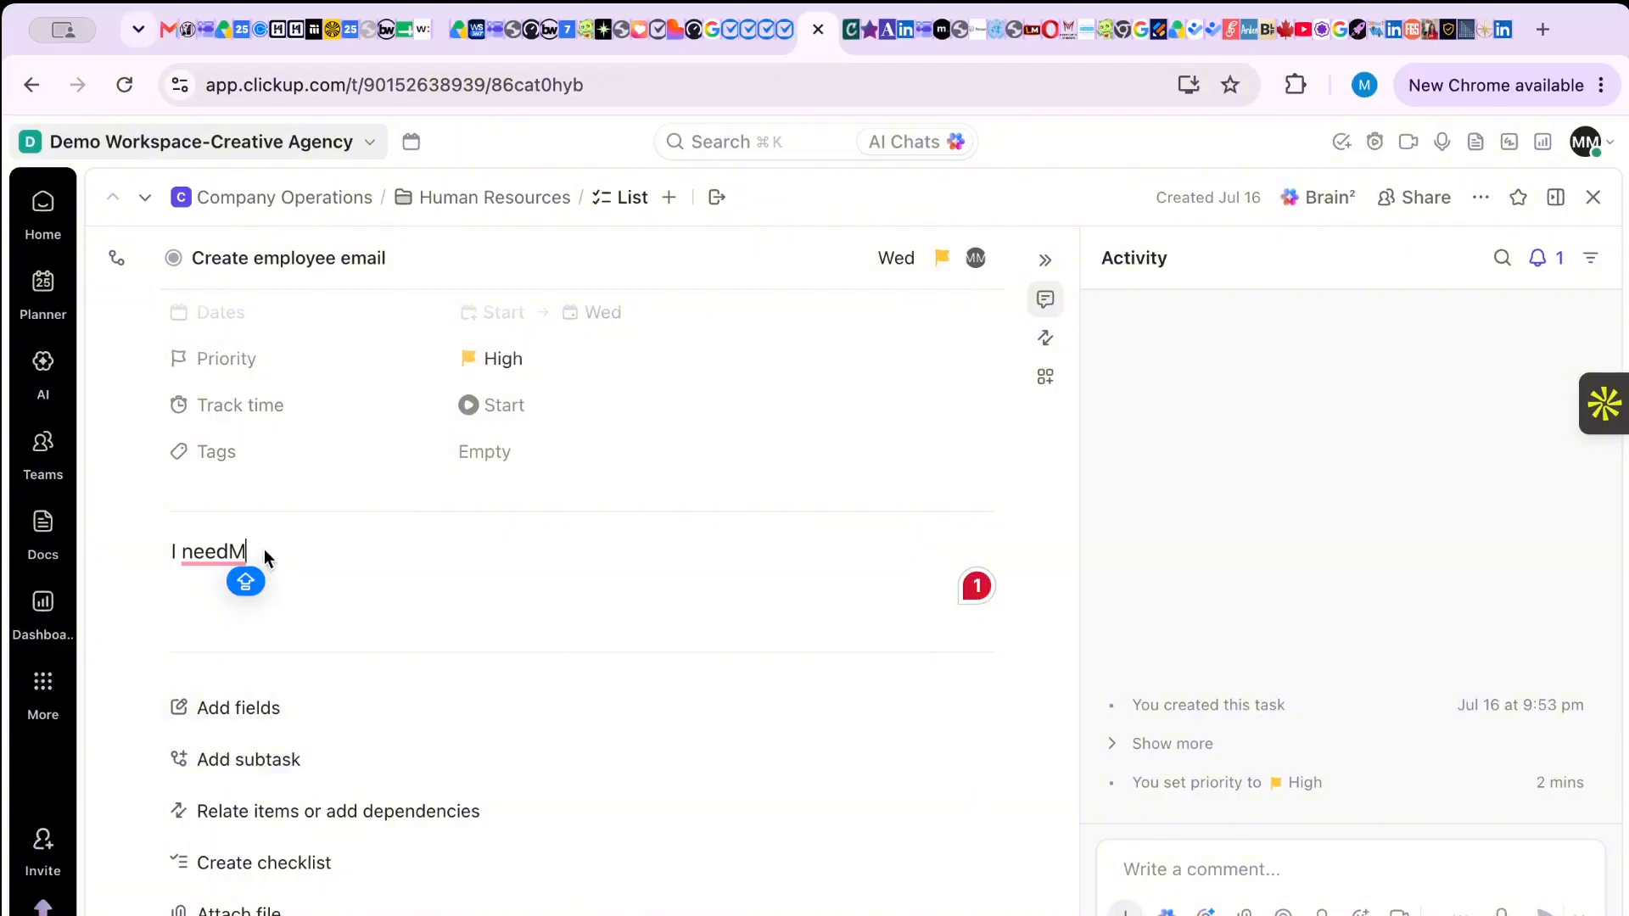
left_click_drag(258, 552, 169, 538)
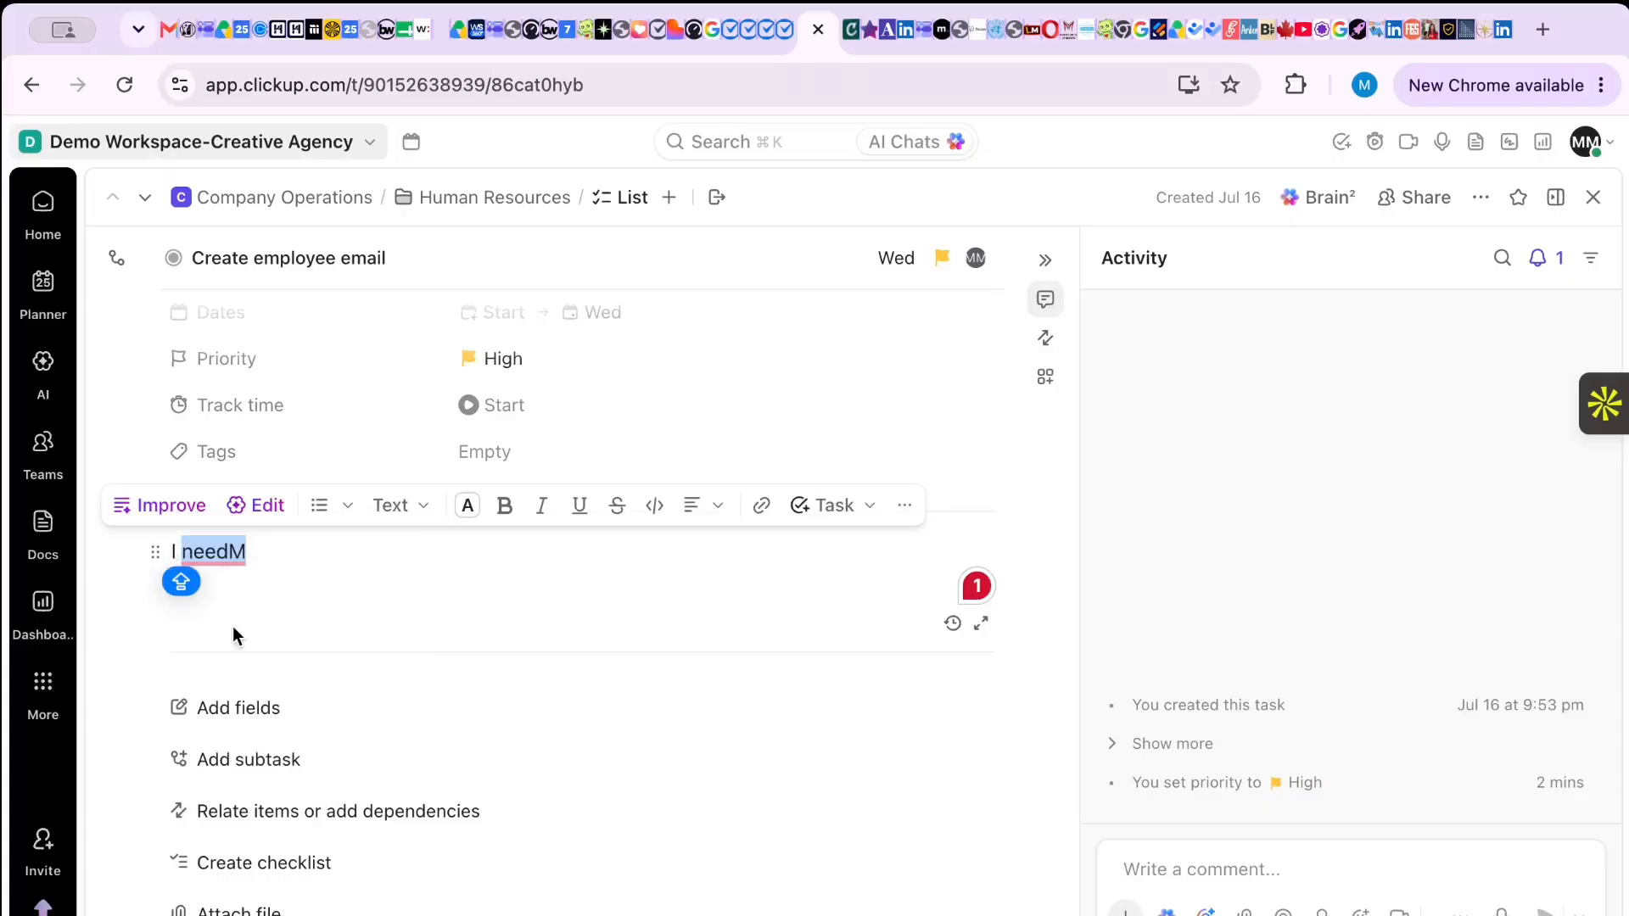
key("BackSpace")
key("BackSpace")
key("BackSpace")
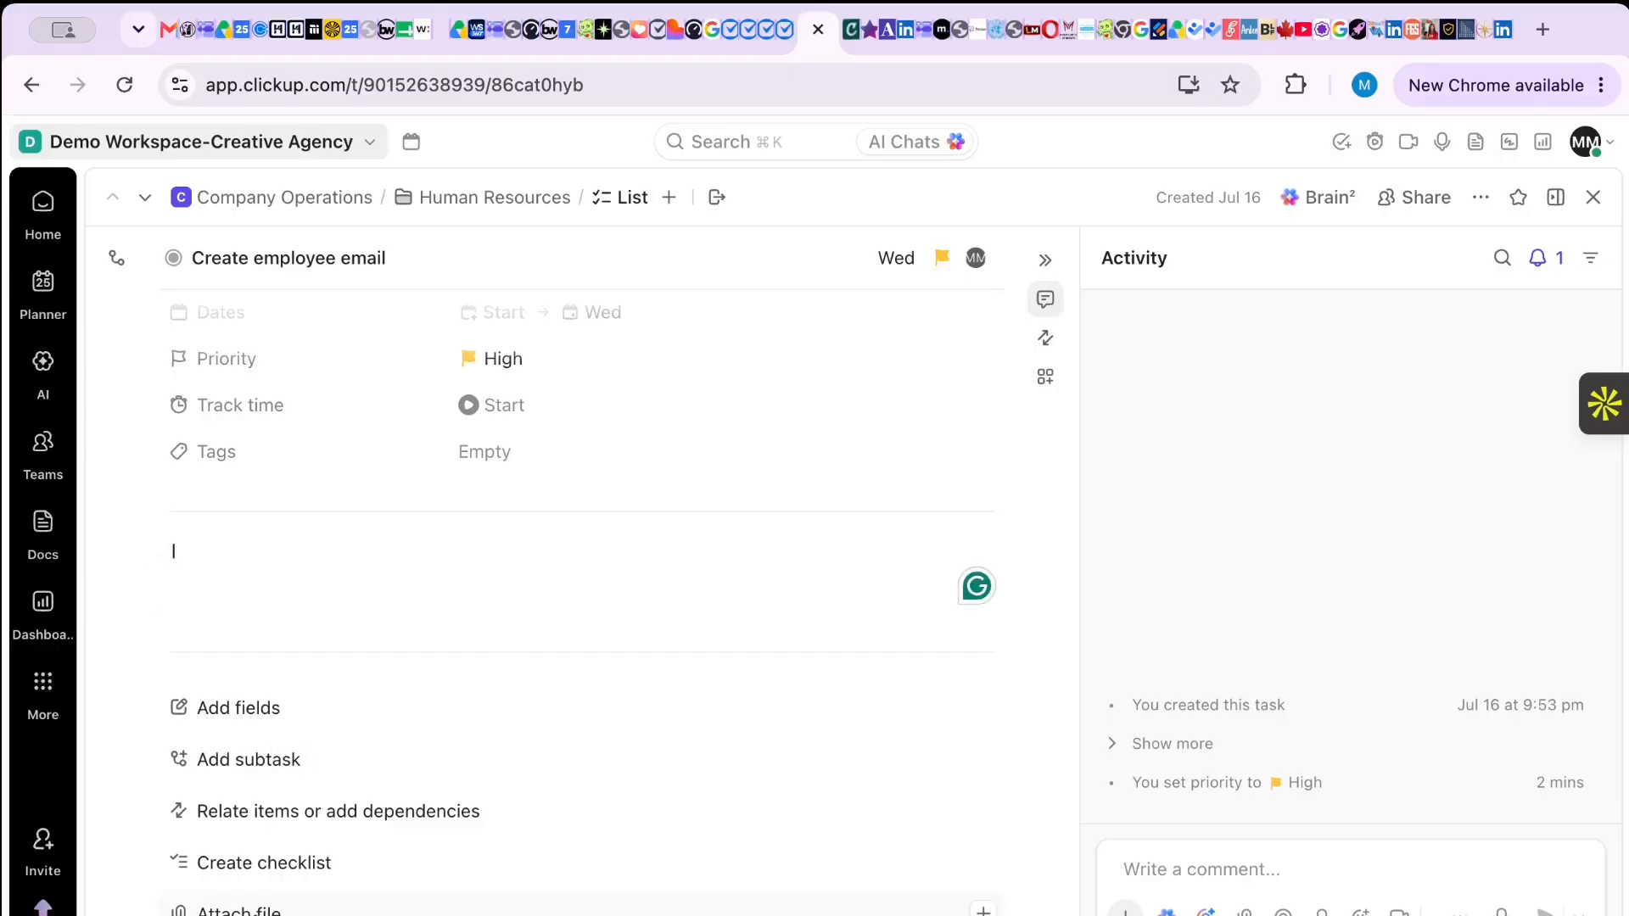
- View the available sources for attaching a file to the "Create employee email" task, without choosing one
left_click(983, 910)
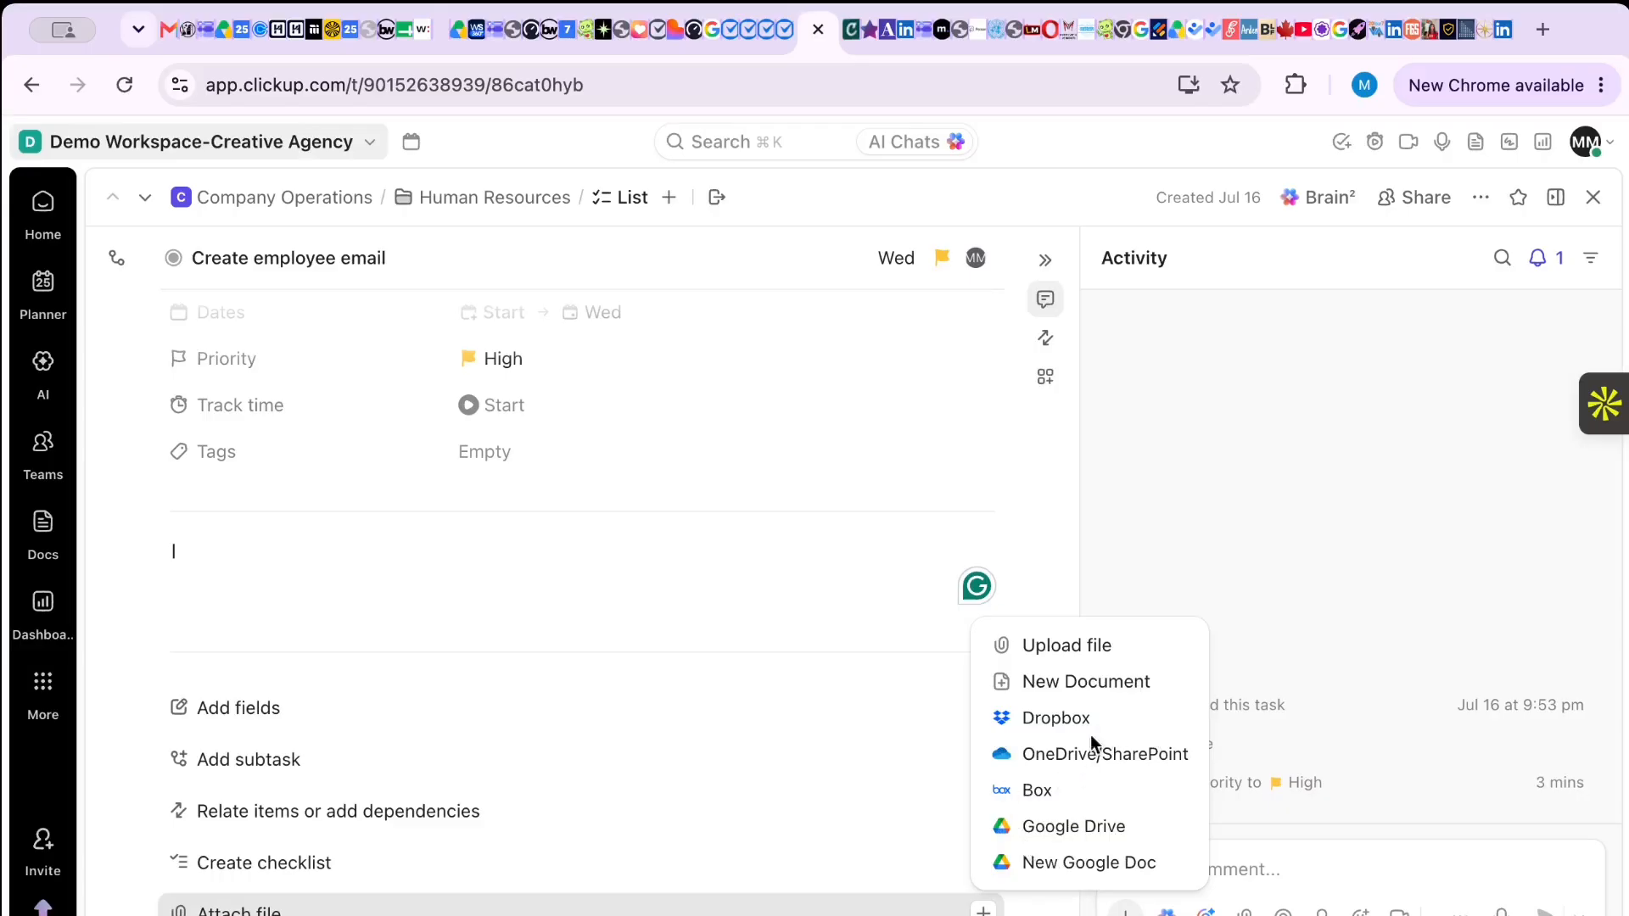
left_click(1230, 873)
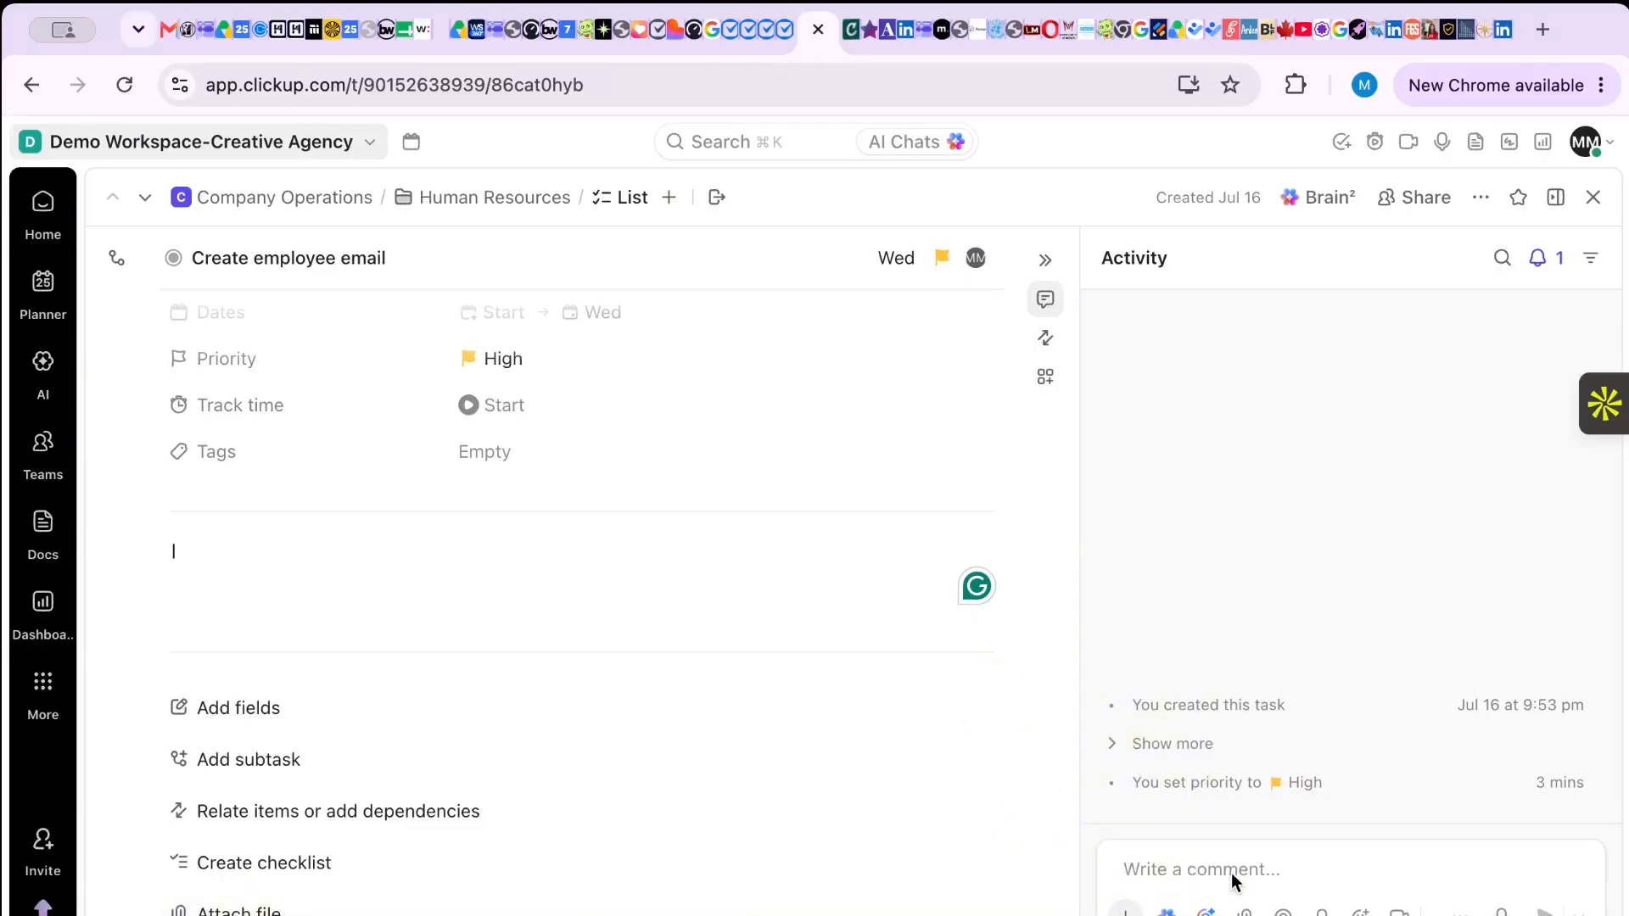
- Write a task comment that mentions your own account, followed by "Here is the completed email drafted for your review"
left_click(1174, 872)
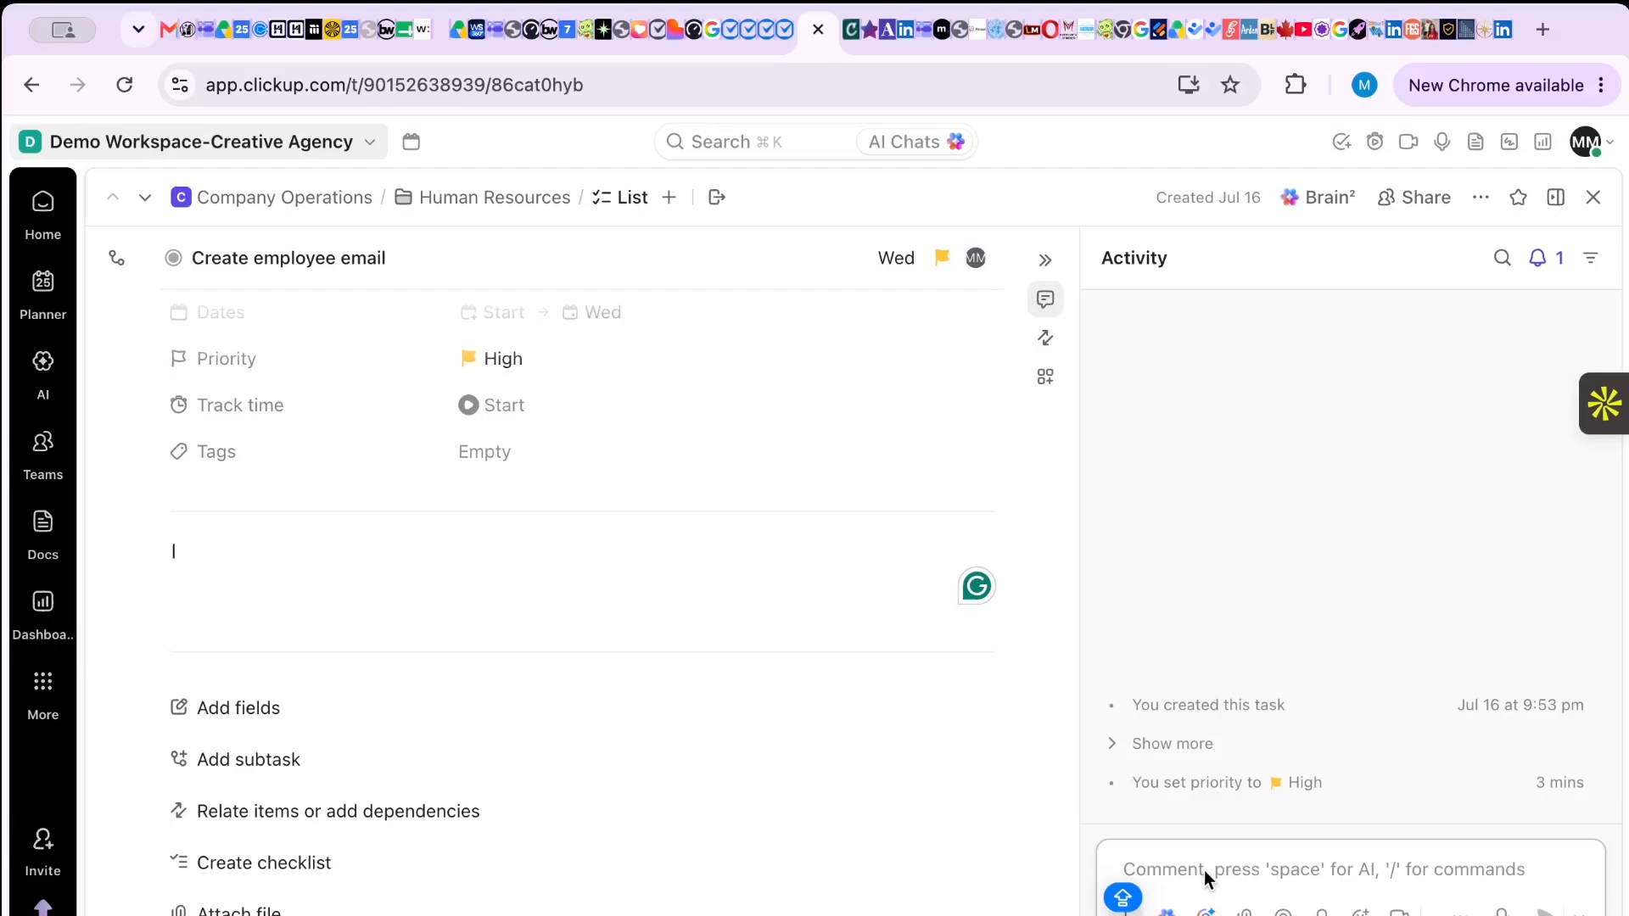
type("@")
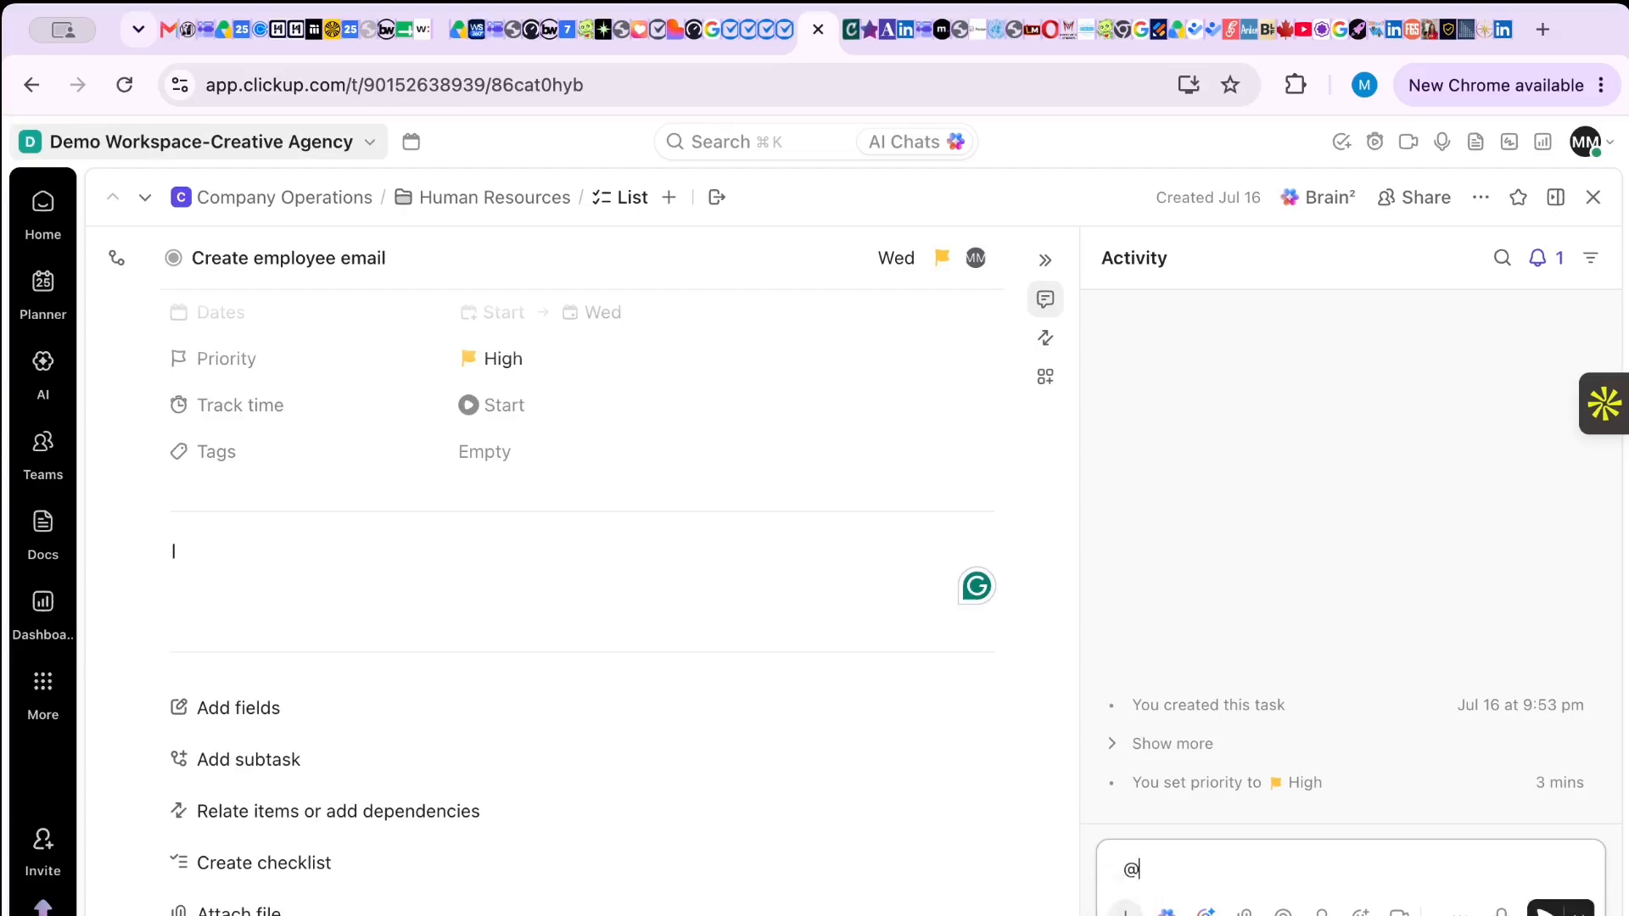
type("I")
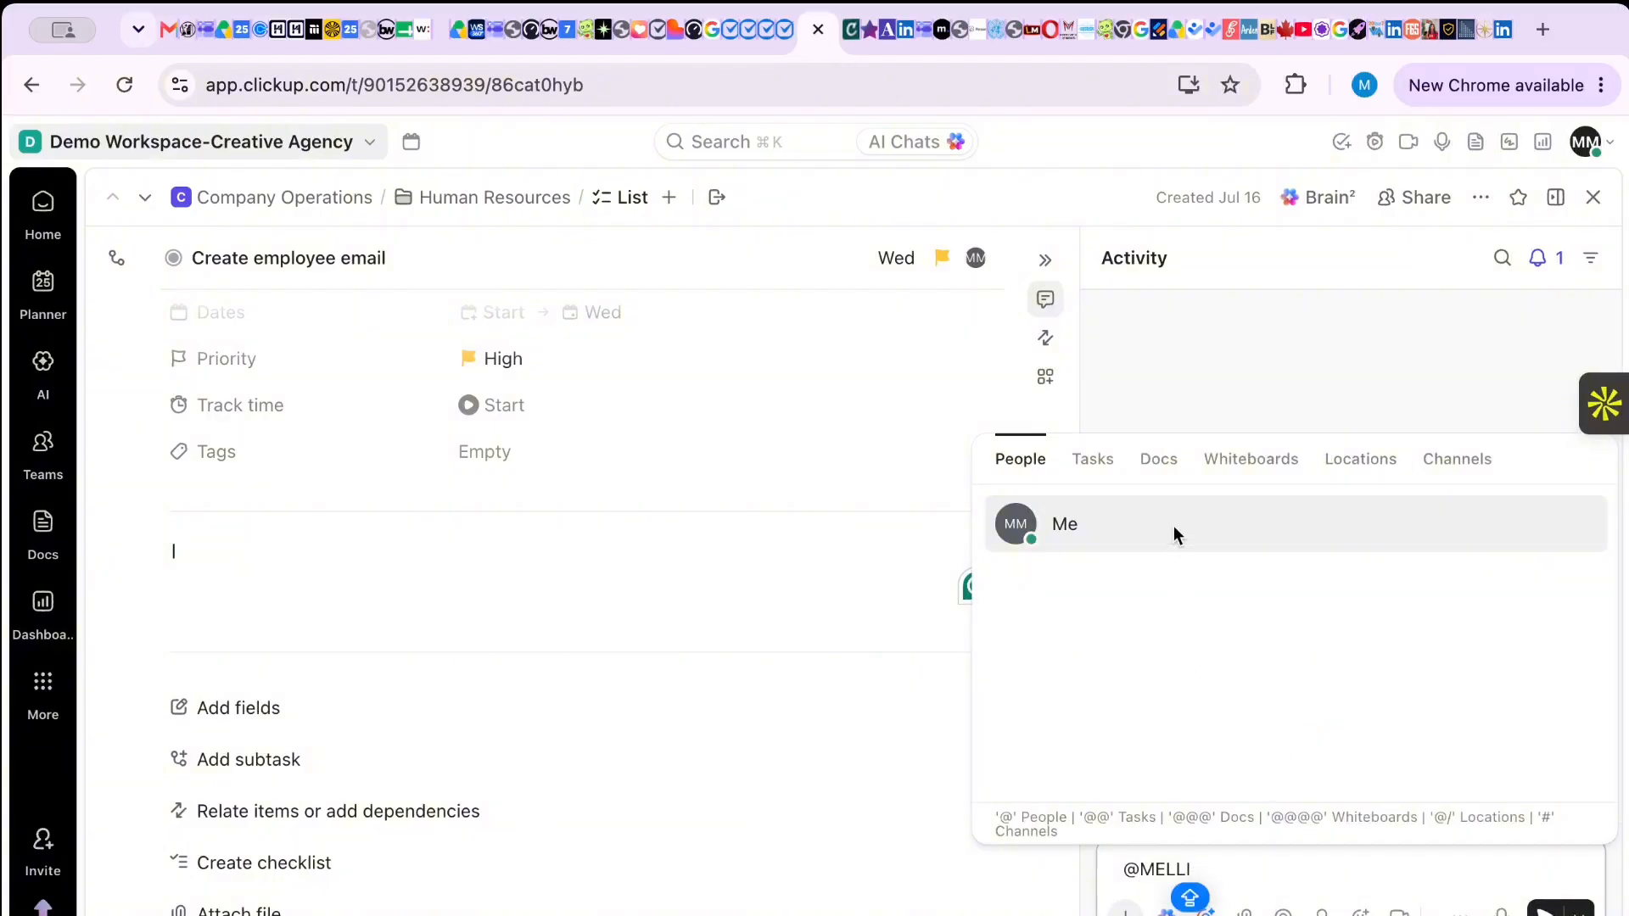
left_click(1174, 526)
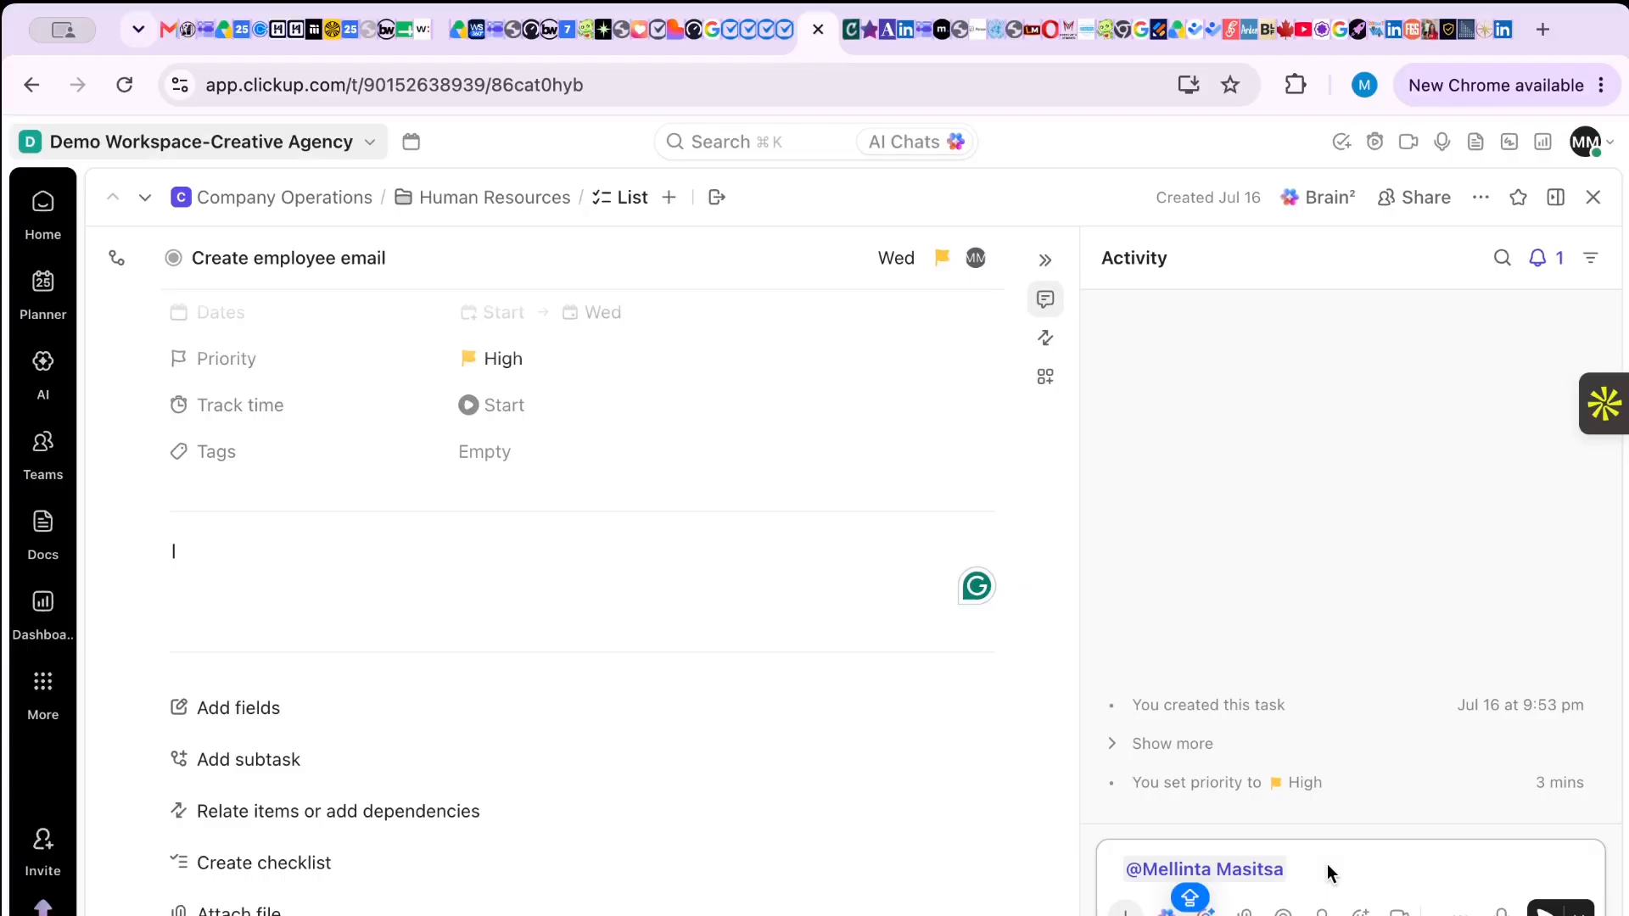
type("Here")
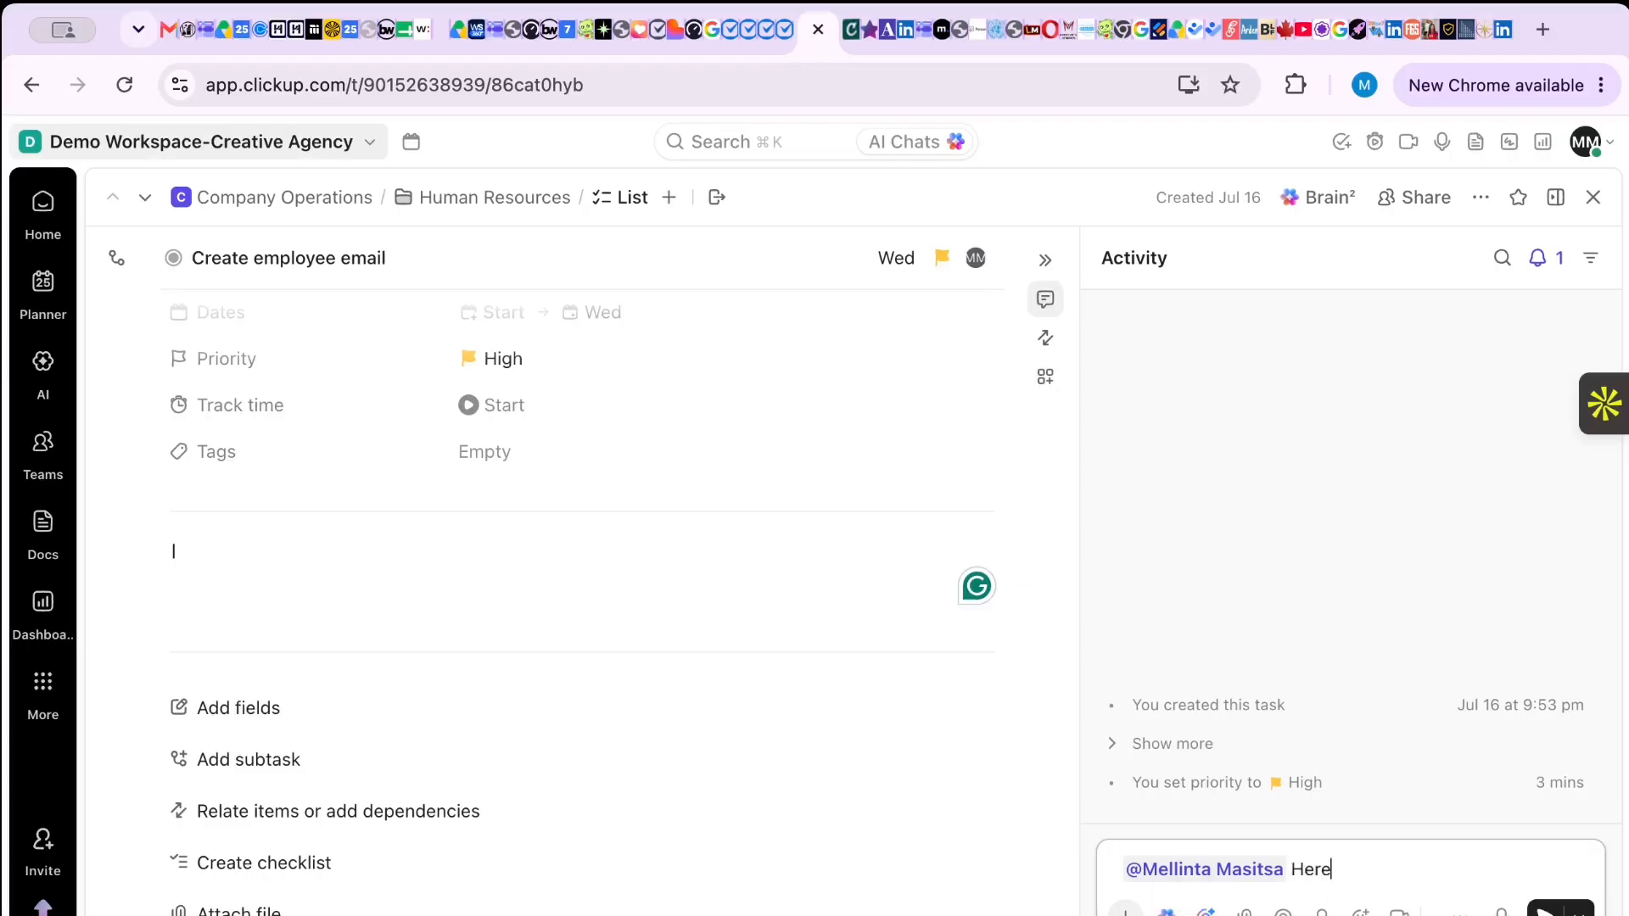
type(" is the completed email ")
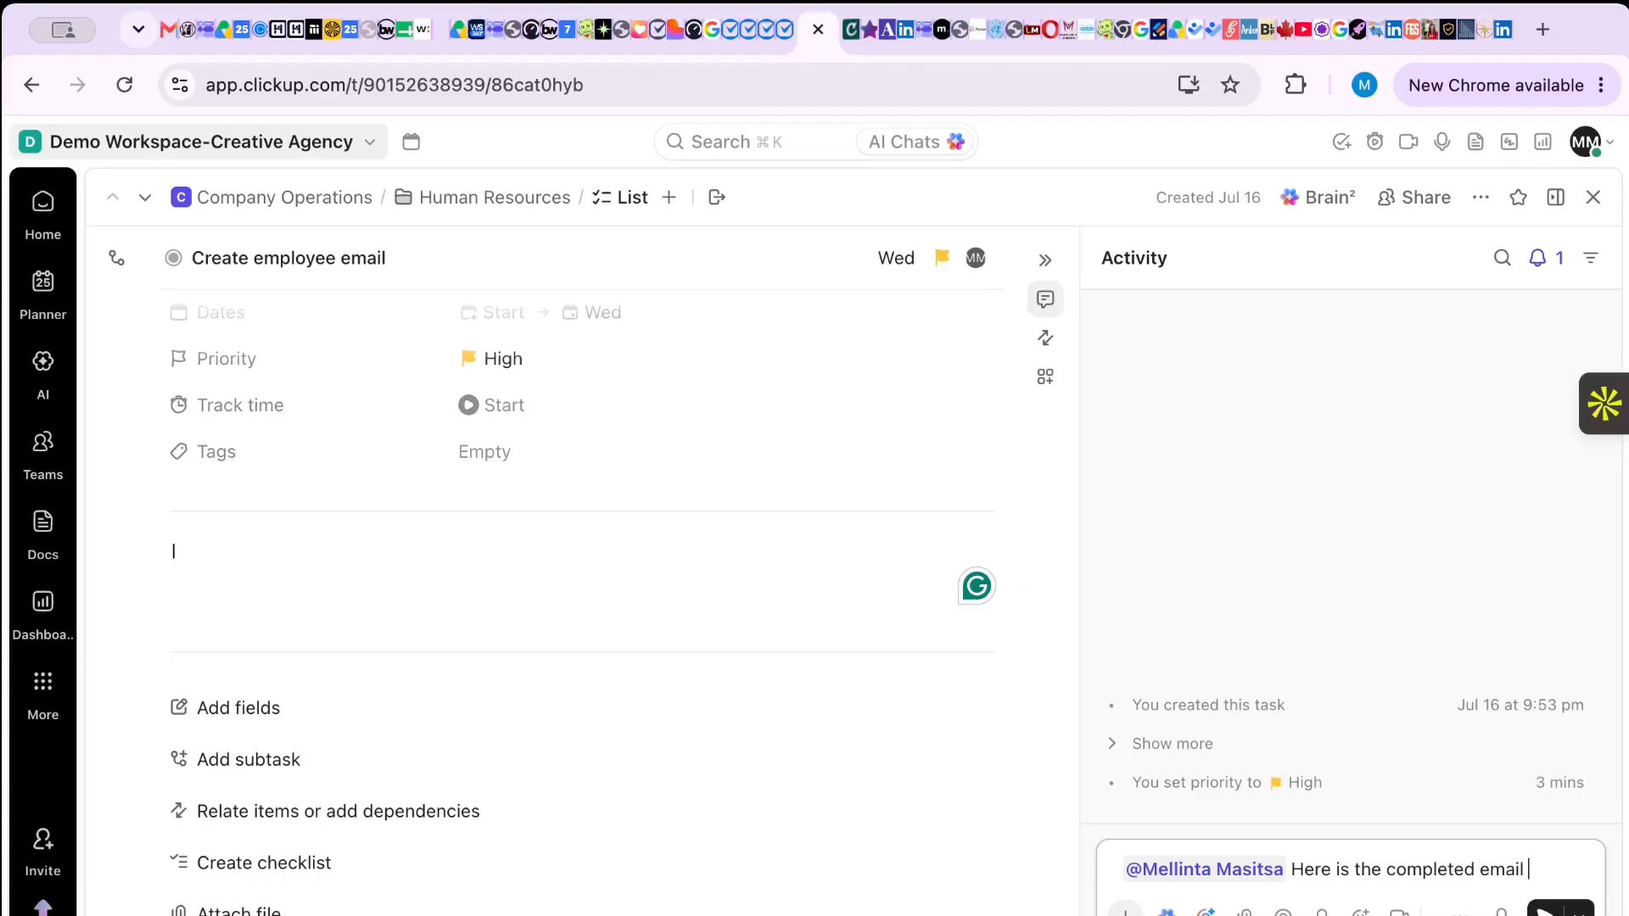
type("drafter")
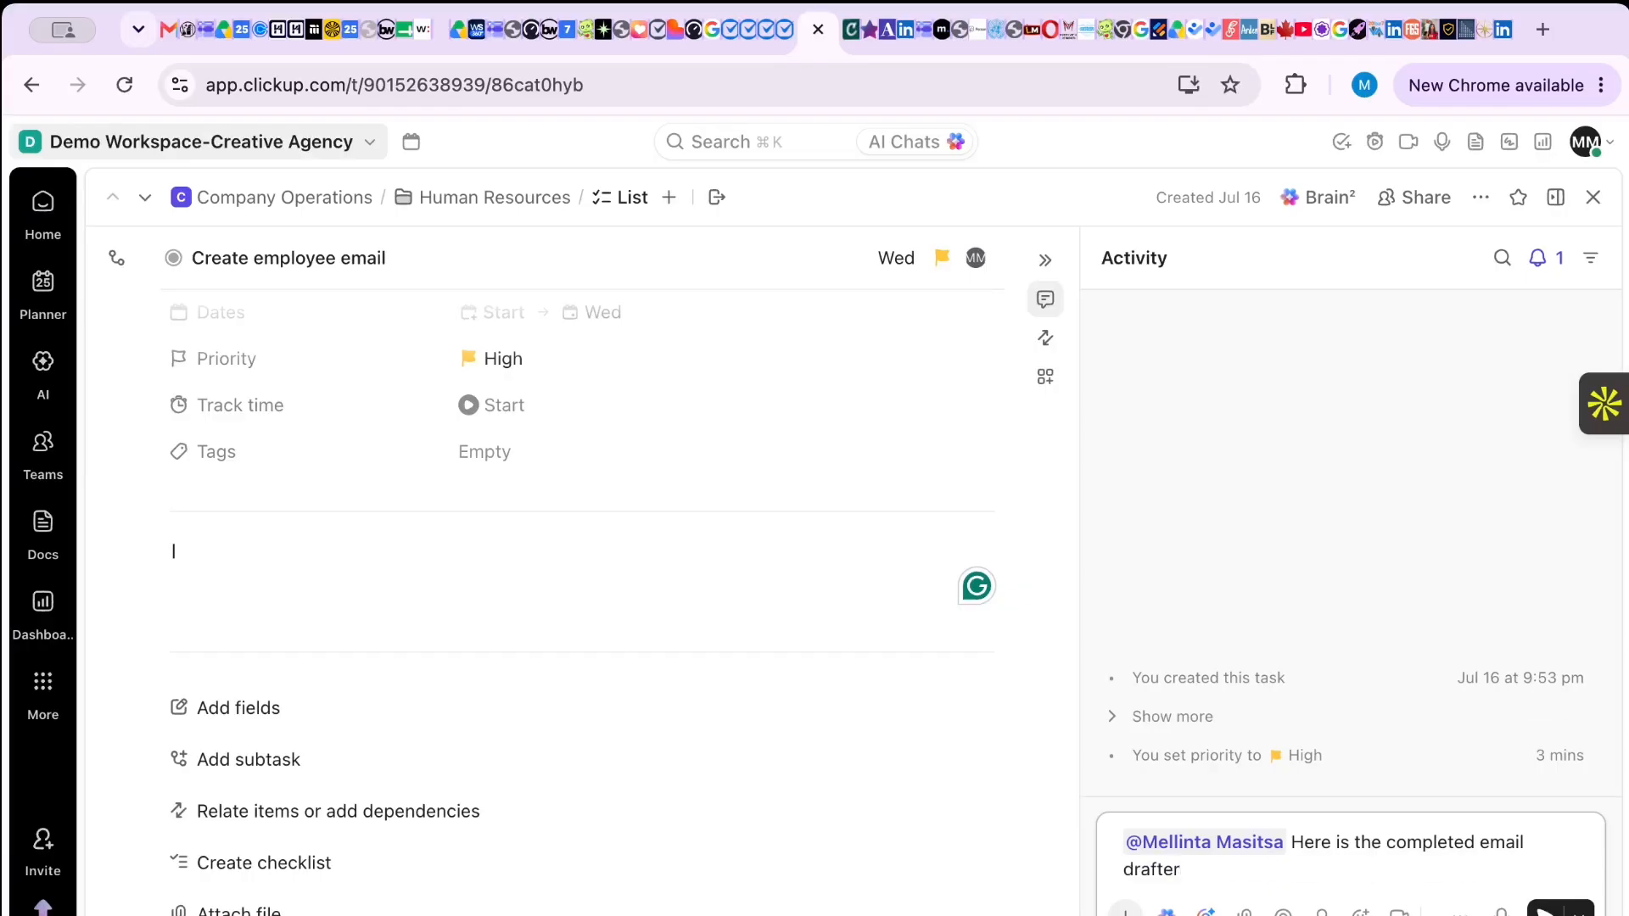
key("BackSpace")
type("d")
type("for your review")
- Attach apr.png from the Downloads folder to the comment and post it
left_click(1244, 912)
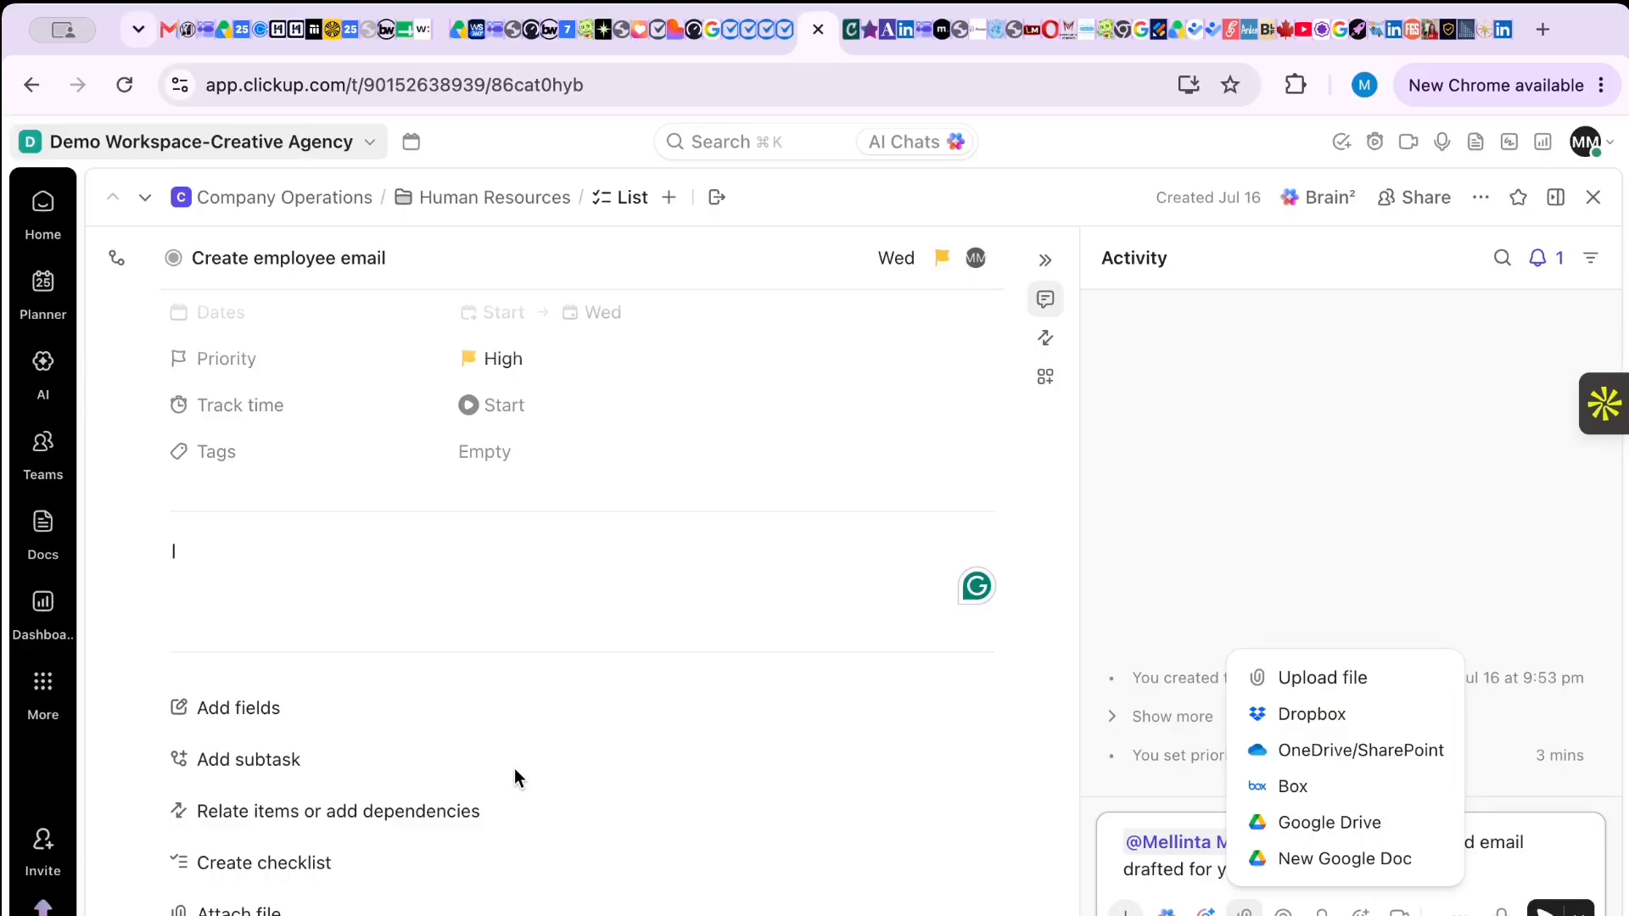
left_click(1325, 676)
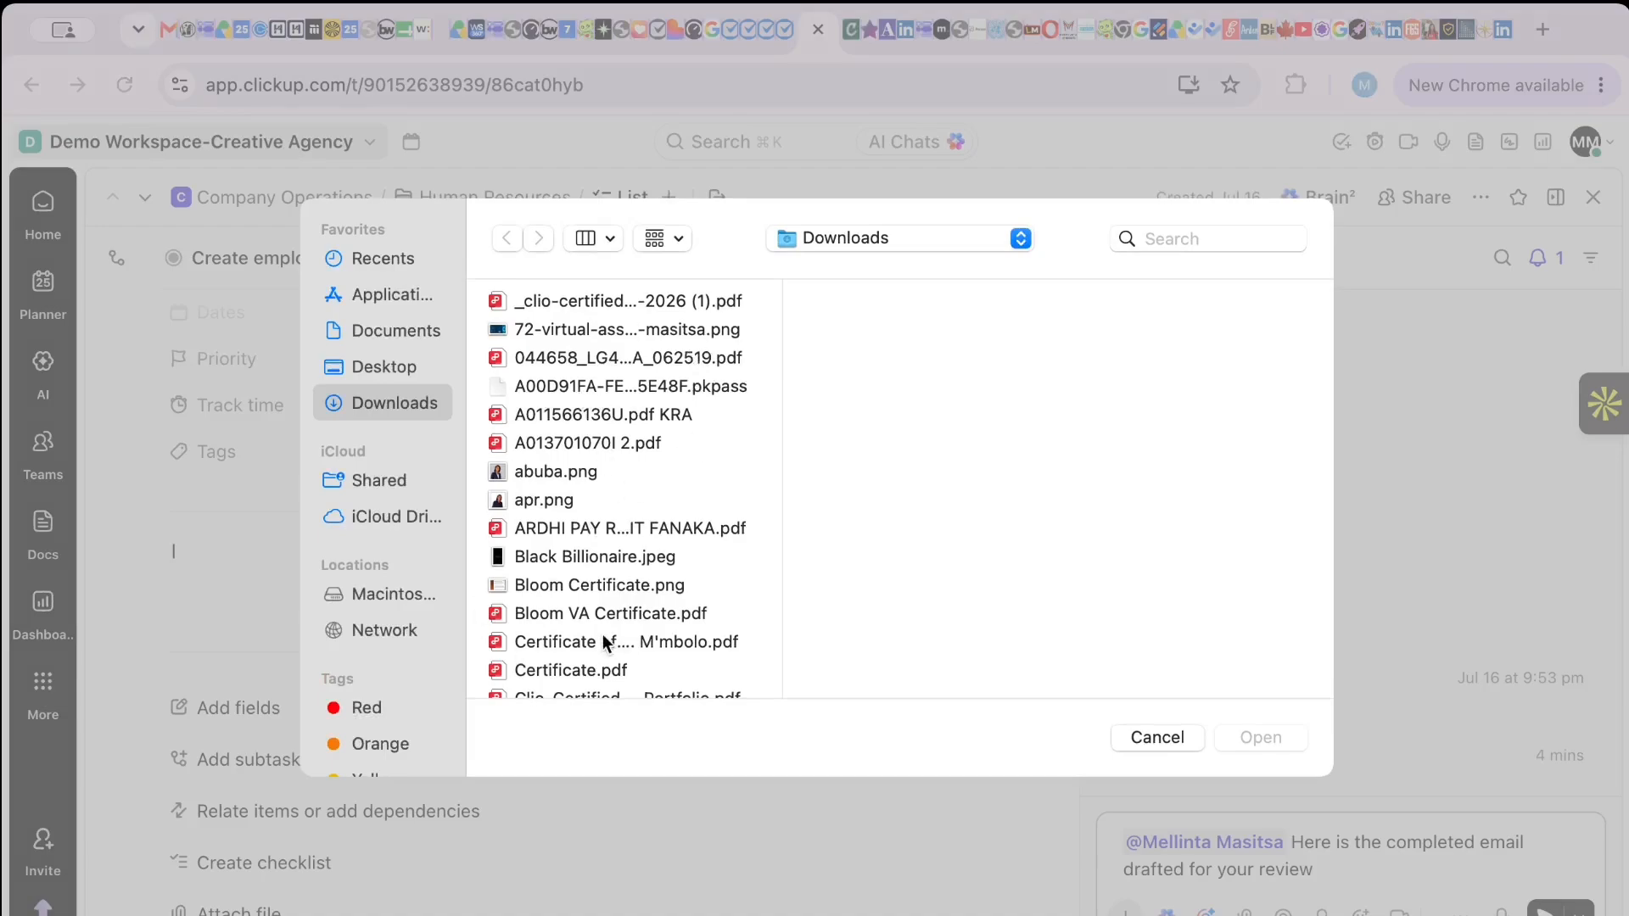
scroll(603, 636, "up", 1)
left_click(570, 503)
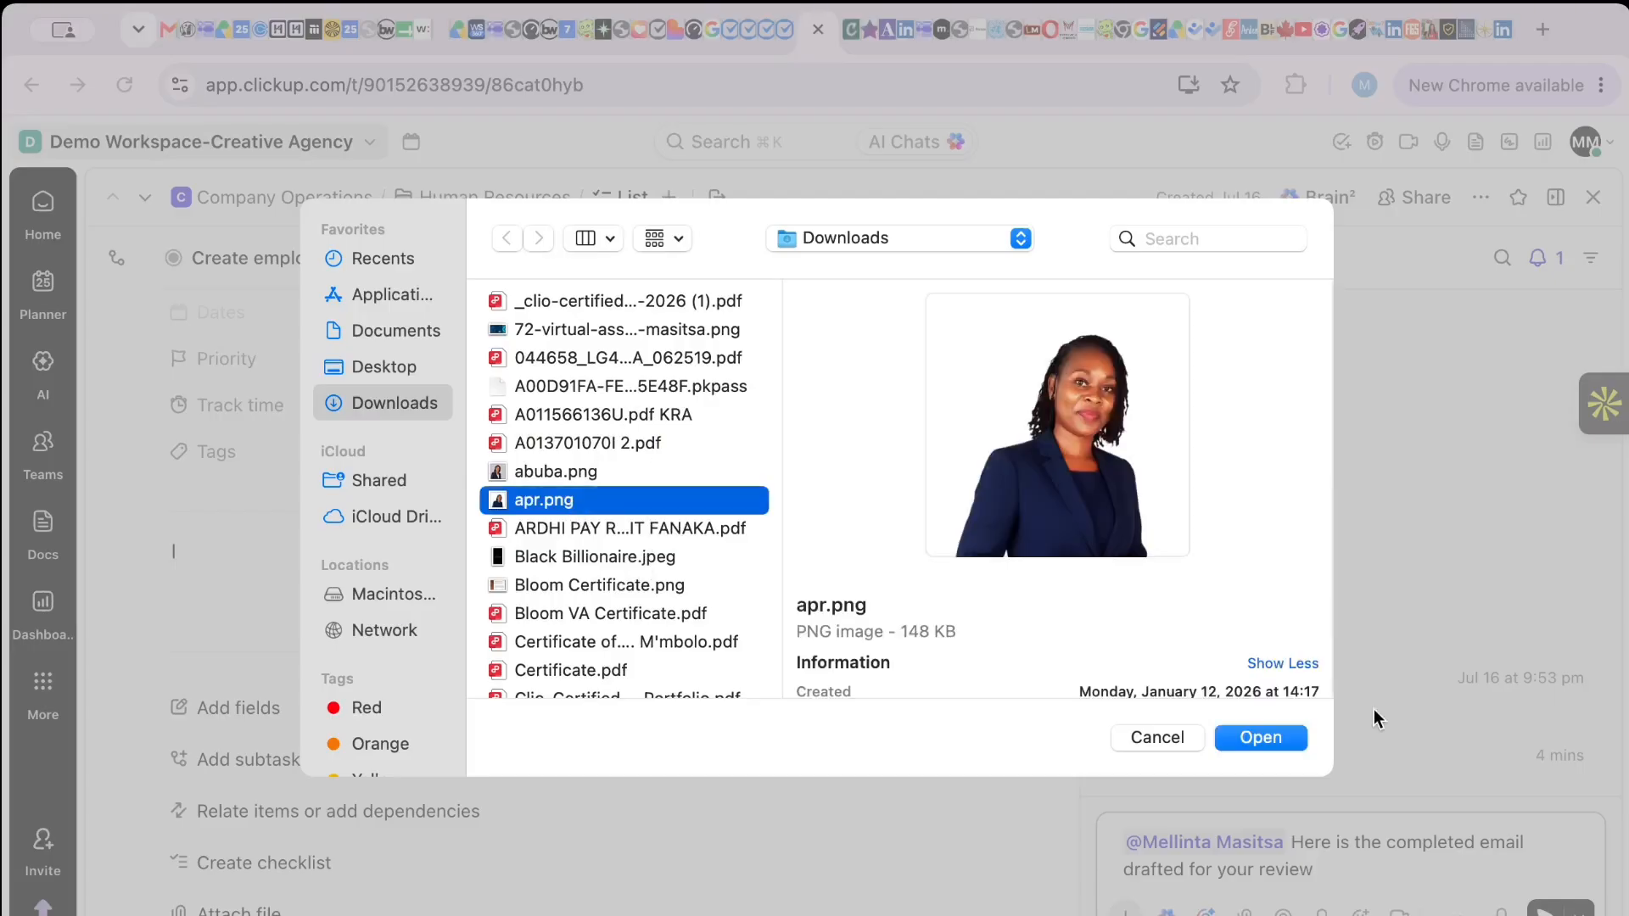
left_click(1259, 737)
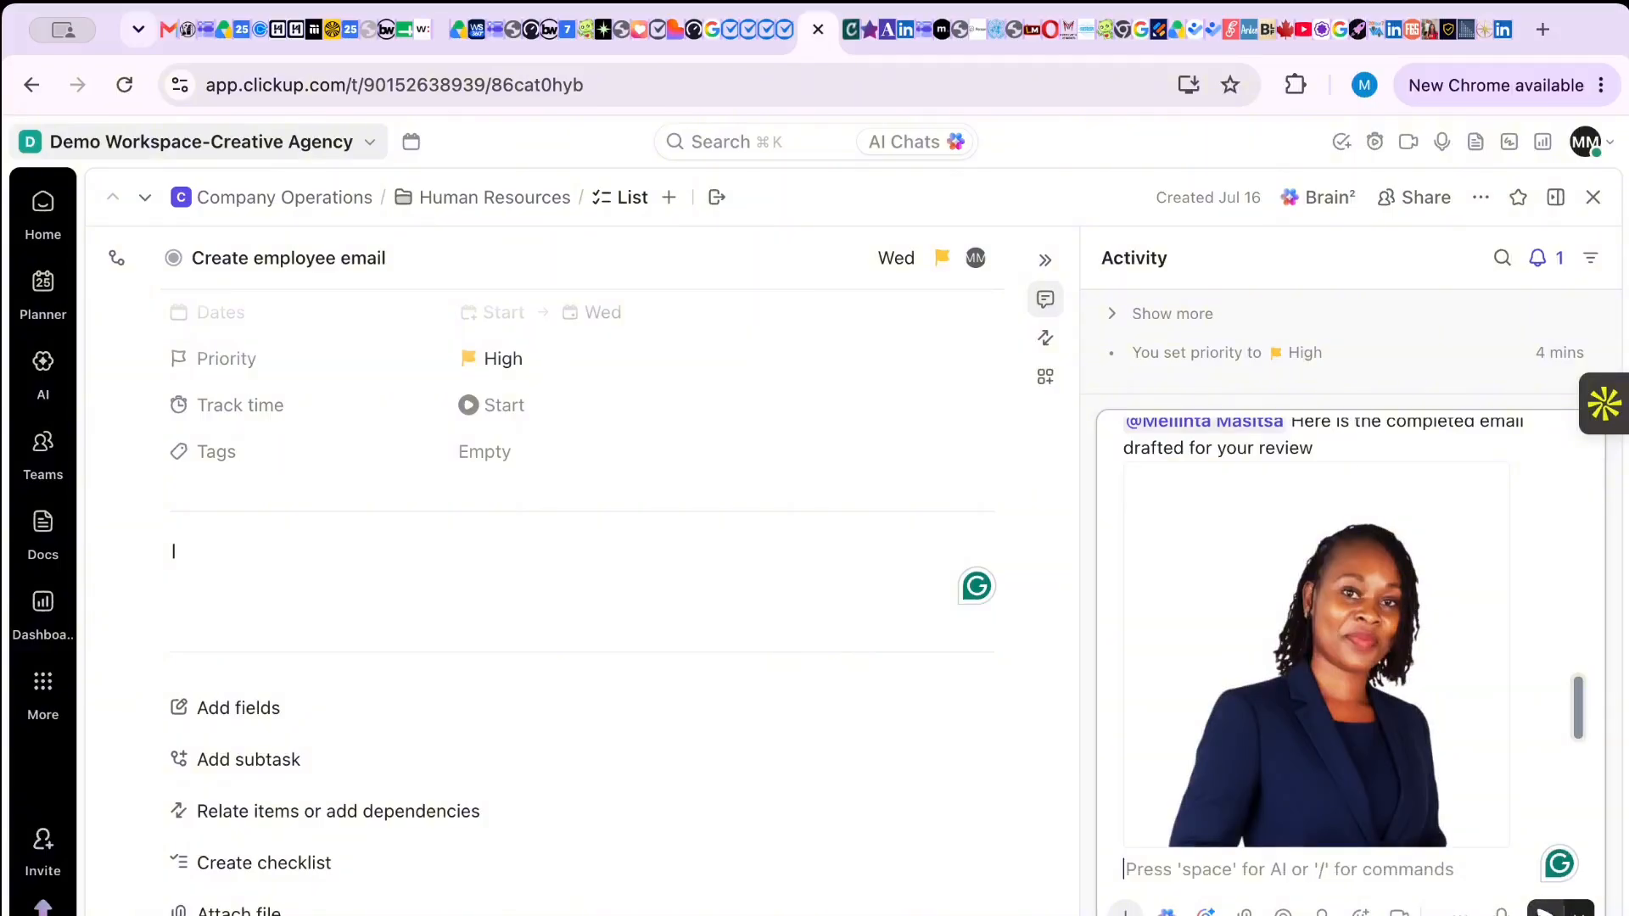
key("Return")
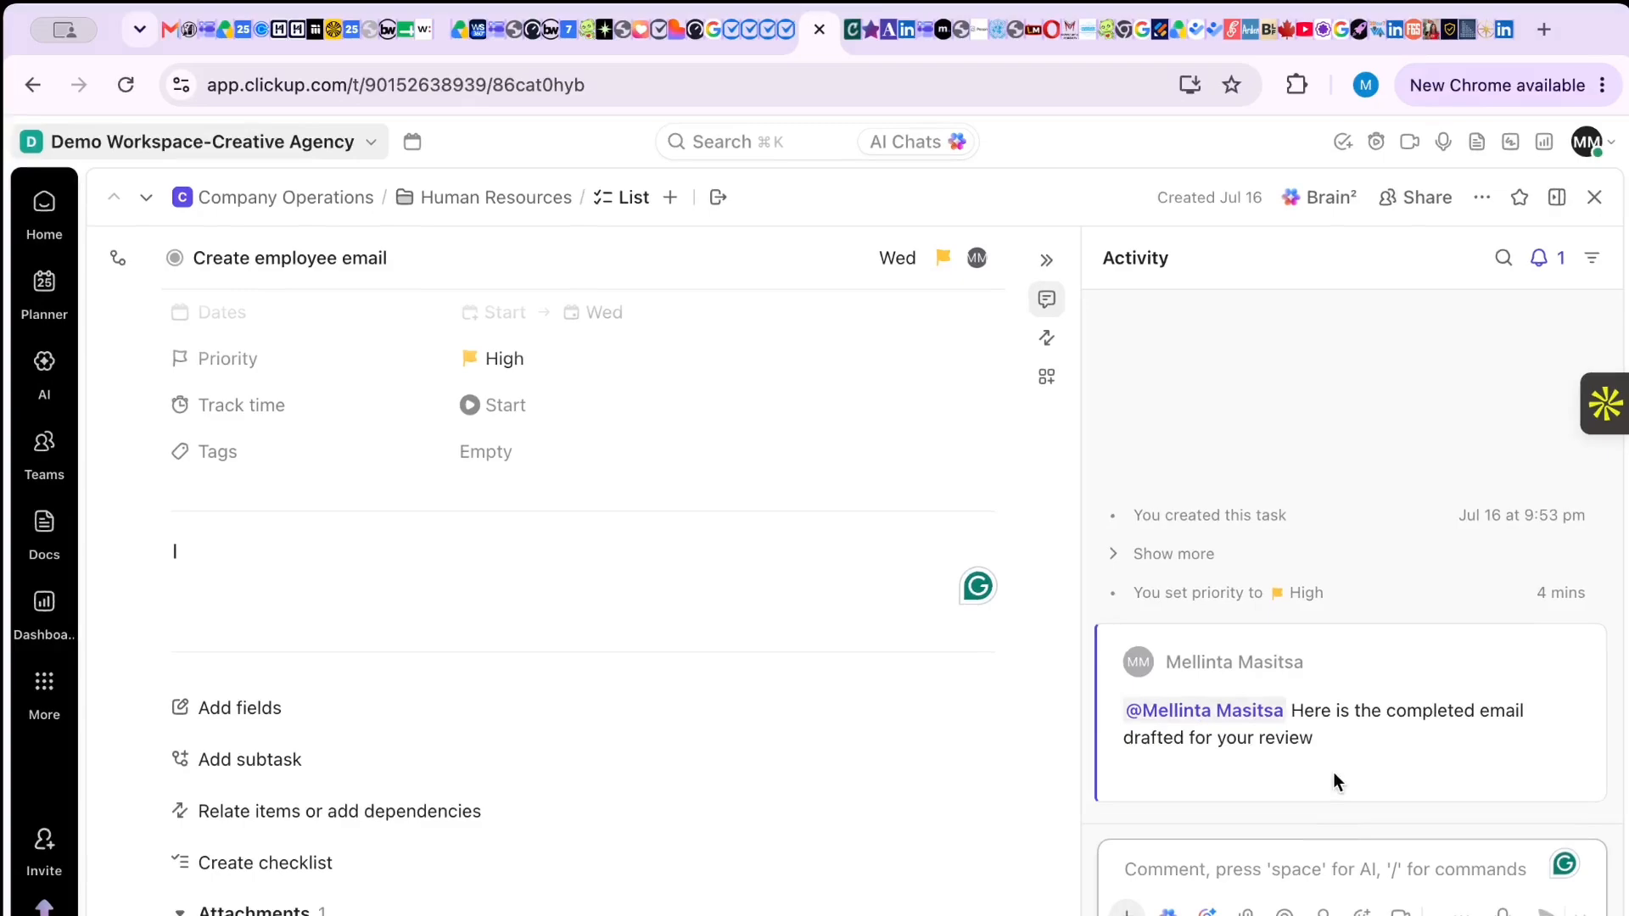
- Examine the posted comment and the attachments section of the "Create employee email" task
mouse_move(1307, 774)
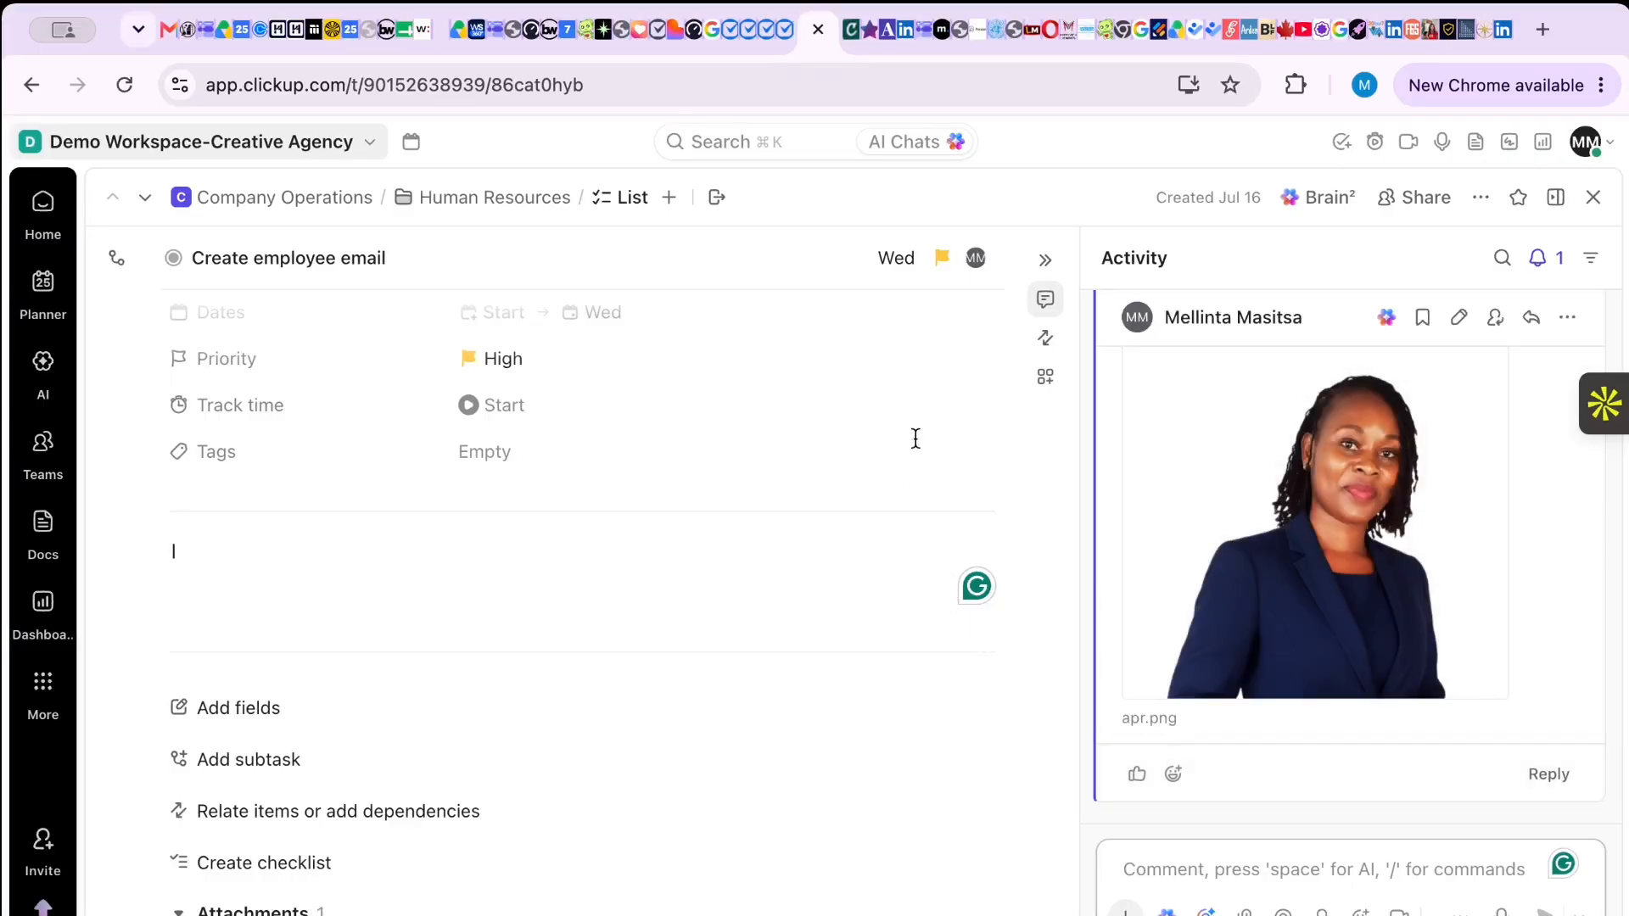
scroll(915, 439, "down", 2)
scroll(916, 439, "down", 4)
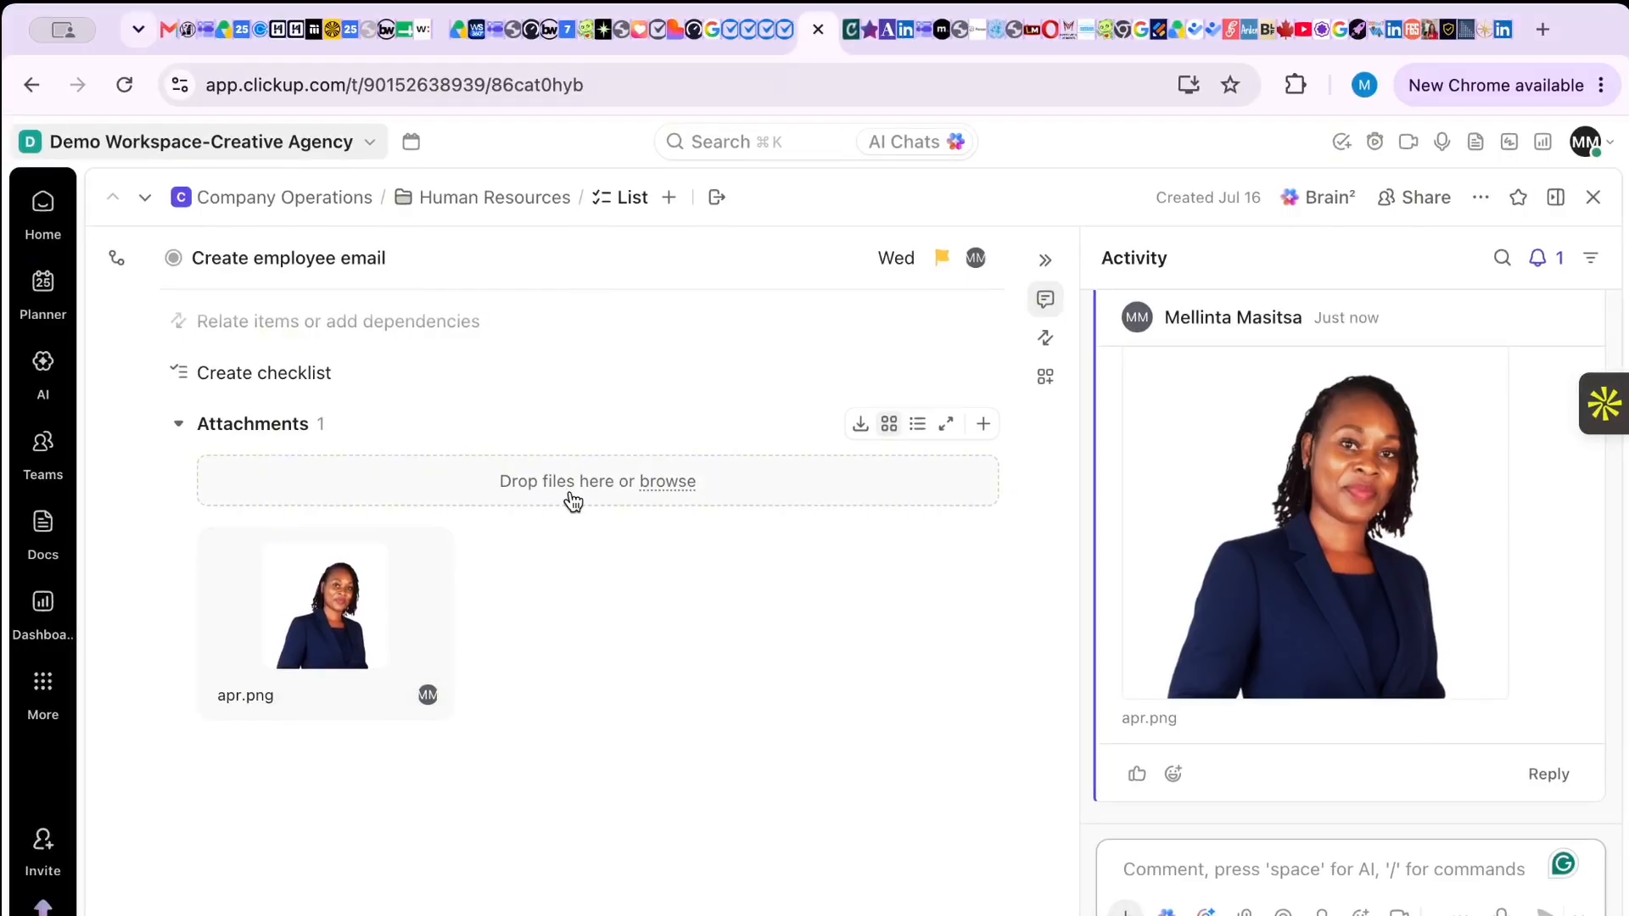
scroll(425, 426, "up", 1)
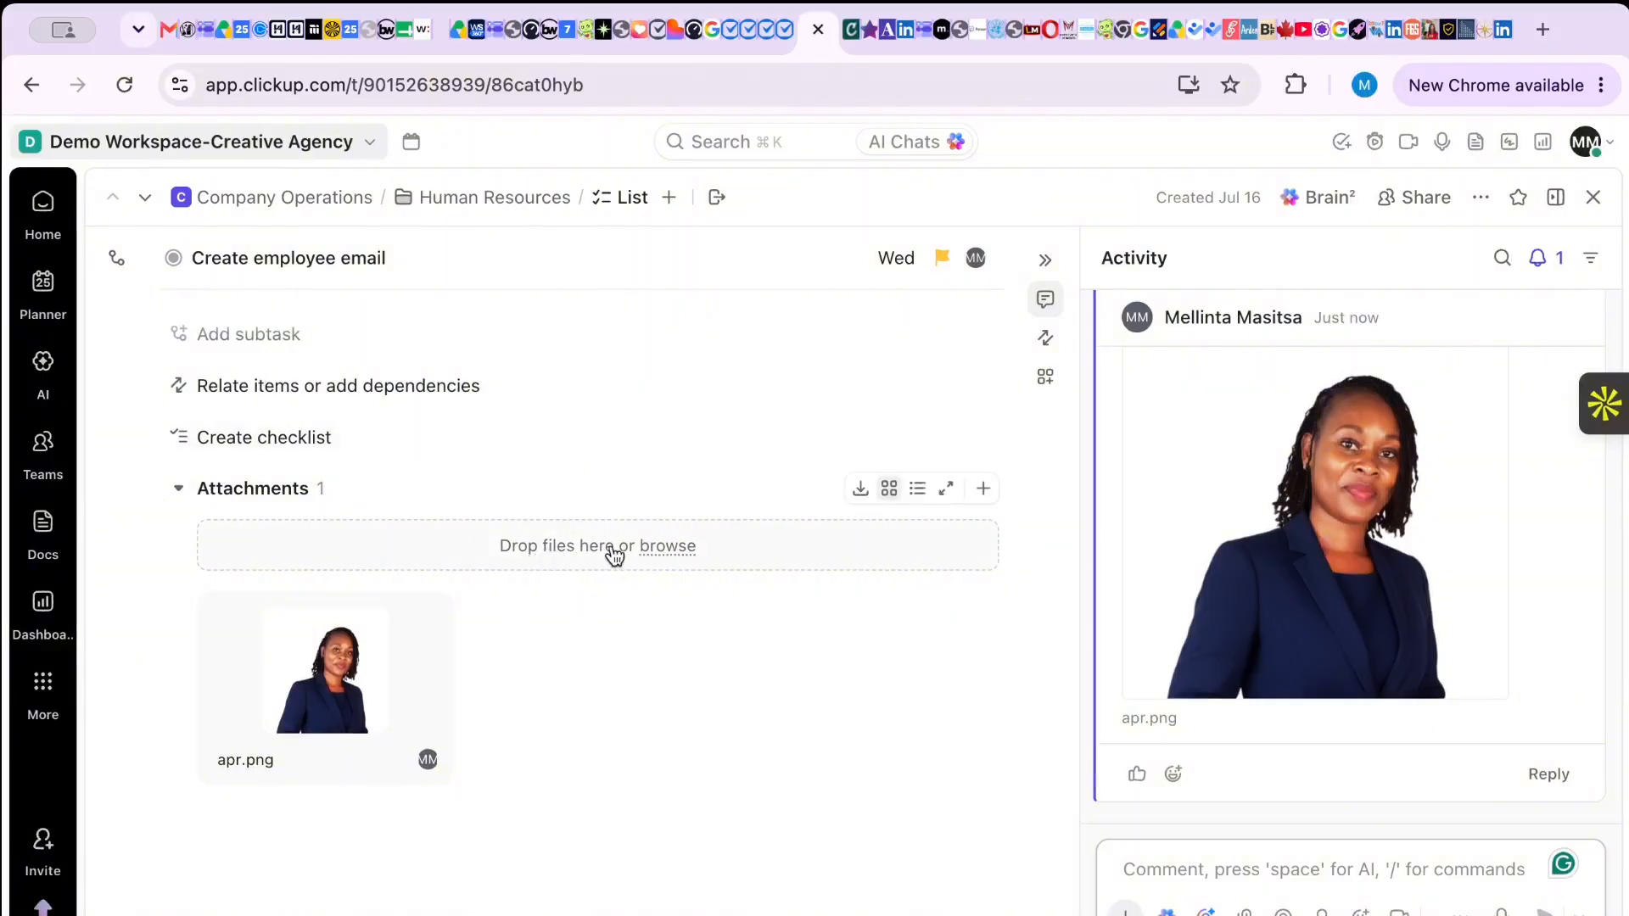
scroll(650, 492, "up", 1)
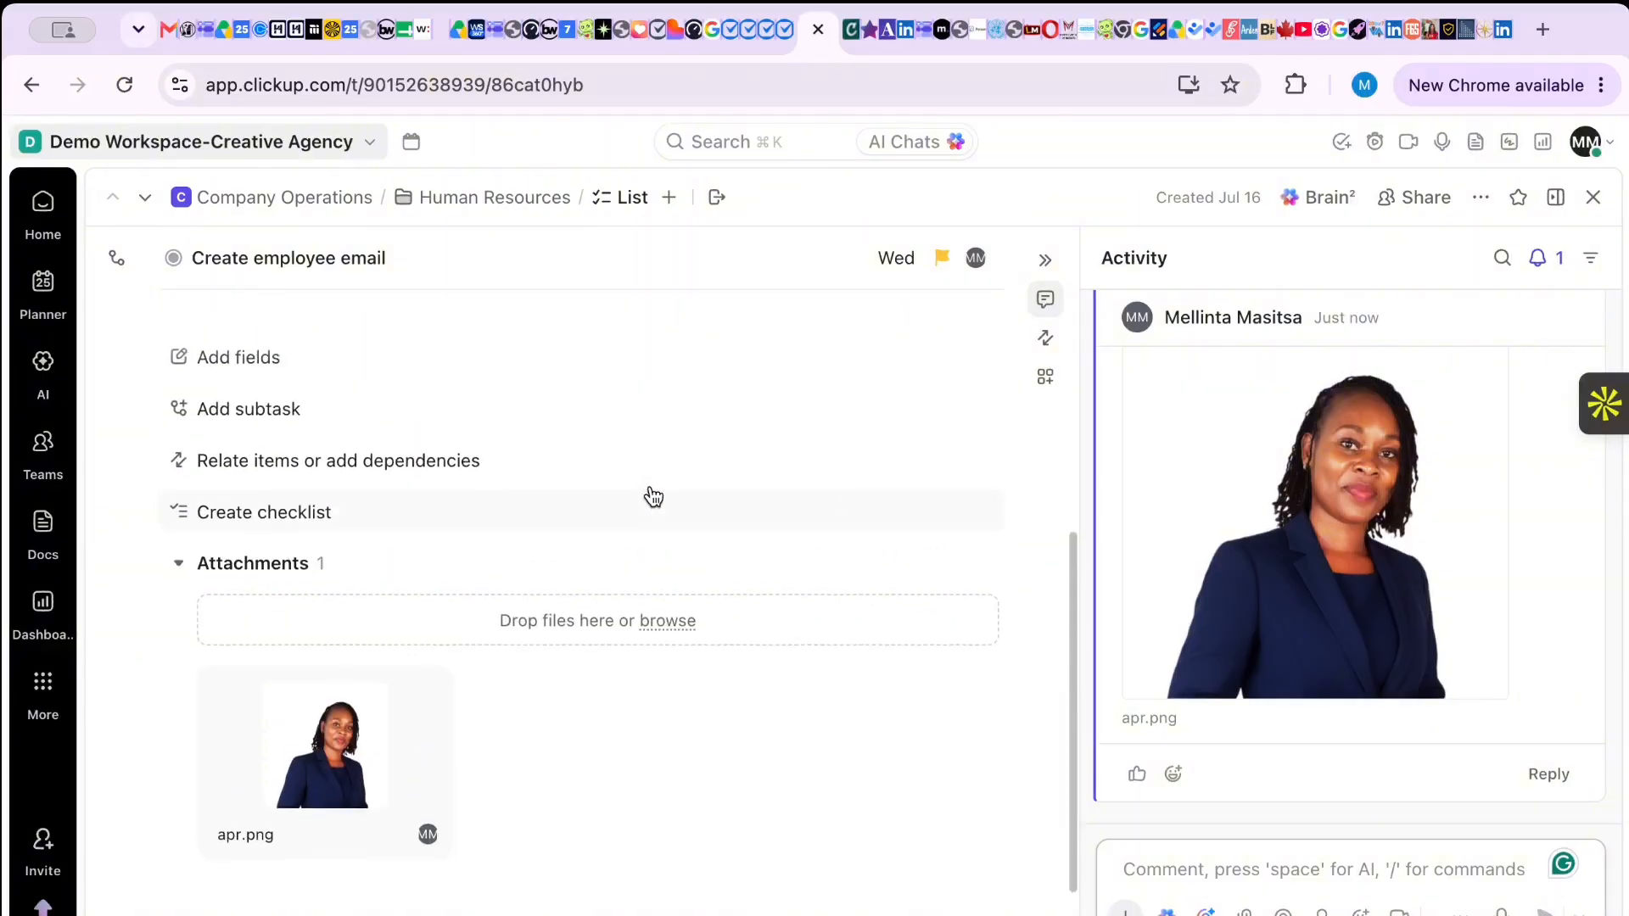
scroll(626, 604, "up", 4)
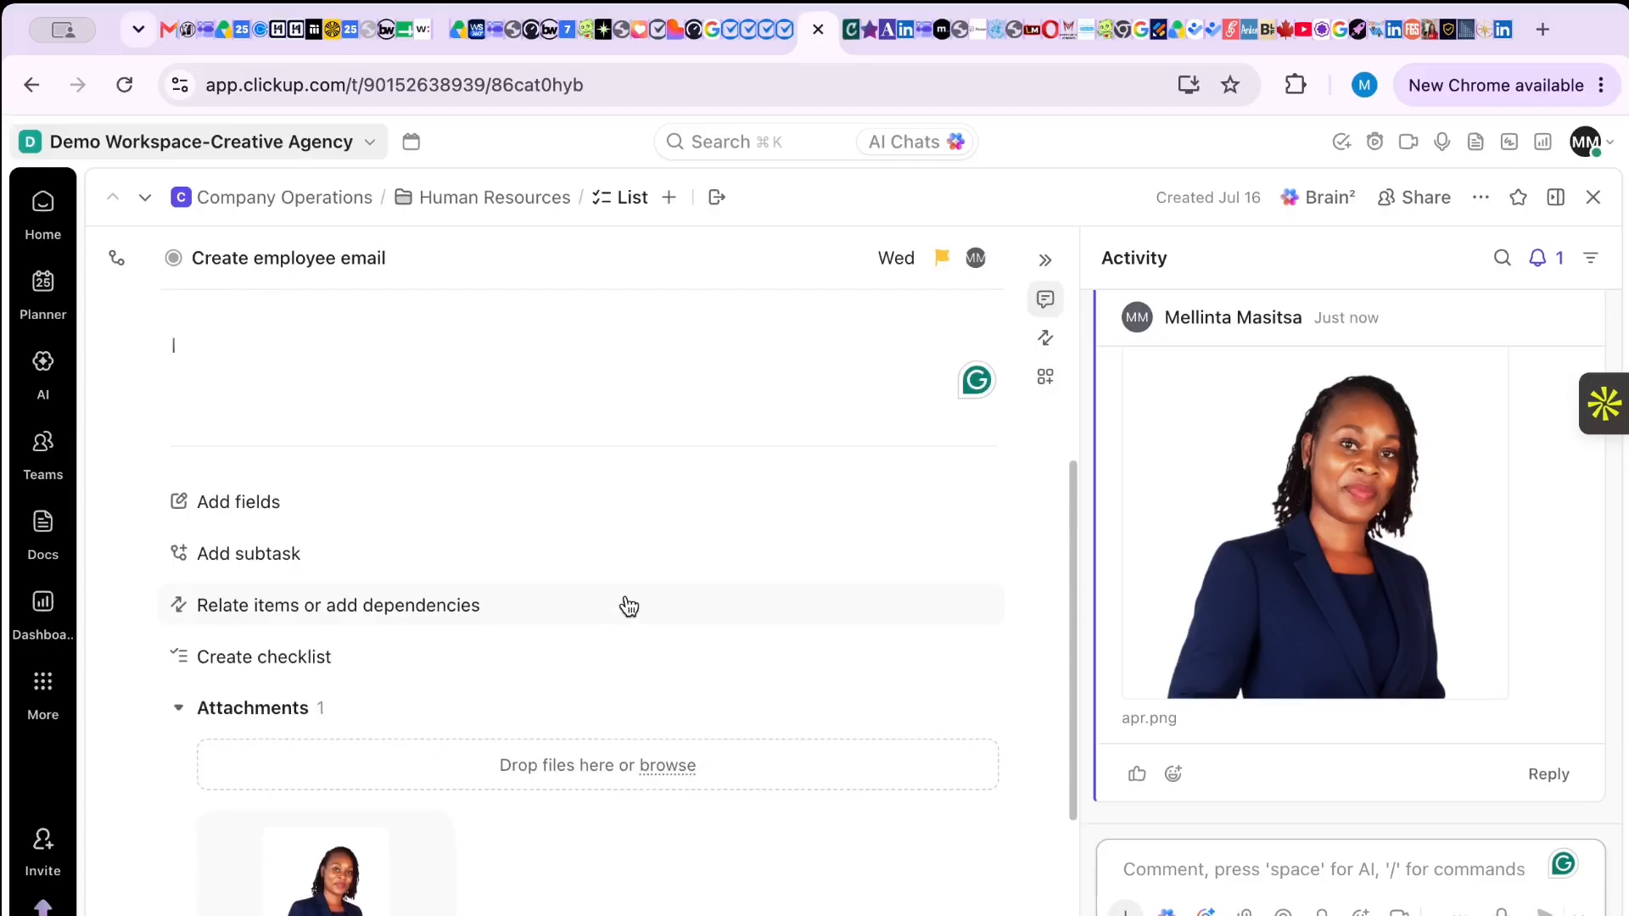
scroll(626, 596, "up", 1)
scroll(626, 608, "down", 5)
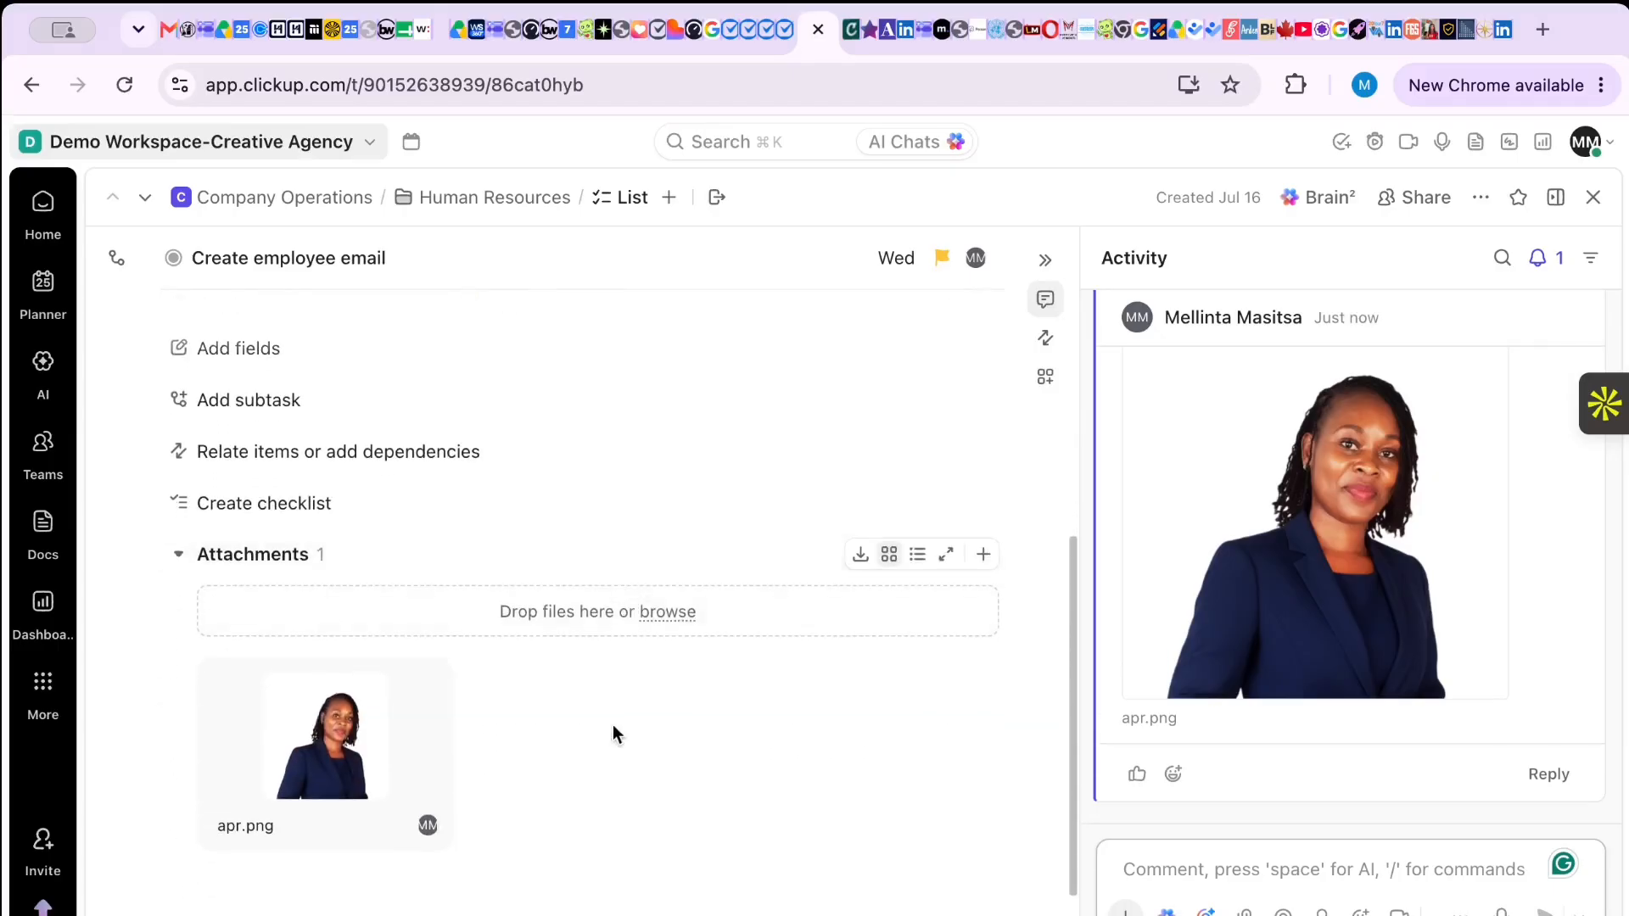
- Try to attach a file from Google Drive to the task, then dismiss the Unlimited plan offer
left_click(666, 615)
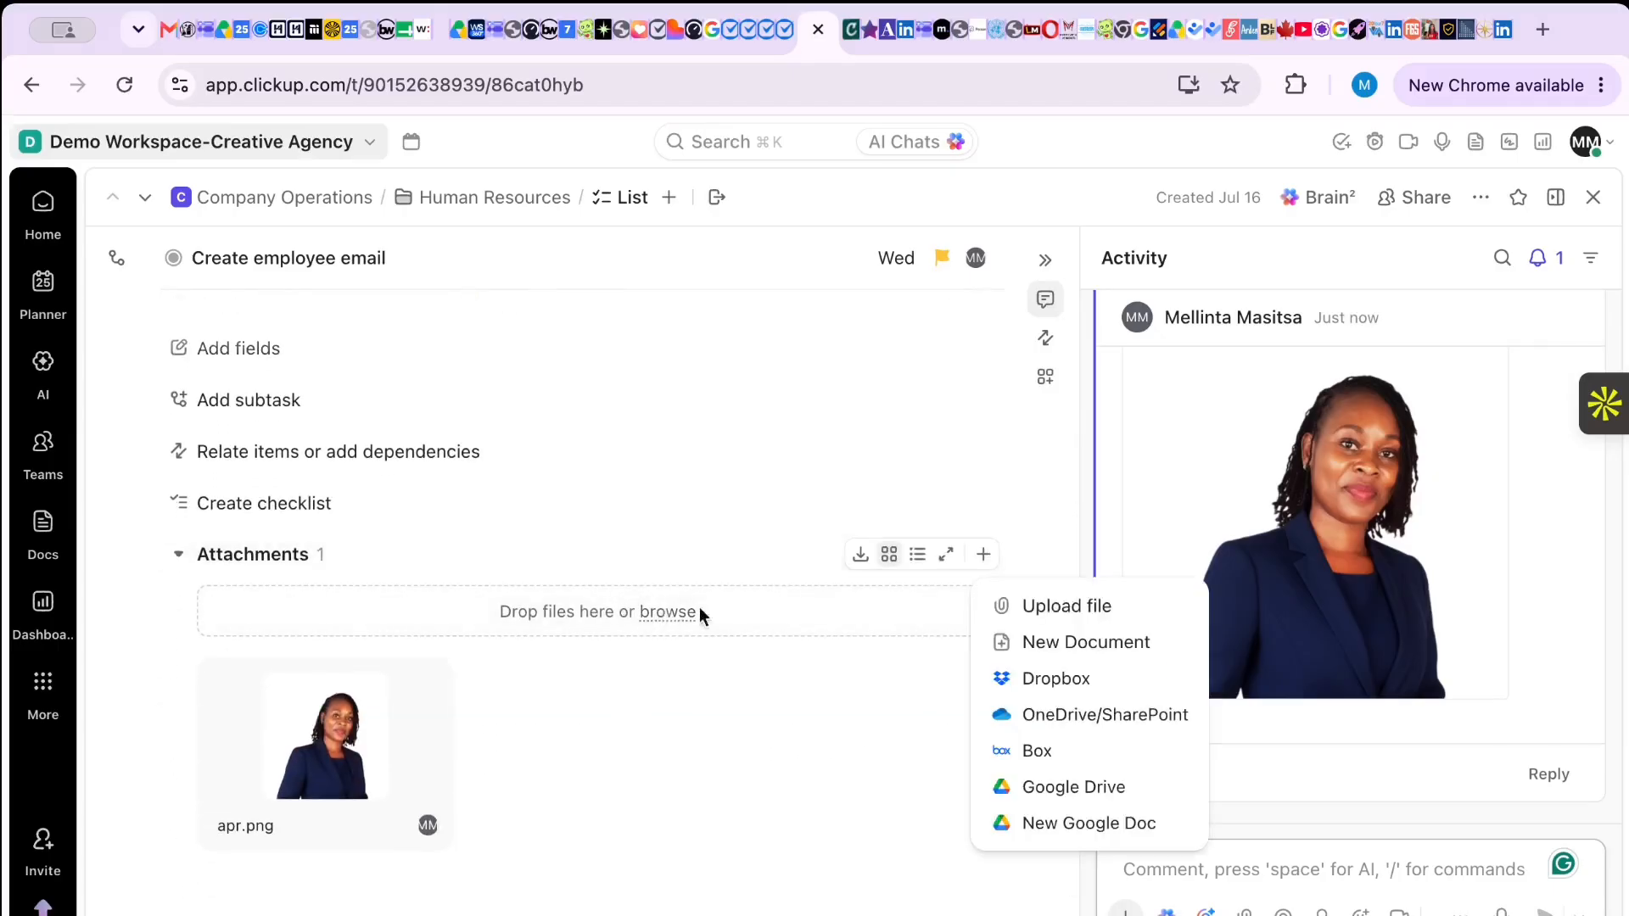
left_click(1060, 796)
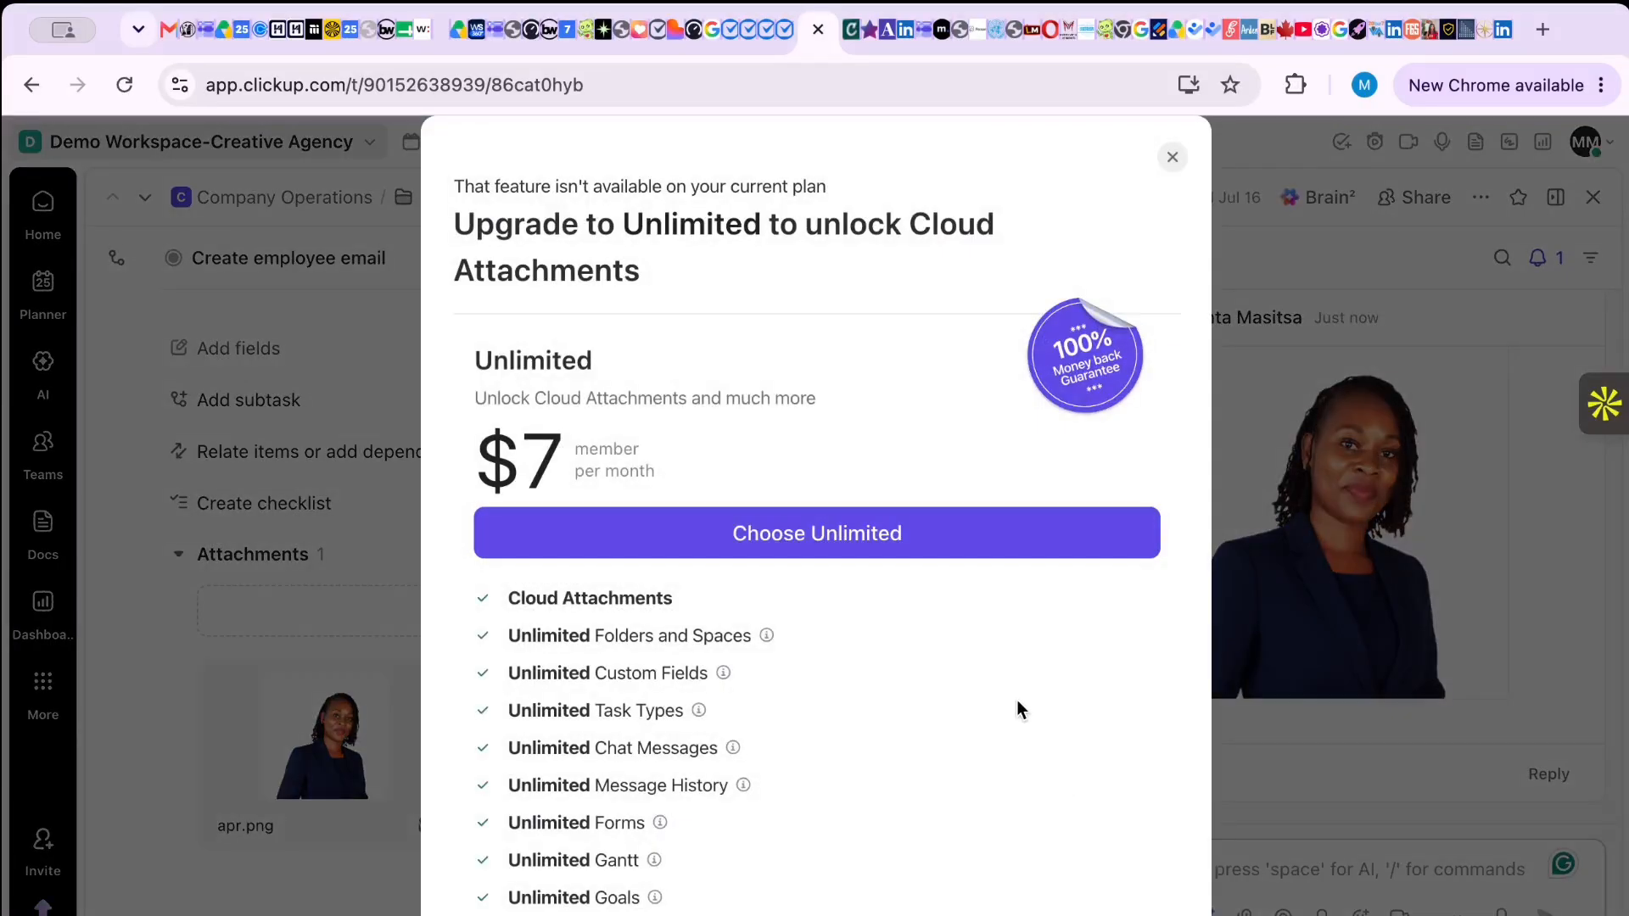
scroll(750, 572, "down", 3)
scroll(750, 570, "up", 4)
left_click(1173, 161)
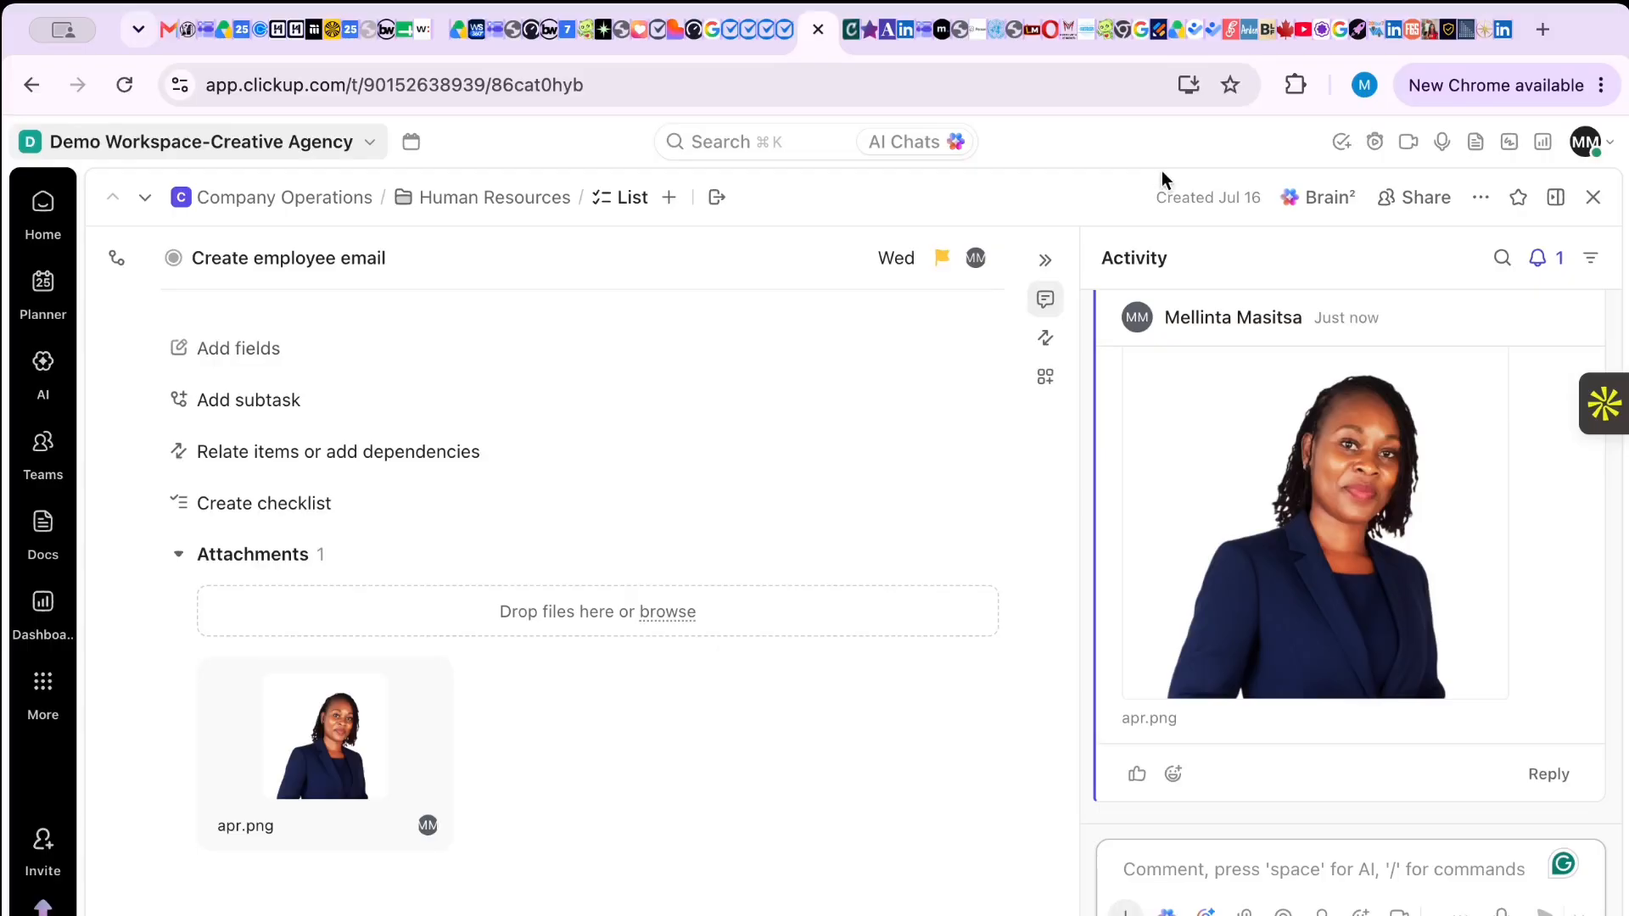
- Attach Legal Virtual Assistant Portfolio.pdf from the Downloads folder to the "Create employee email" task
left_click(654, 613)
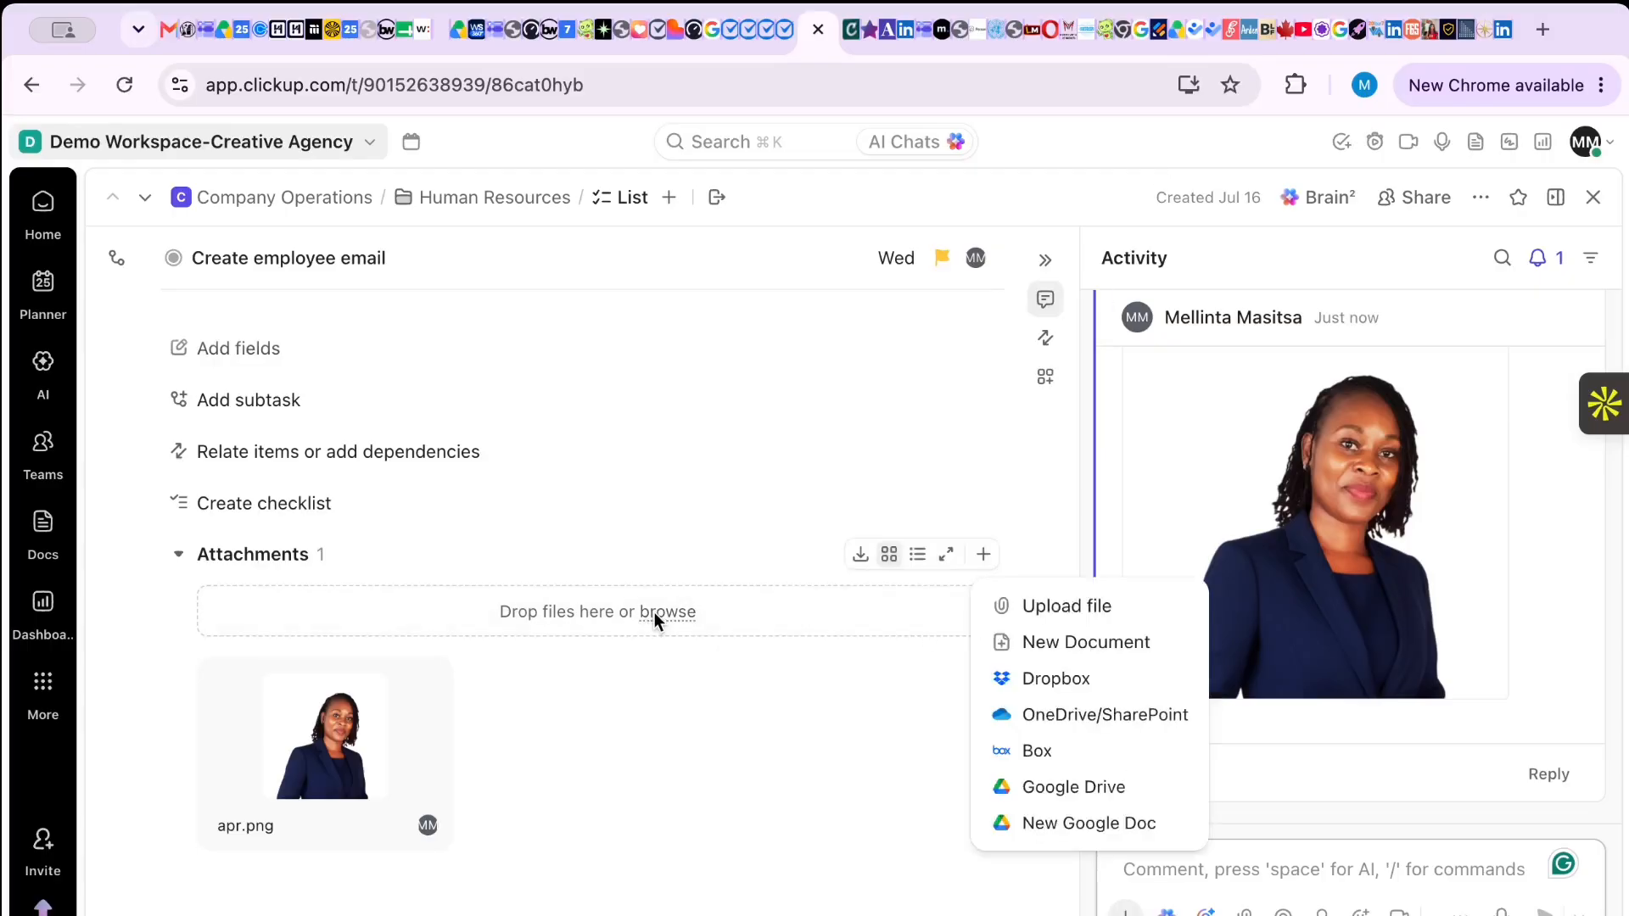
left_click(1054, 615)
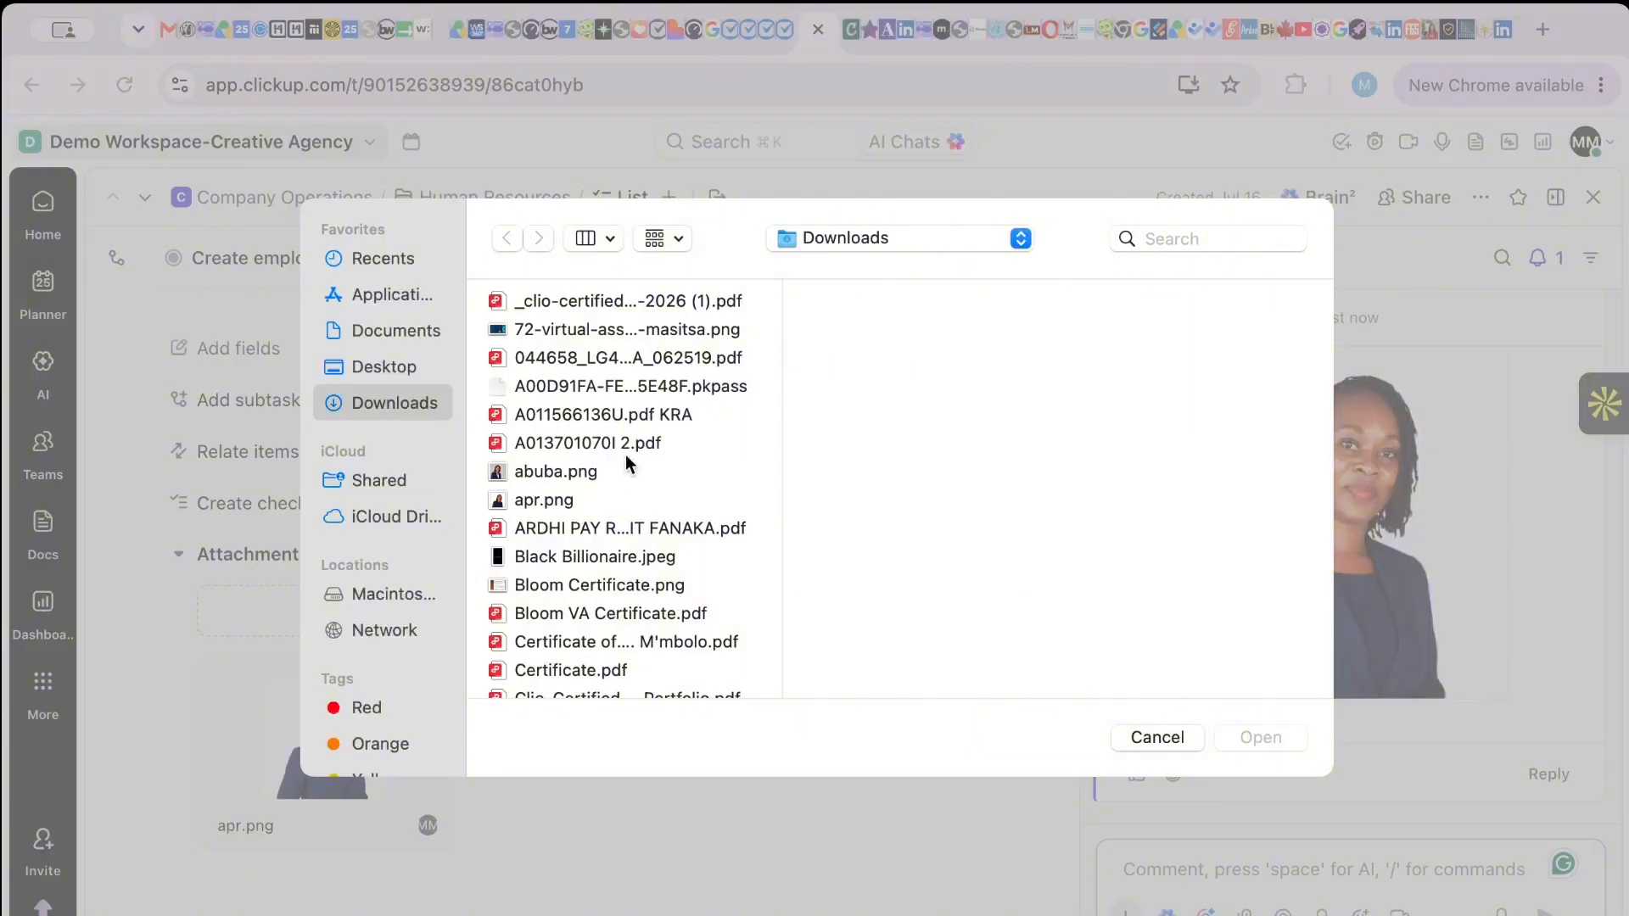
scroll(625, 459, "down", 5)
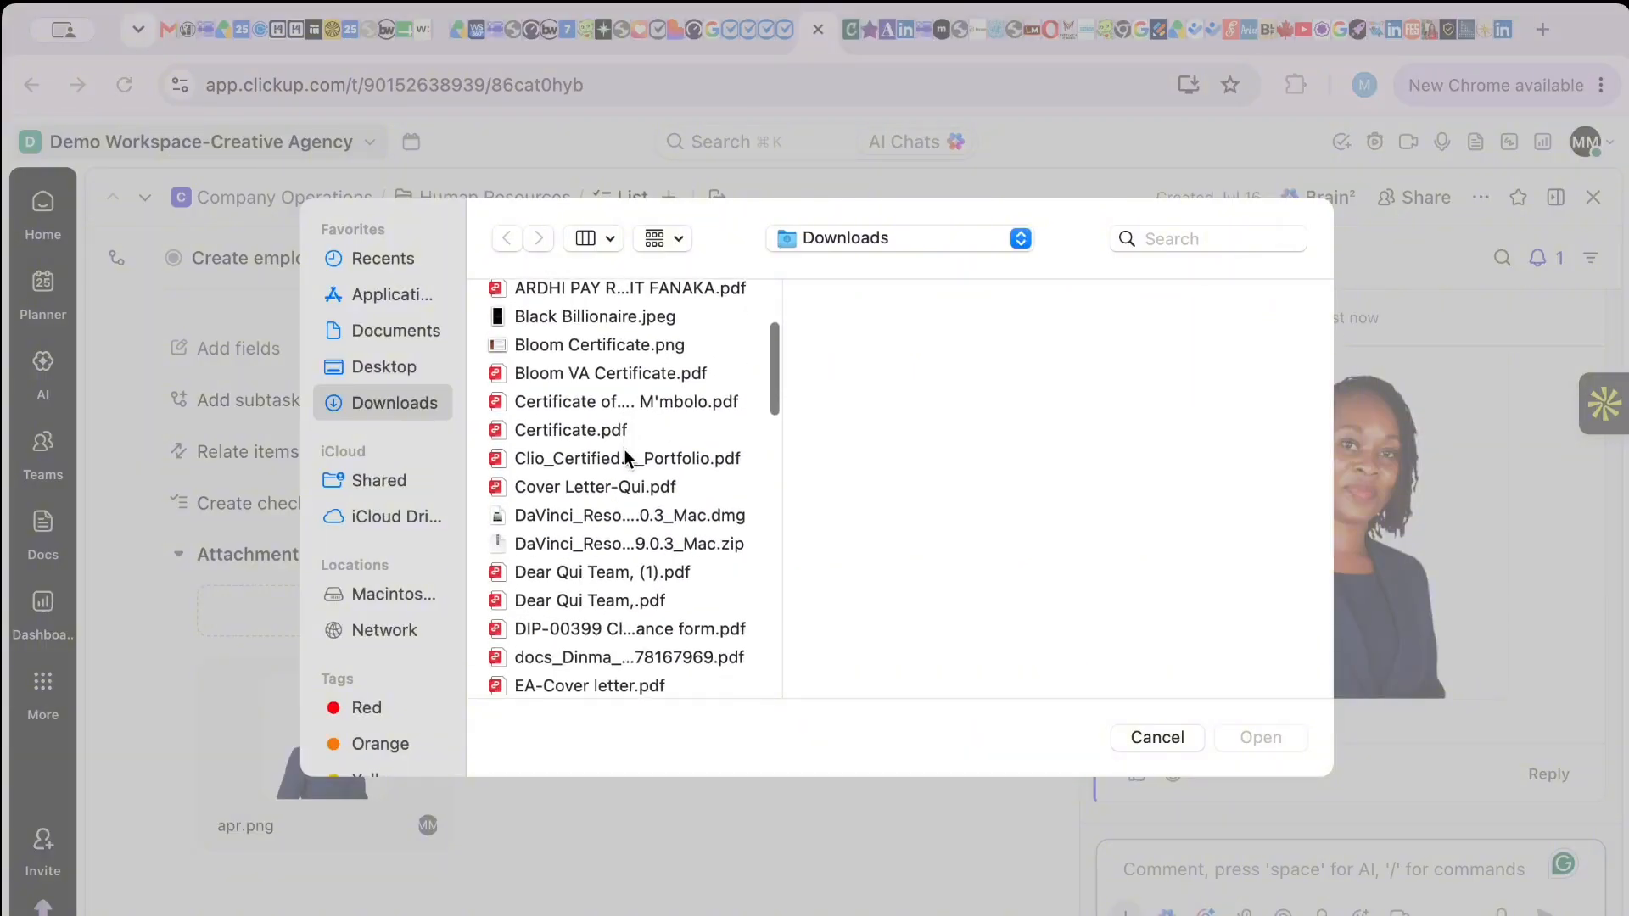
scroll(624, 450, "down", 4)
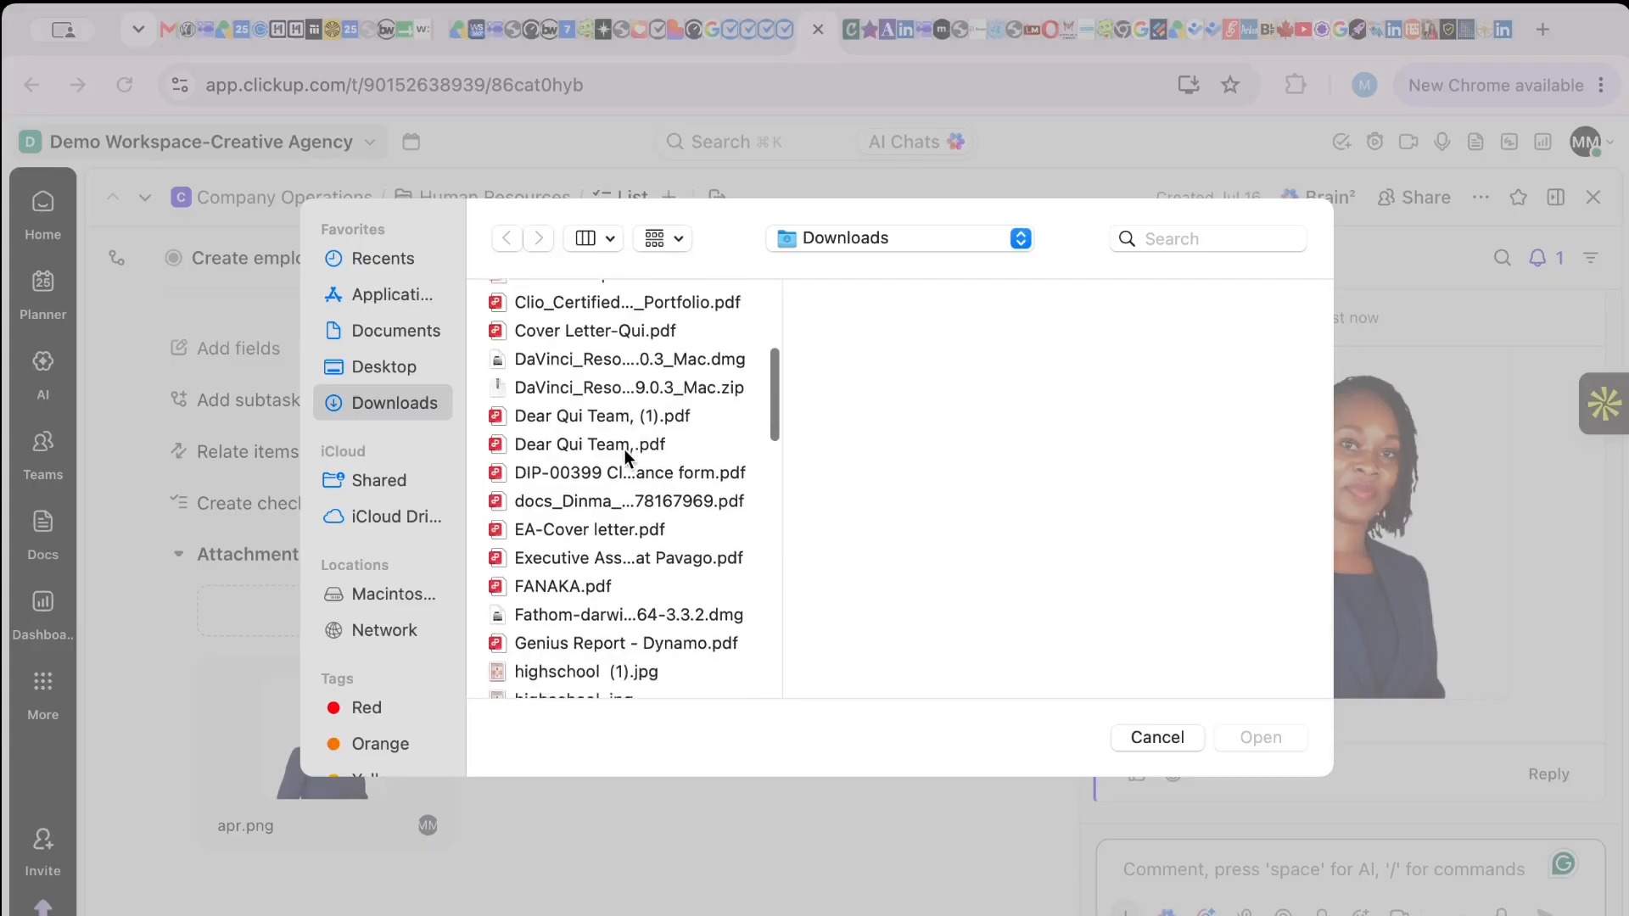
scroll(624, 450, "down", 6)
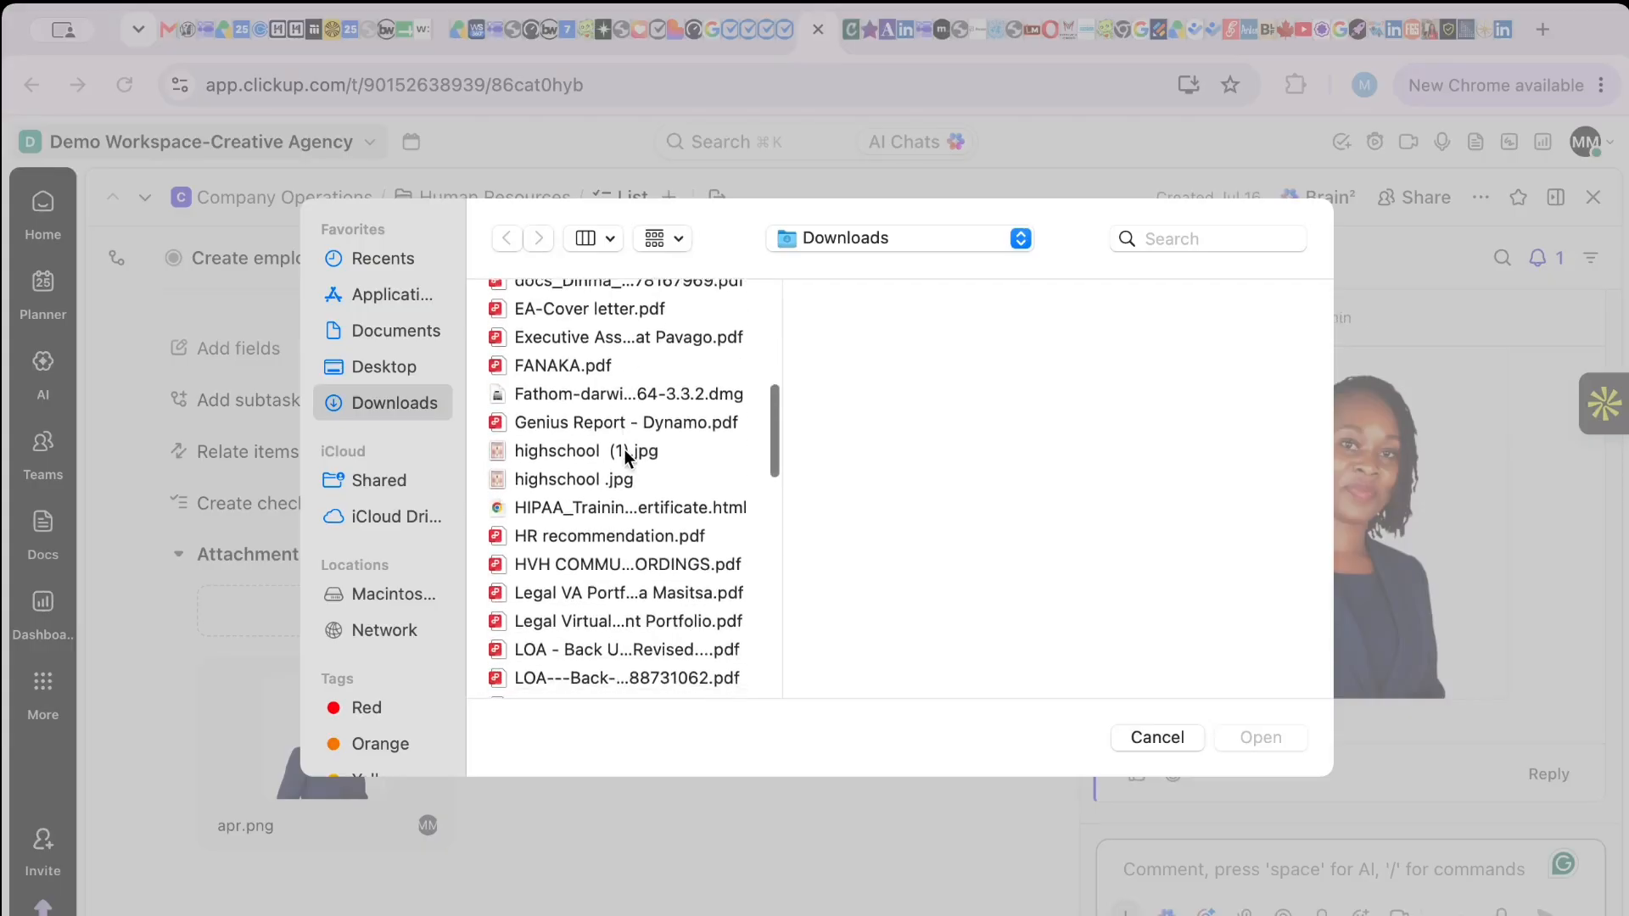
scroll(624, 450, "down", 7)
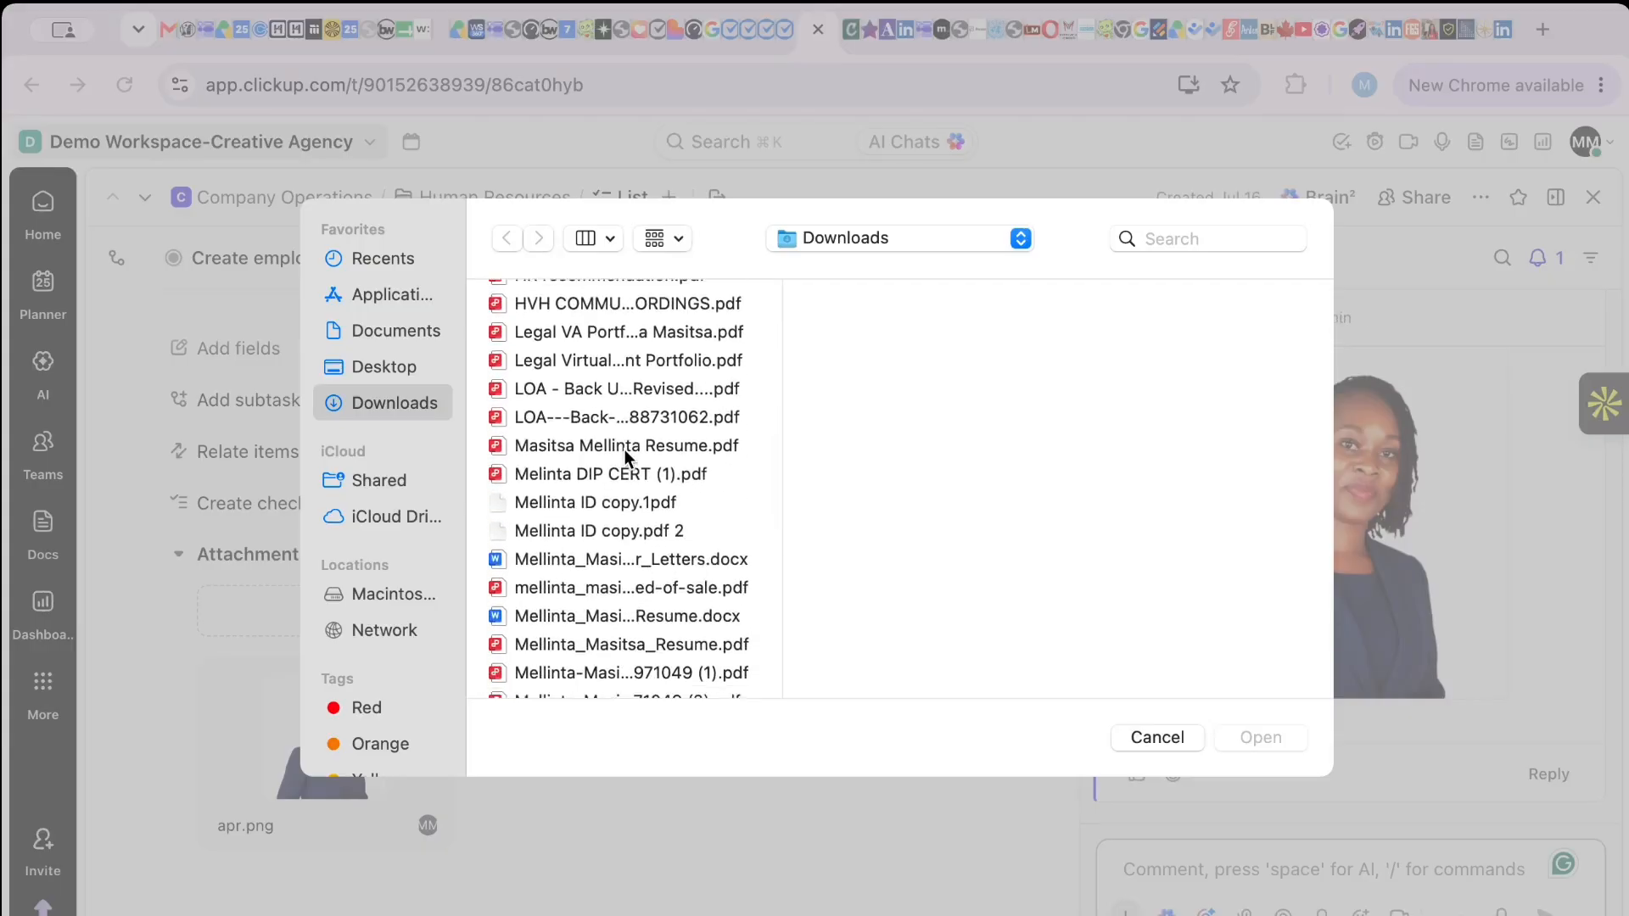
scroll(625, 450, "down", 1)
left_click(635, 341)
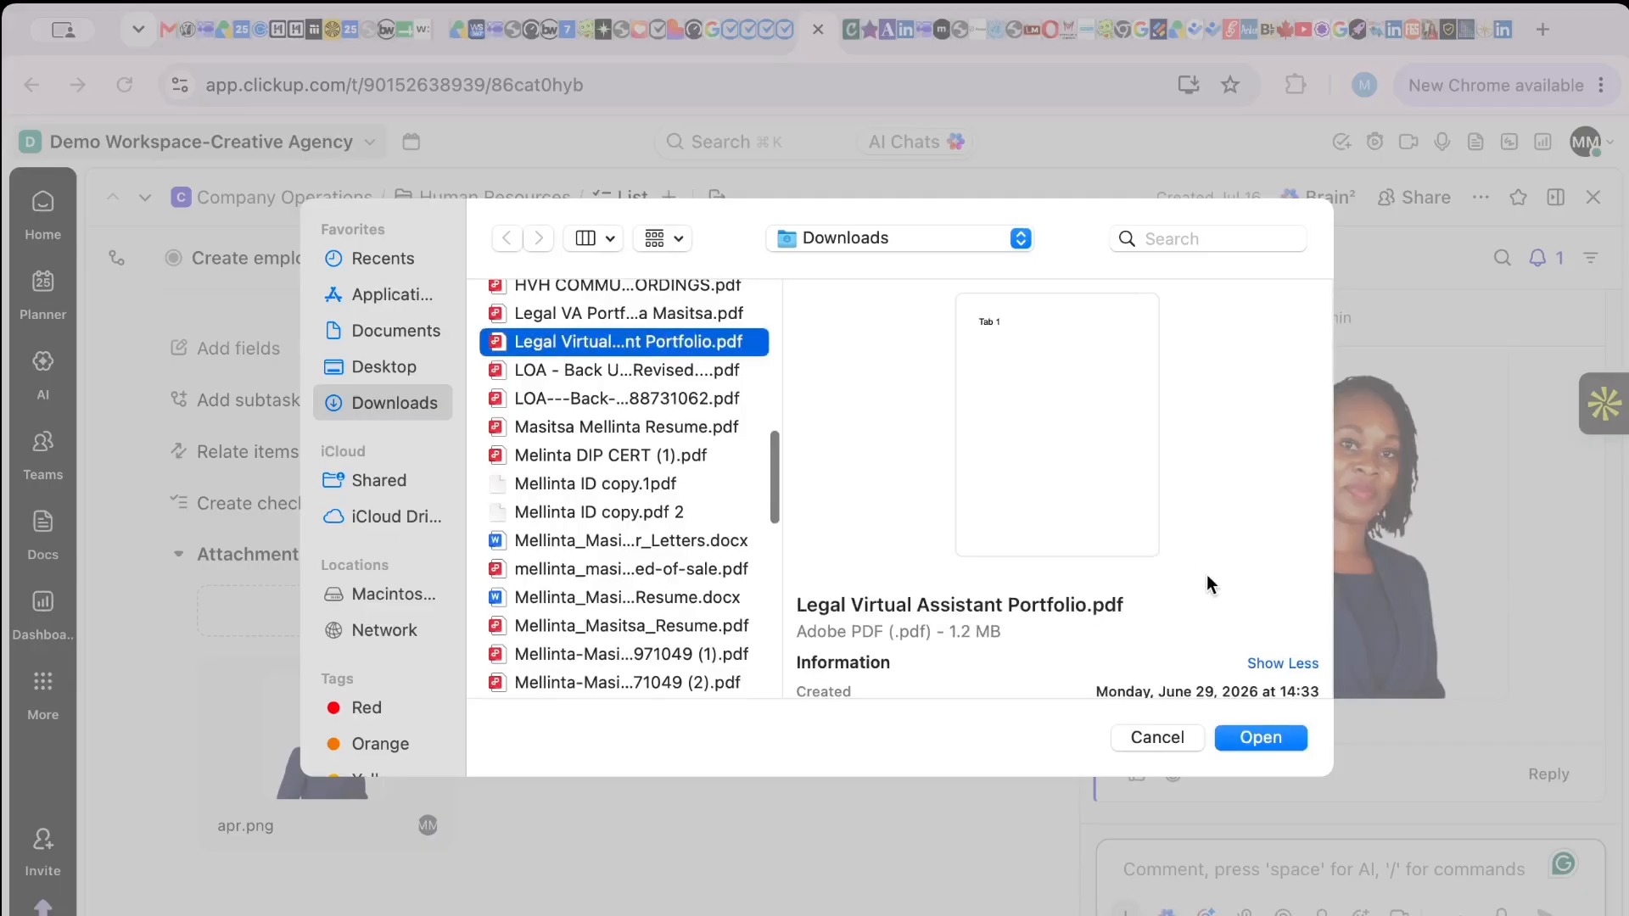
left_click(1261, 737)
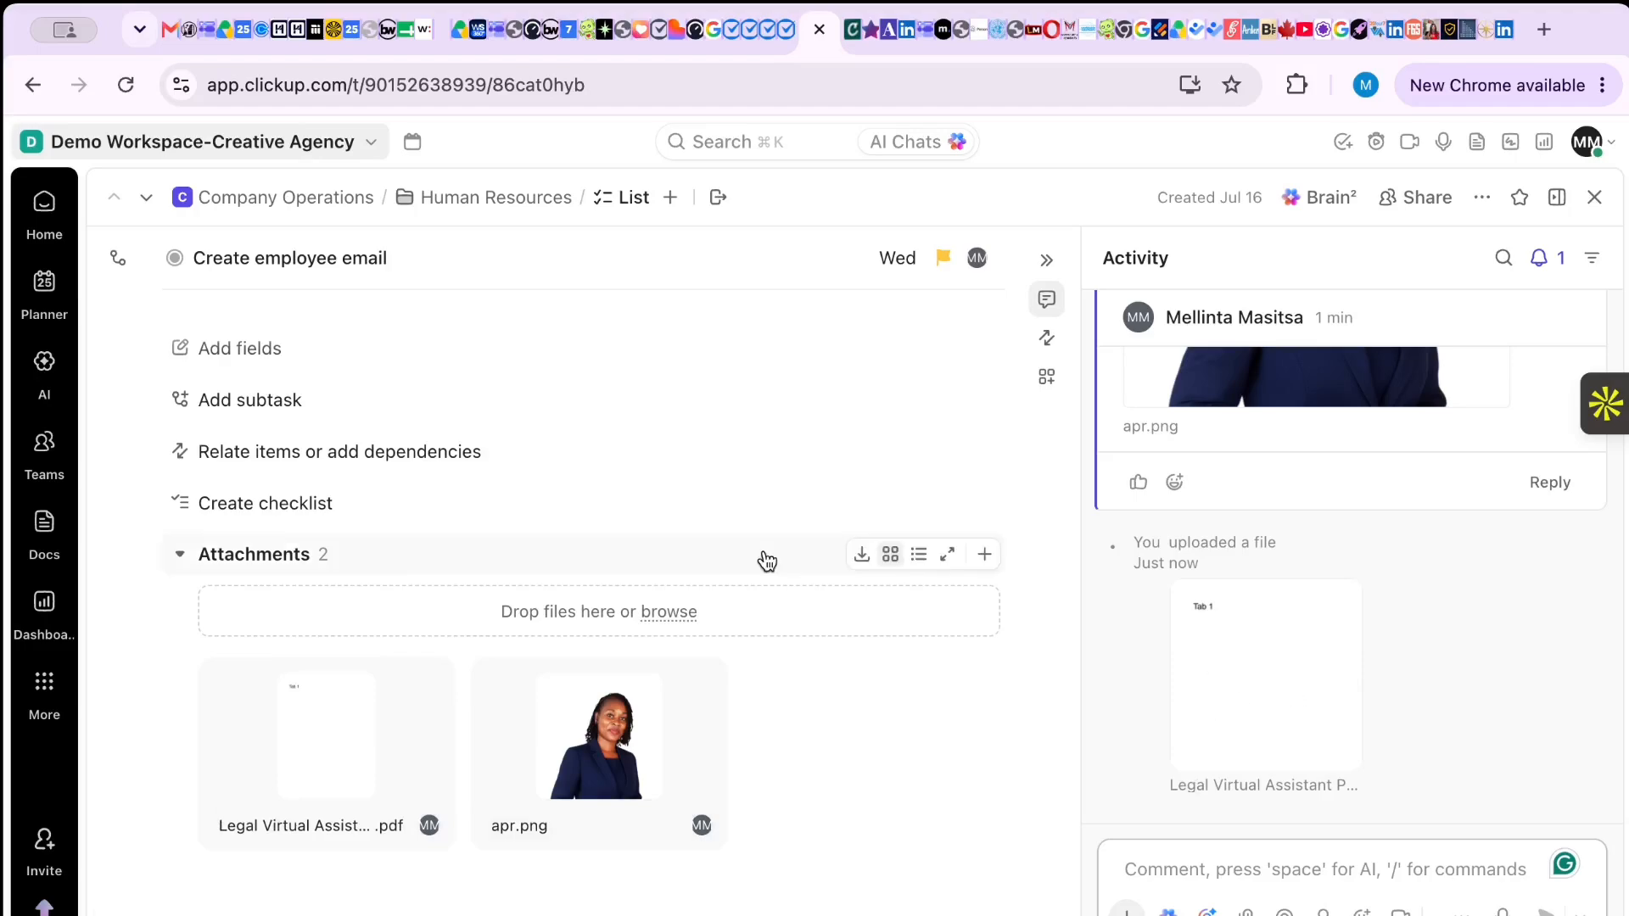
- Check the task types available for "Create employee email", then return to the Human Resources list
scroll(763, 559, "up", 10)
scroll(626, 456, "up", 2)
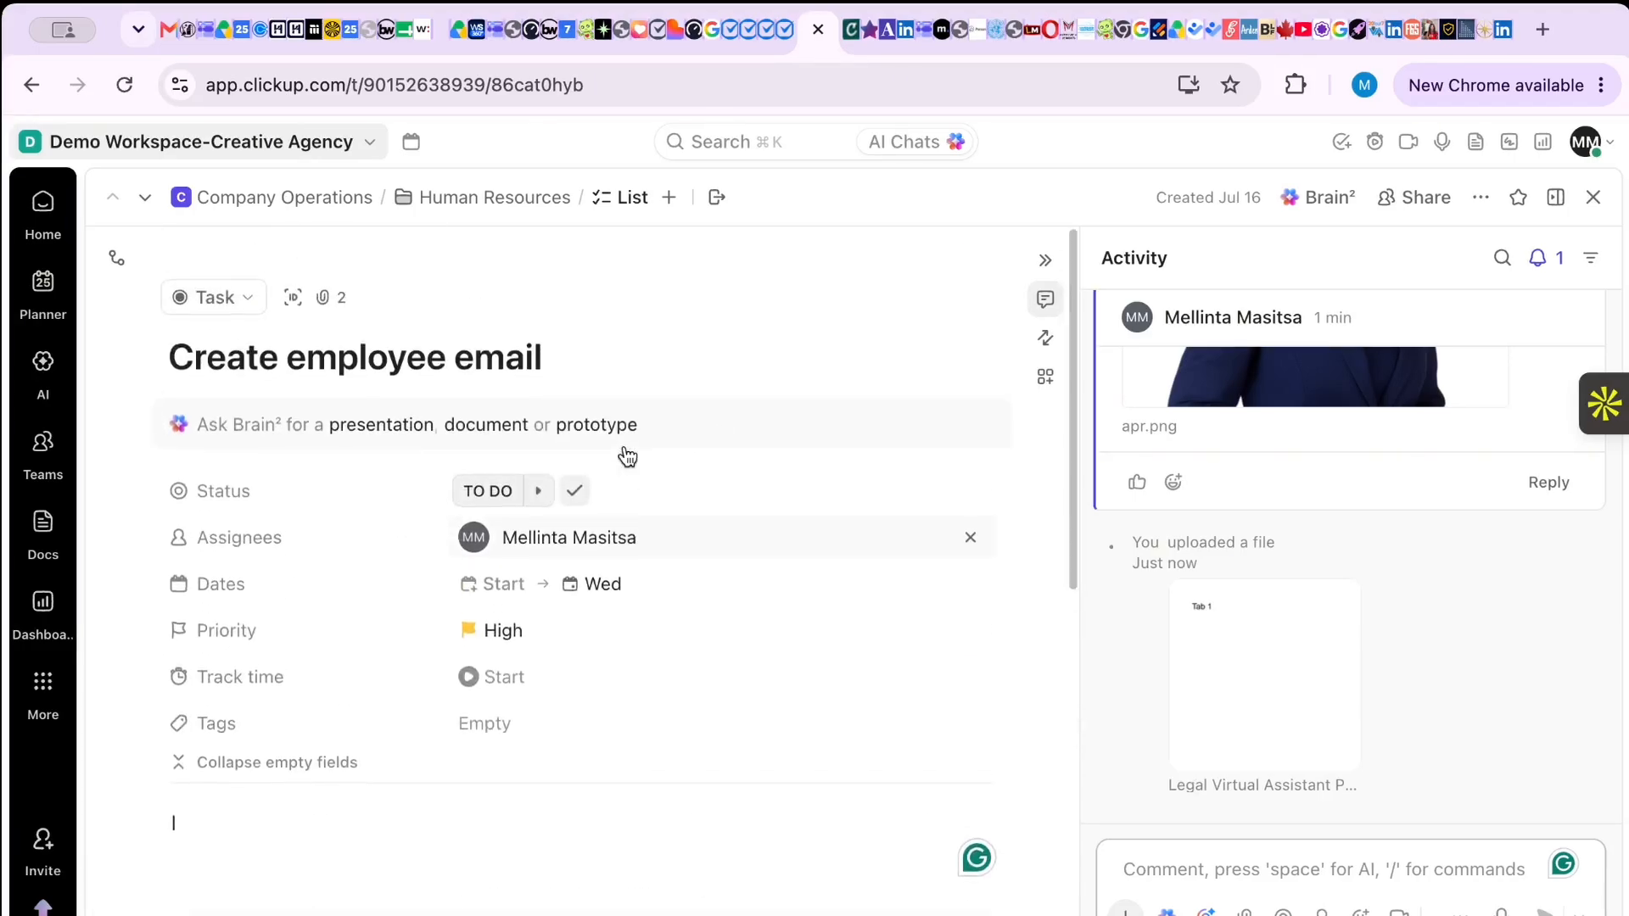
left_click(249, 290)
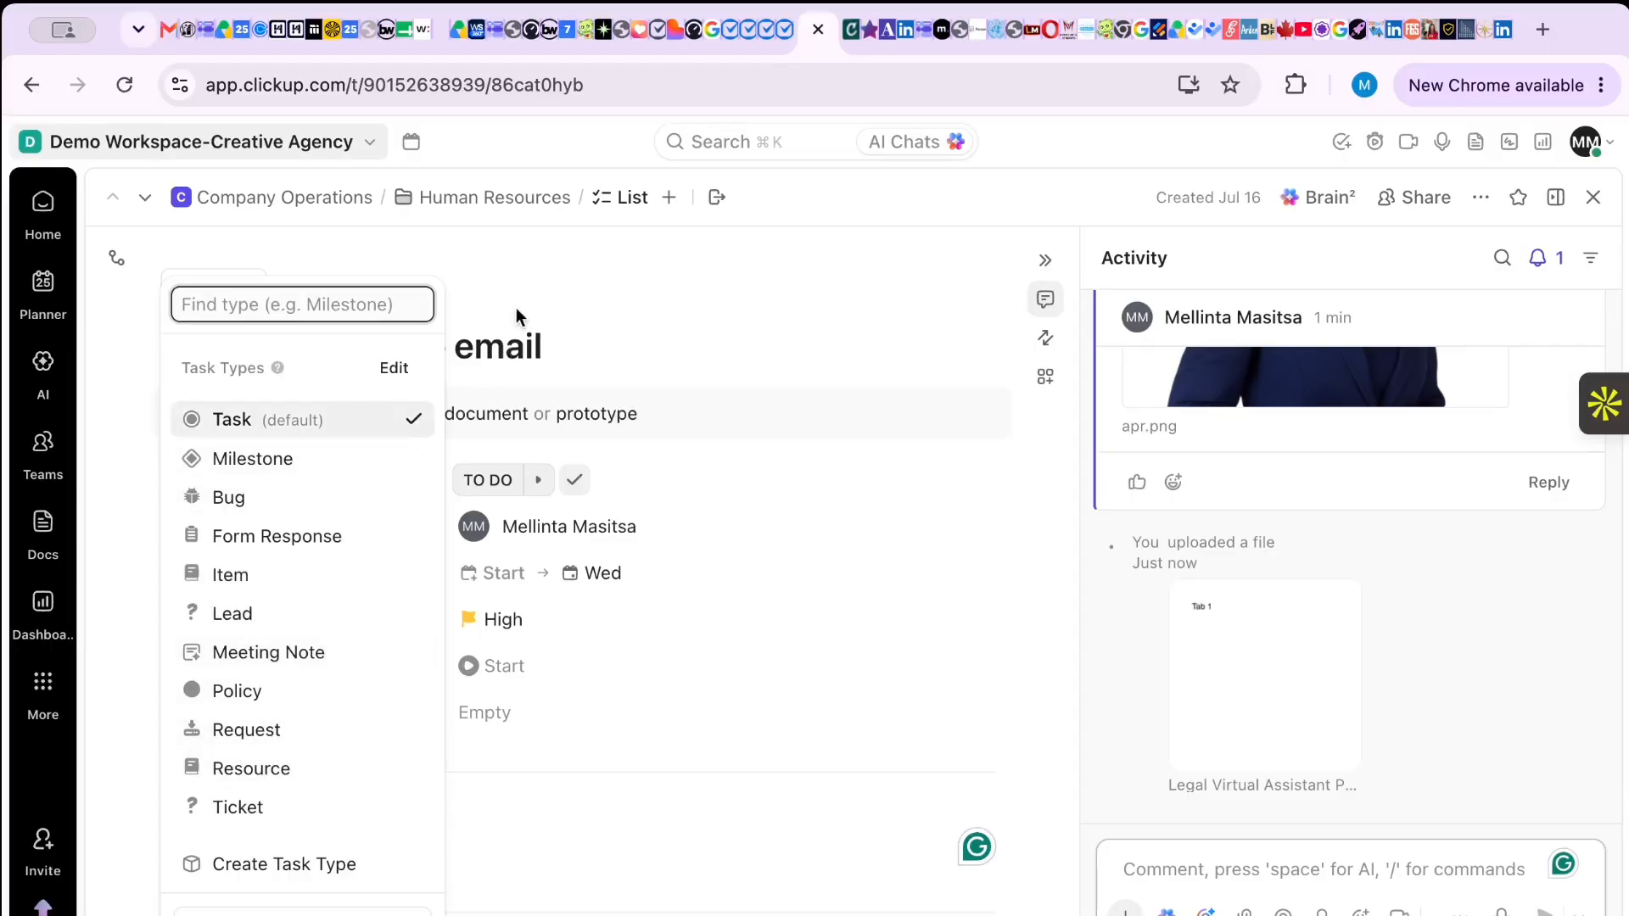
left_click(553, 255)
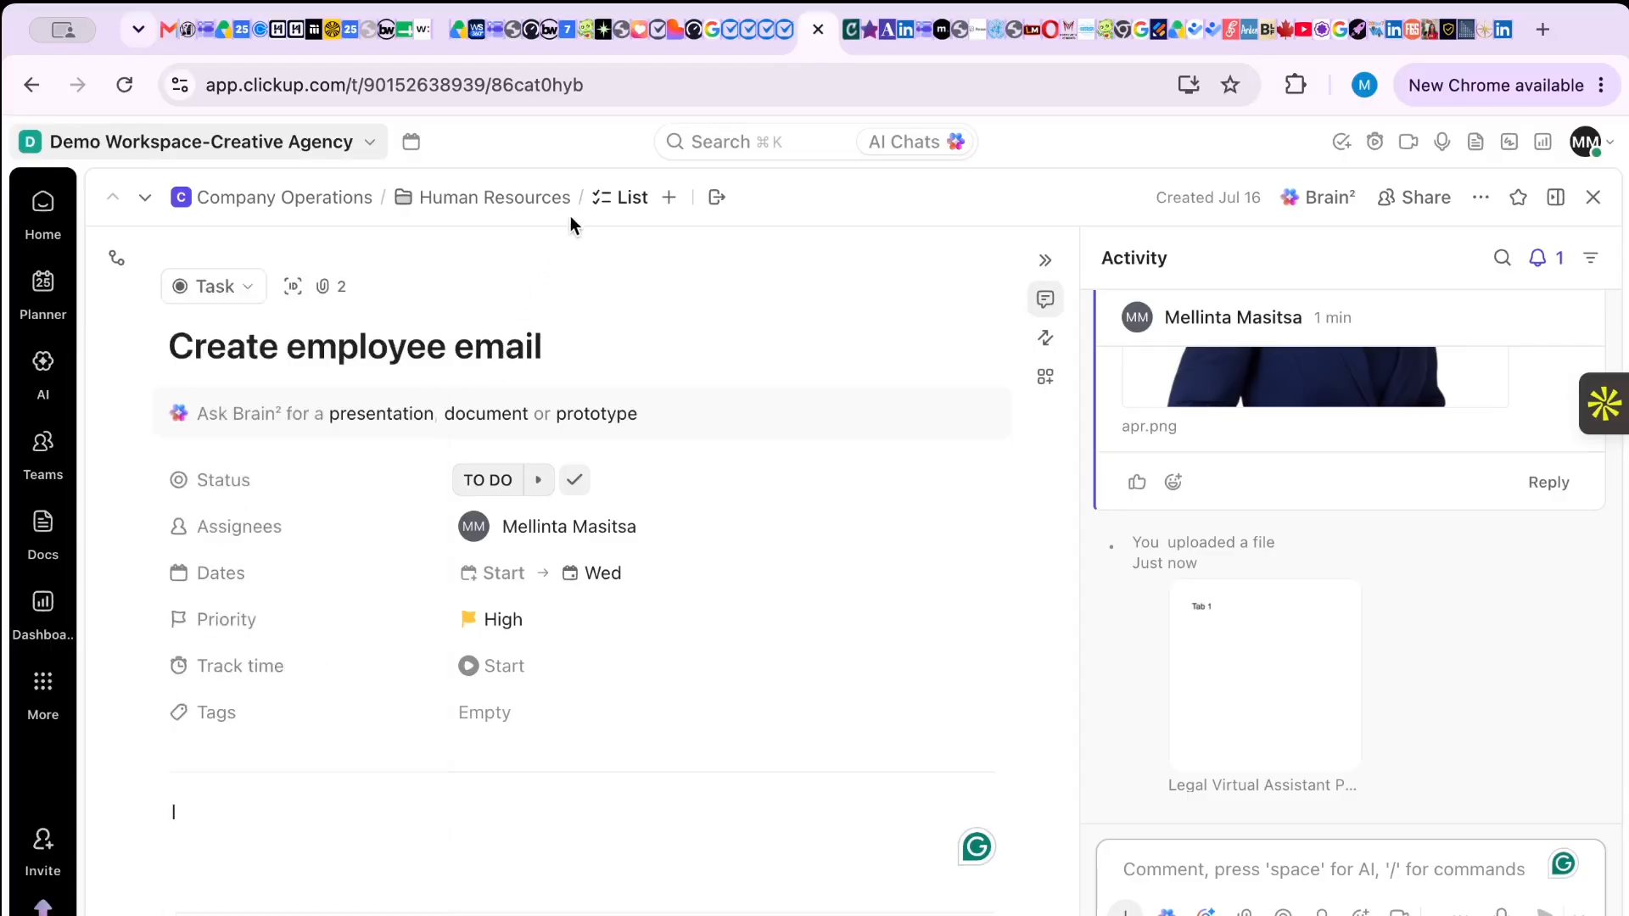
left_click(631, 198)
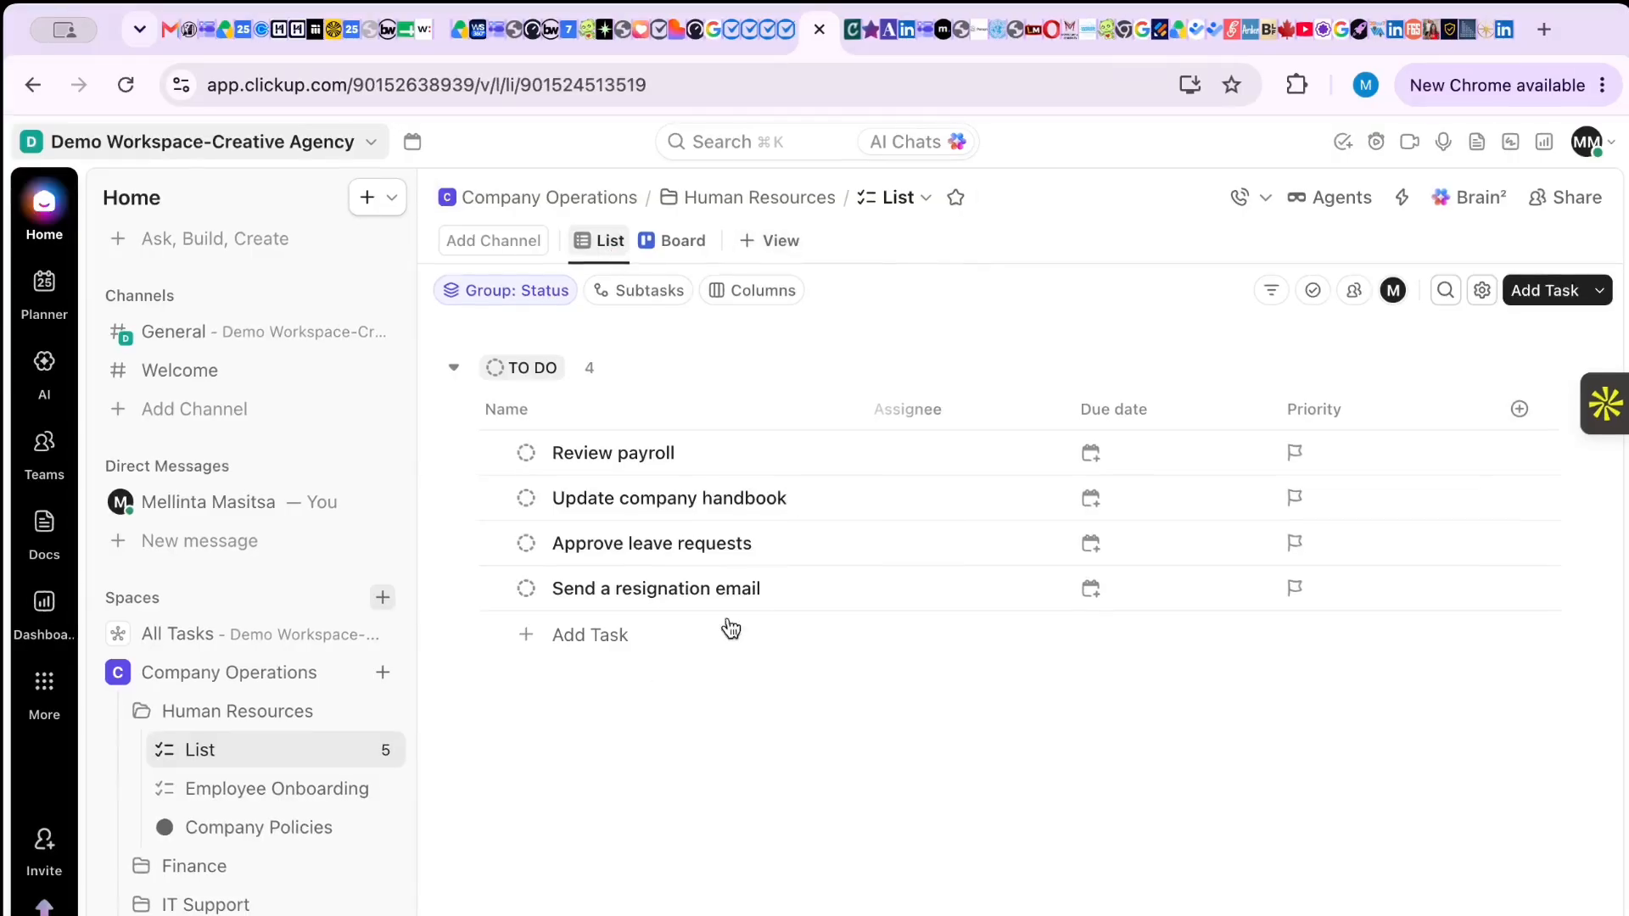
- Show the Human Resources list as a board, then add Calendar and Gantt chart views to it
left_click(676, 245)
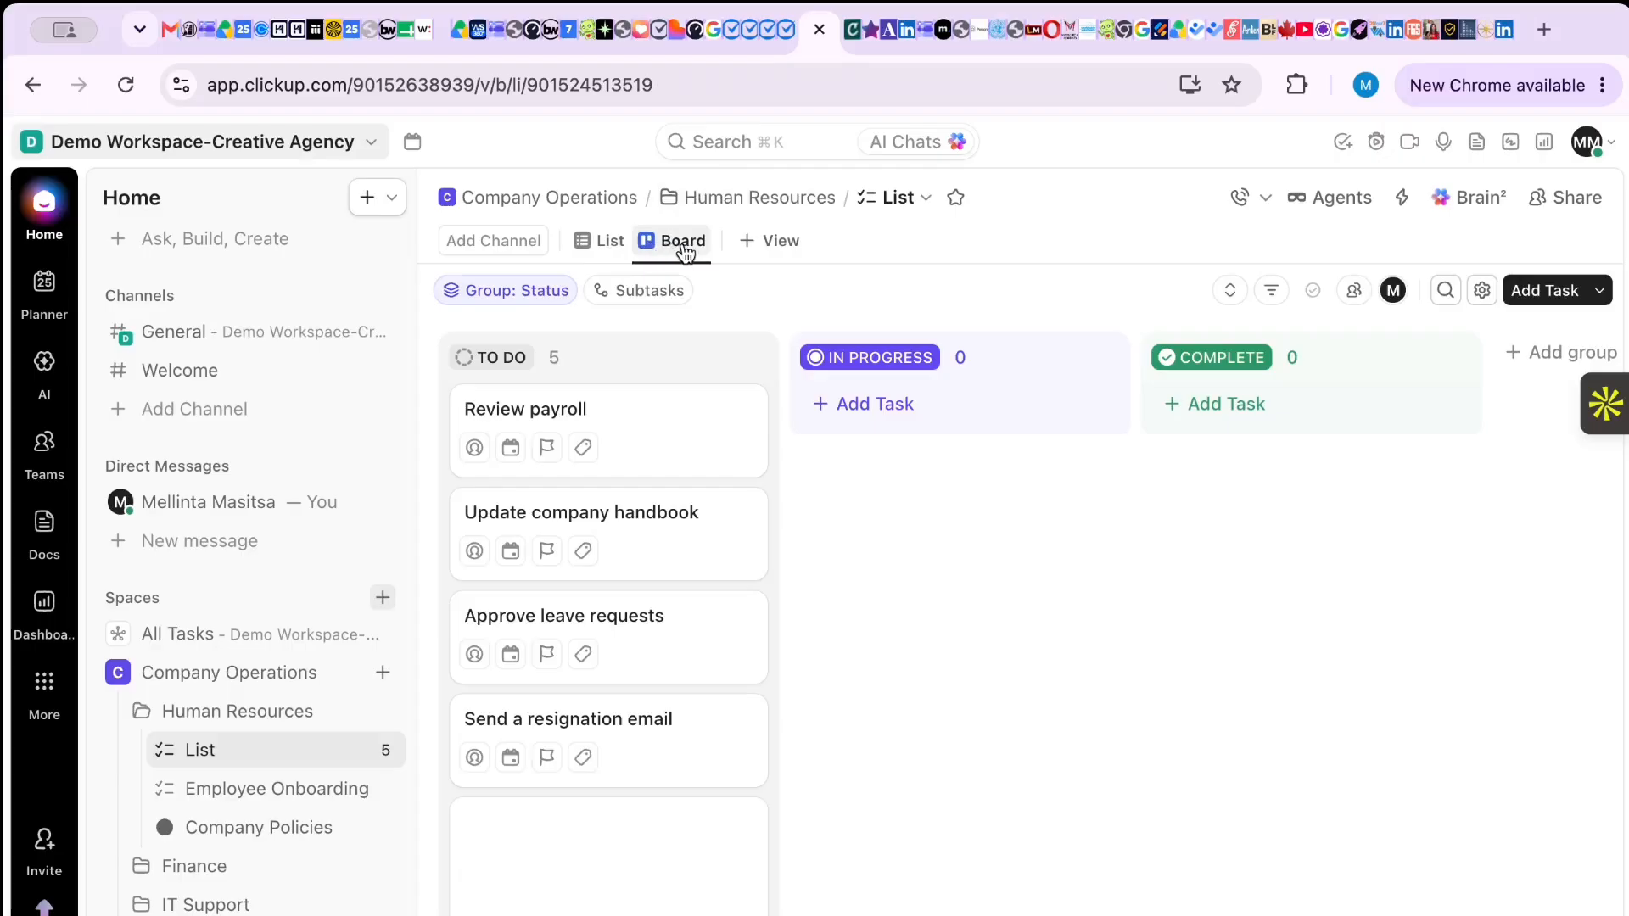
left_click(764, 241)
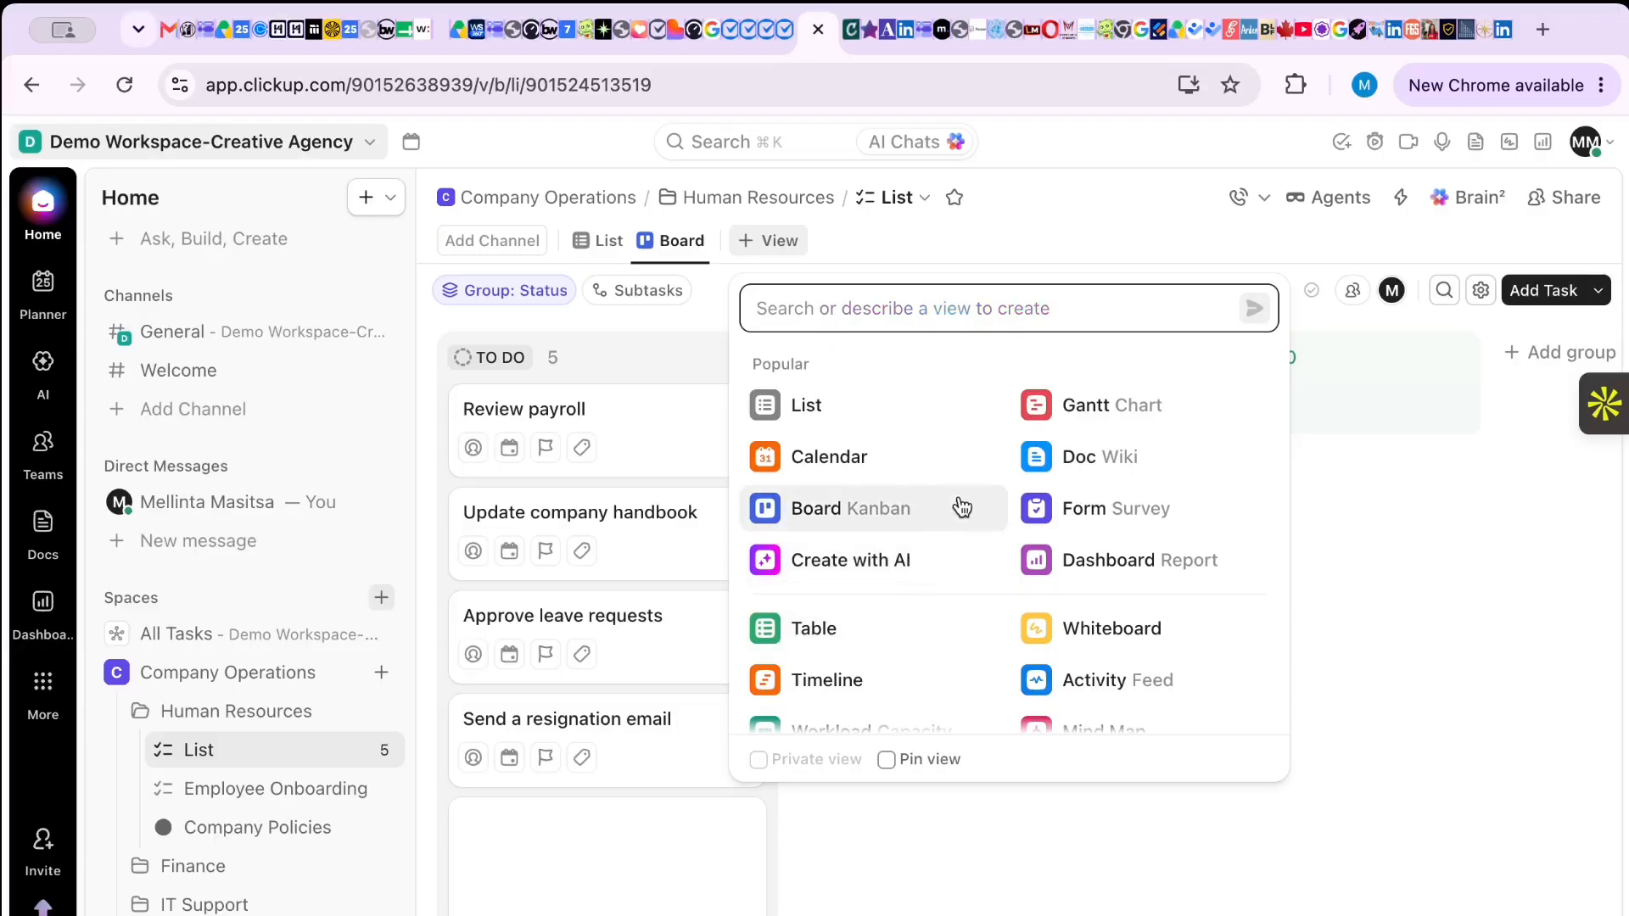
left_click(830, 460)
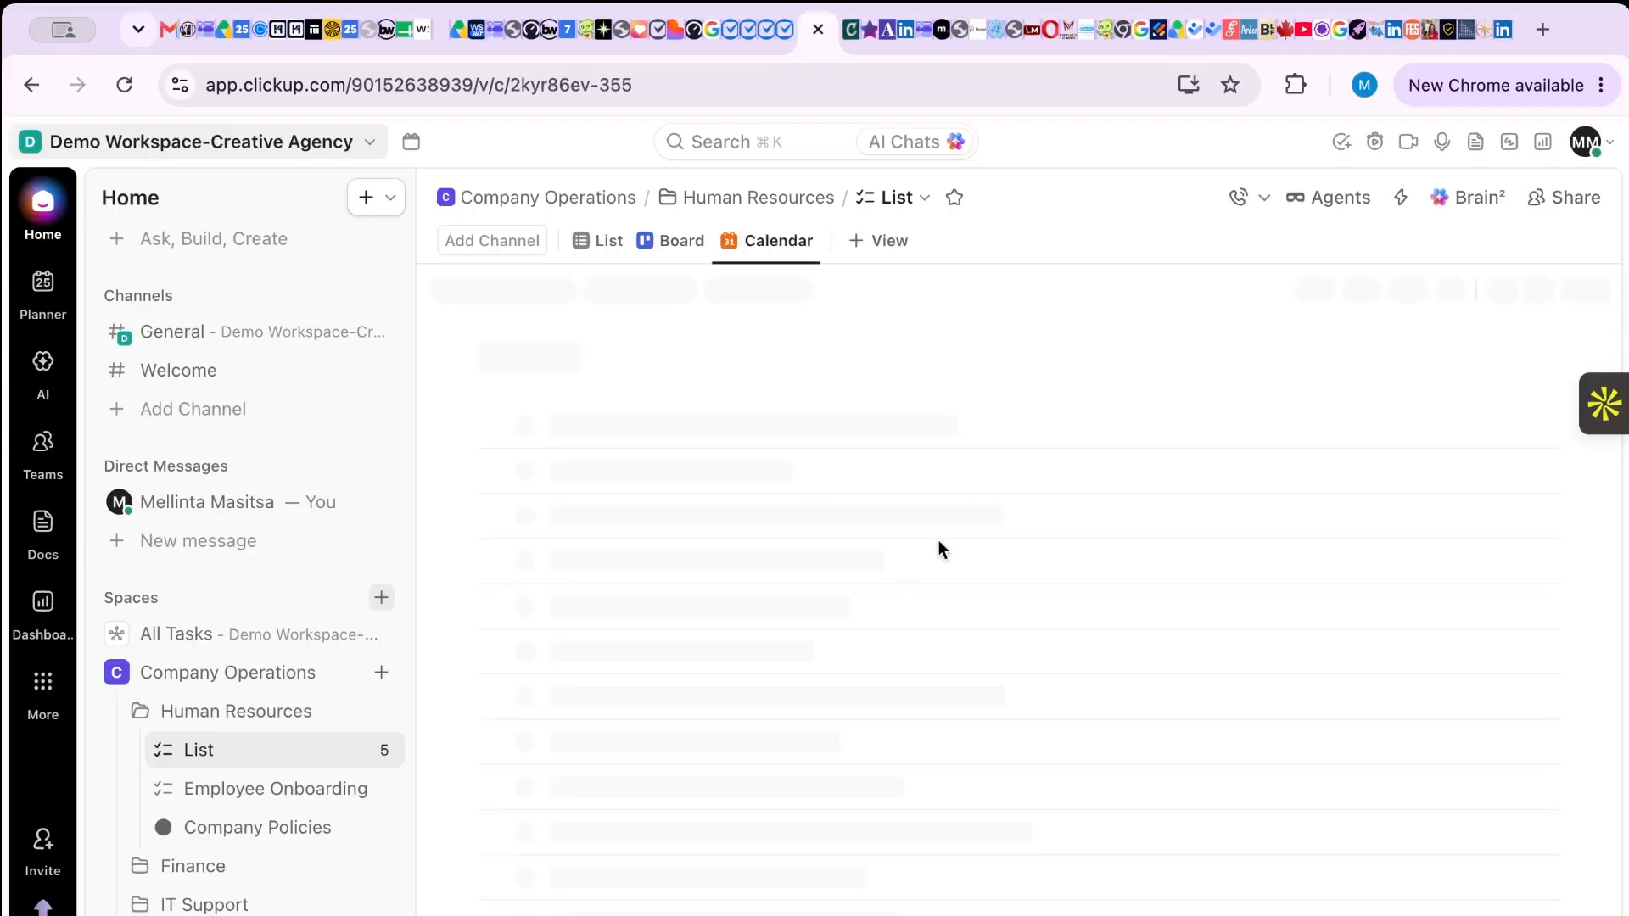
left_click(889, 240)
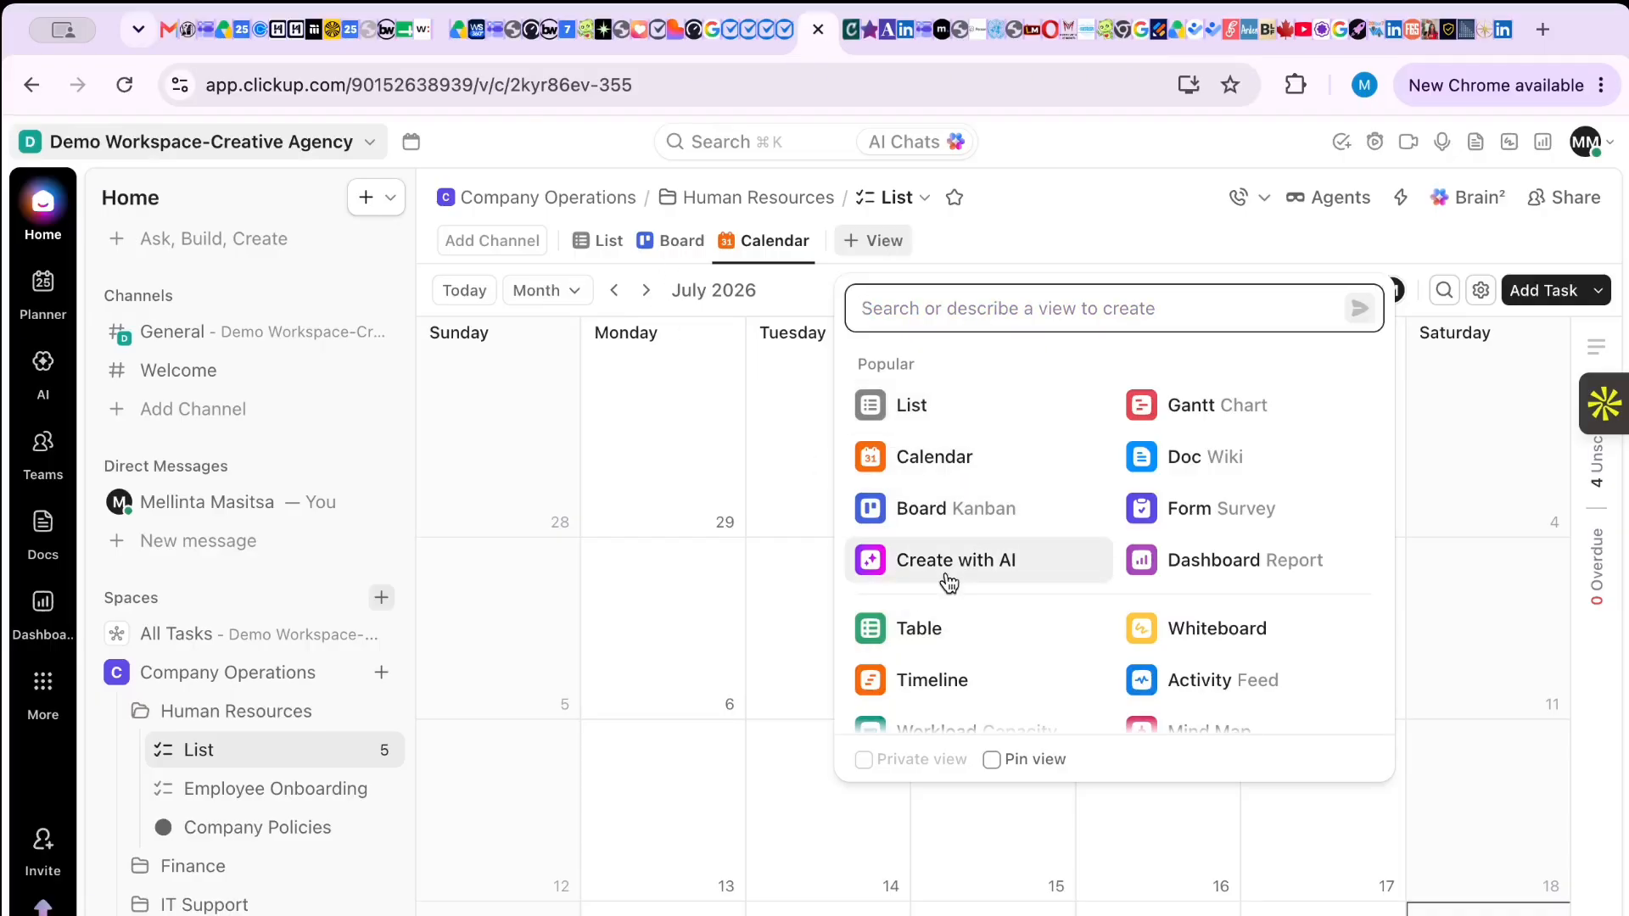
left_click(1215, 412)
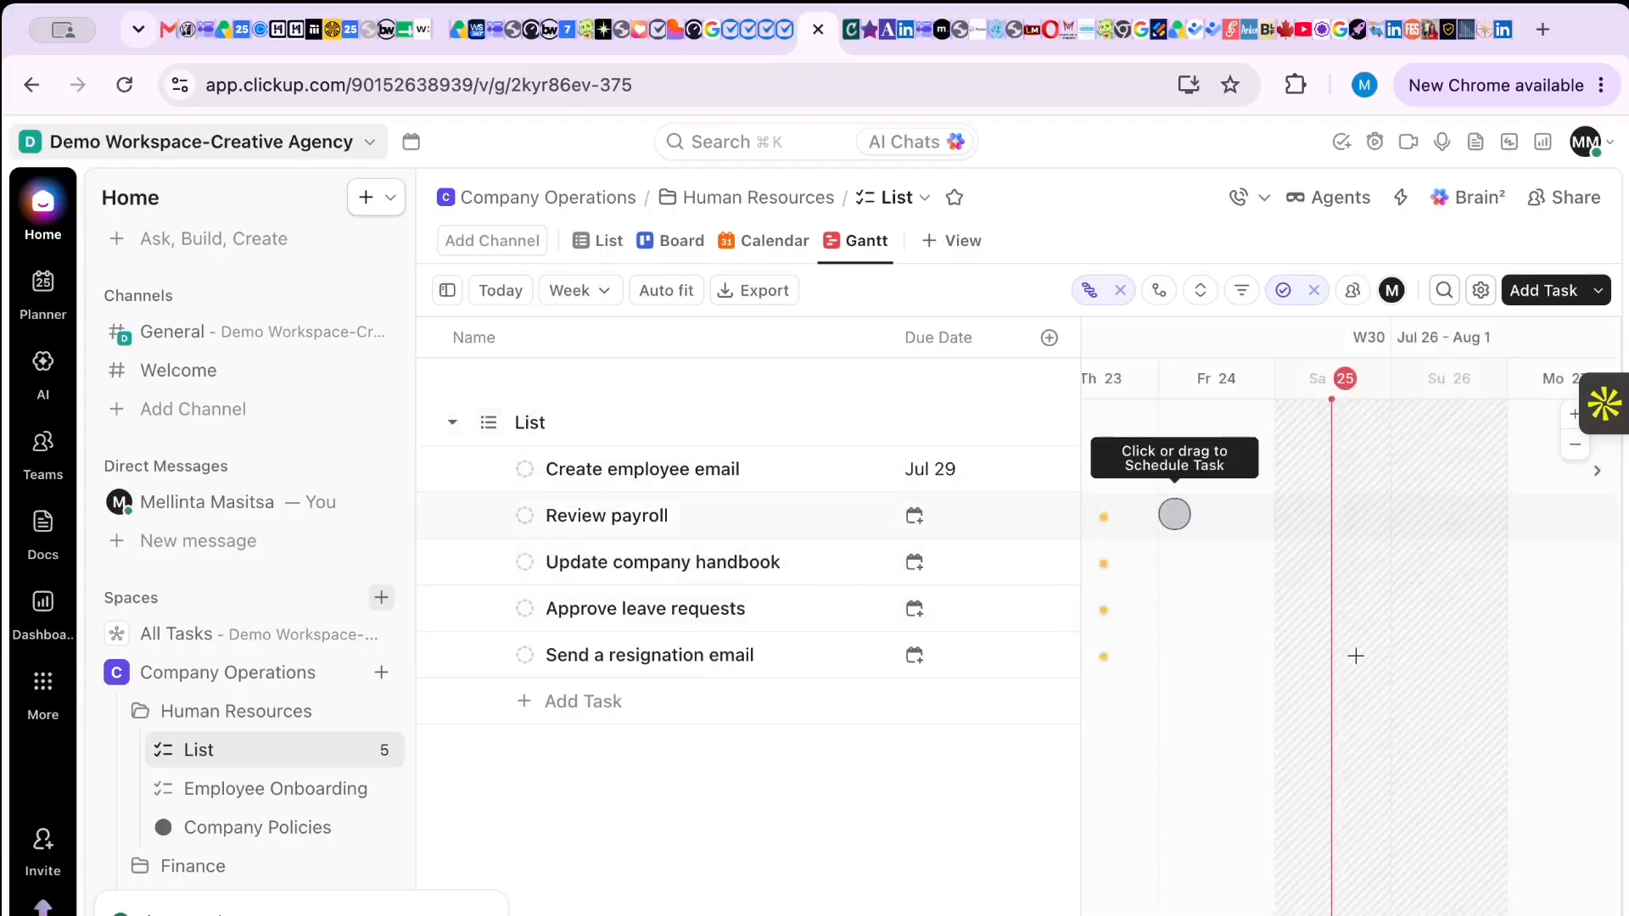
- Browse the available view types and add another List view to the Human Resources list
left_click(953, 244)
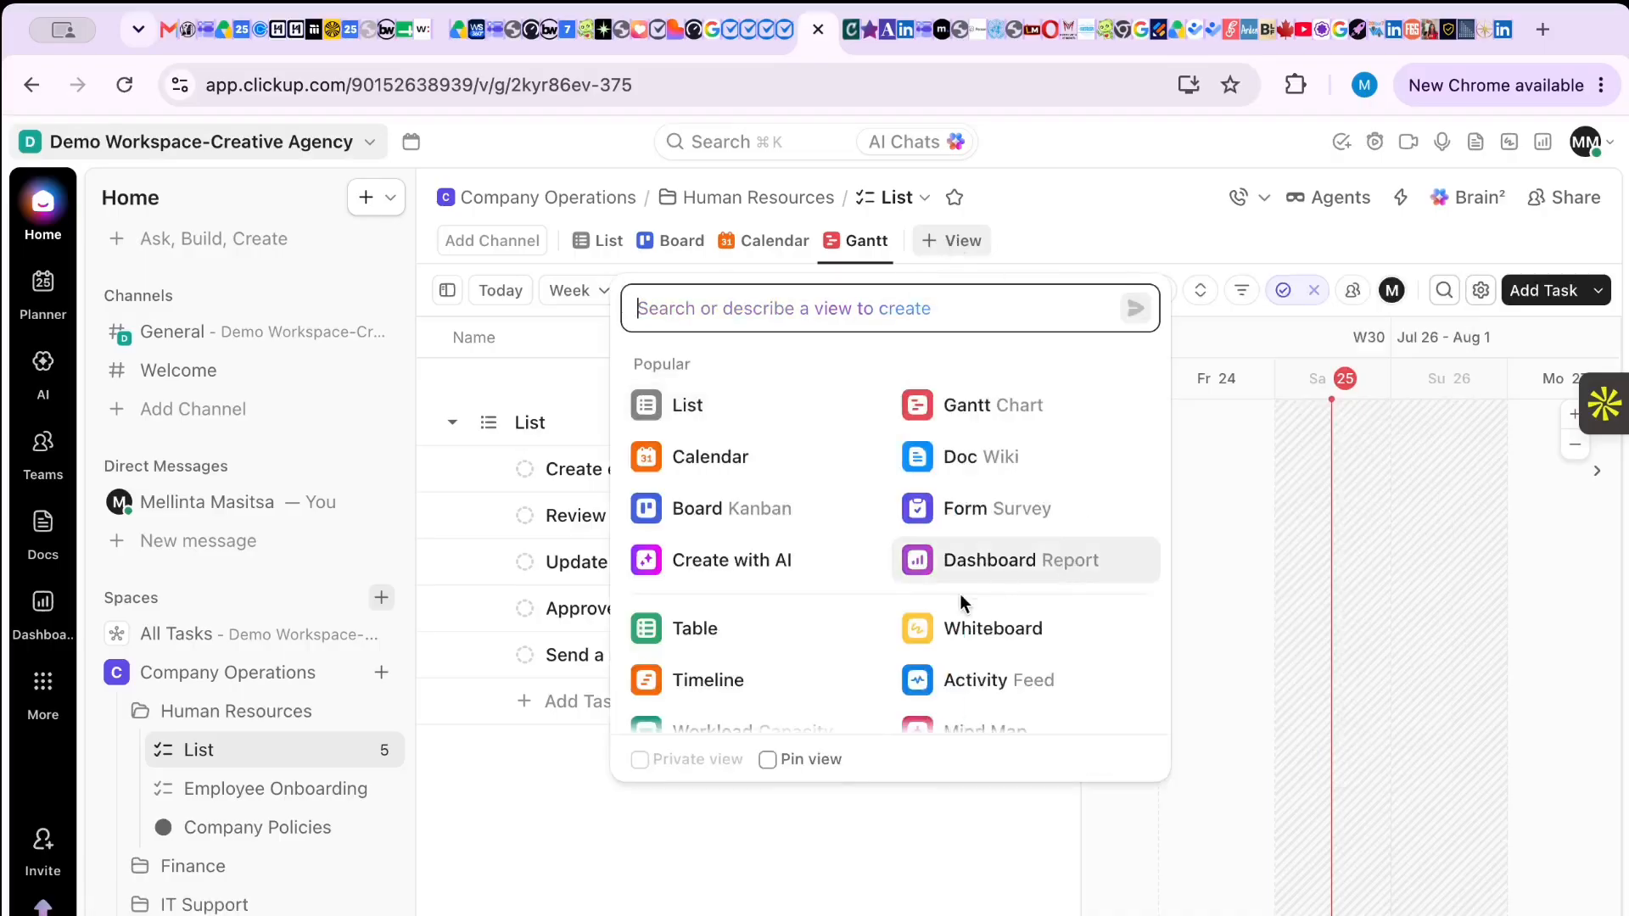
scroll(960, 594, "down", 3)
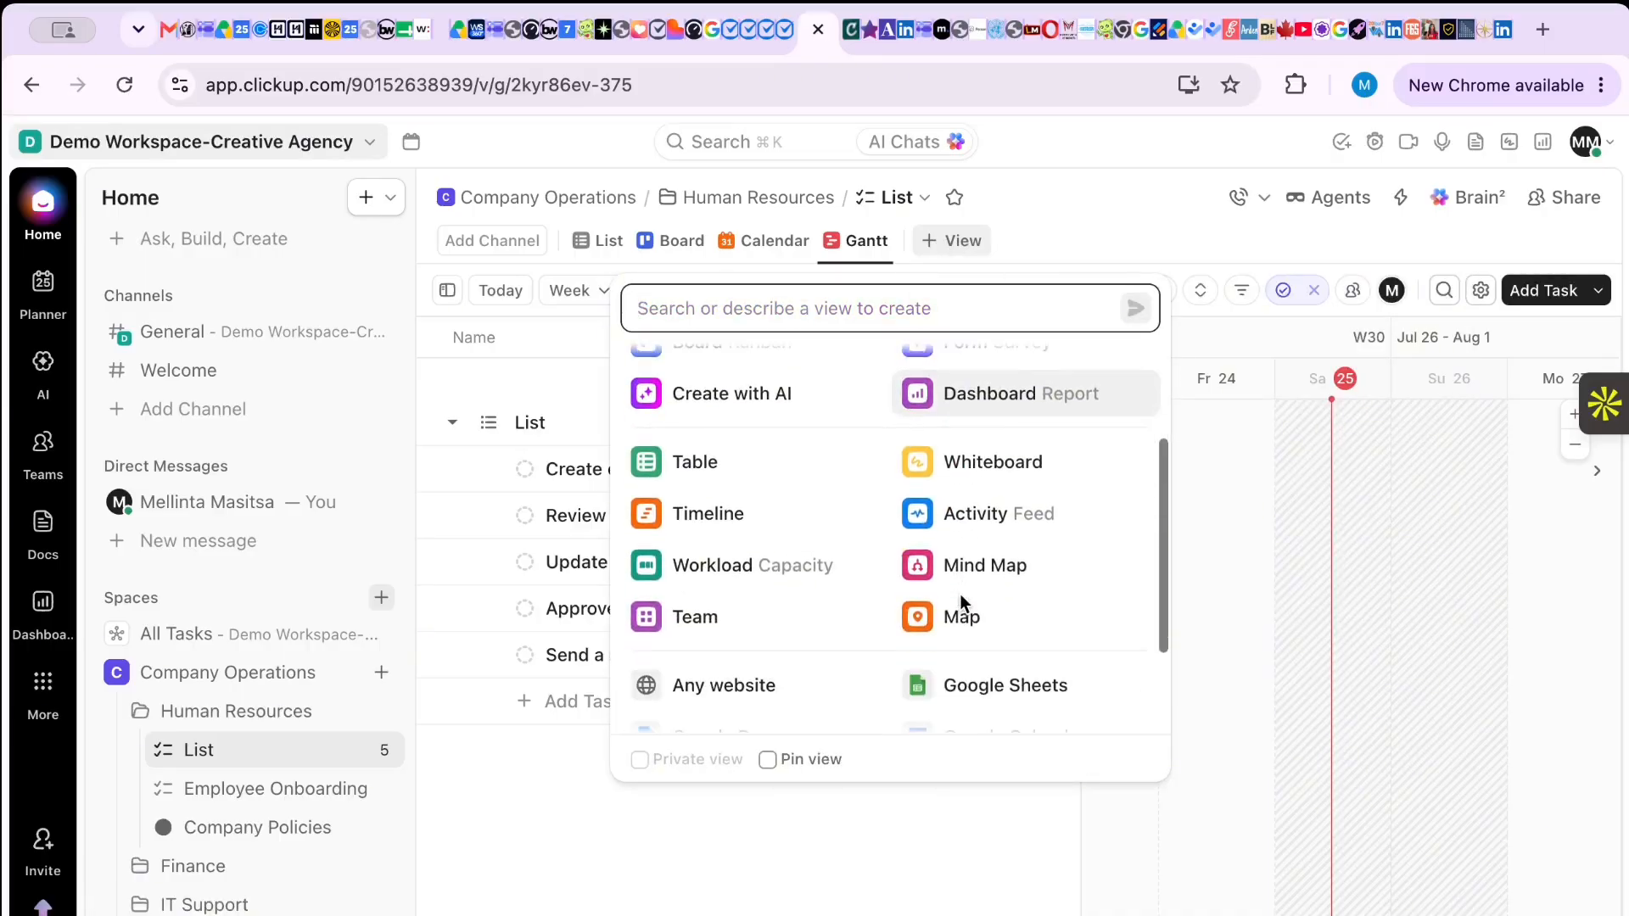
scroll(721, 513, "down", 2)
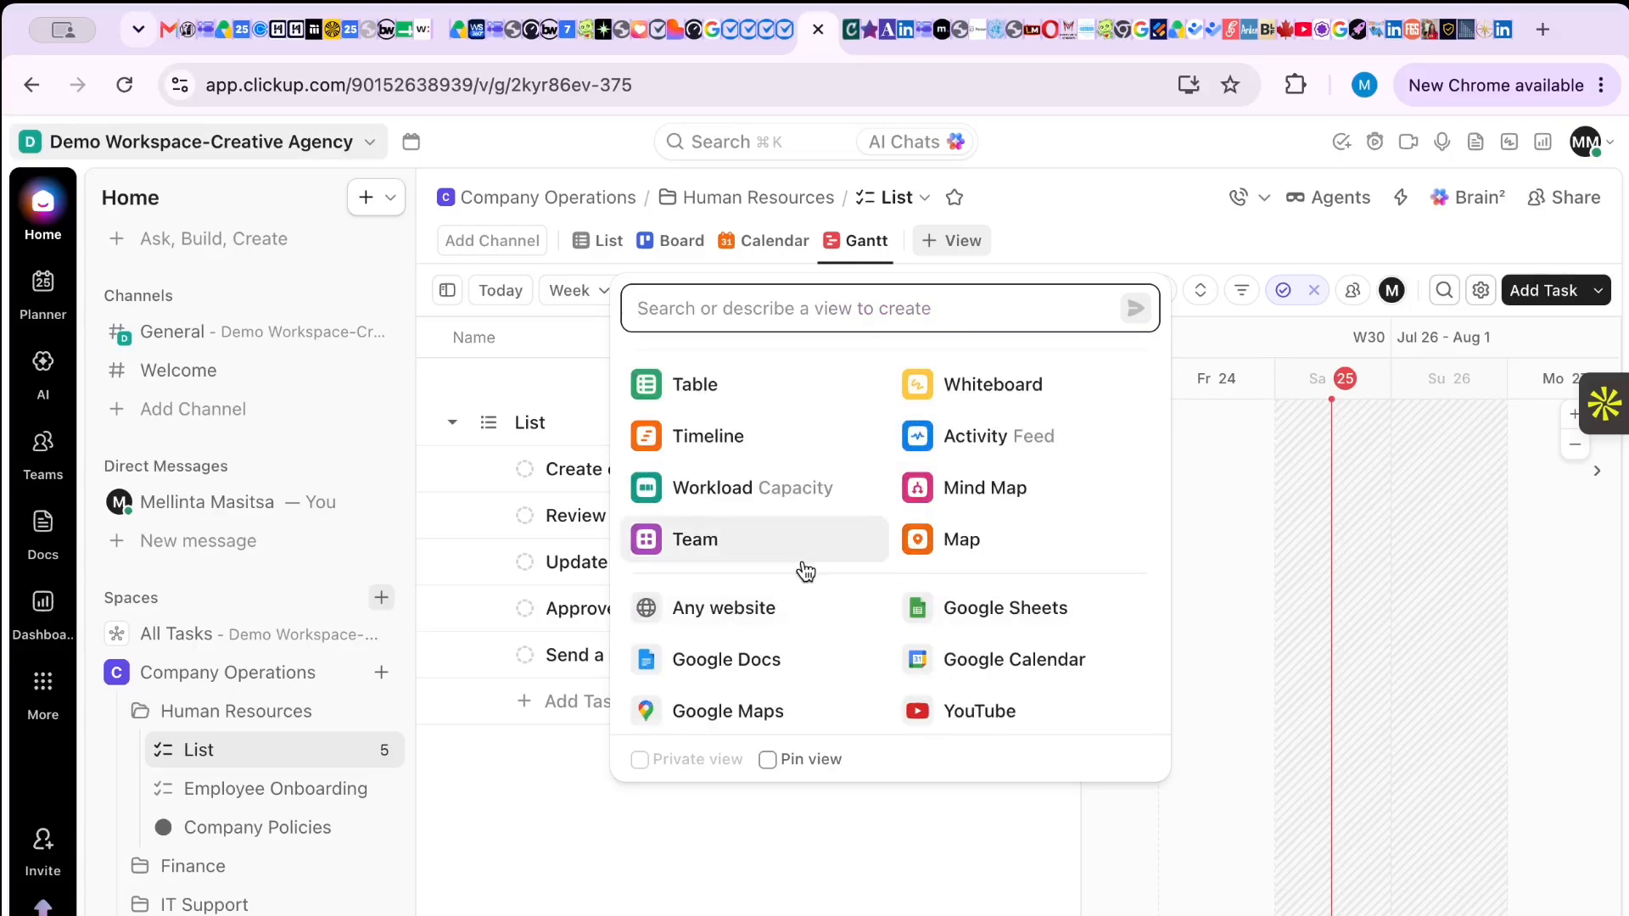
scroll(804, 571, "down", 2)
scroll(806, 571, "up", 2)
scroll(806, 571, "up", 3)
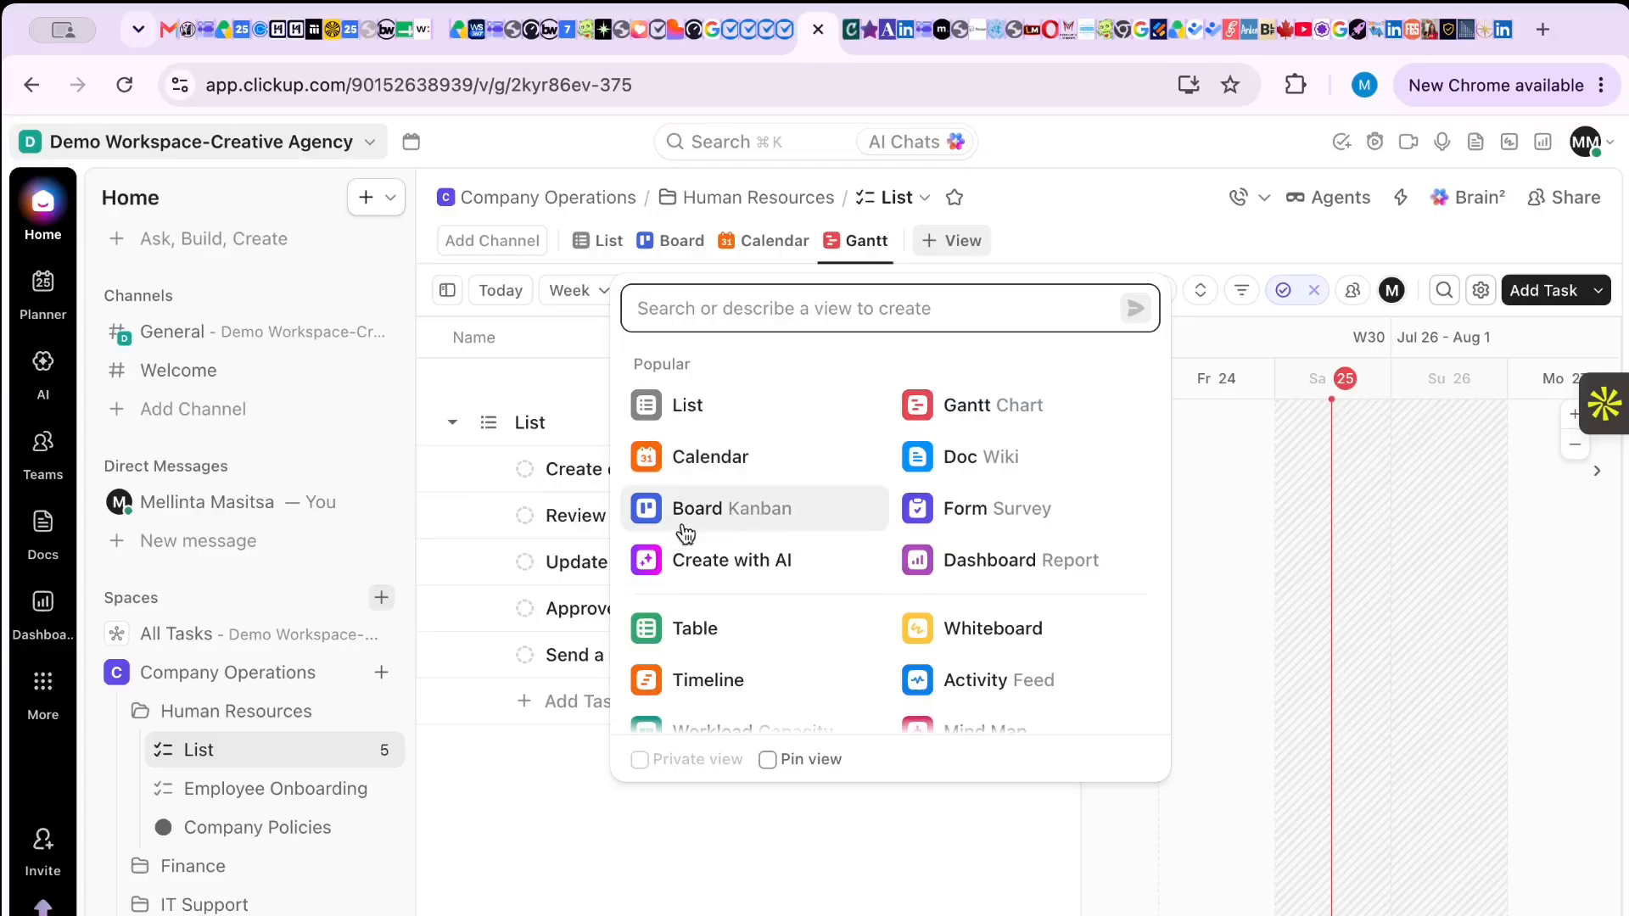
left_click(744, 412)
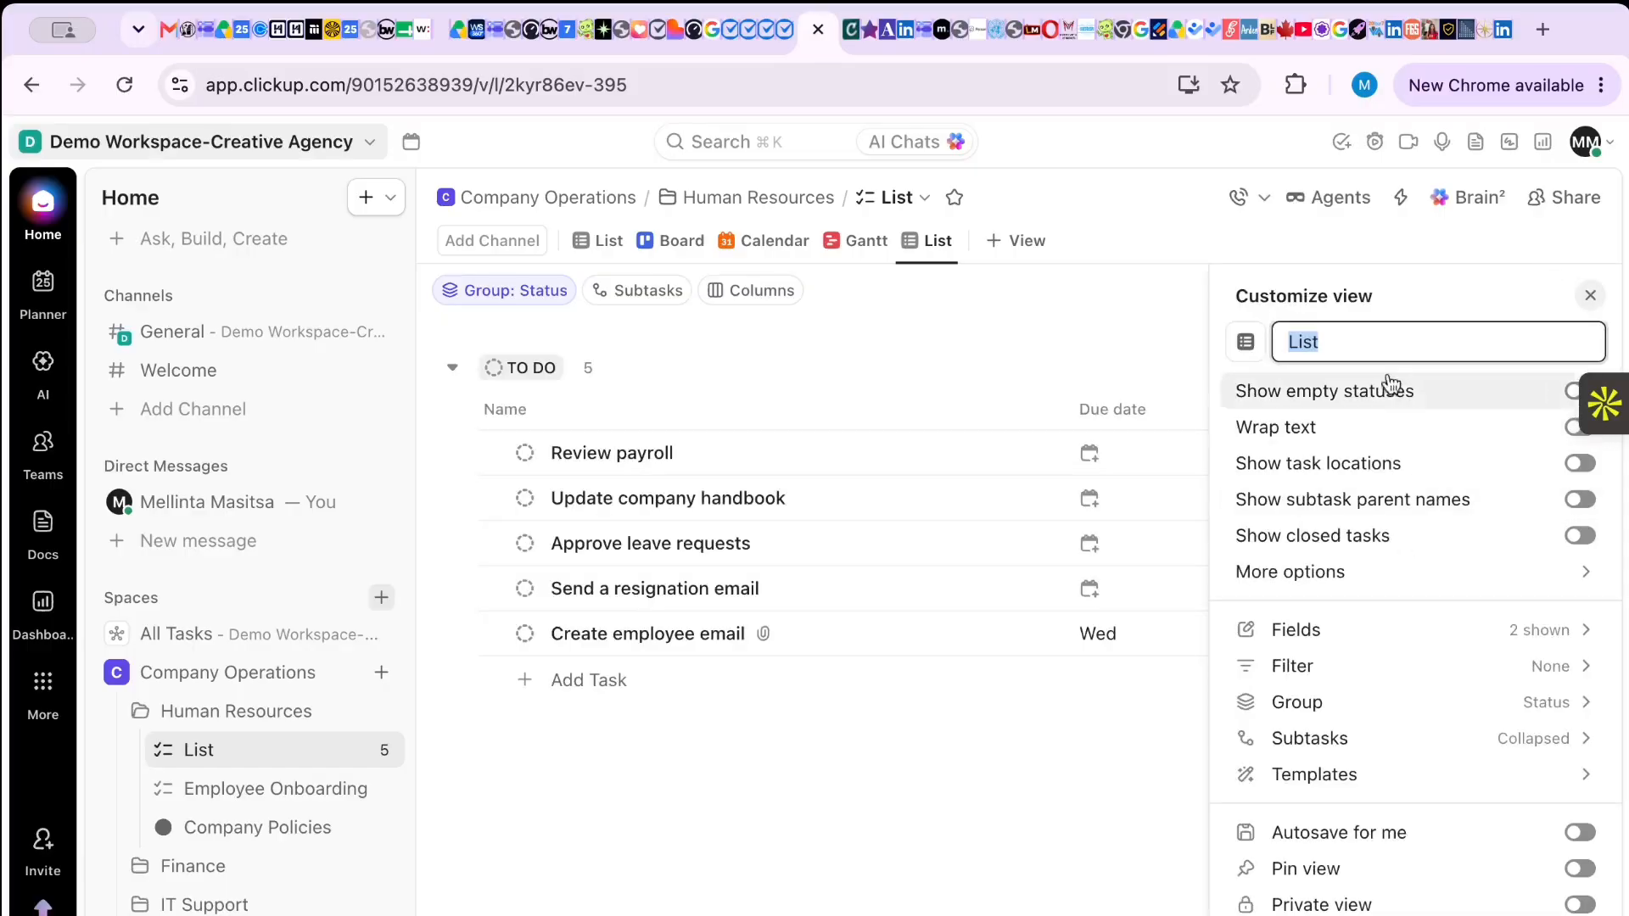
- Examine the new List view's template and layout options, then close its customization settings
left_click(1324, 773)
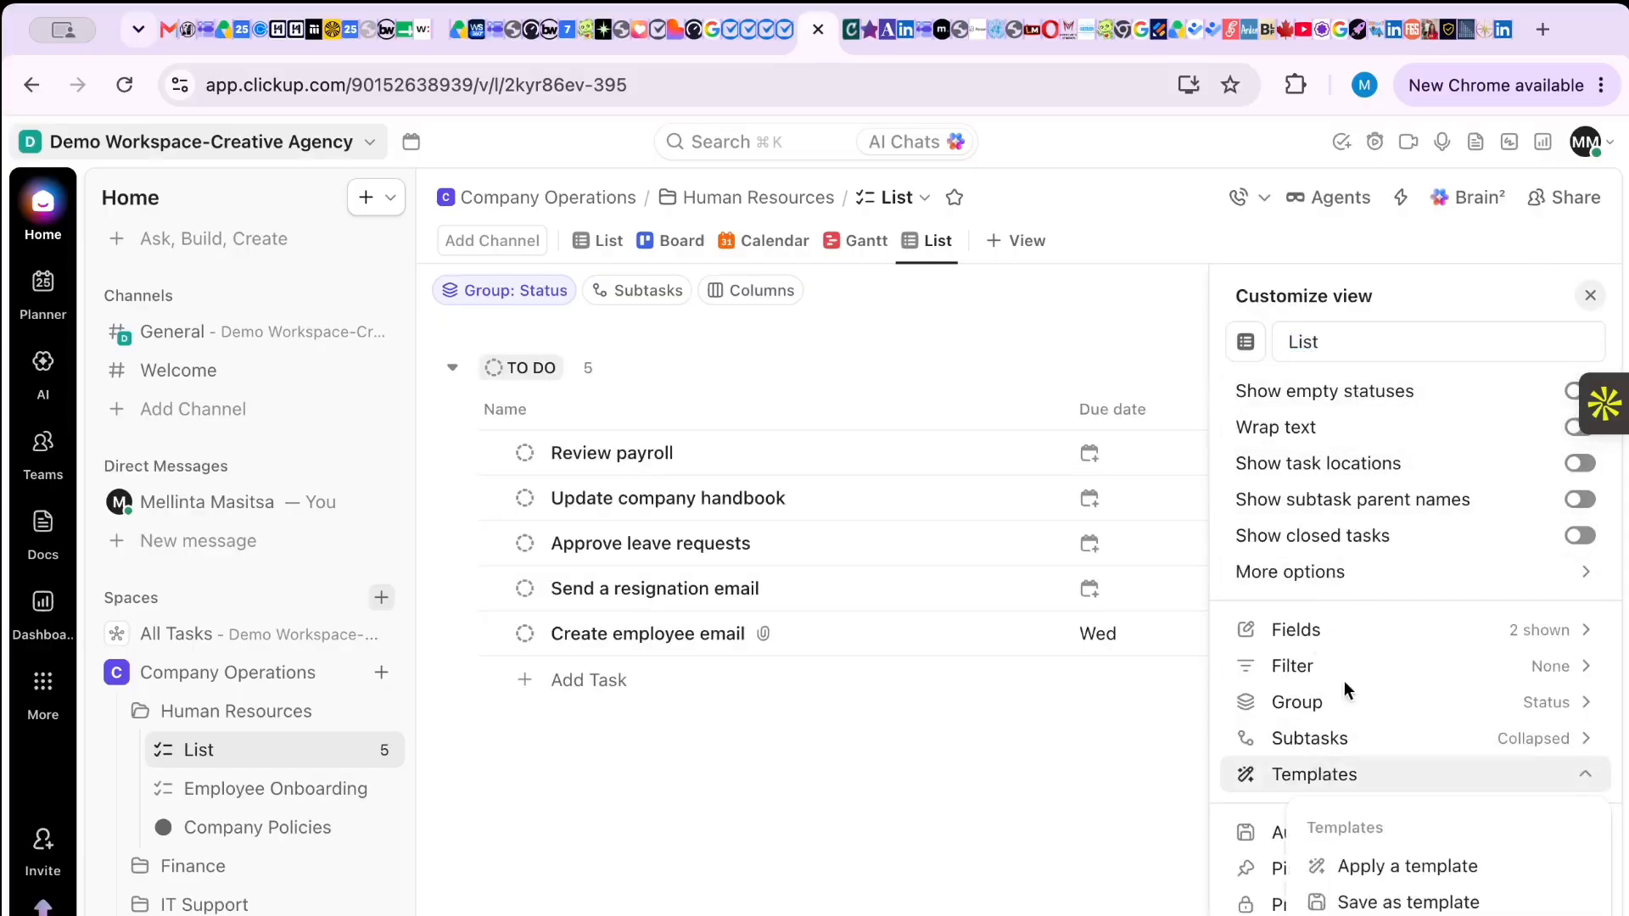
left_click(1344, 681)
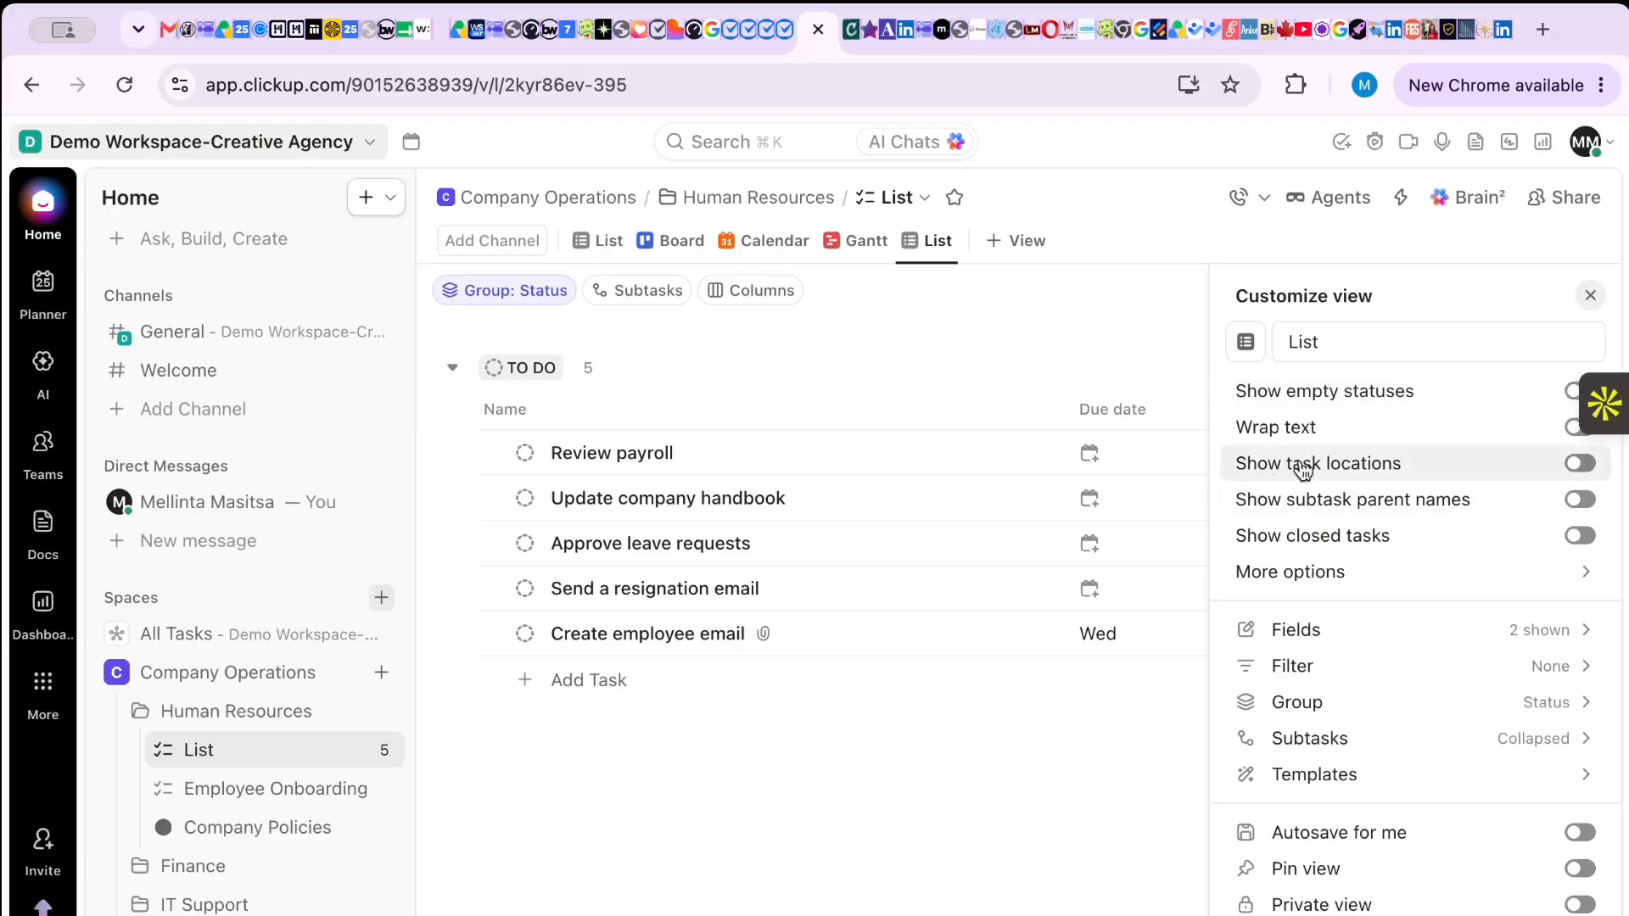
left_click(1291, 573)
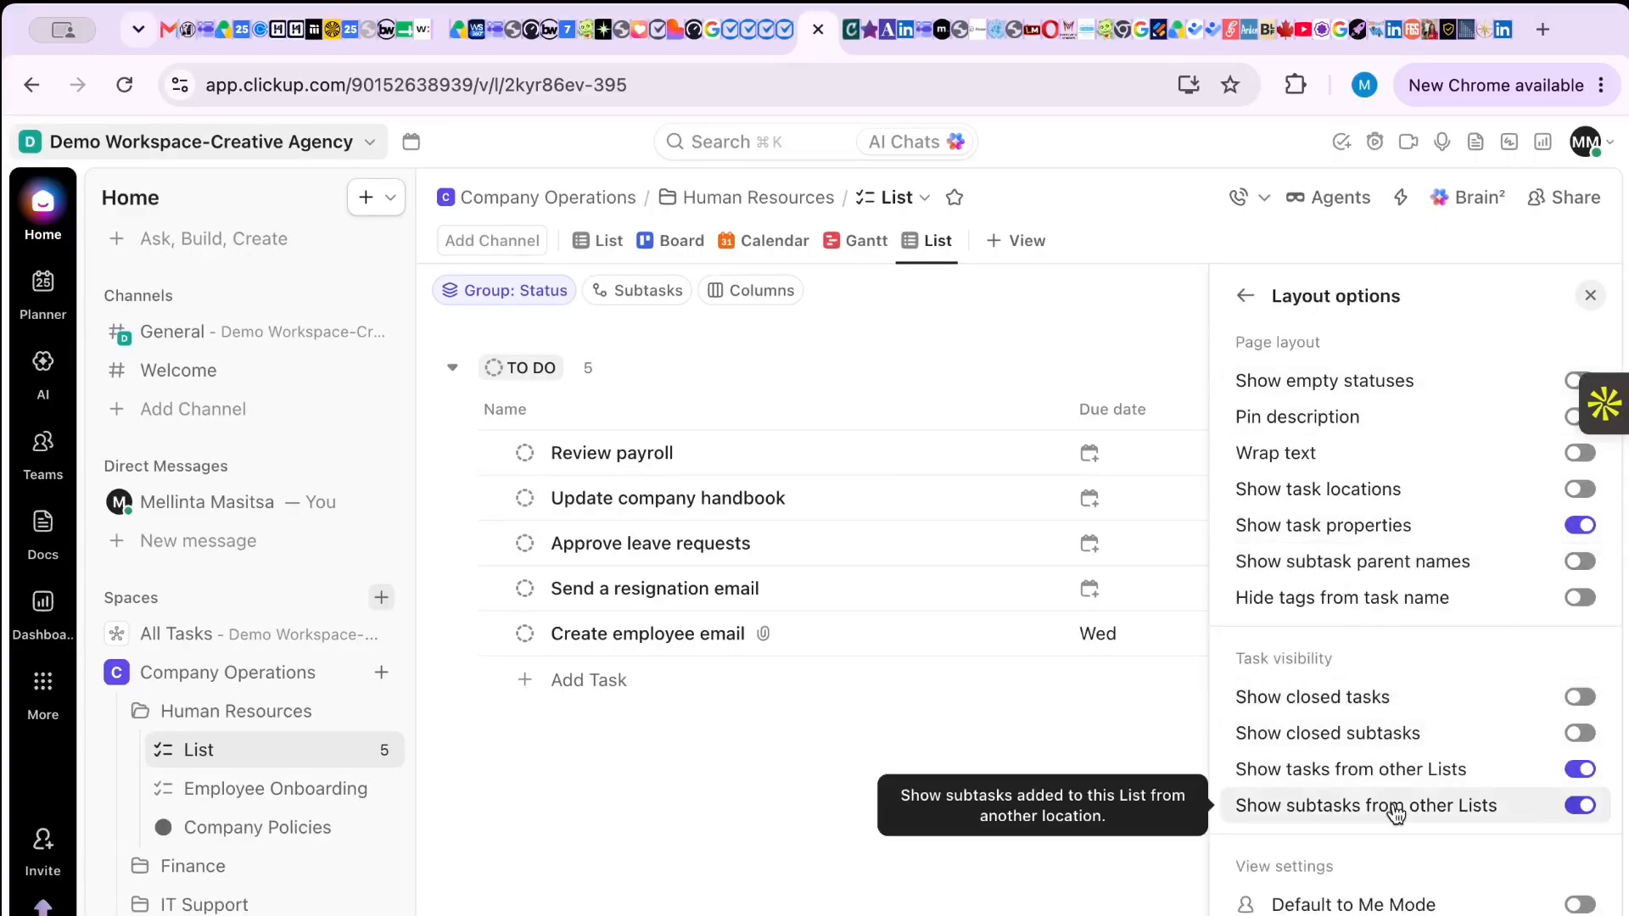
scroll(1392, 807, "down", 3)
scroll(1394, 812, "up", 3)
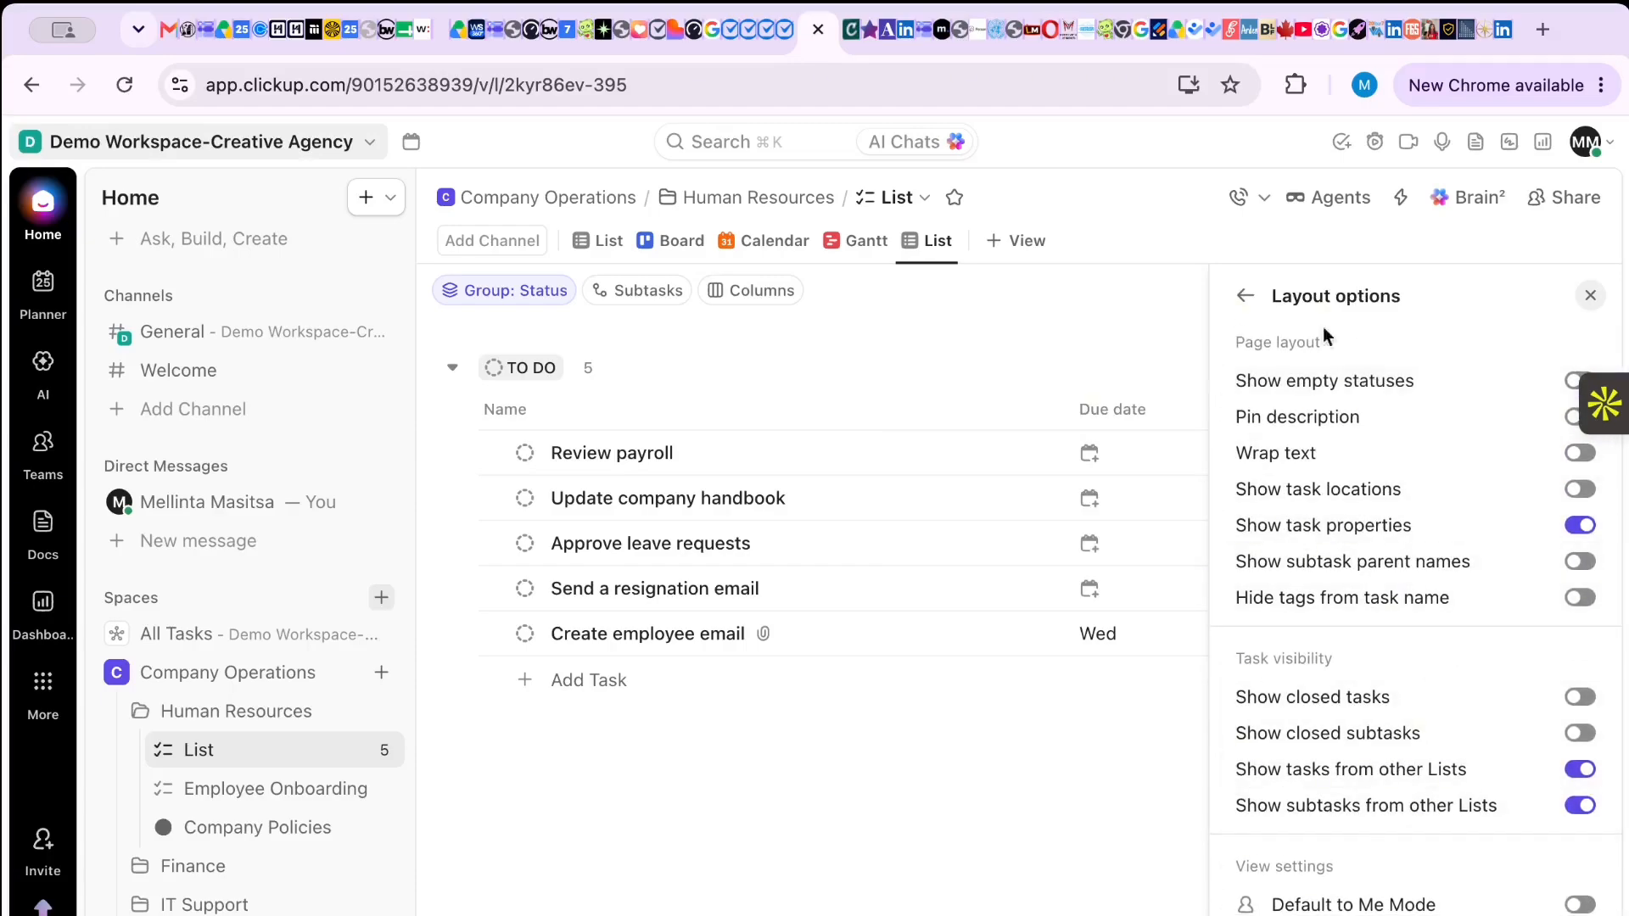
left_click(1589, 297)
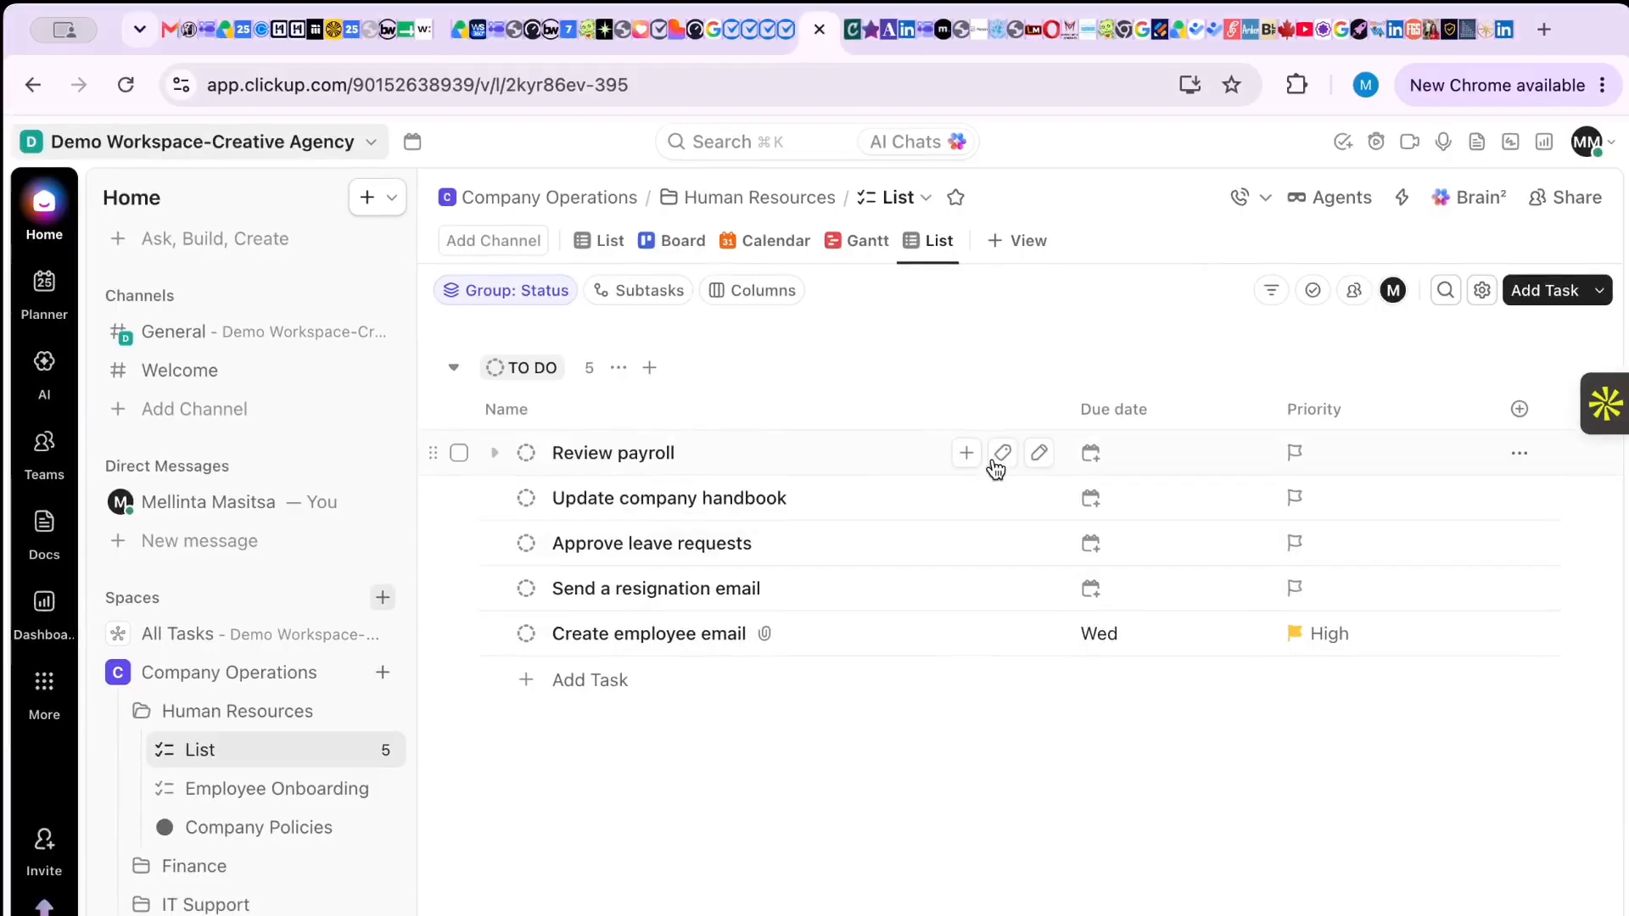
- Check the tag options for the "Review payroll" task, then dismiss them
left_click(1002, 455)
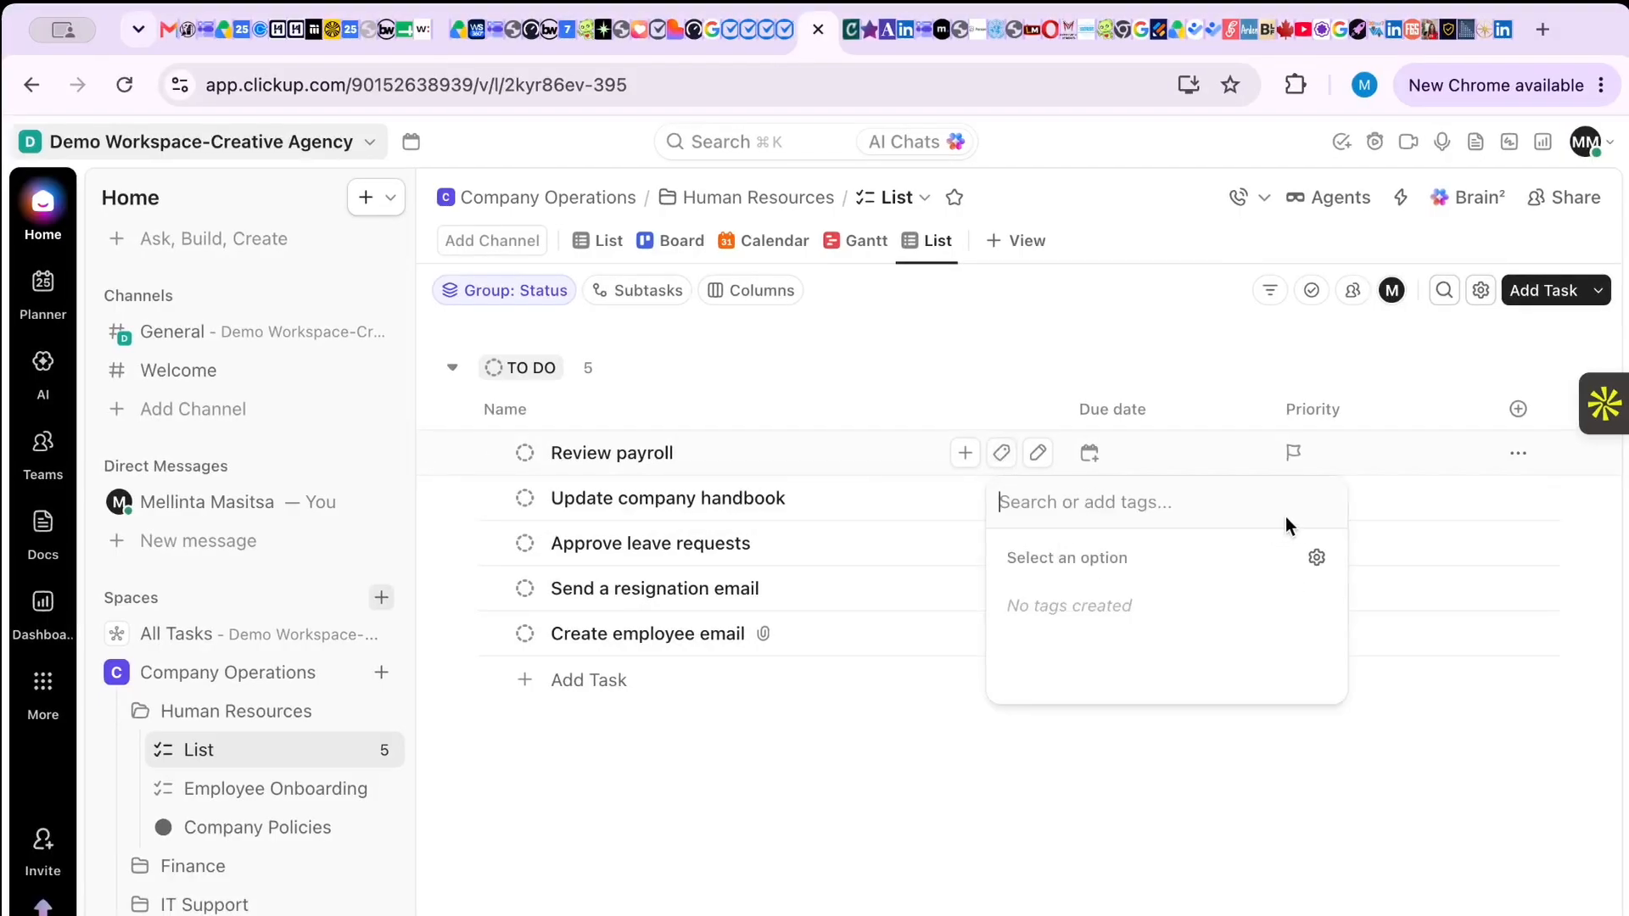
left_click(1041, 455)
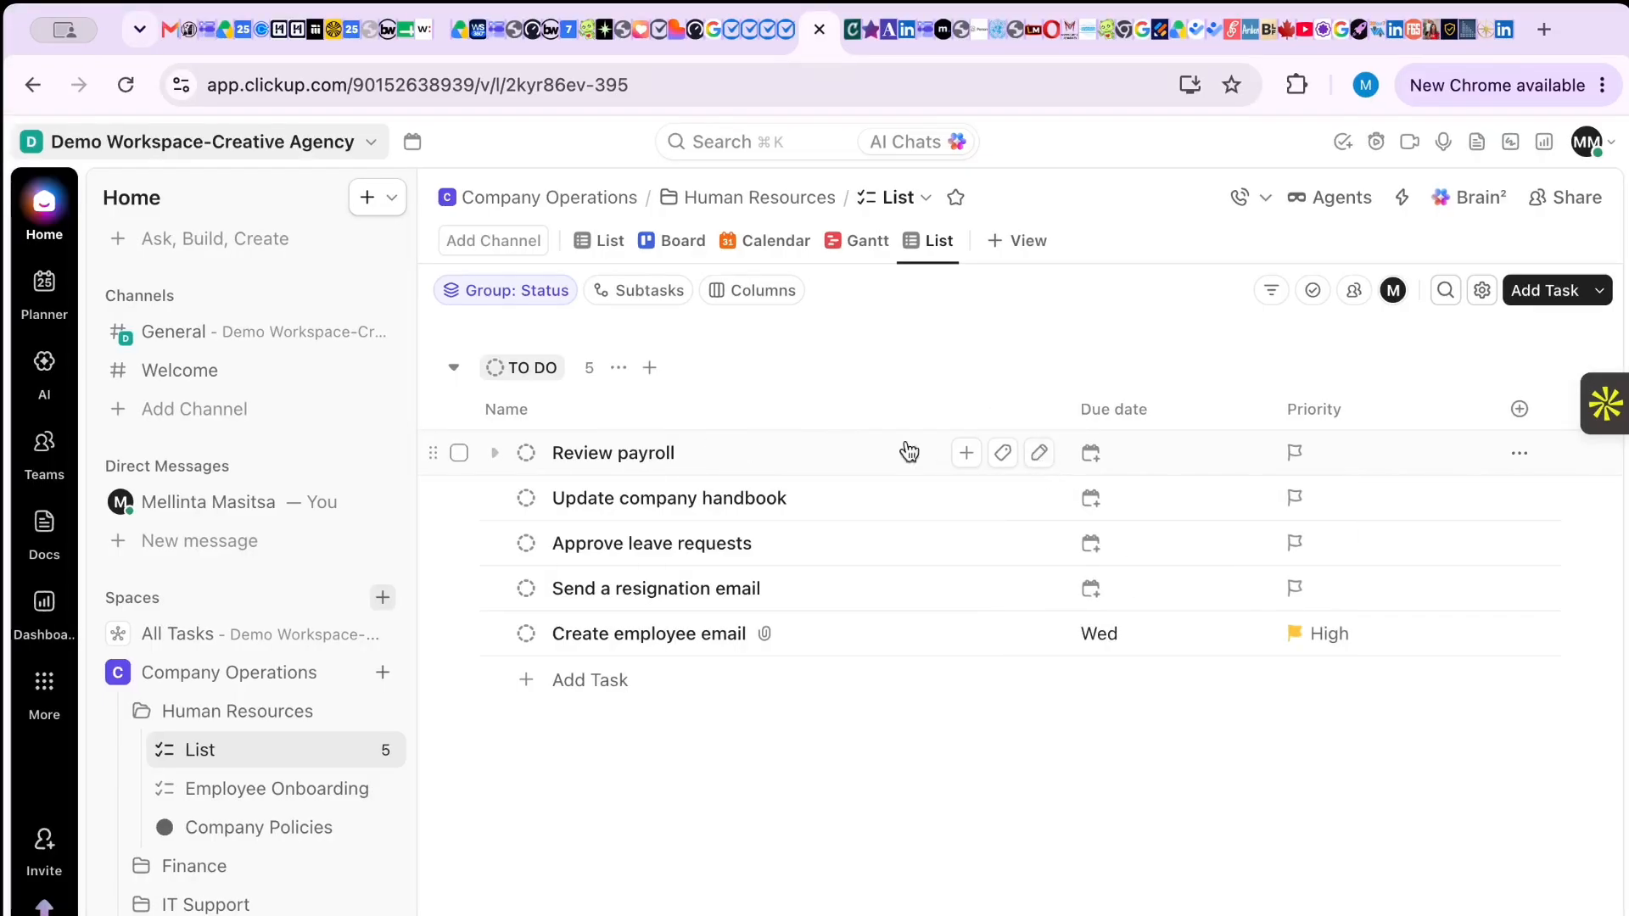
- Edit the first task's name in place, retyping it as "Review payroll"
left_click(1036, 456)
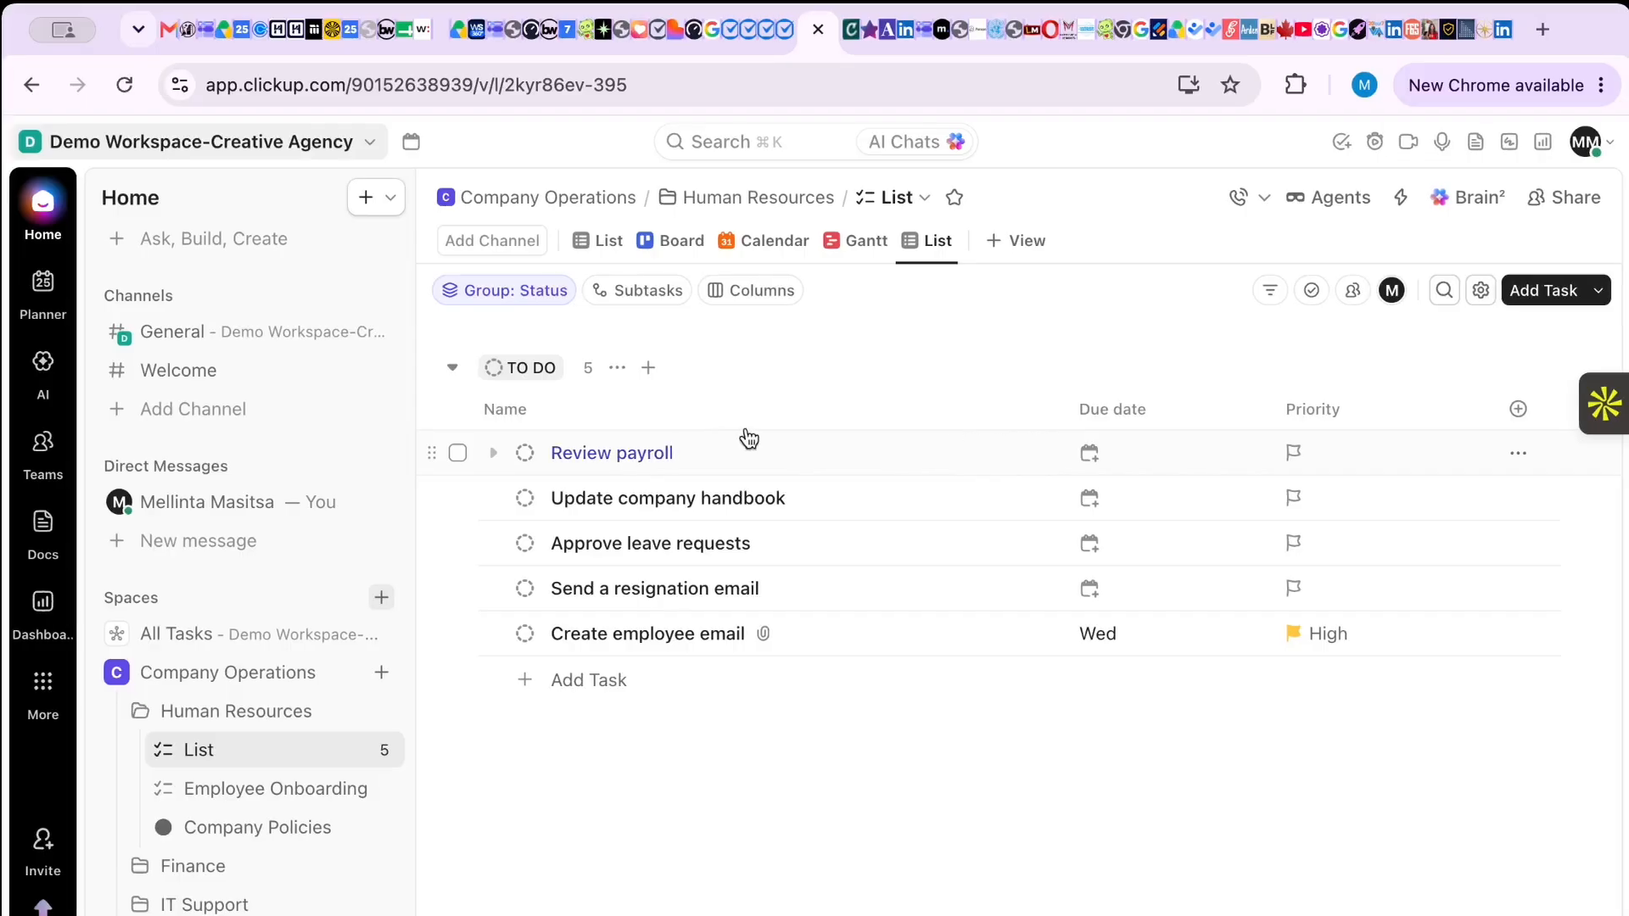
left_click_drag(670, 452, 616, 450)
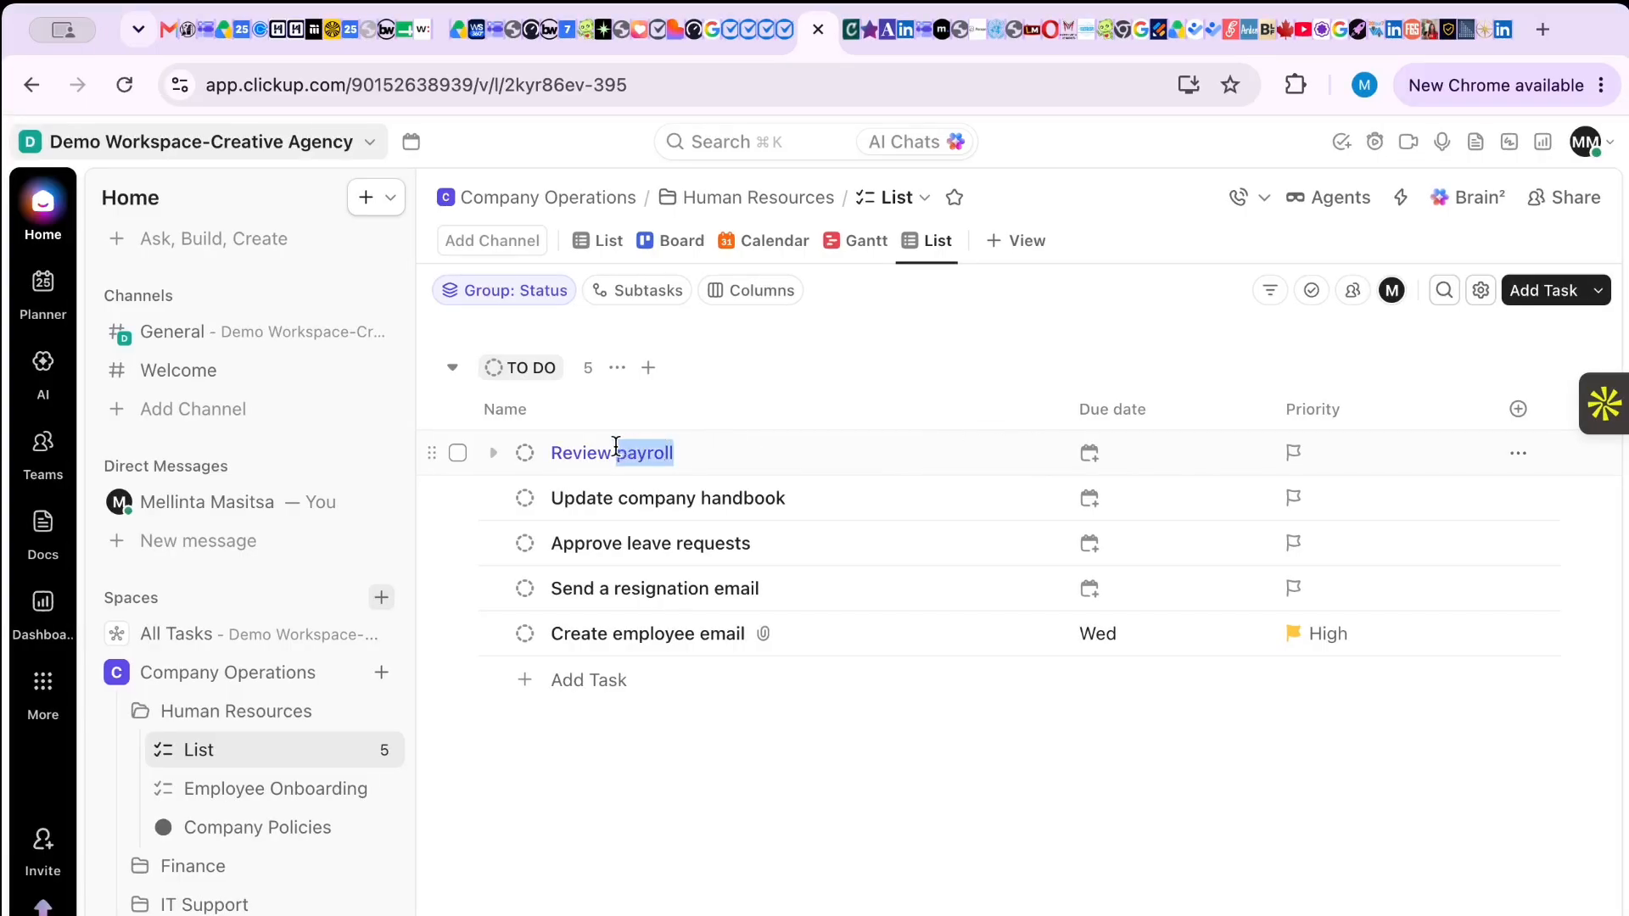
key("BackSpace")
key("BackSpace")
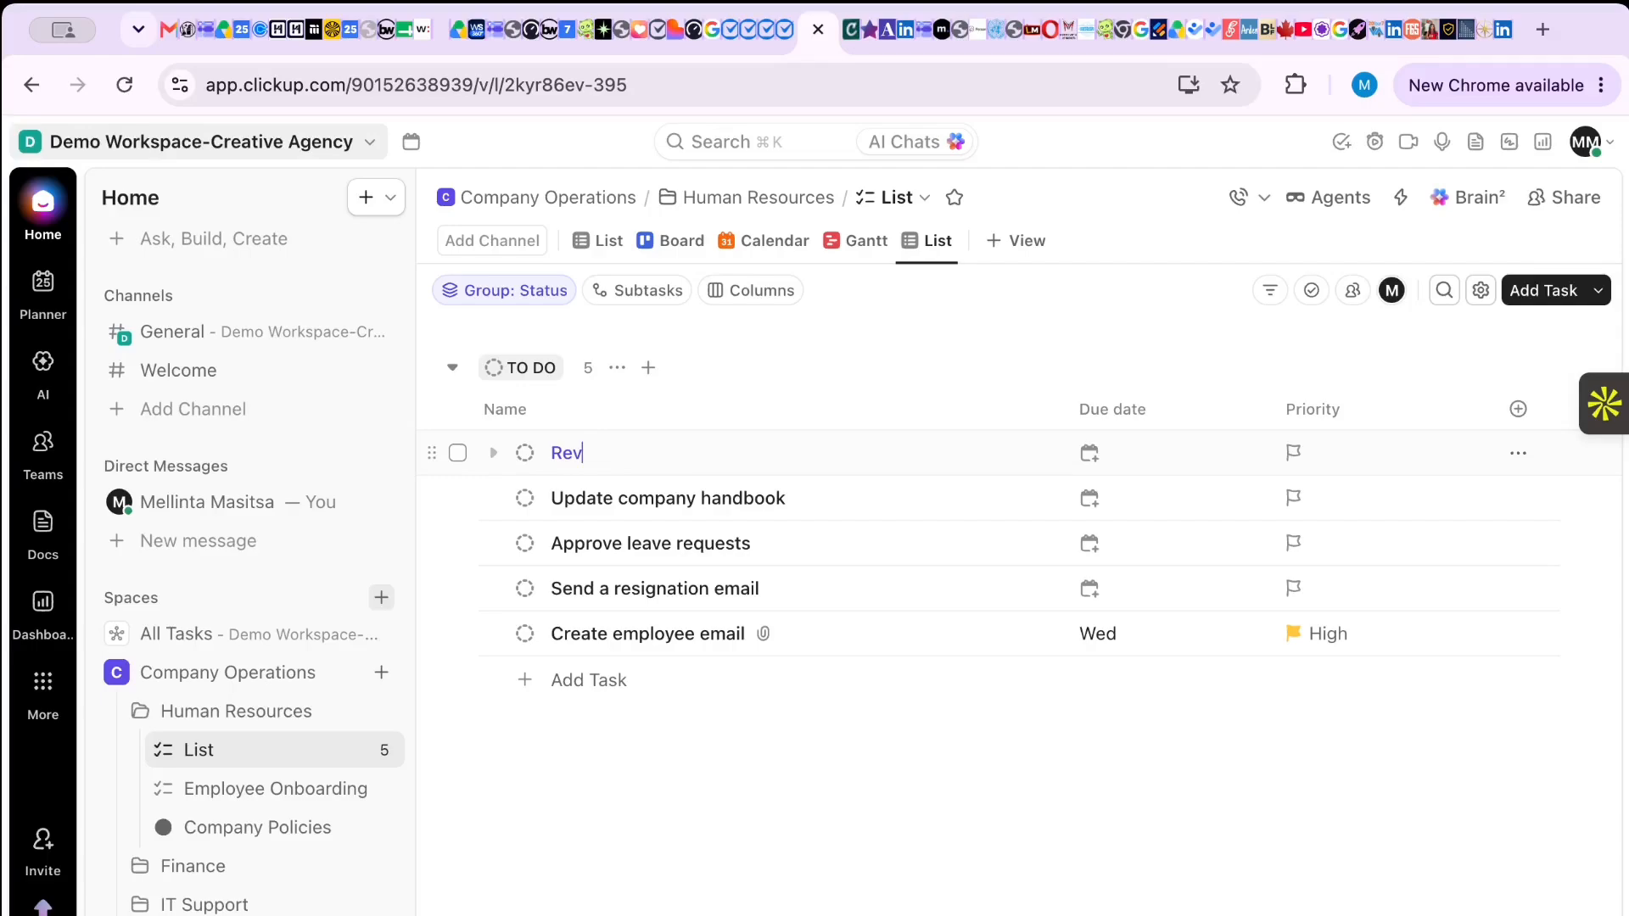
type("iew payroll")
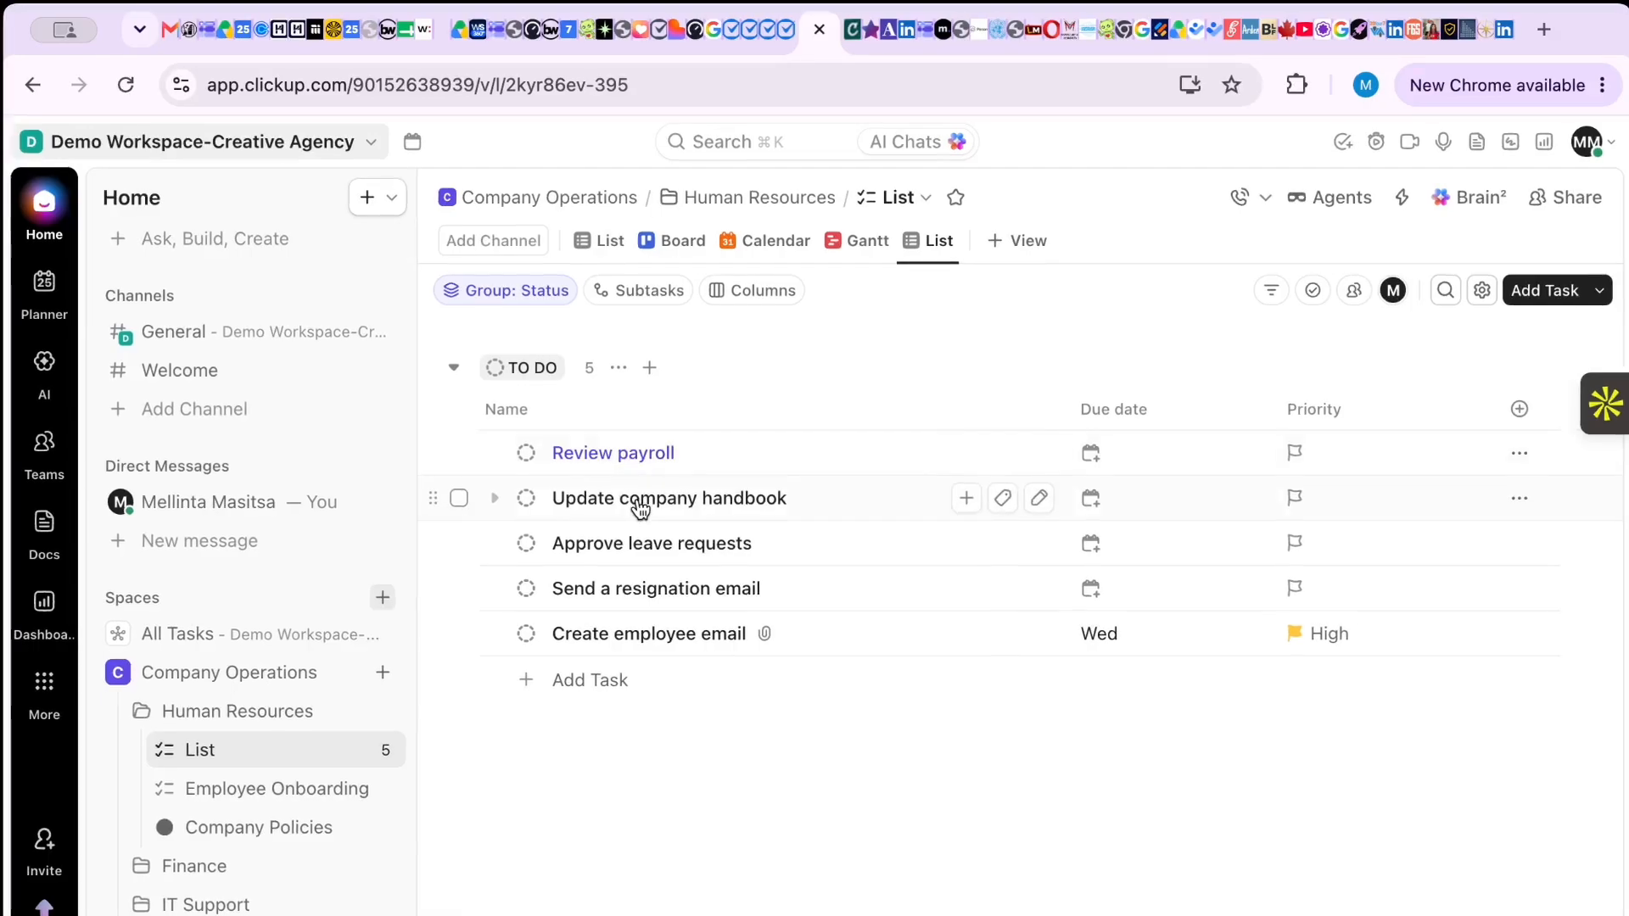
left_click(730, 746)
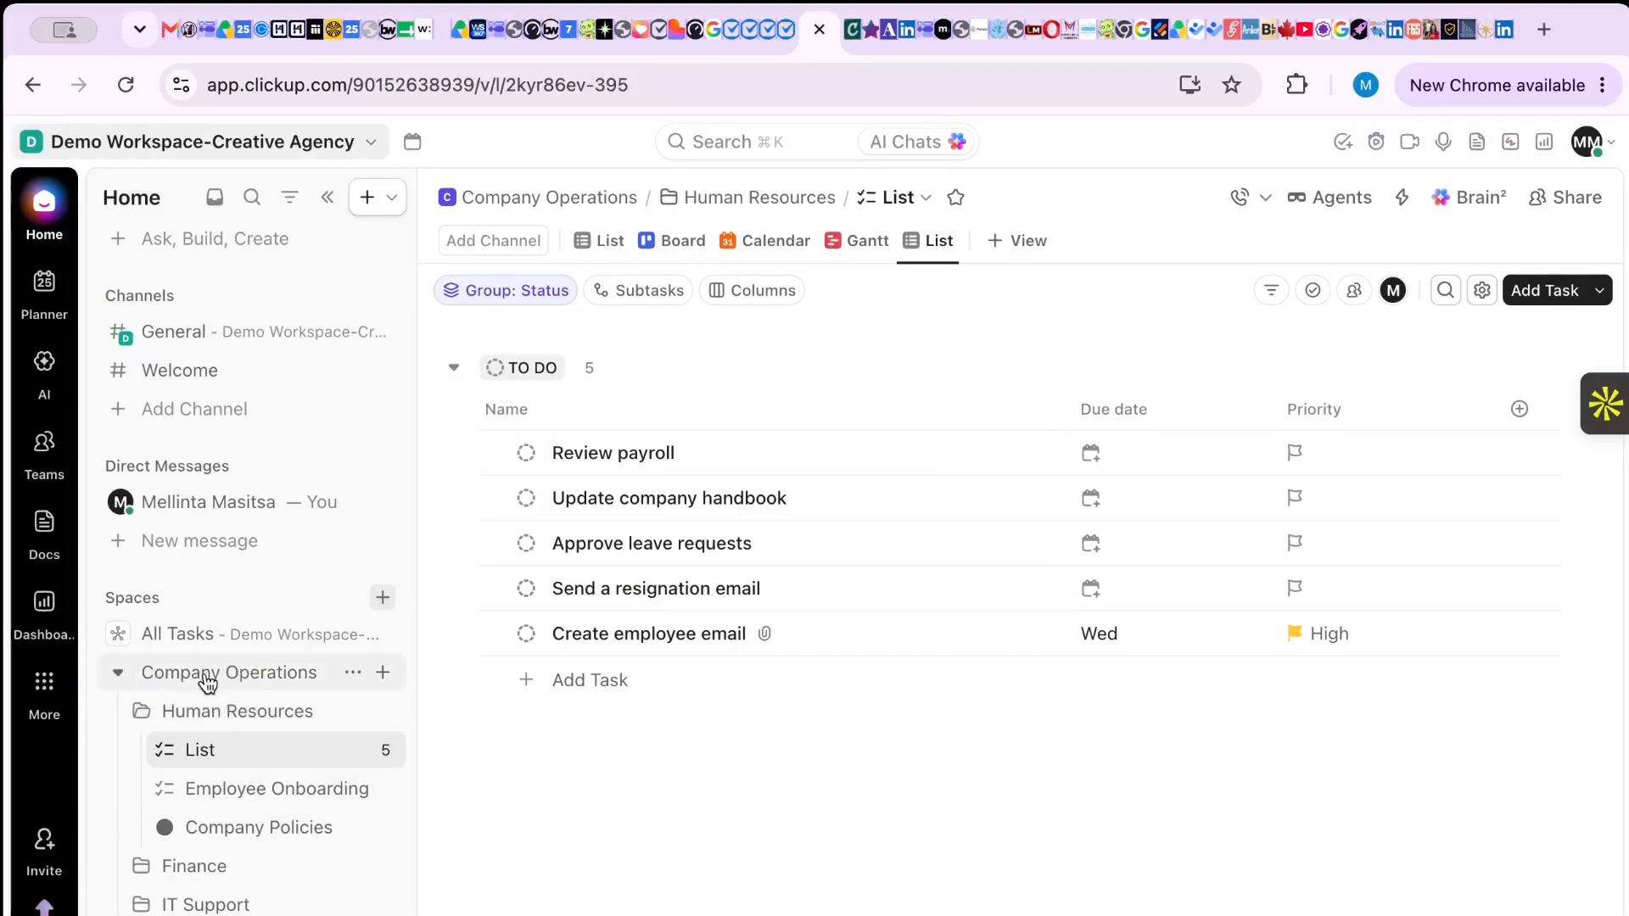
- Collapse the Company Operations space in the list of spaces
left_click(118, 675)
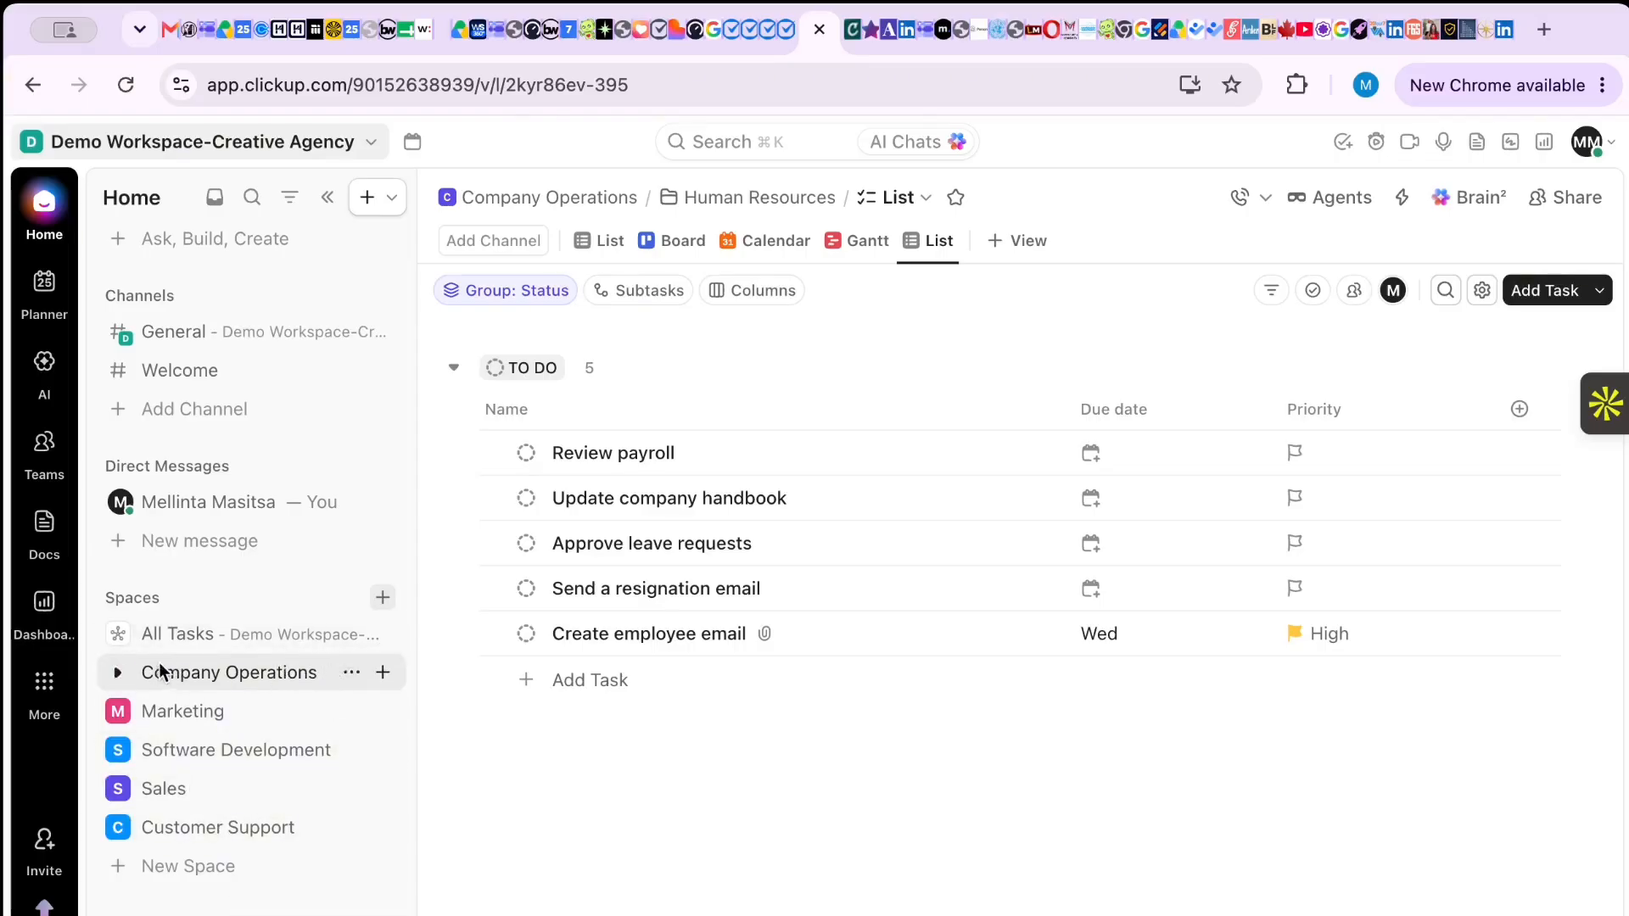
- Expand the Company Operations space and look through its Human Resources, Finance and IT Support folders, ending with IT Support open
left_click(117, 672)
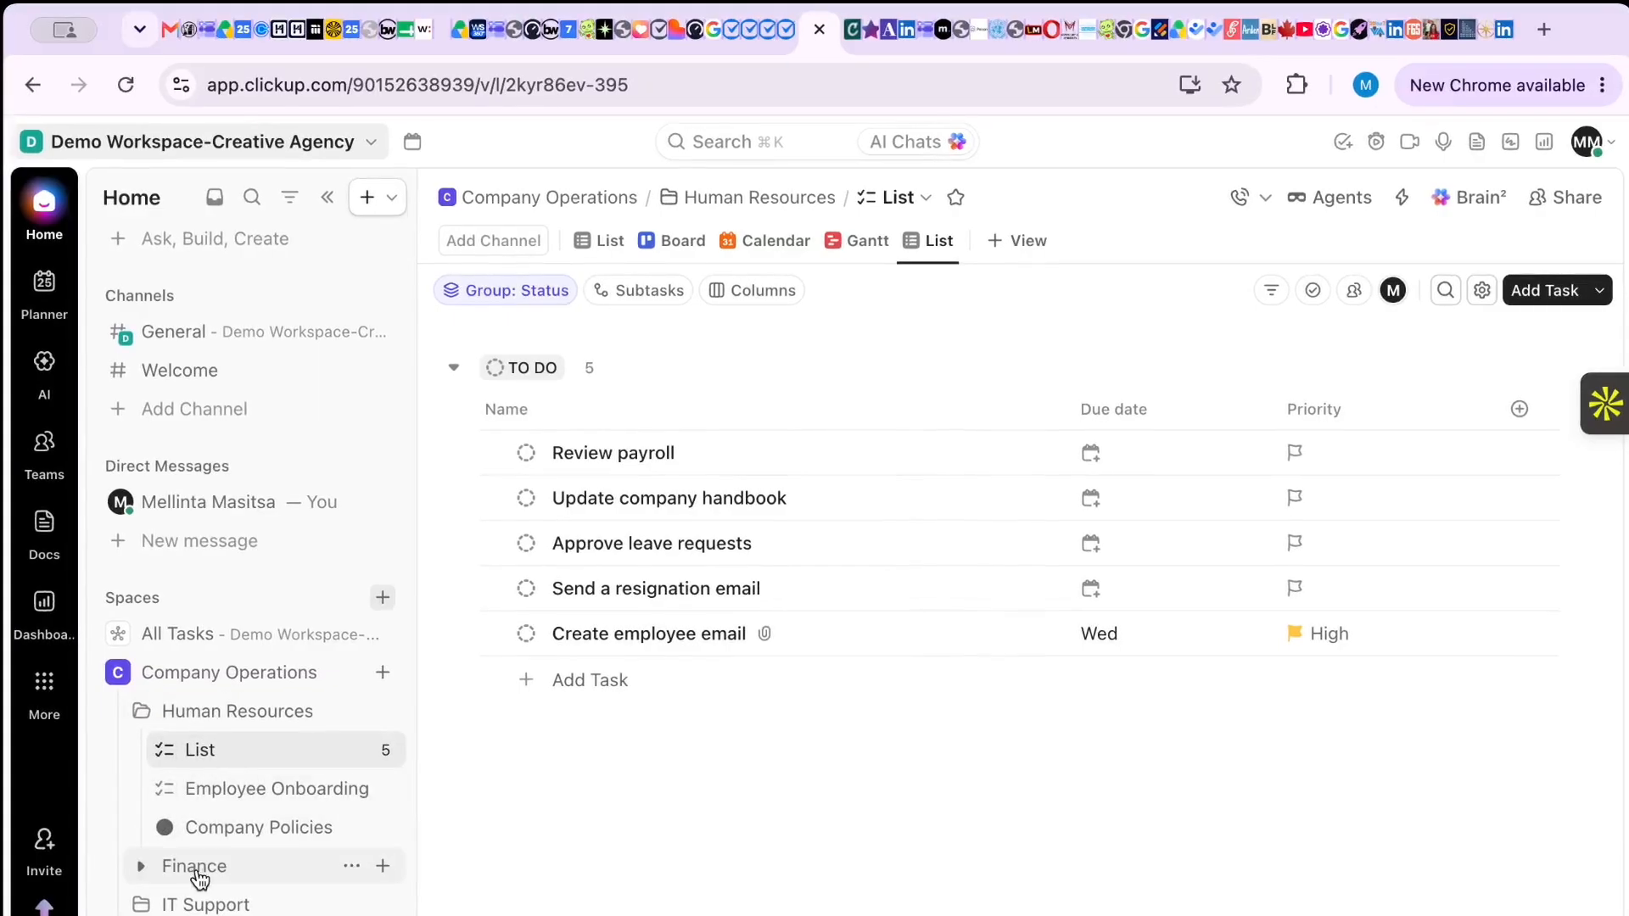
scroll(196, 815, "down", 3)
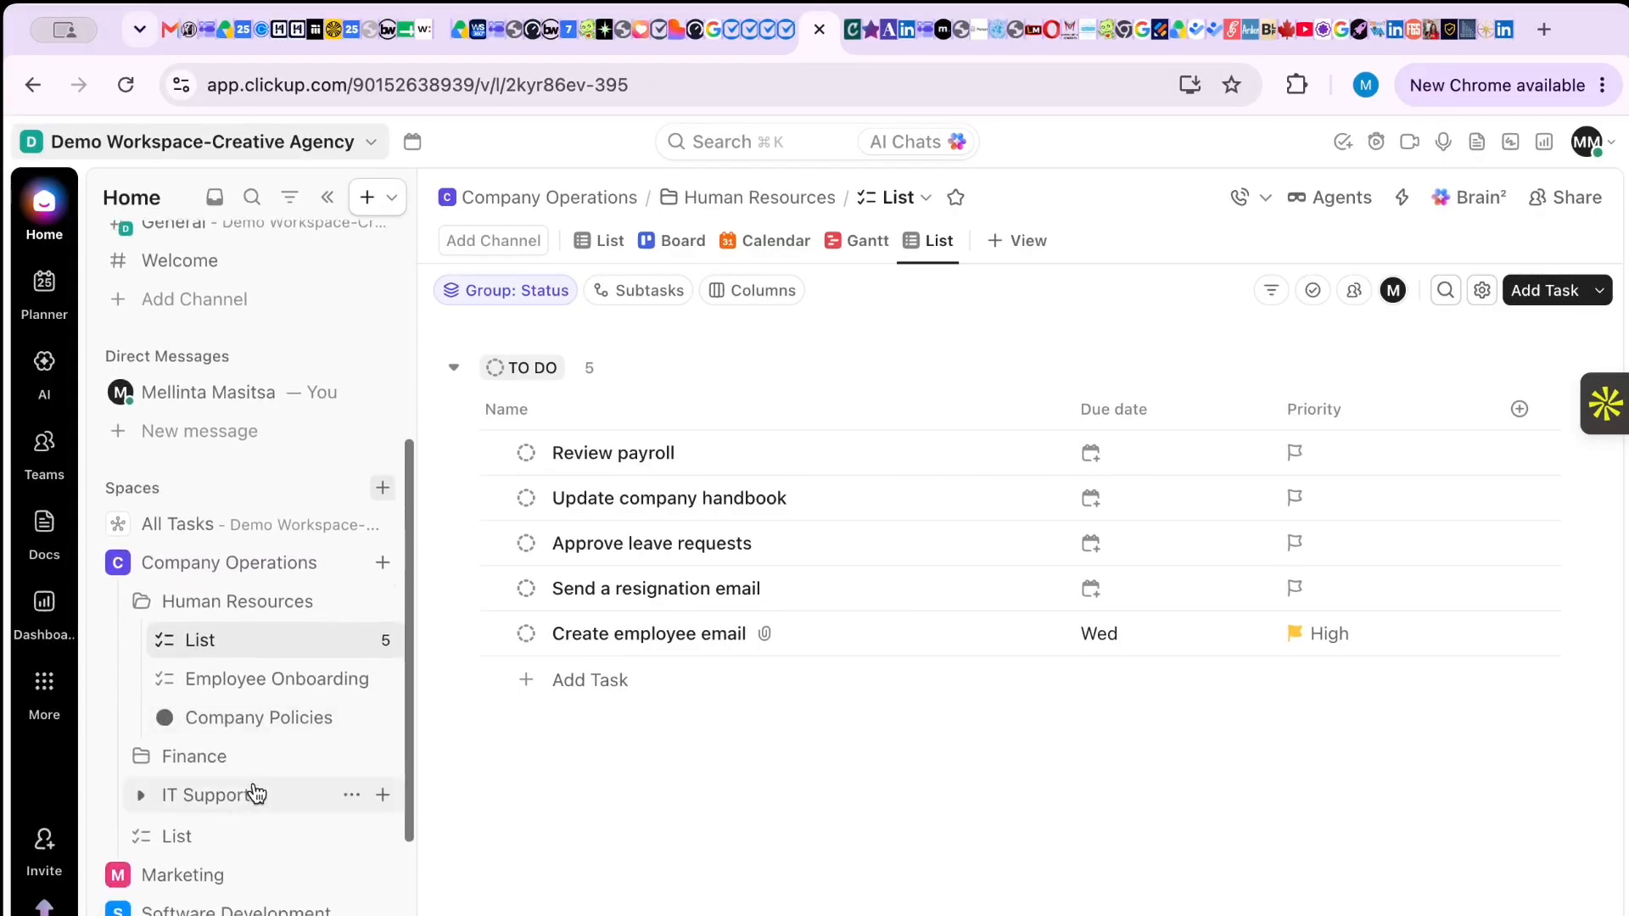
scroll(240, 806, "down", 1)
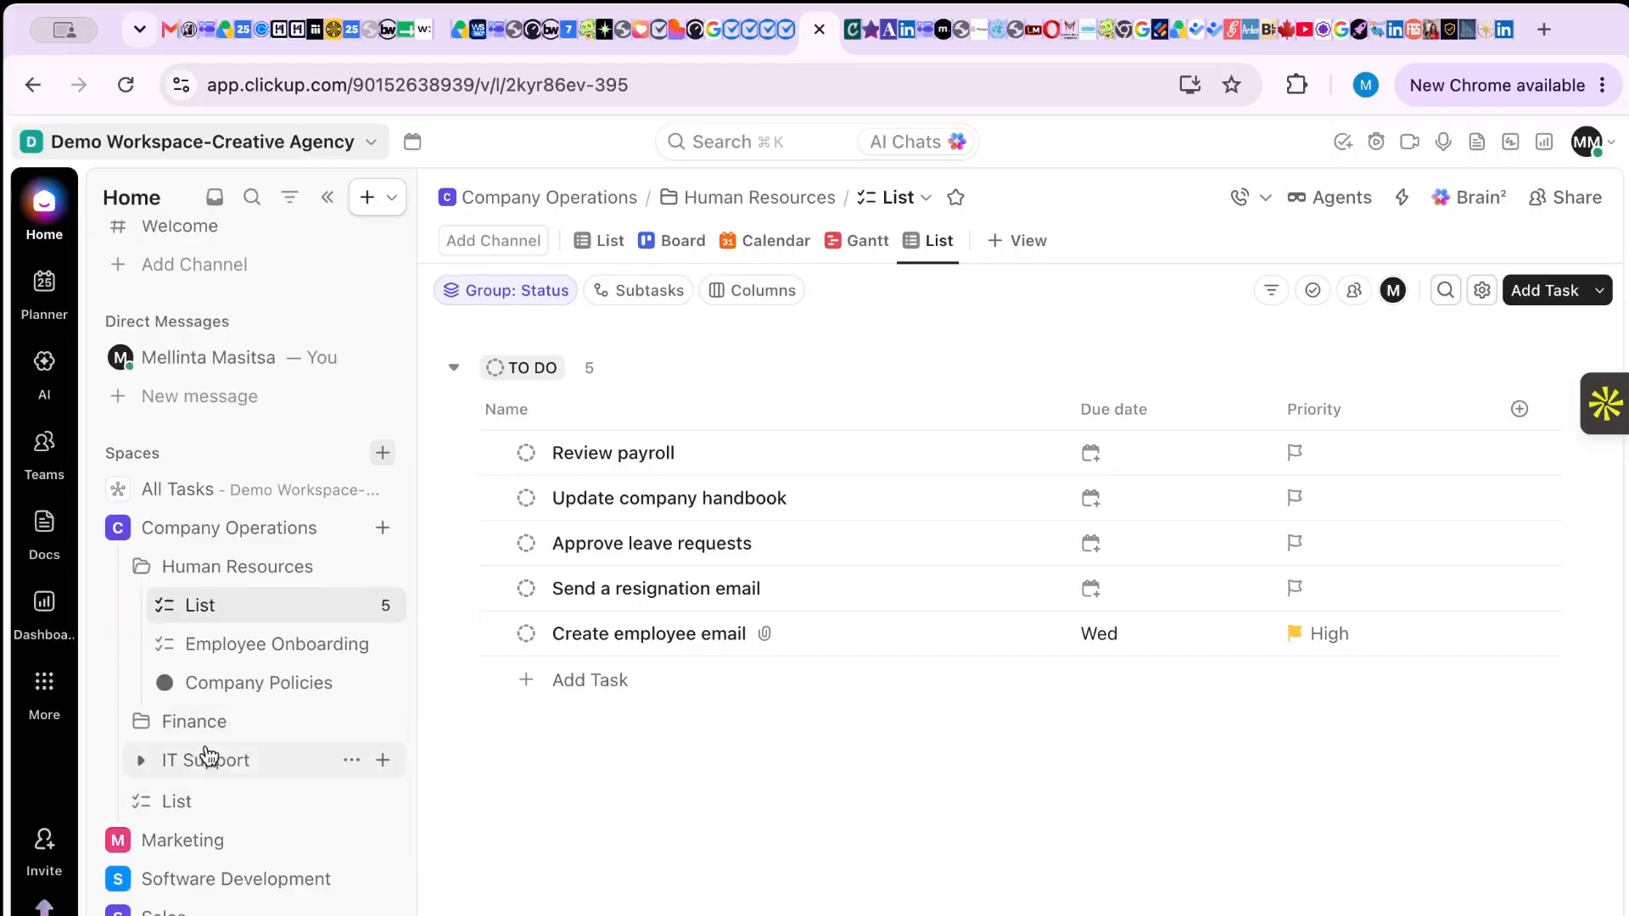
left_click(156, 576)
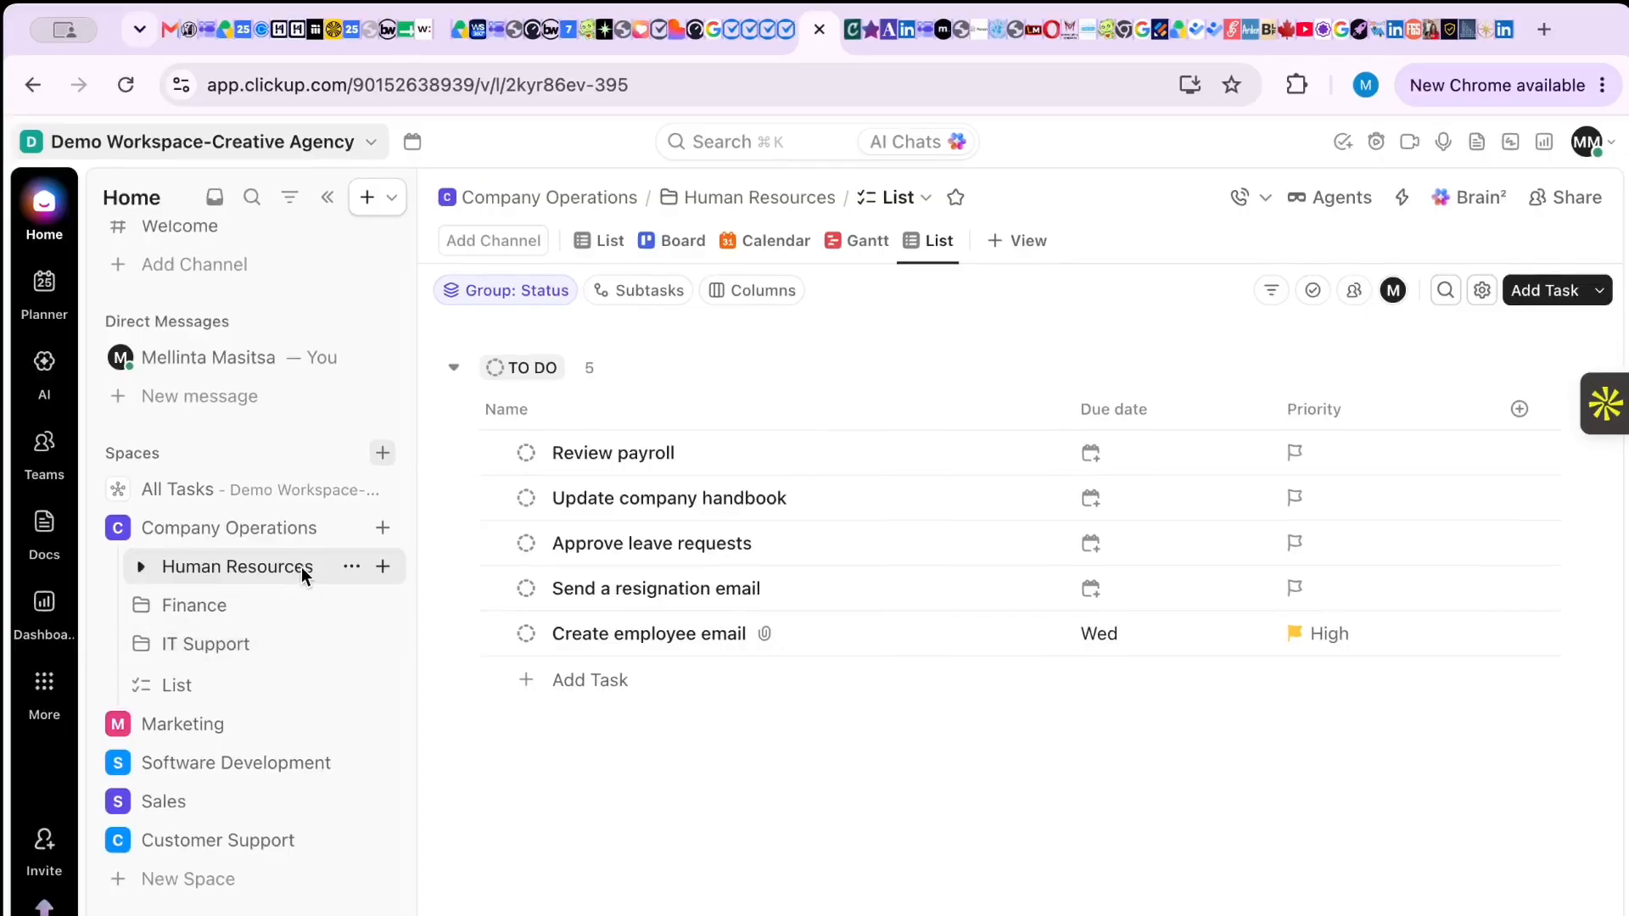
left_click(143, 569)
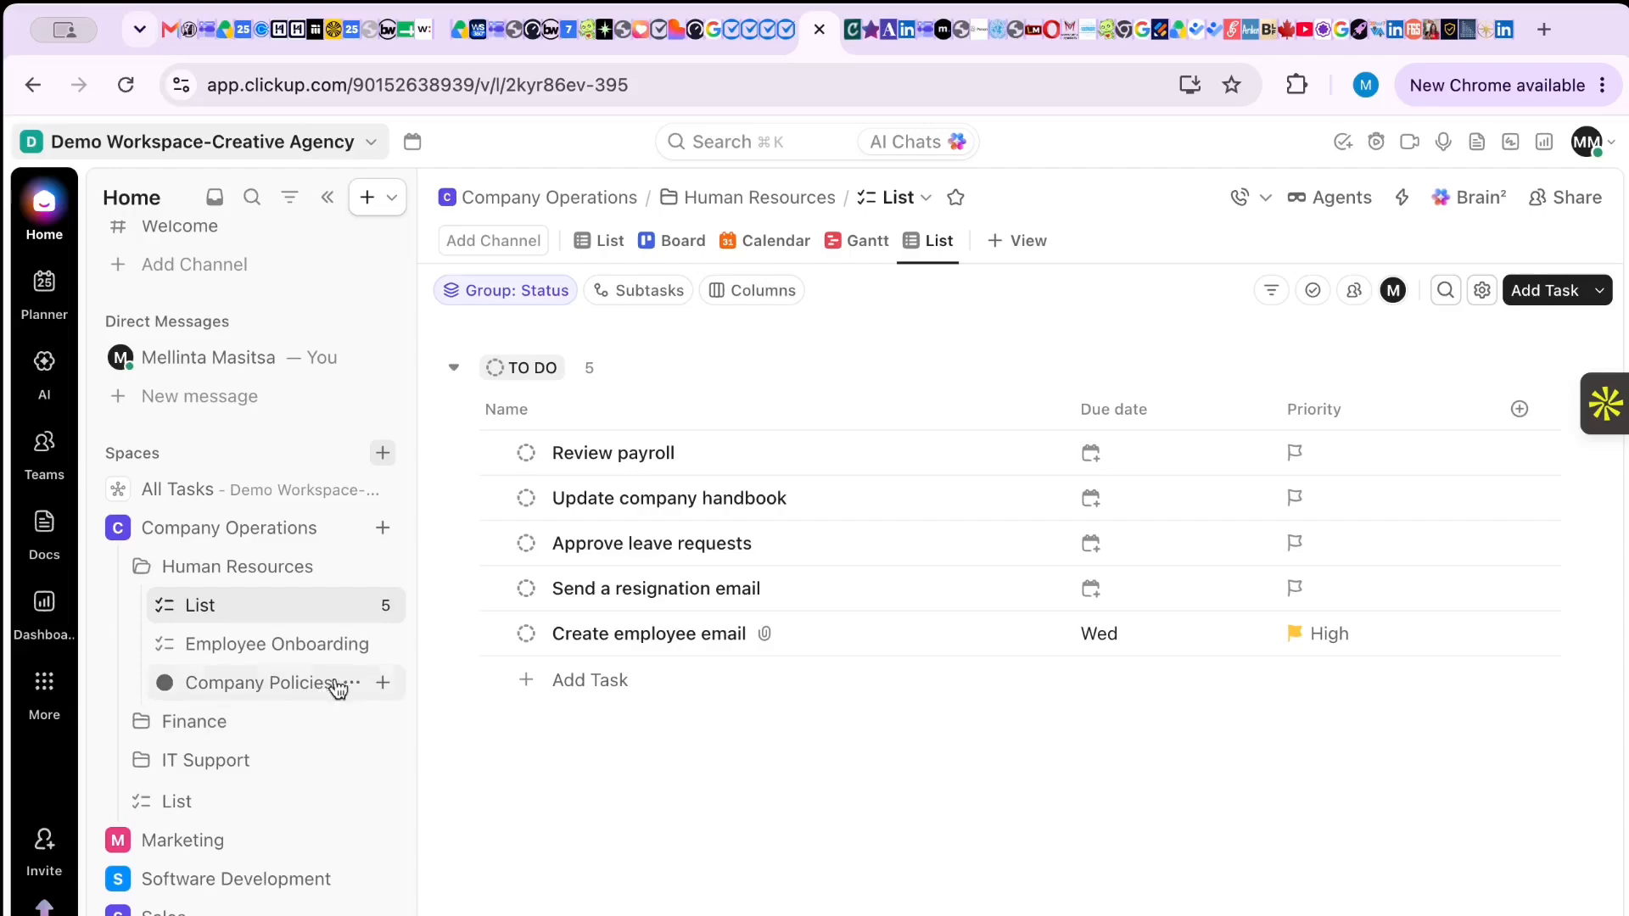
left_click(257, 726)
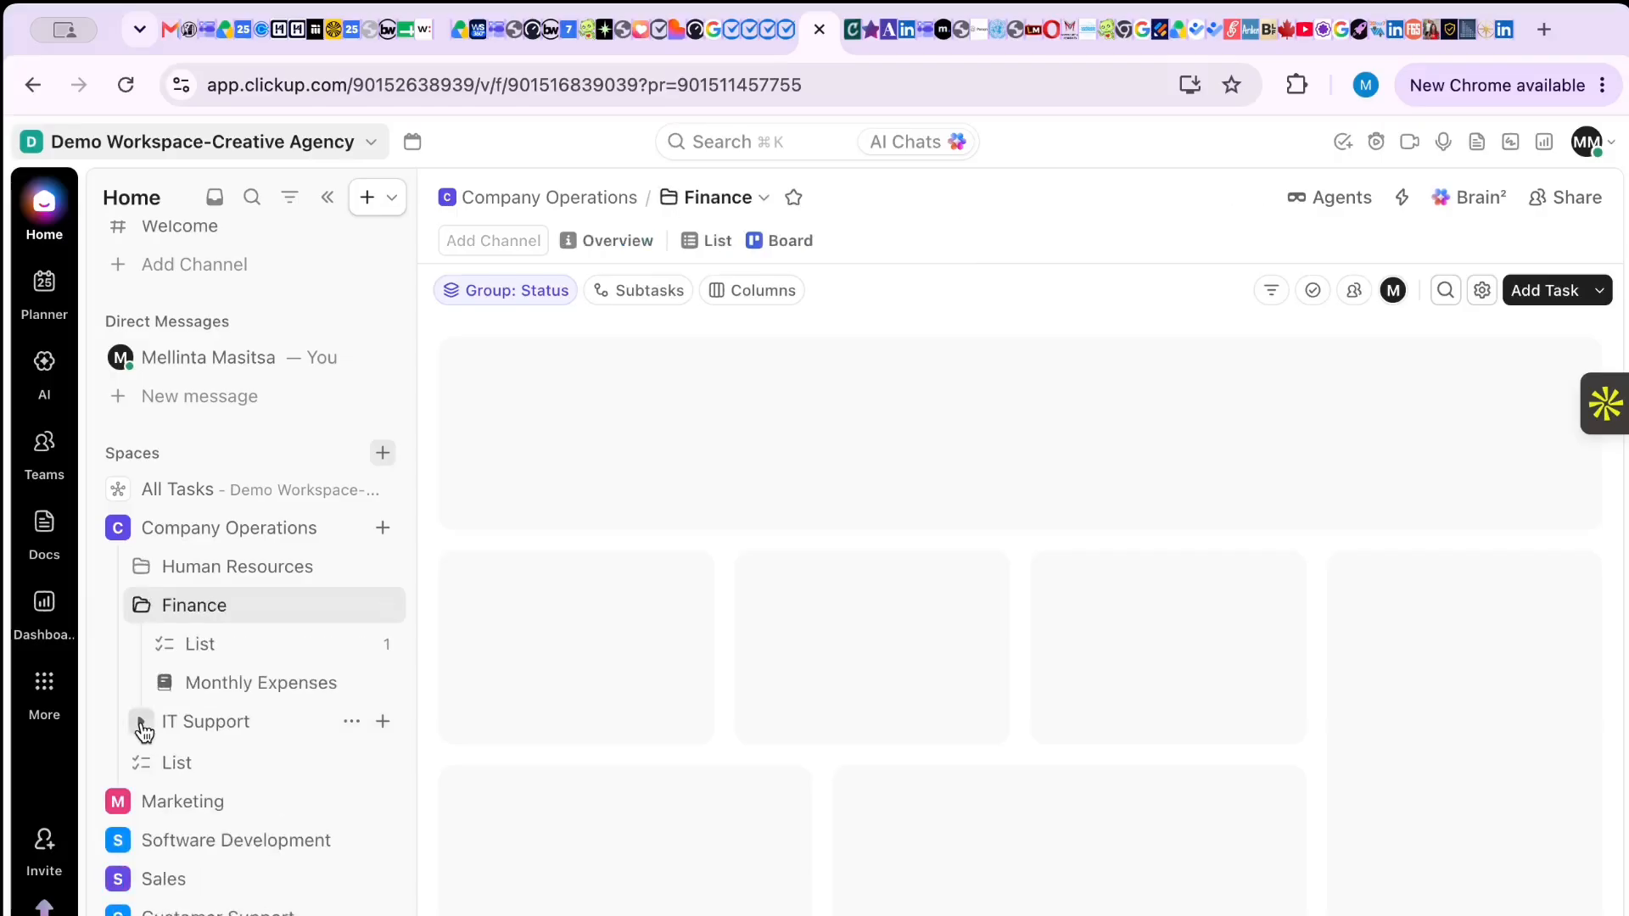
left_click(236, 723)
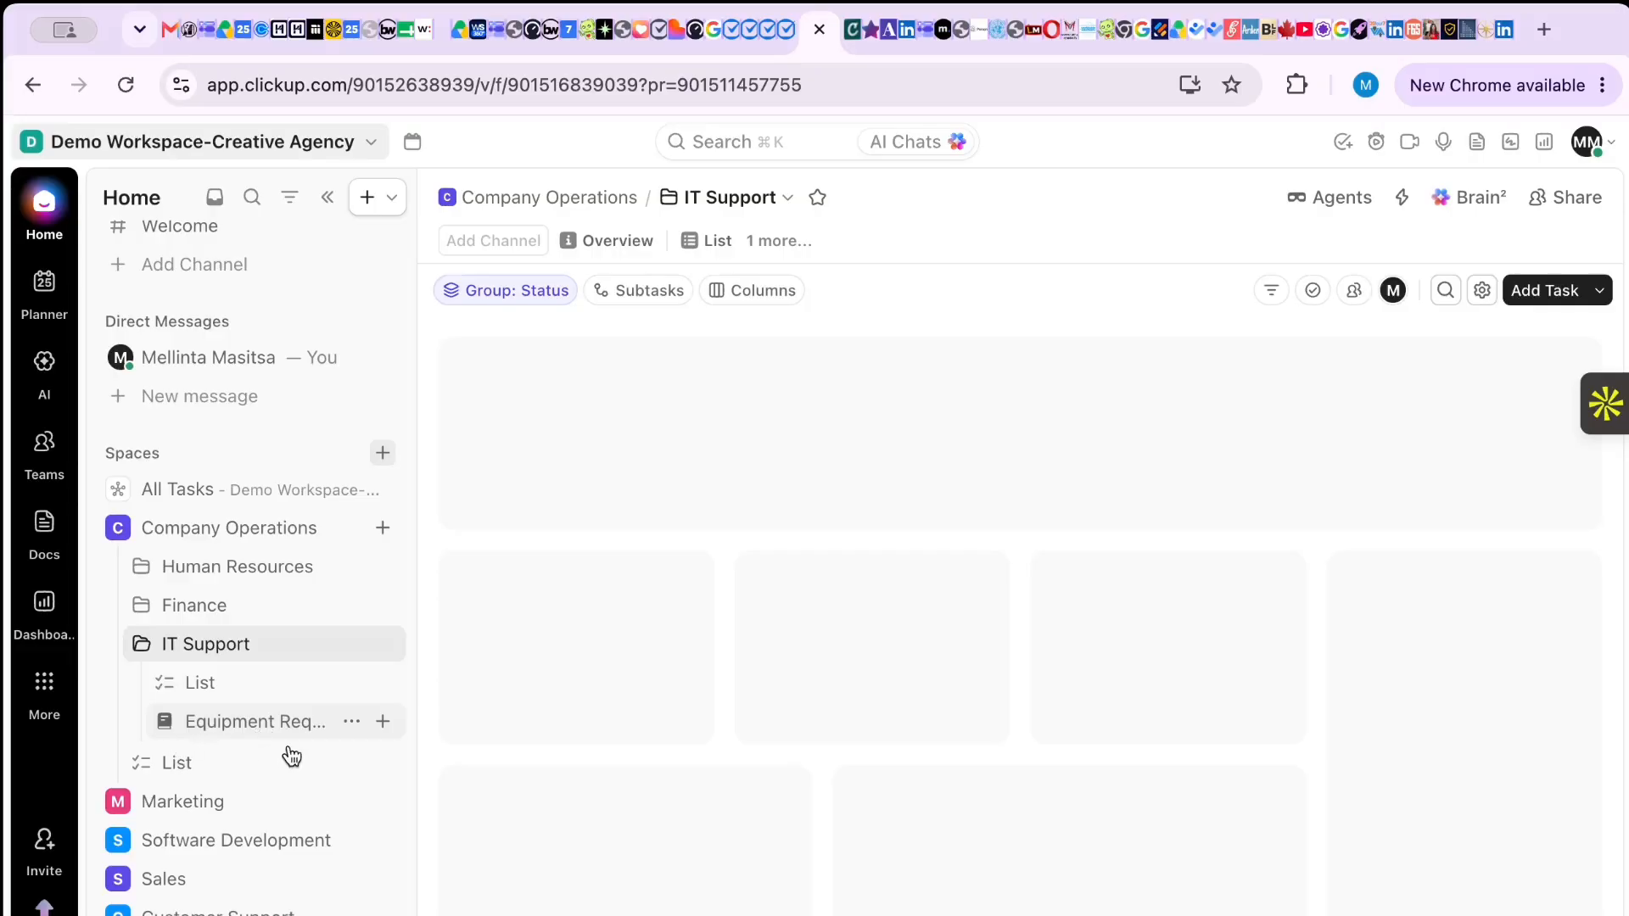
- Create a list named "Equipment handed over" in the IT Support folder and dismiss the AI-suggested list settings
left_click(381, 722)
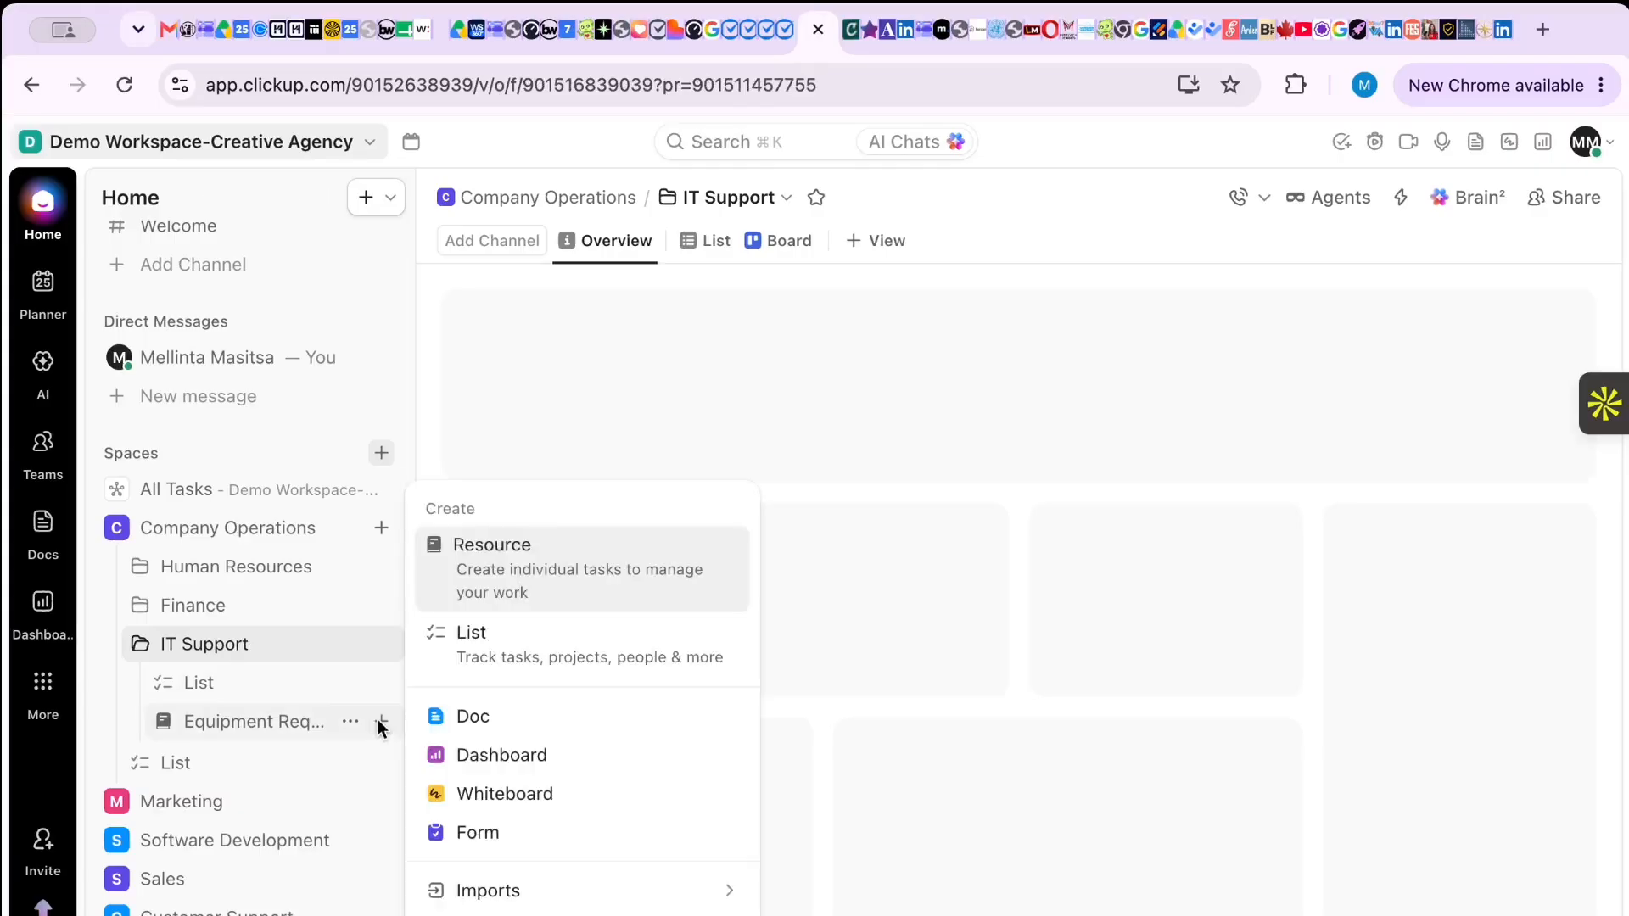
left_click(506, 653)
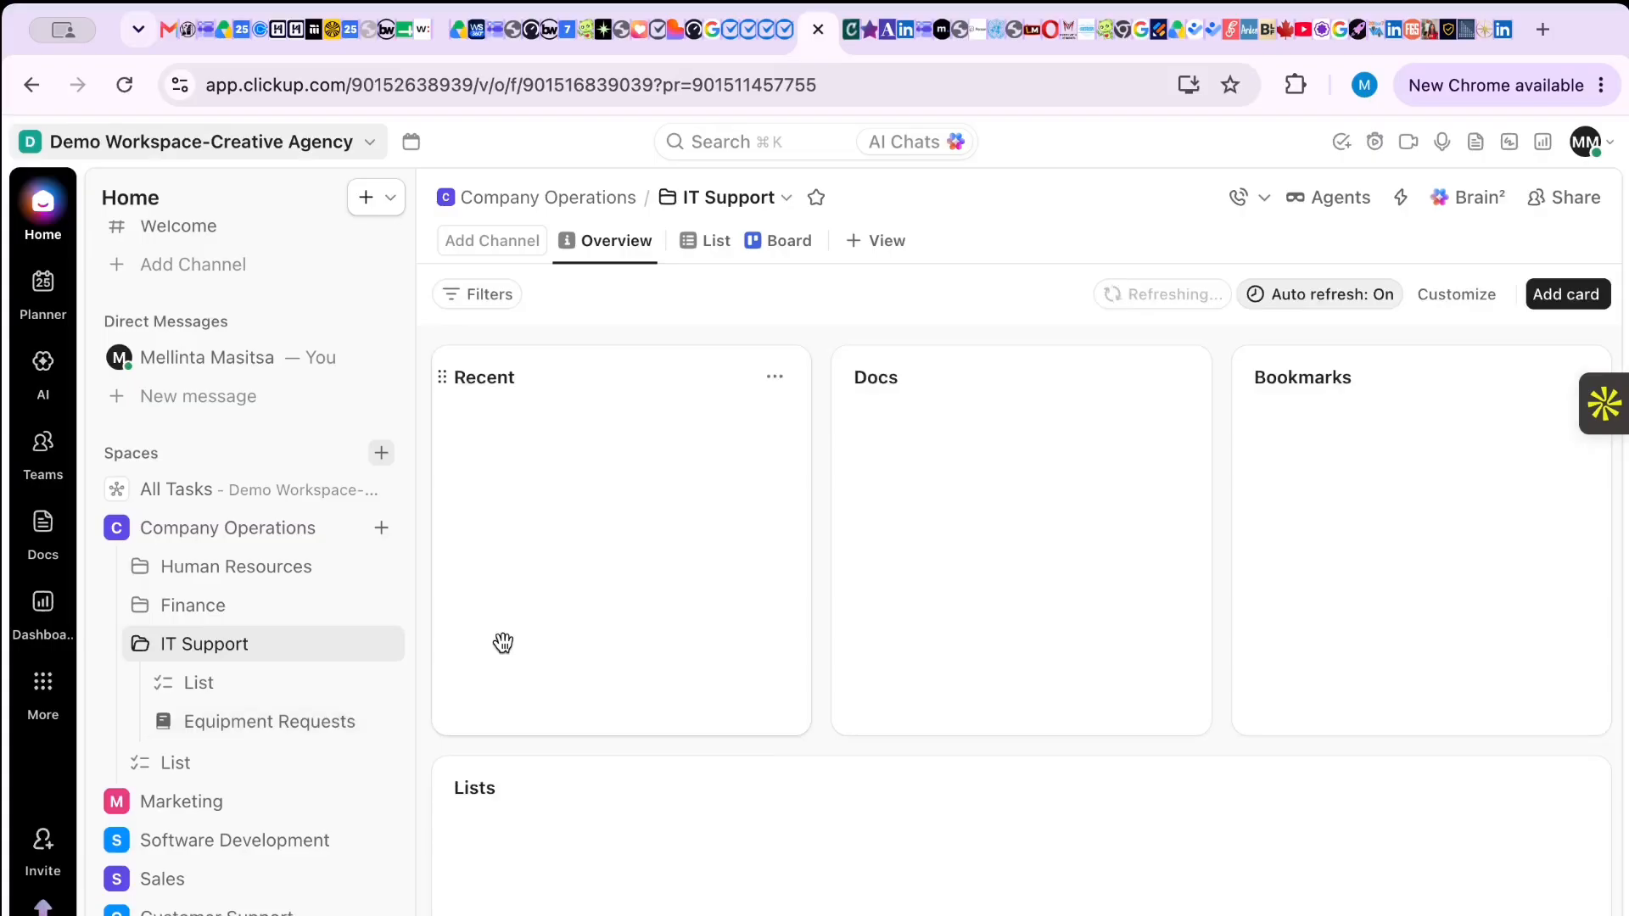
scroll(578, 721, "down", 5)
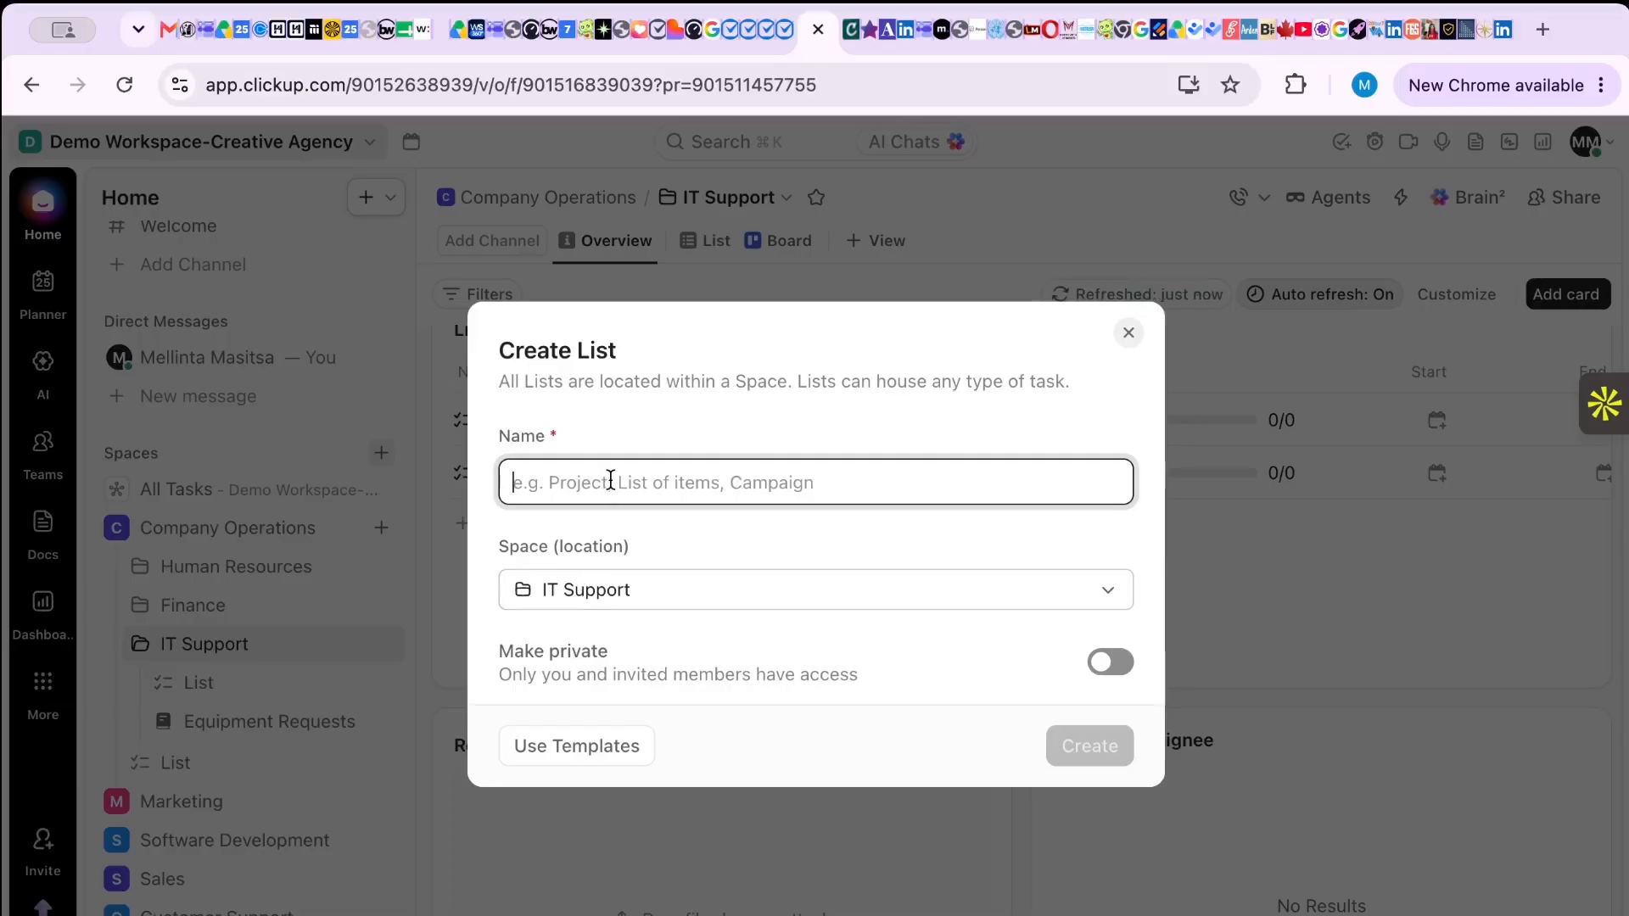
type("Equi")
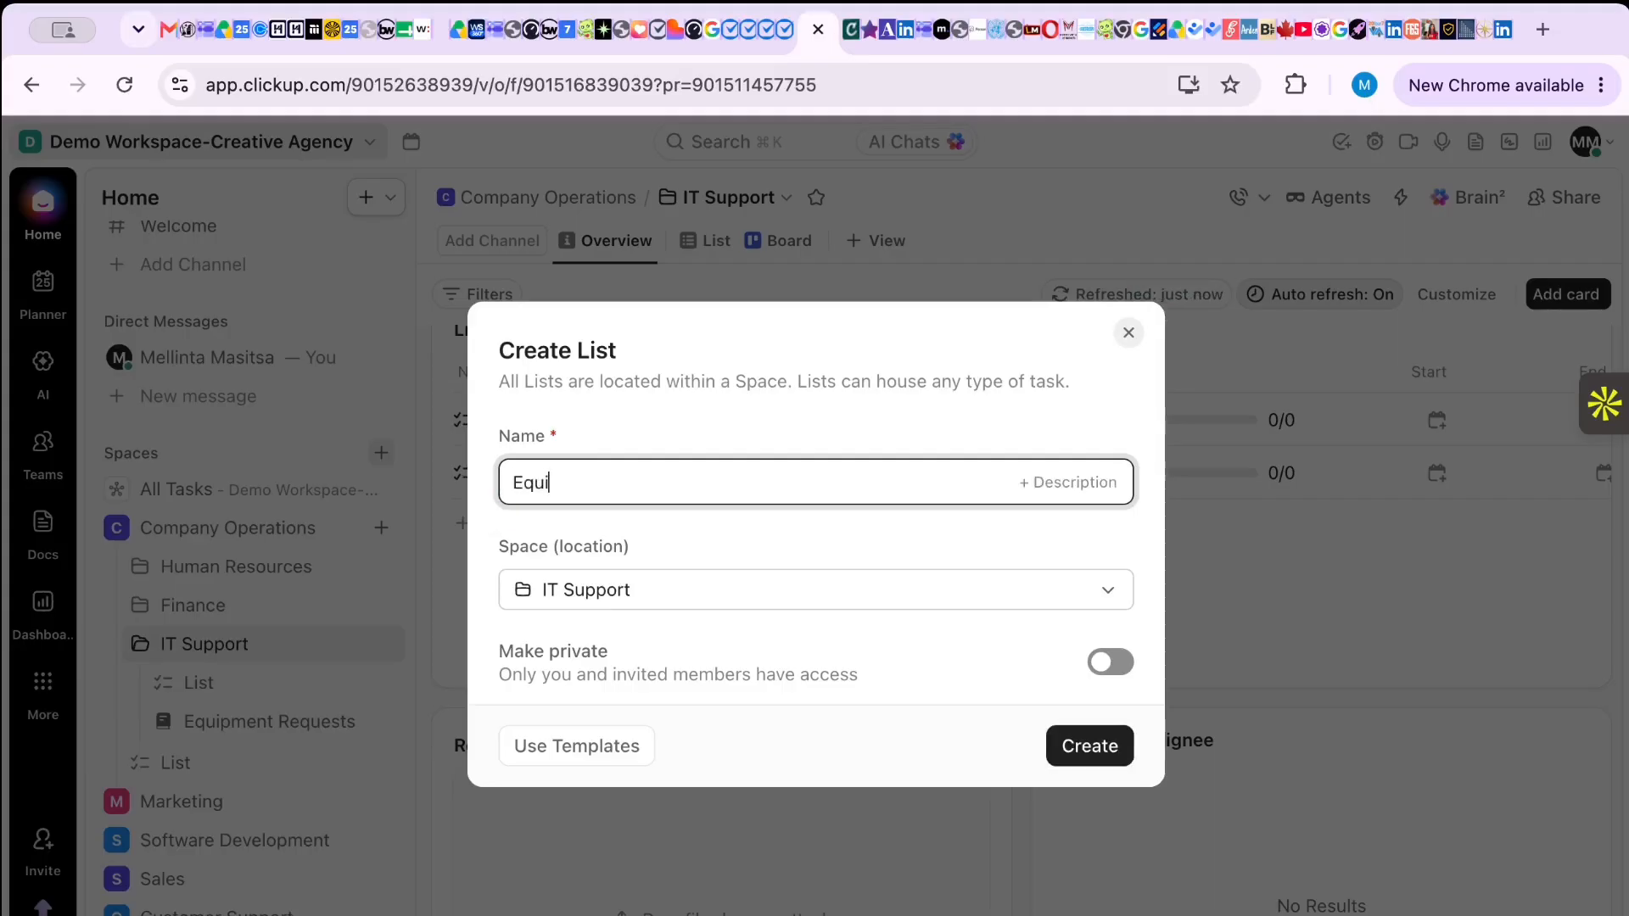
type("pment handed over")
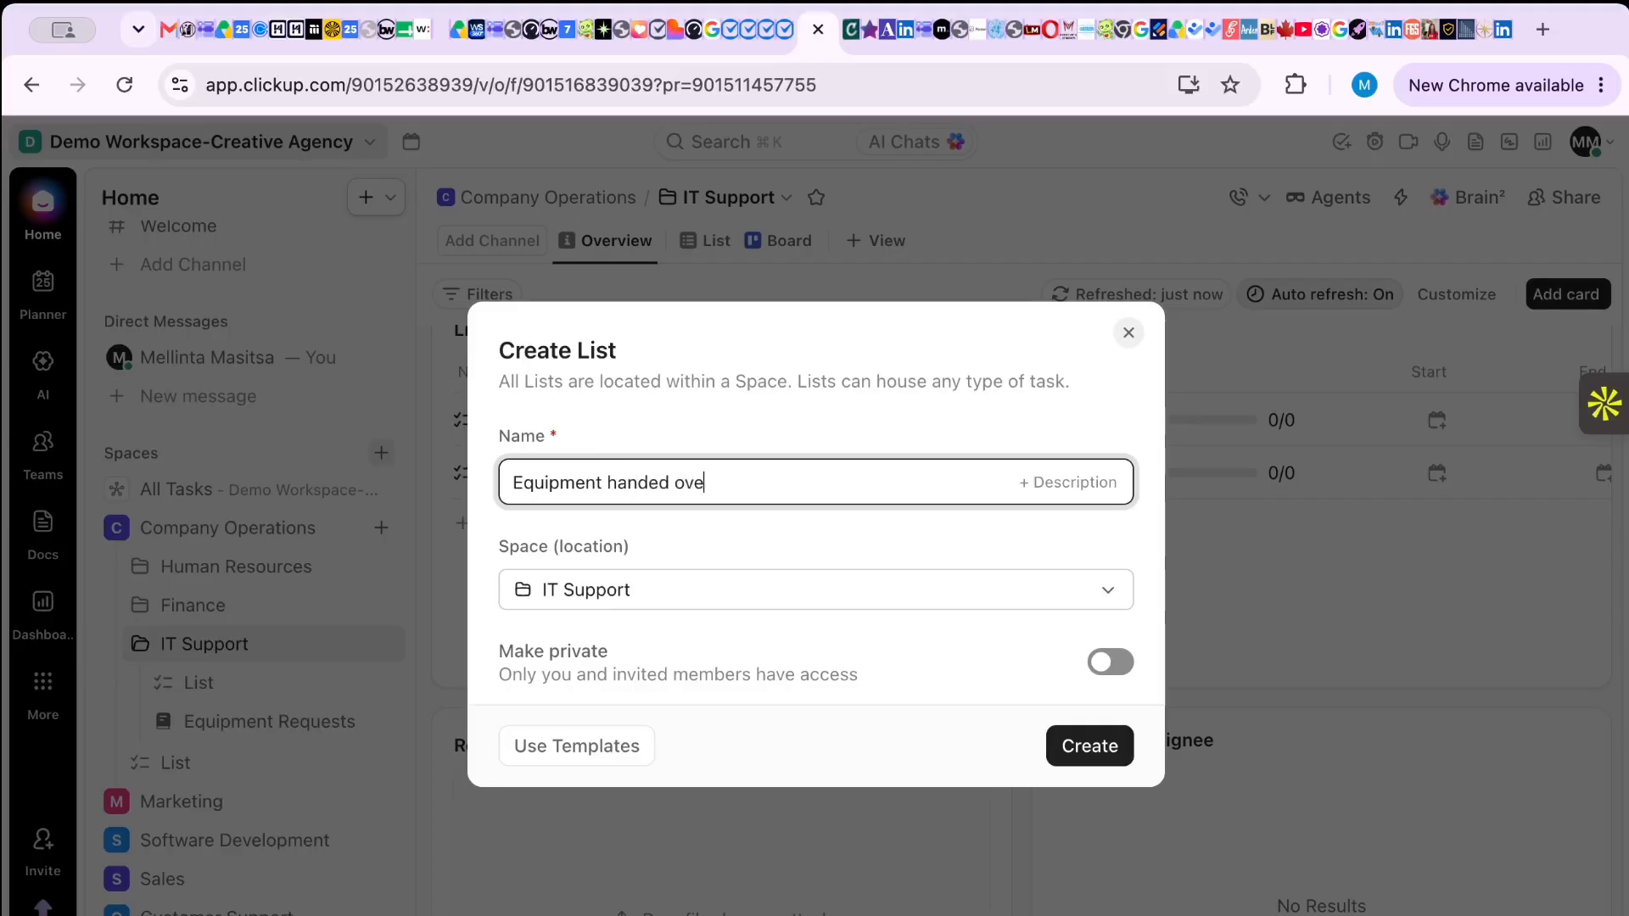
left_click(731, 598)
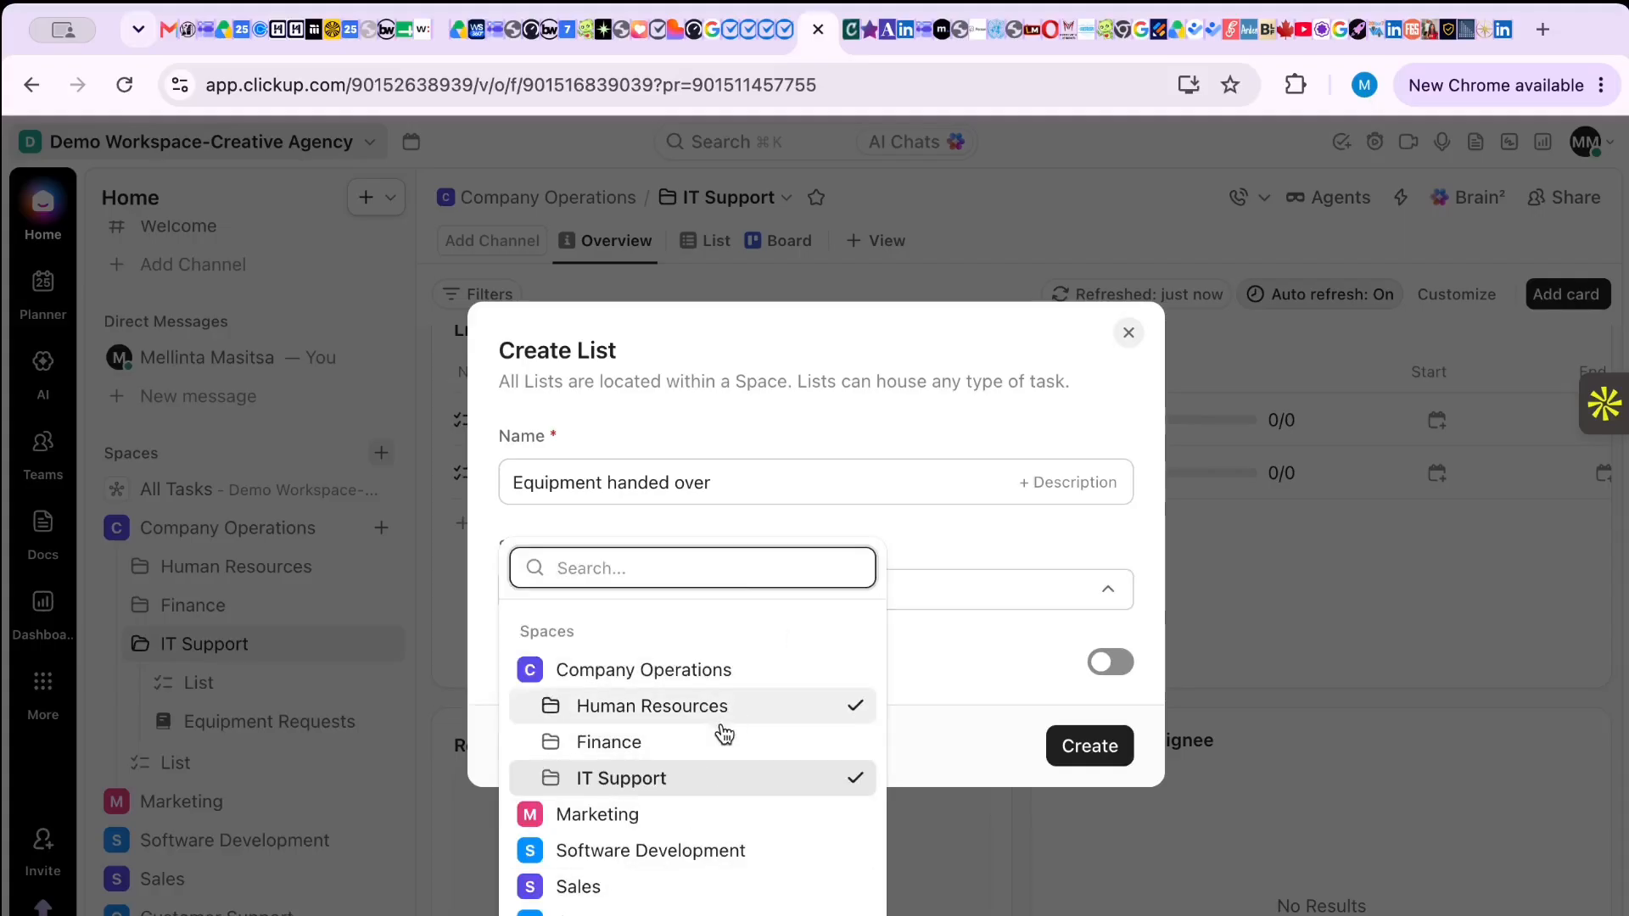
left_click(711, 789)
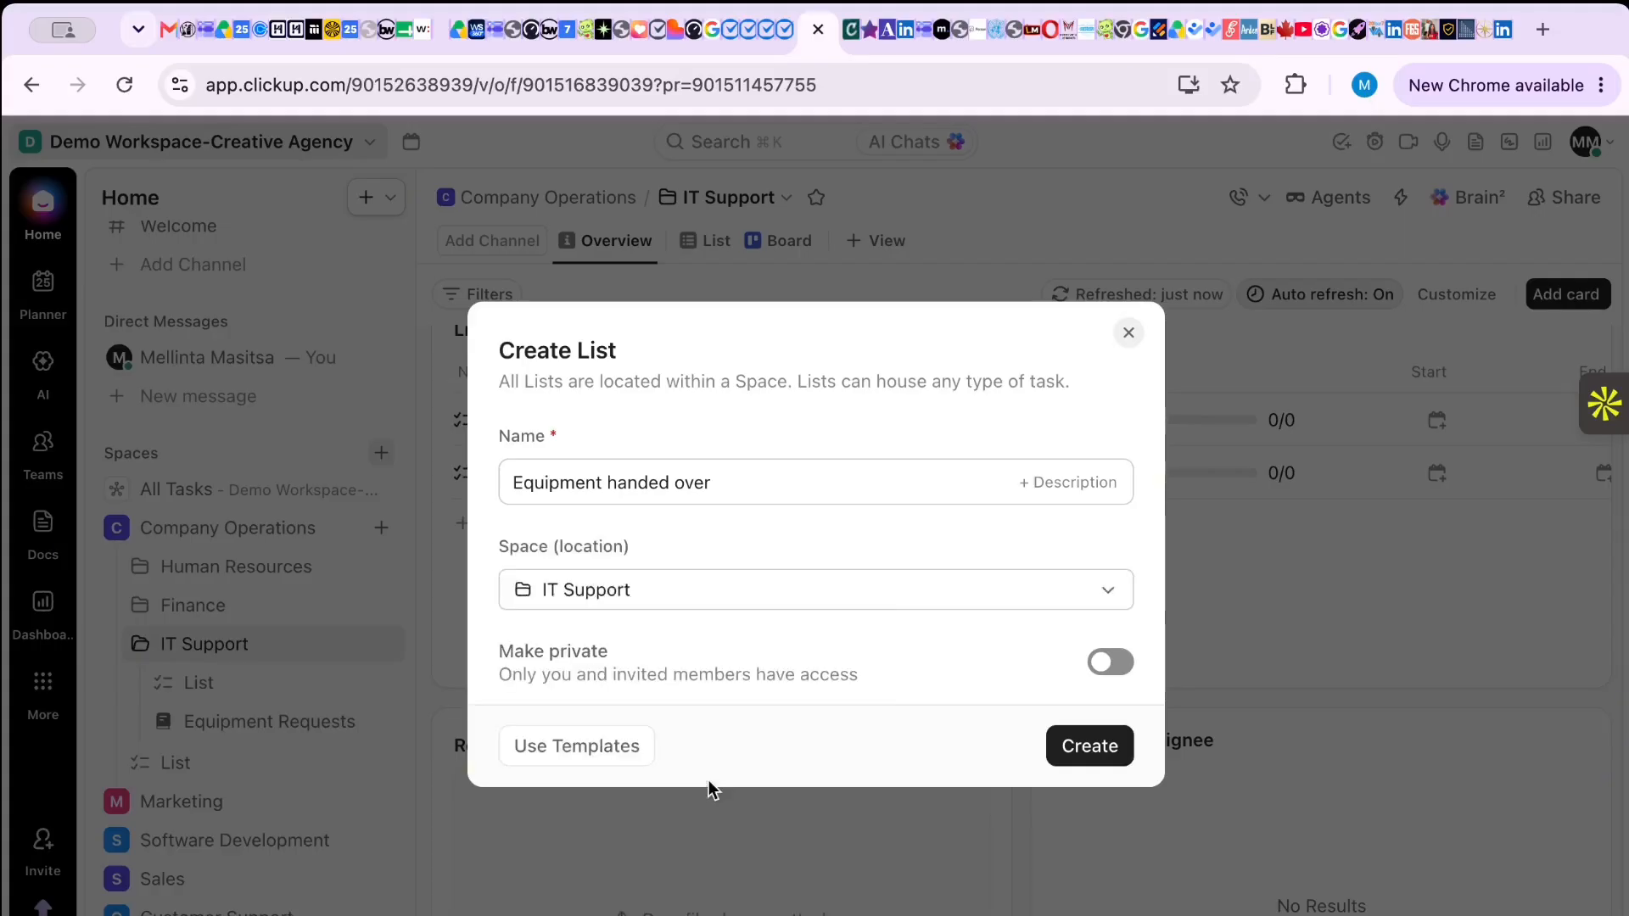
left_click(1075, 757)
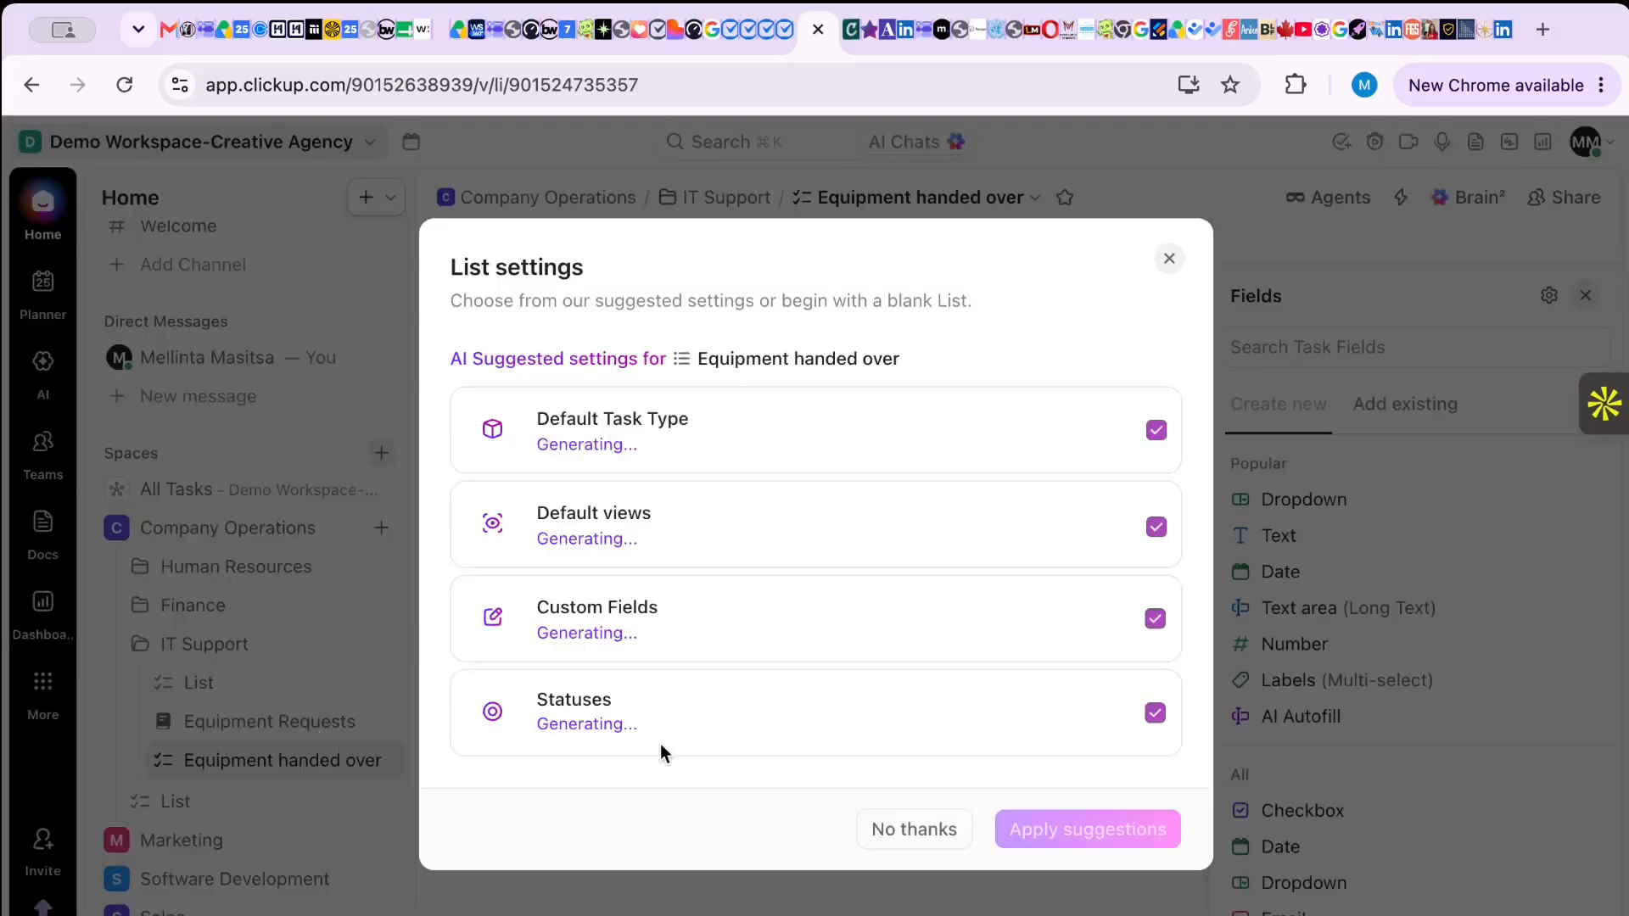
left_click(1170, 262)
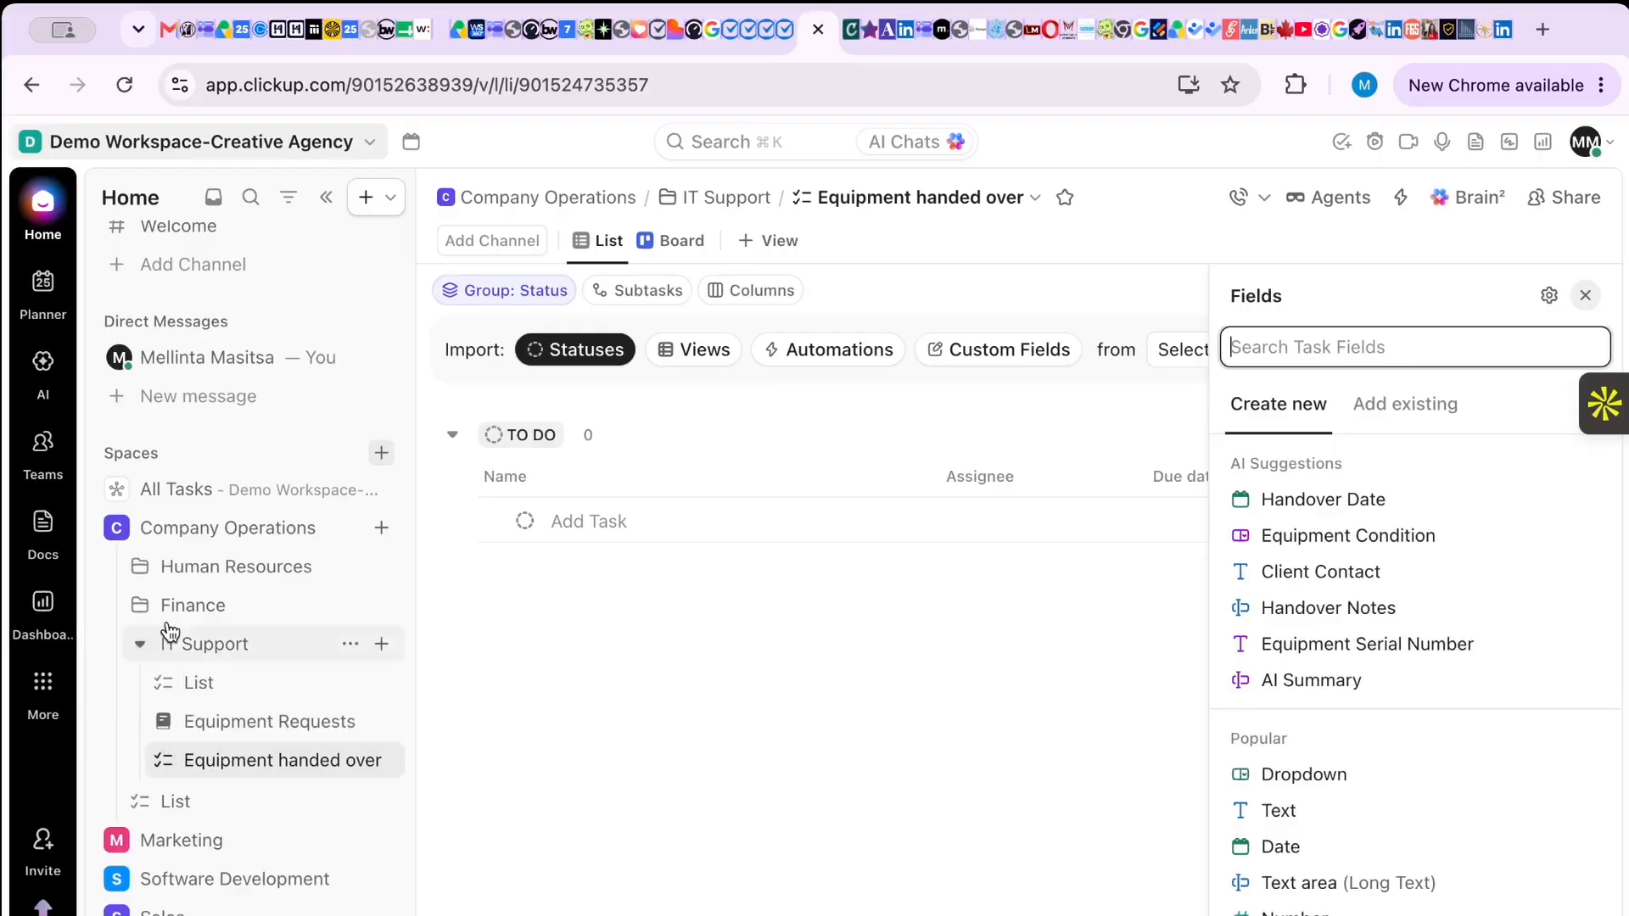
- Open the Company Operations space overview and examine its recent items, docs, bookmarks and folders
left_click(118, 532)
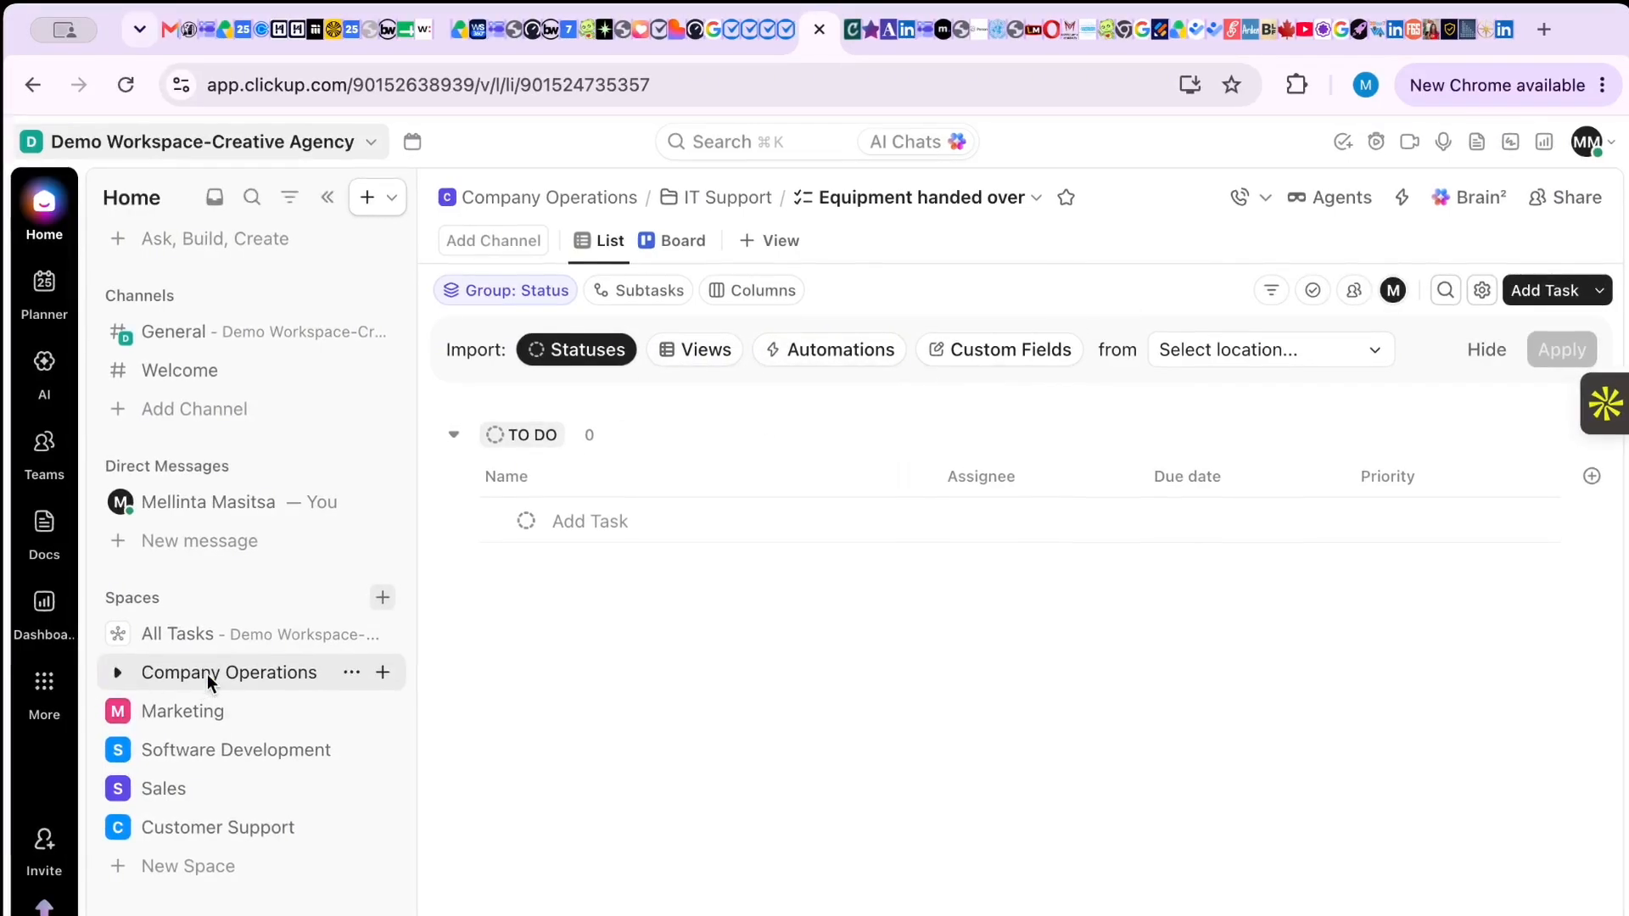
scroll(210, 663, "up", 3)
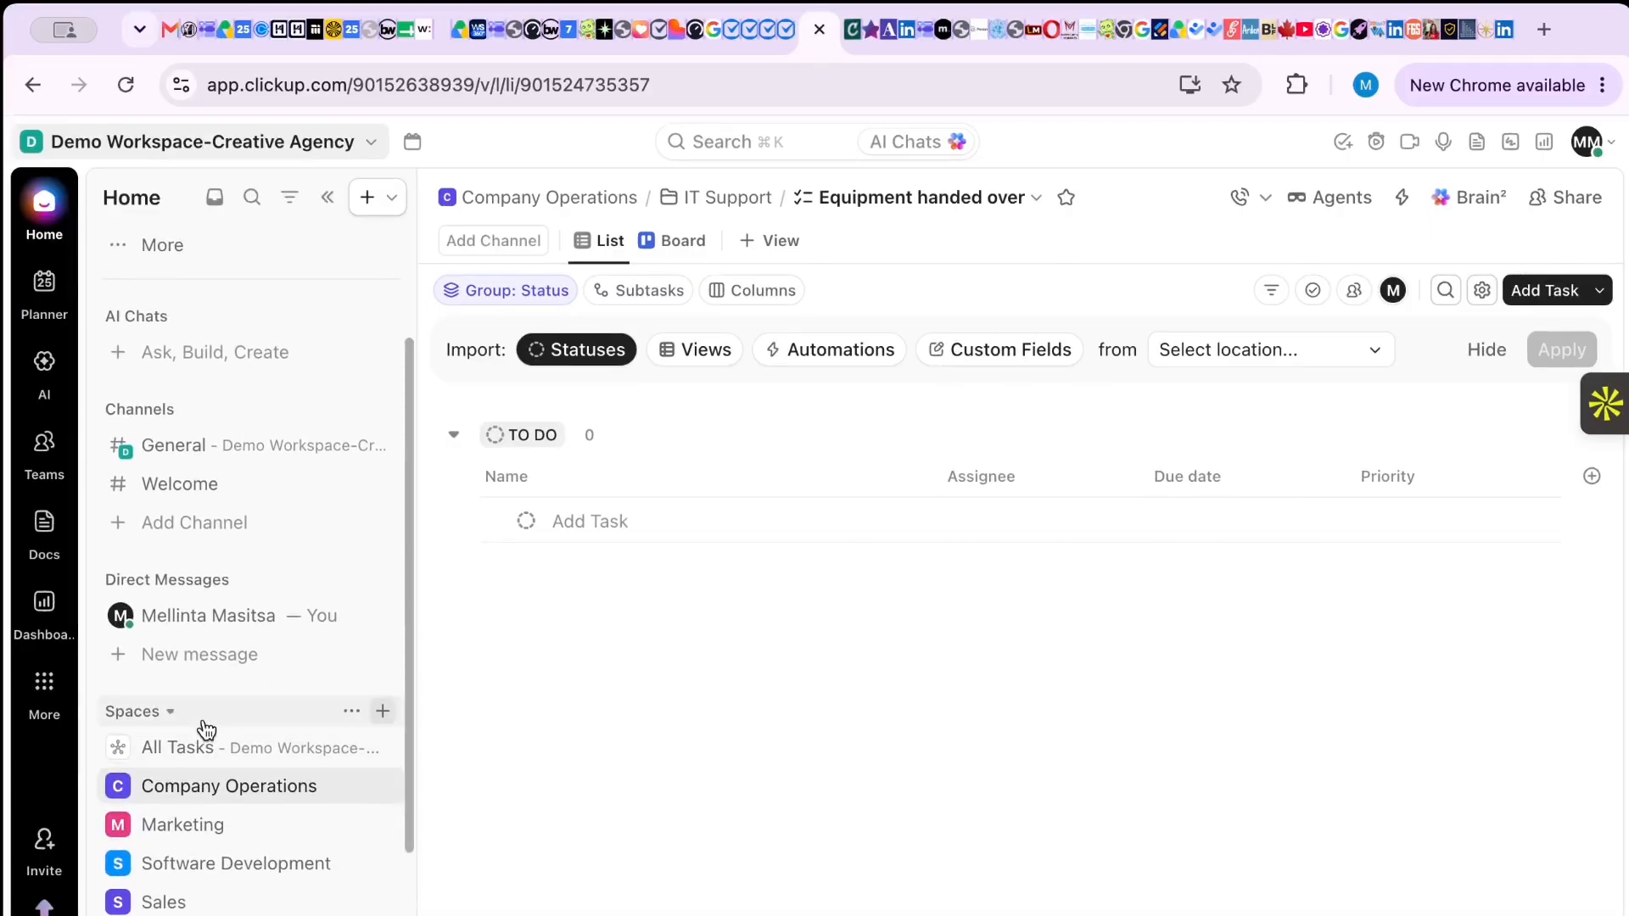
scroll(206, 728, "down", 2)
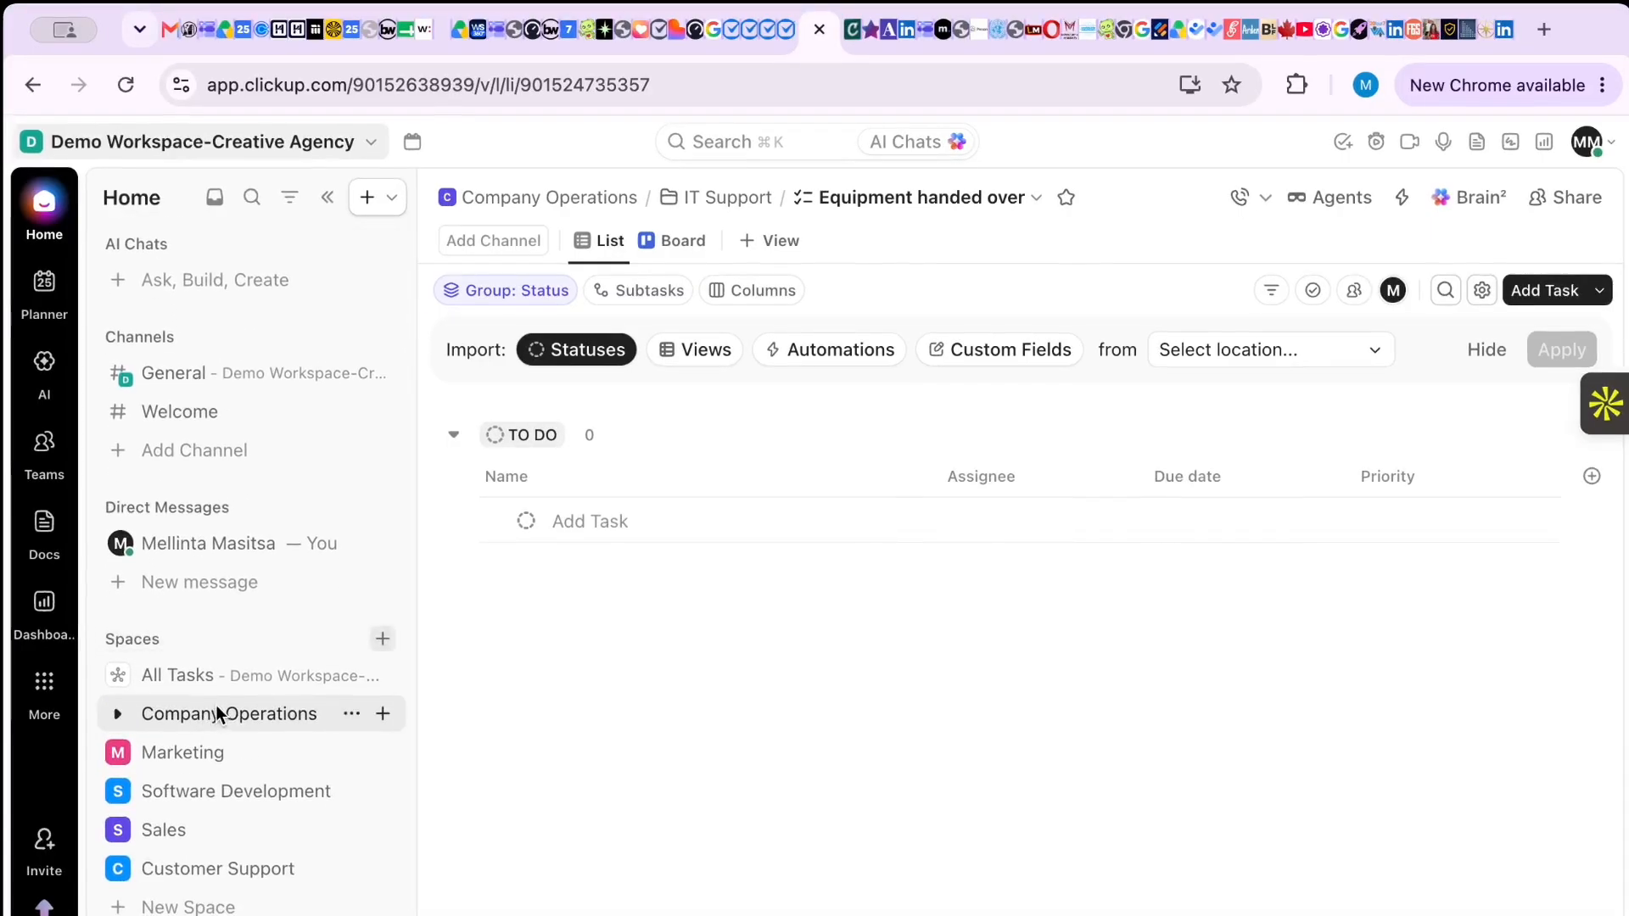
left_click(218, 711)
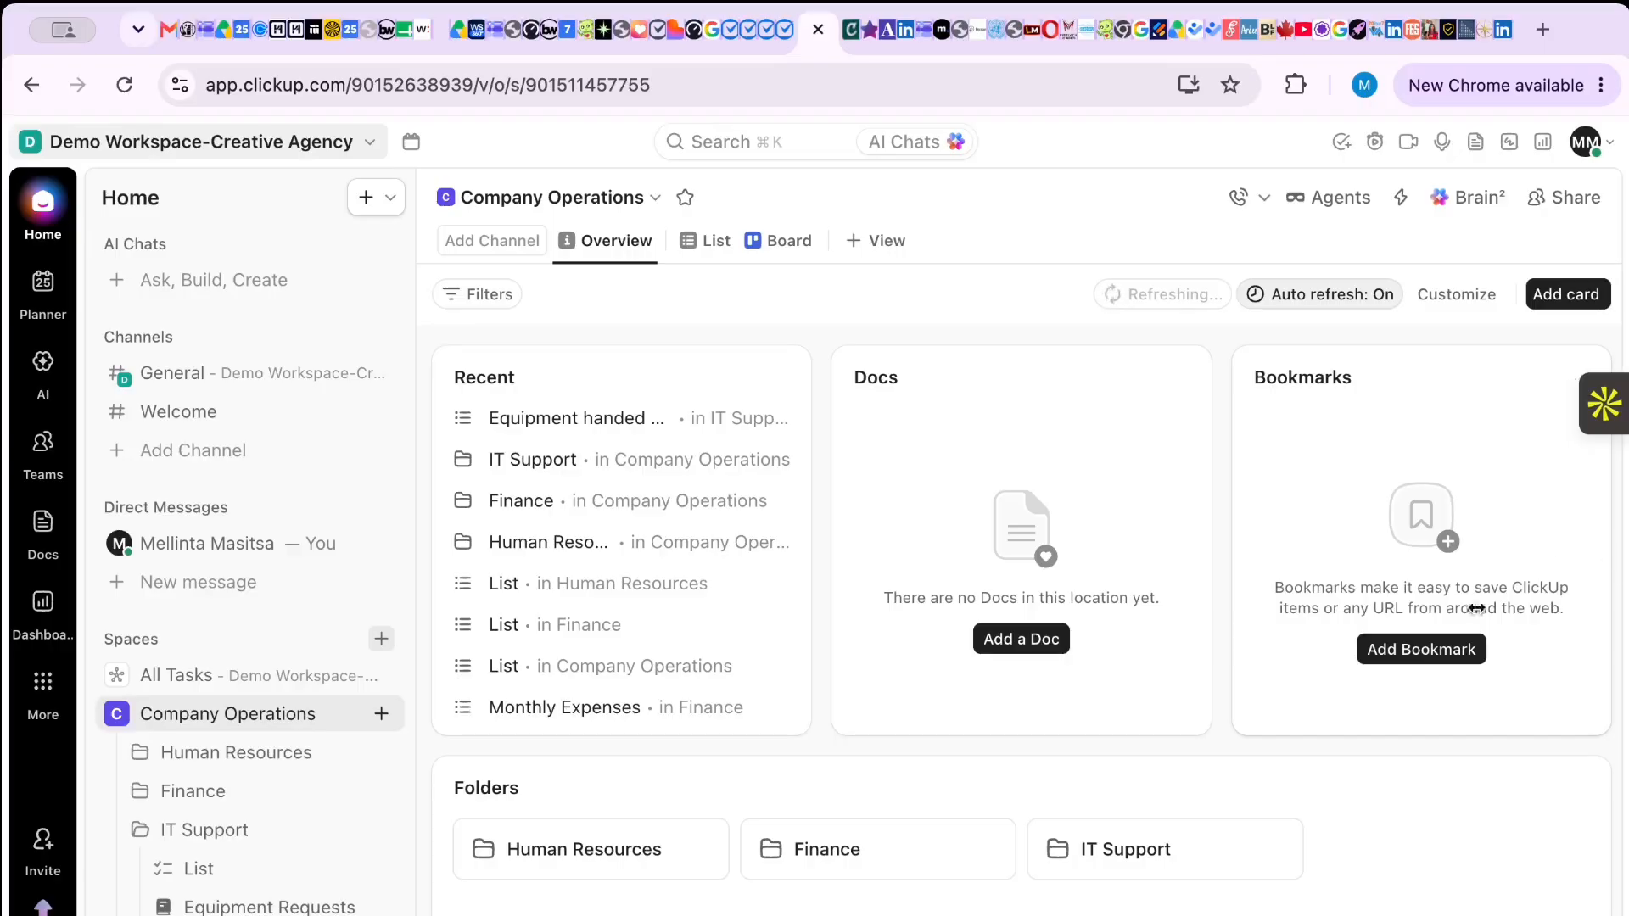
scroll(918, 589, "down", 2)
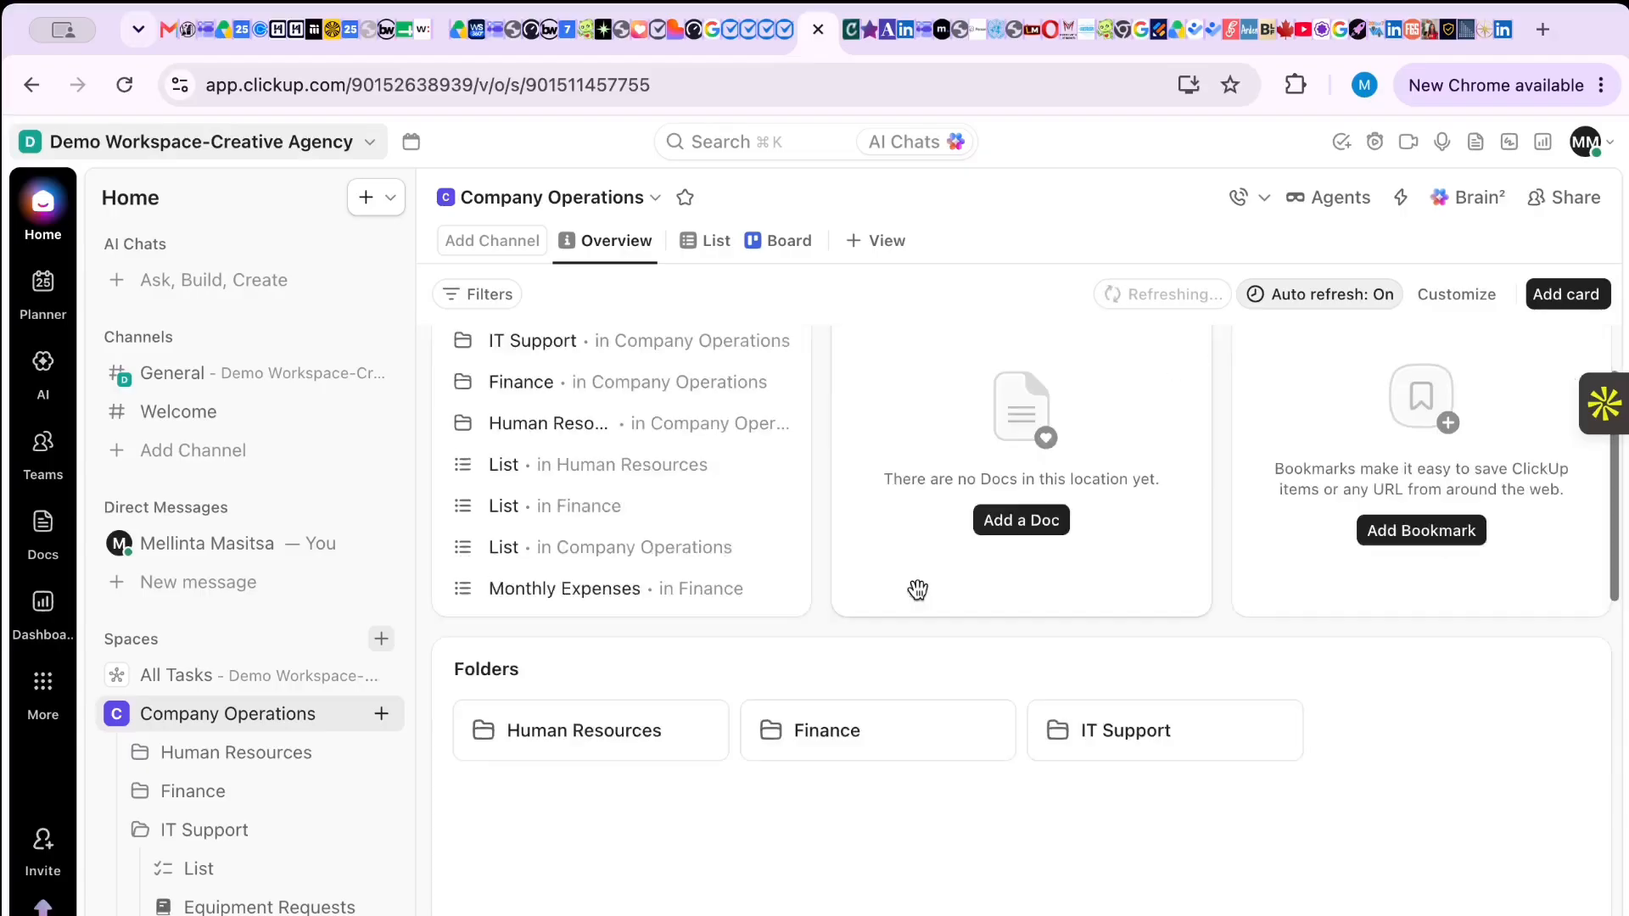
scroll(918, 589, "down", 1)
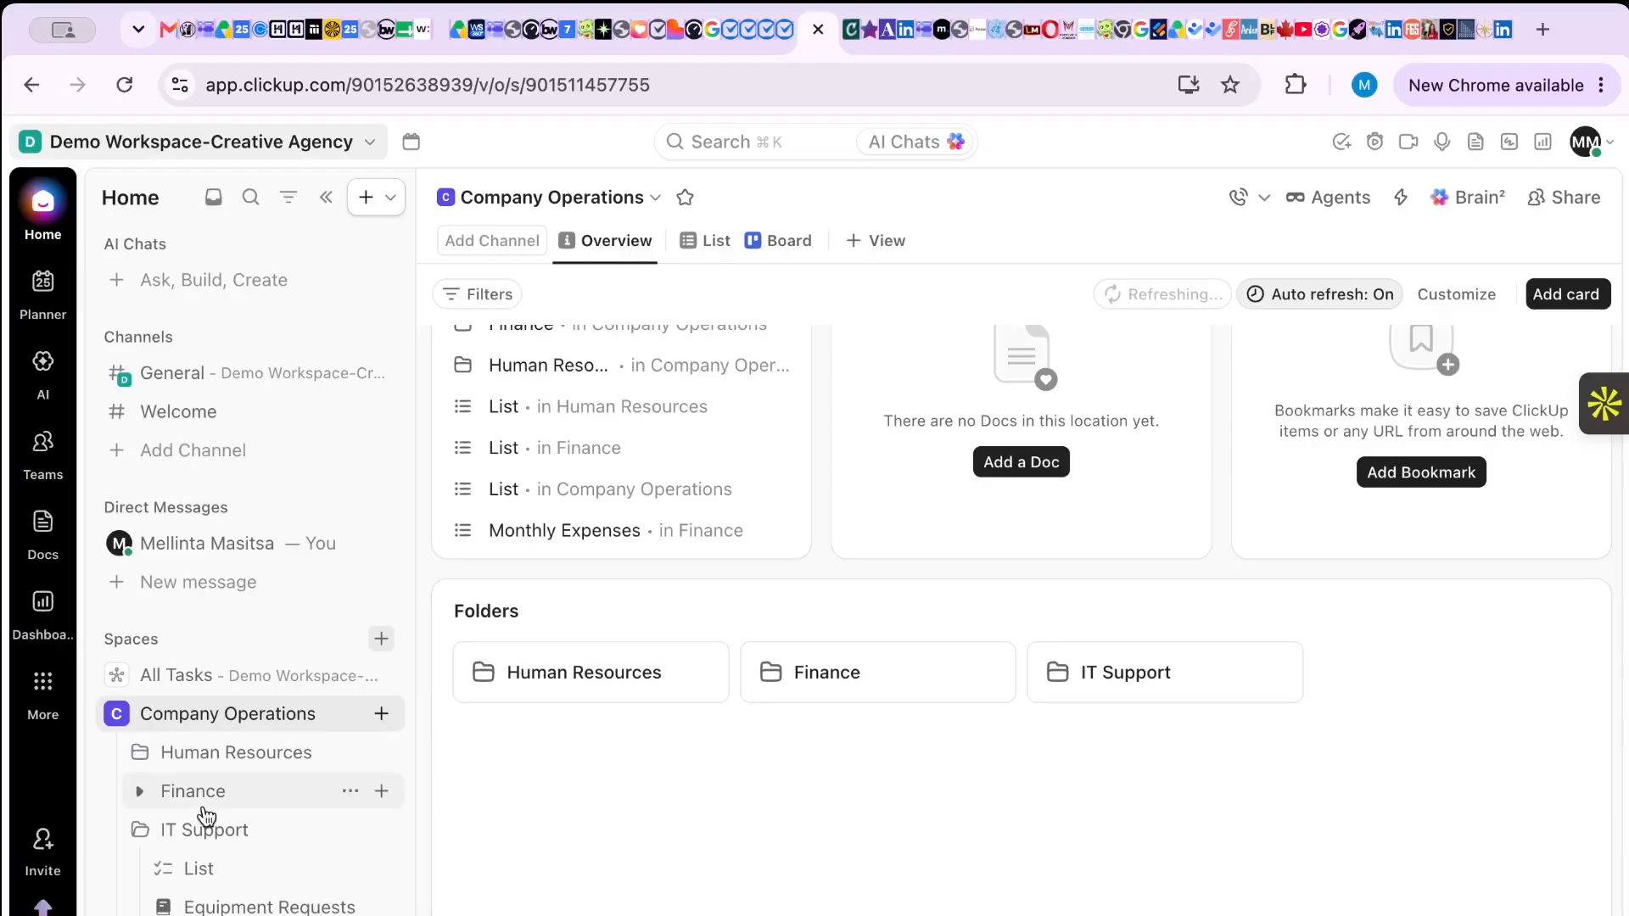
scroll(205, 819, "down", 3)
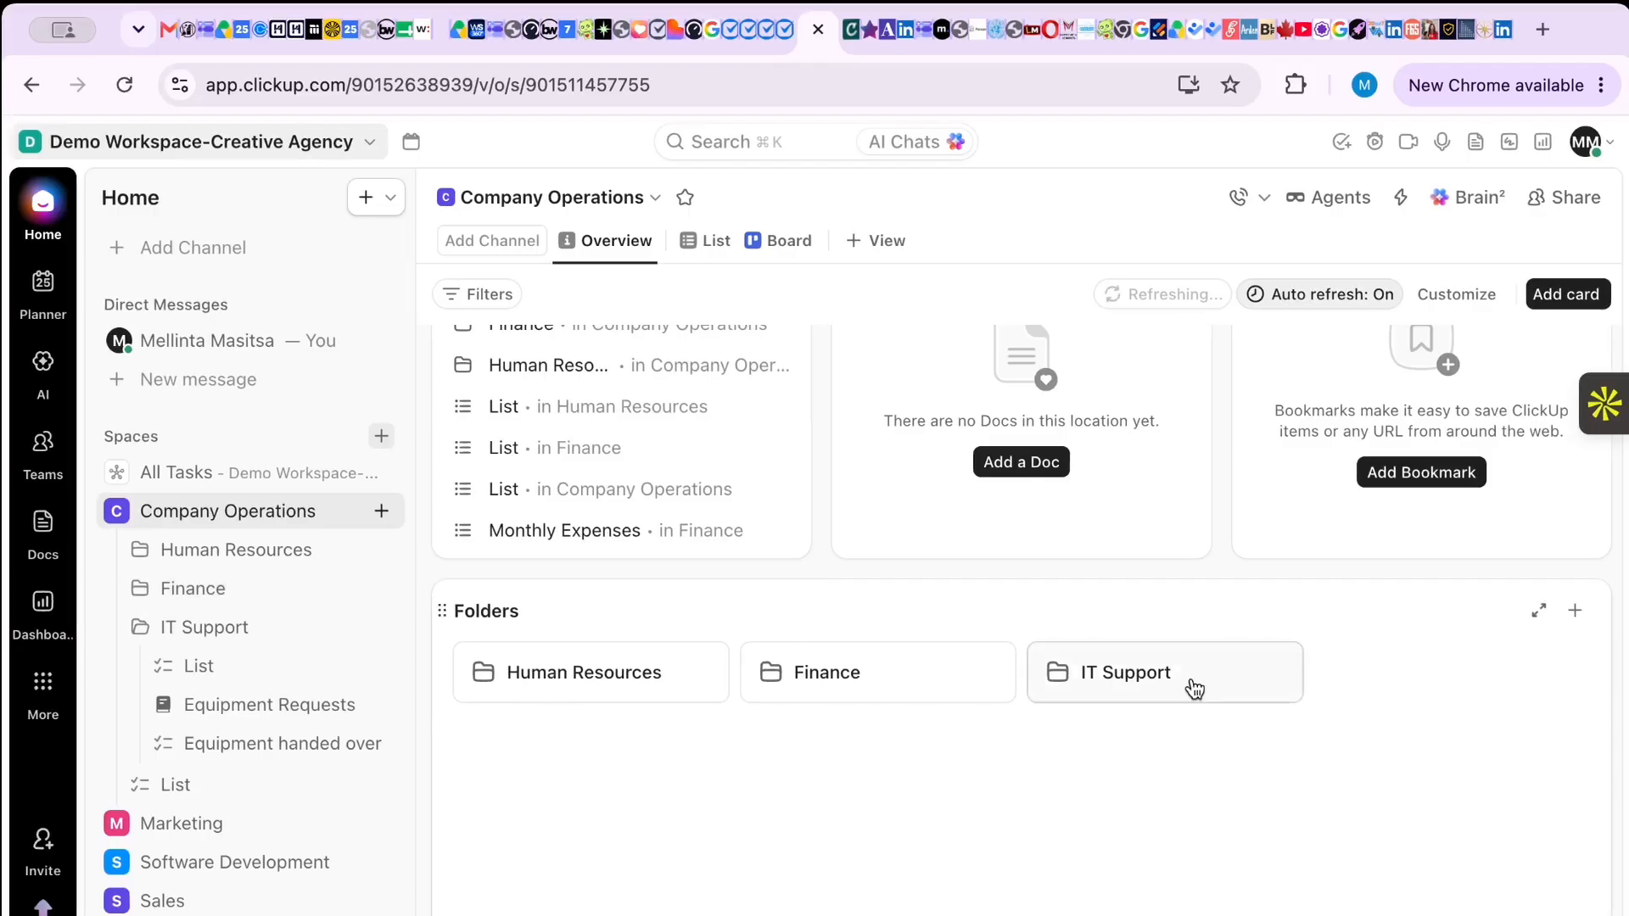
scroll(1106, 683, "up", 3)
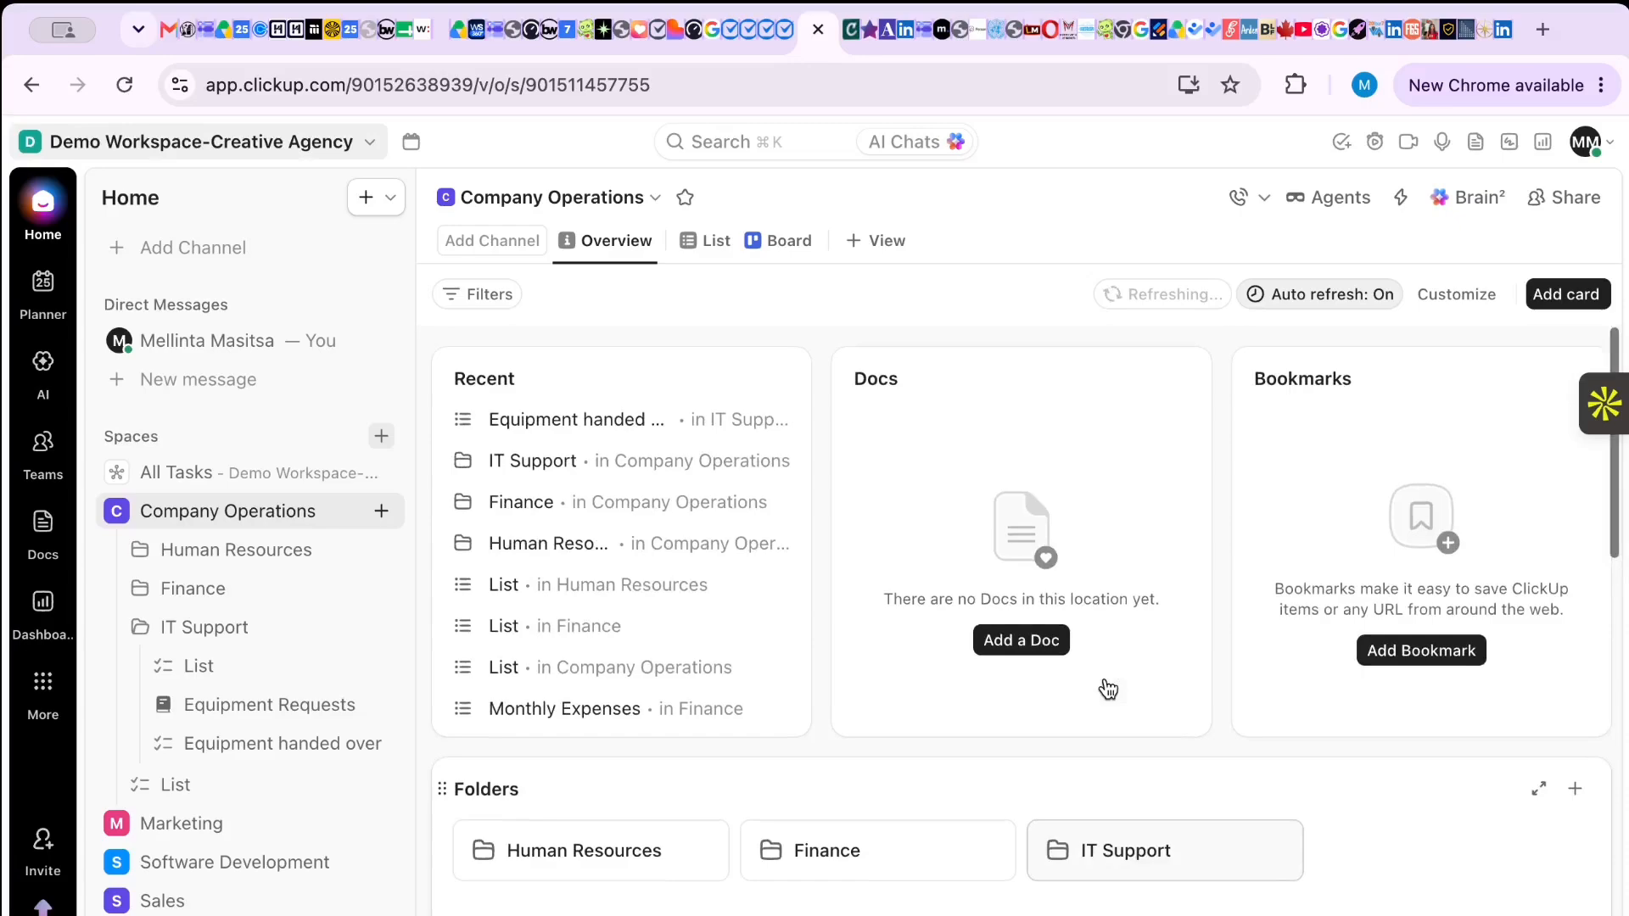
- Show Company Operations in List view, check the view's options, and review the lists from all its folders
left_click(717, 246)
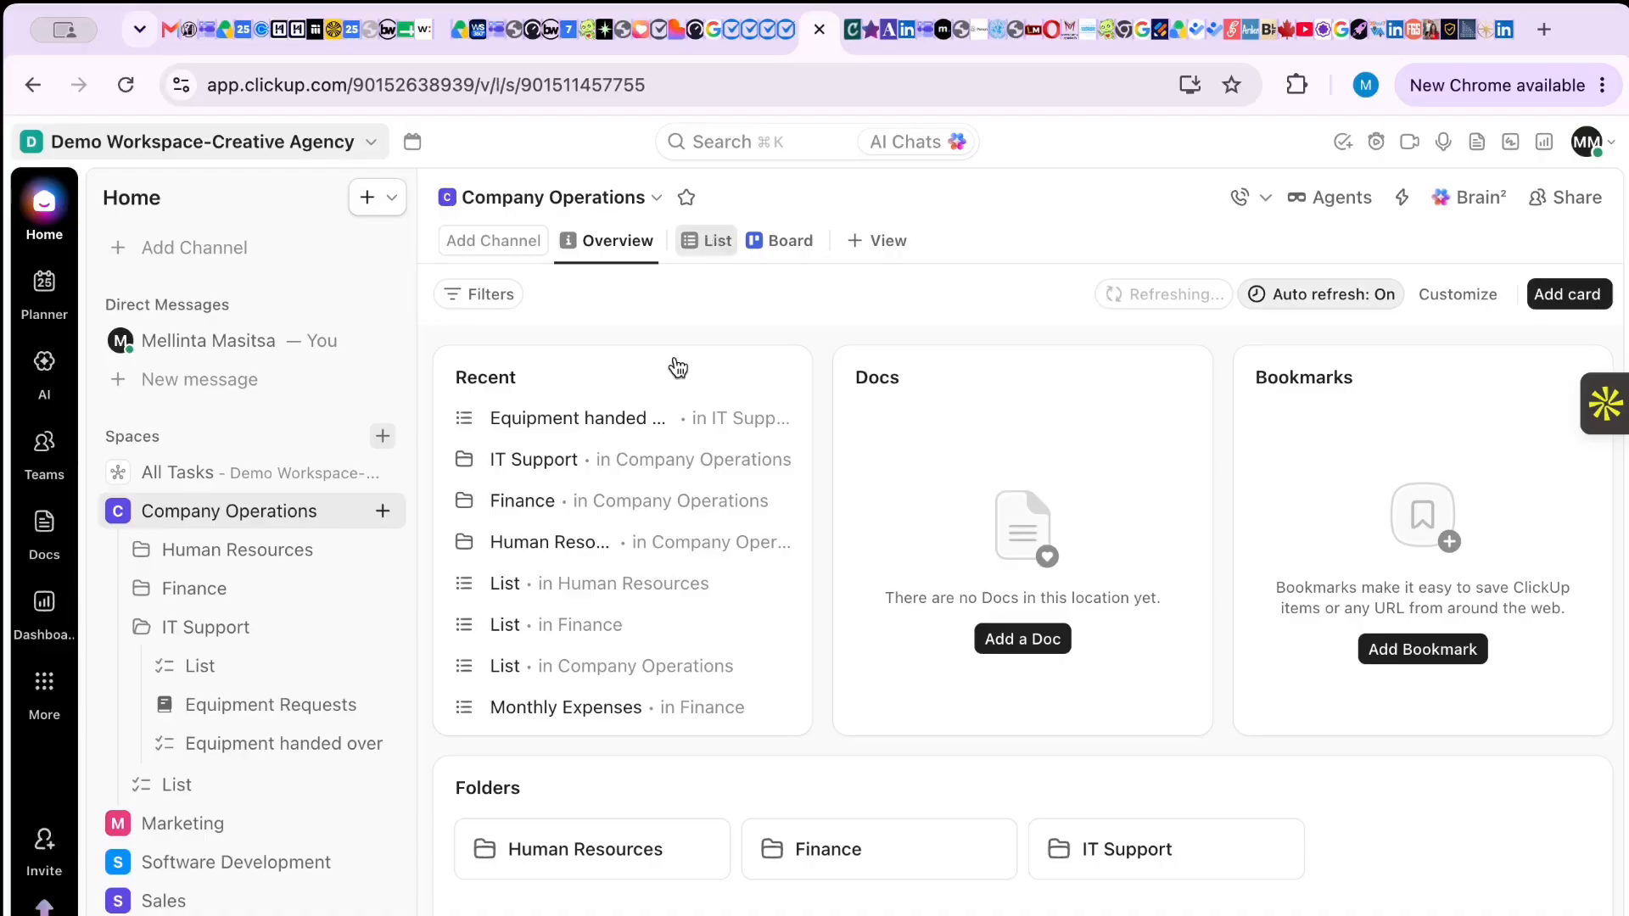
left_click(710, 244)
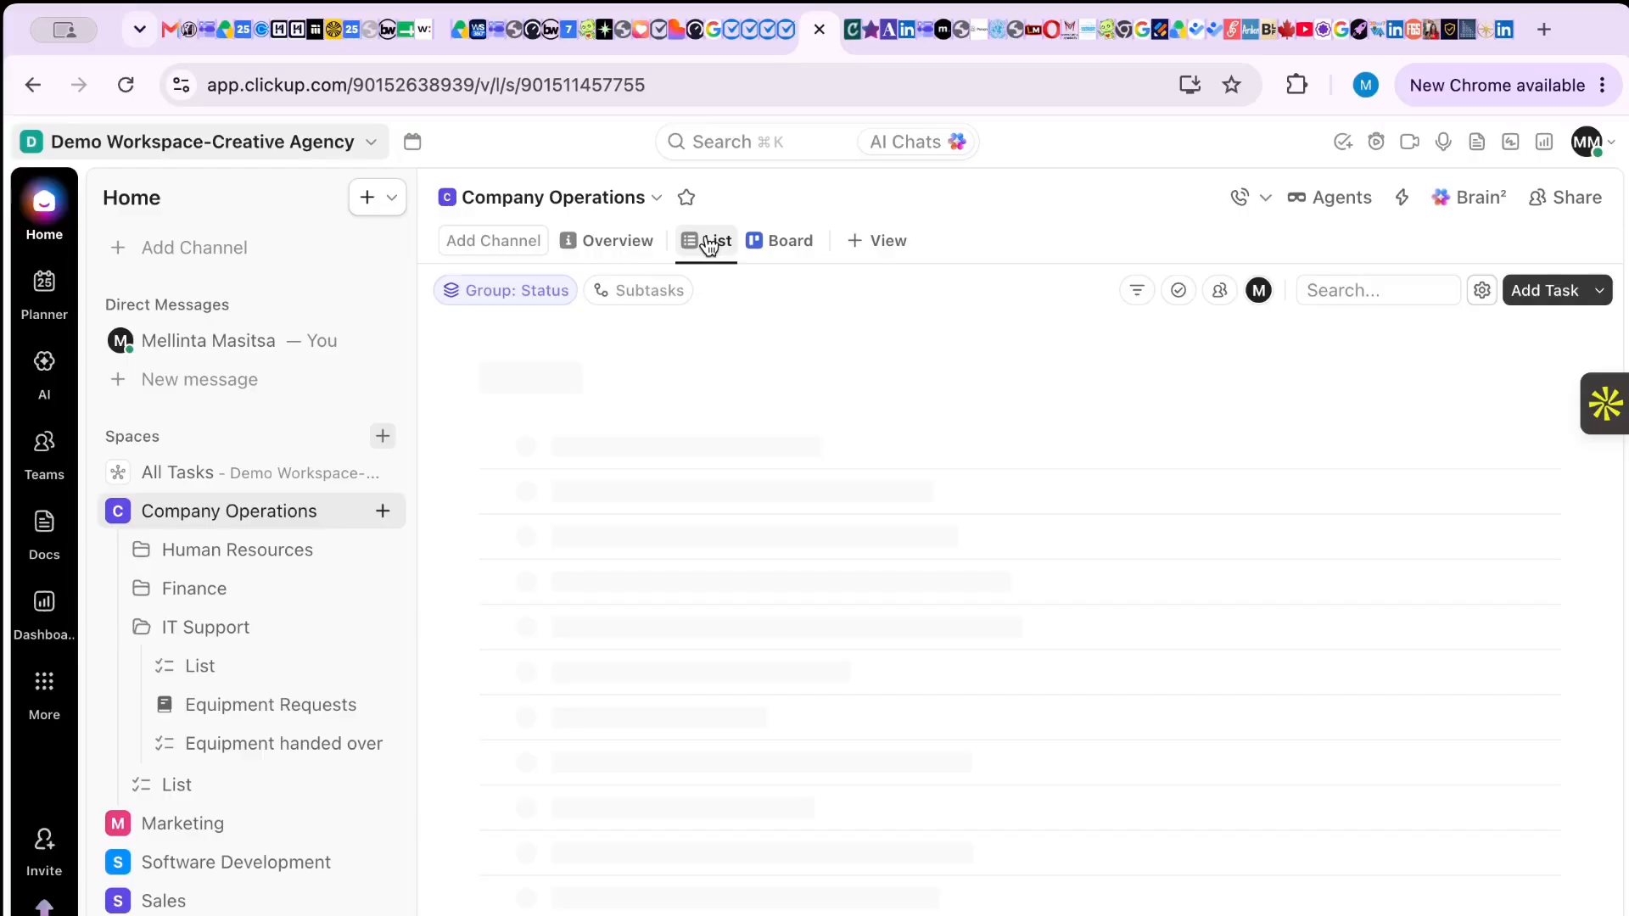
right_click(710, 243)
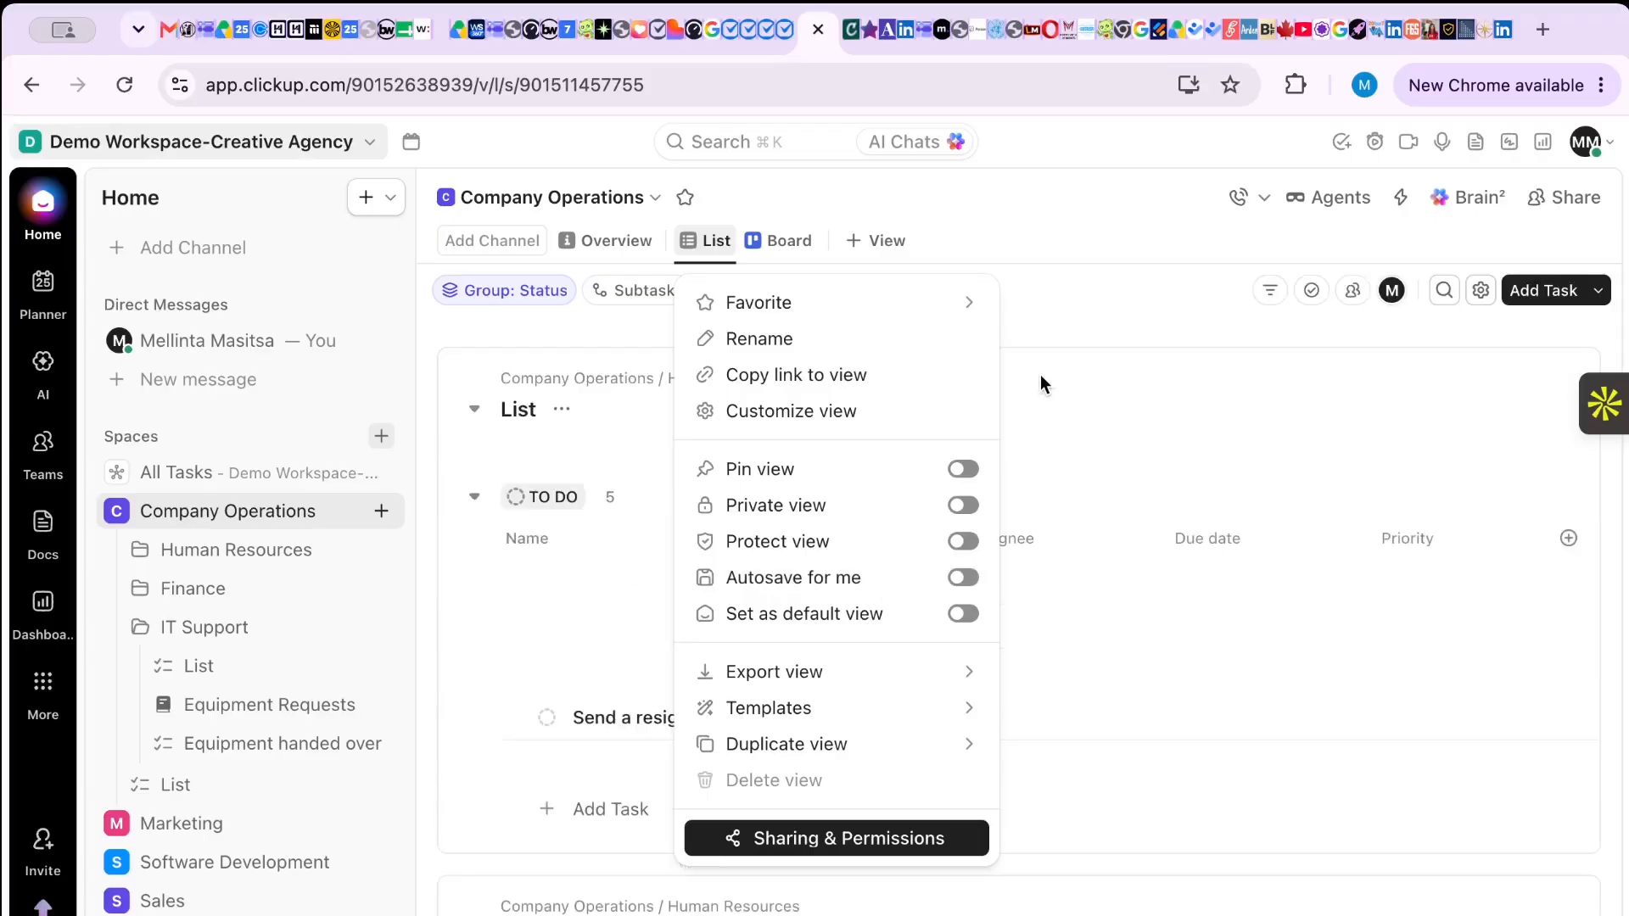
key("Escape")
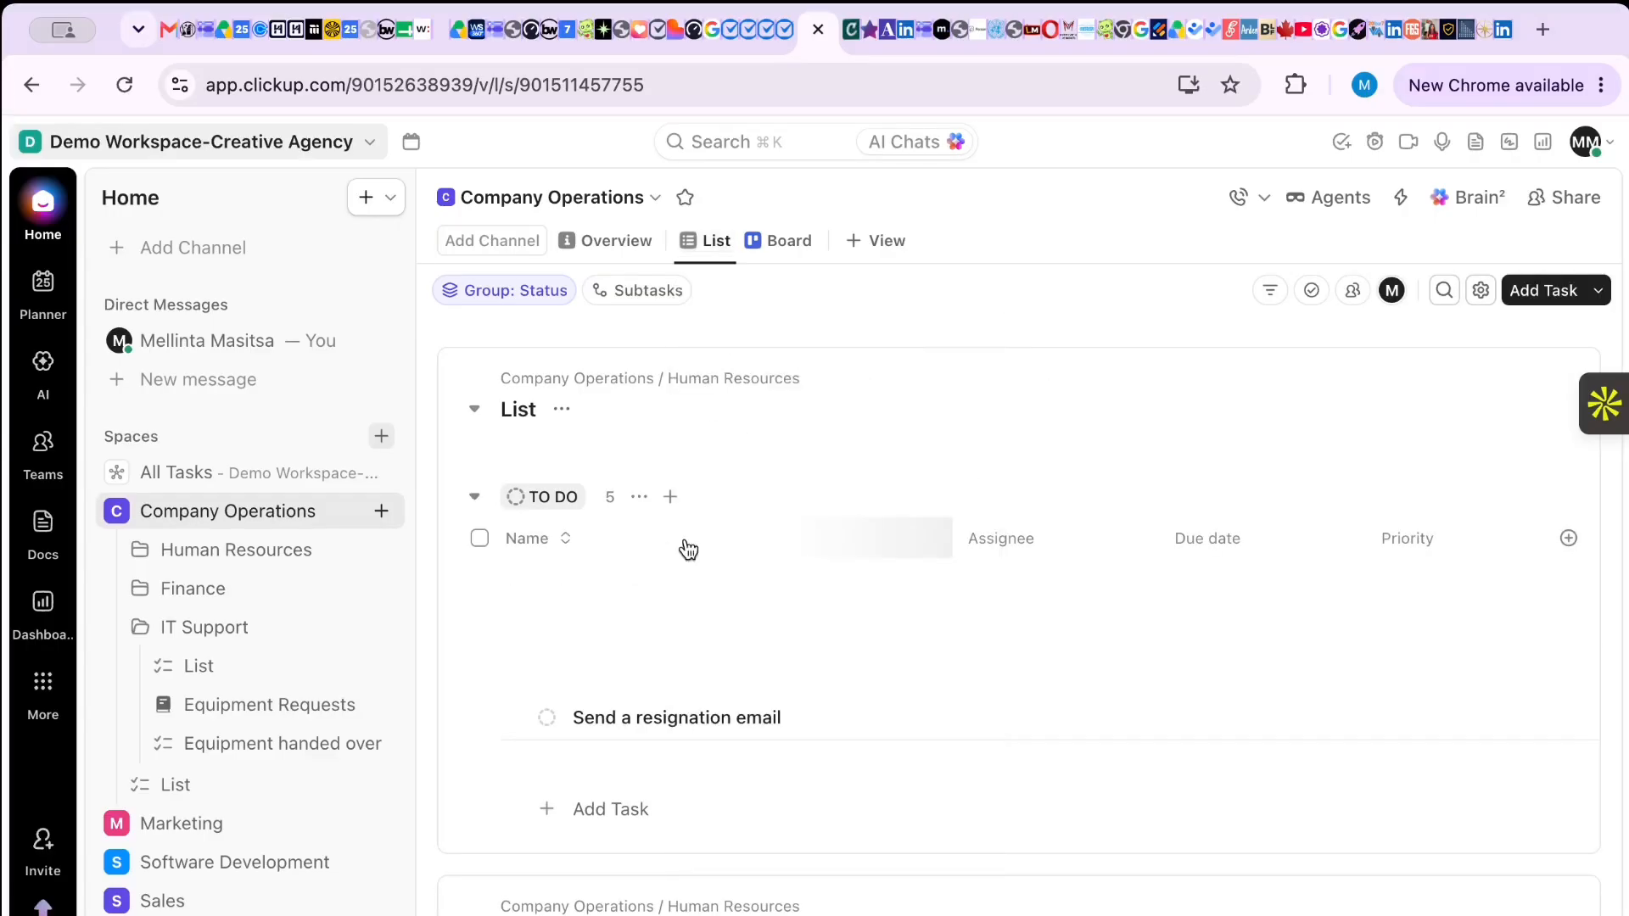
scroll(670, 545, "down", 2)
scroll(646, 543, "down", 2)
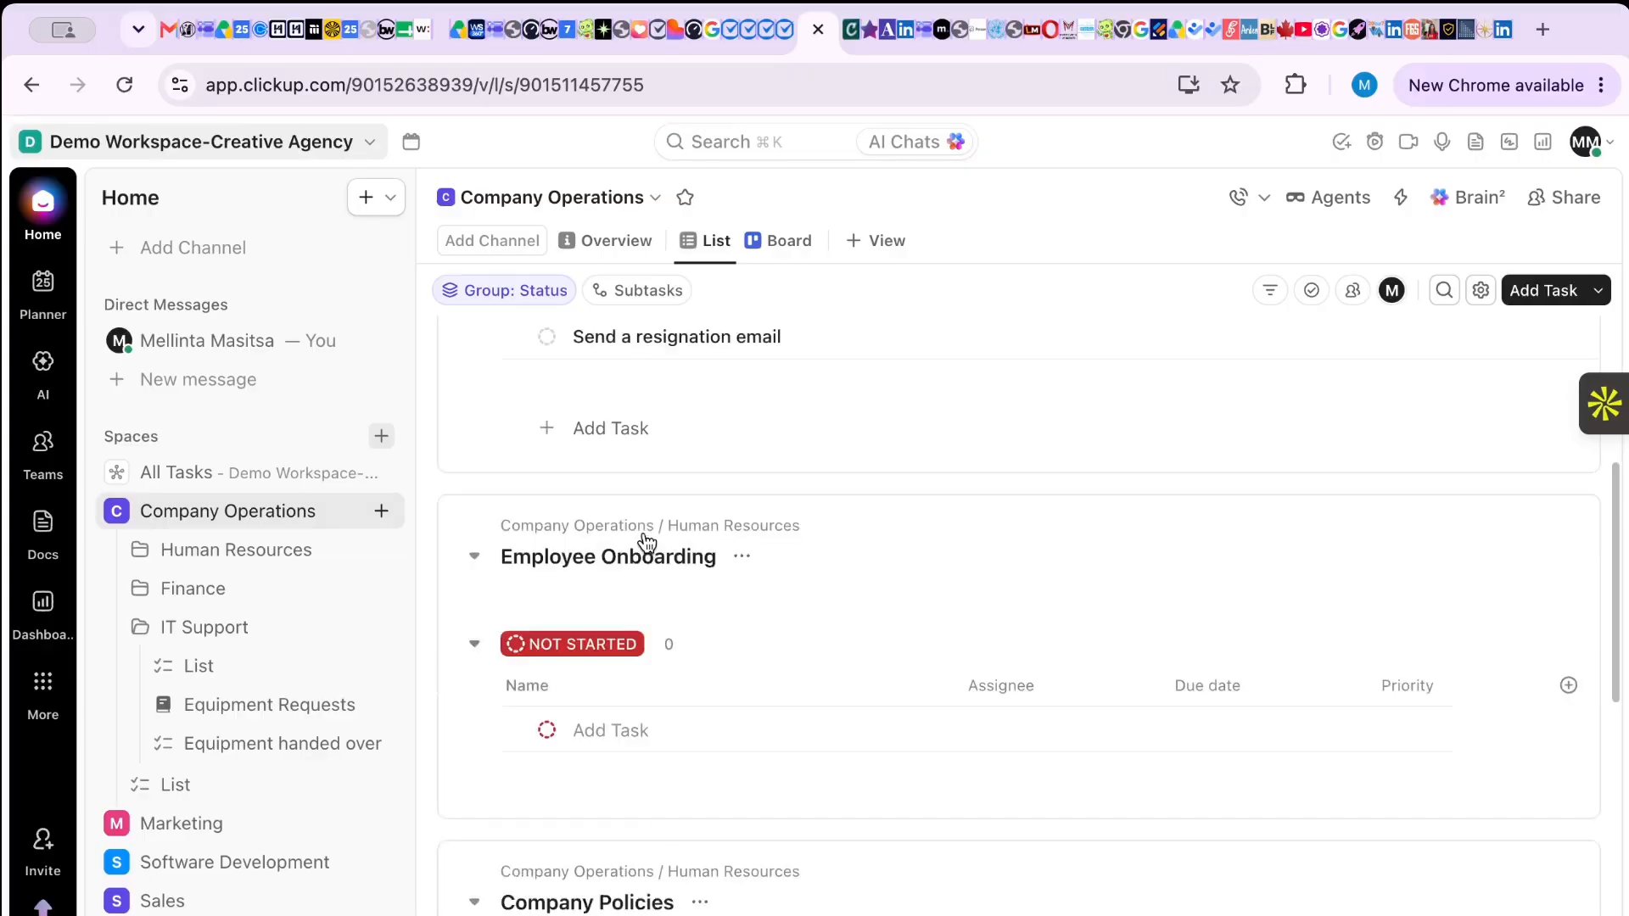
scroll(646, 543, "down", 5)
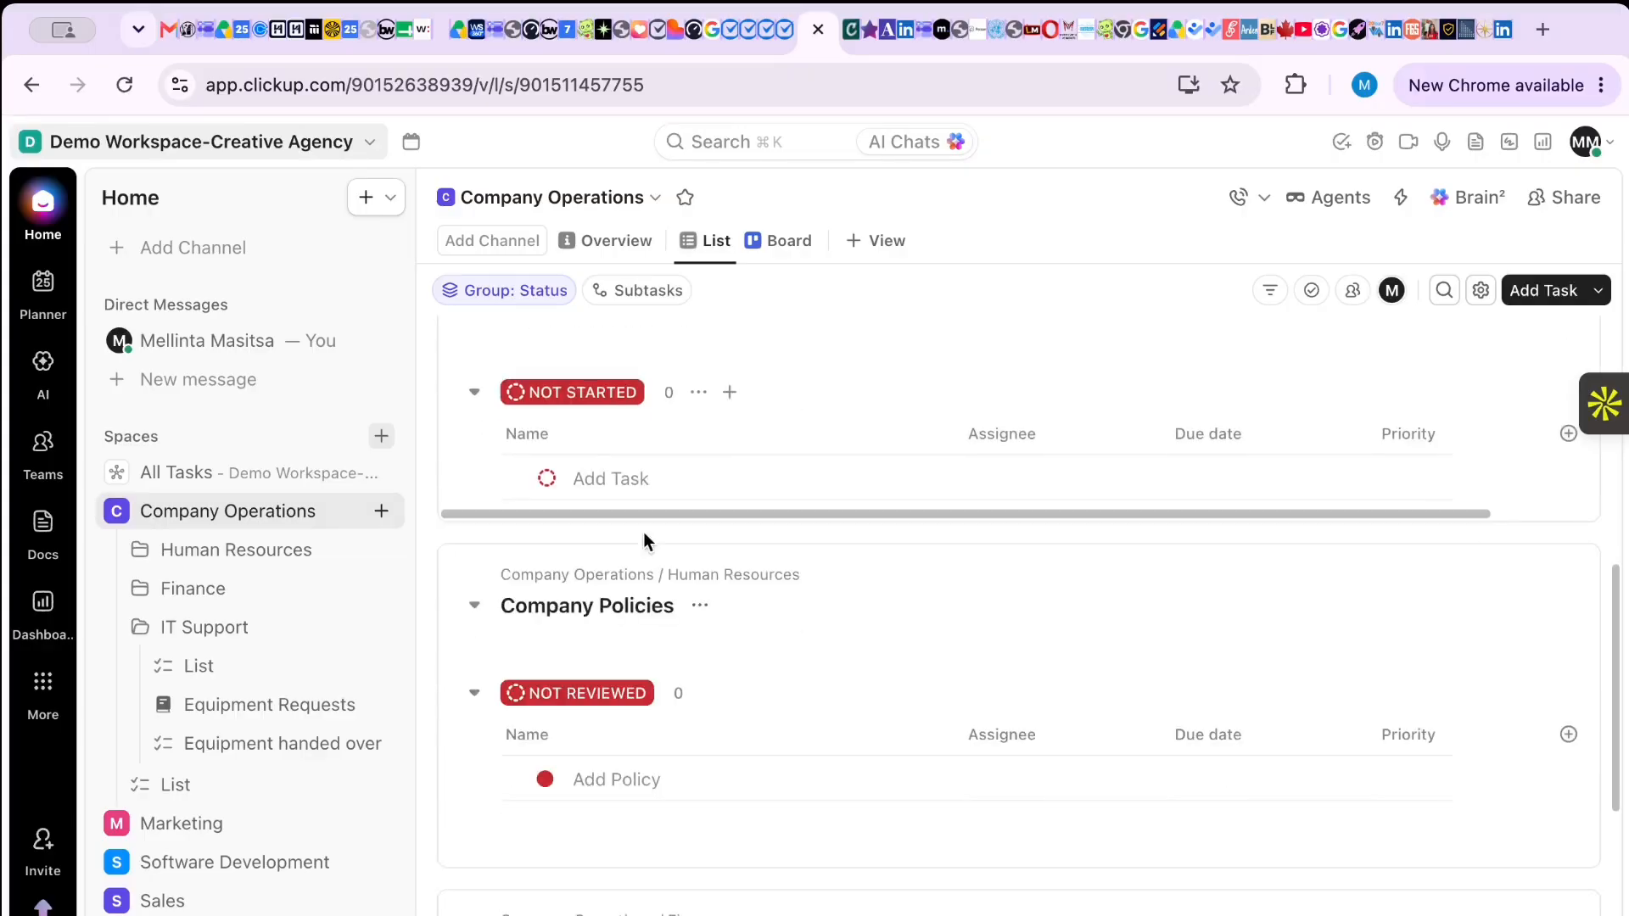
scroll(643, 532, "down", 5)
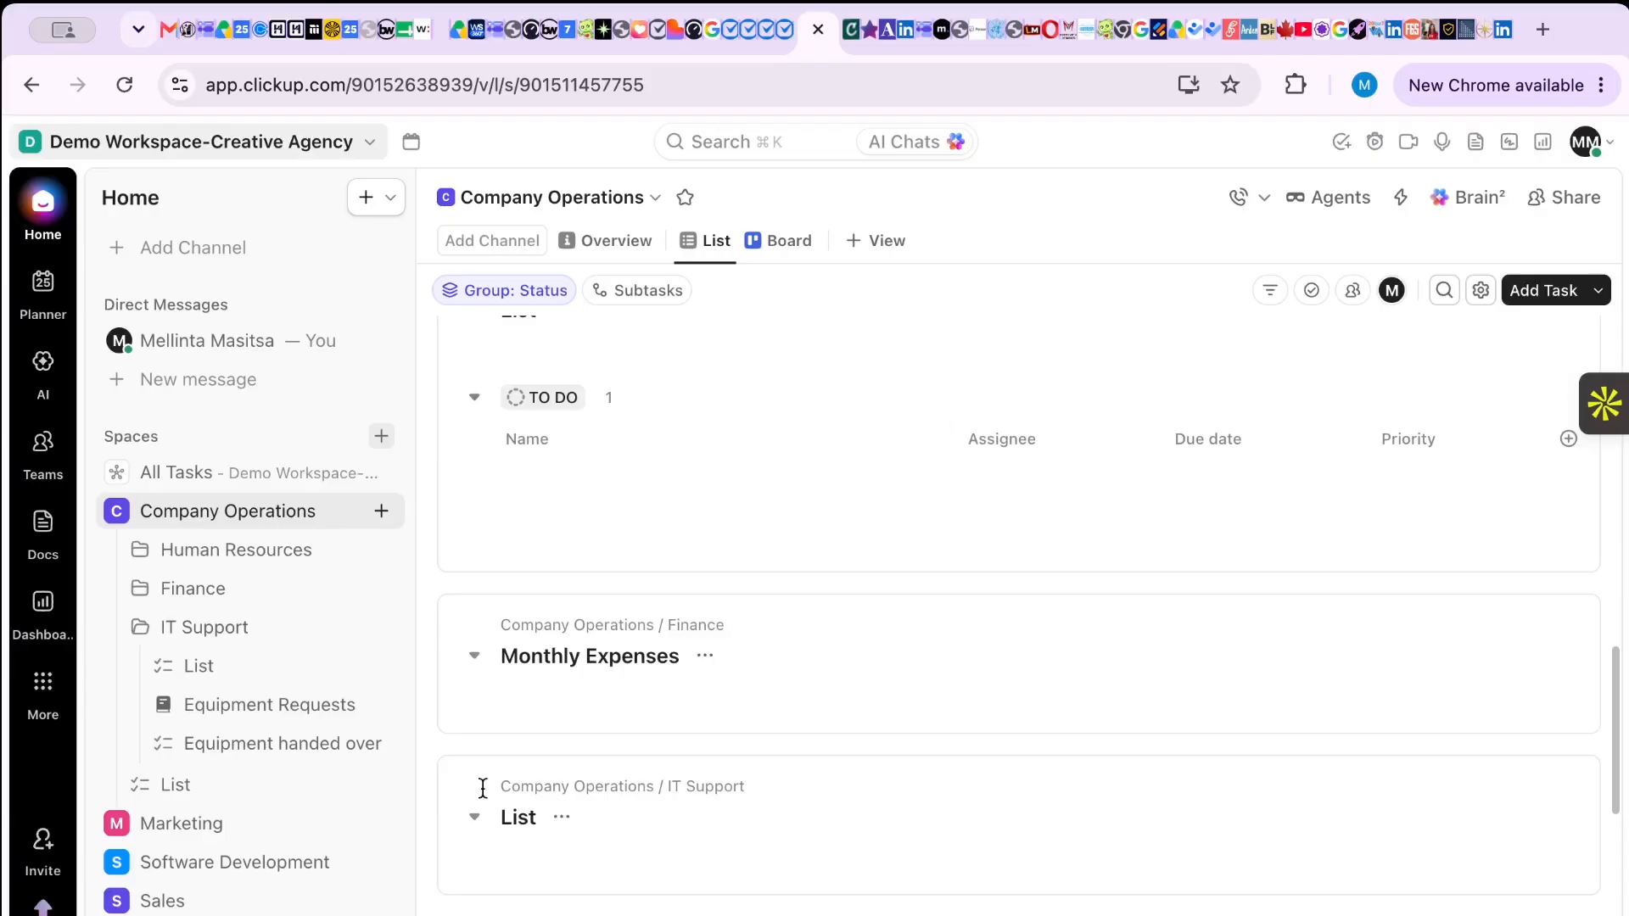
scroll(480, 786, "down", 3)
scroll(483, 798, "down", 5)
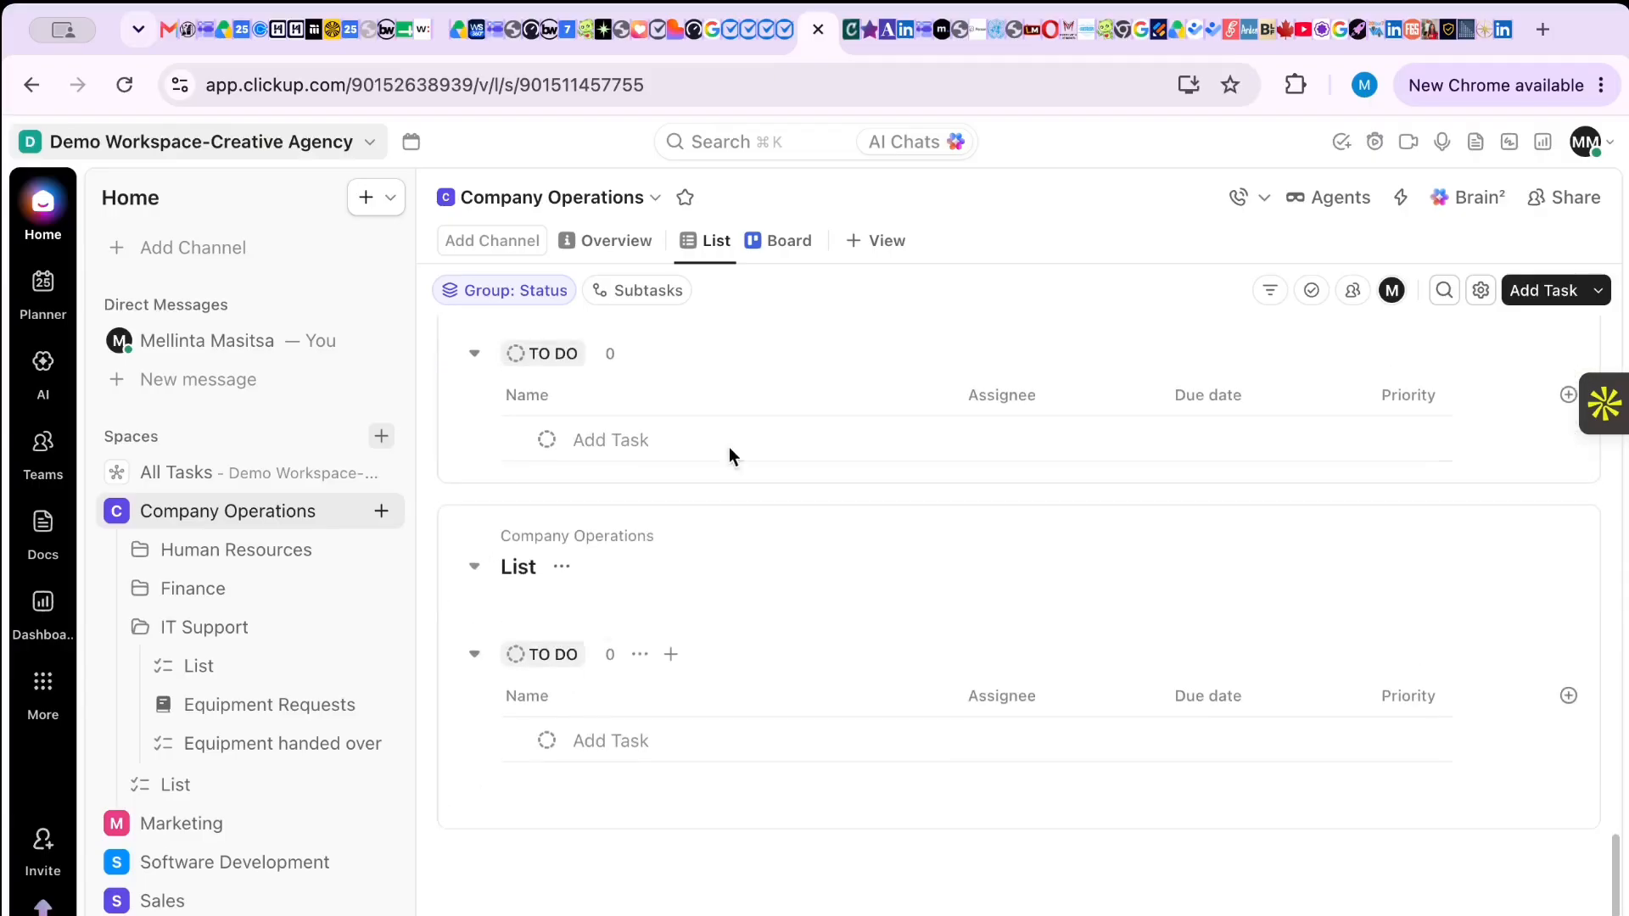
- In the space's Board view, try to move the "Update company handbook" card to Not Started and open the "Review payroll" task
left_click(785, 245)
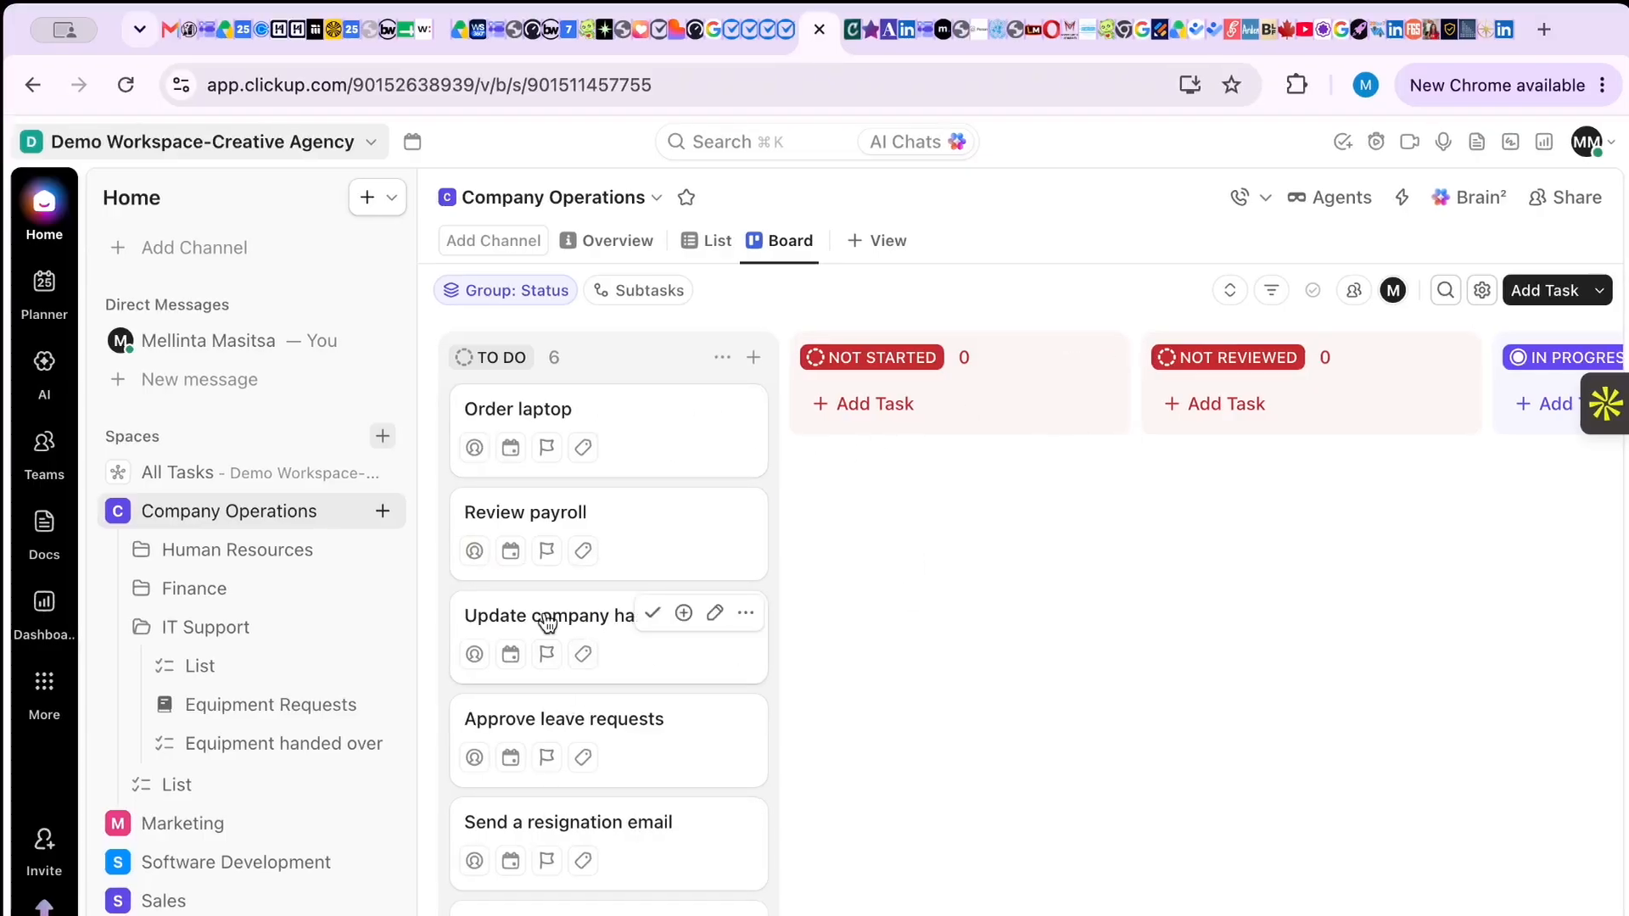
left_click_drag(547, 624, 885, 392)
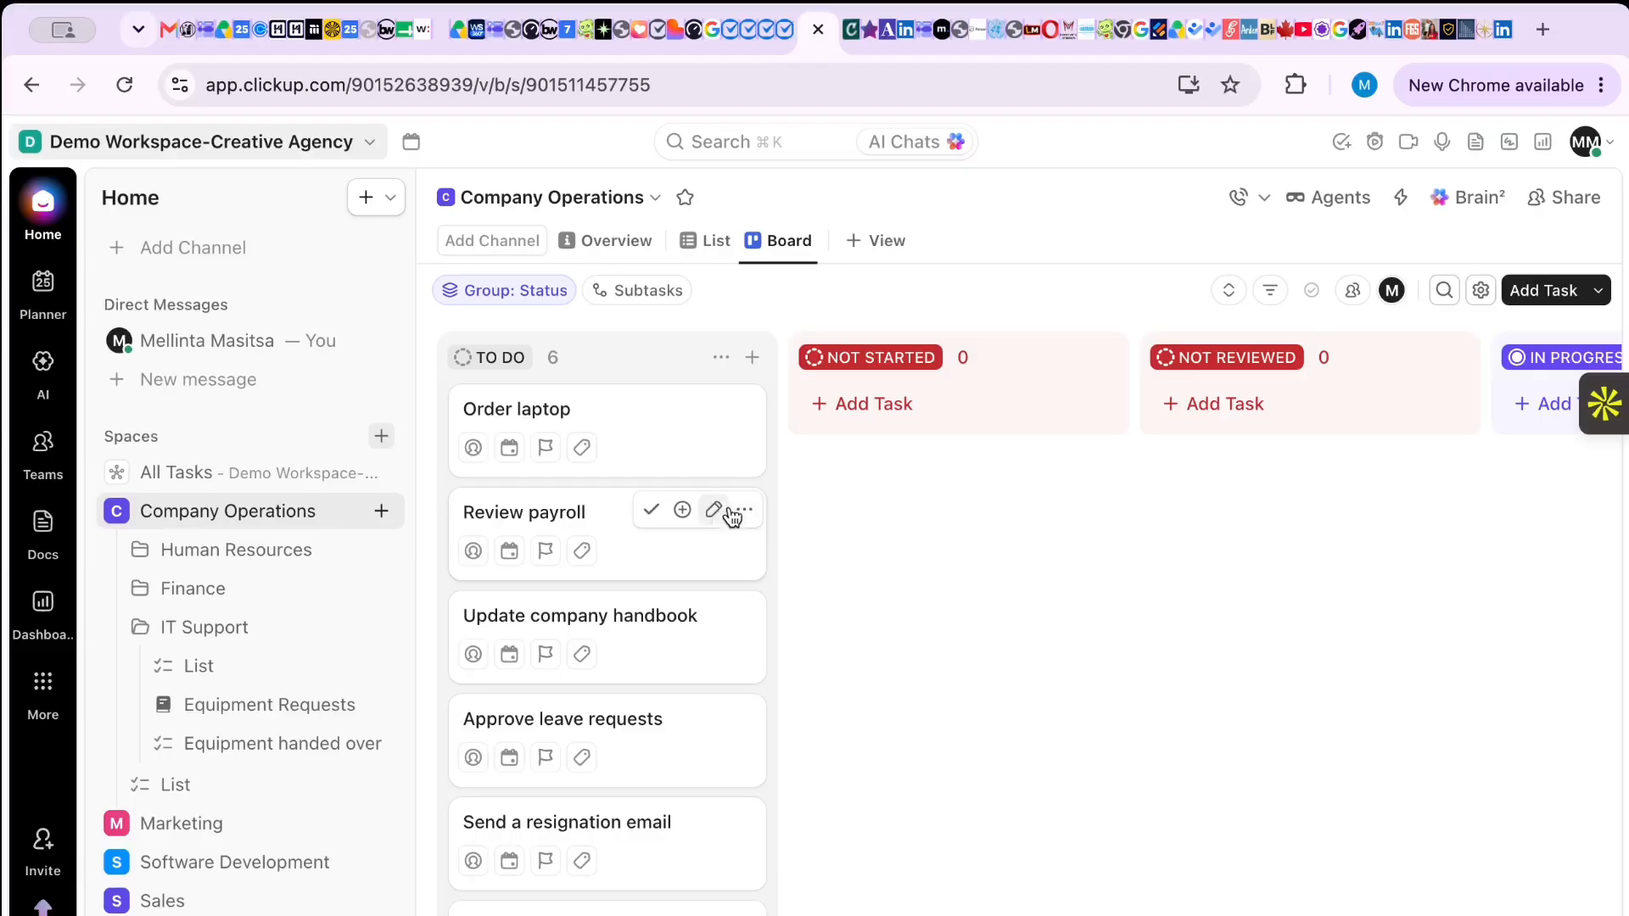
left_click(664, 563)
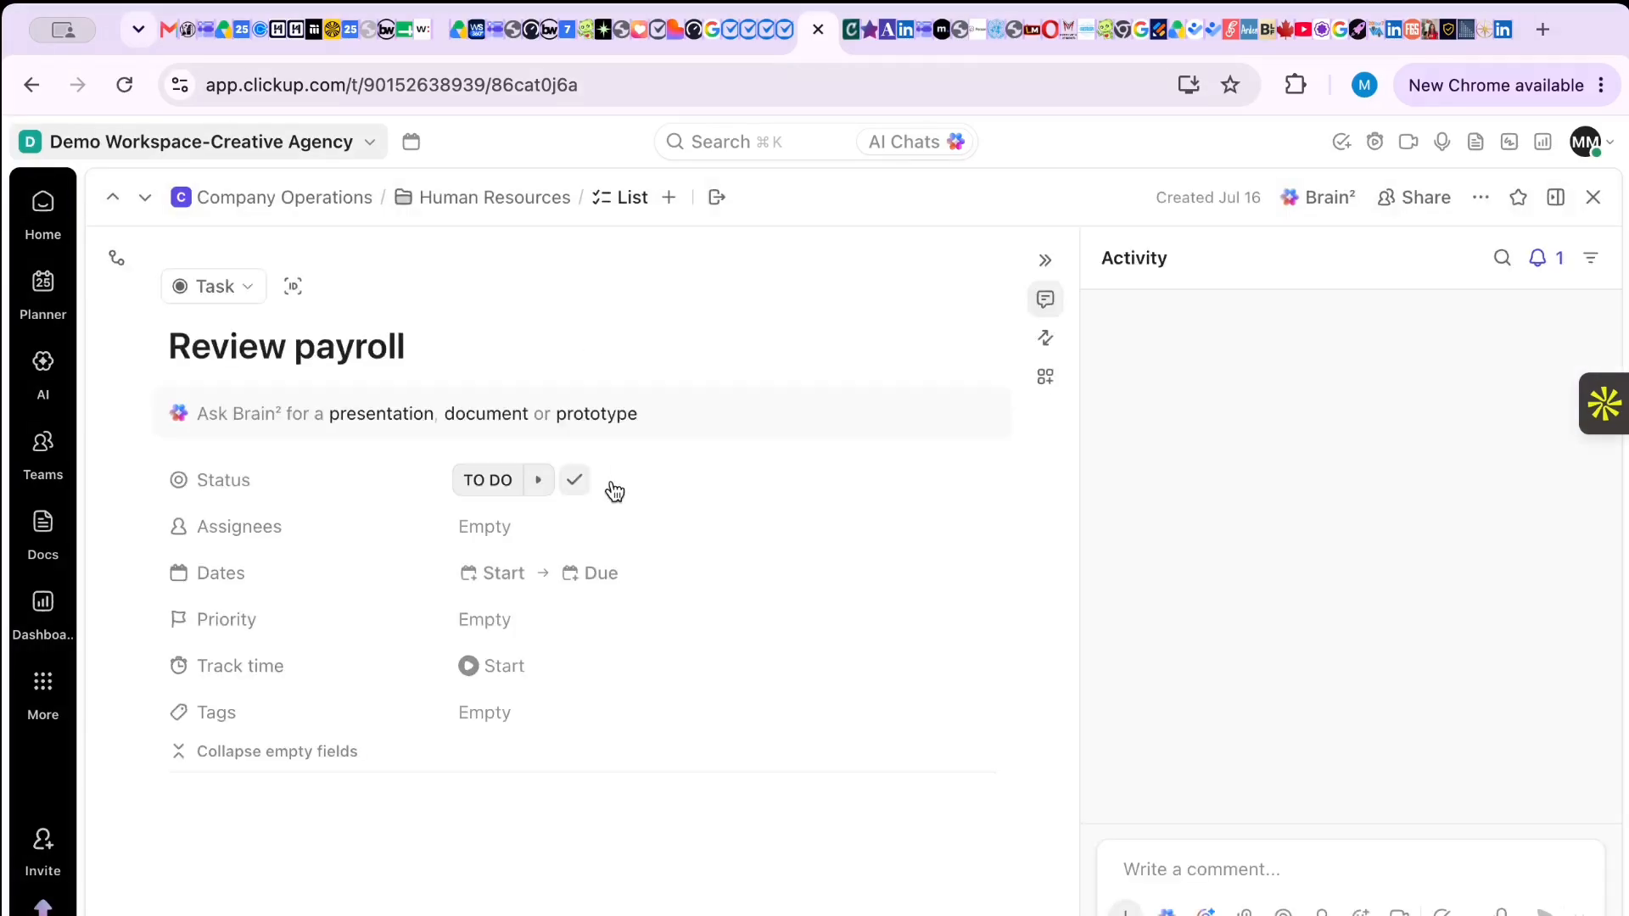
- Set the status of the "Review payroll" task to In Progress
left_click(539, 481)
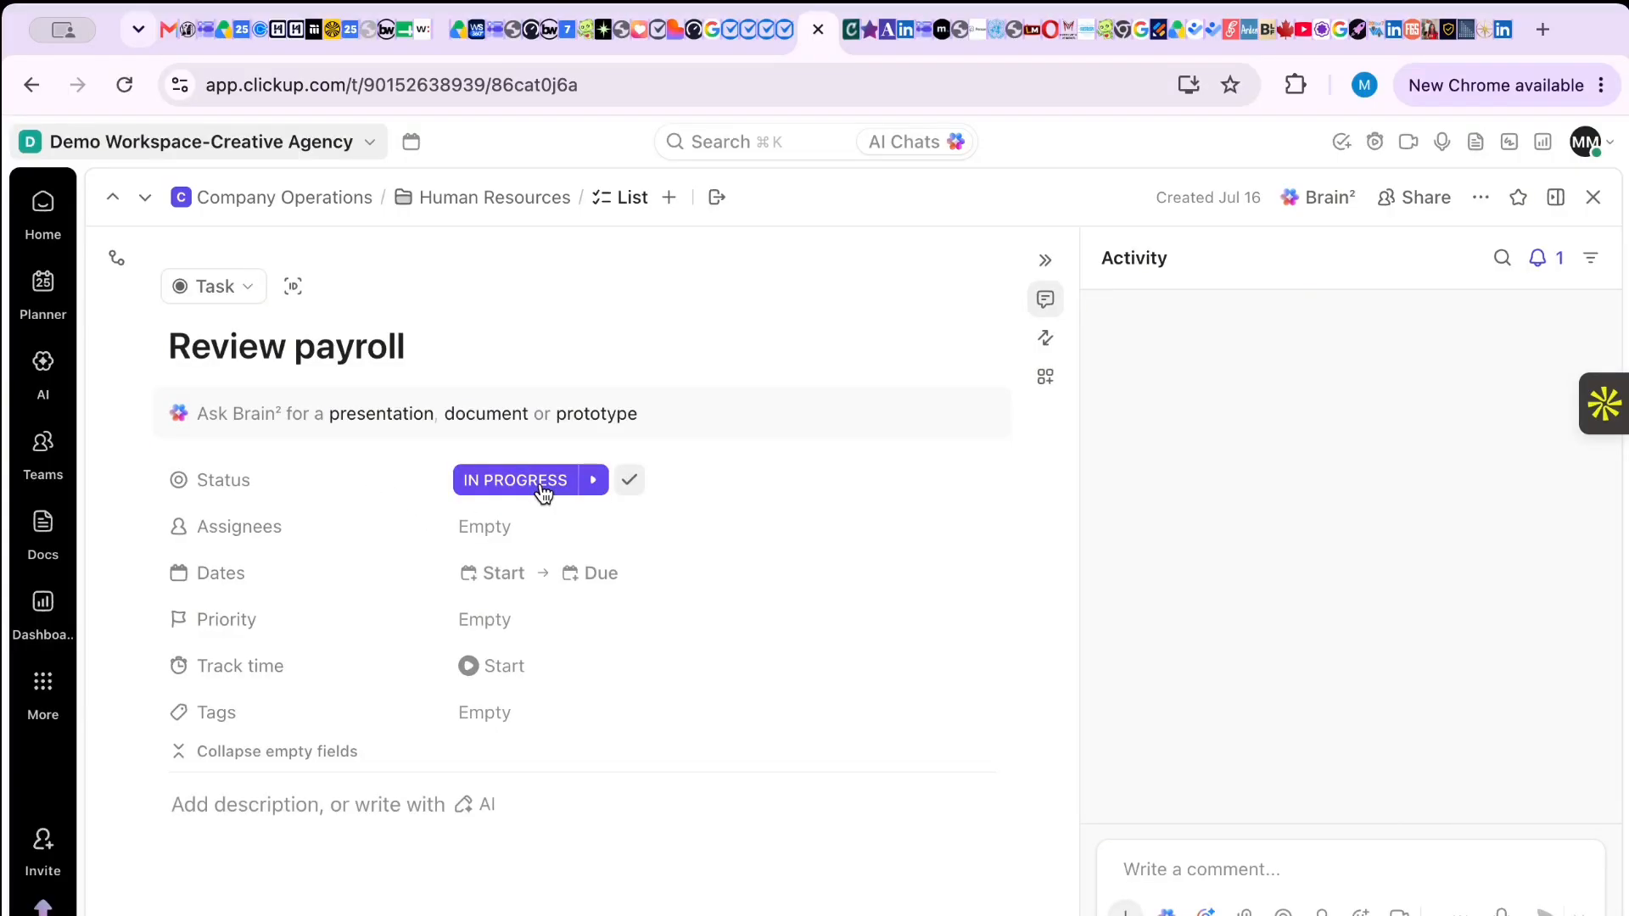
- Try assigning the "Review payroll" task to yourself, removing the assignment again after each attempt
left_click(493, 529)
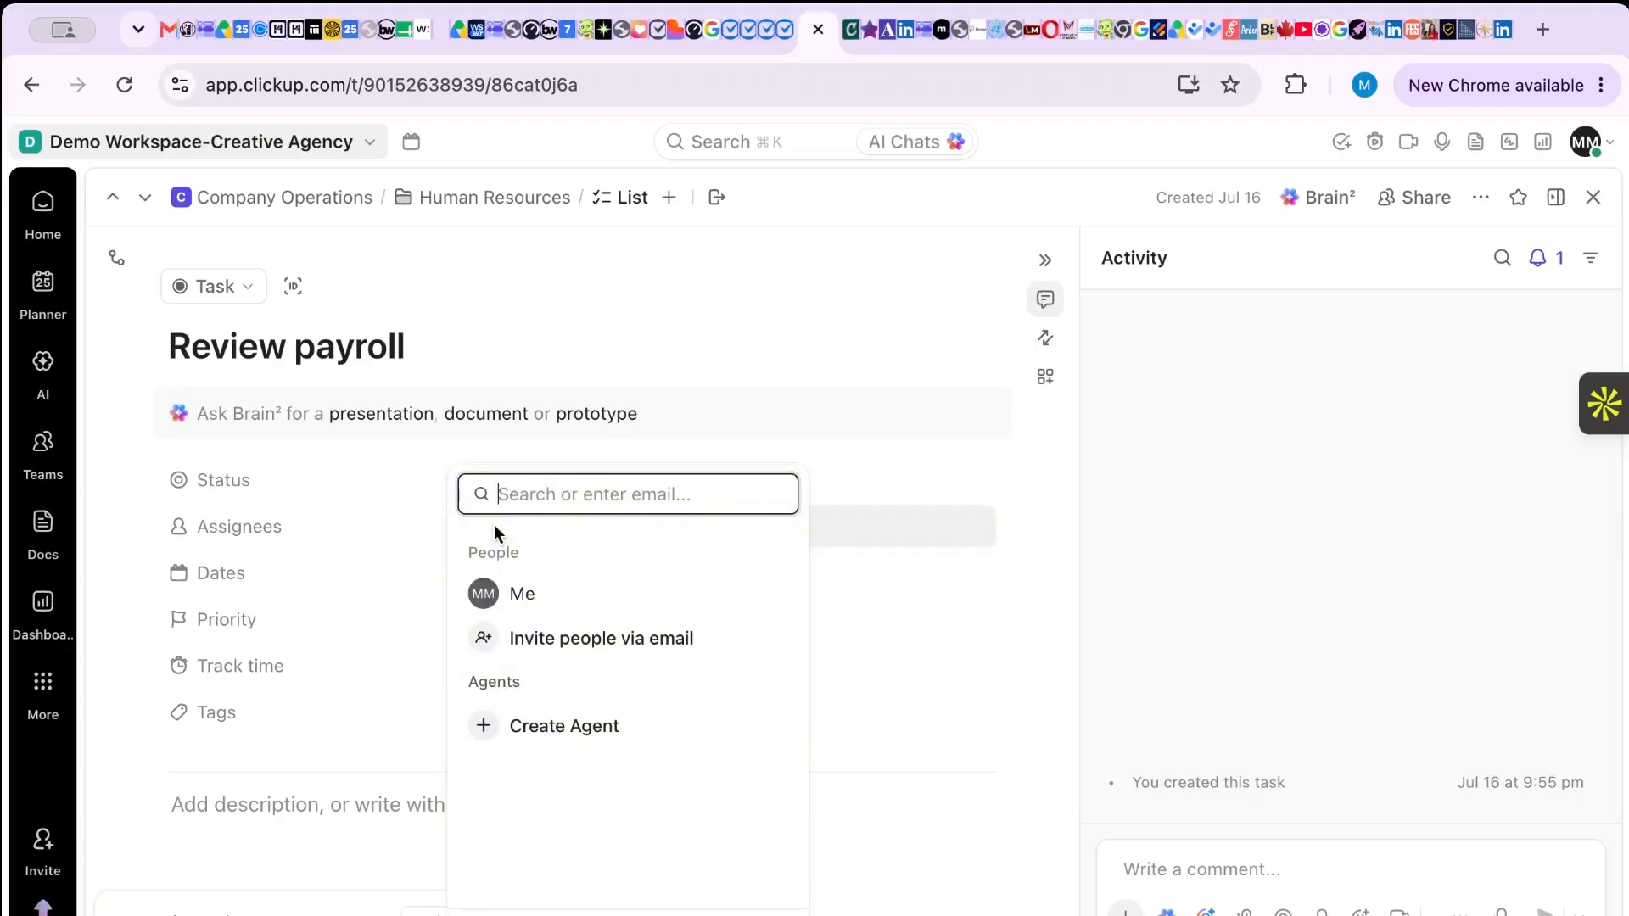
left_click(536, 603)
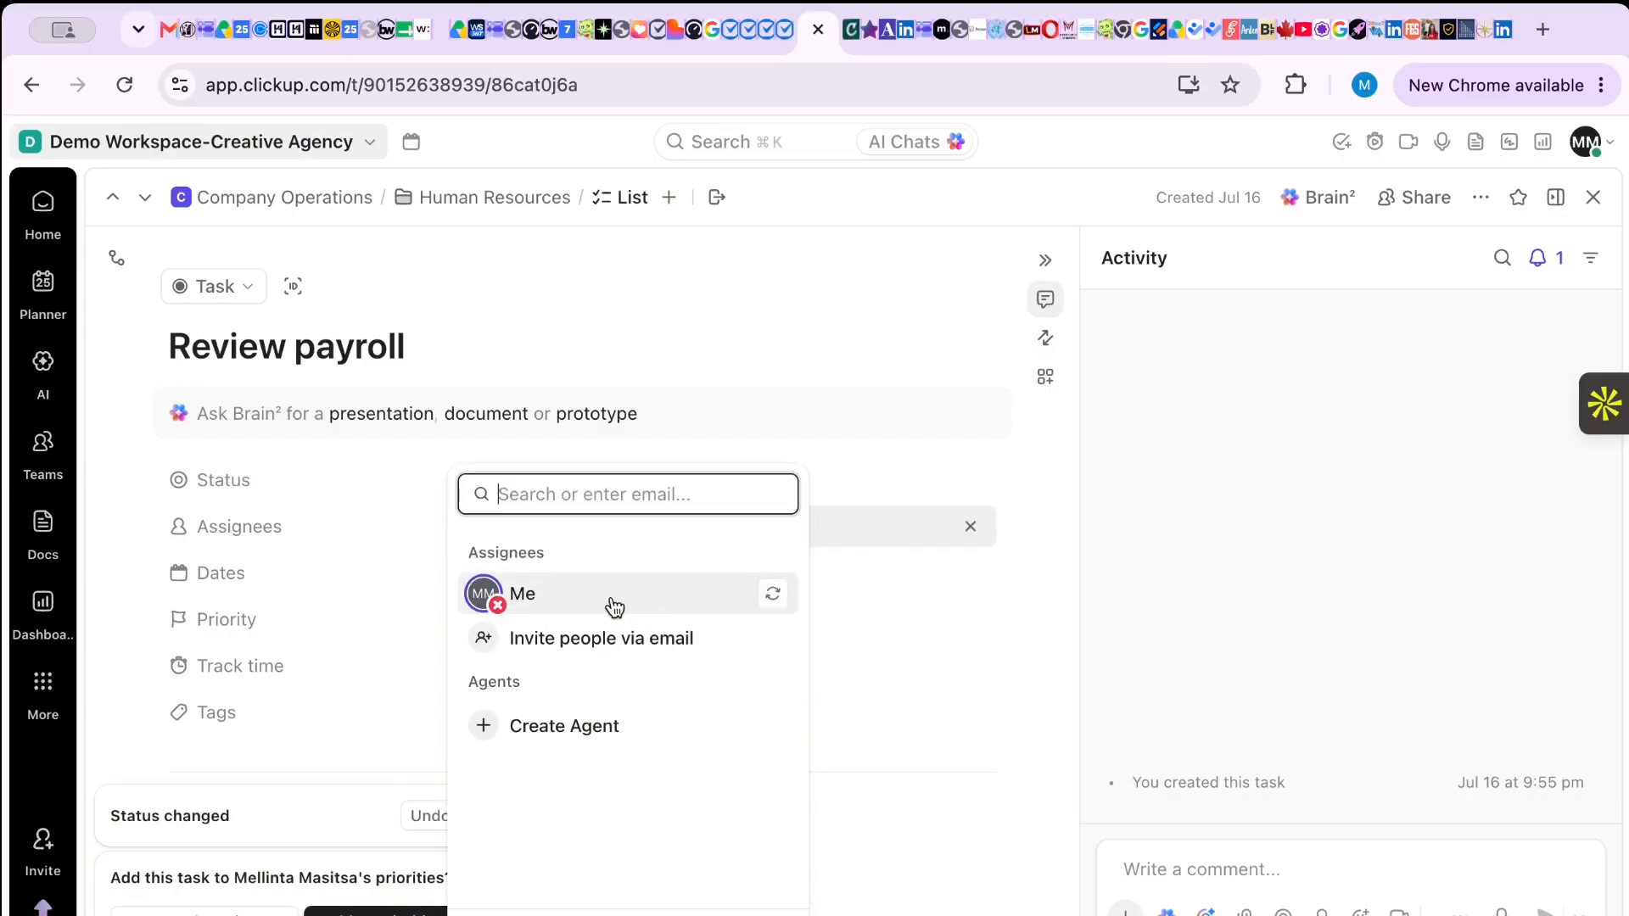
left_click(390, 607)
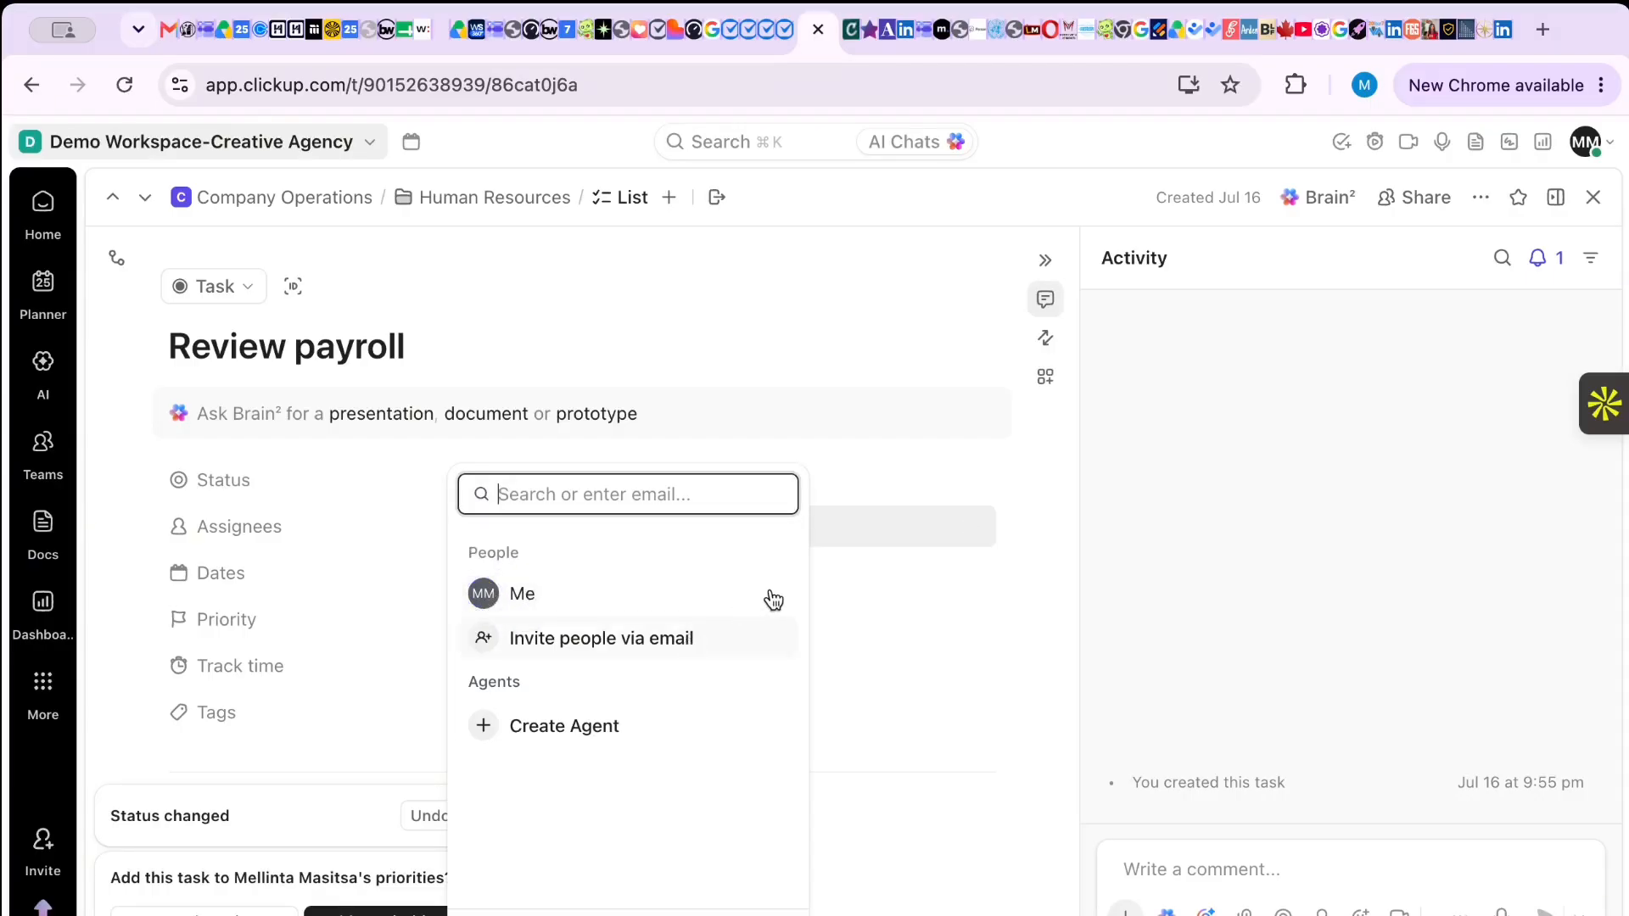
key("Escape")
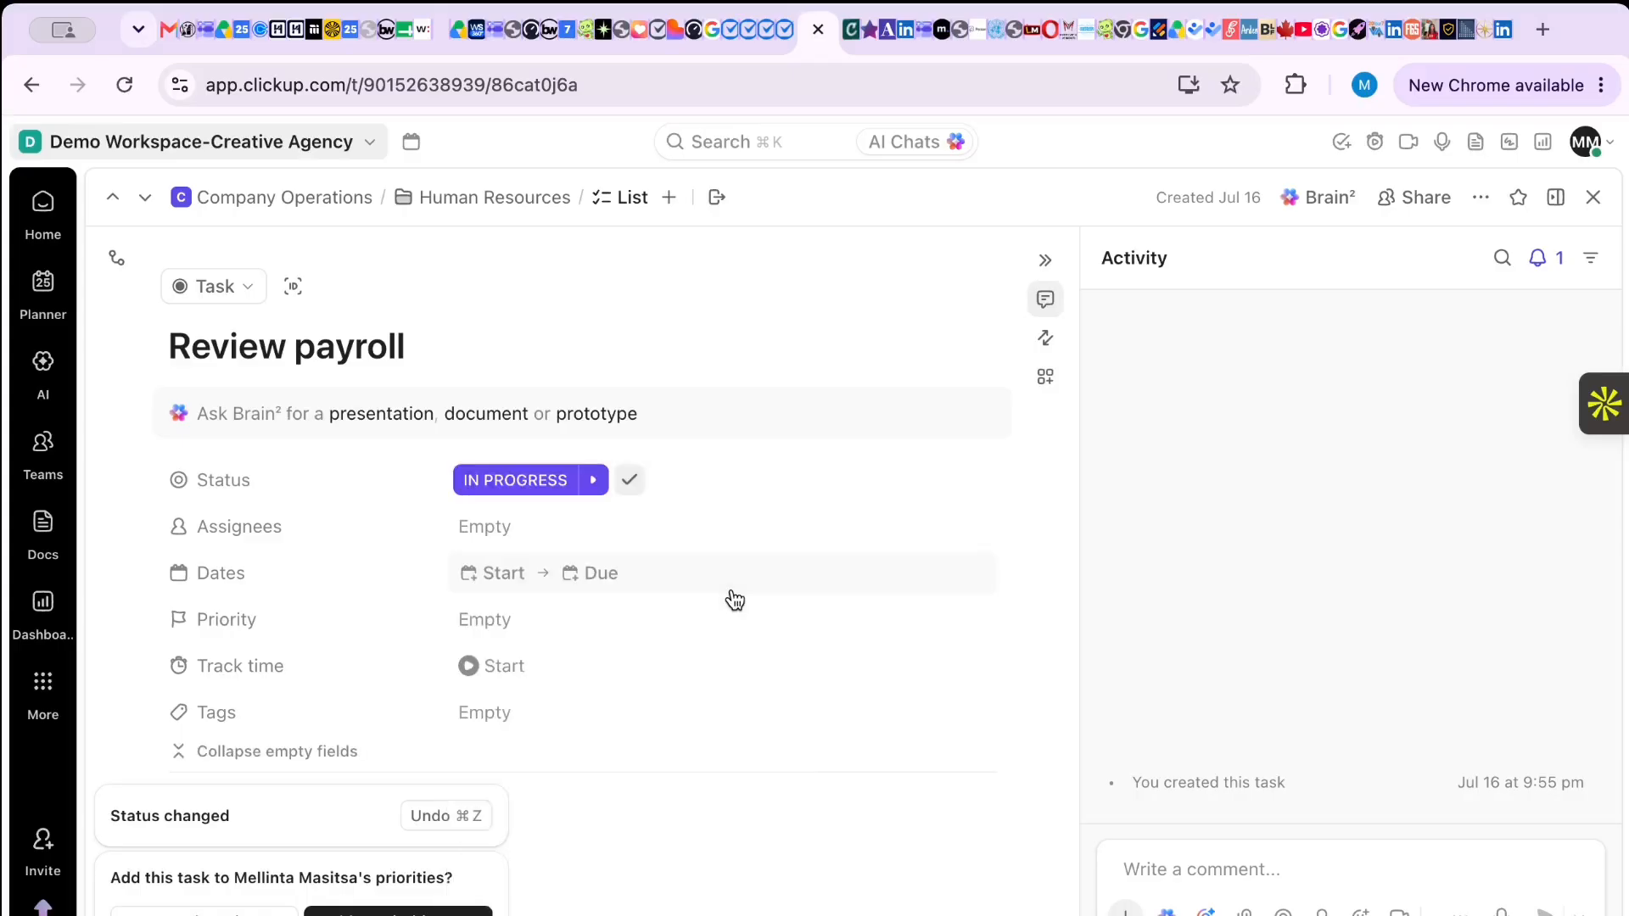
left_click(521, 524)
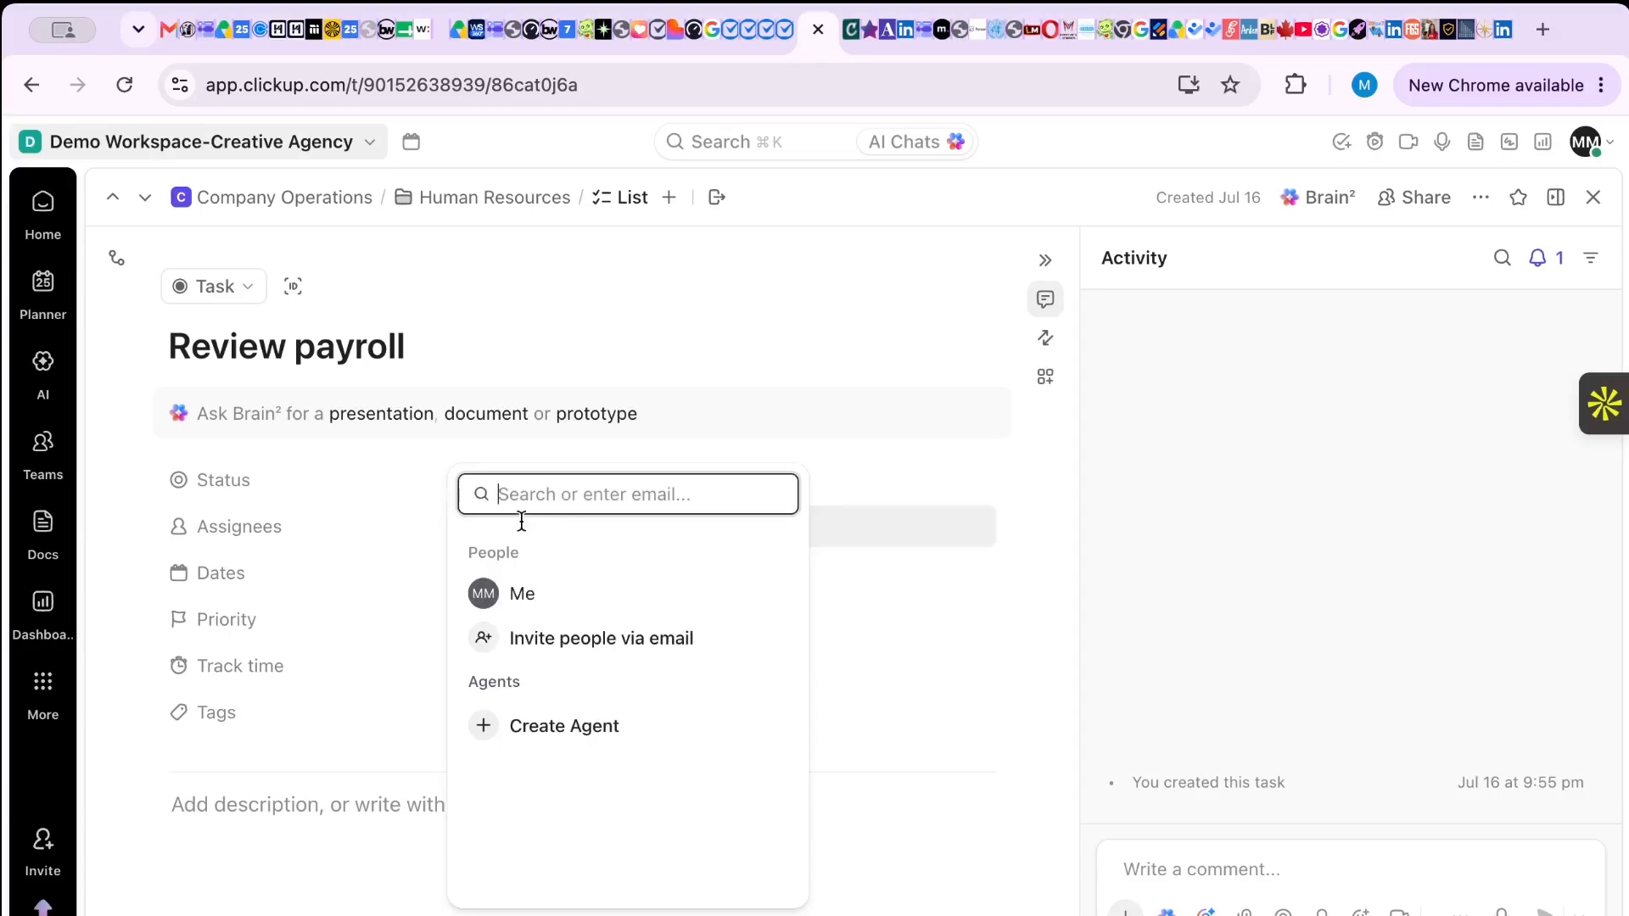
left_click(529, 606)
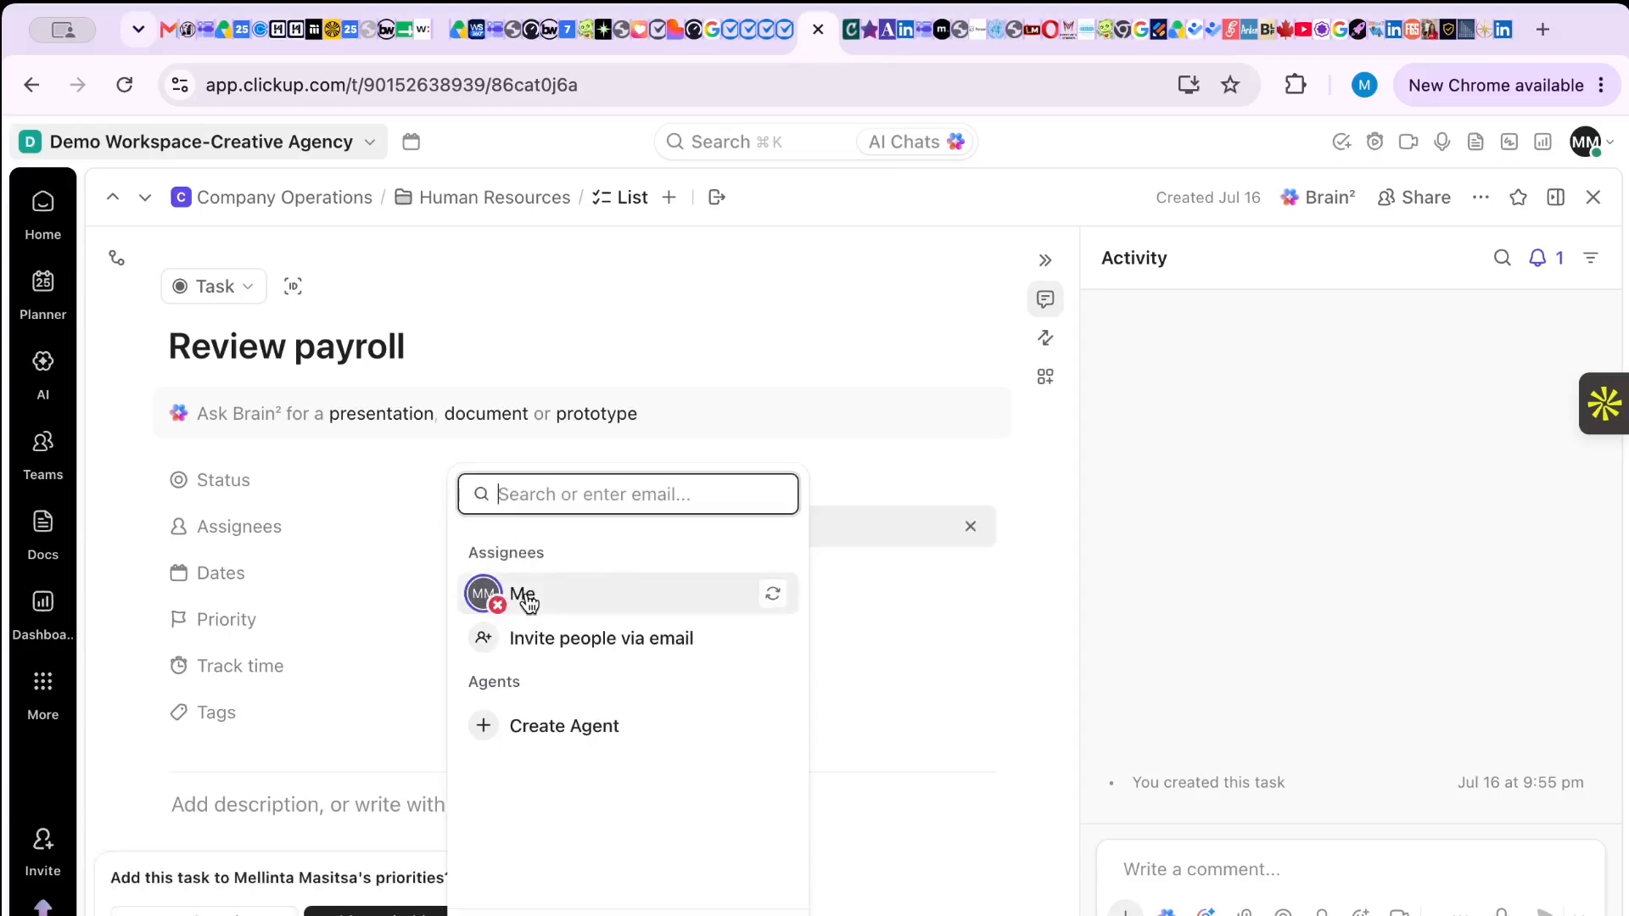
left_click(528, 599)
key("Escape")
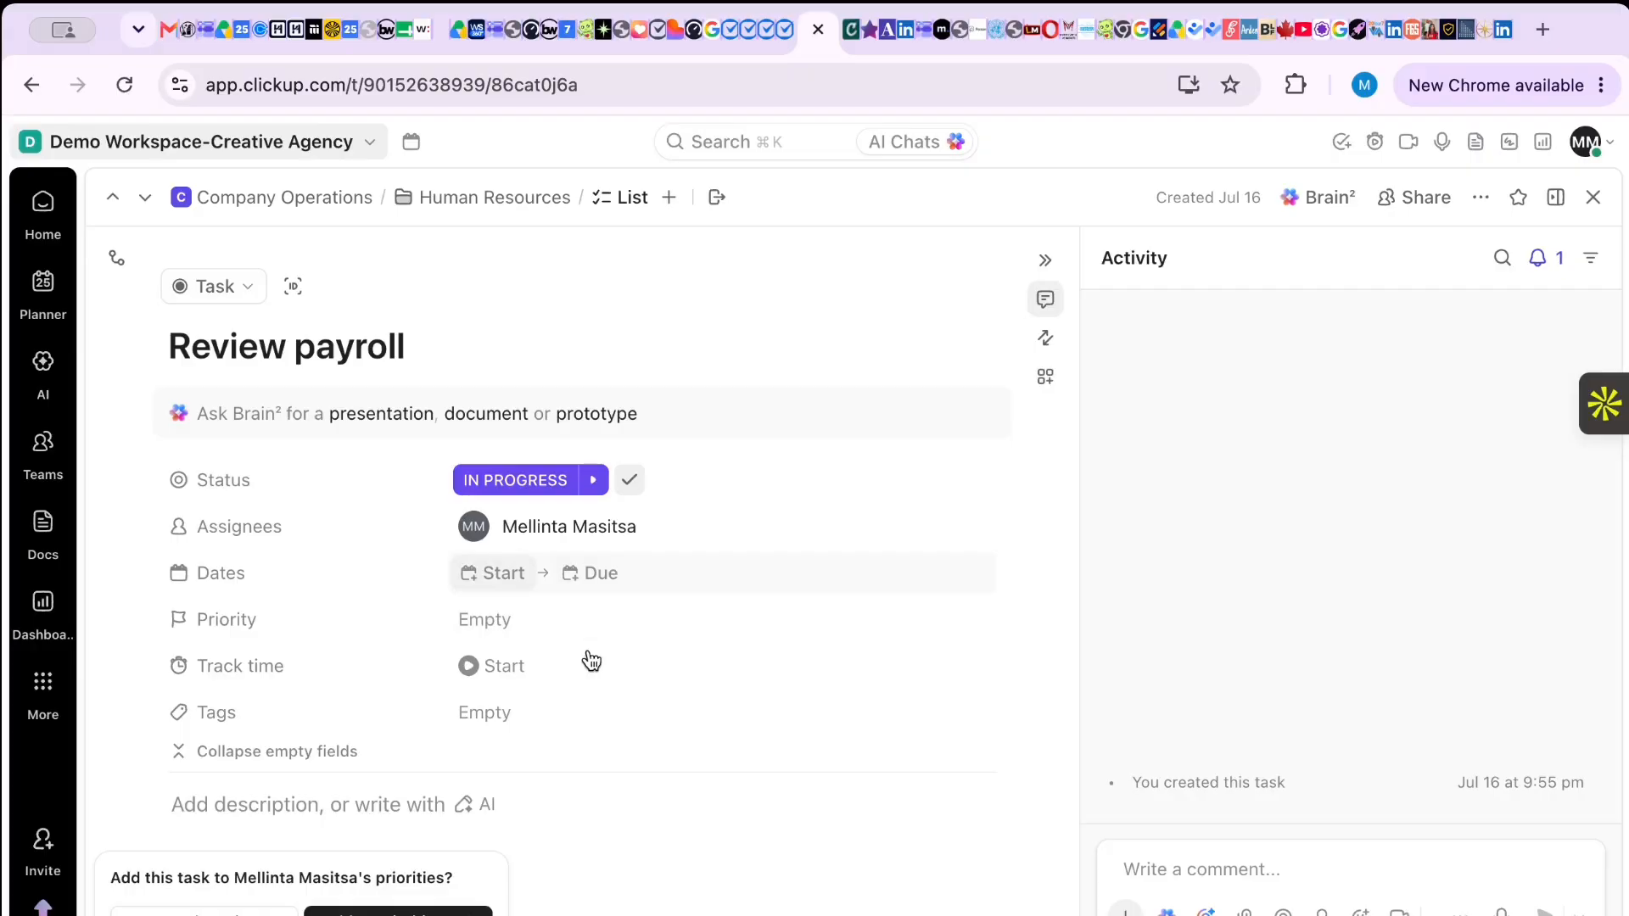
- Set the "Review payroll" task's priority to Urgent and open its time tracking entry
scroll(218, 615, "down", 2)
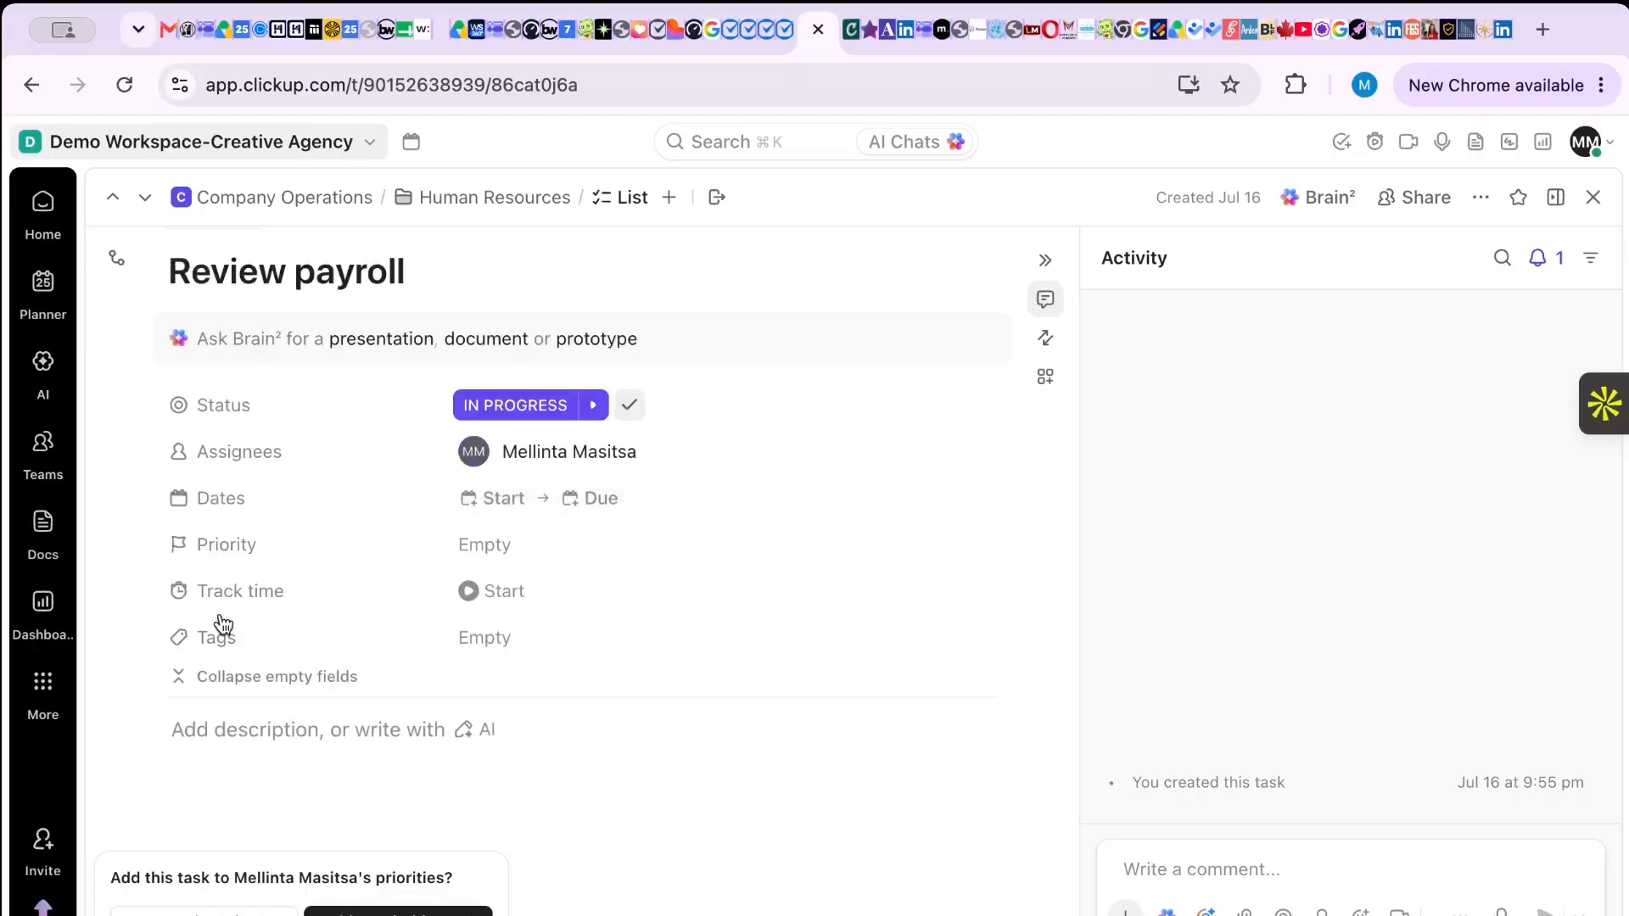
left_click(231, 546)
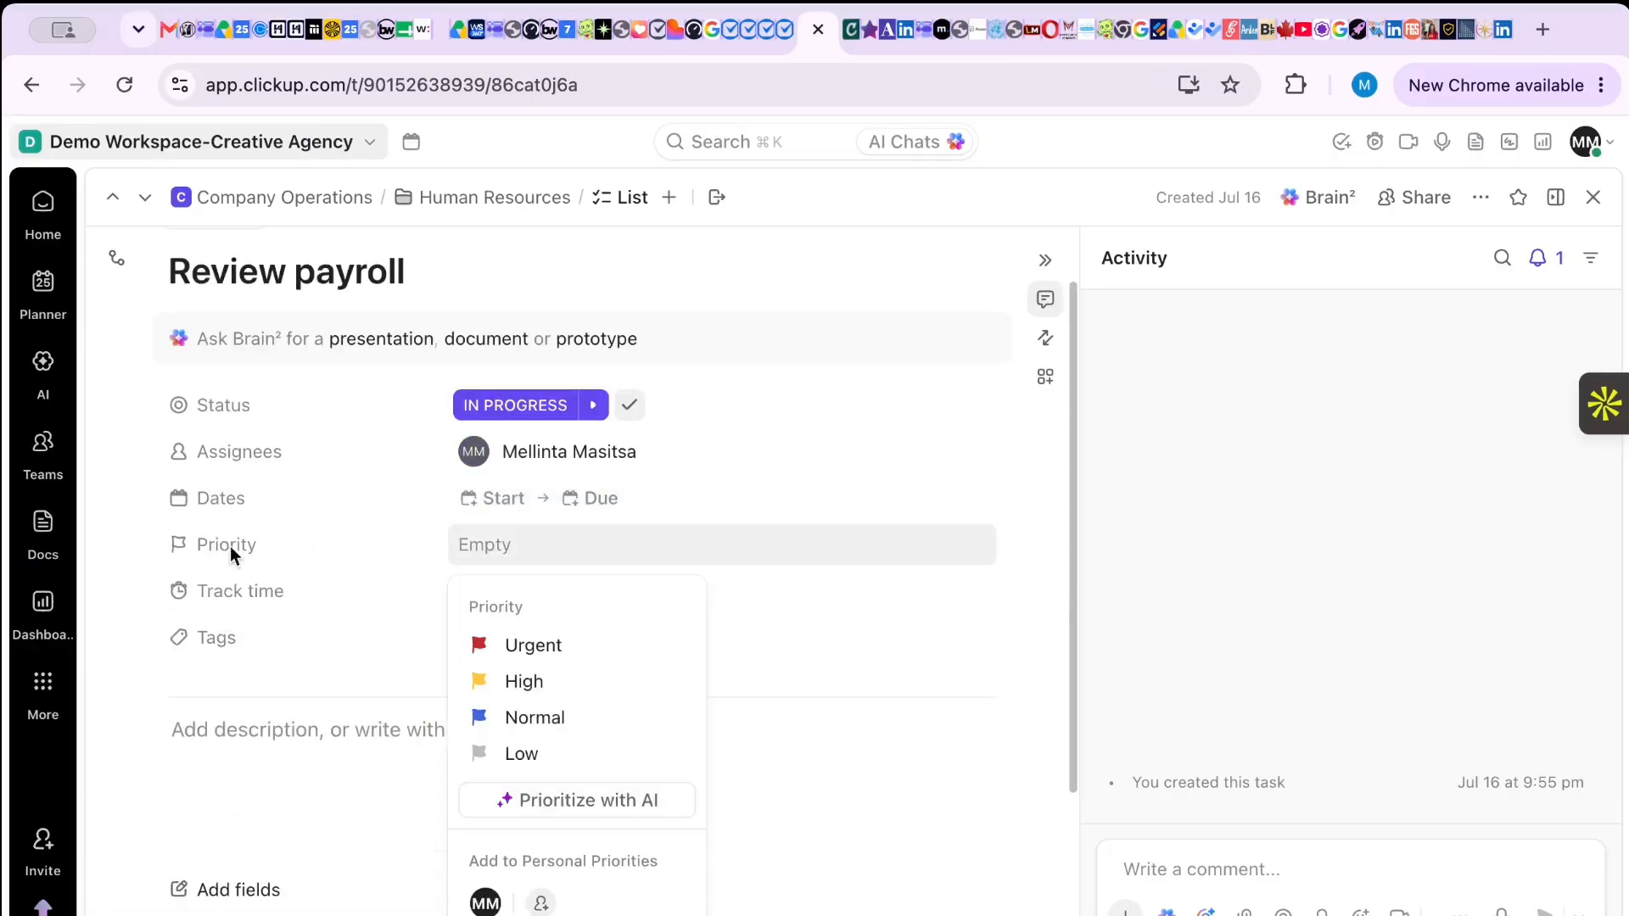
left_click(554, 653)
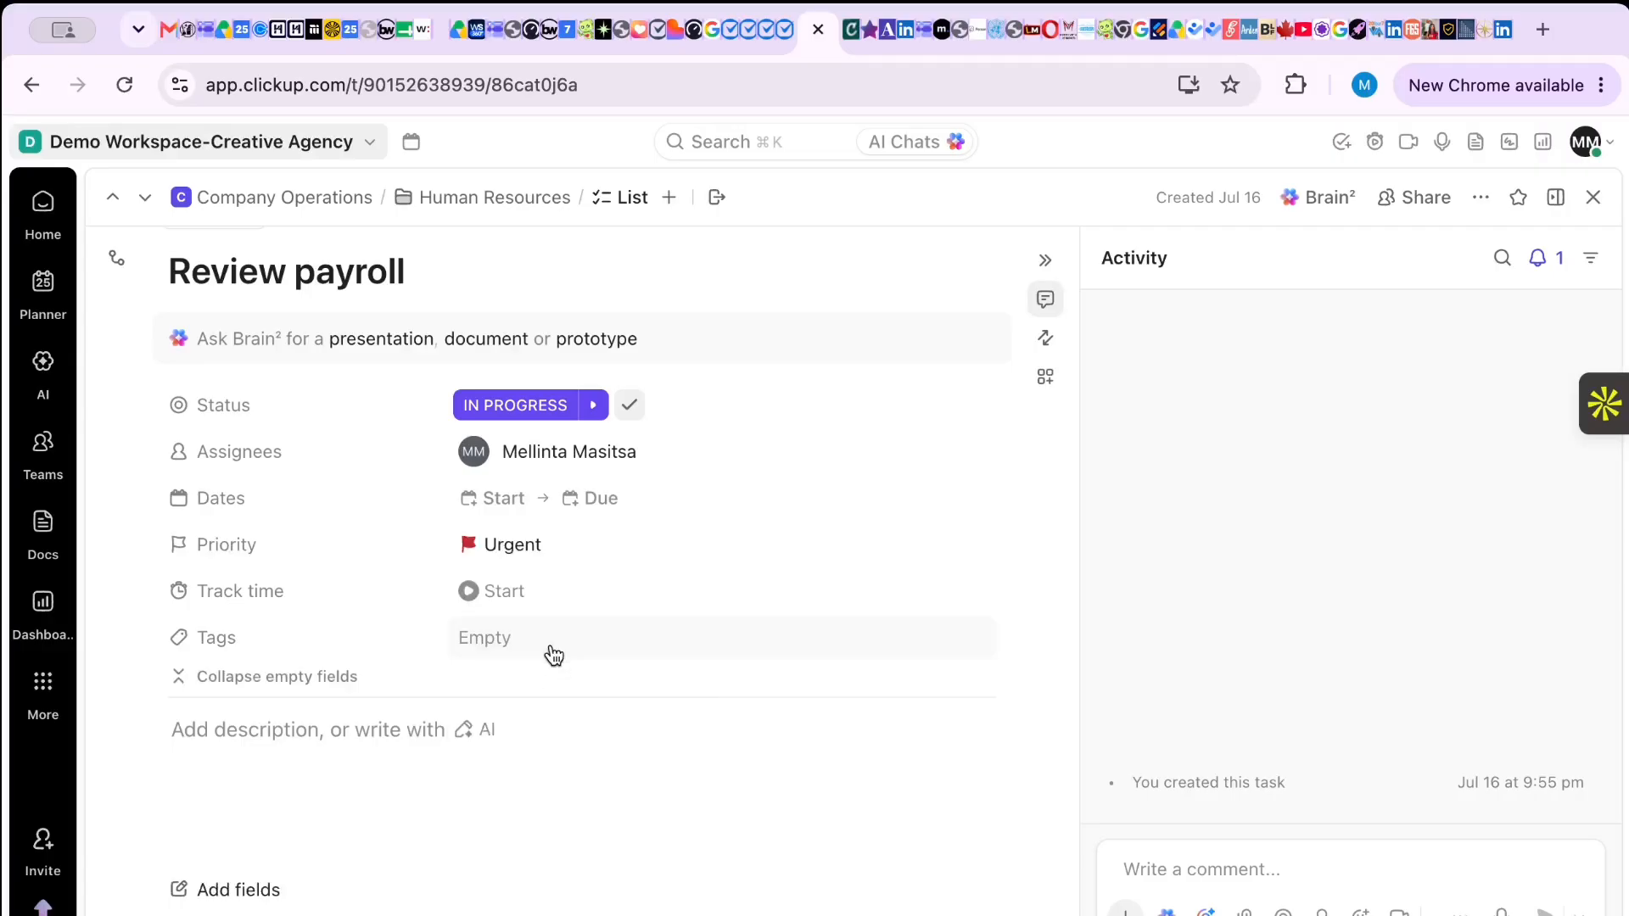
left_click(528, 592)
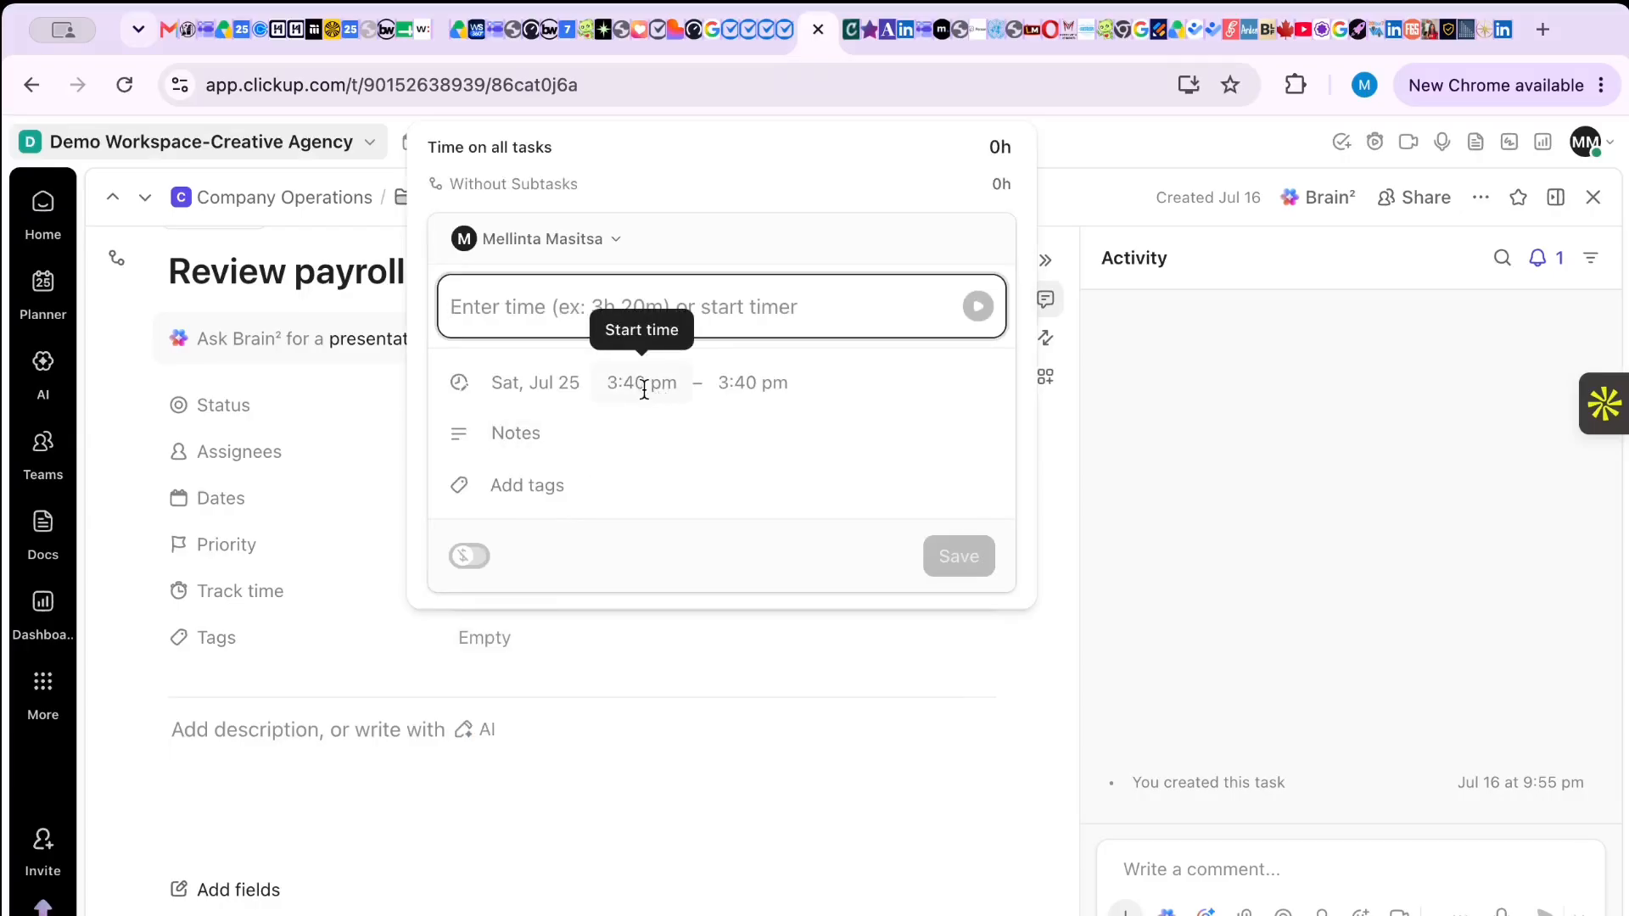
left_click_drag(661, 386, 591, 360)
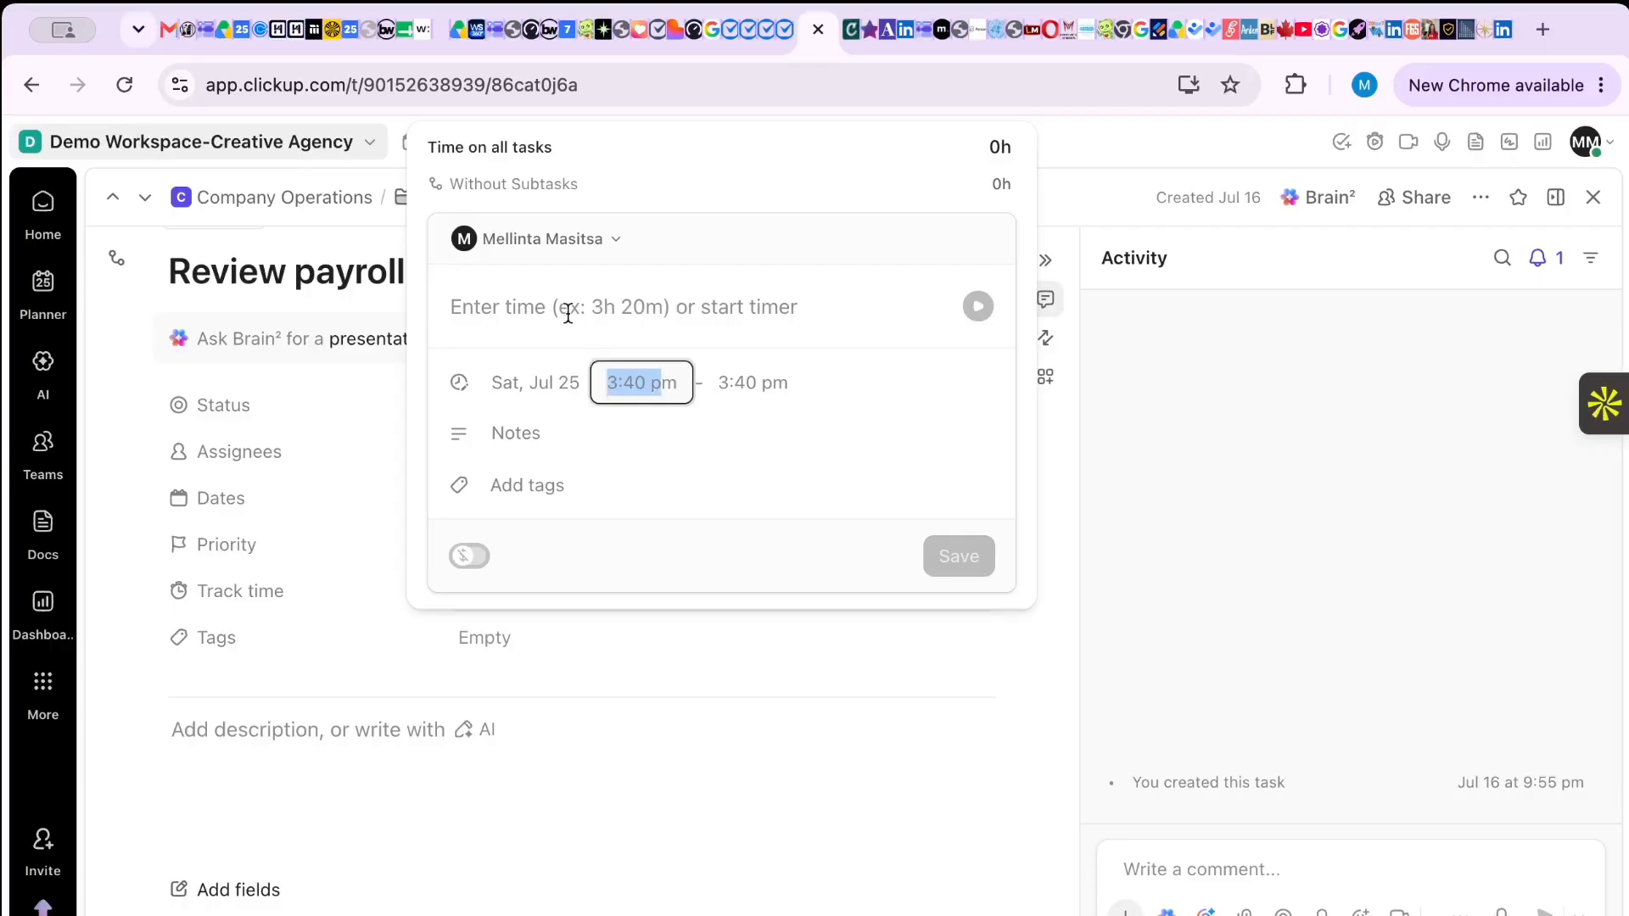
left_click(558, 345)
left_click(627, 303)
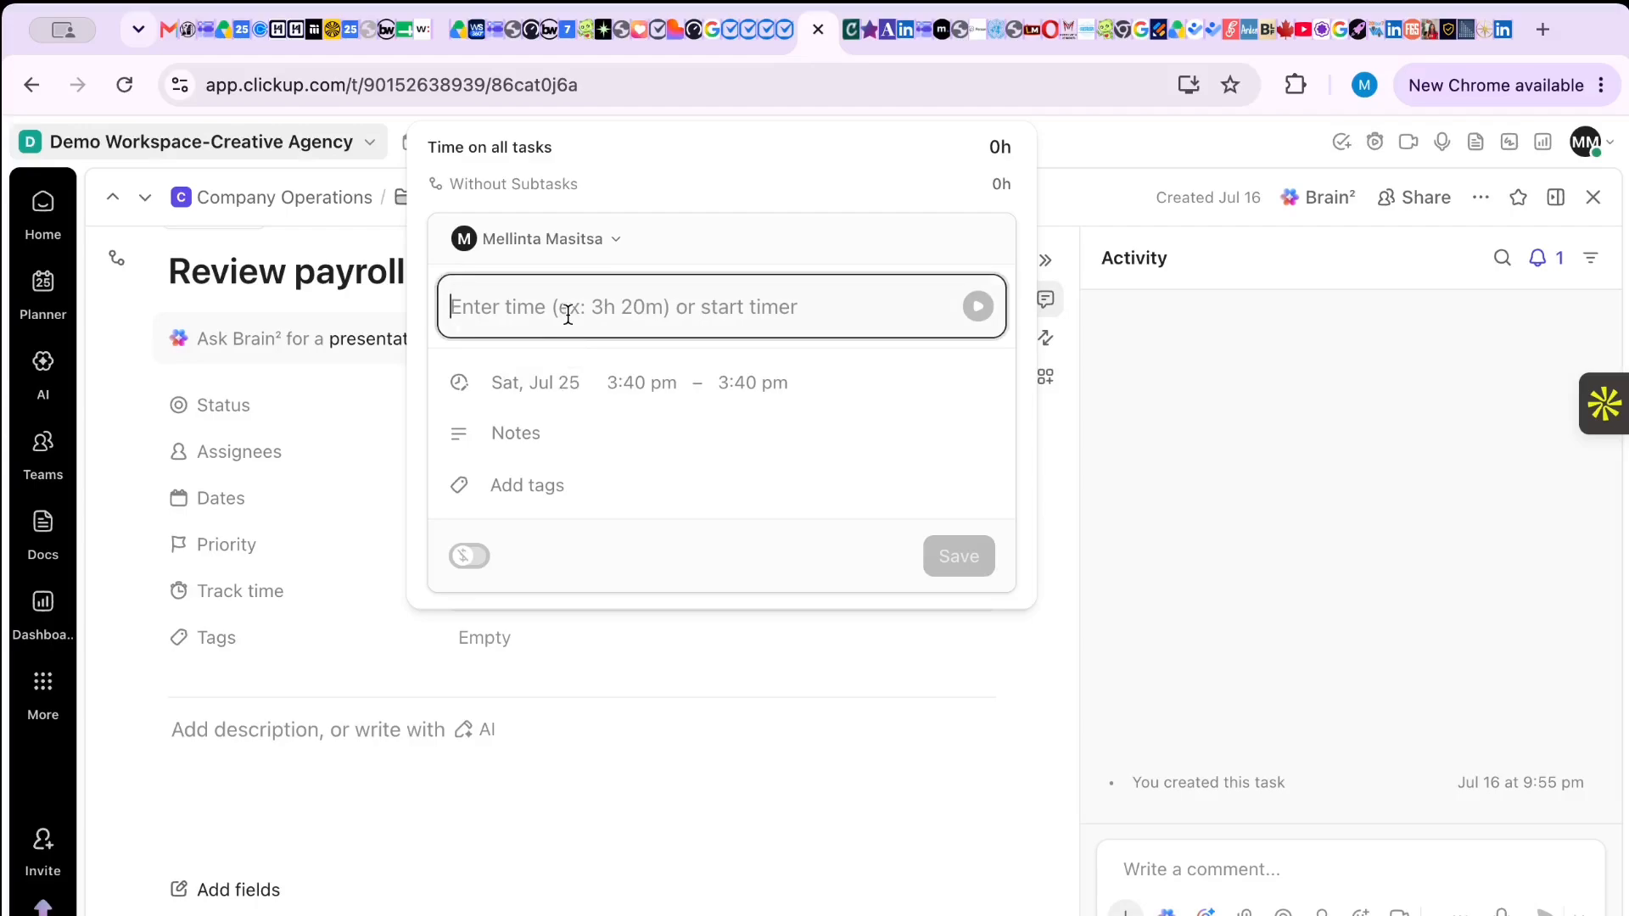
left_click(621, 381)
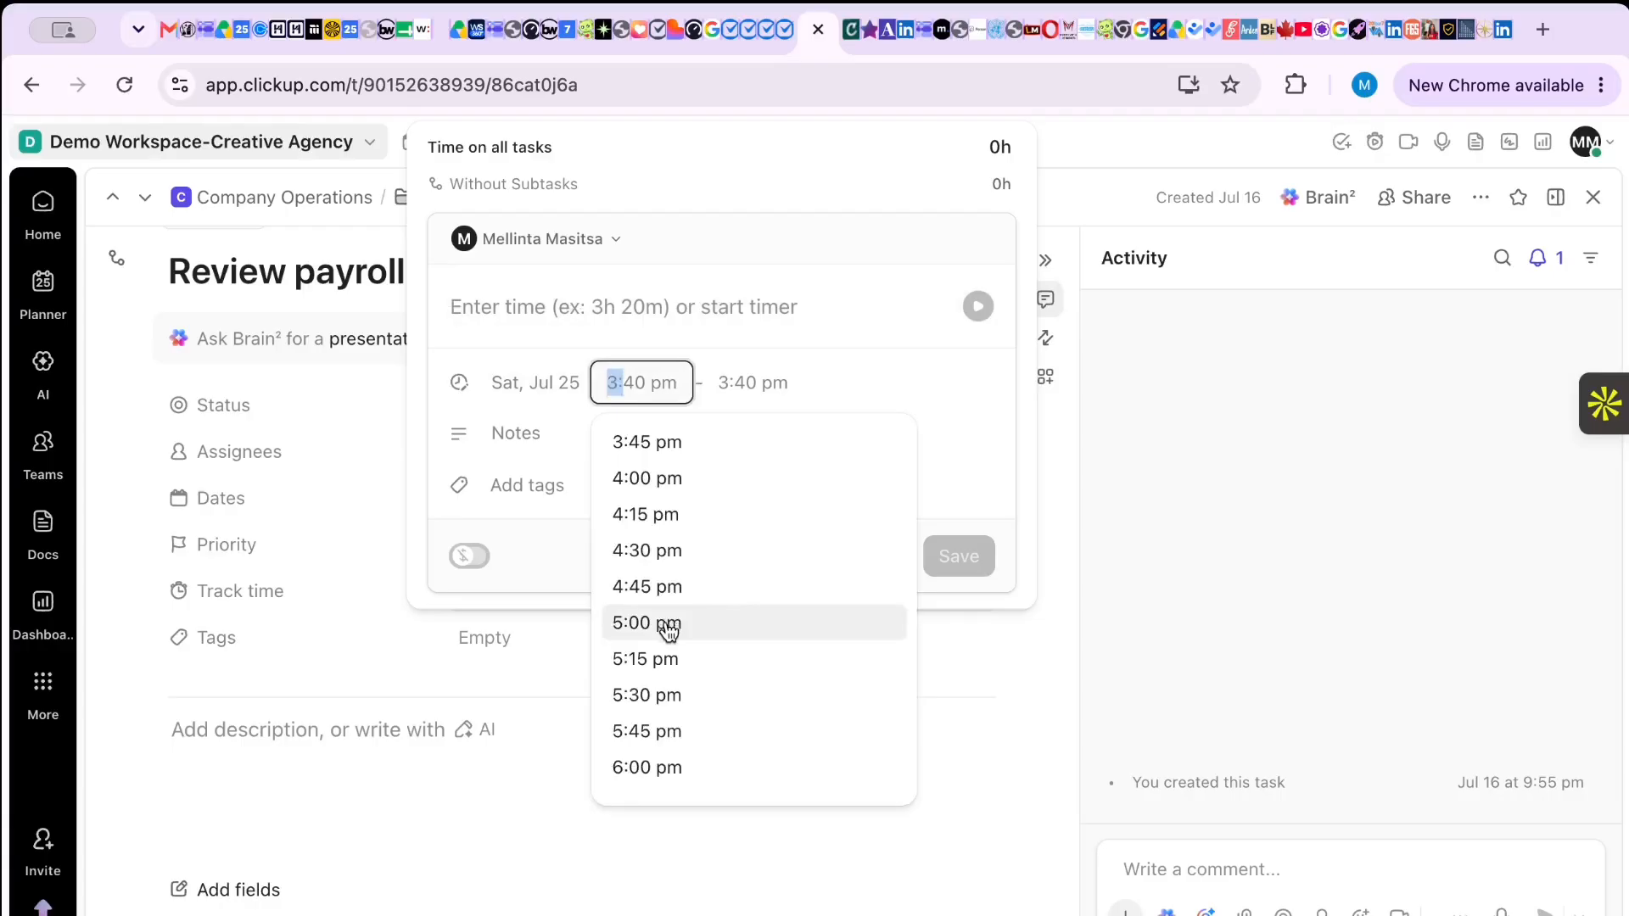
left_click(667, 626)
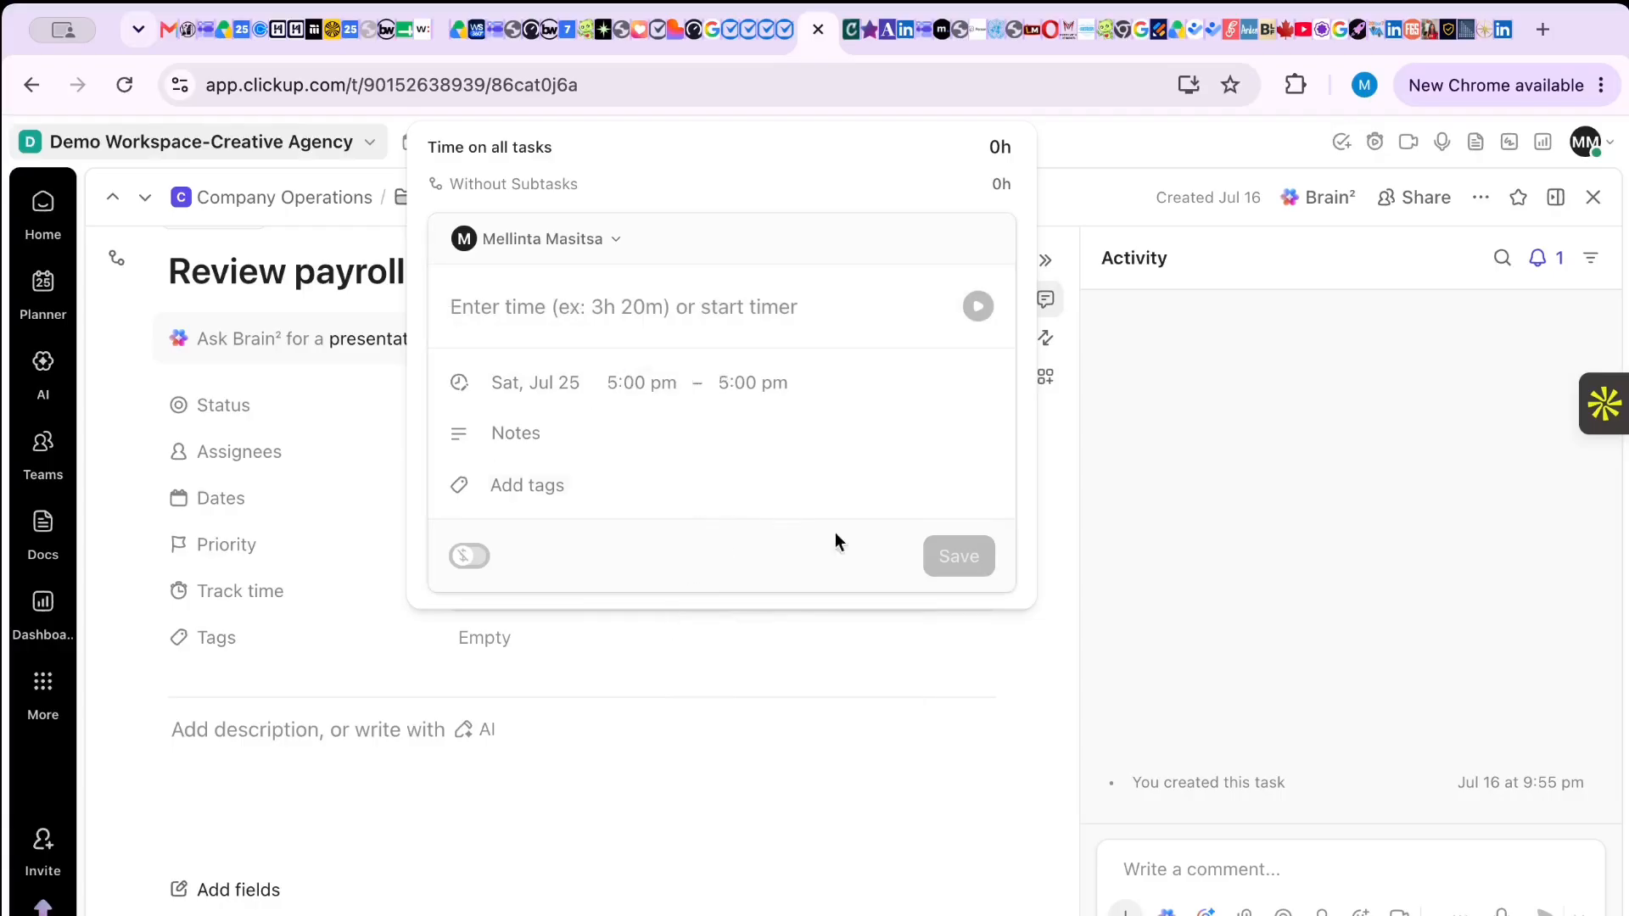
left_click(678, 302)
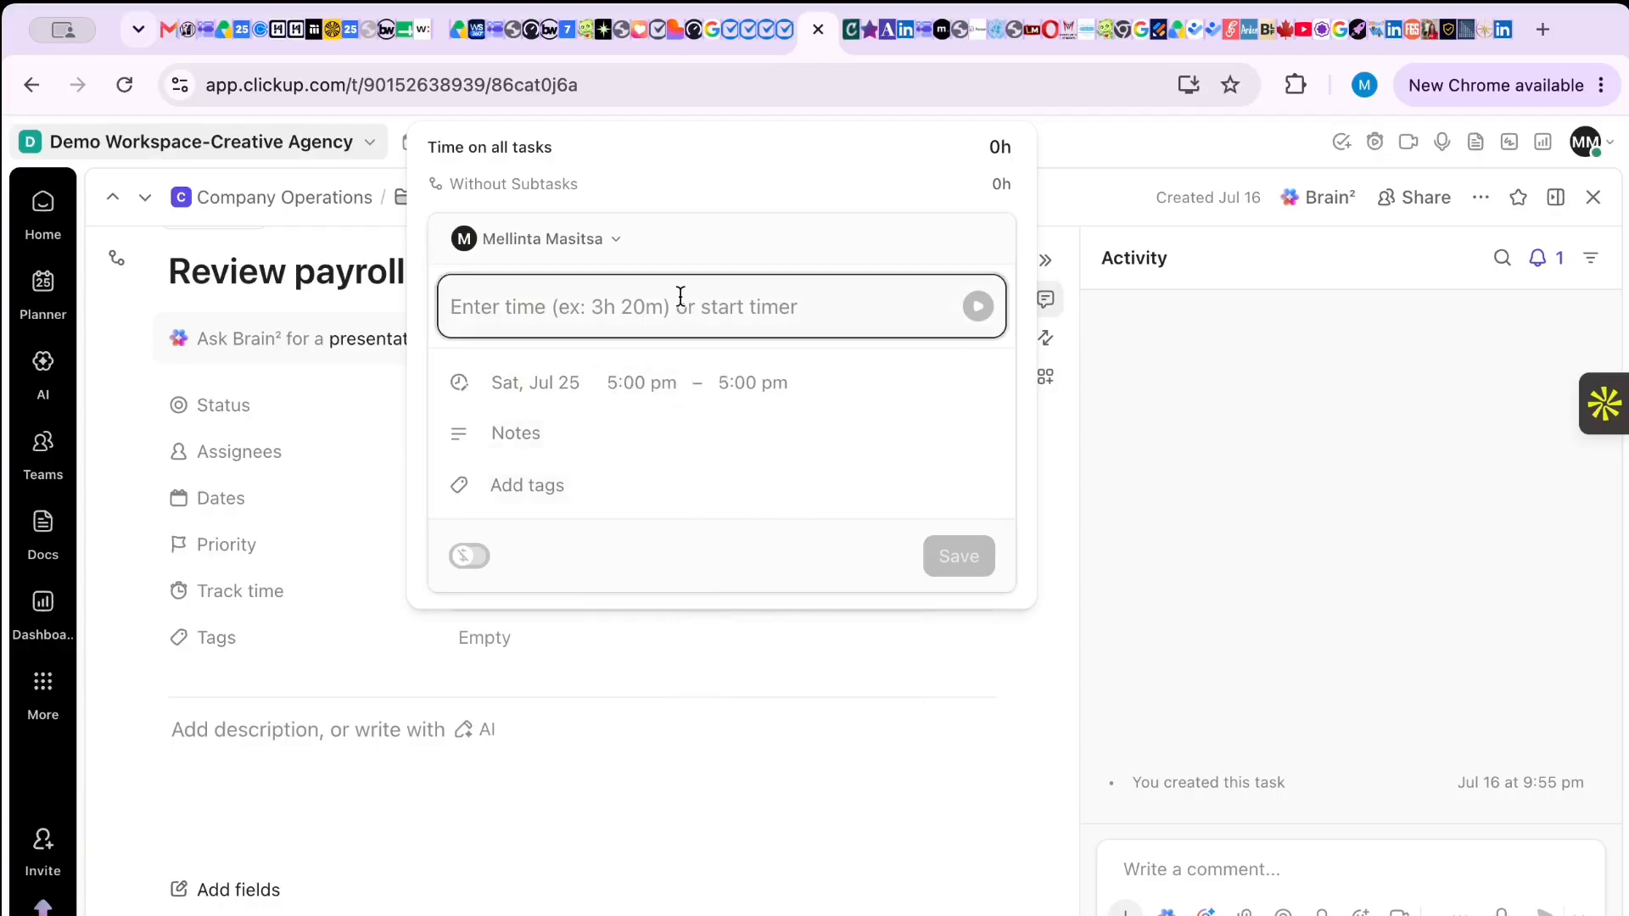
type("500")
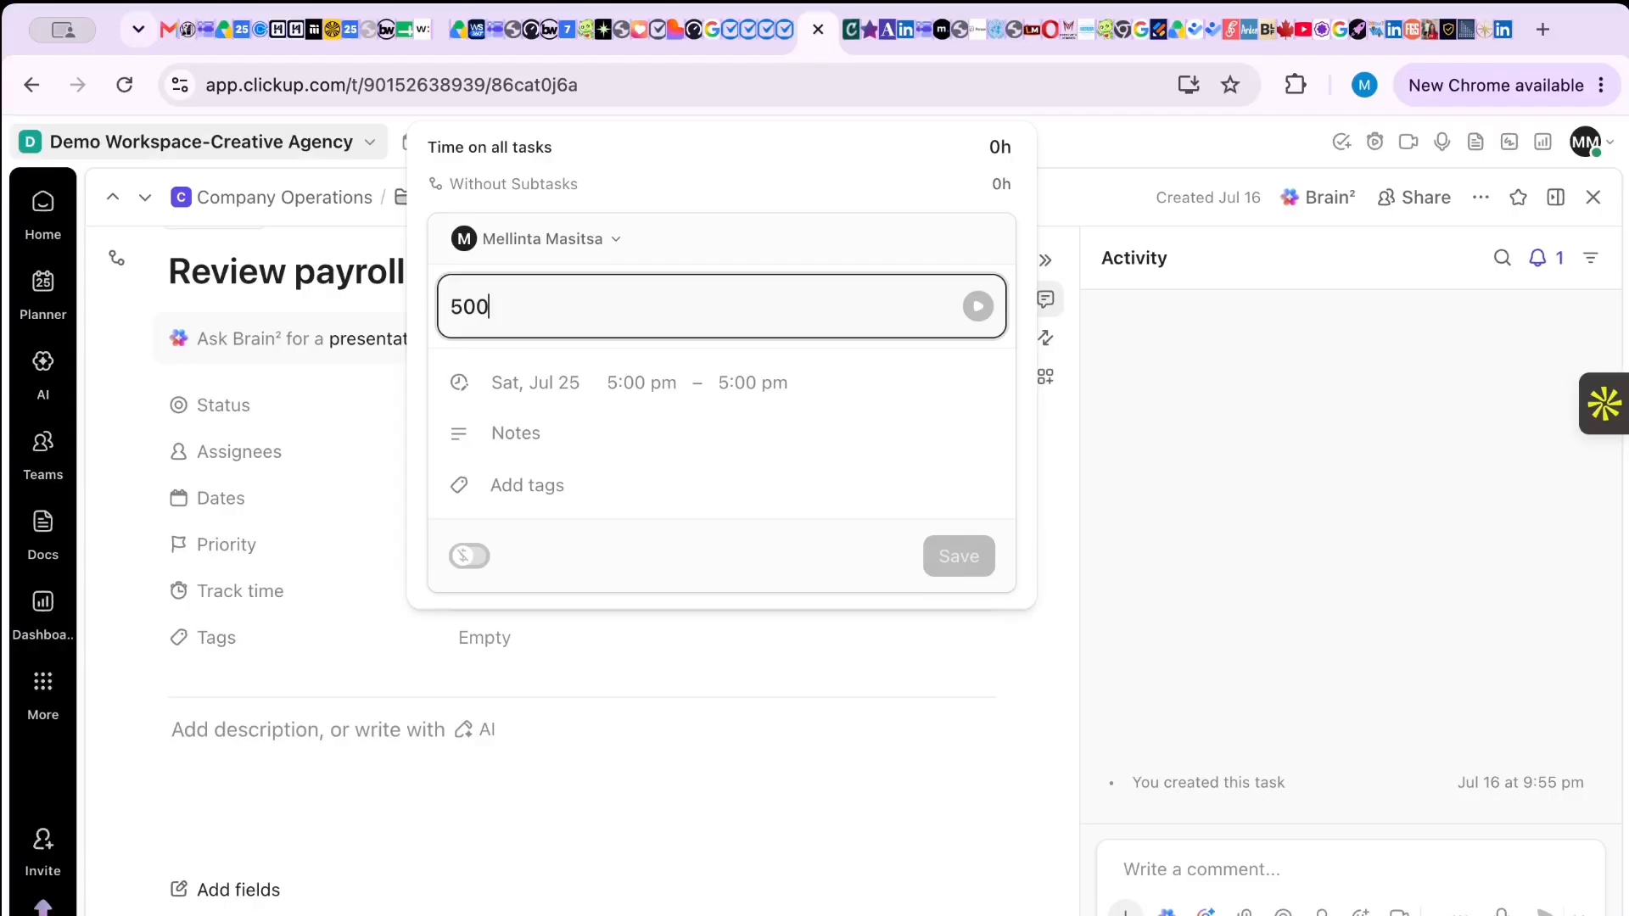
key("BackSpace")
key("BackSpace")
key("BackSpace")
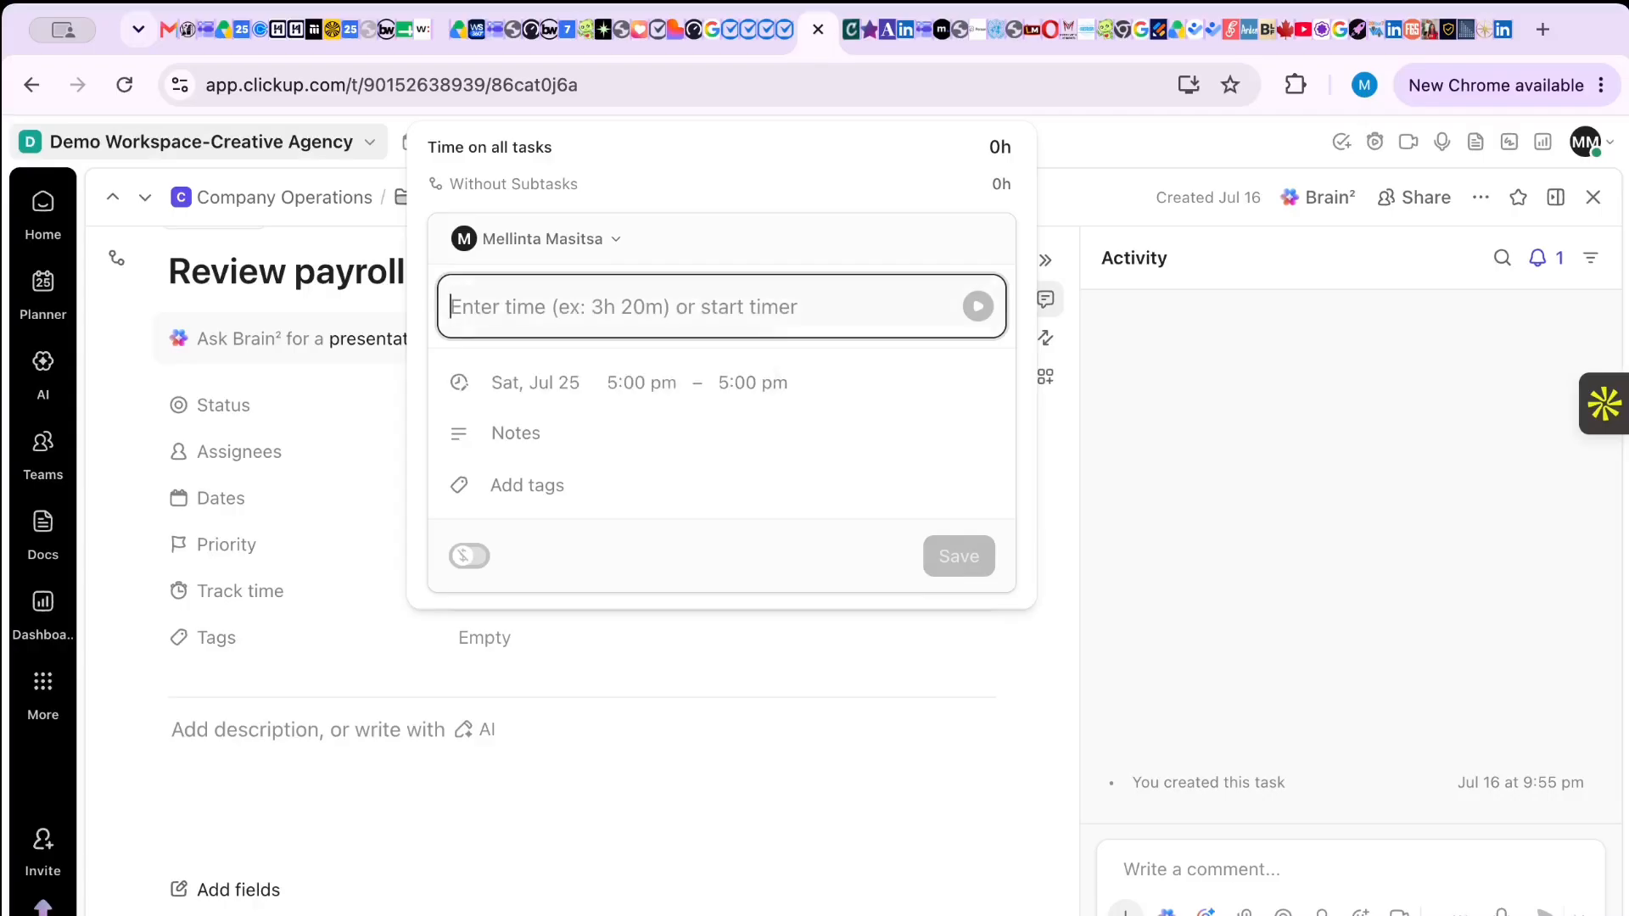
- Date the time entry Tue, Jul 28, enter a duration of 5 hours, and save it
left_click(583, 386)
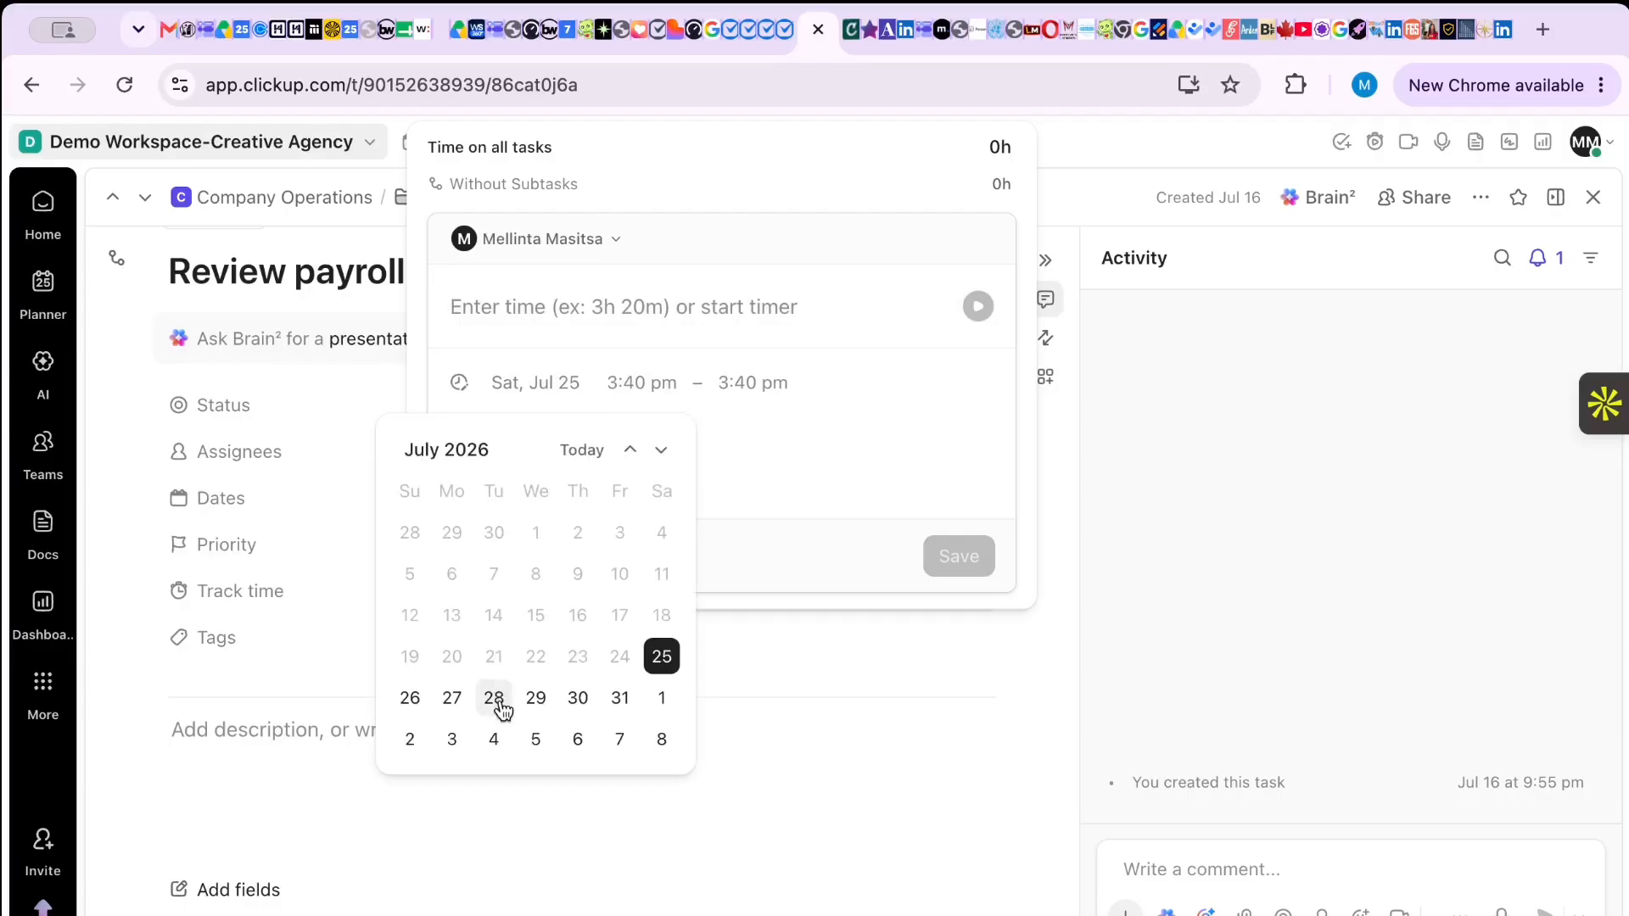
left_click(500, 704)
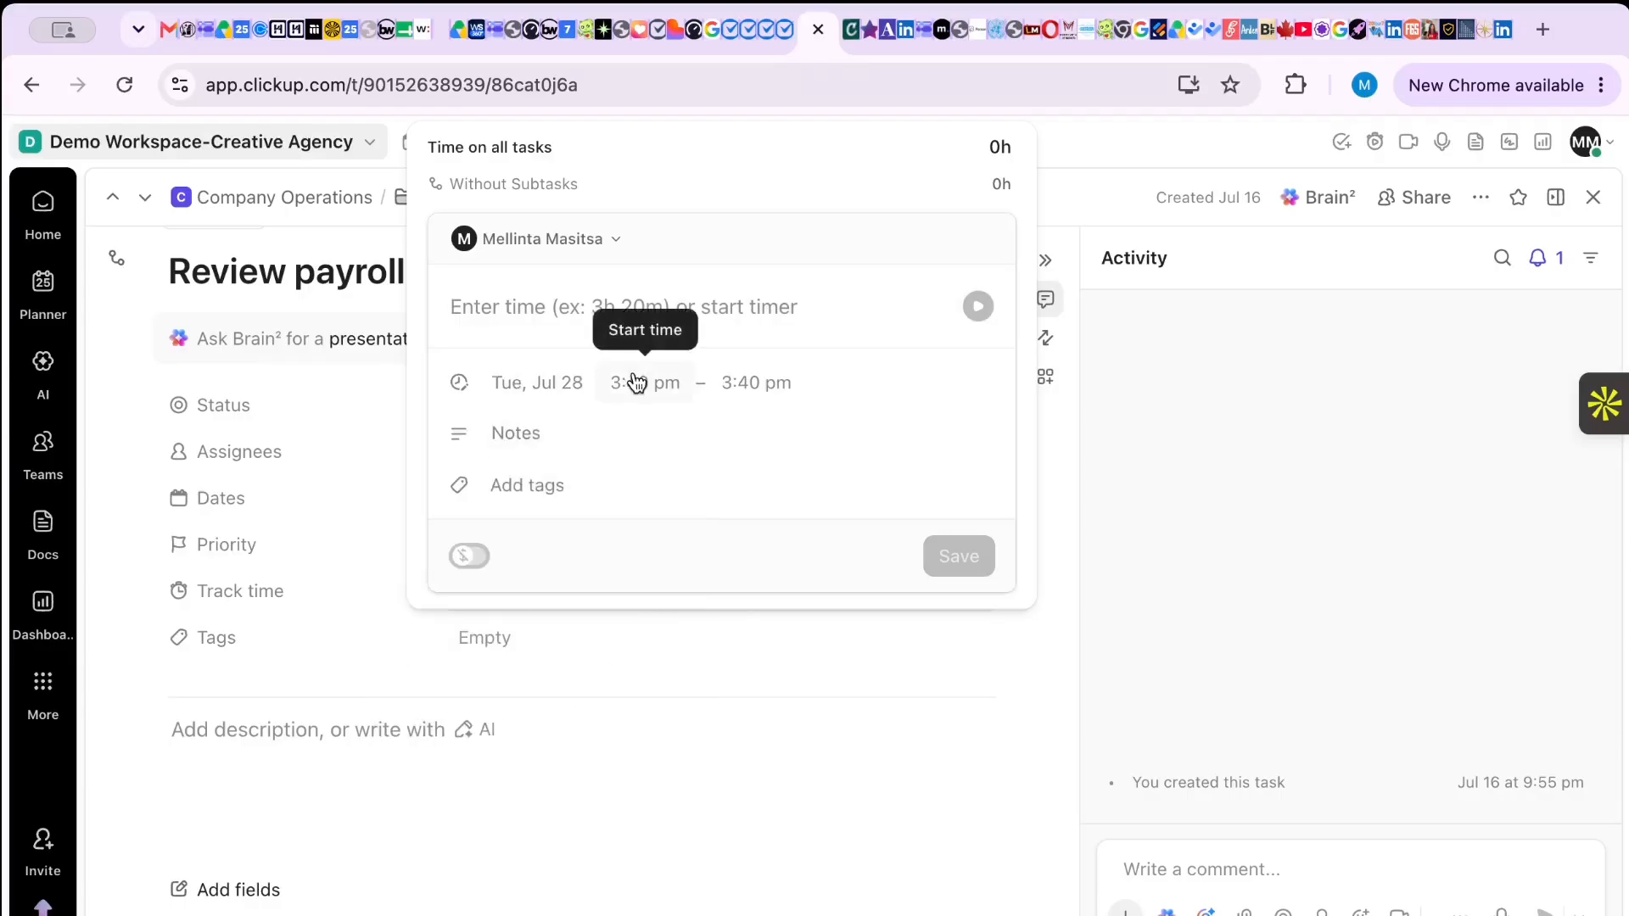
left_click(578, 329)
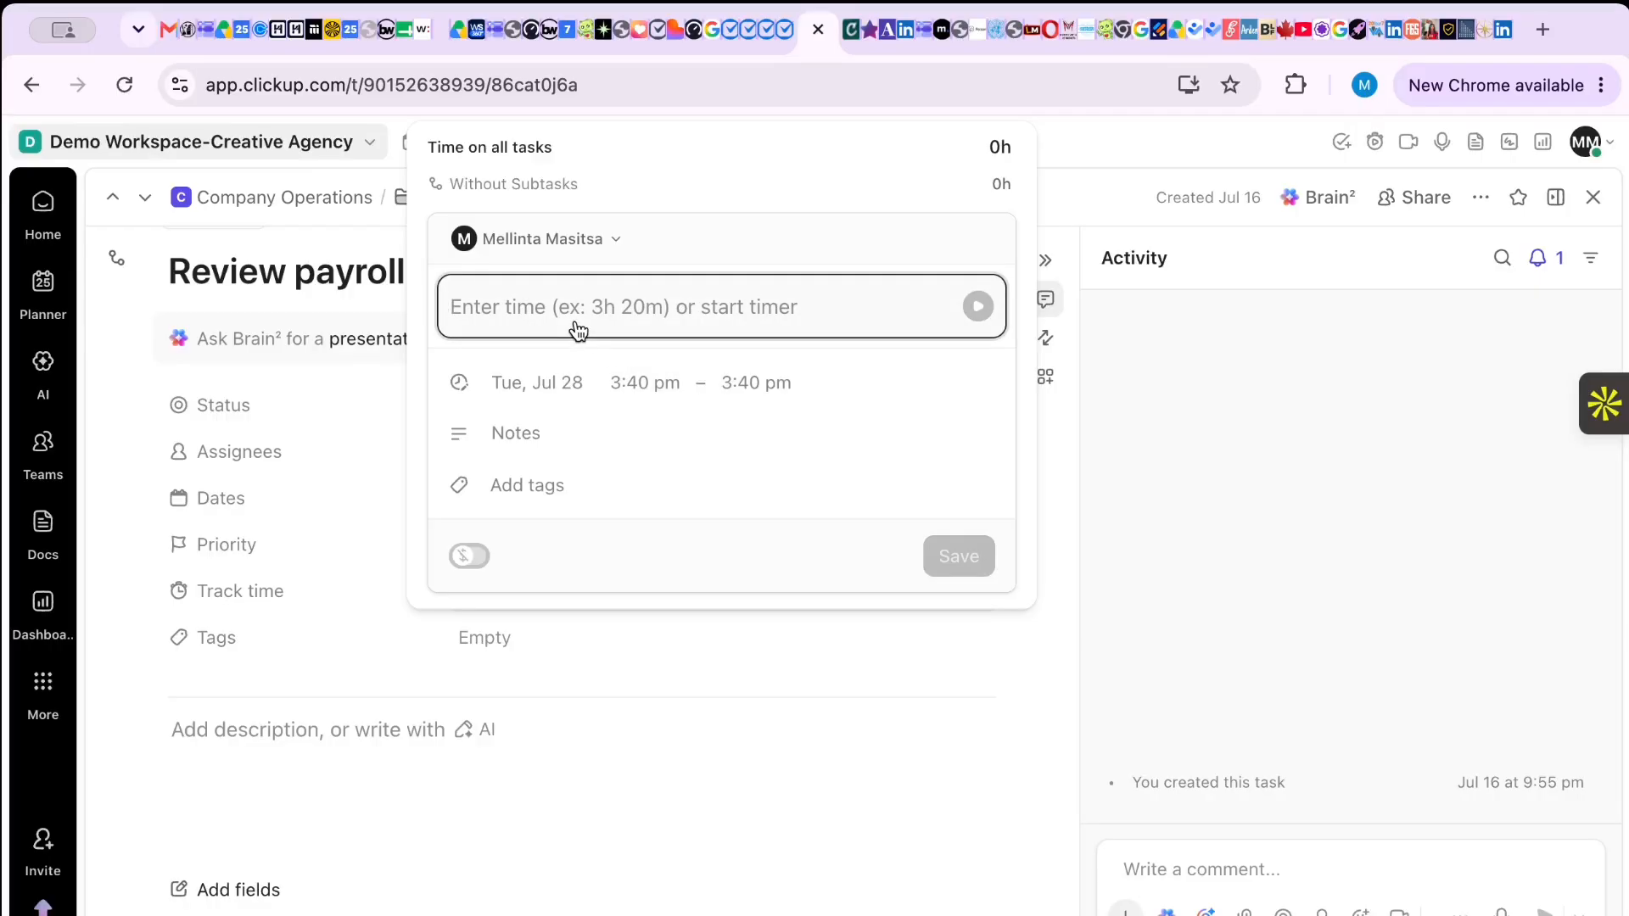
type("5 hours")
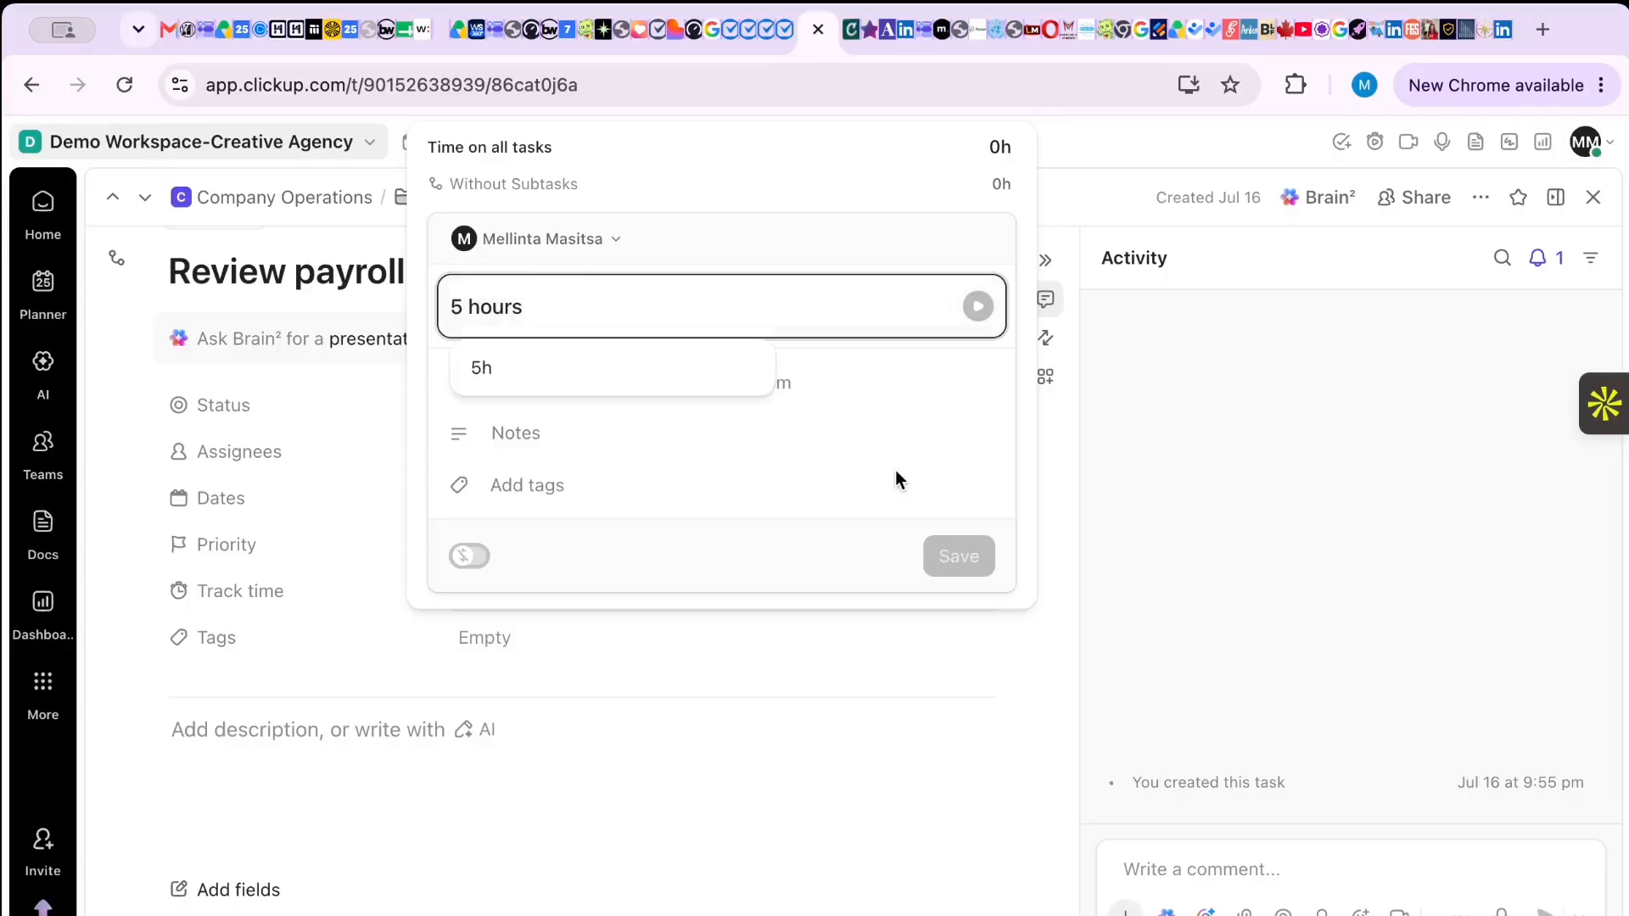
left_click(661, 363)
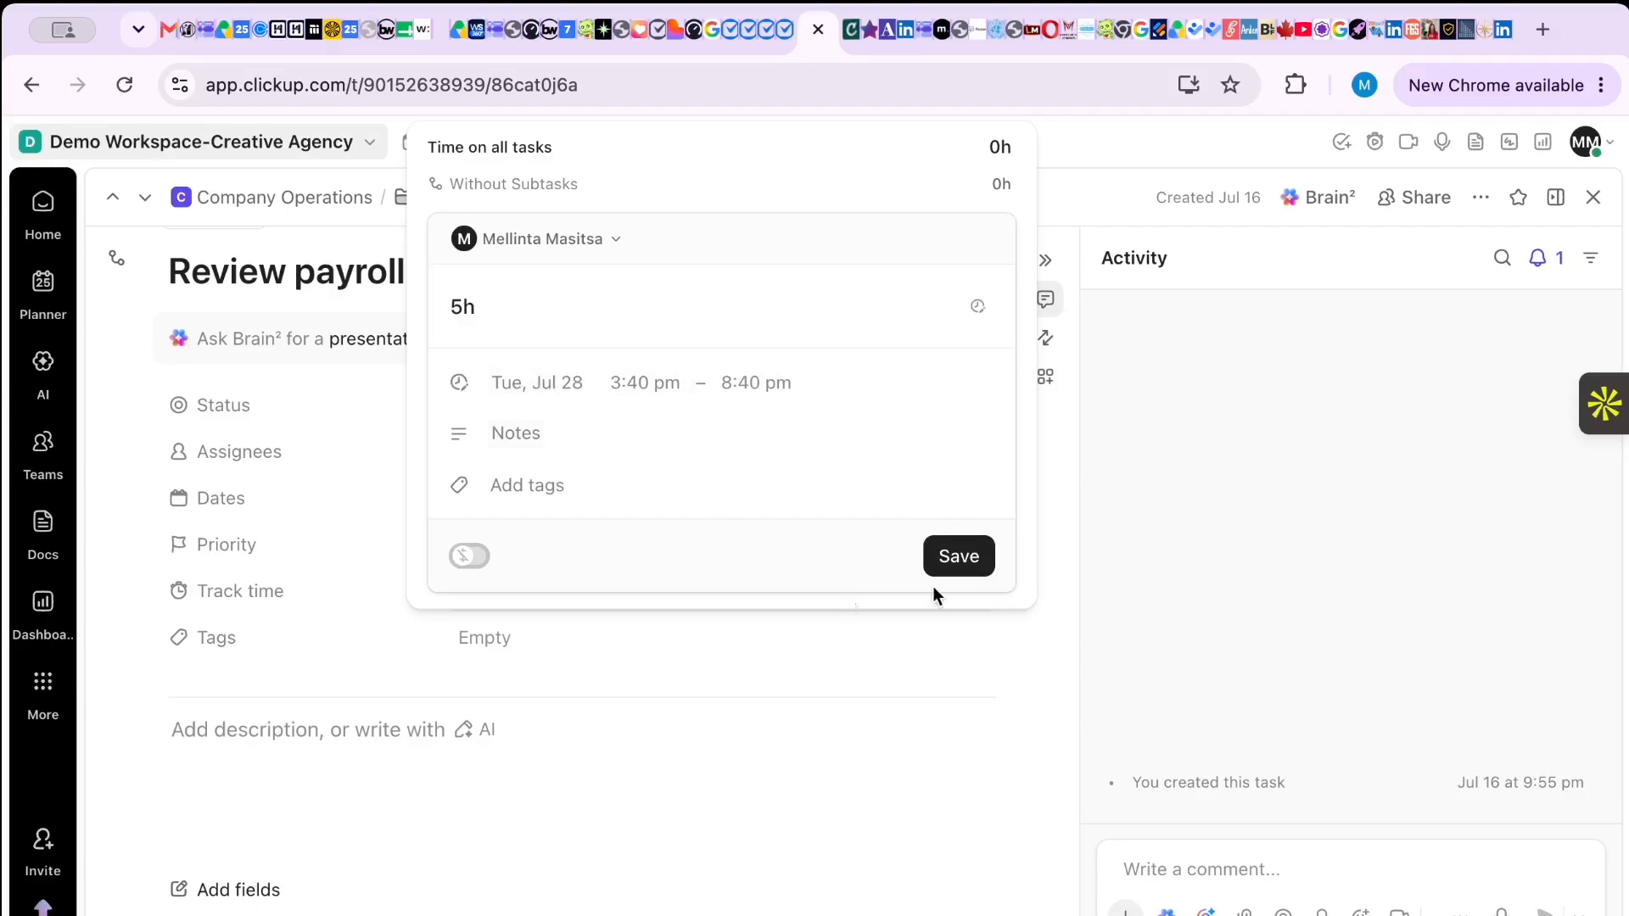
left_click(973, 555)
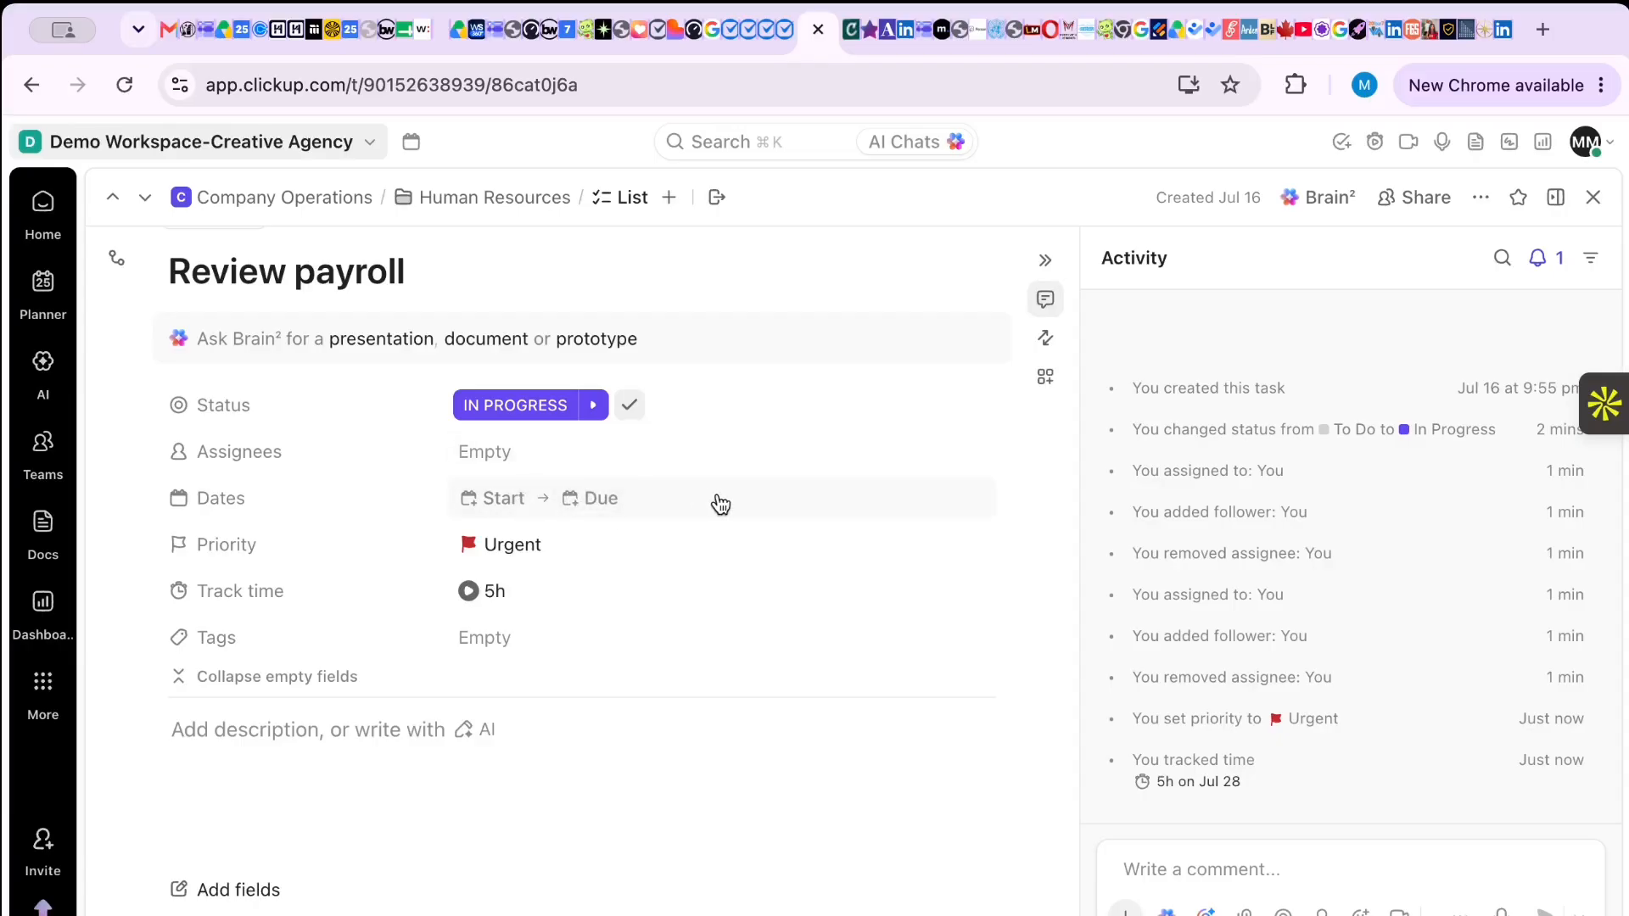
- Add a checklist with the item "Double check the names" to the task and check the available file attachment sources
scroll(567, 712, "down", 3)
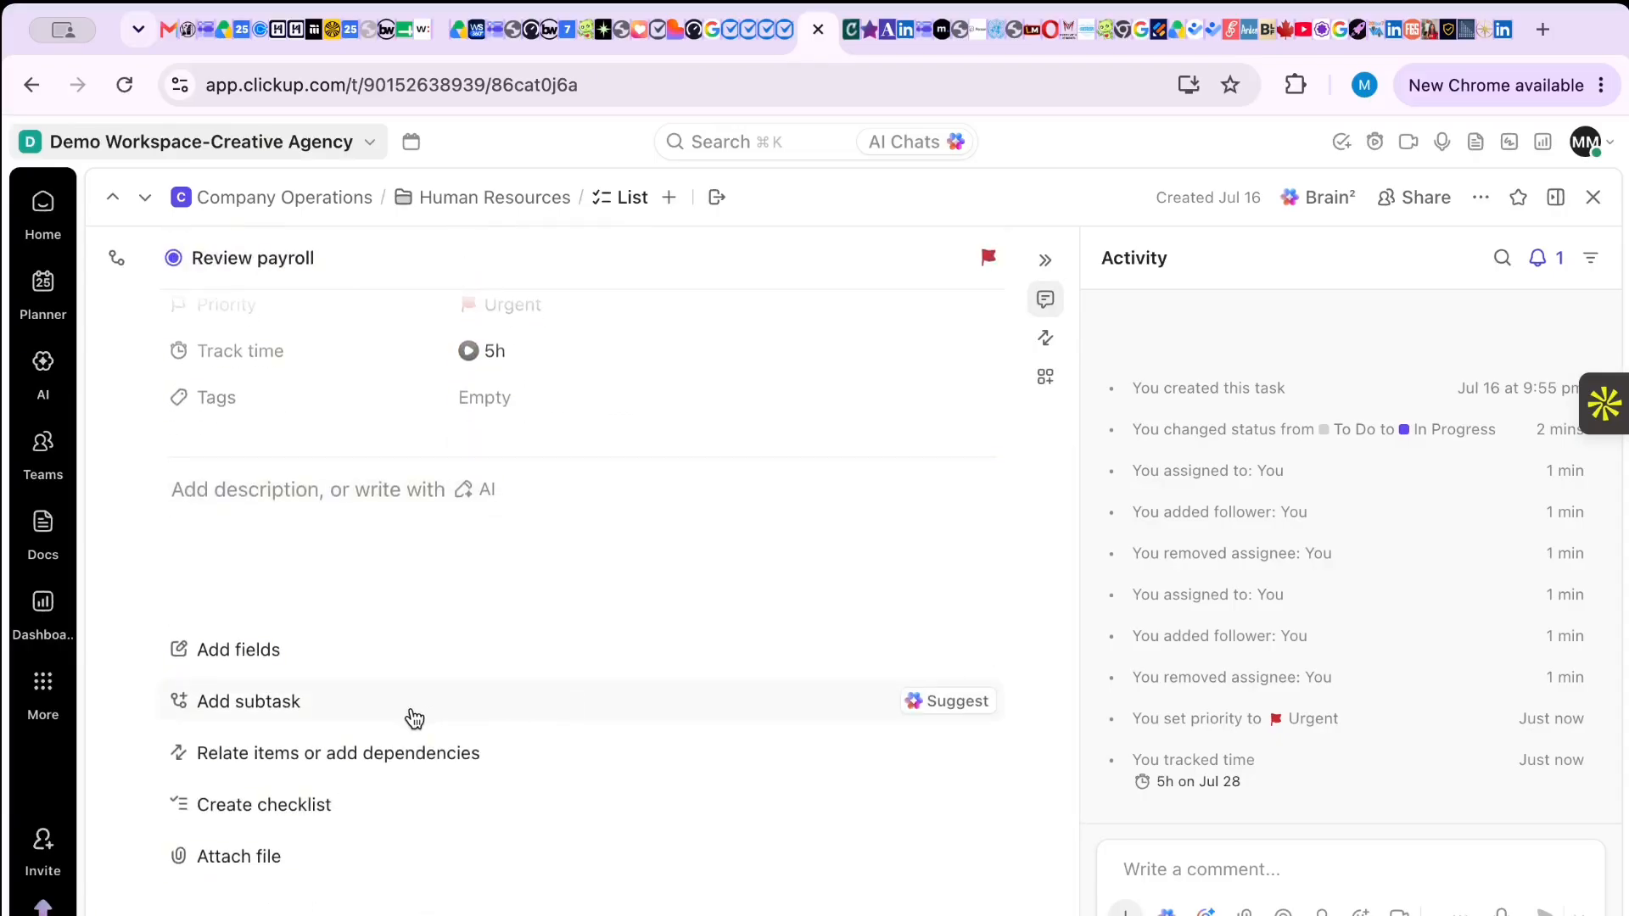
left_click(350, 821)
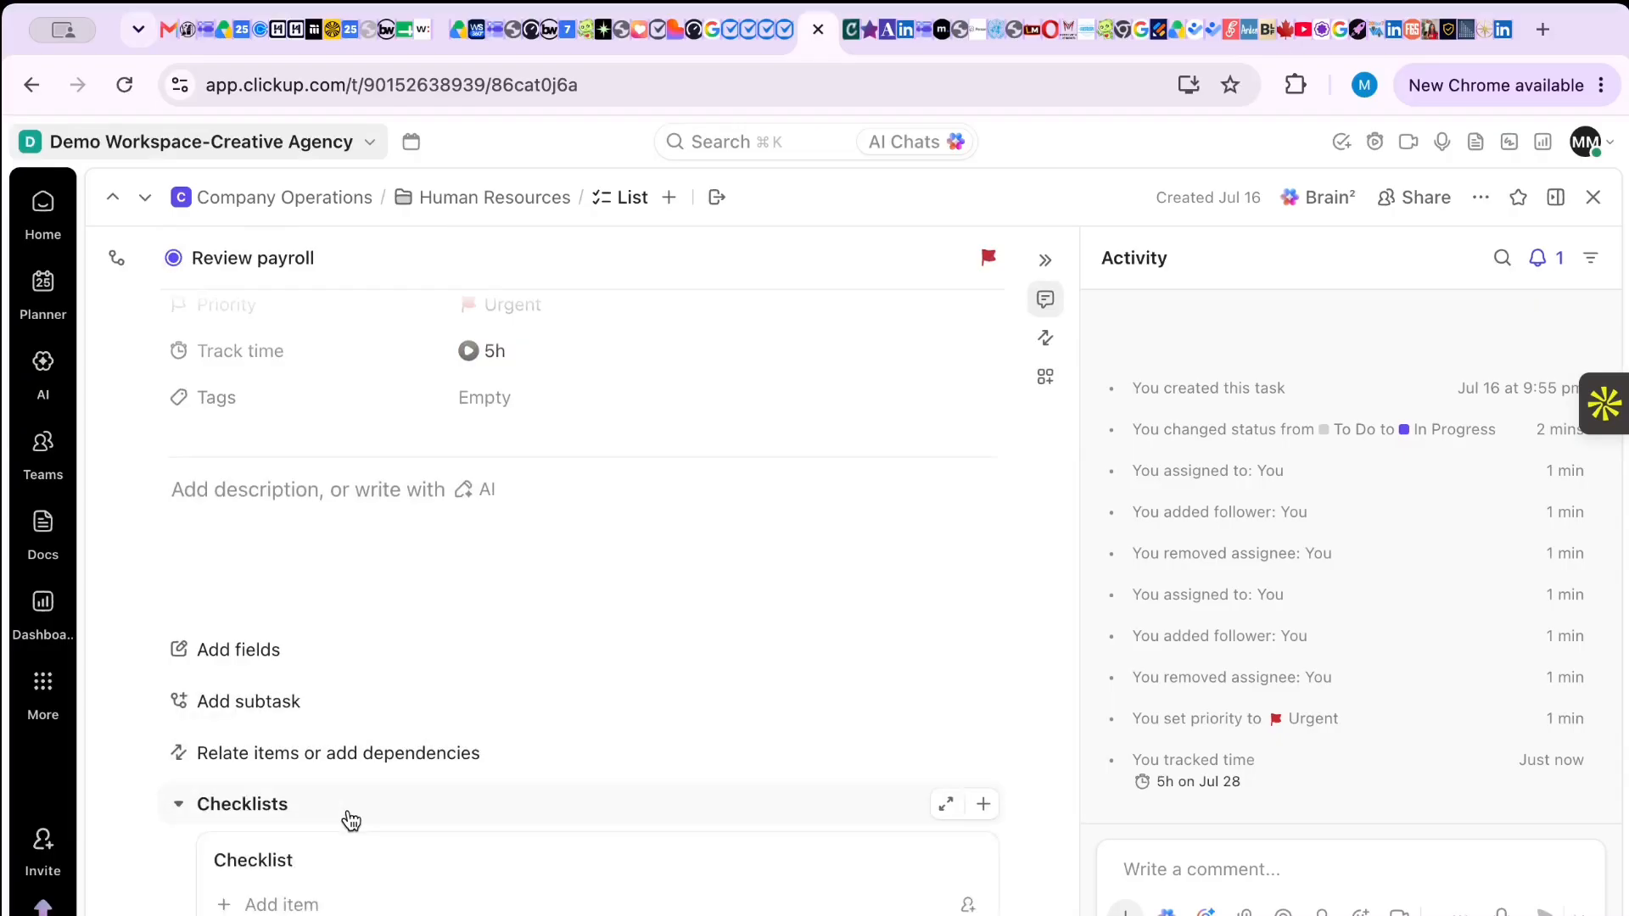
scroll(428, 757, "down", 2)
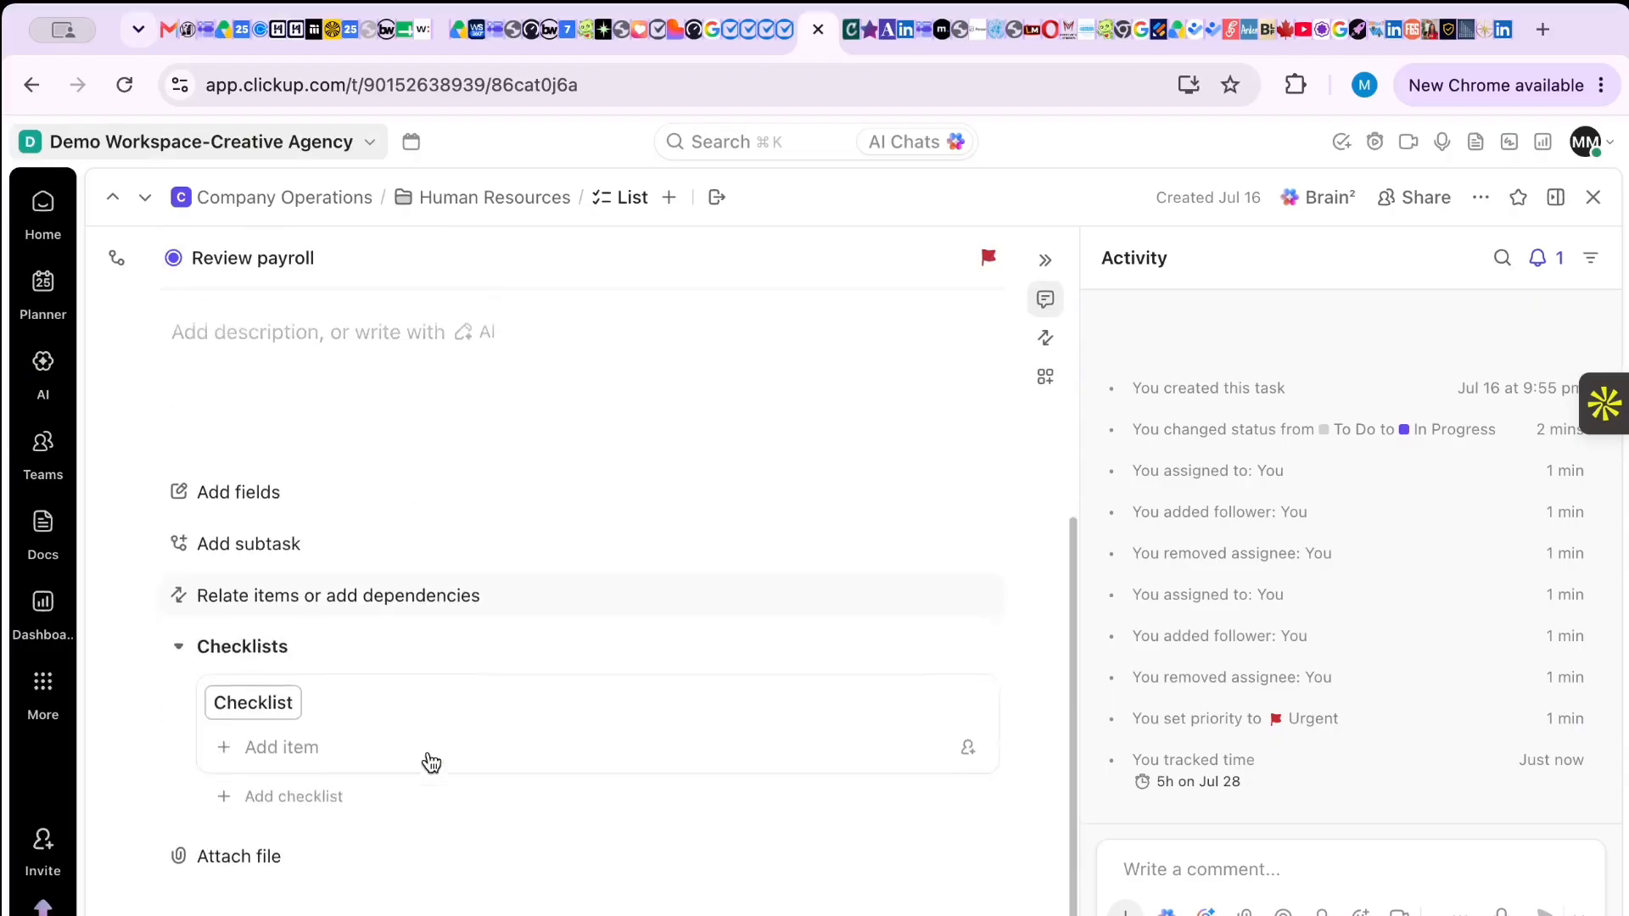
left_click(247, 747)
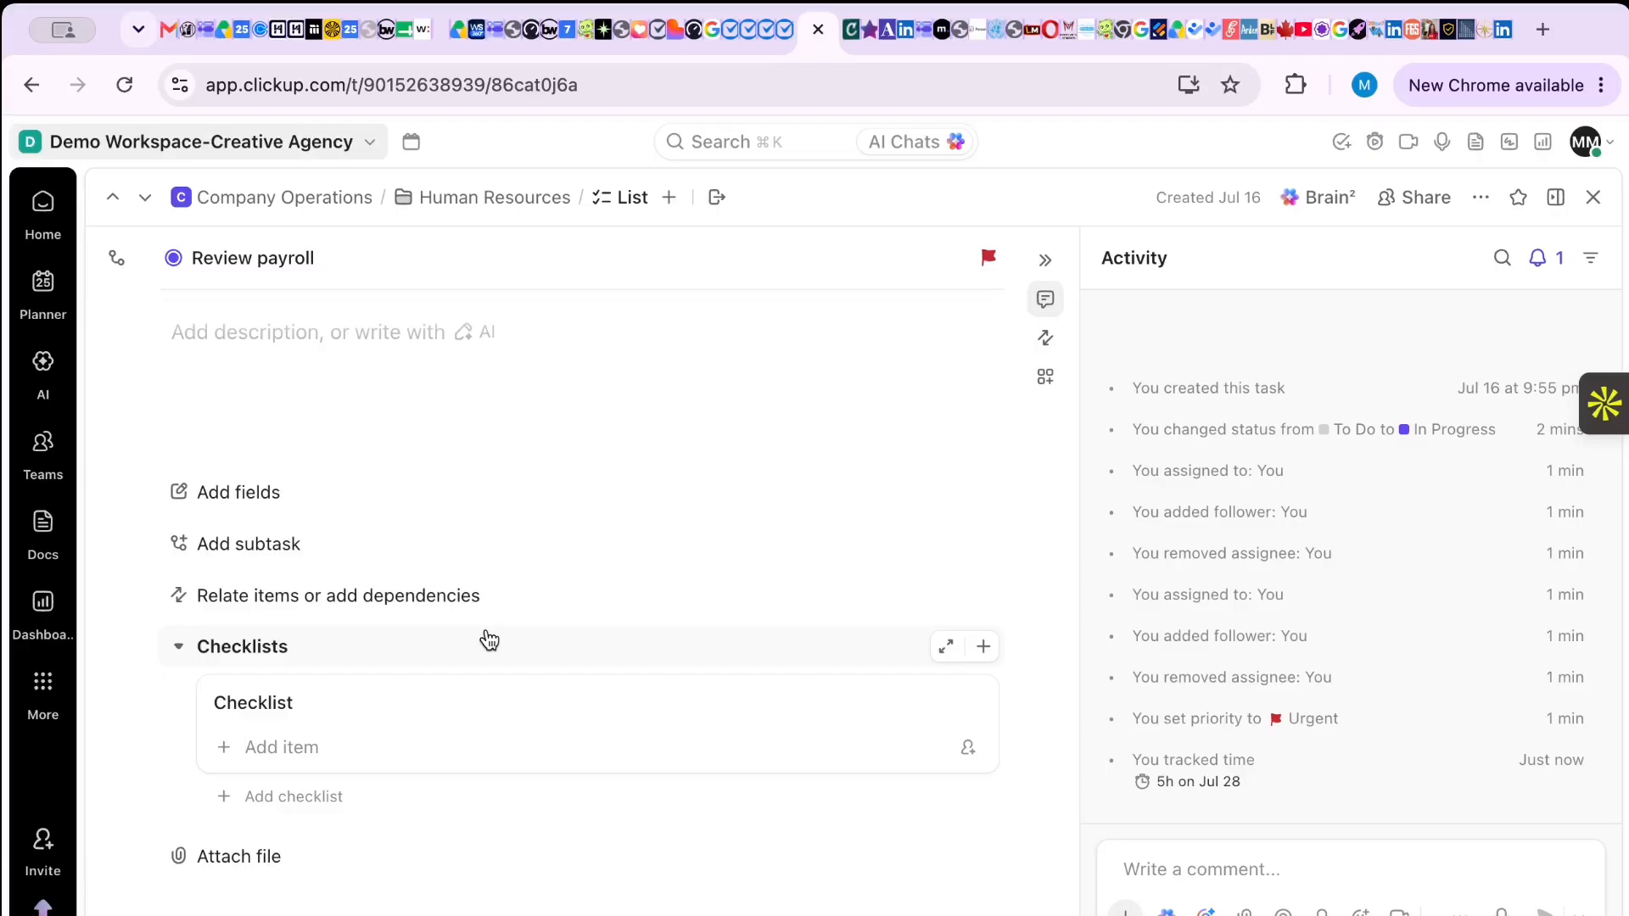
type("C")
key("BackSpace")
key("Caps_Lock")
type("Double check the names")
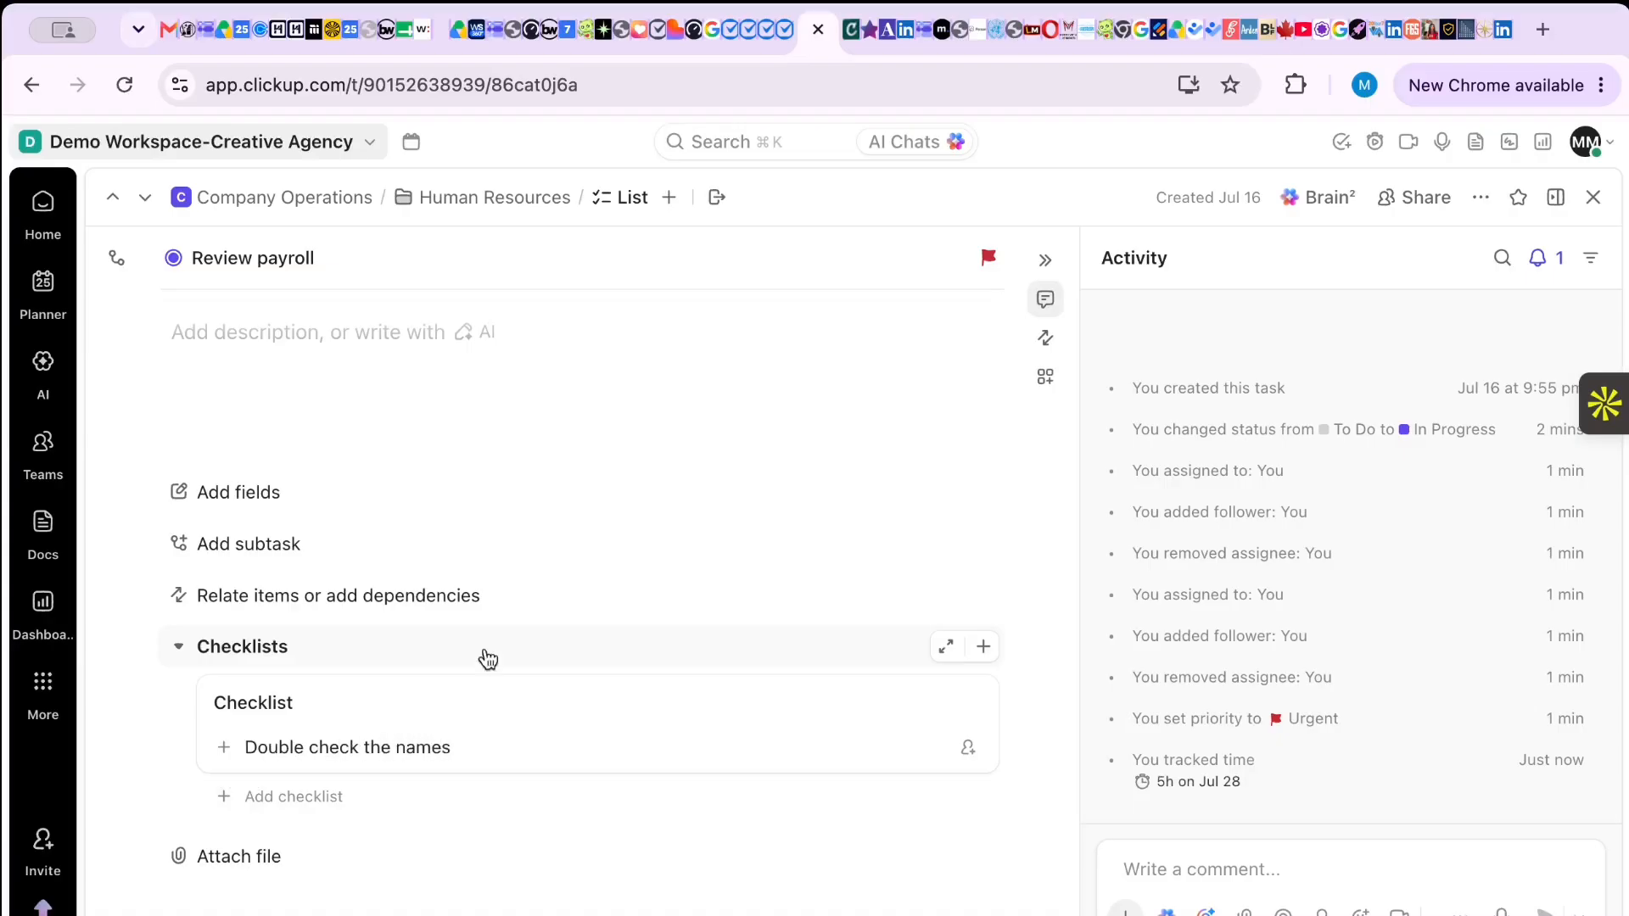
key("Return")
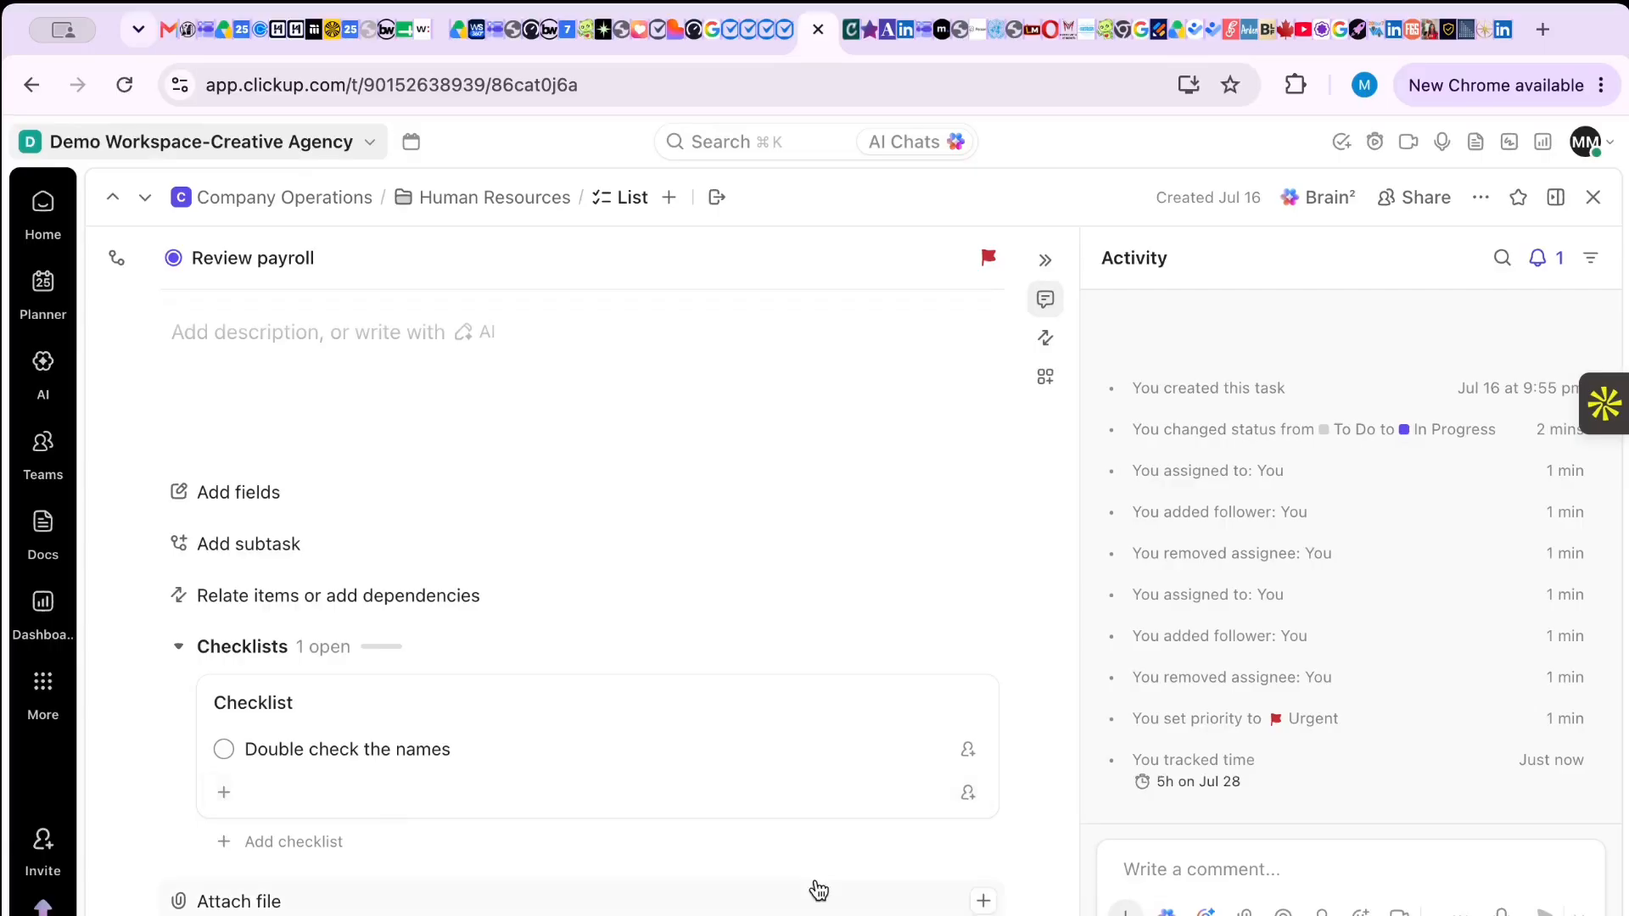
left_click(763, 890)
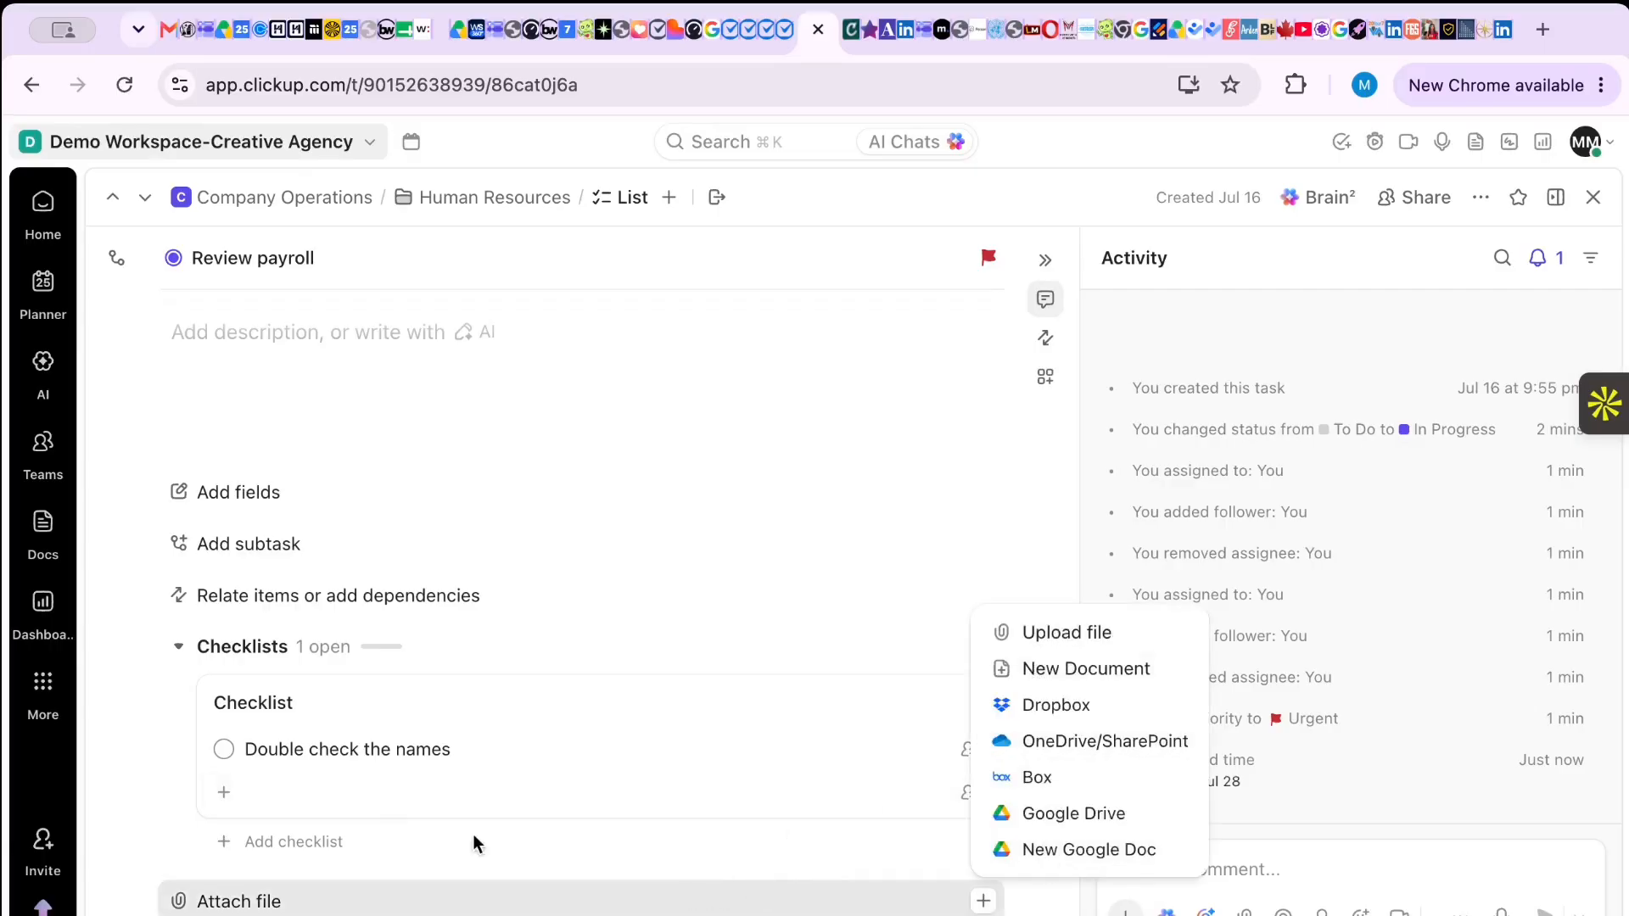
left_click(257, 498)
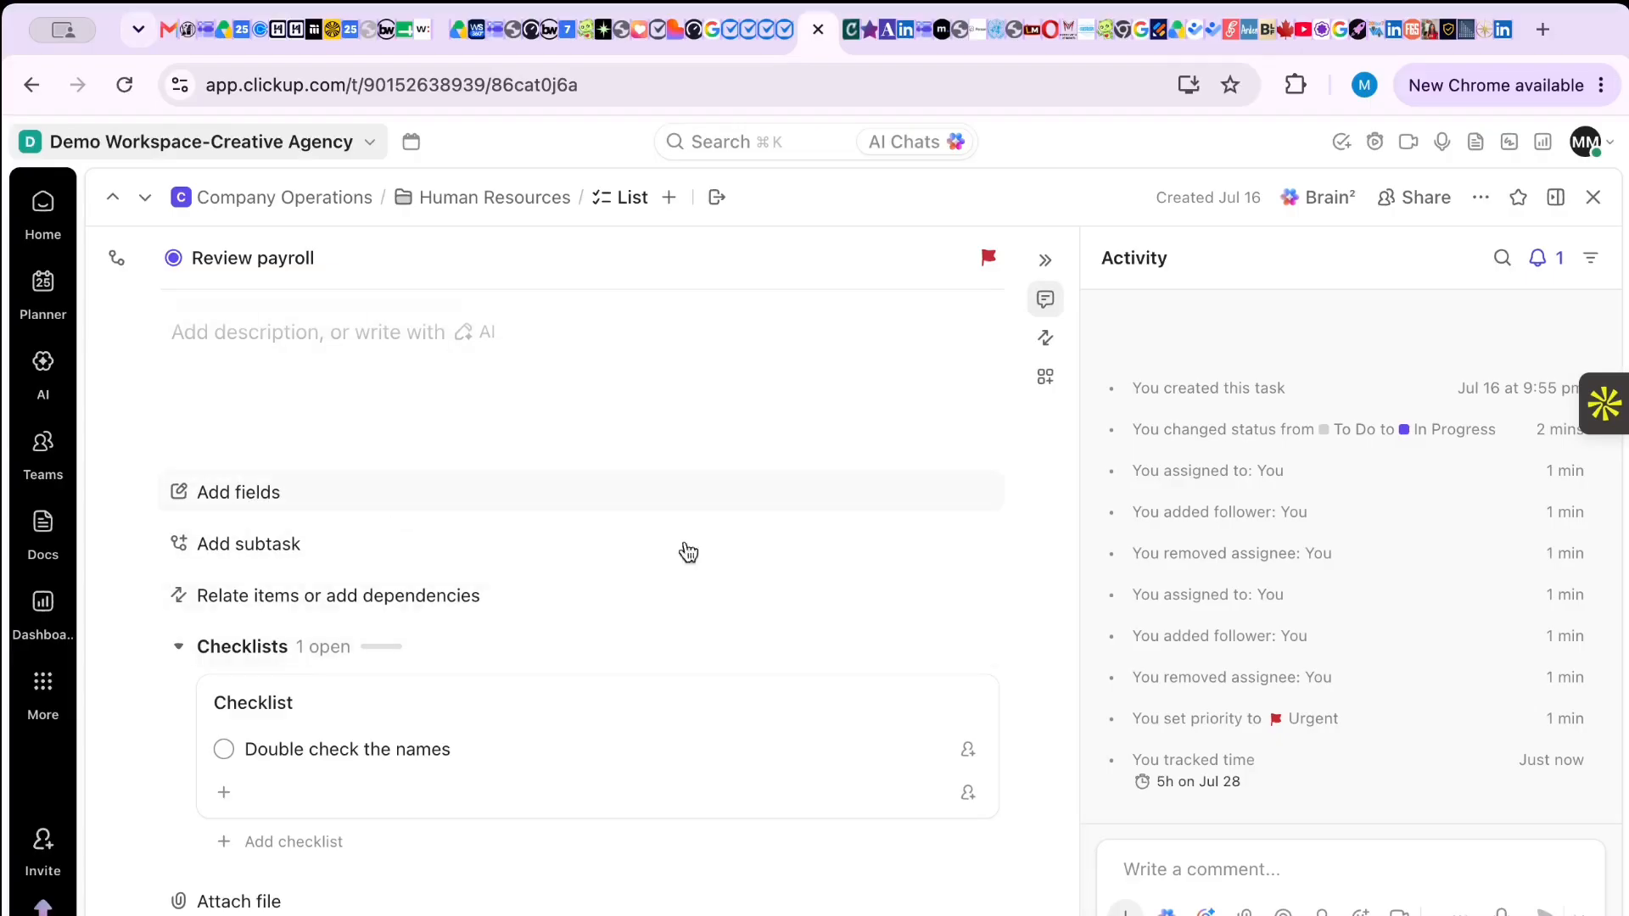
- Mark the "Review payroll" task as complete, continuing without resolving its open checklist item
scroll(633, 671, "up", 5)
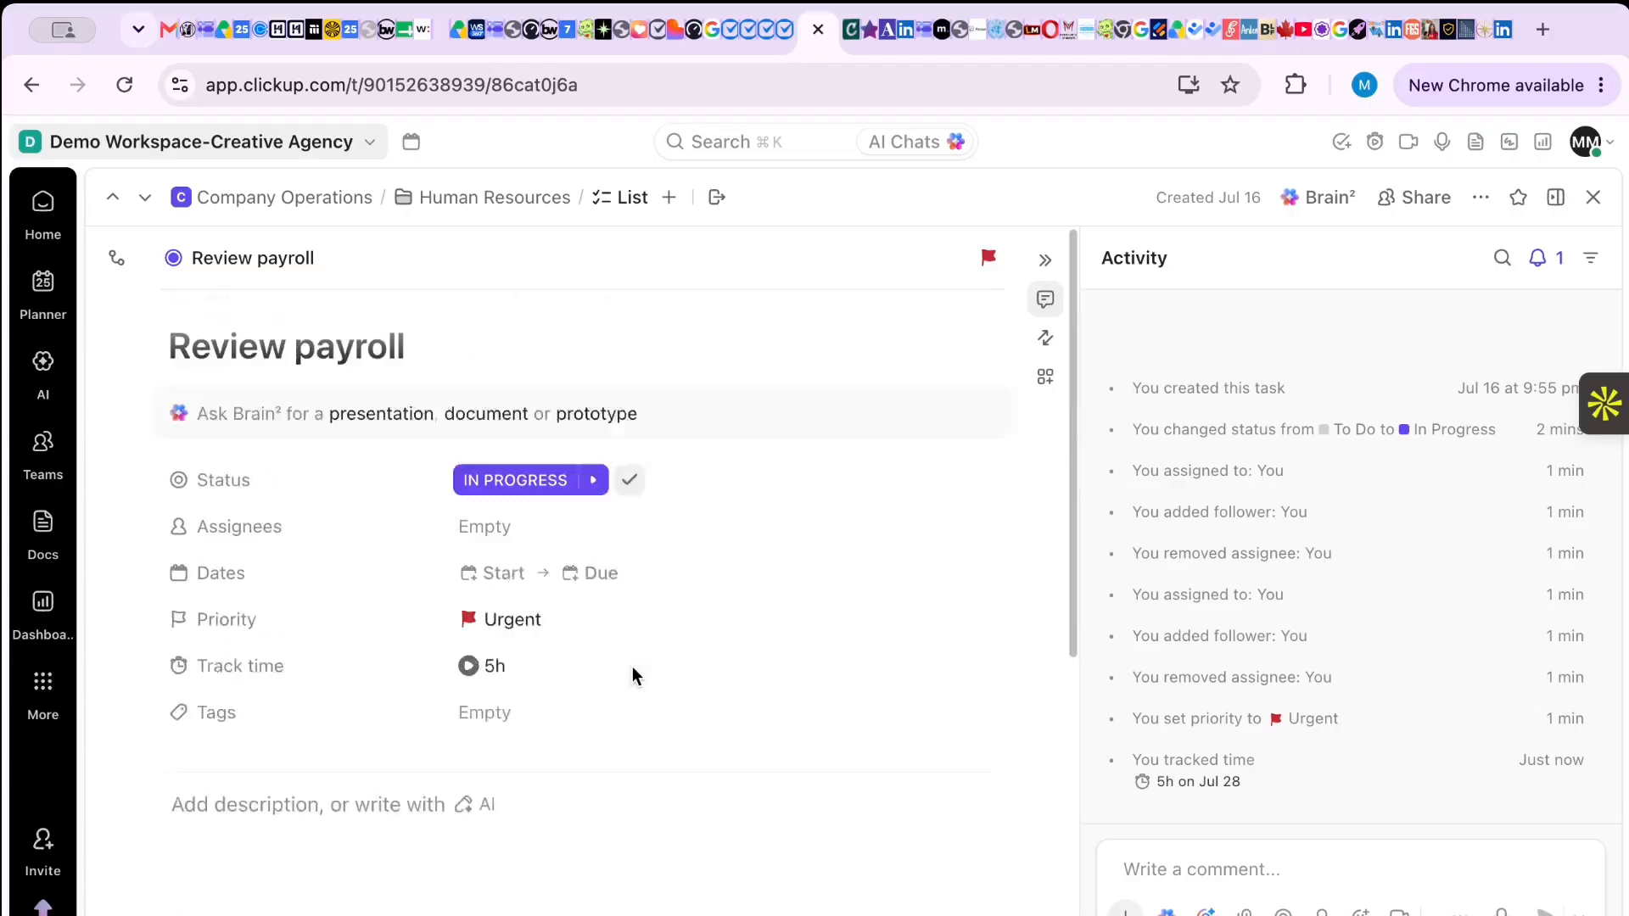
left_click(597, 484)
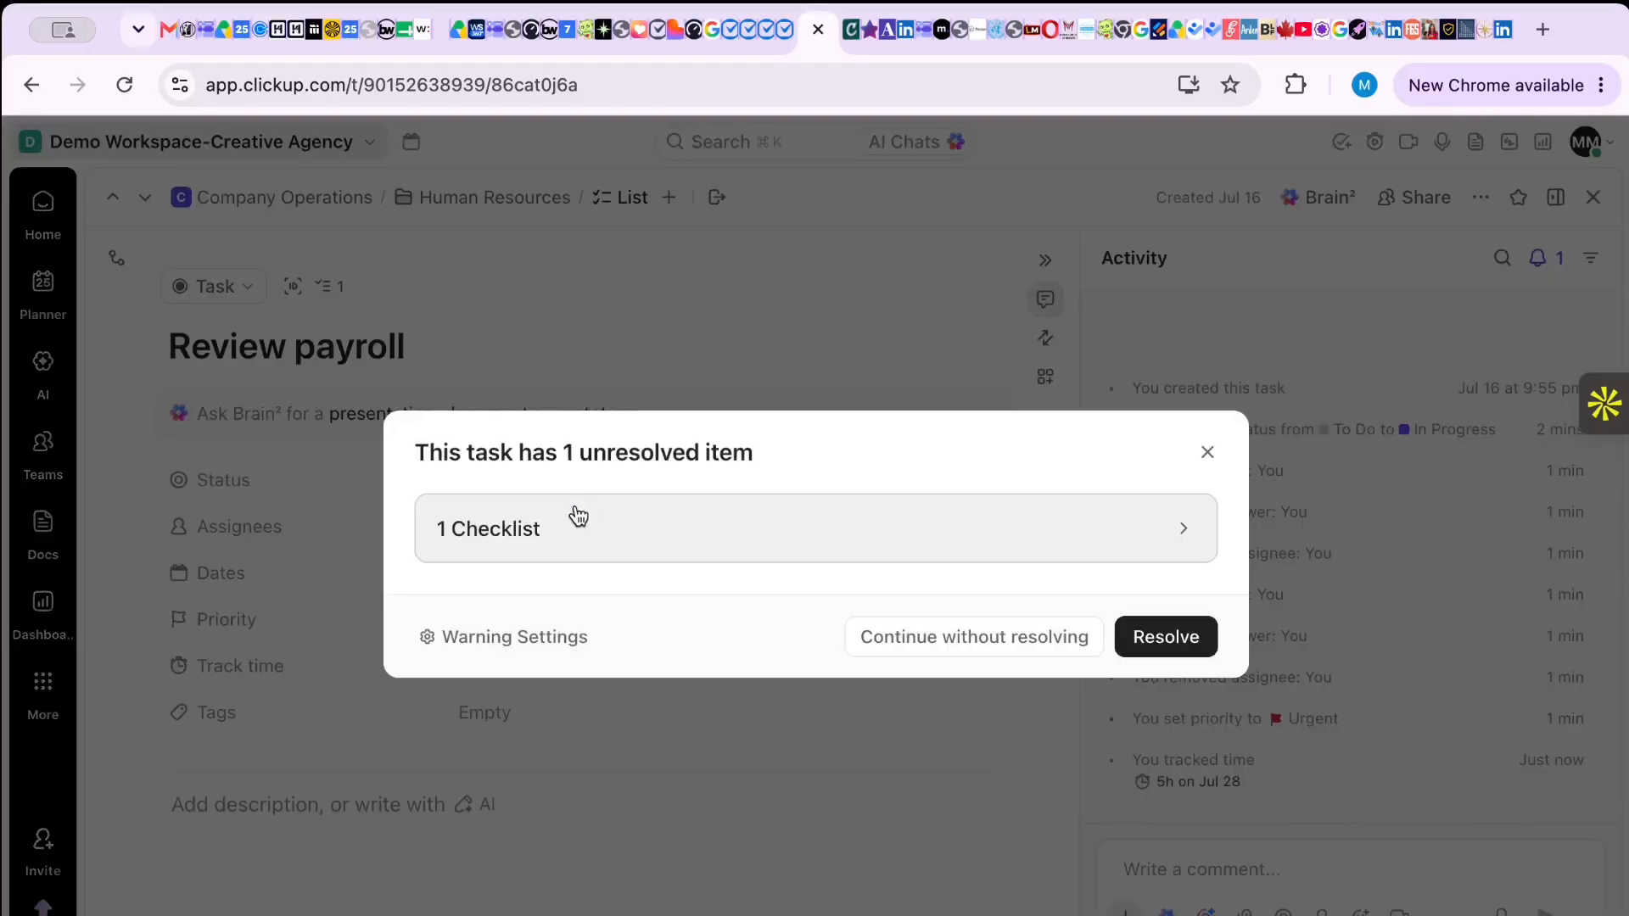
left_click(1034, 638)
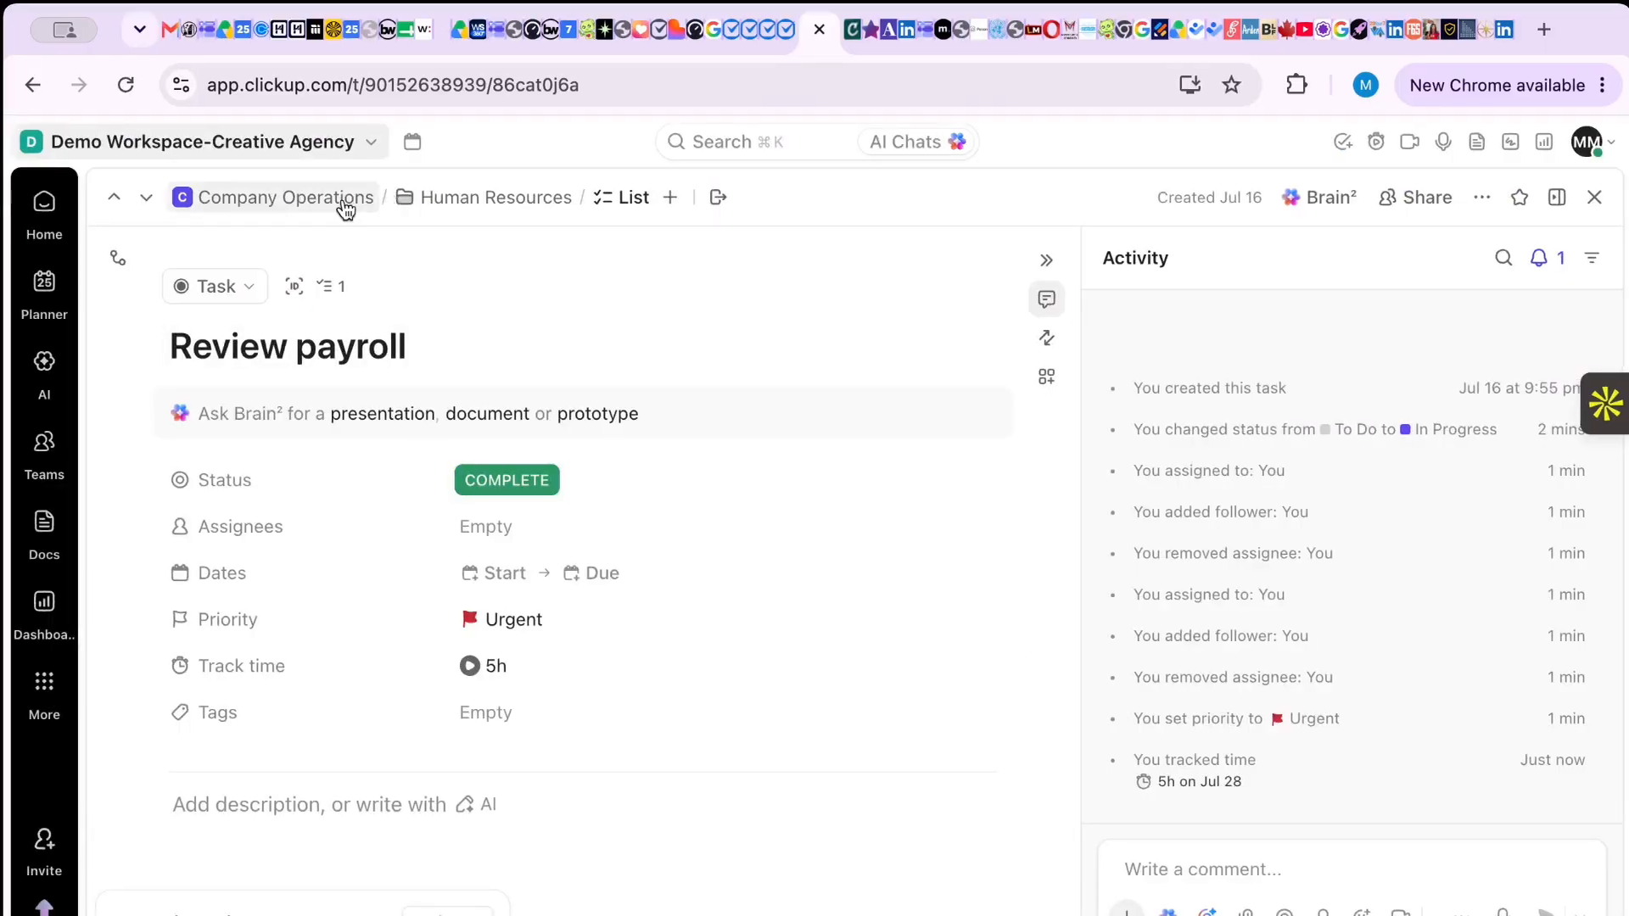
- Open the Human Resources folder overview and examine its list progress, Resources and Tasks by Assignee cards
left_click(638, 198)
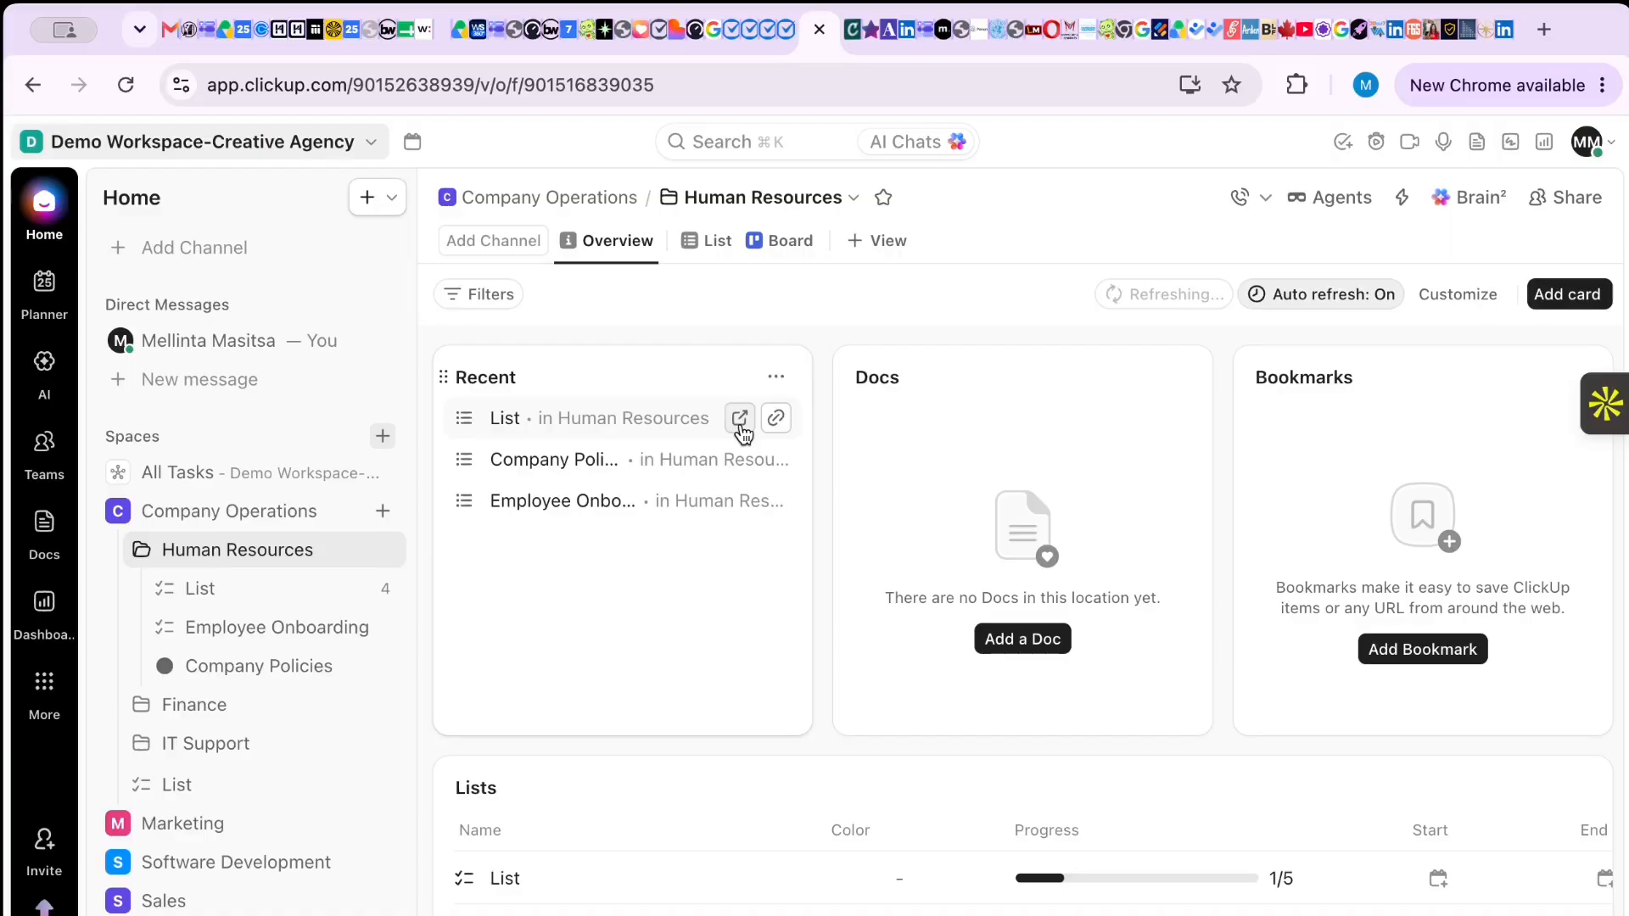
scroll(984, 633, "down", 3)
scroll(1134, 684, "down", 4)
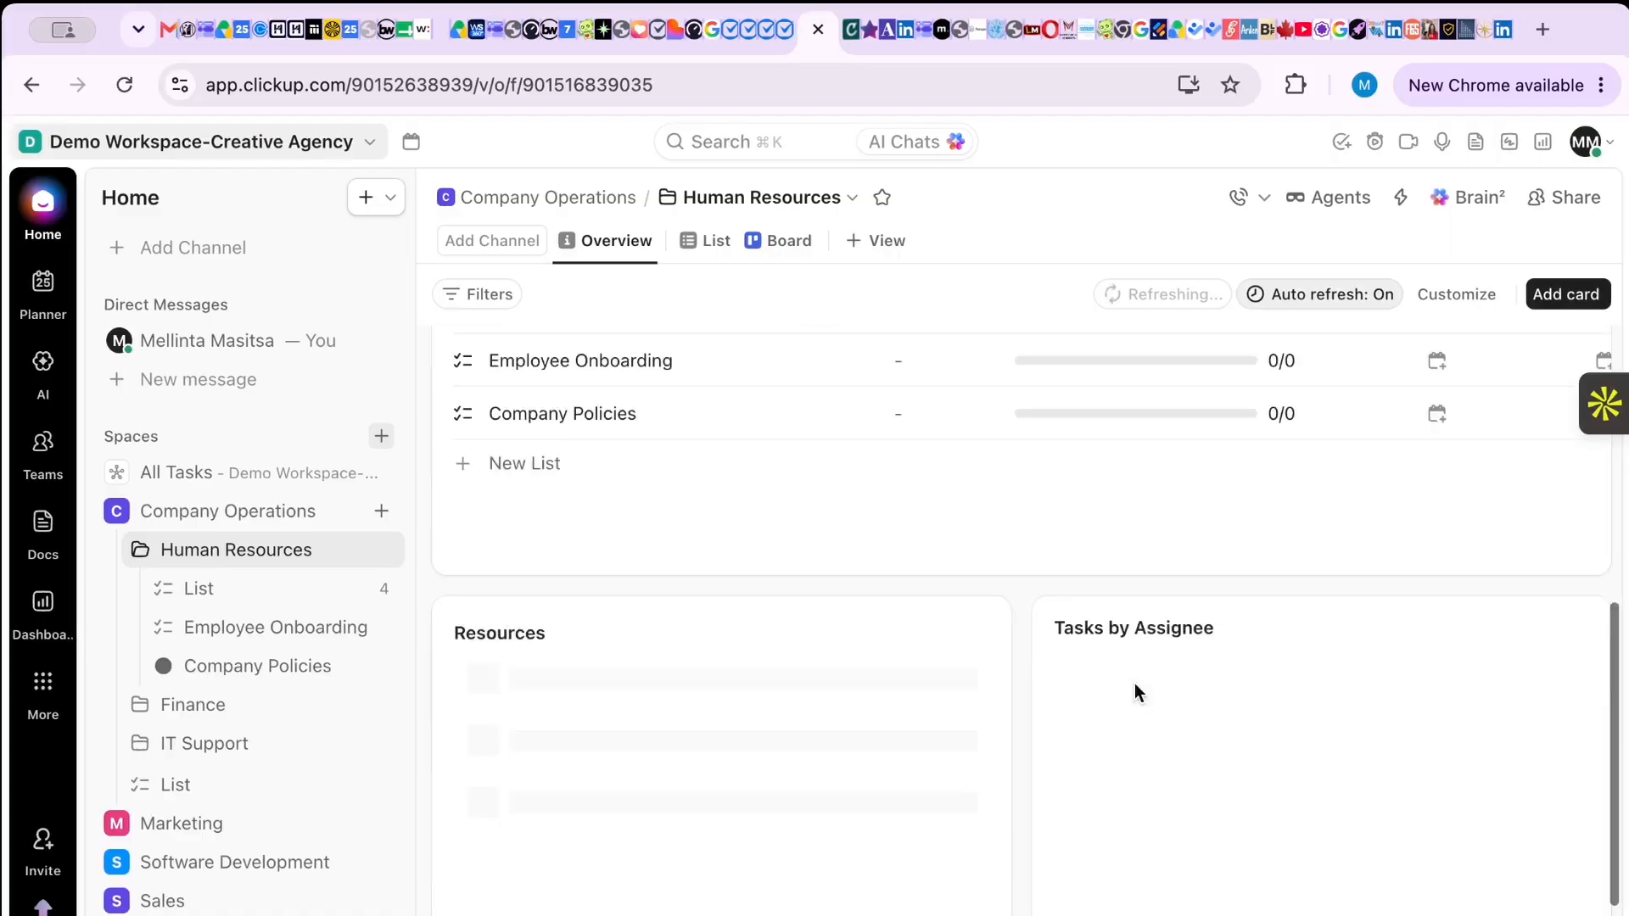
scroll(1112, 758, "down", 2)
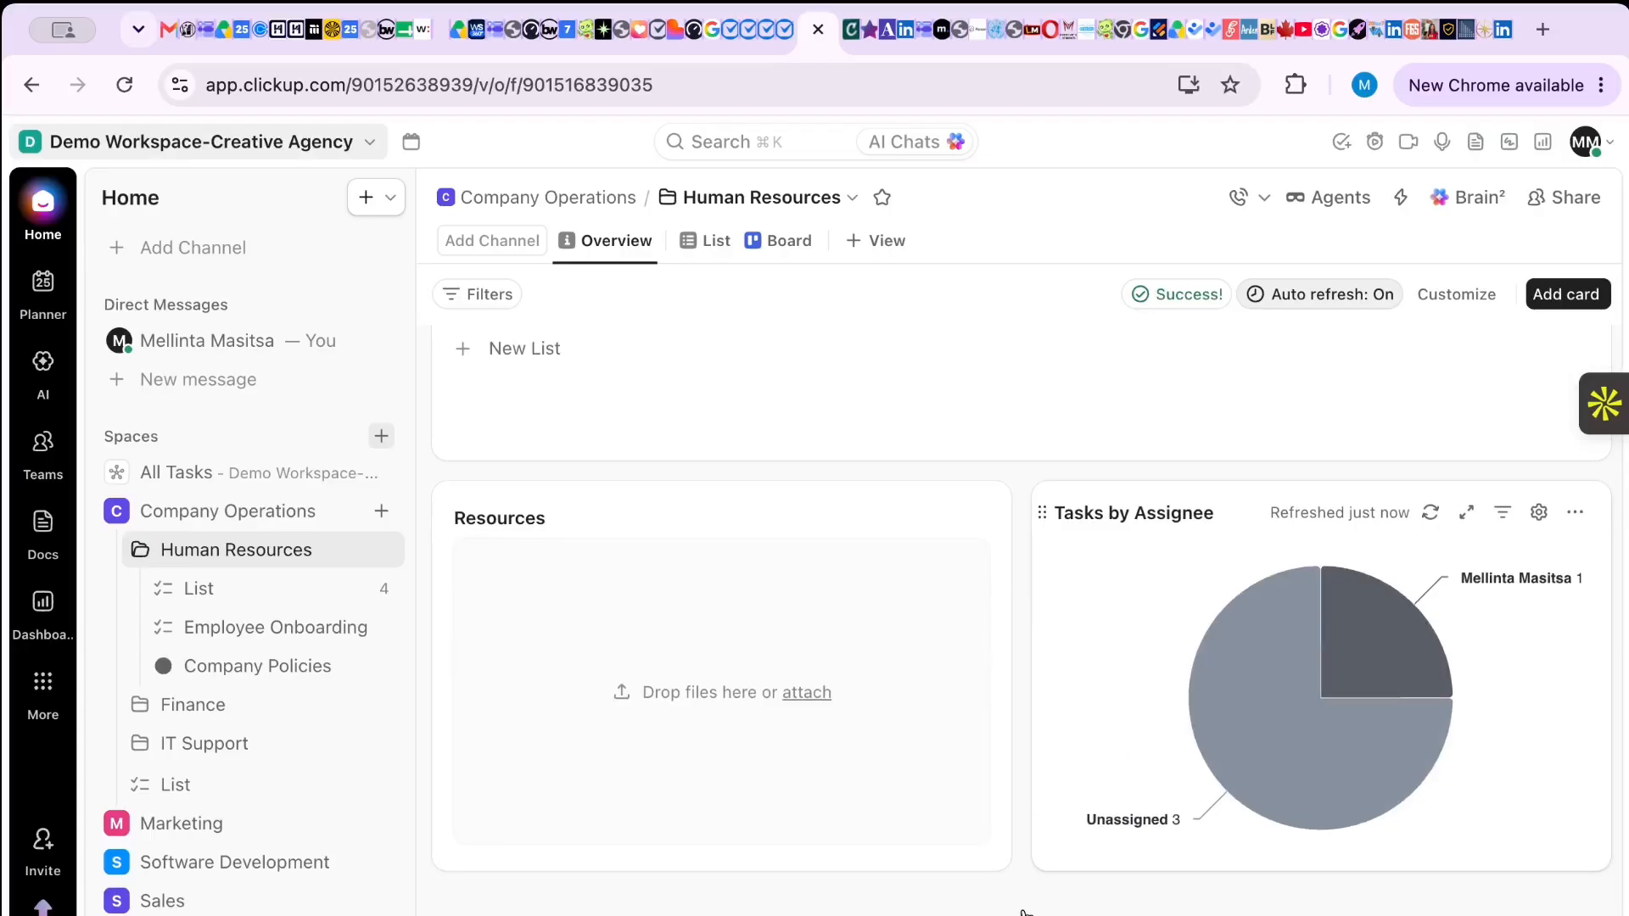
mouse_move(1233, 759)
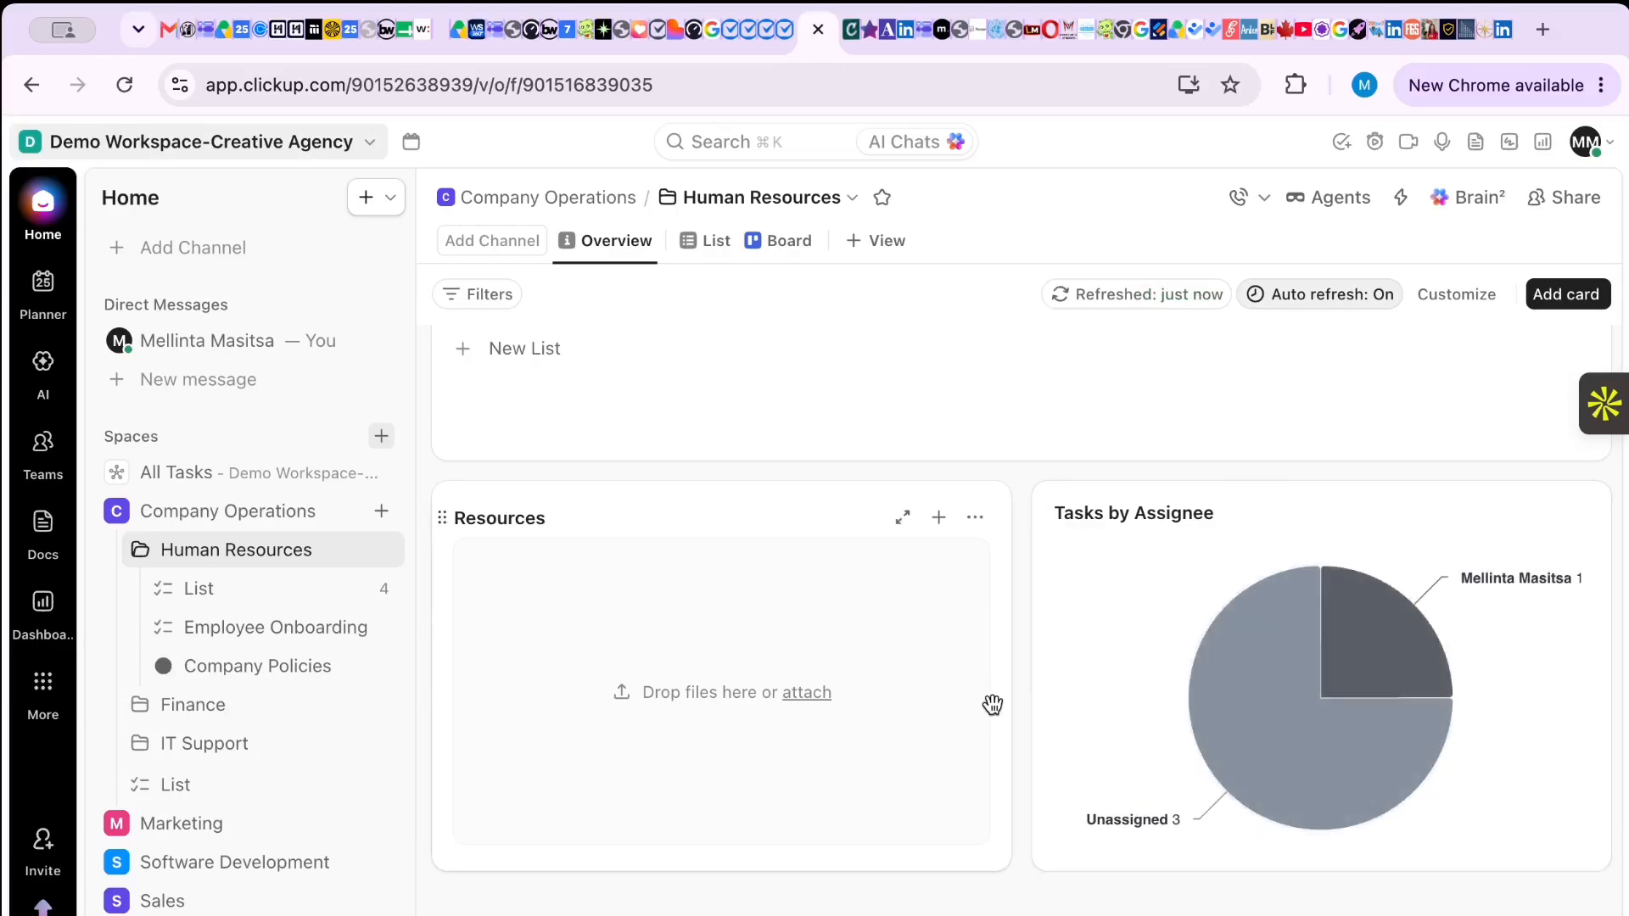
scroll(992, 705, "up", 4)
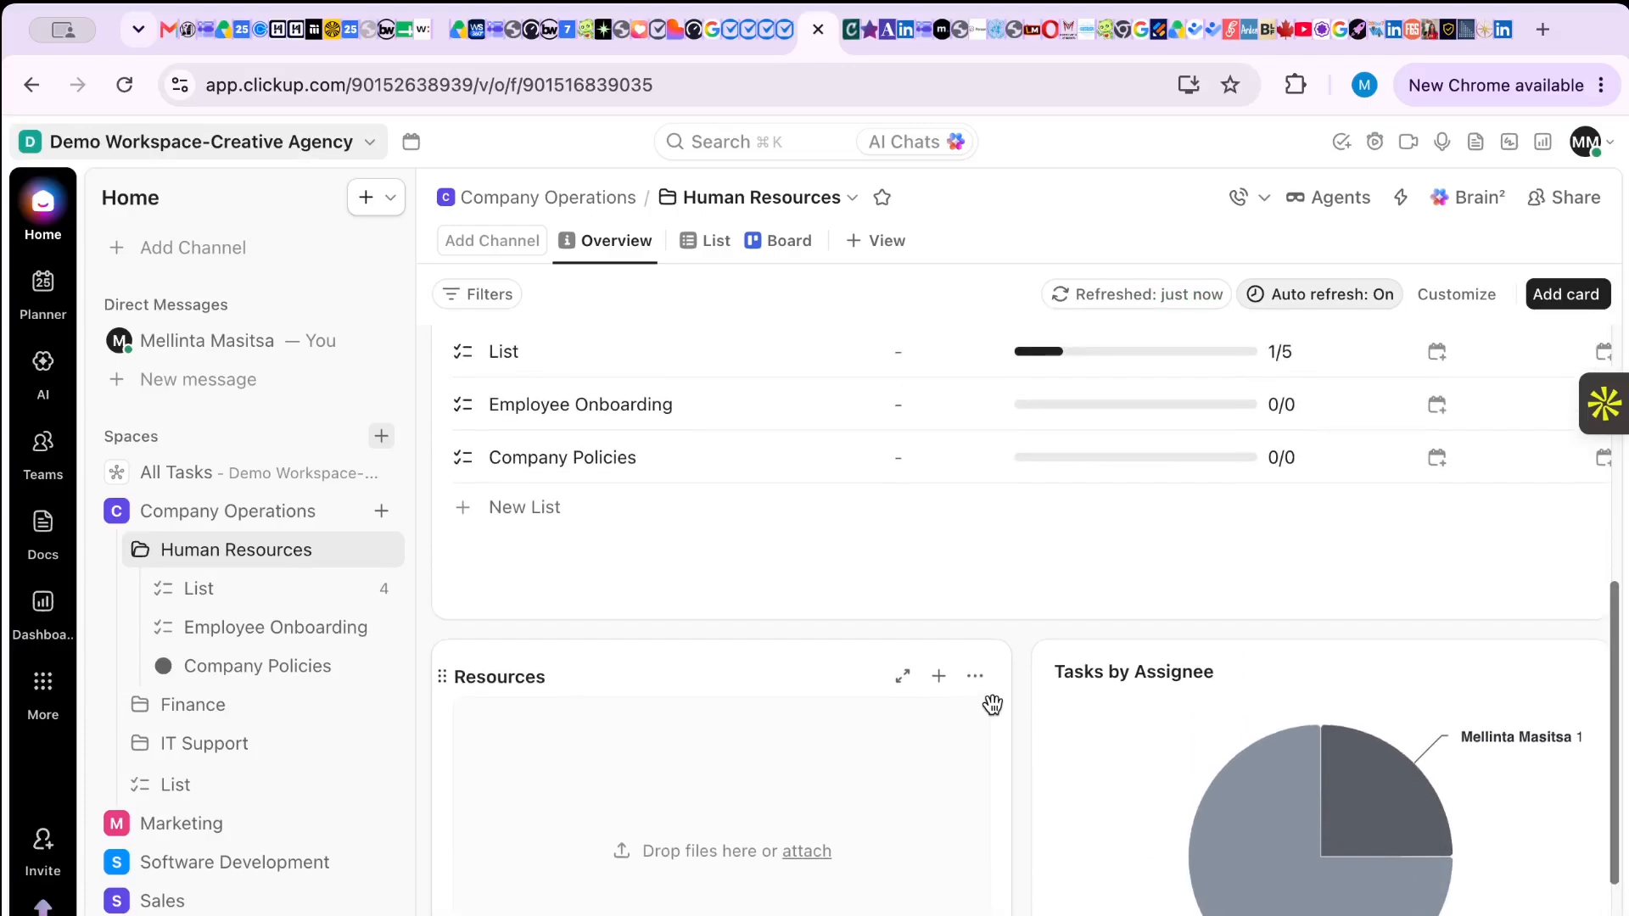
scroll(956, 575, "up", 3)
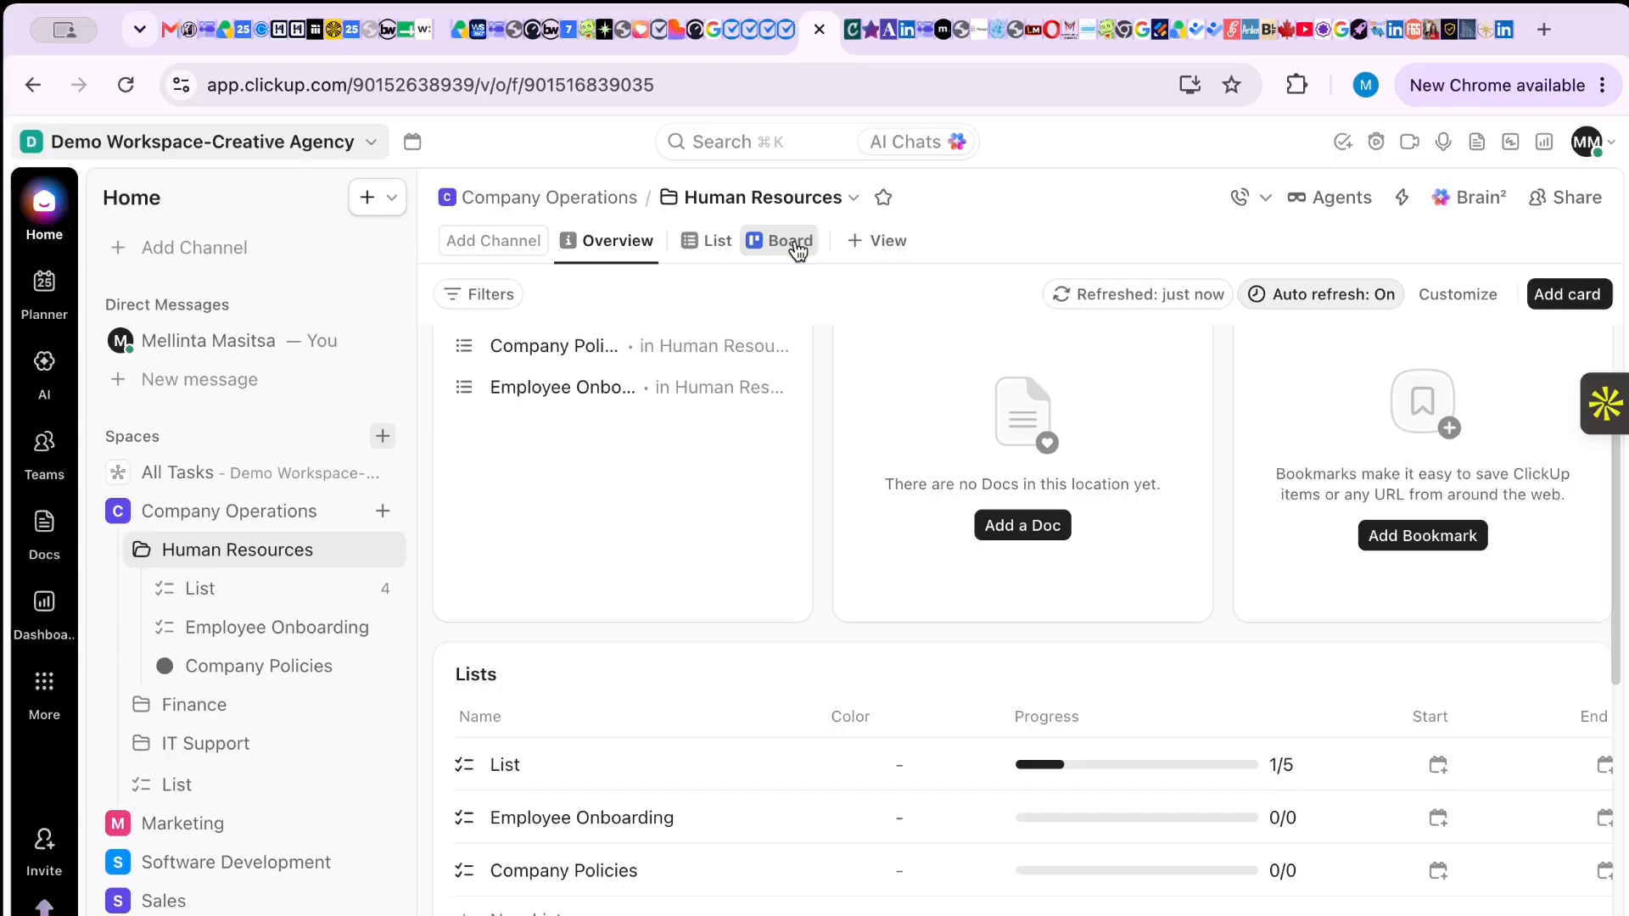
- Show the Human Resources folder as a board and try to move the "Update company handbook" task from To Do to Not Started
left_click(791, 242)
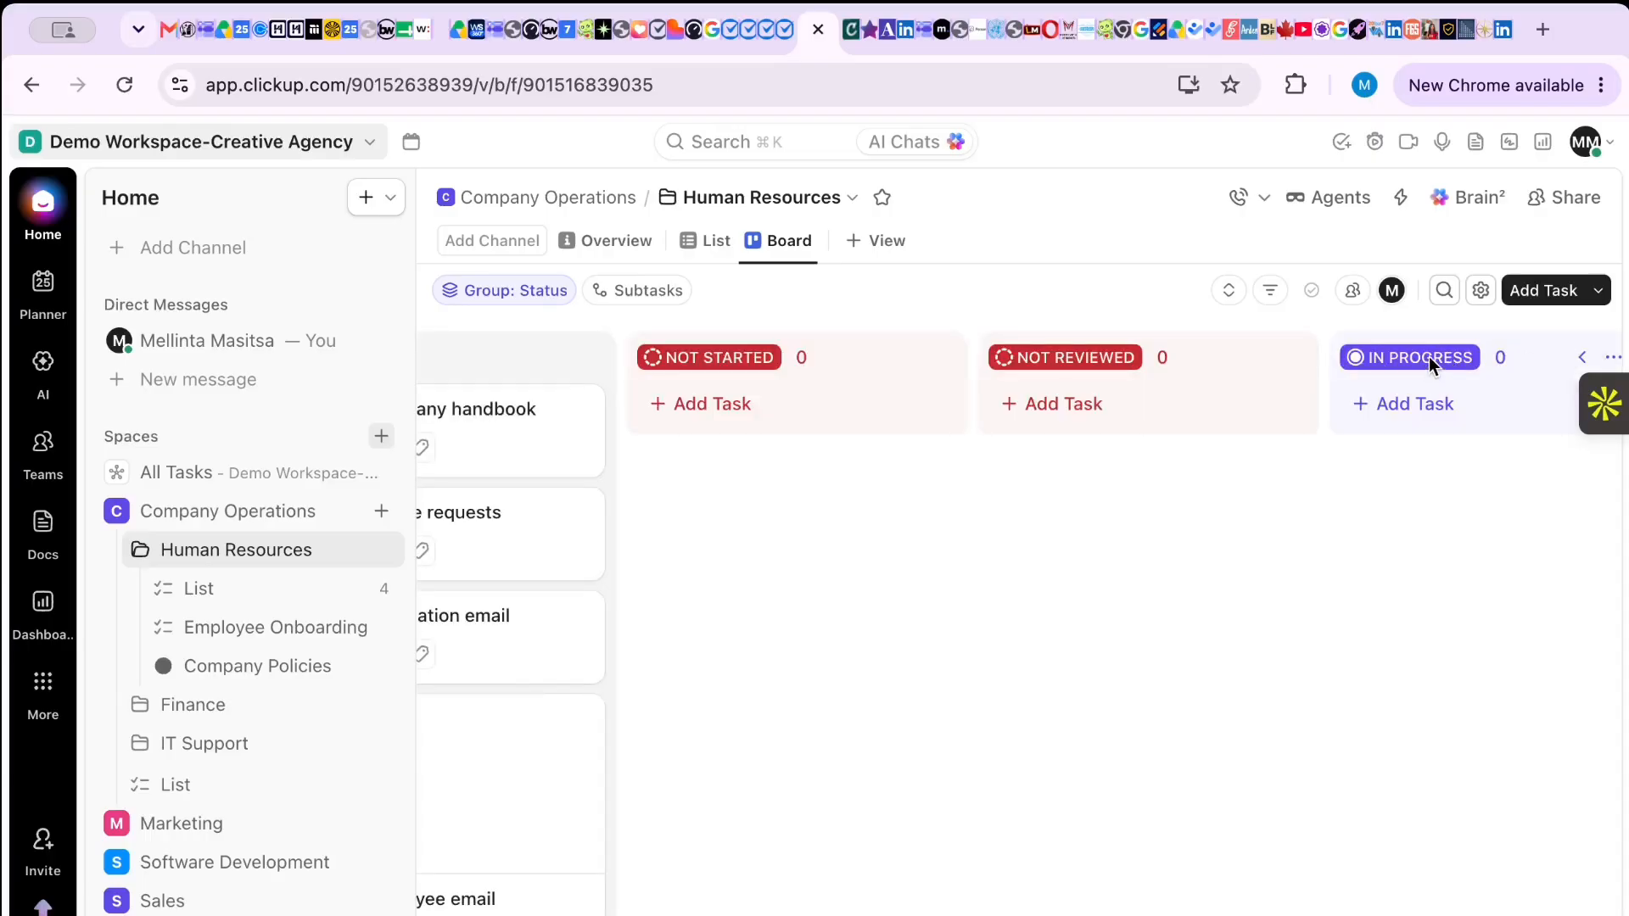
scroll(1159, 428, "left", 5)
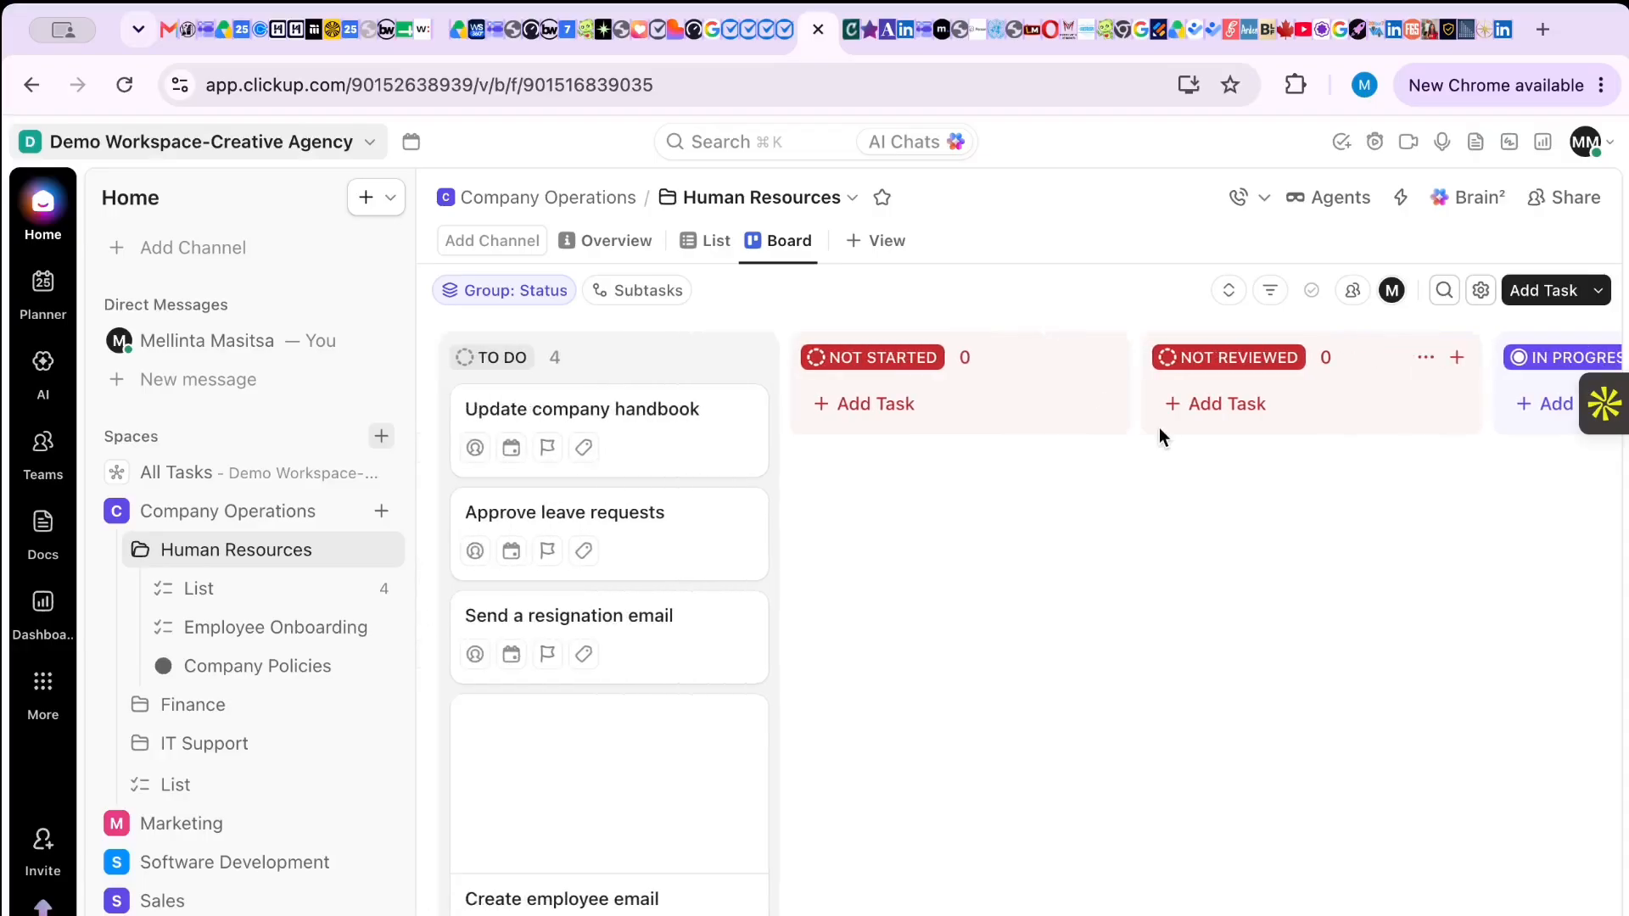
left_click_drag(683, 543, 892, 506)
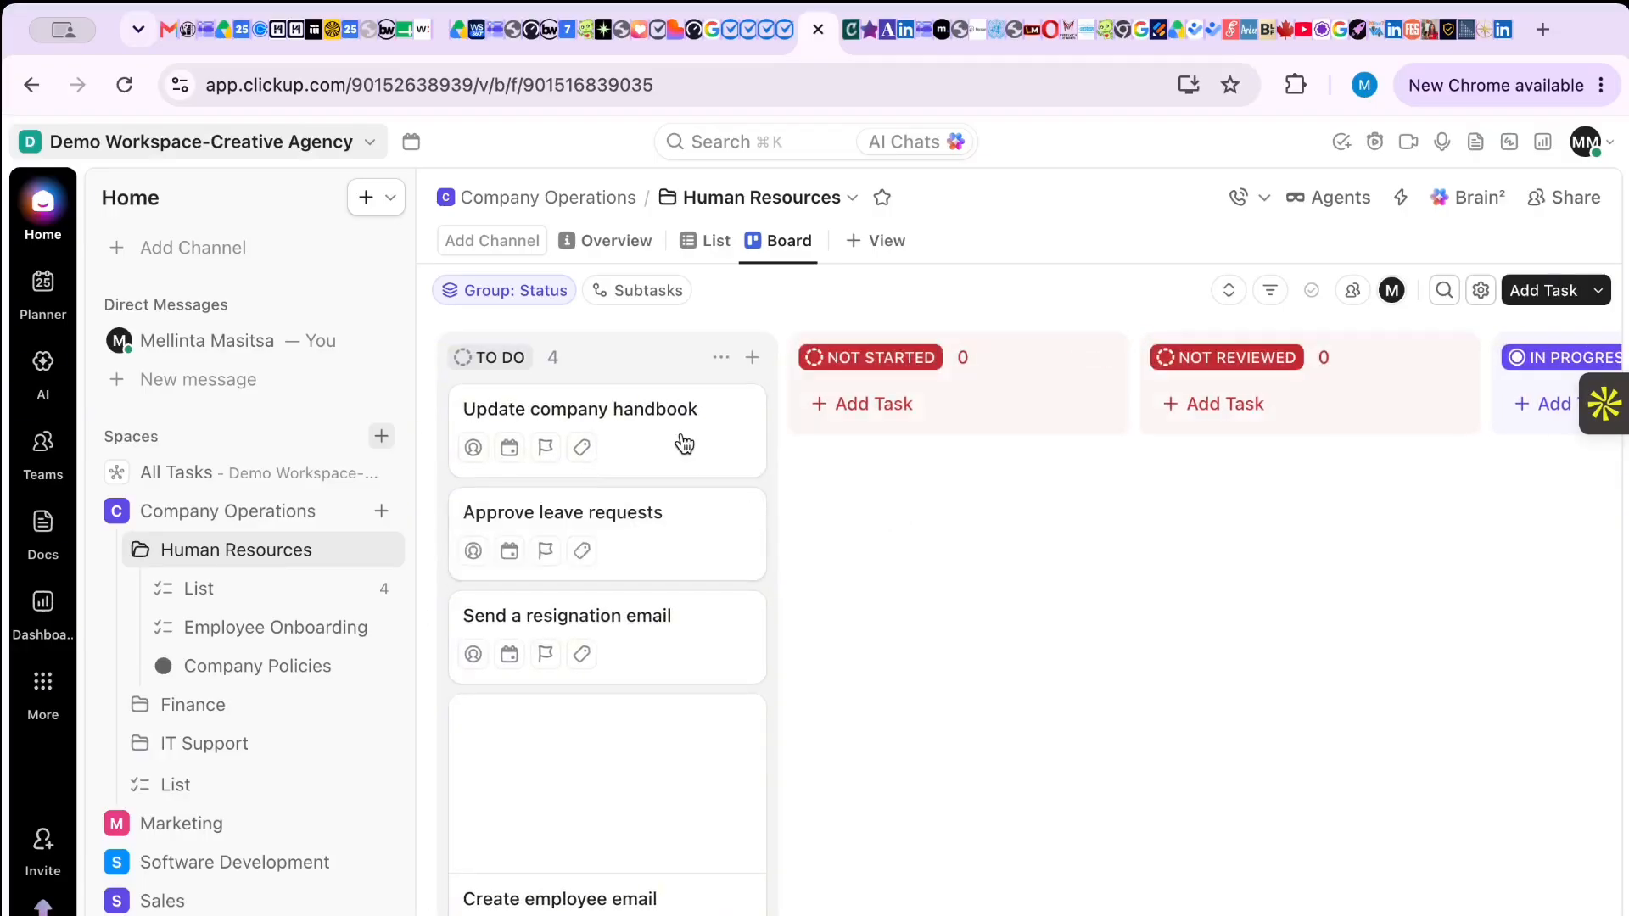
left_click_drag(676, 409, 1065, 409)
left_click_drag(619, 420, 947, 408)
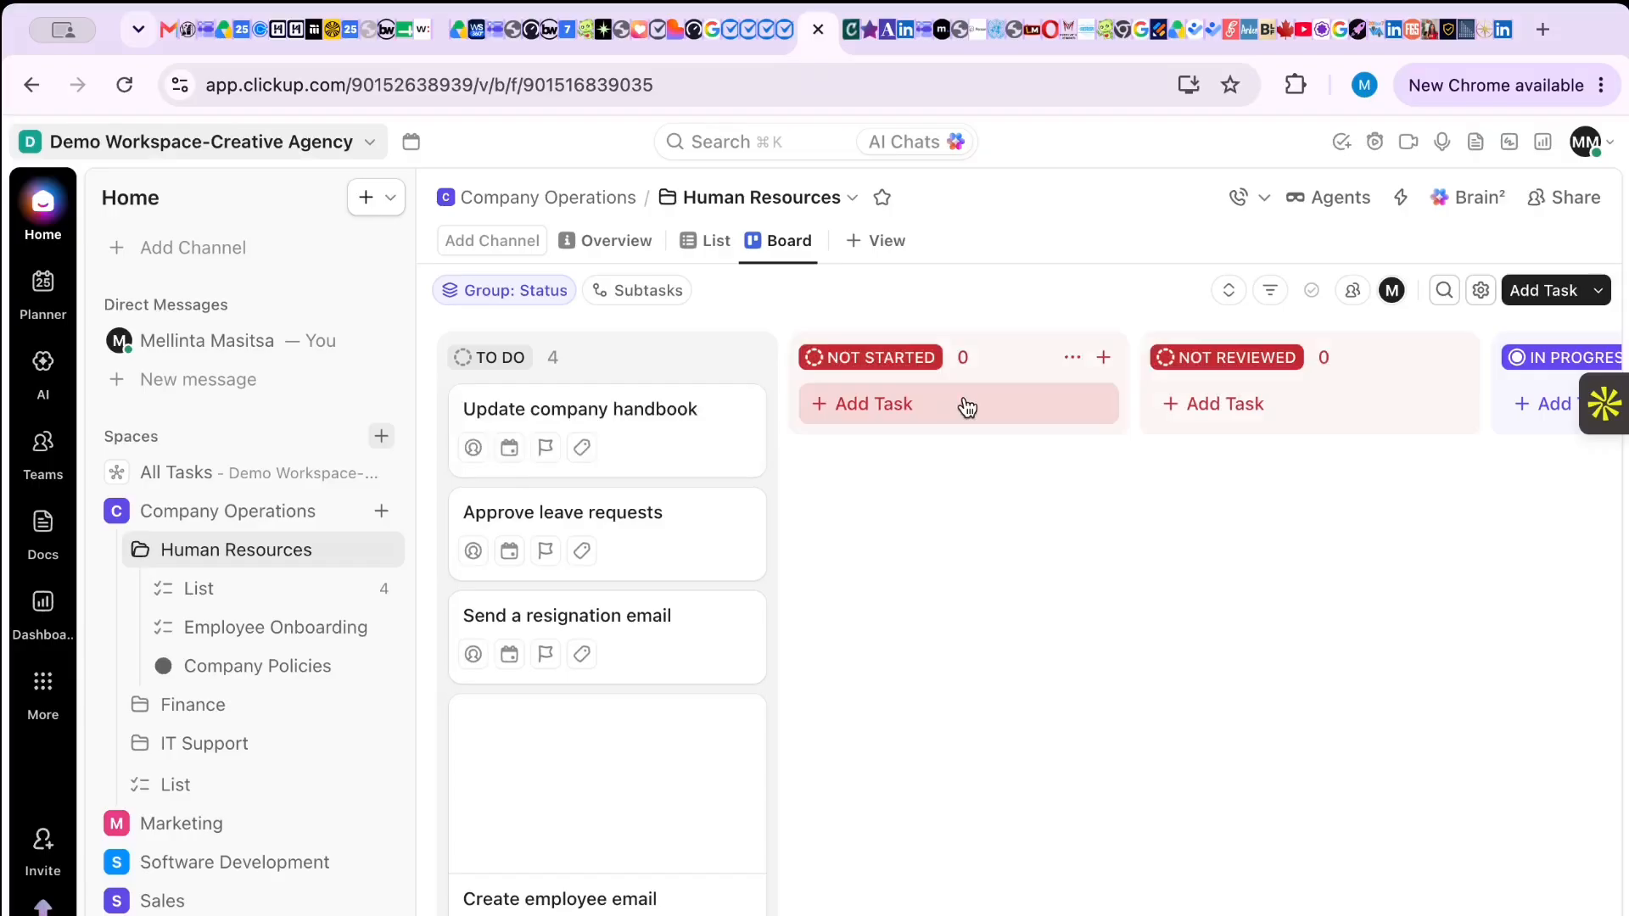
mouse_move(647, 625)
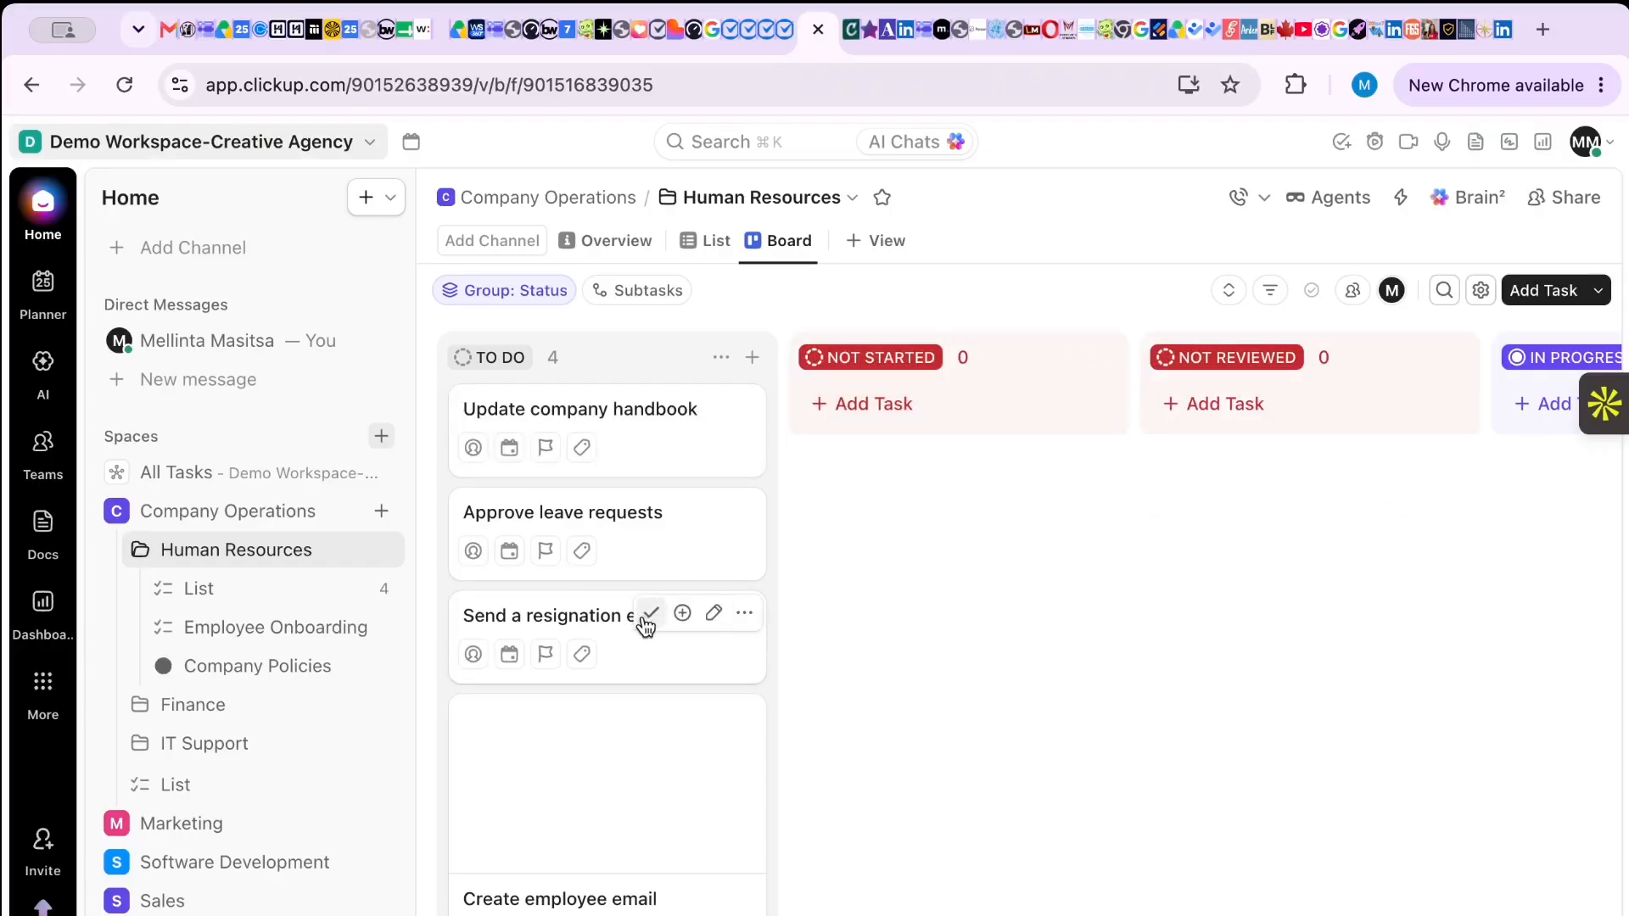
left_click(846, 407)
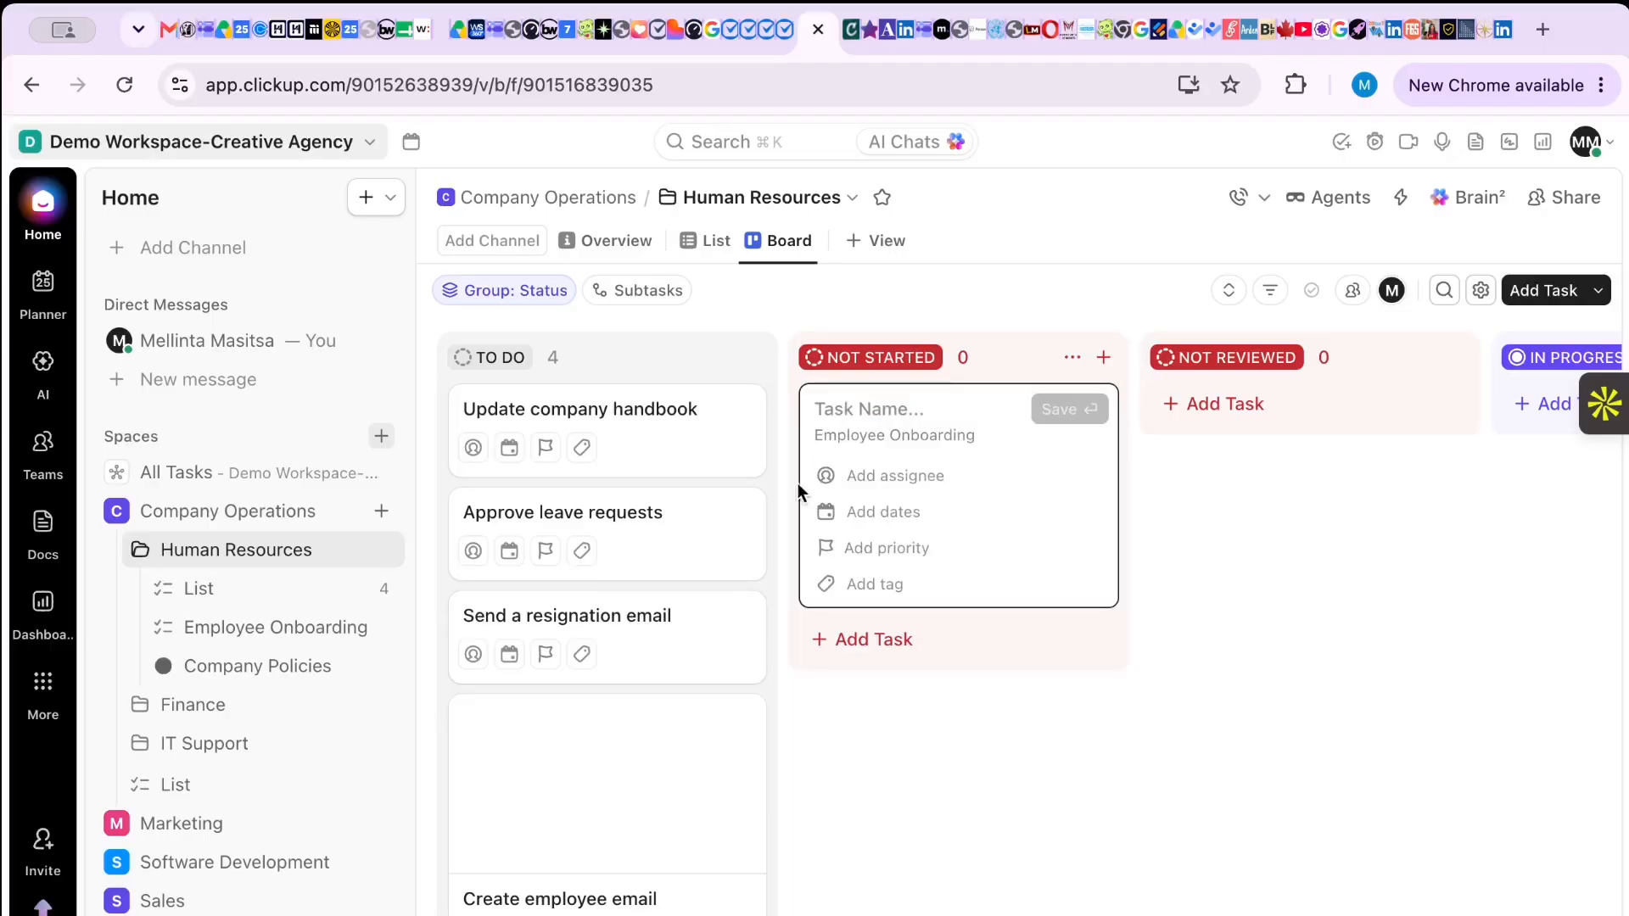
left_click(840, 759)
mouse_move(534, 428)
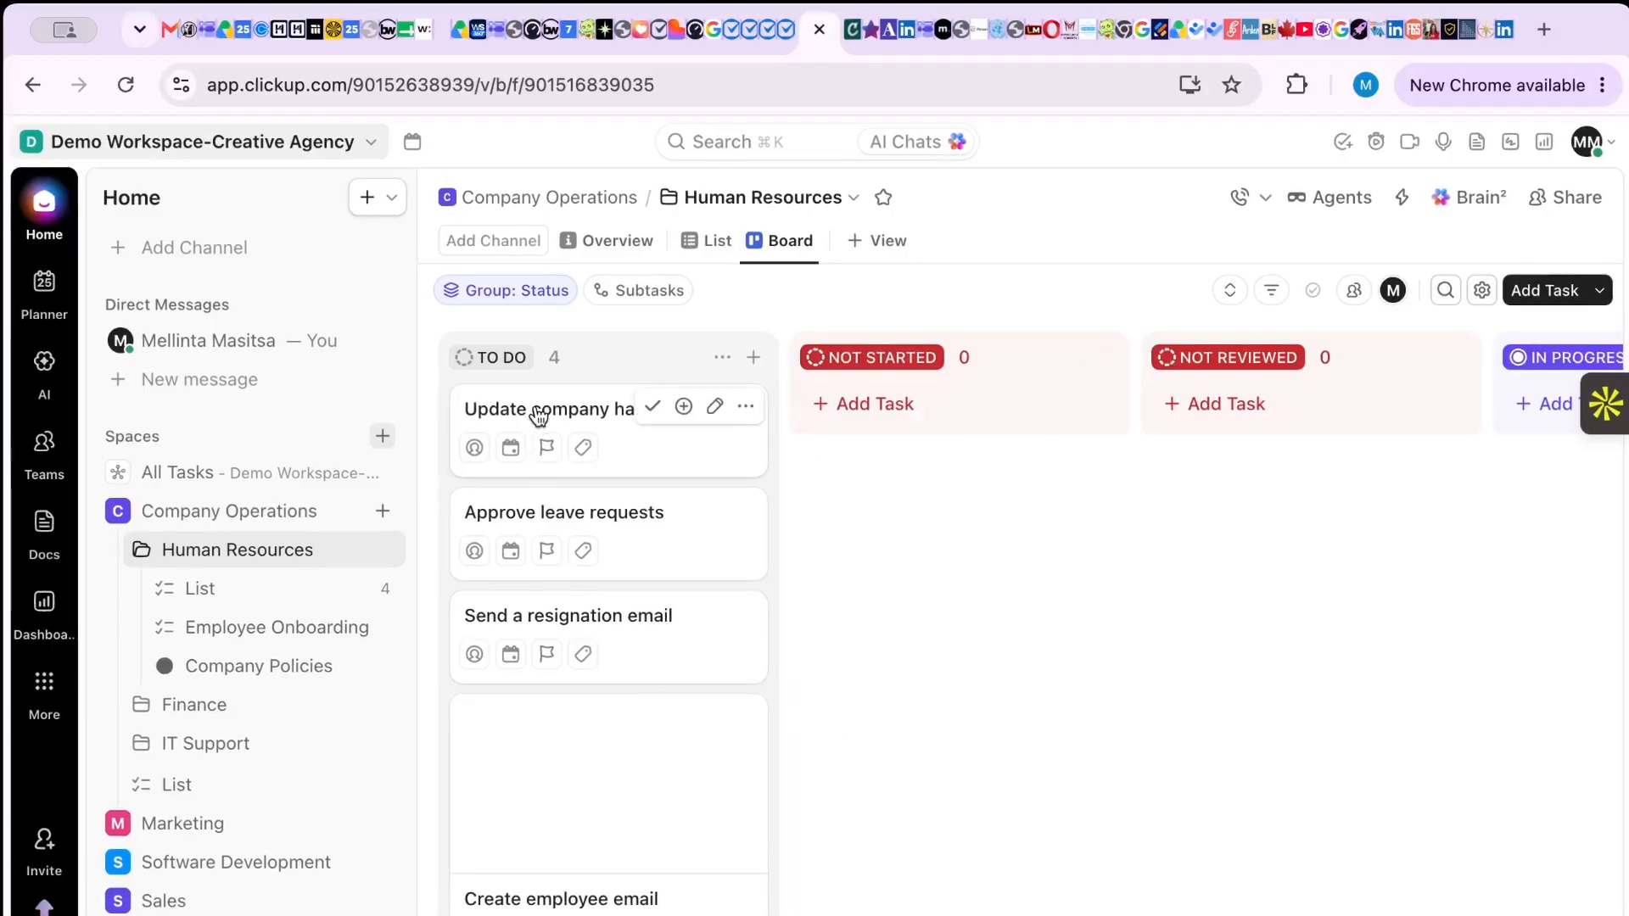
left_click_drag(538, 416, 1011, 422)
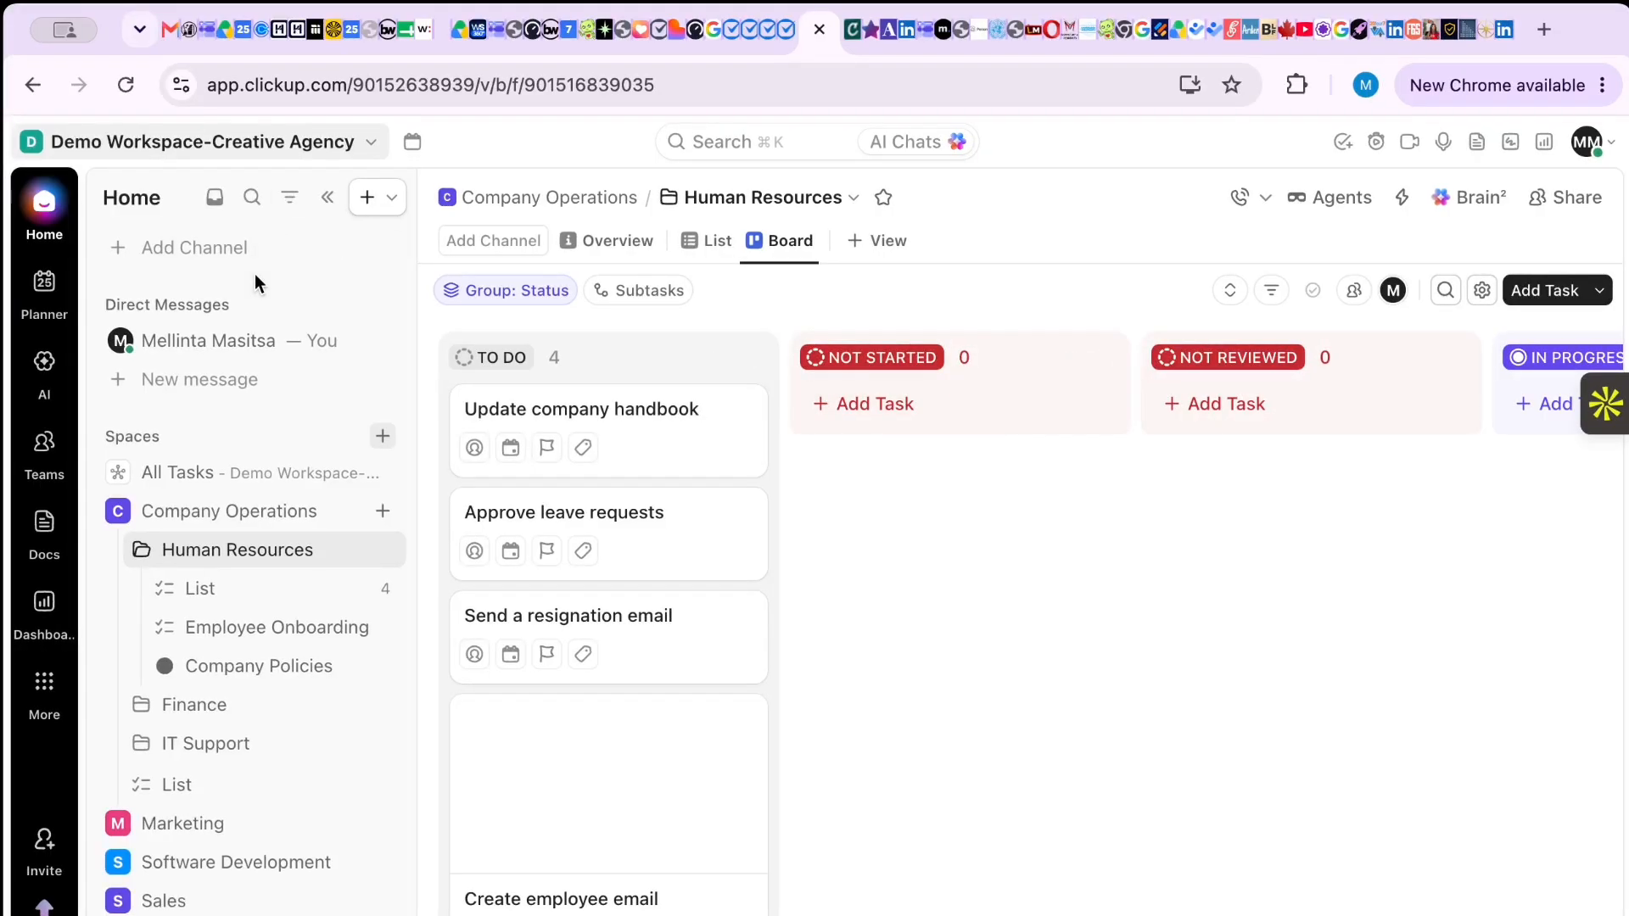
- Switch to the personal workspace and show the Hamilton & Pierce Attorneys list as a board
left_click(372, 144)
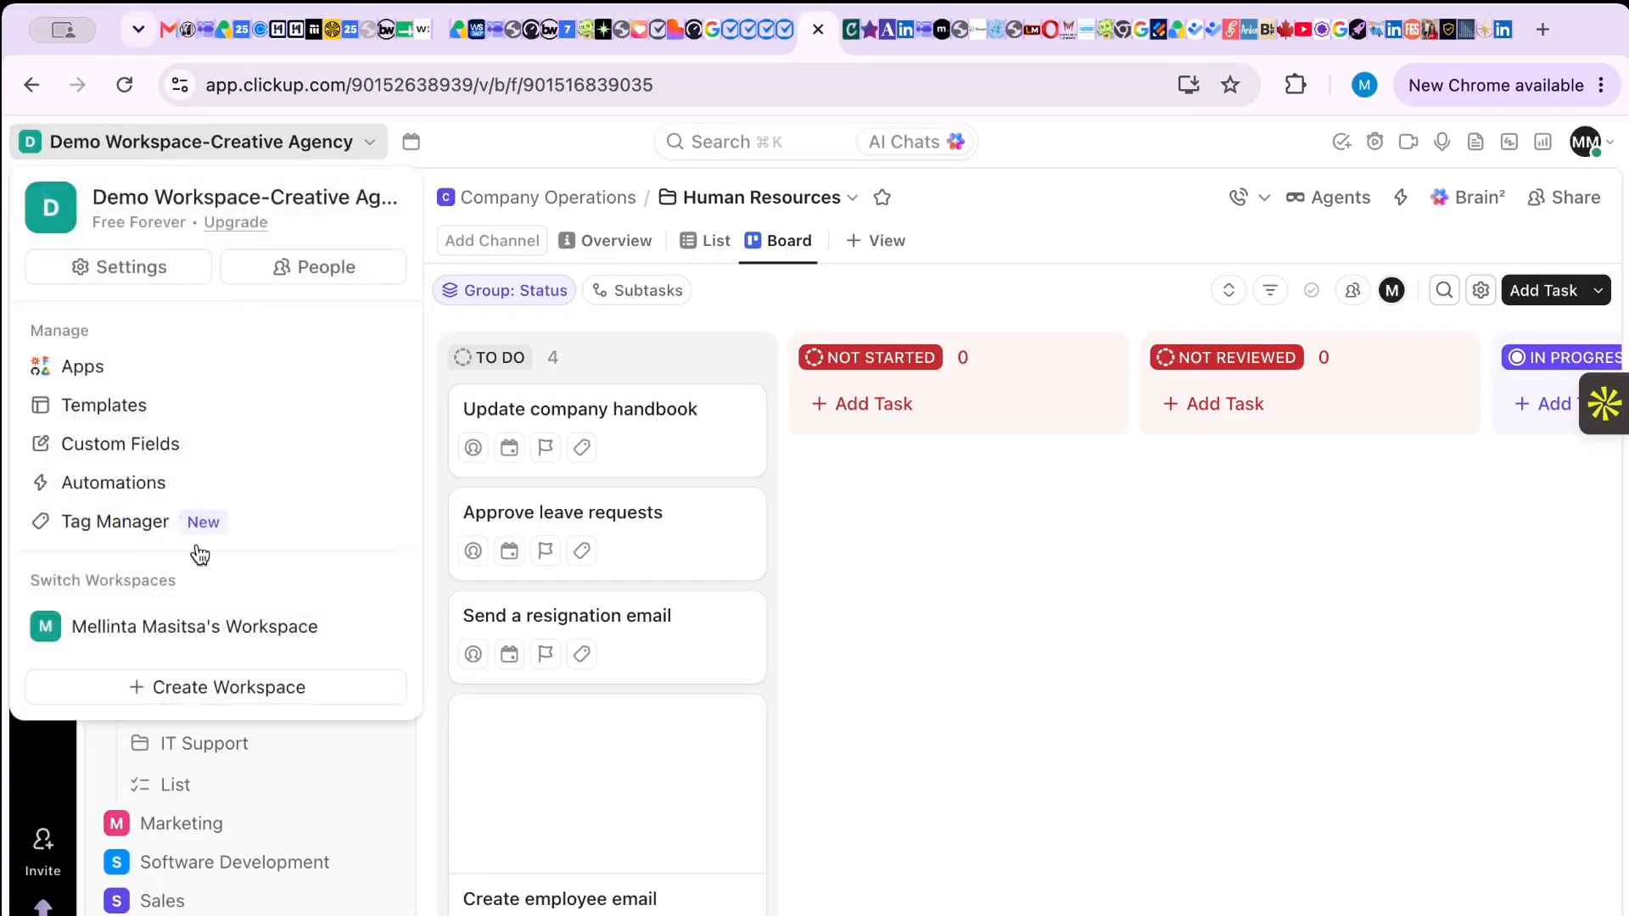
left_click(212, 627)
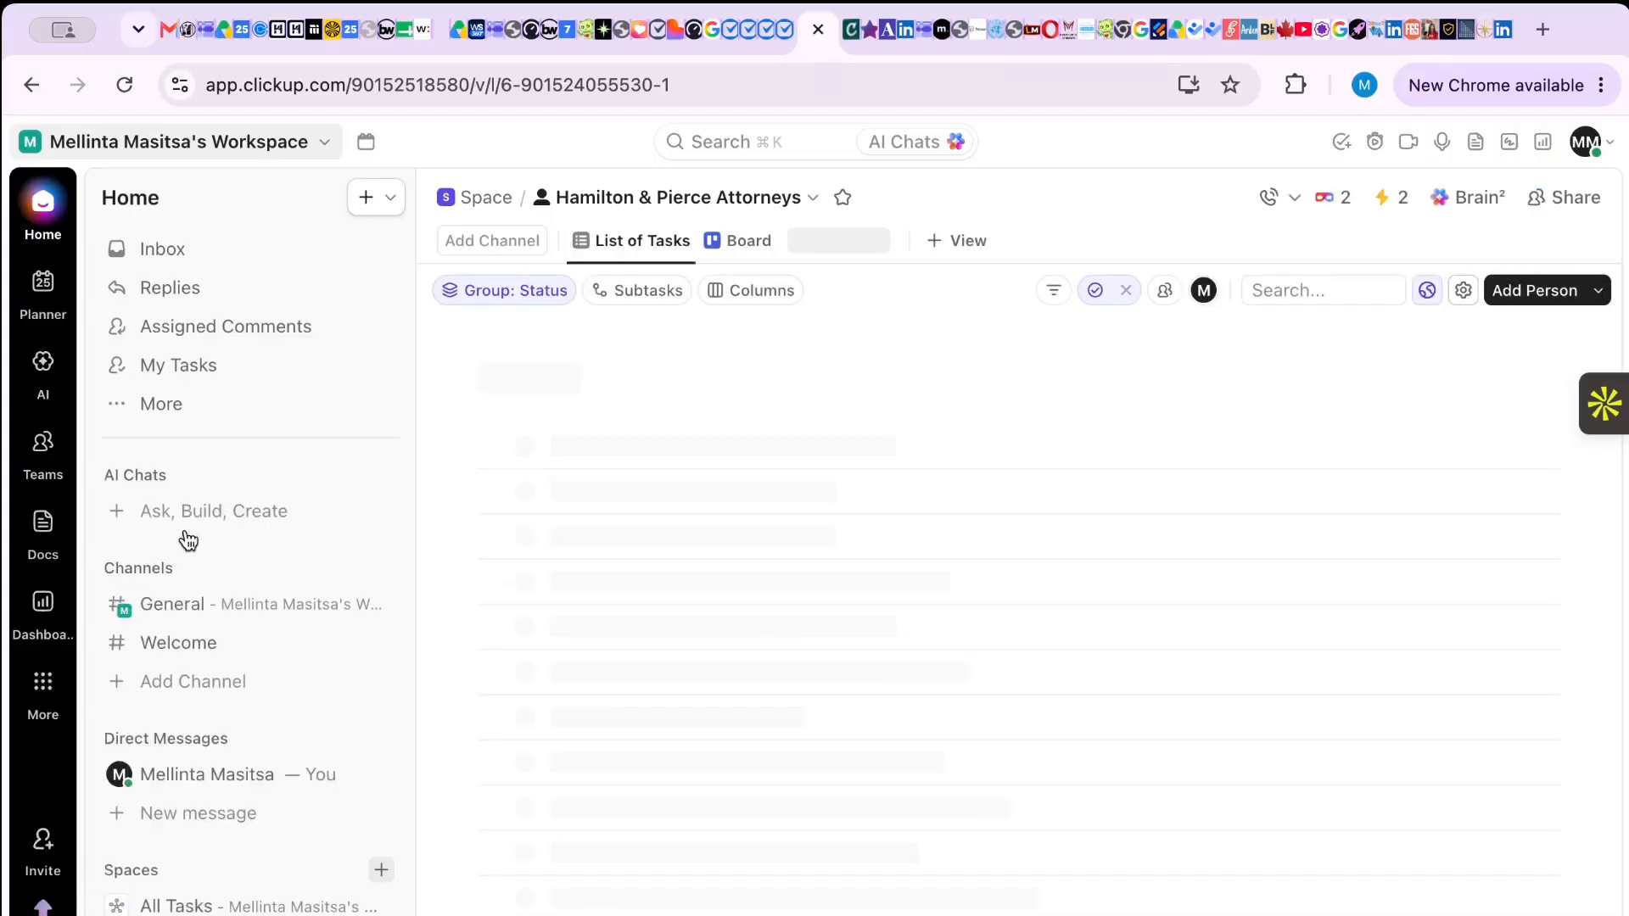
scroll(189, 541, "down", 3)
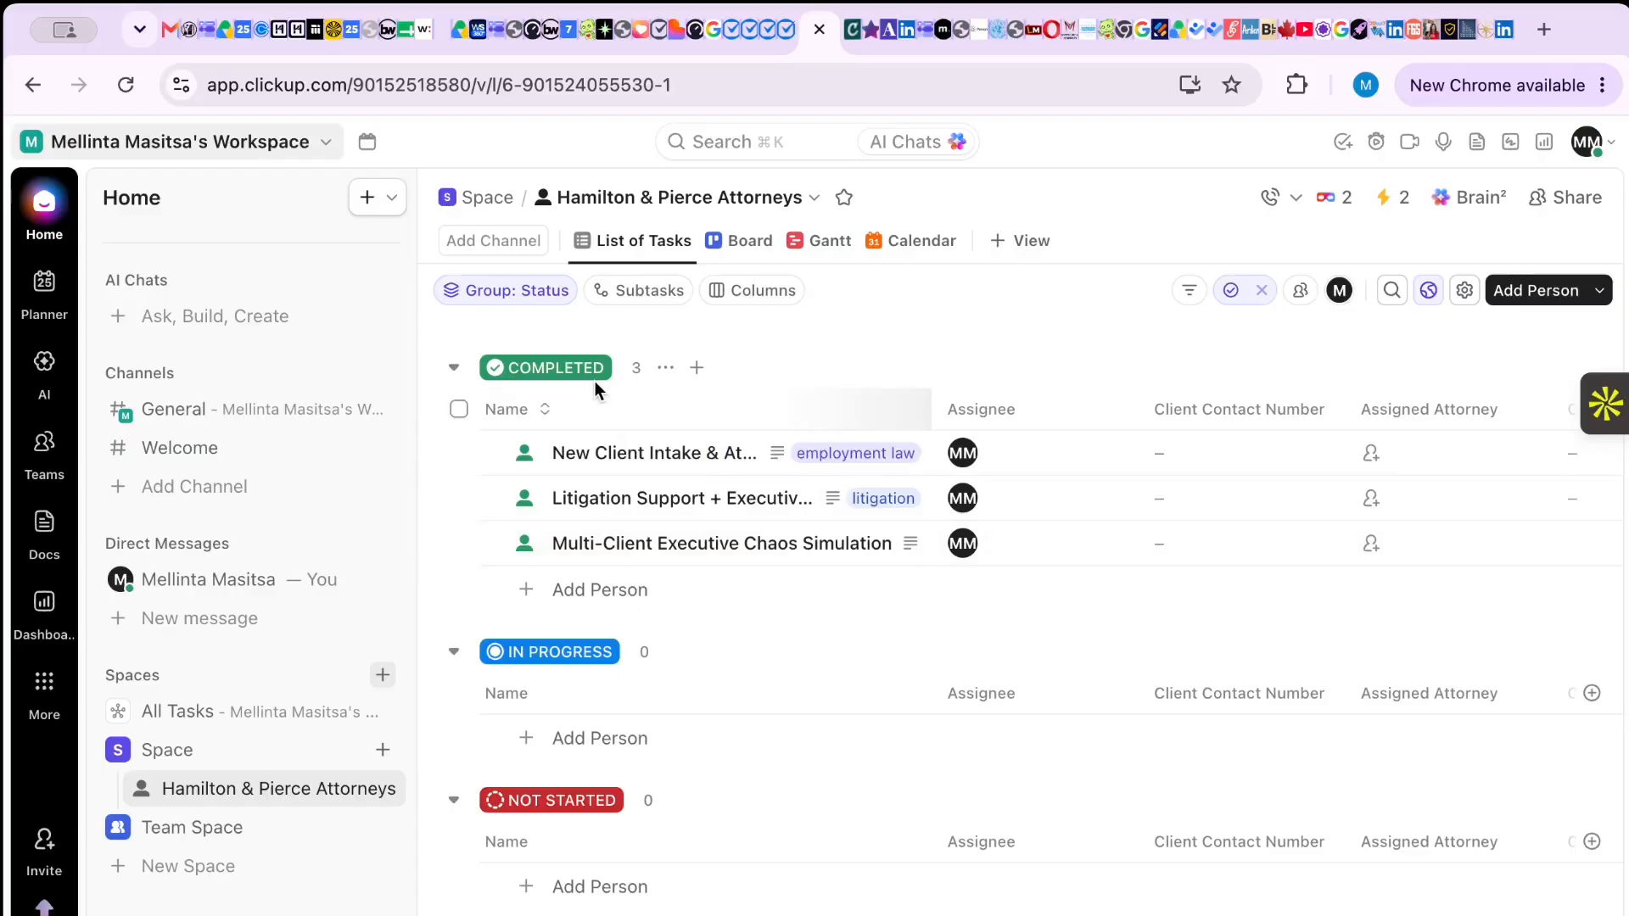
left_click(748, 245)
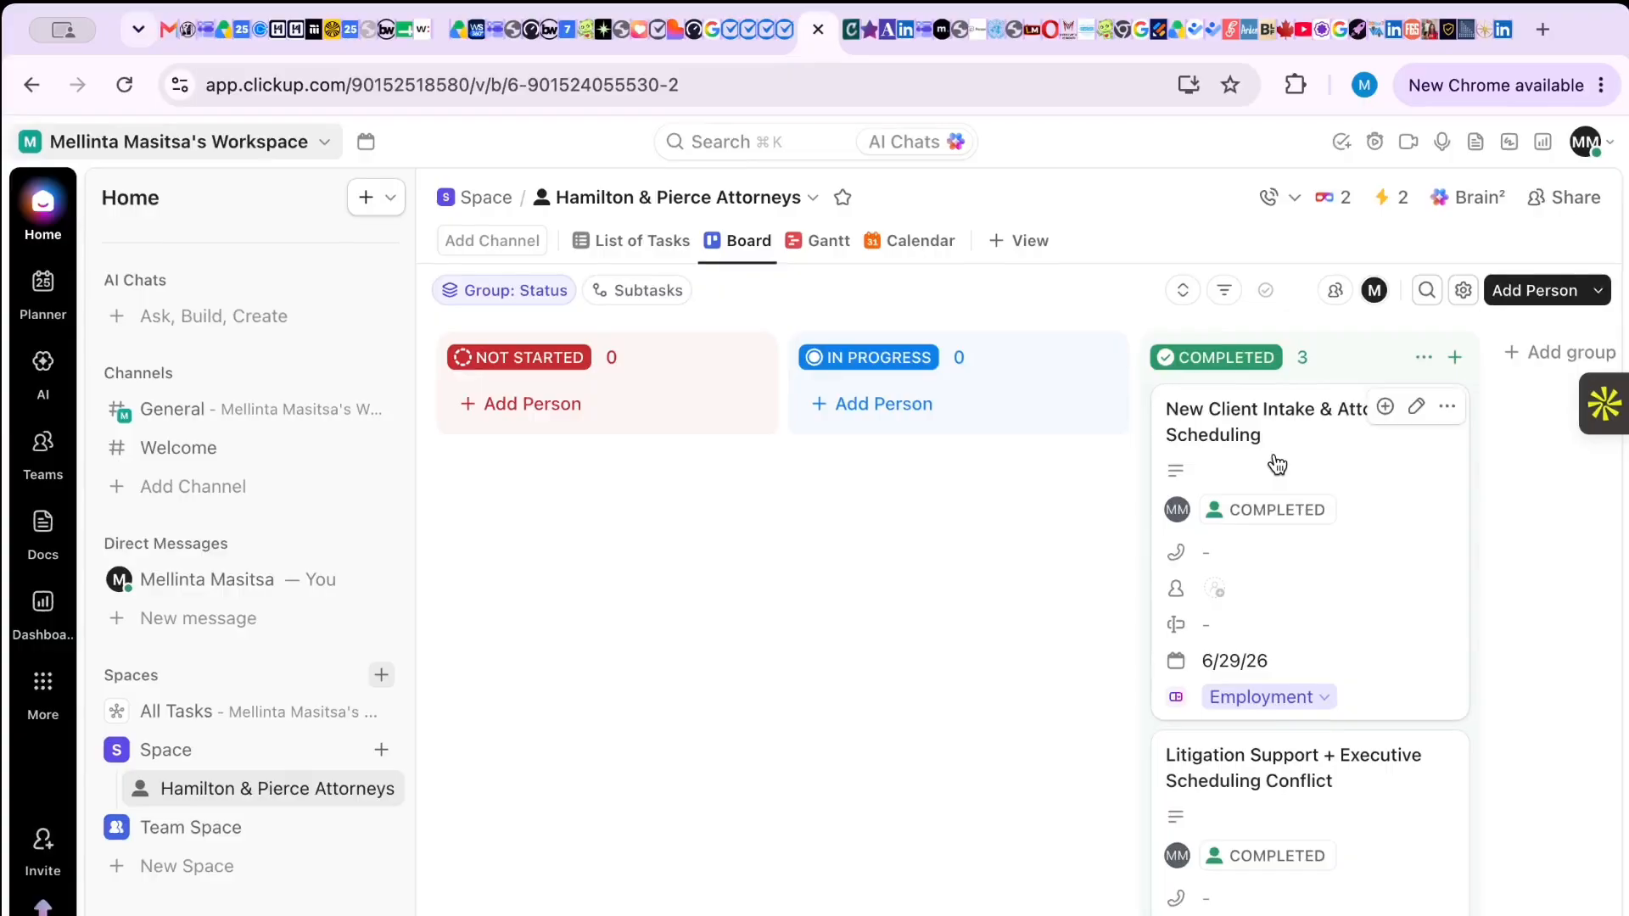
- Move the "New Client Intake & Attorney Scheduling" card through In Progress and Not Started and back to Completed
left_click_drag(1277, 464, 875, 442)
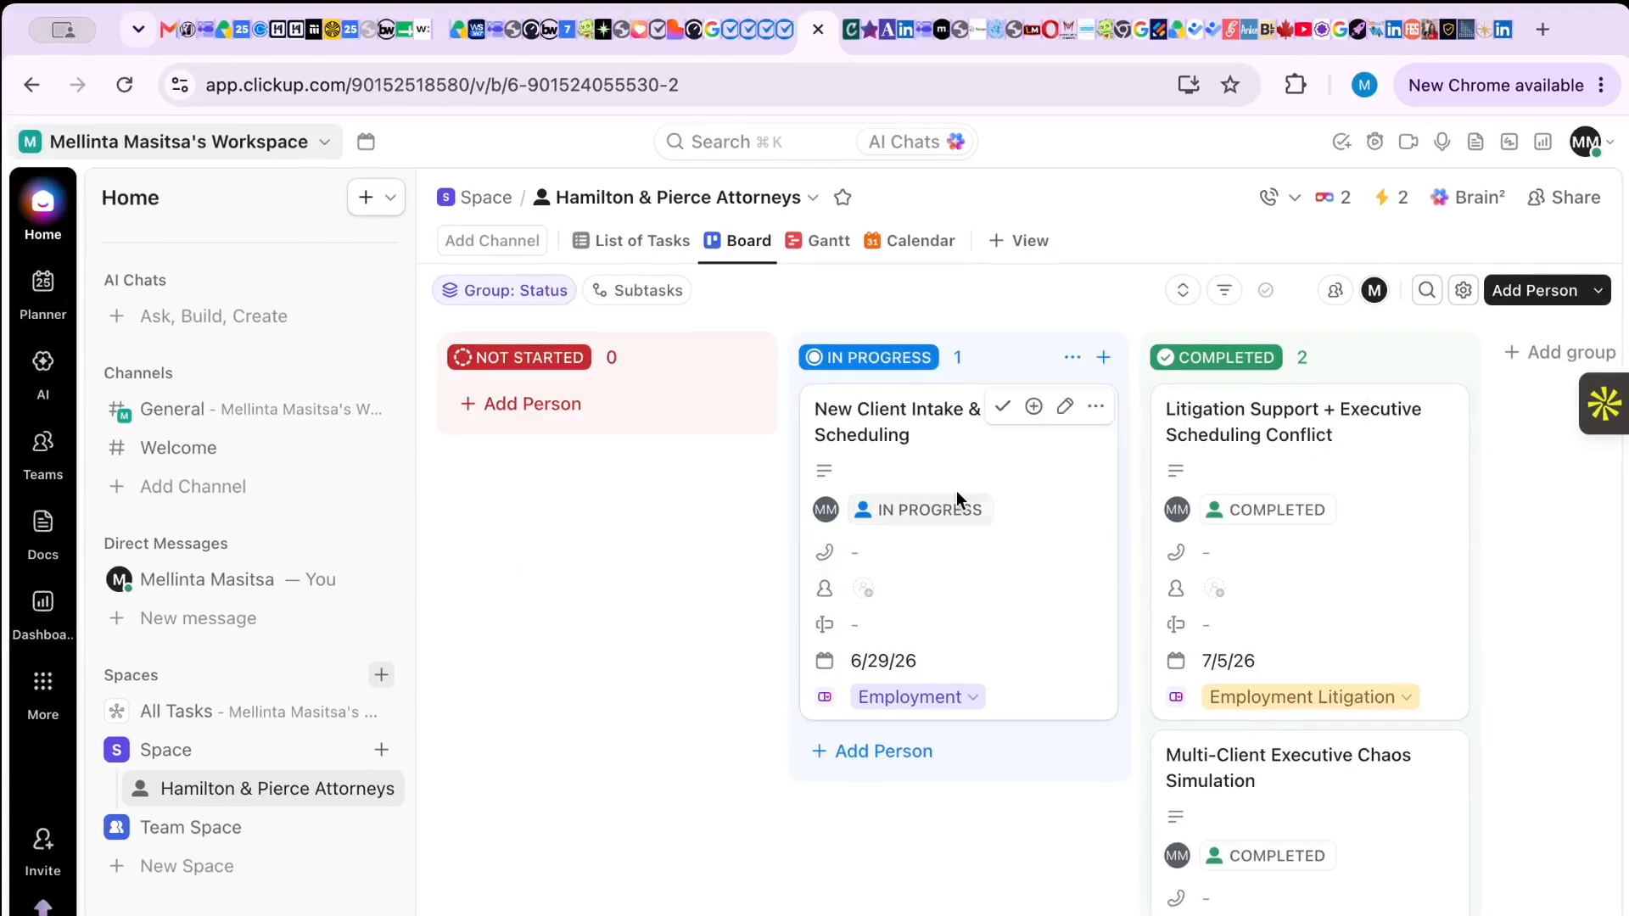
left_click_drag(1054, 538, 649, 520)
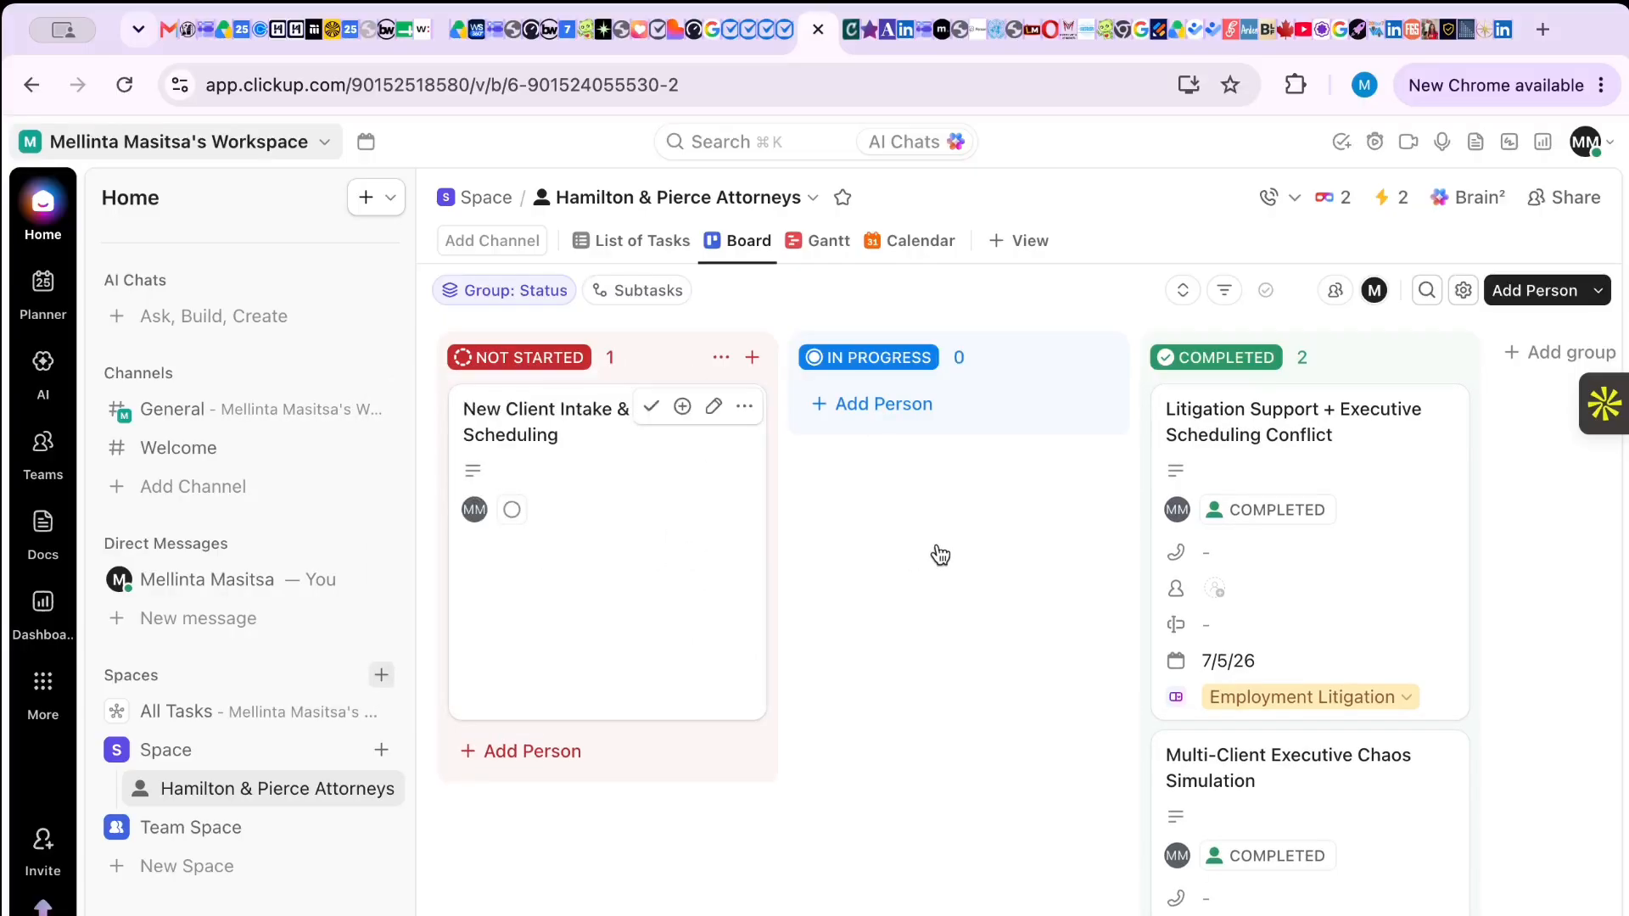
left_click_drag(709, 472, 709, 472)
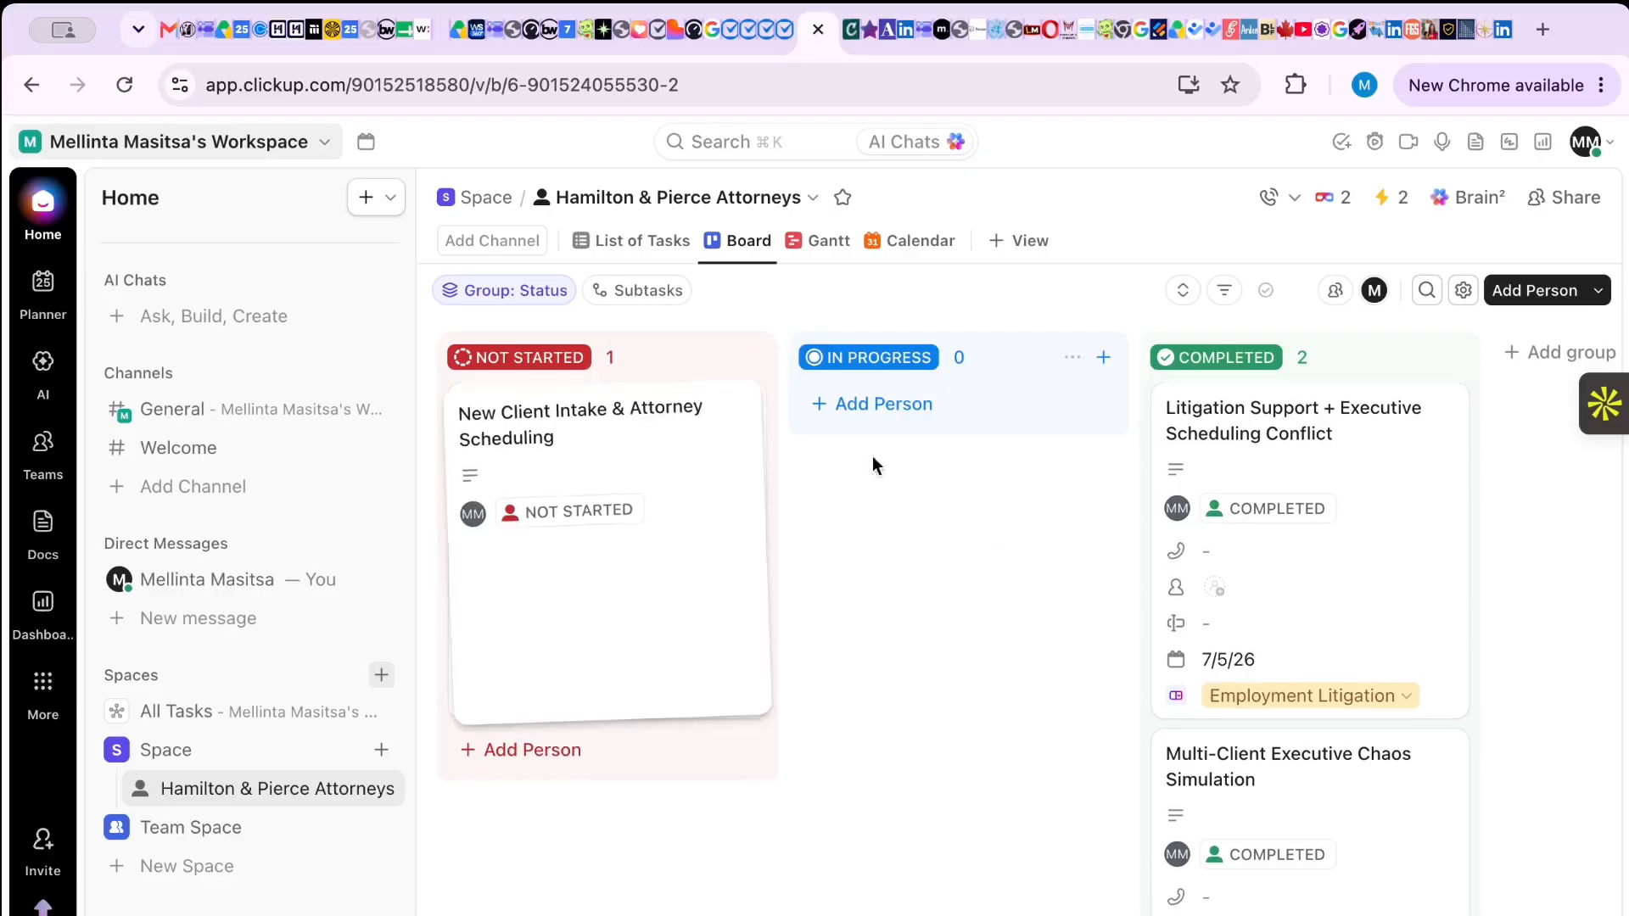
left_click_drag(873, 458, 952, 461)
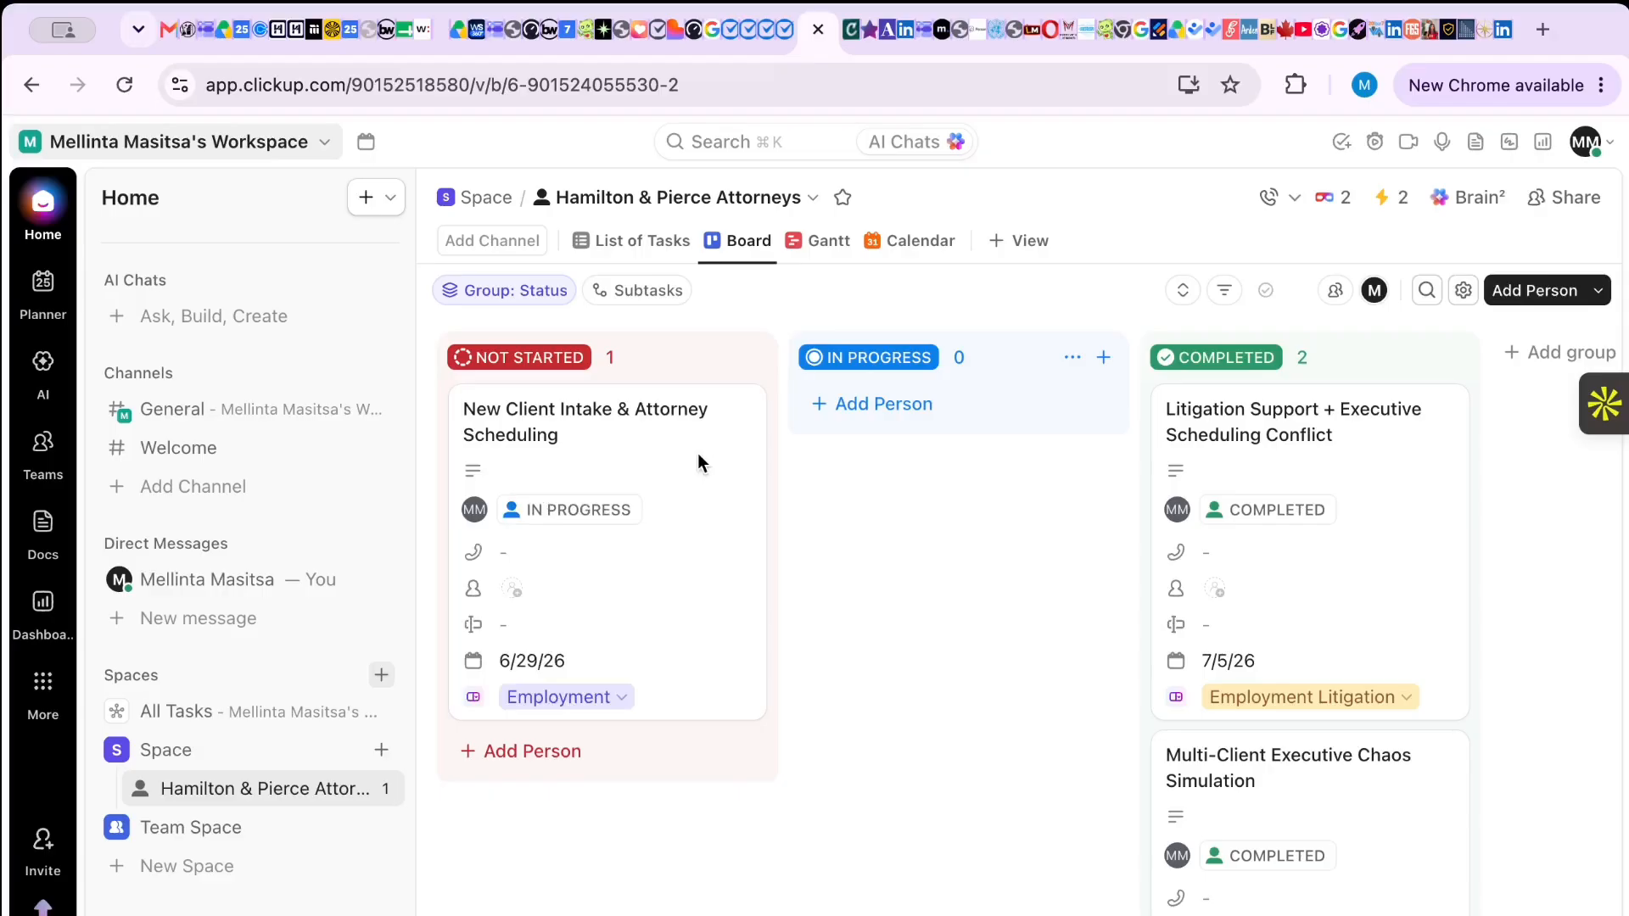
left_click_drag(662, 461, 1375, 454)
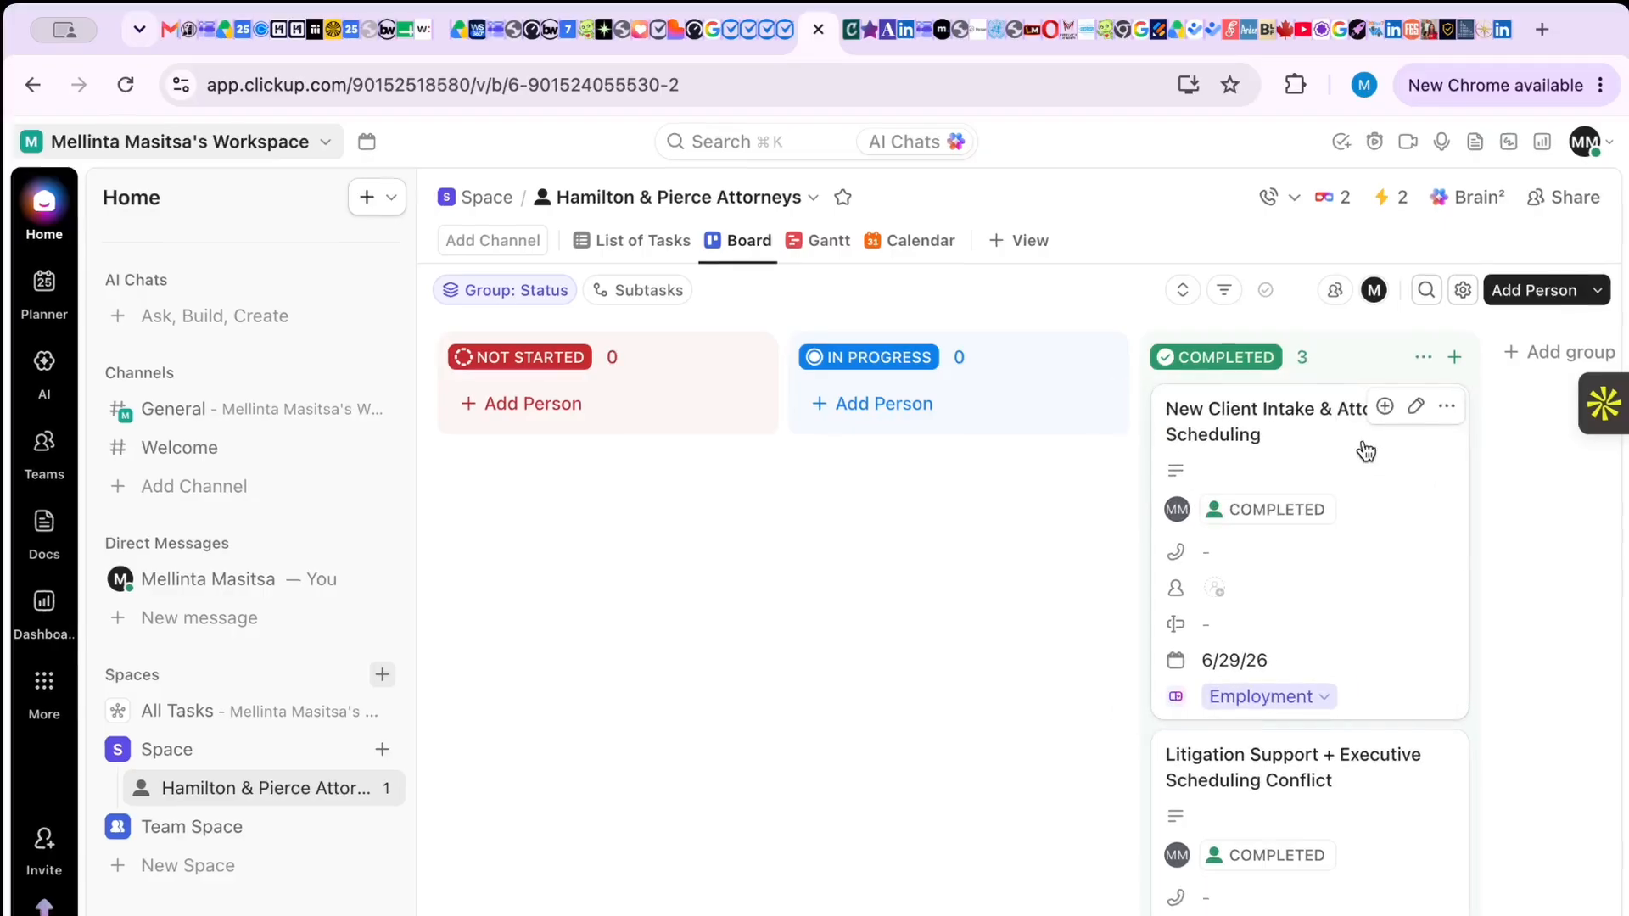
- Open the "New Client Intake & Attorney Scheduling" task and read through its details and full expanded description
left_click(1294, 466)
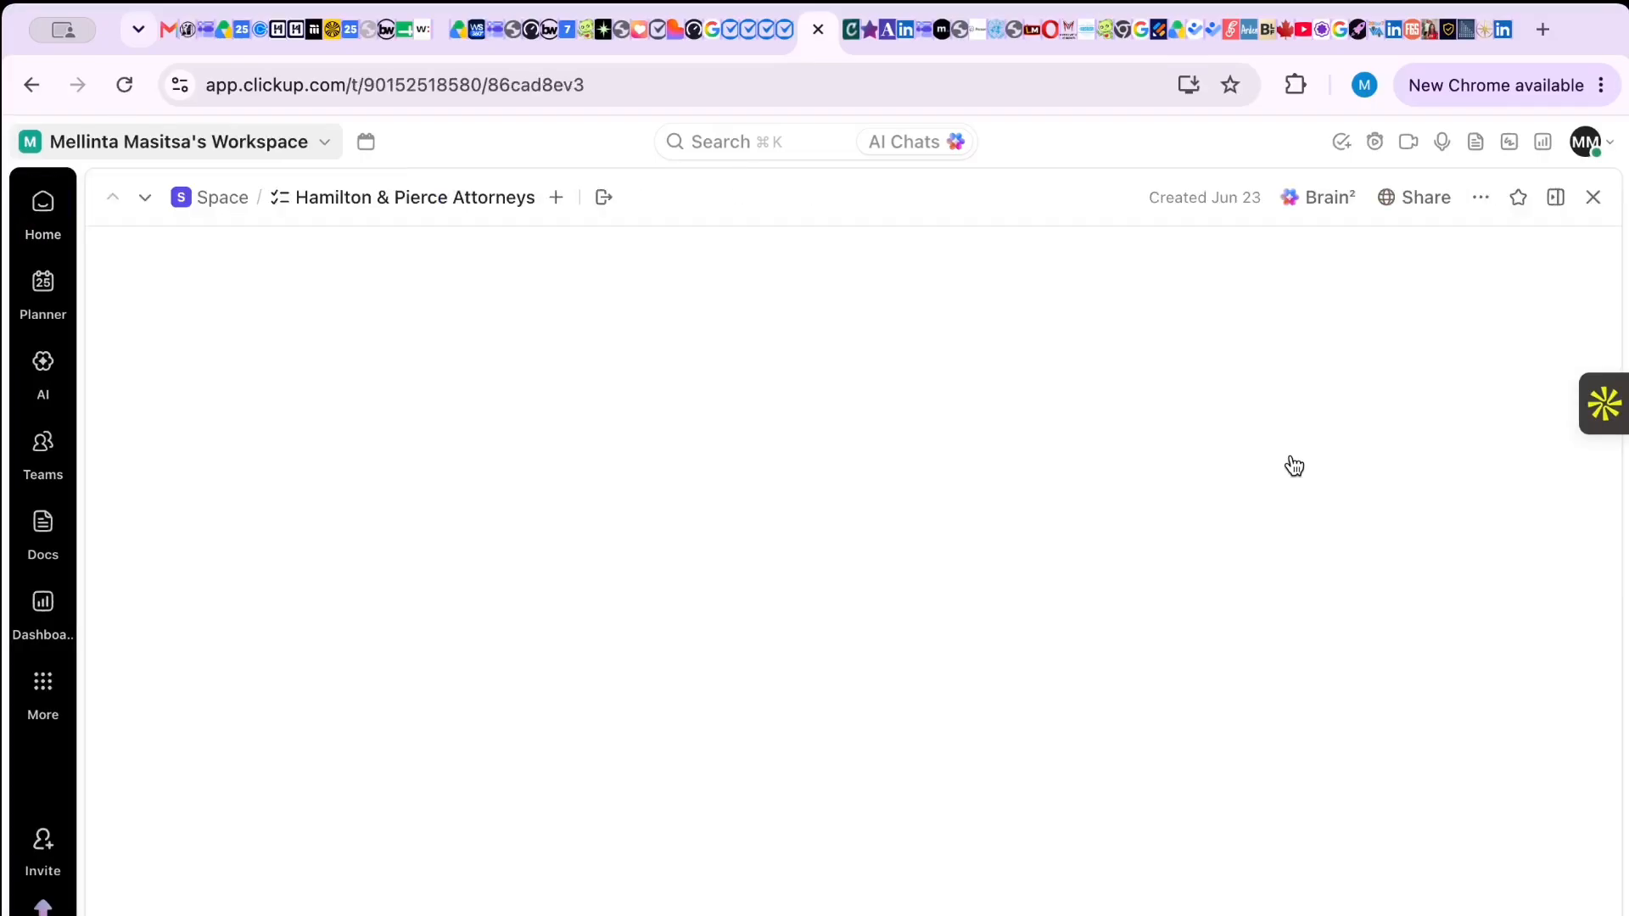
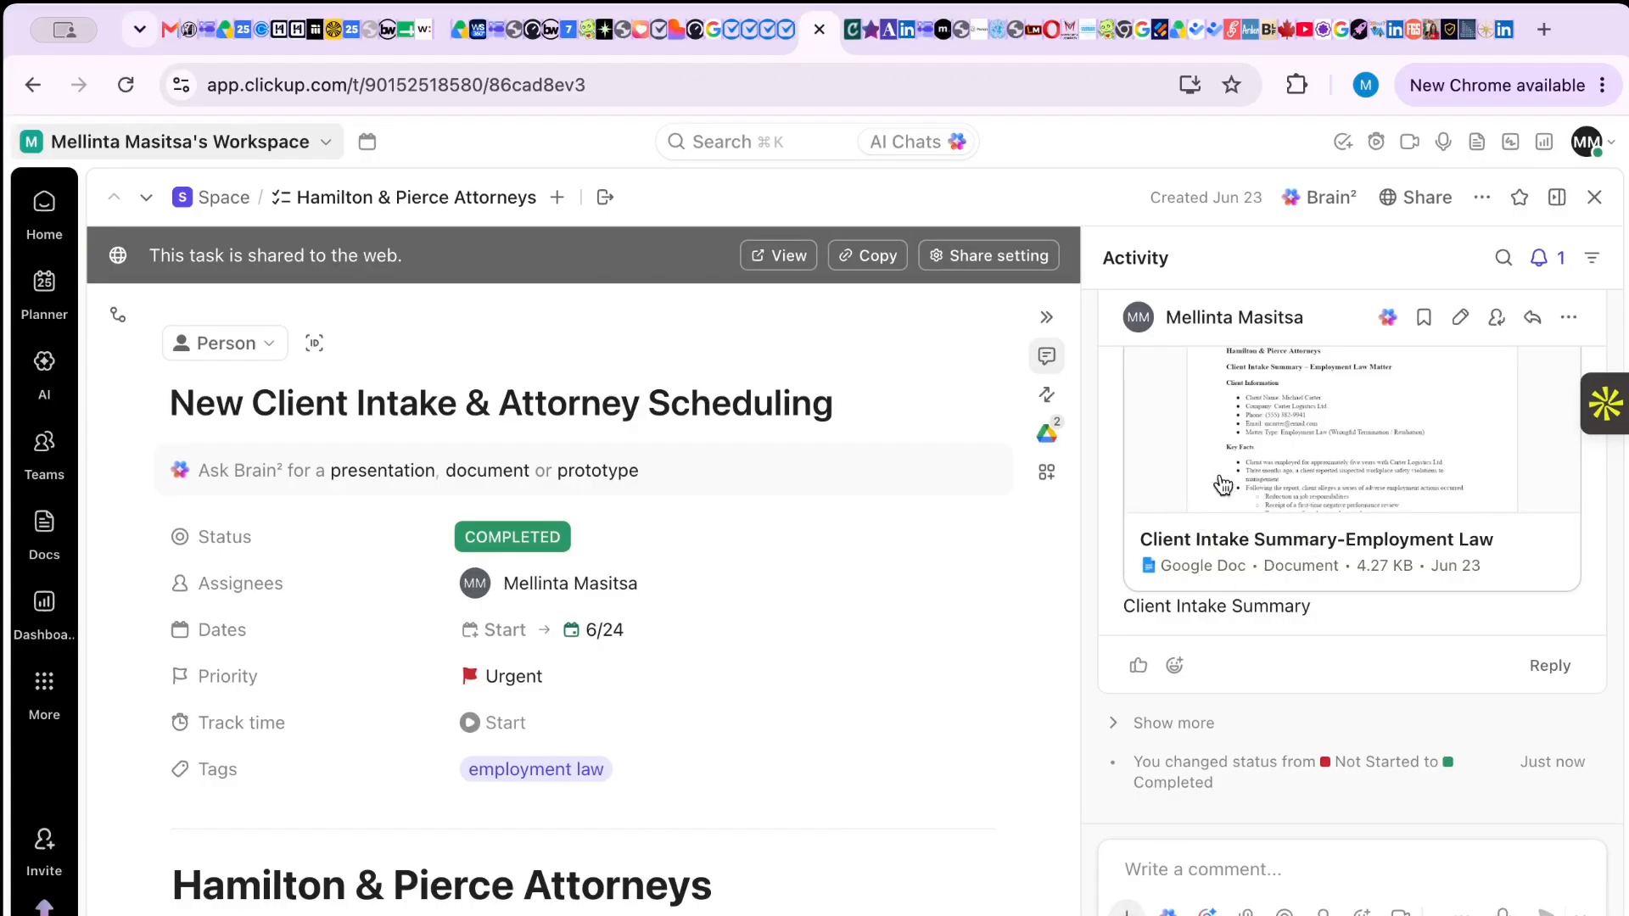
scroll(708, 601, "down", 3)
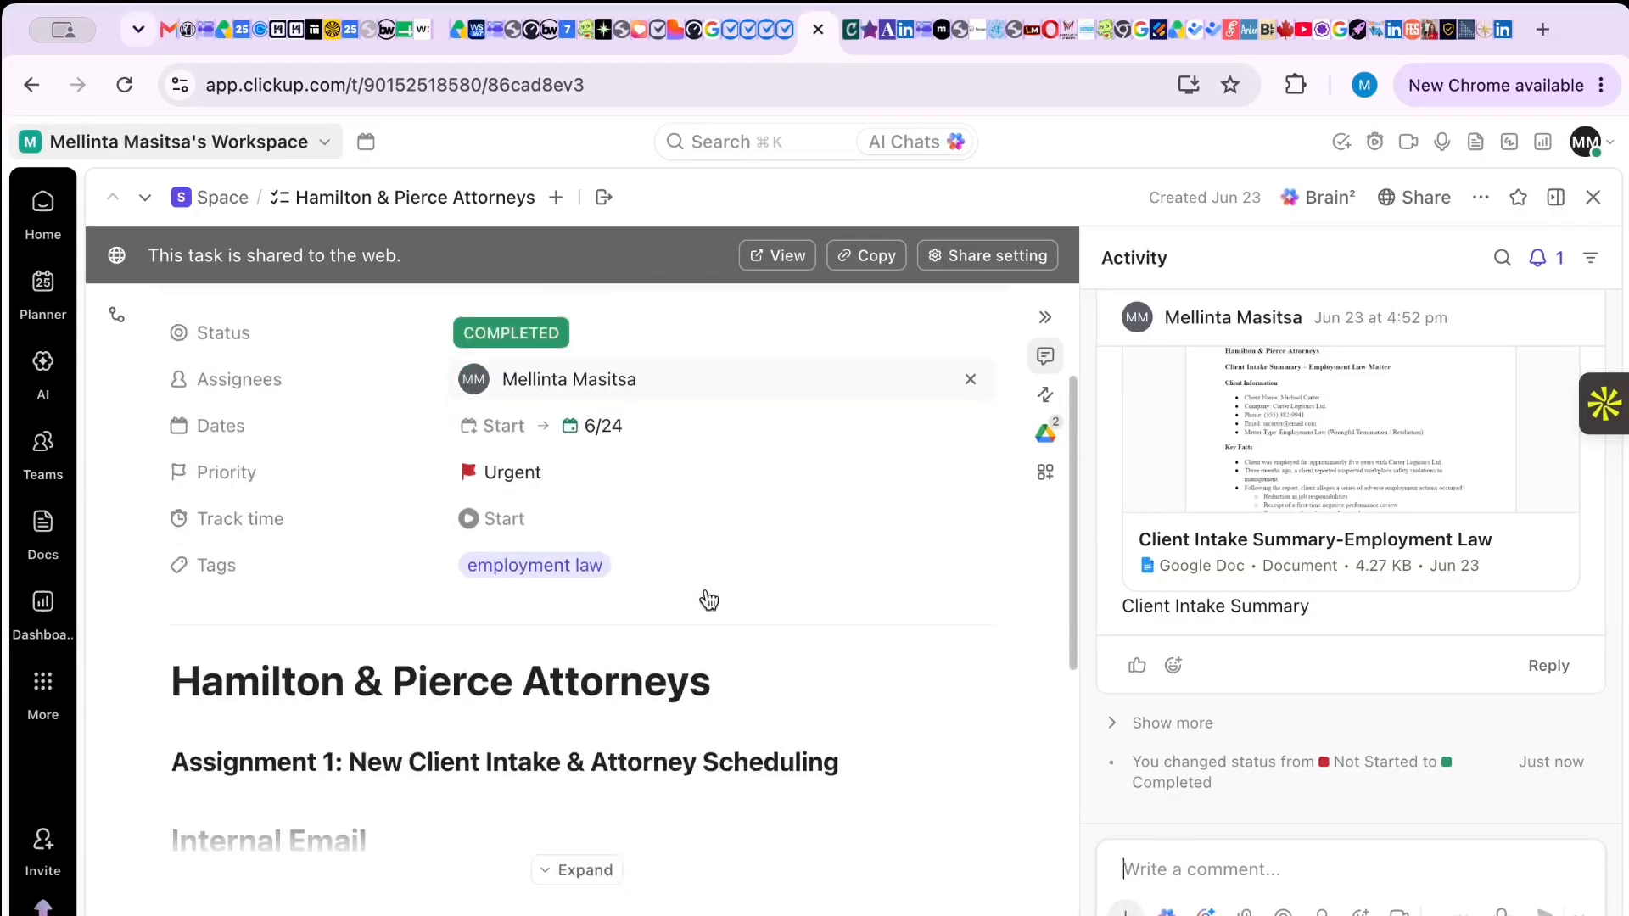
scroll(709, 601, "down", 3)
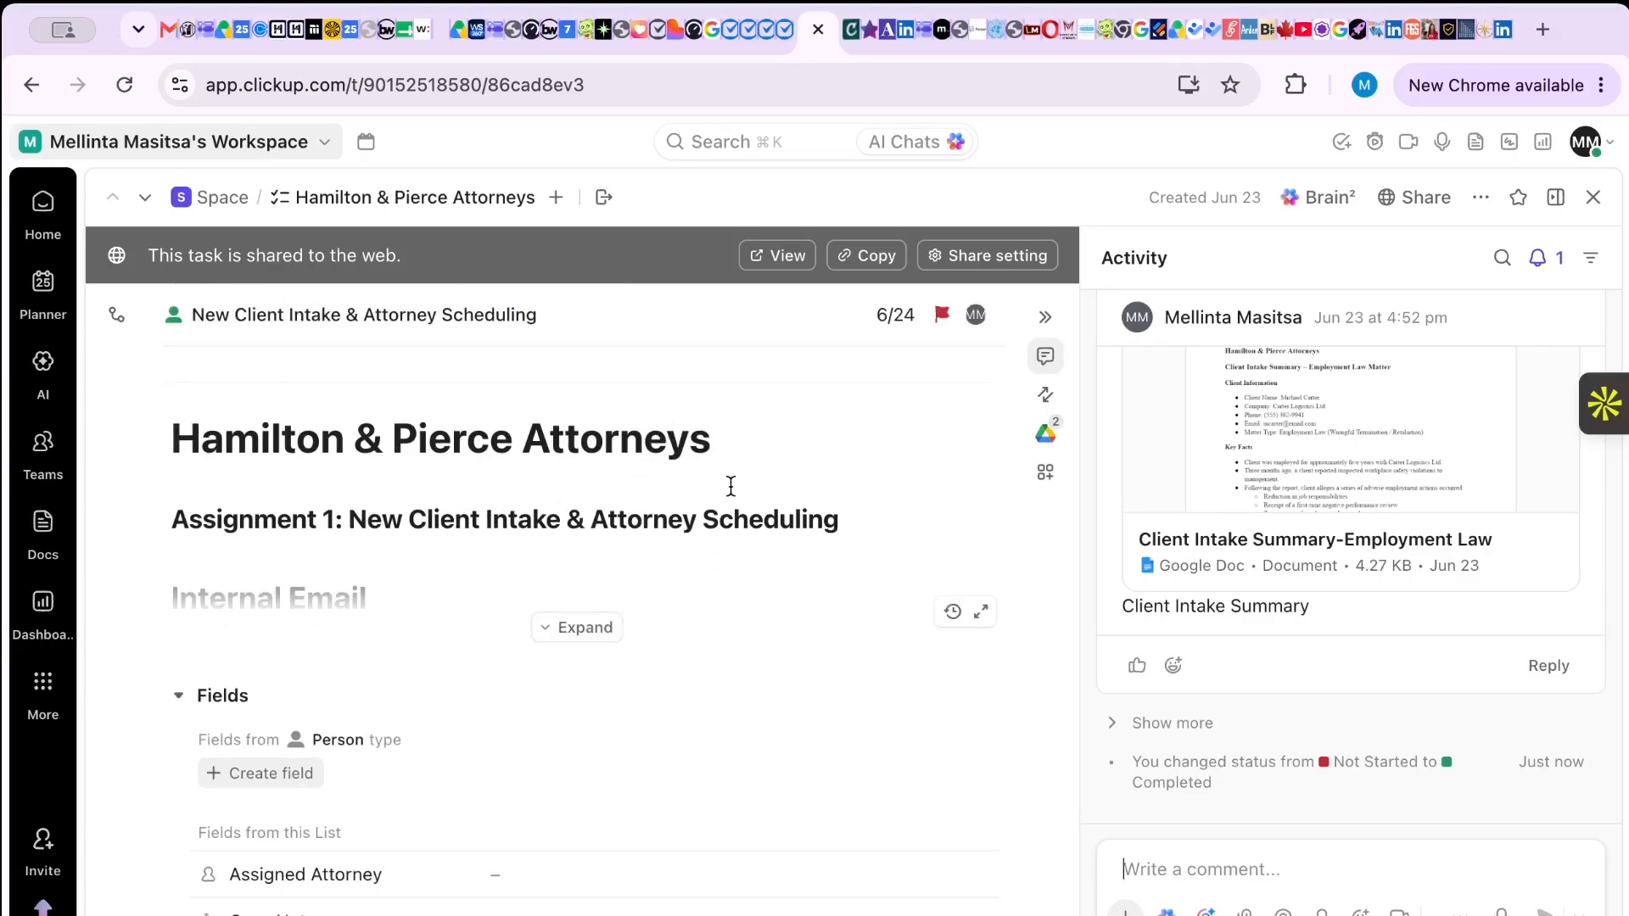
scroll(730, 486, "up", 2)
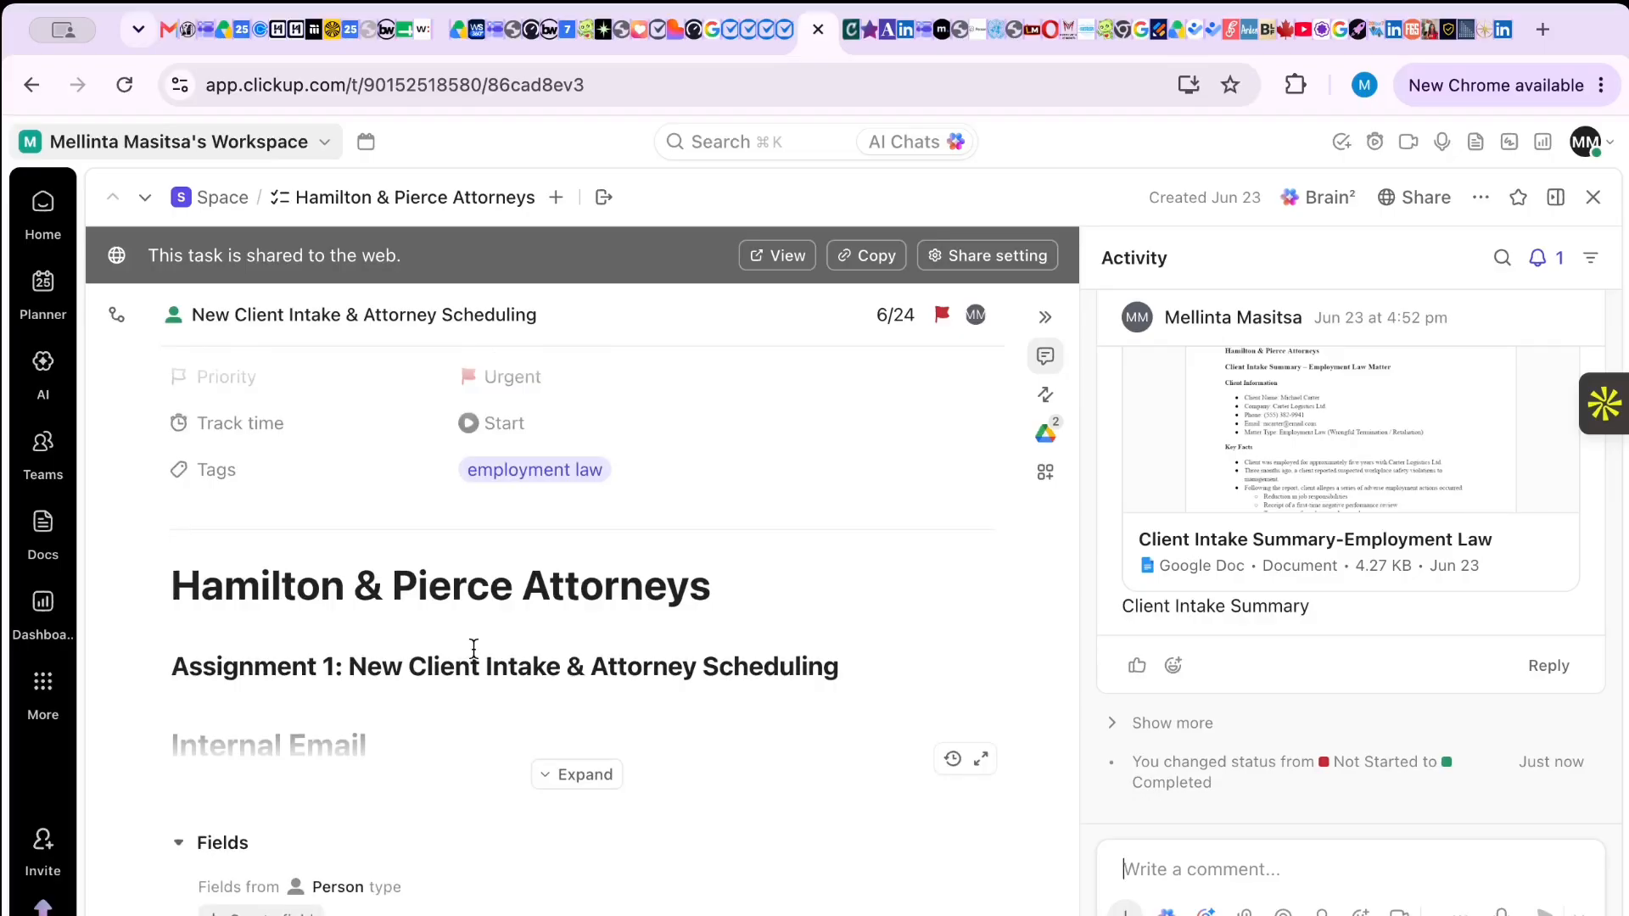
left_click(552, 777)
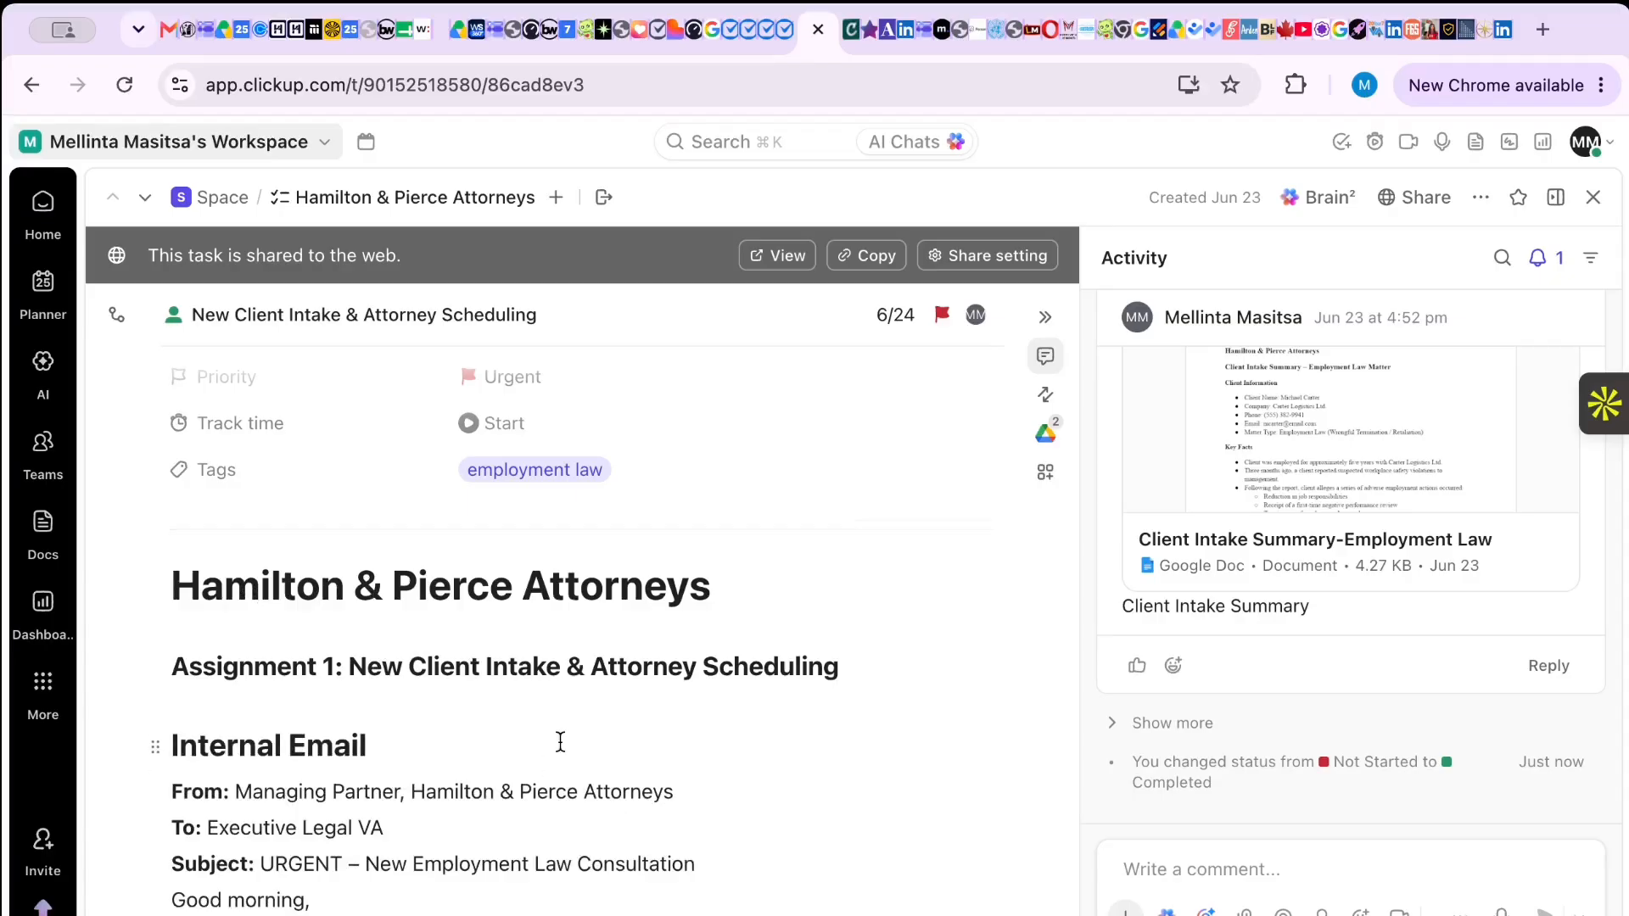
scroll(558, 742, "down", 5)
scroll(560, 743, "down", 5)
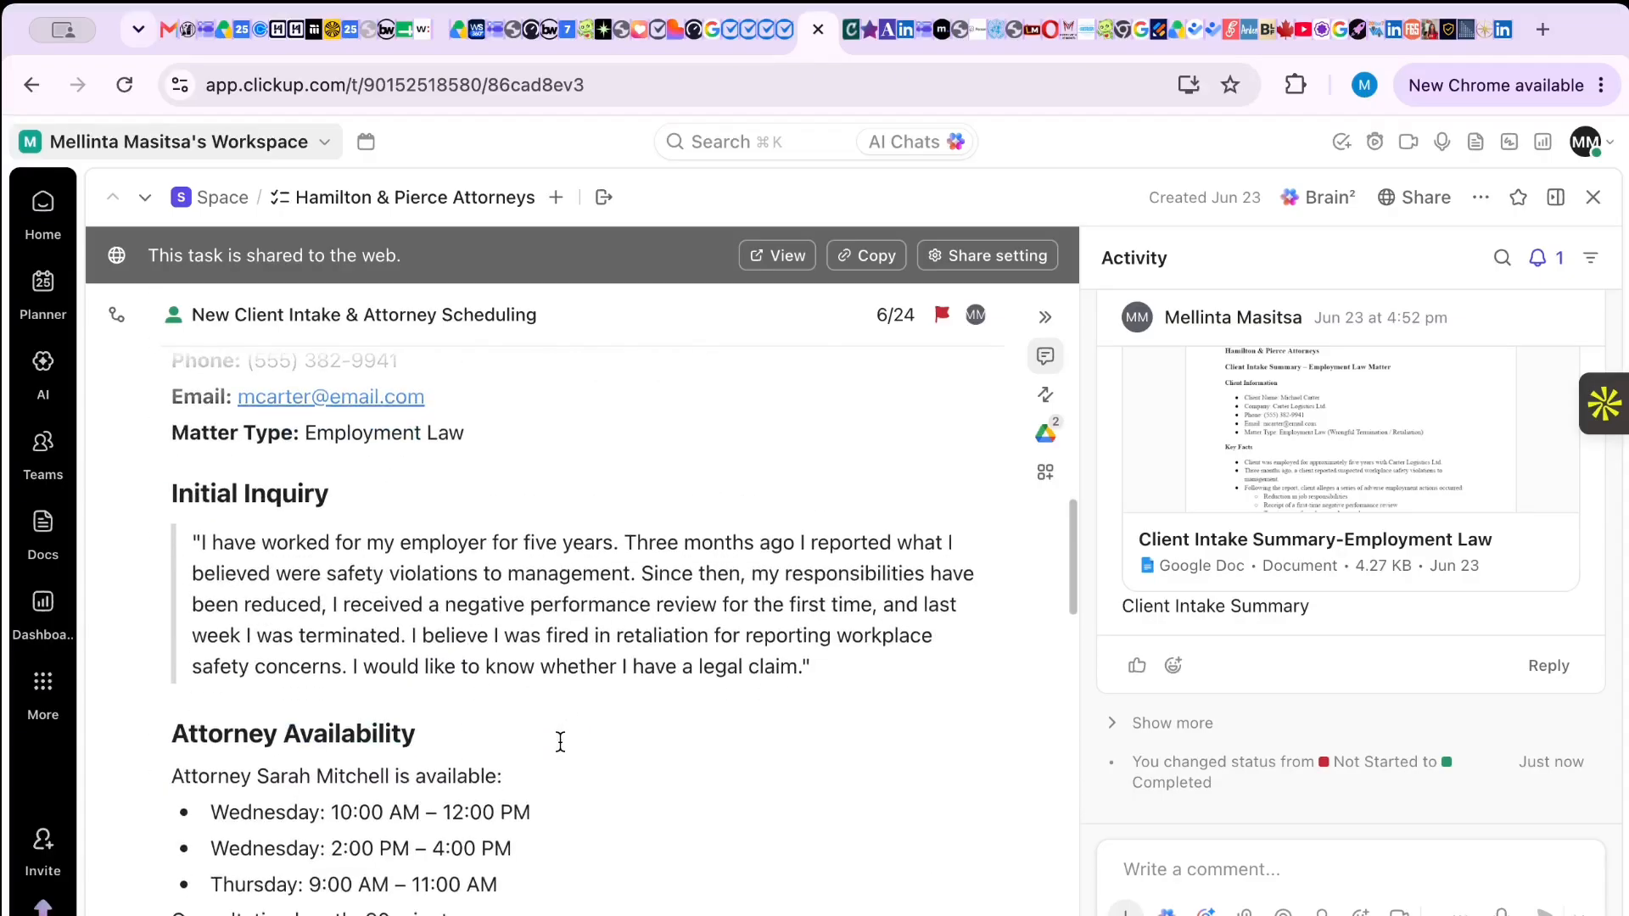
scroll(560, 742, "up", 5)
scroll(560, 742, "down", 4)
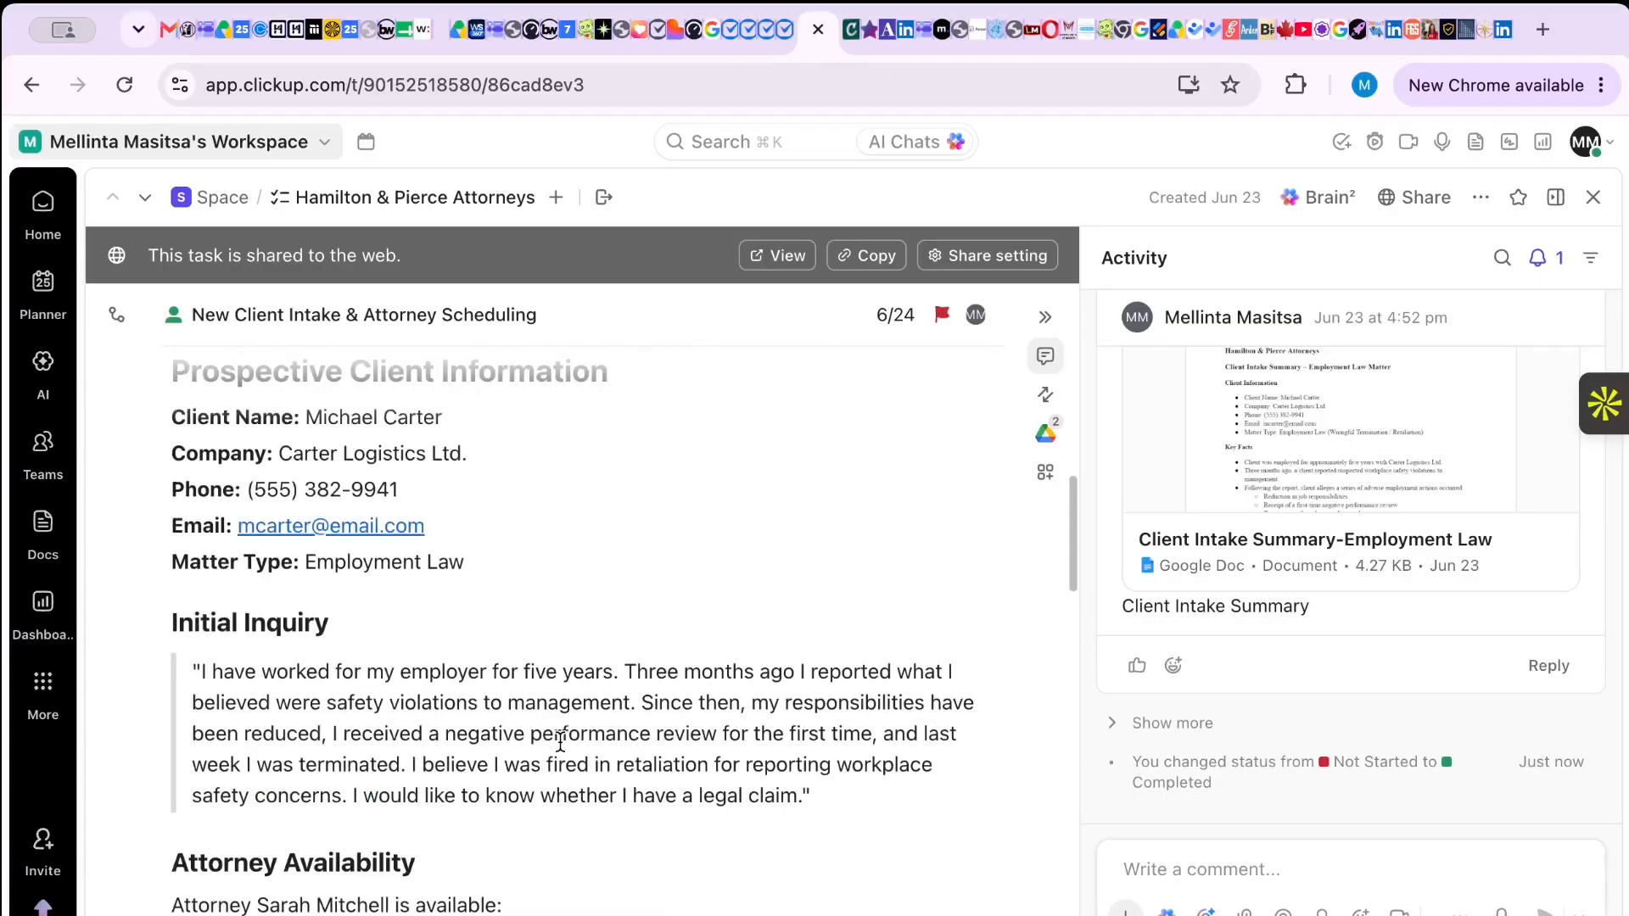
scroll(560, 742, "down", 15)
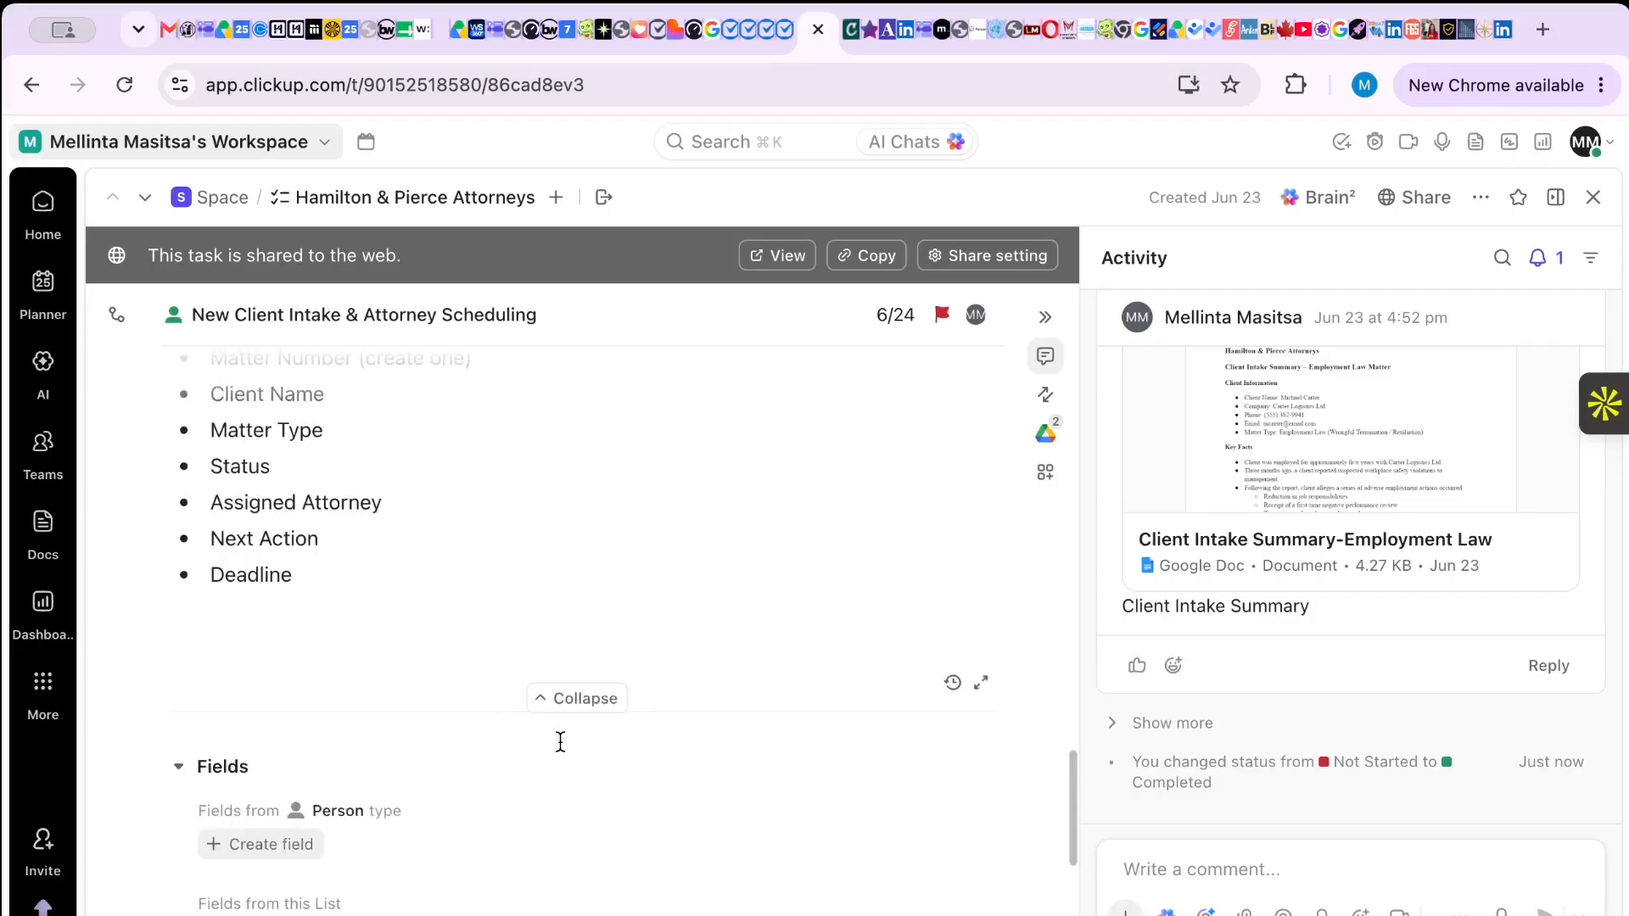
- Read the "Task 3: Matter Management Entry" section and examine the task's custom fields, including the available Client Case Type options
scroll(560, 743, "up", 1)
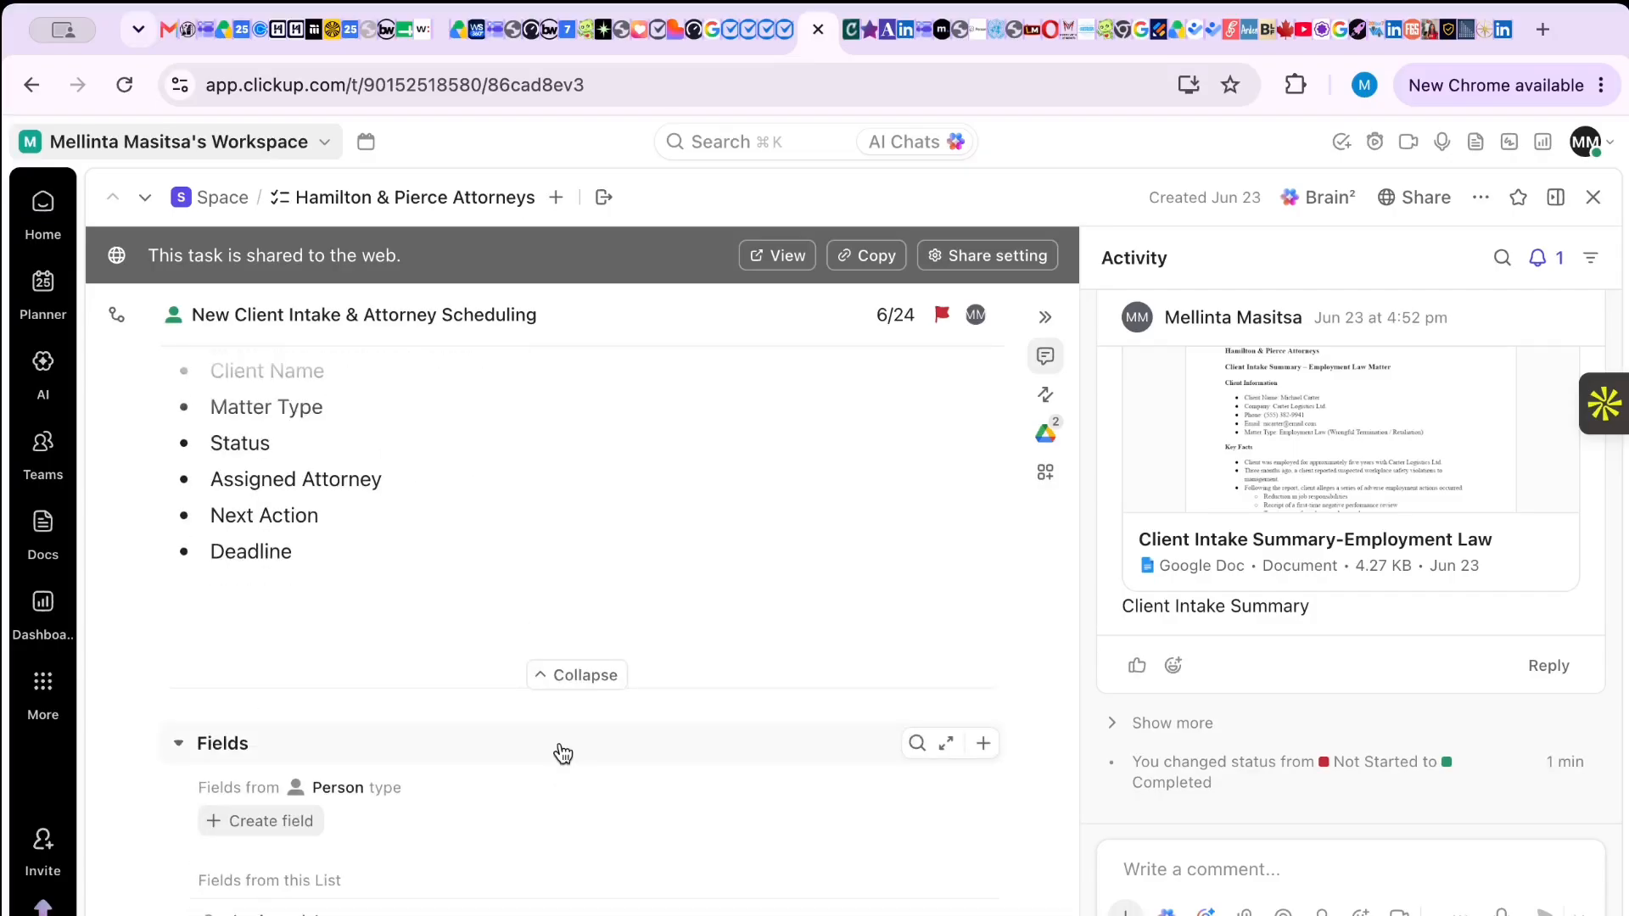
scroll(473, 557, "down", 1)
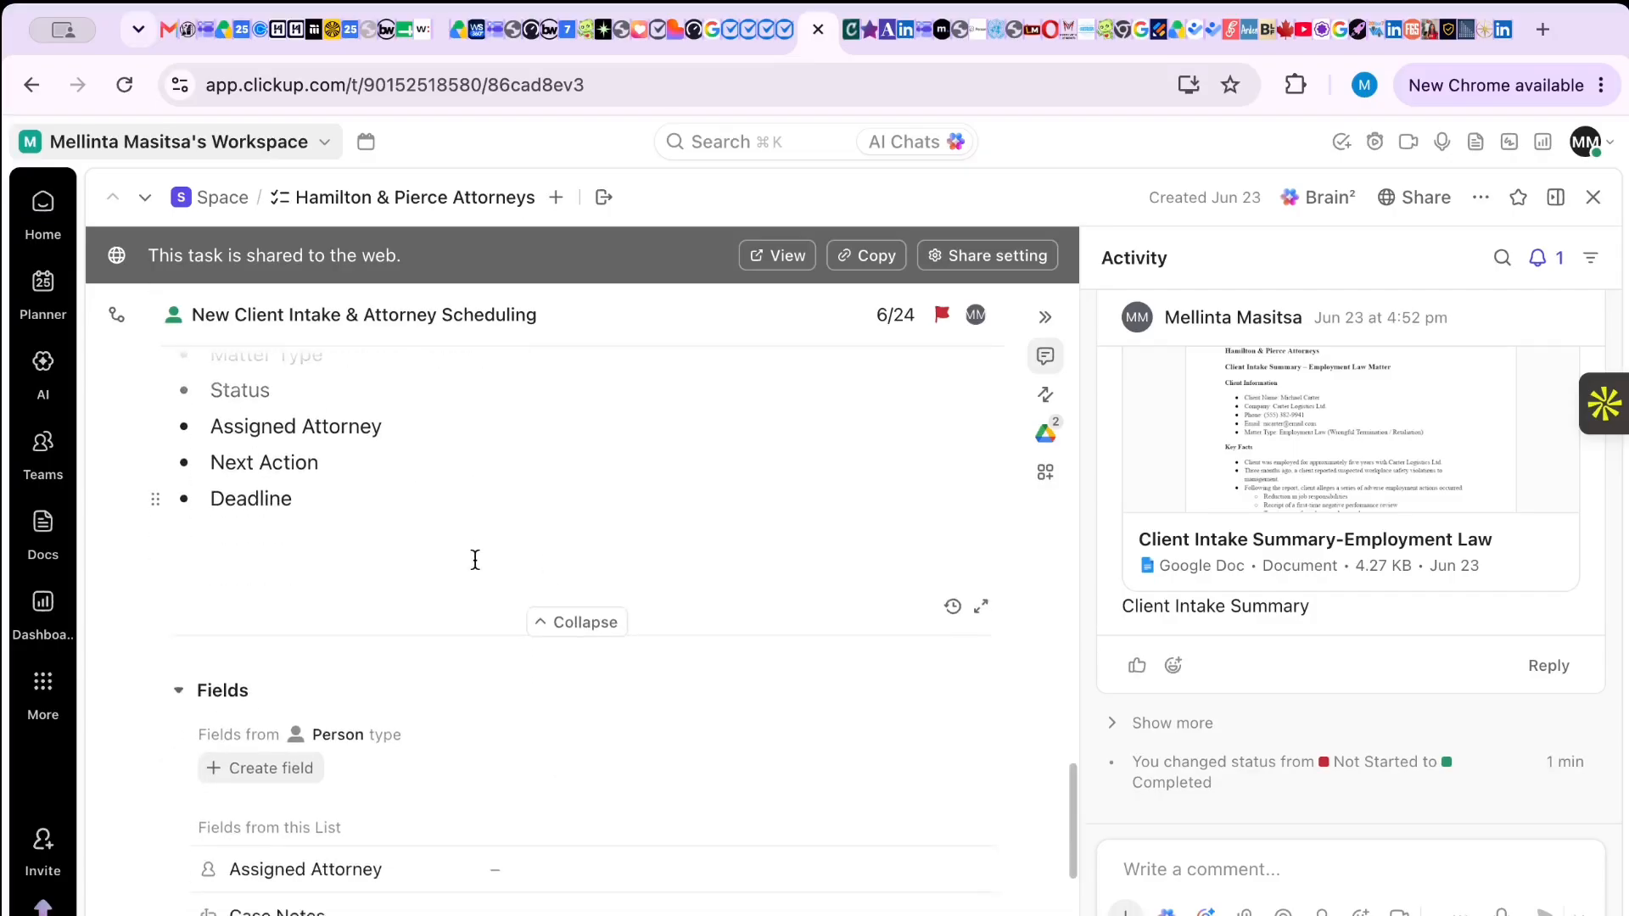
scroll(473, 557, "up", 5)
scroll(475, 560, "up", 1)
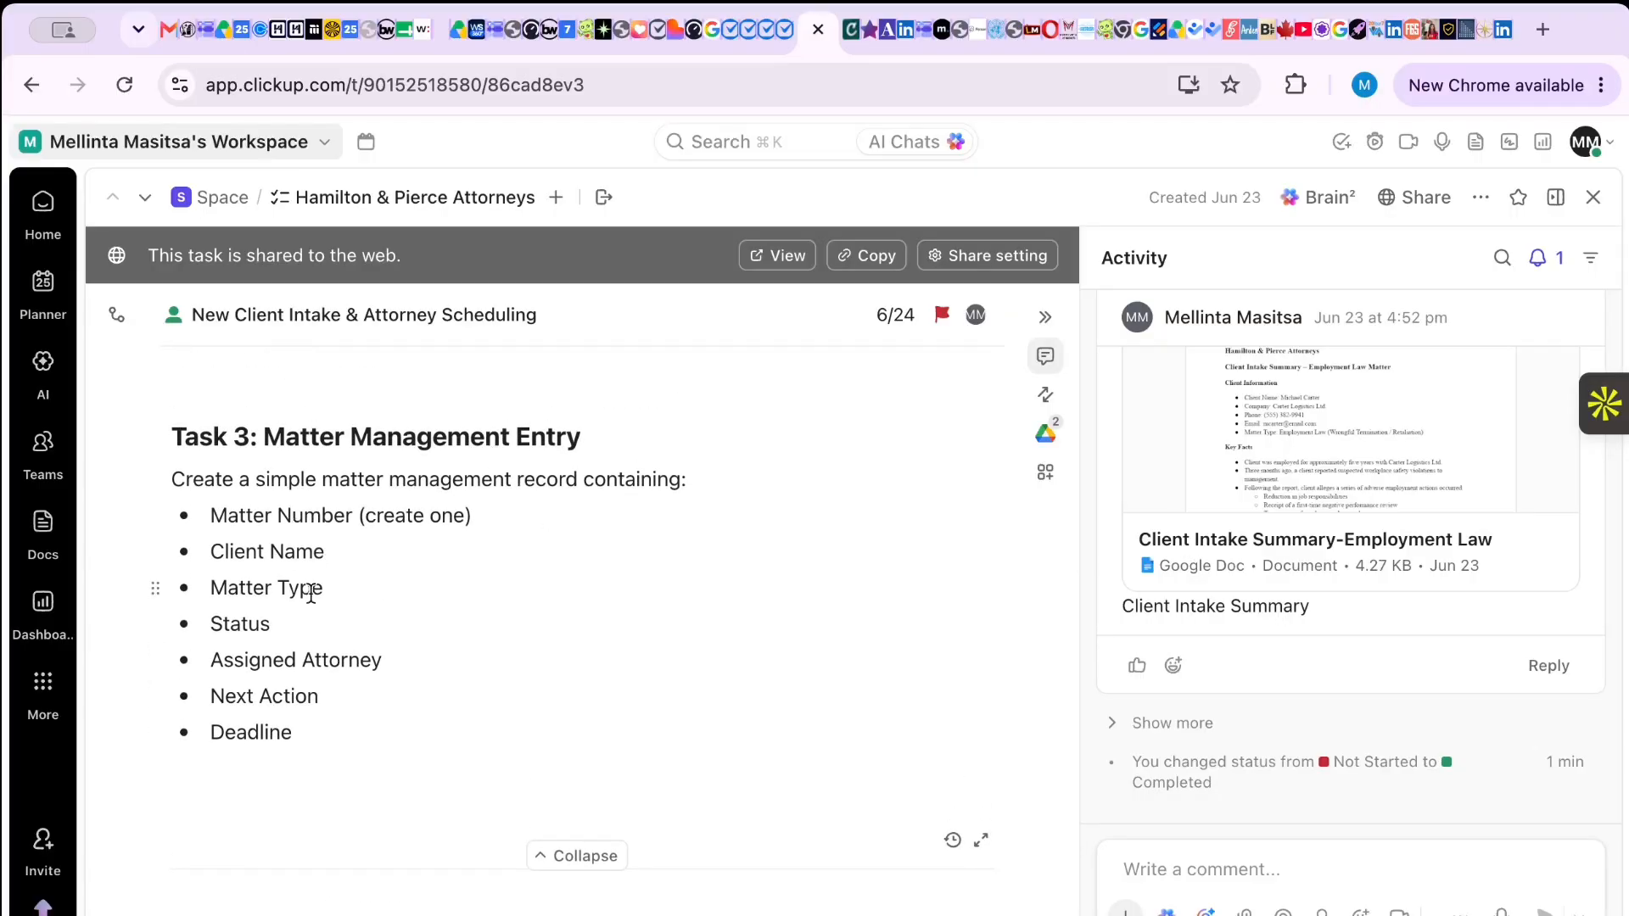
scroll(311, 594, "down", 5)
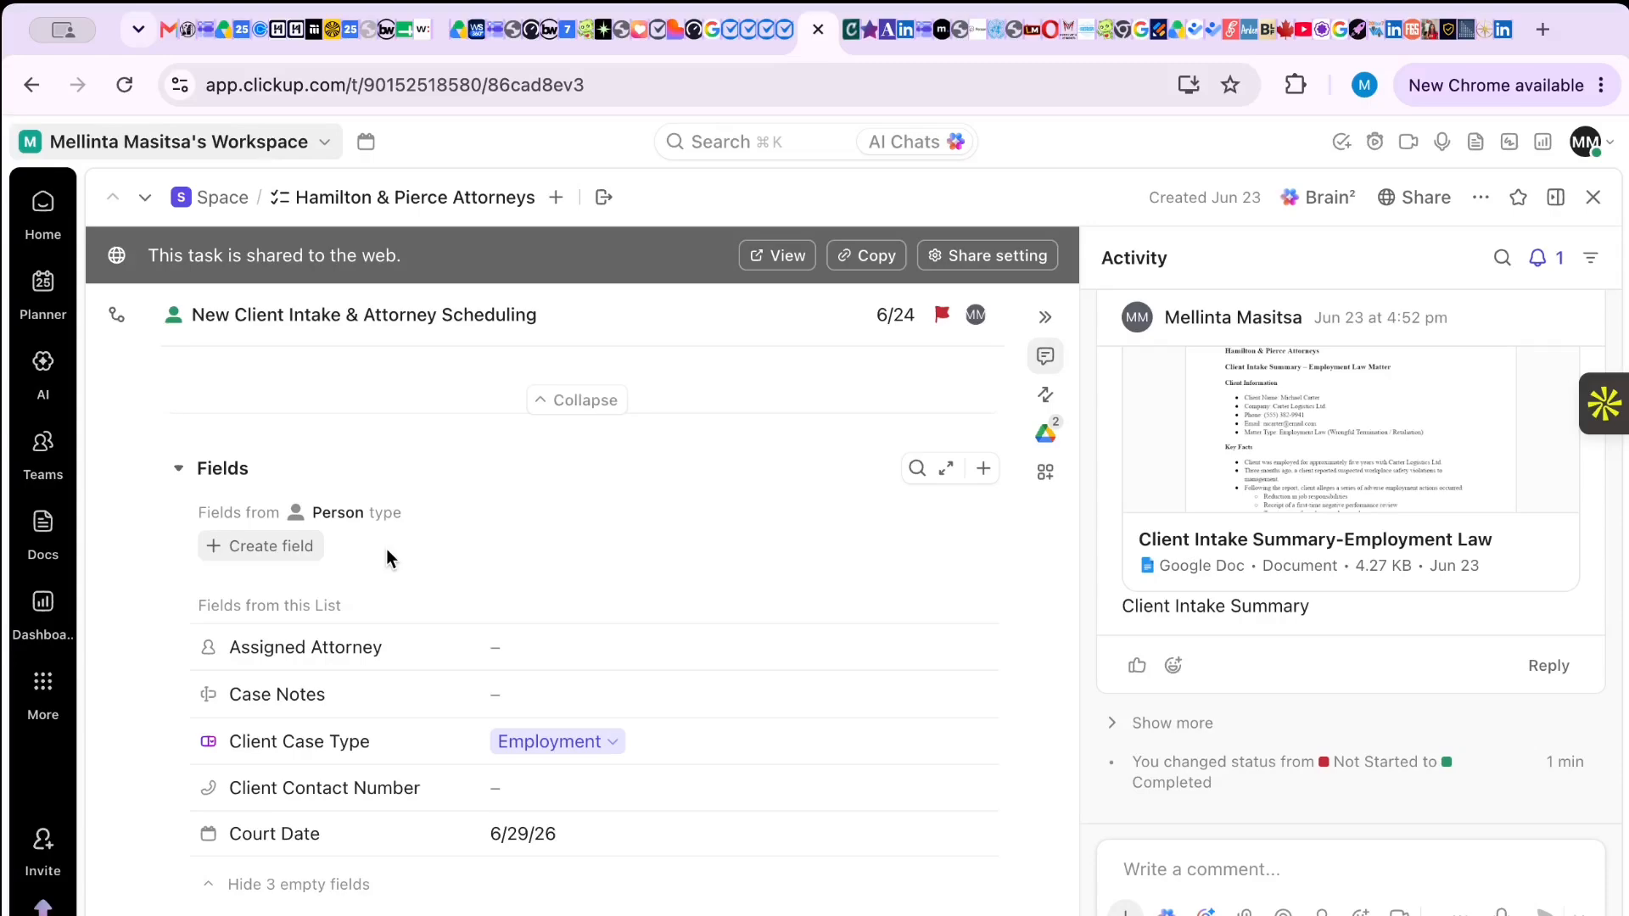
scroll(335, 555, "down", 1)
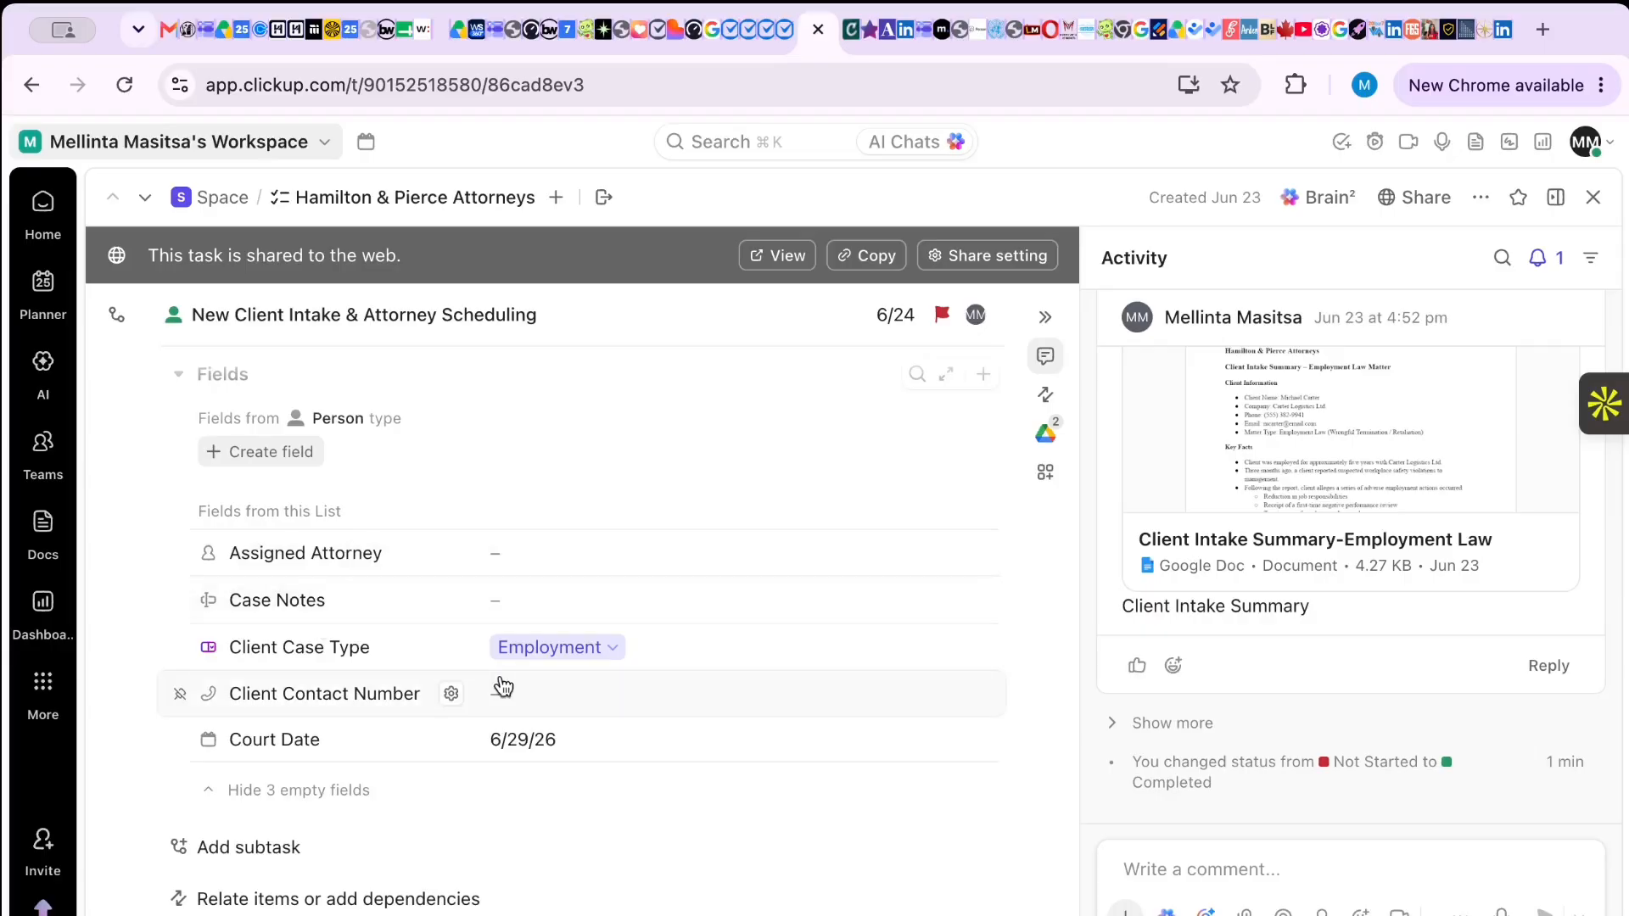
left_click(613, 649)
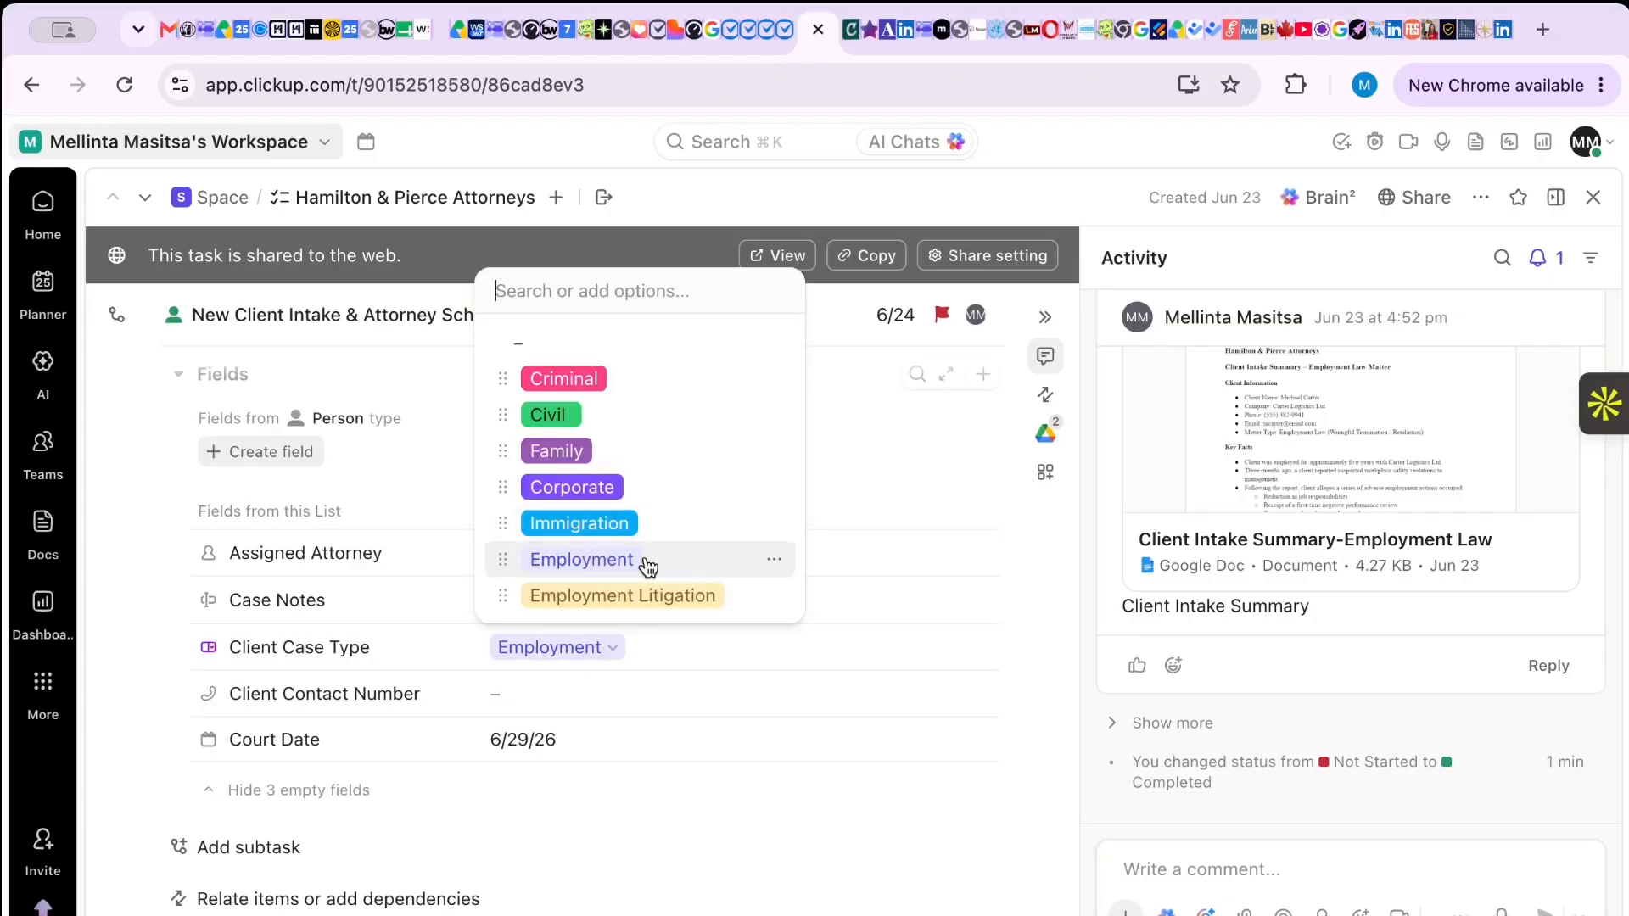
left_click(614, 654)
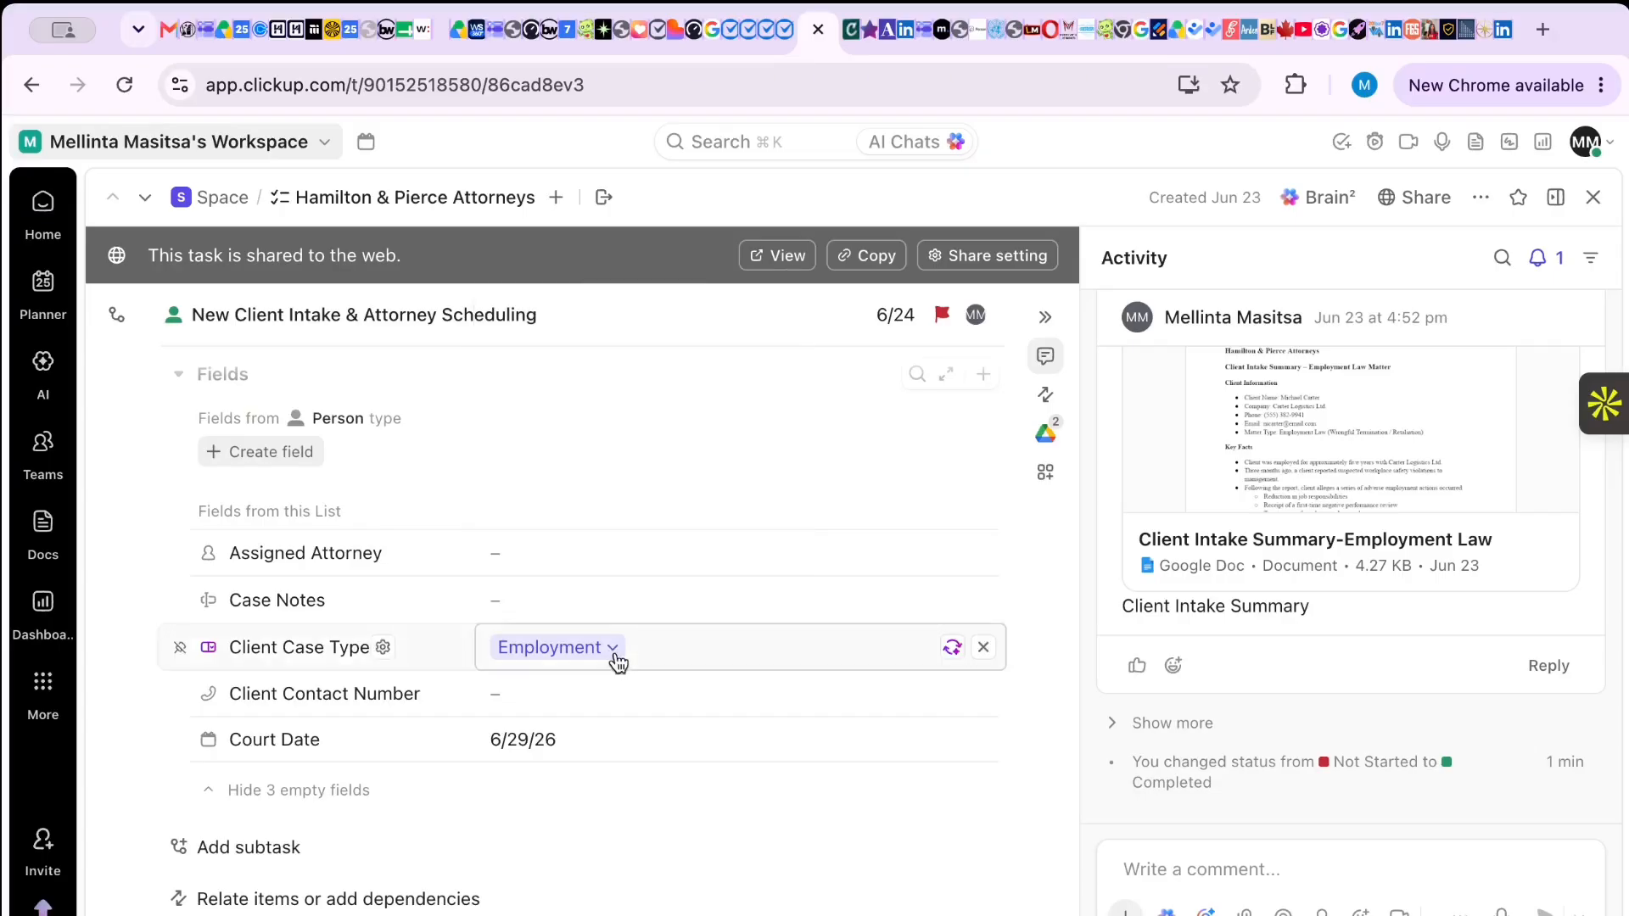
- Create a checklist on the "New Client Intake & Attorney Scheduling" task and start a new item without entering text
scroll(537, 568, "down", 3)
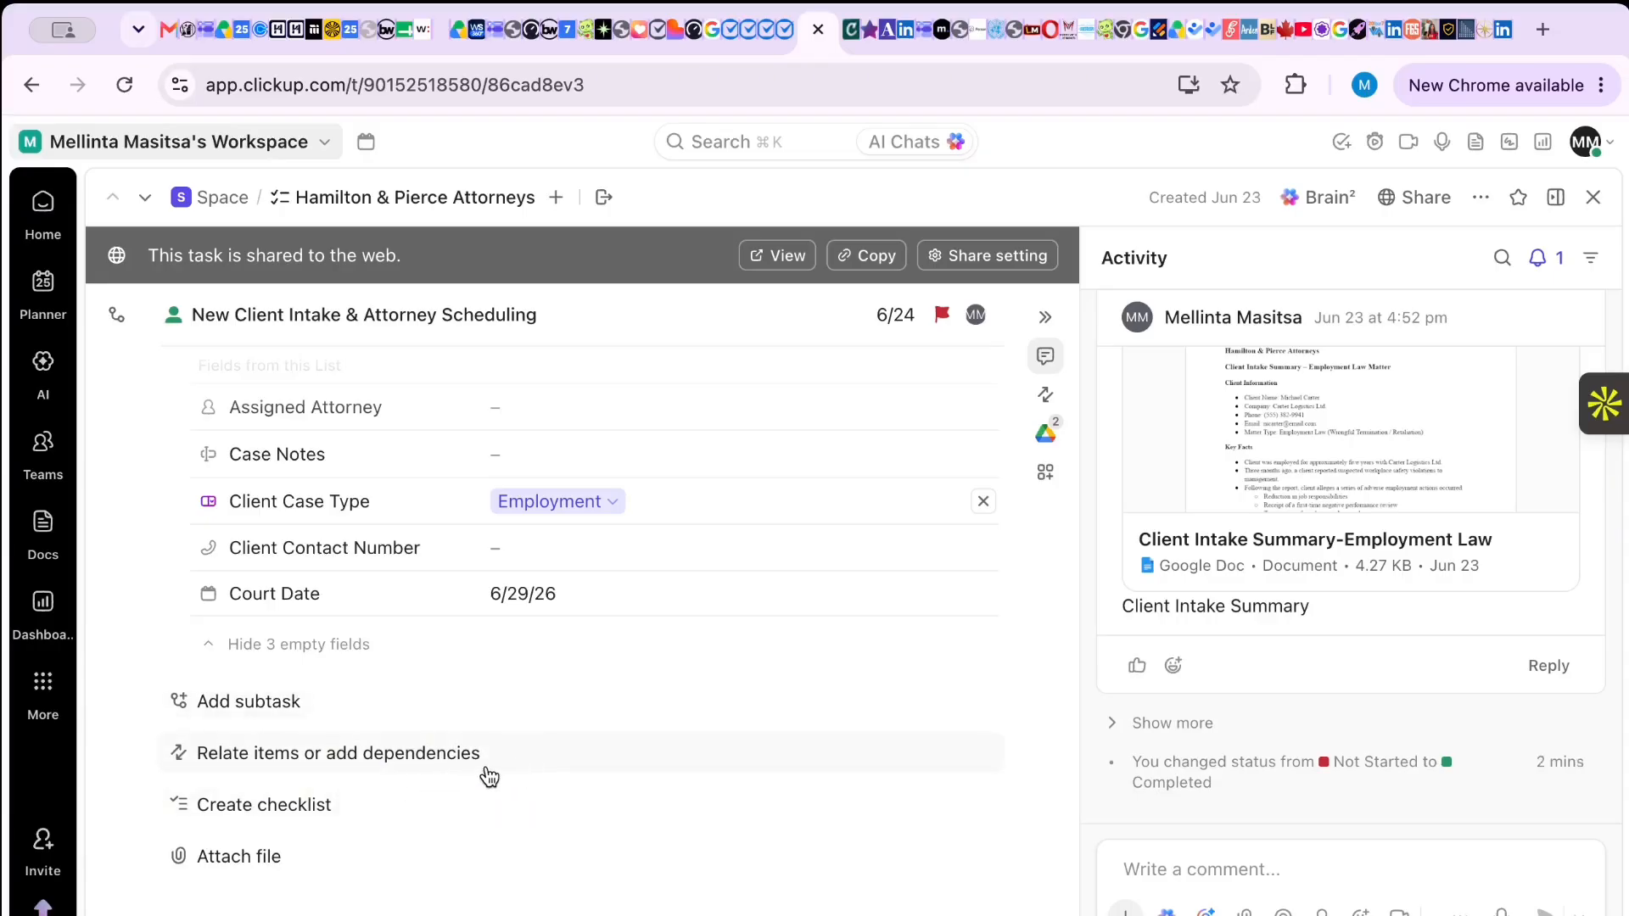
left_click(357, 812)
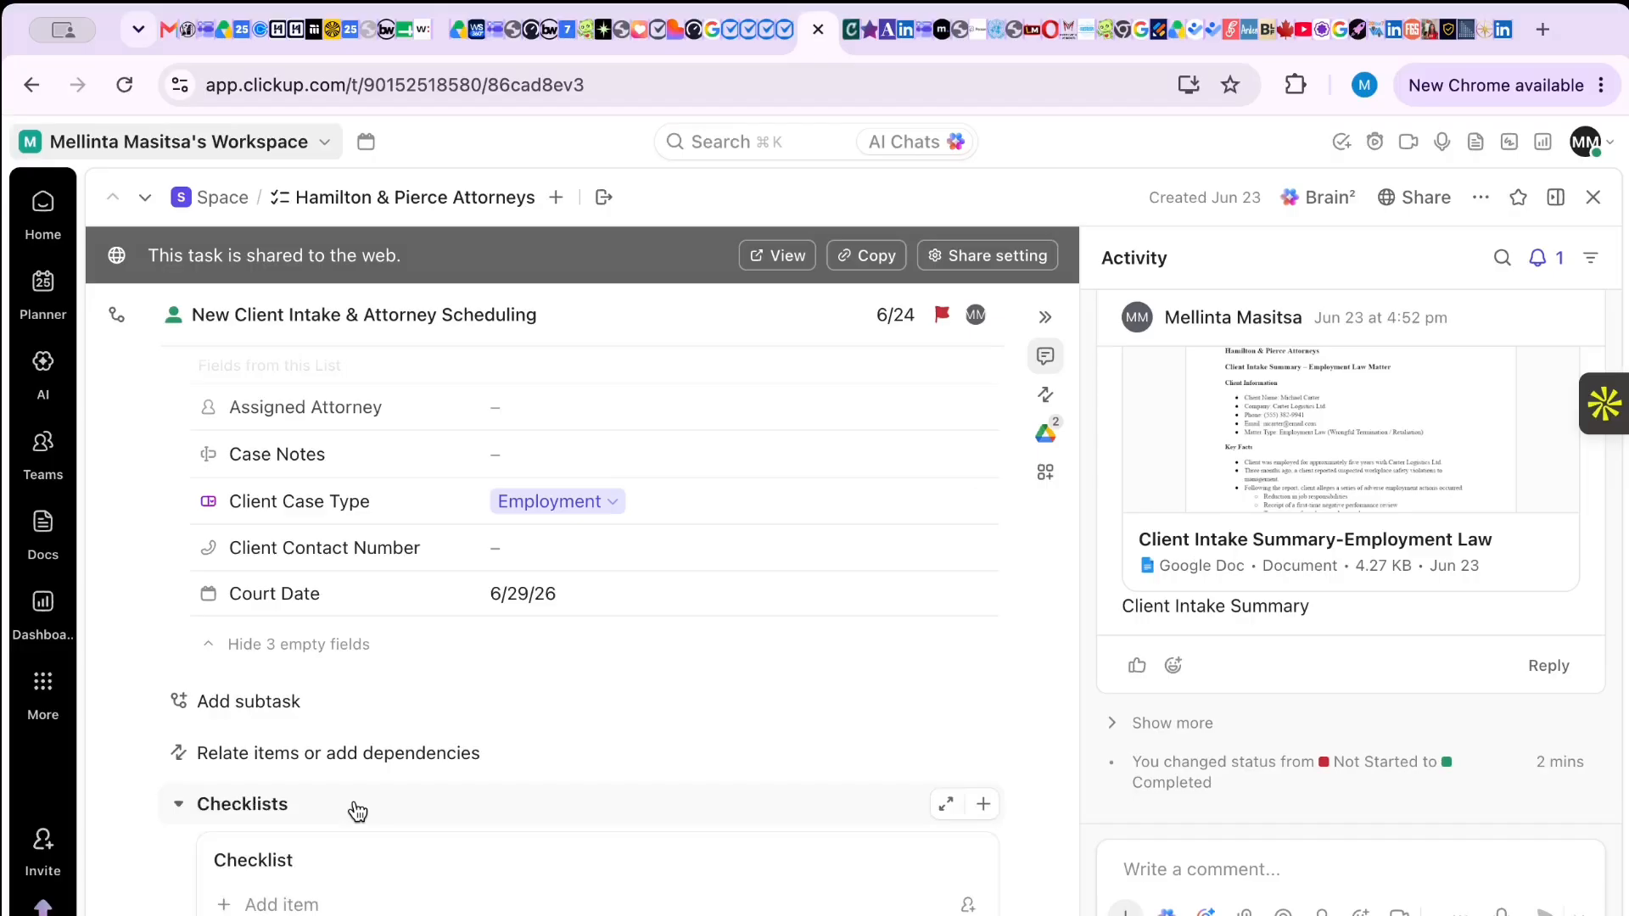
left_click(276, 904)
scroll(341, 878, "down", 3)
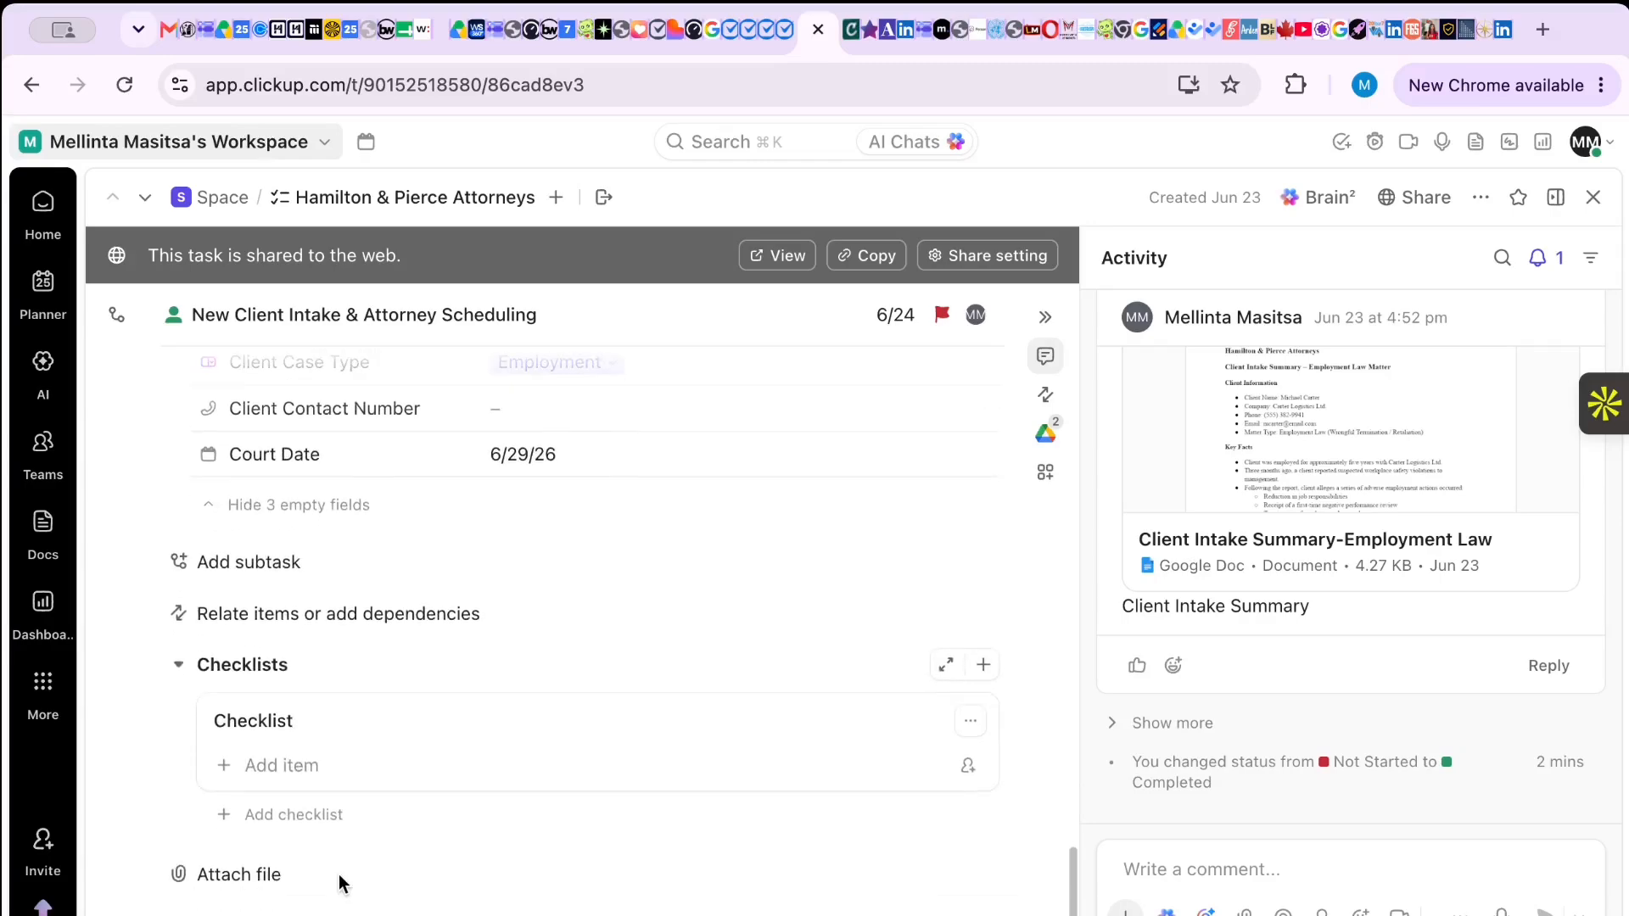
left_click(320, 762)
scroll(395, 865, "down", 1)
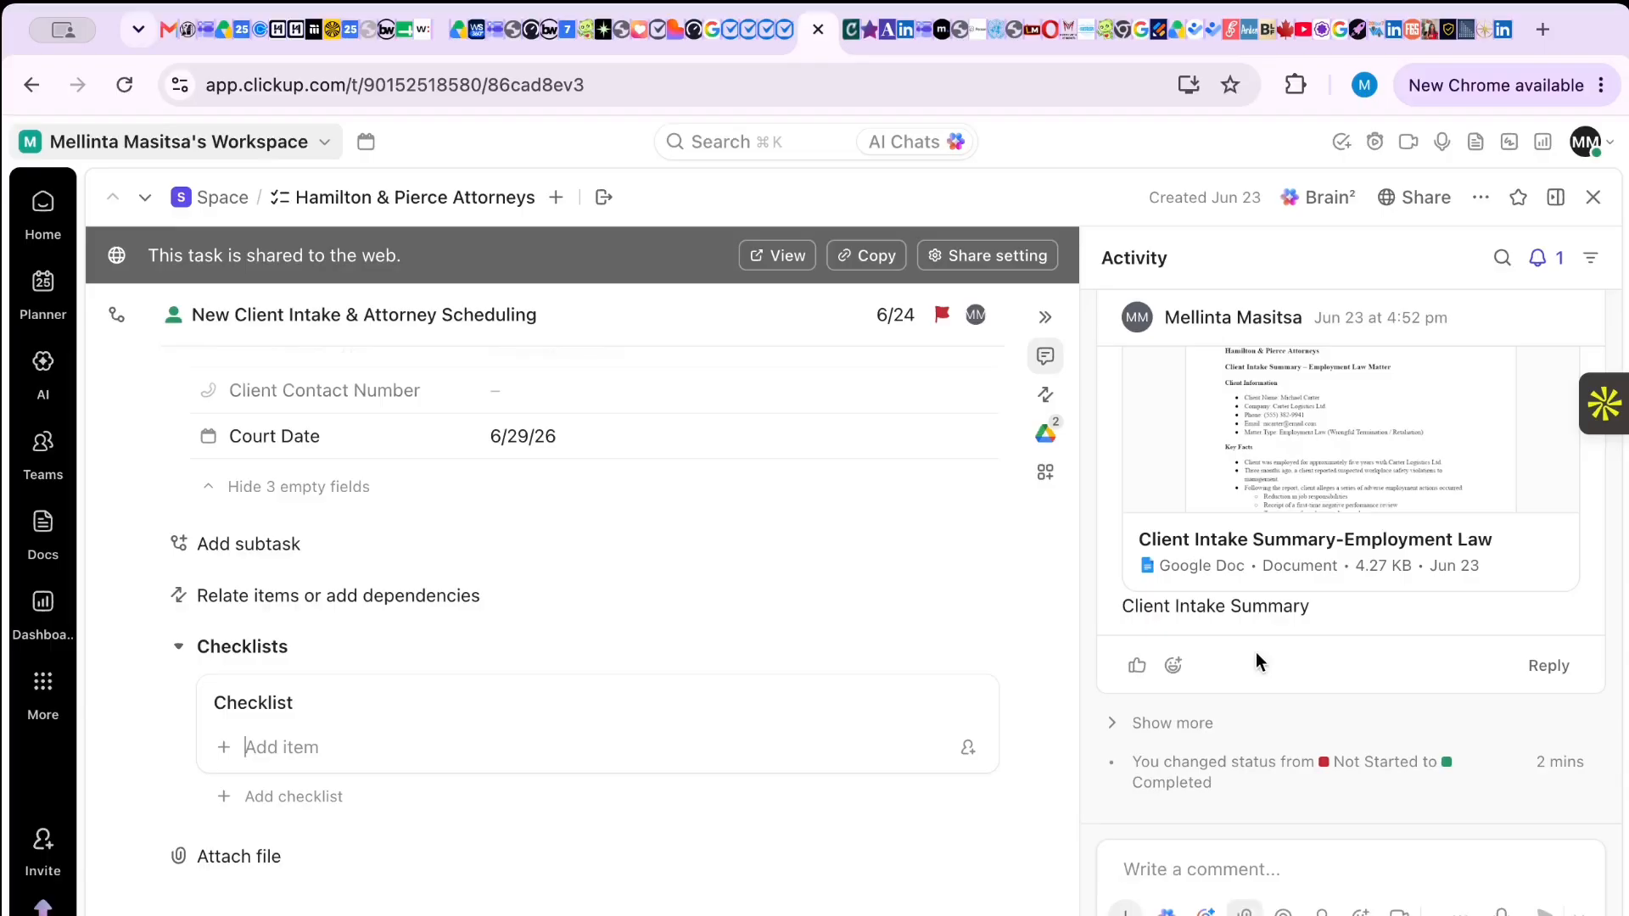
- Examine the task's activity comments and their attached Google Docs for the matter management record, client scheduling email and client intake summary
scroll(1256, 651, "up", 5)
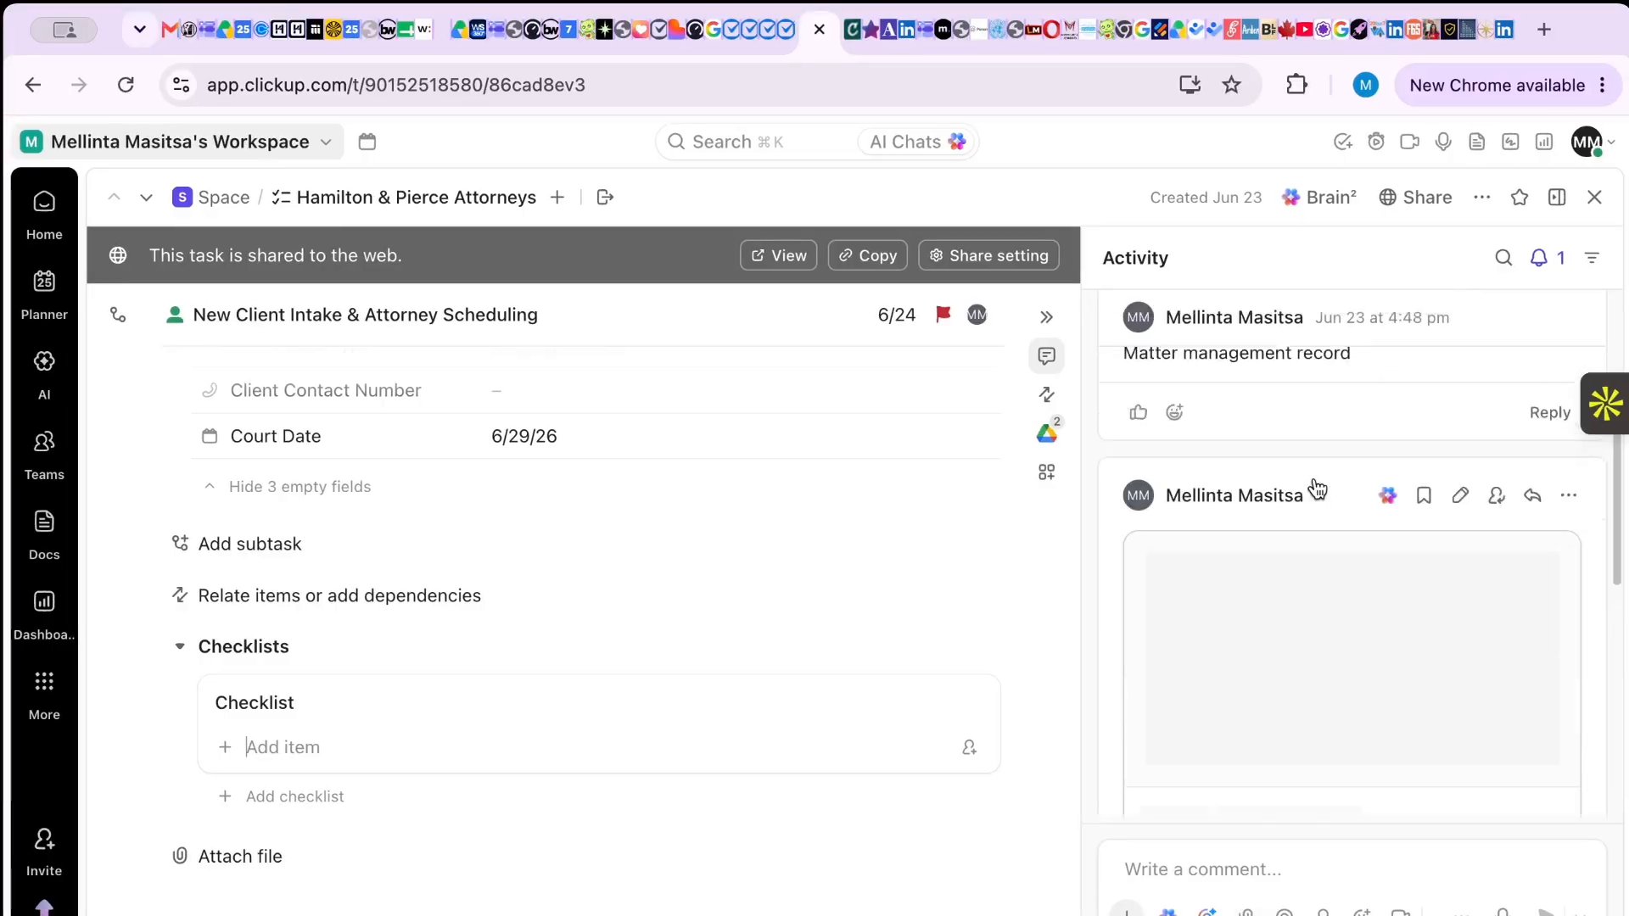
scroll(1240, 572, "up", 5)
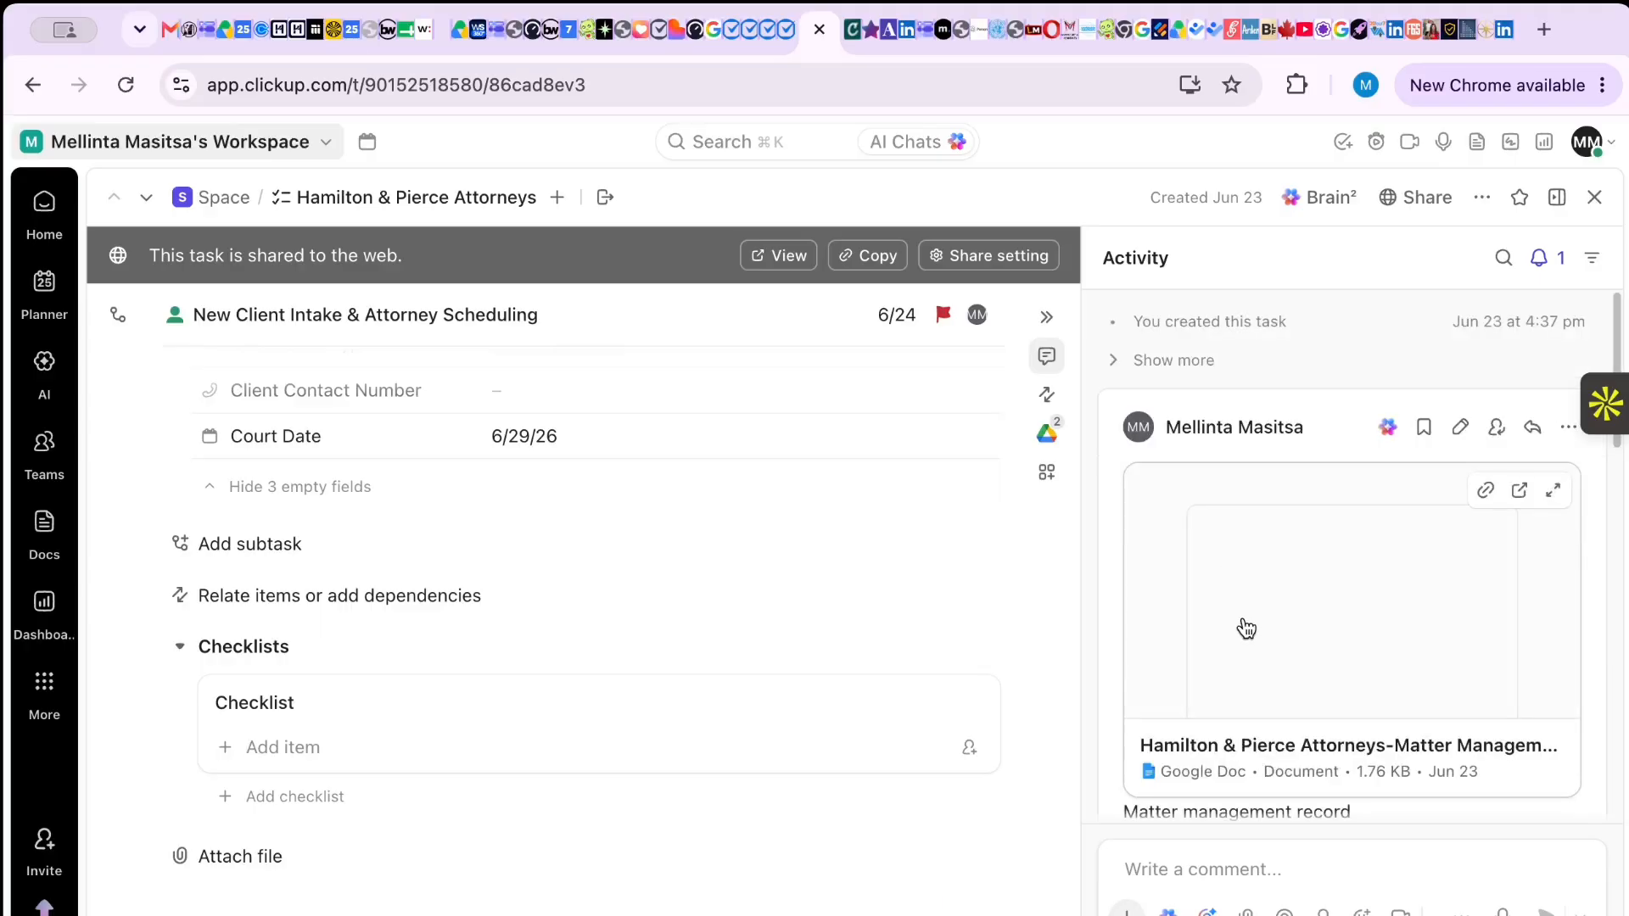
scroll(1246, 629, "down", 1)
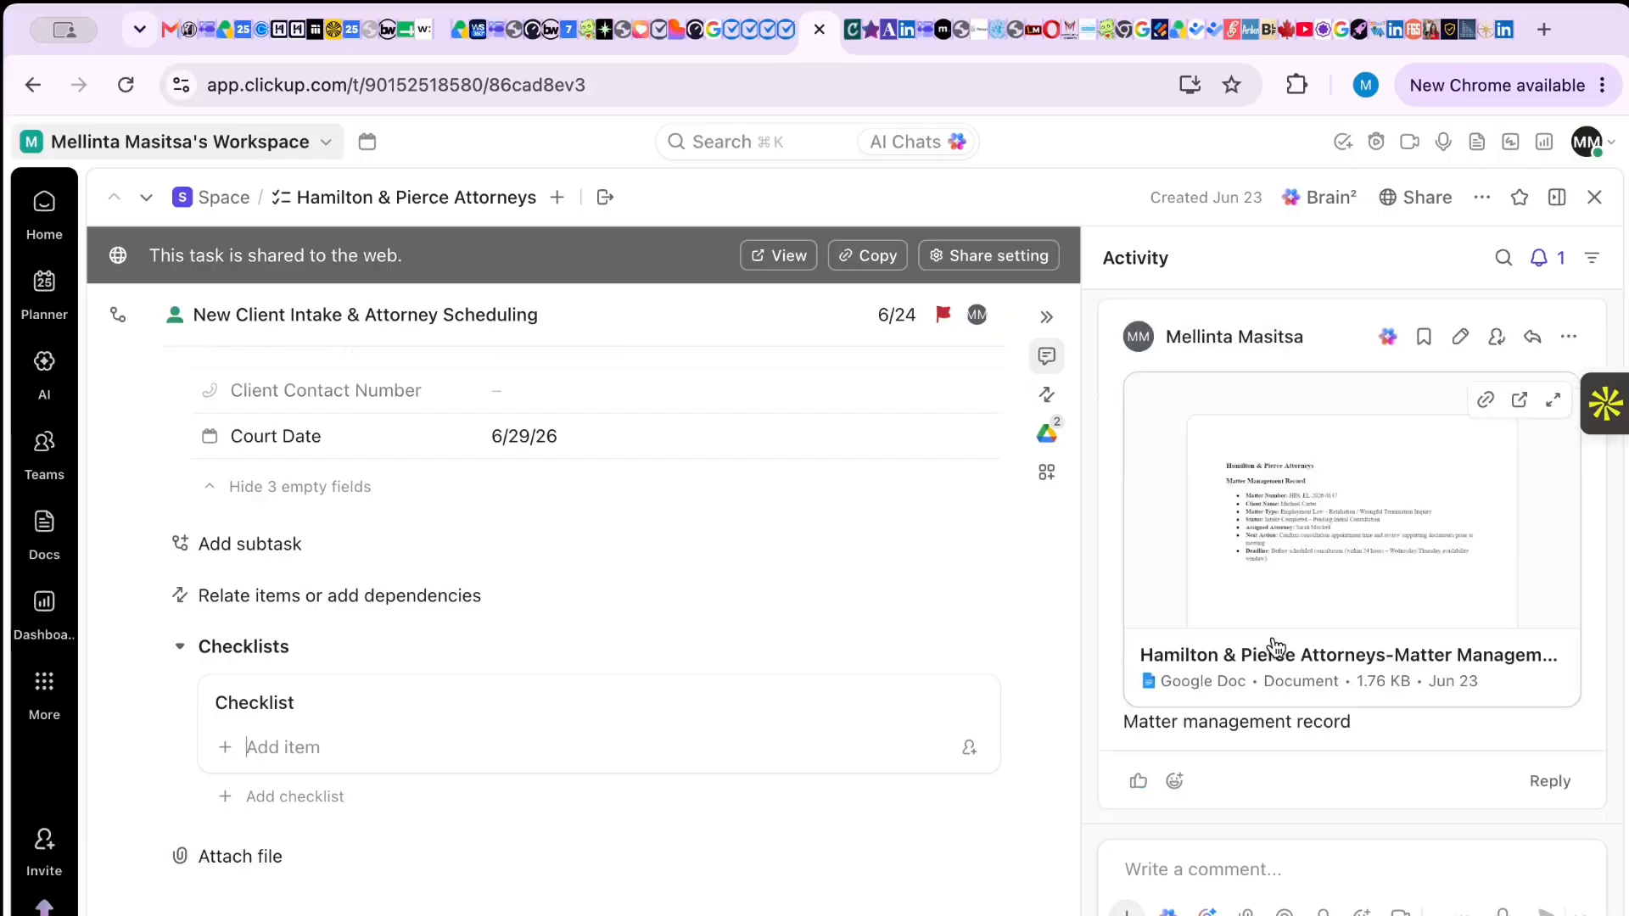
scroll(1277, 647, "up", 1)
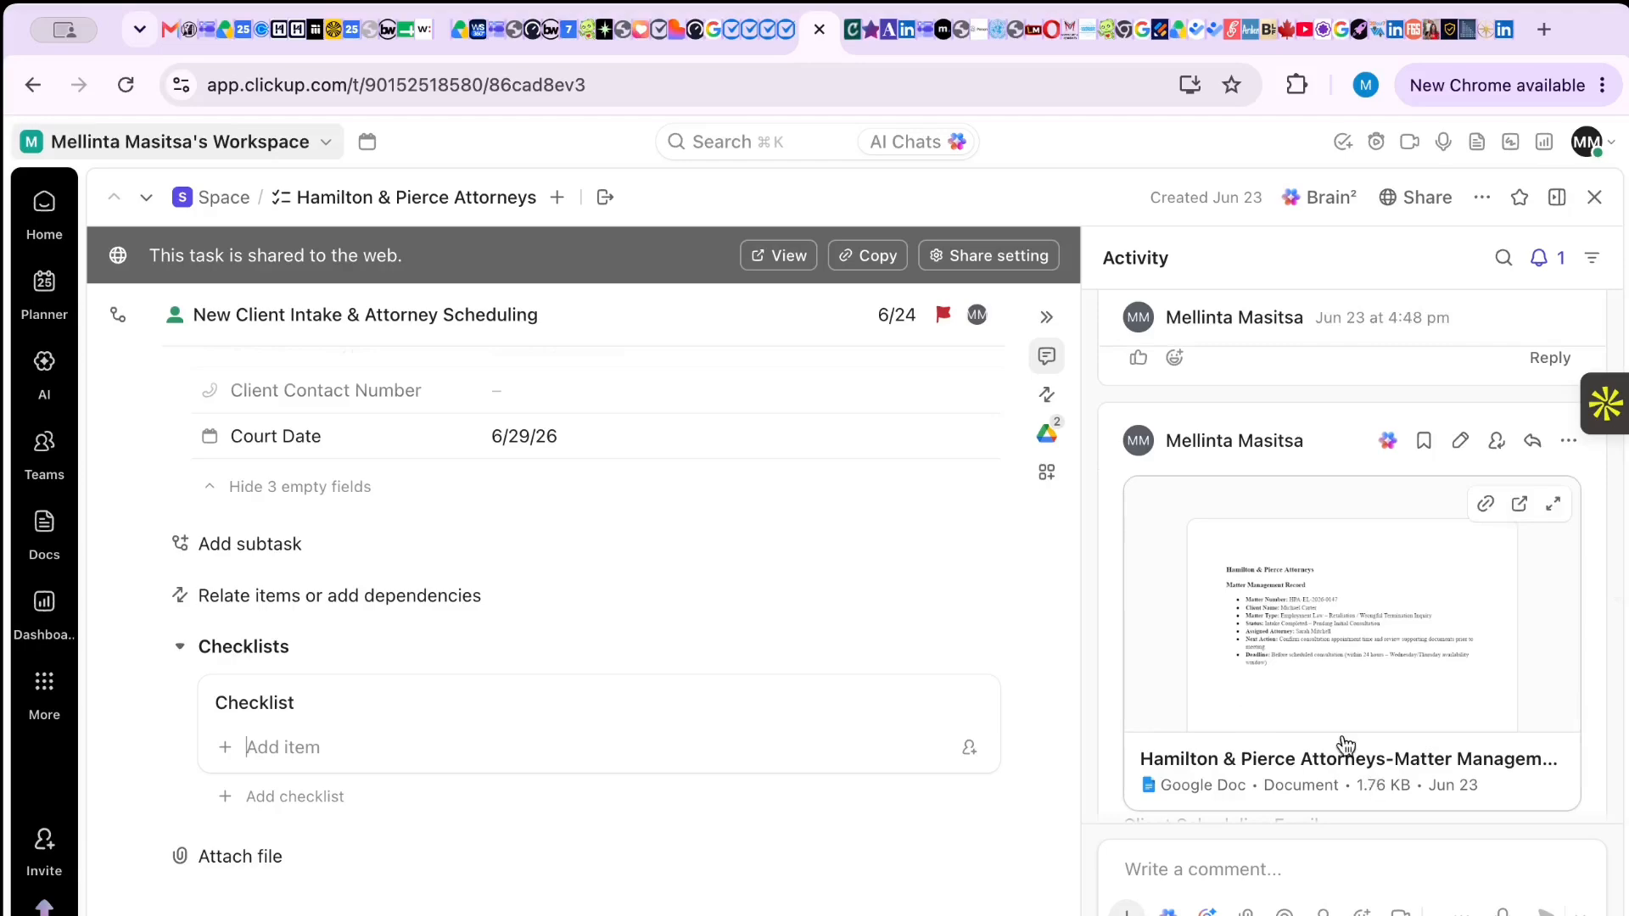
scroll(1343, 745, "down", 5)
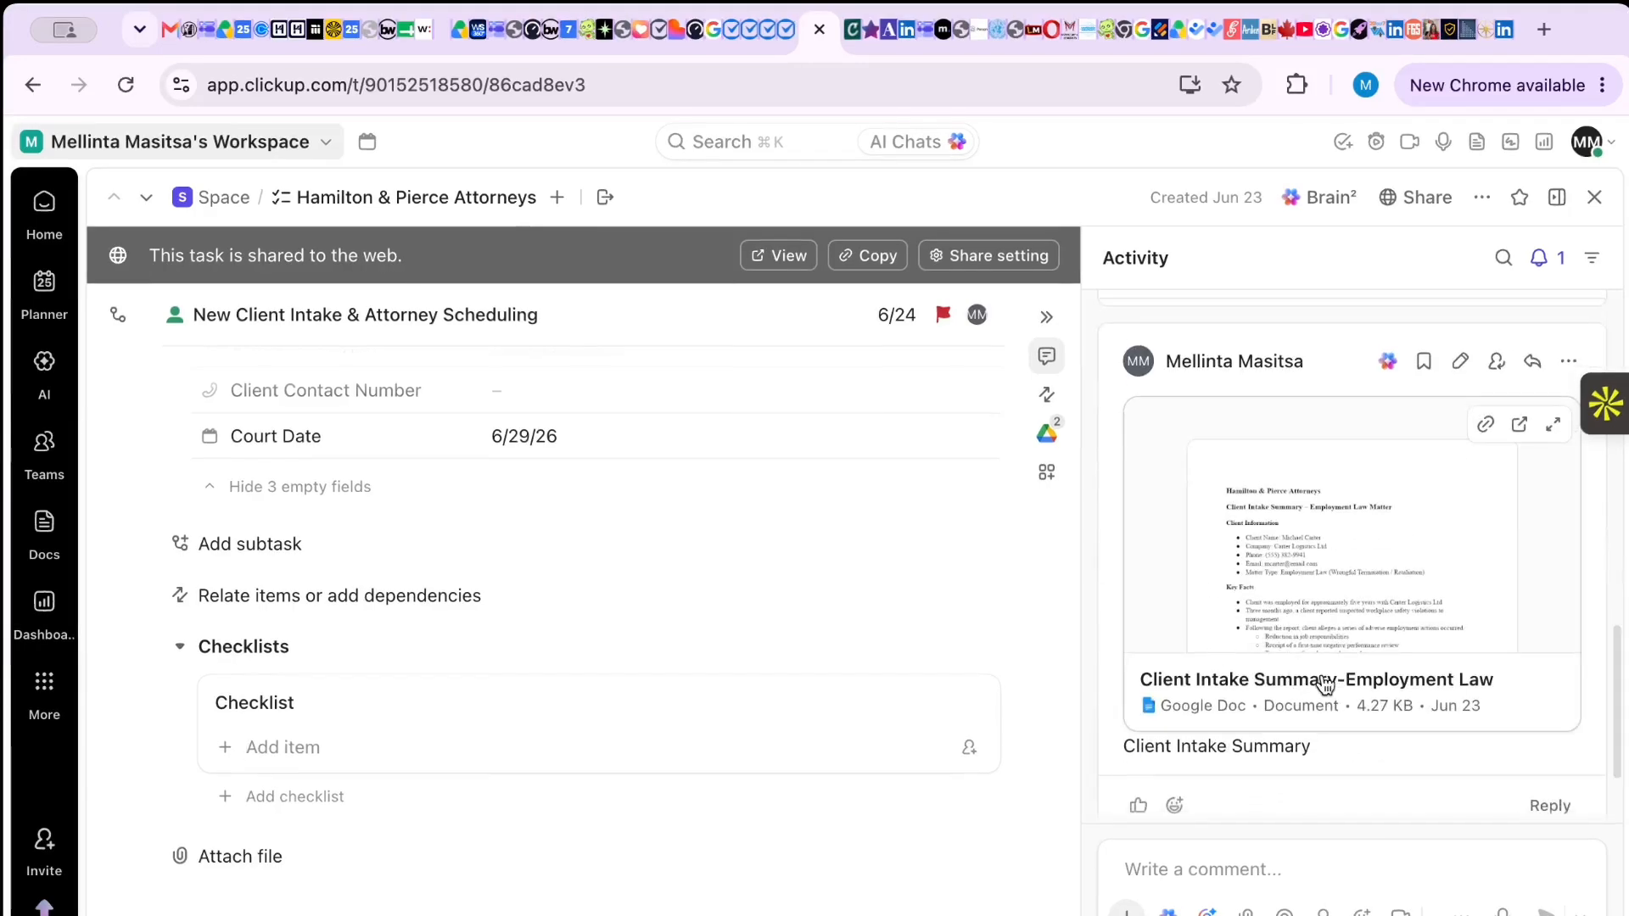
scroll(1326, 685, "down", 2)
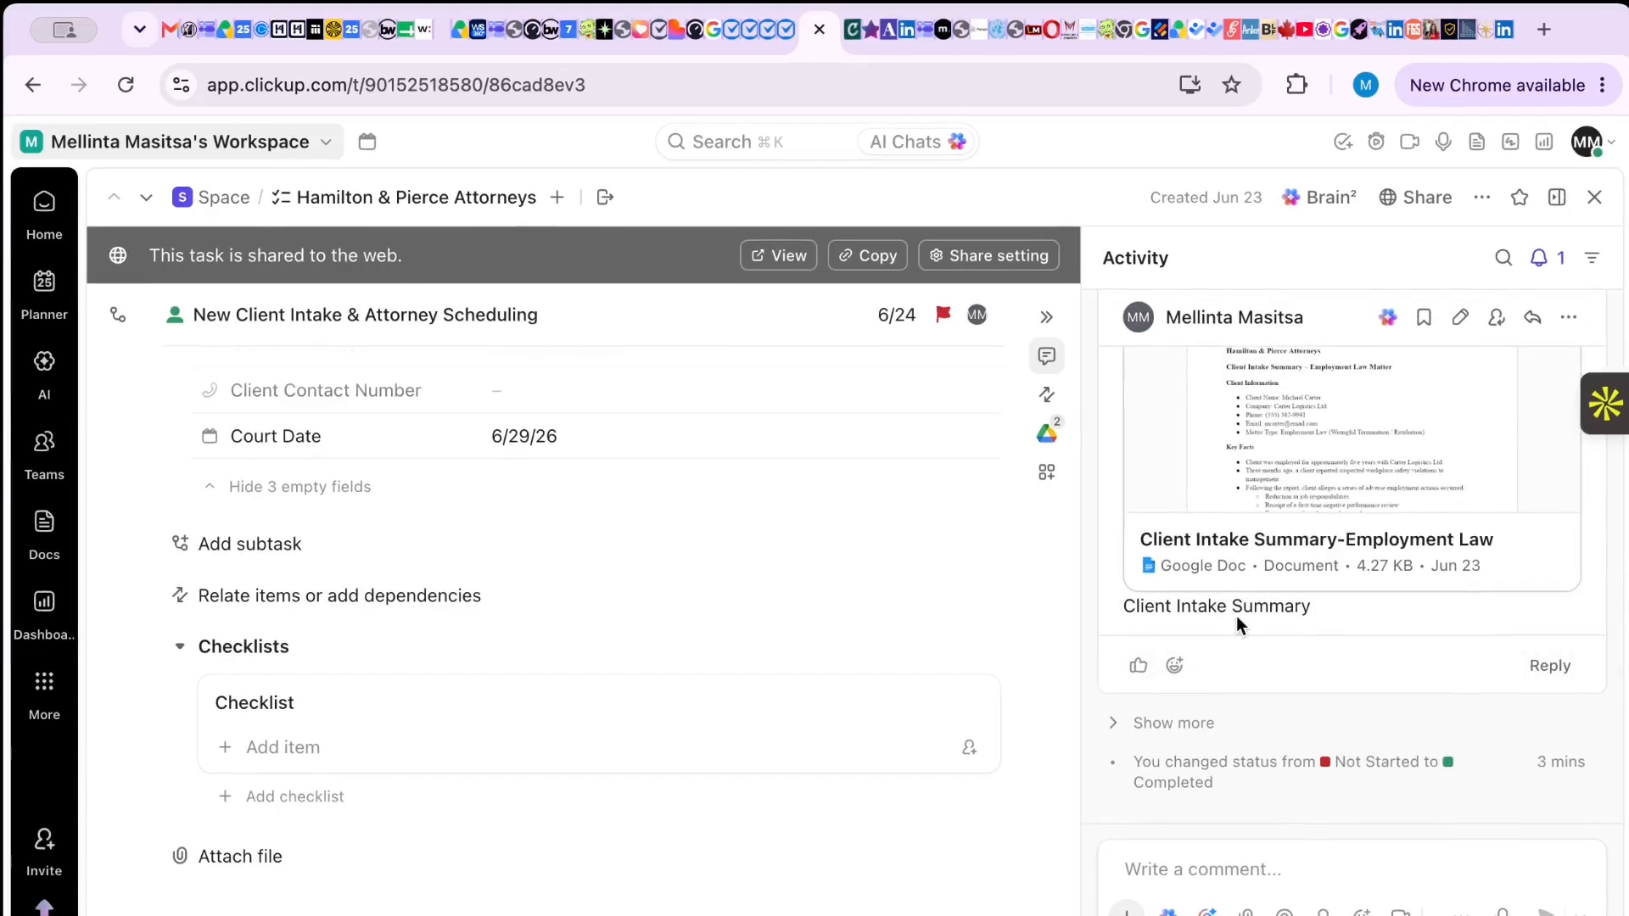
scroll(1283, 496, "up", 5)
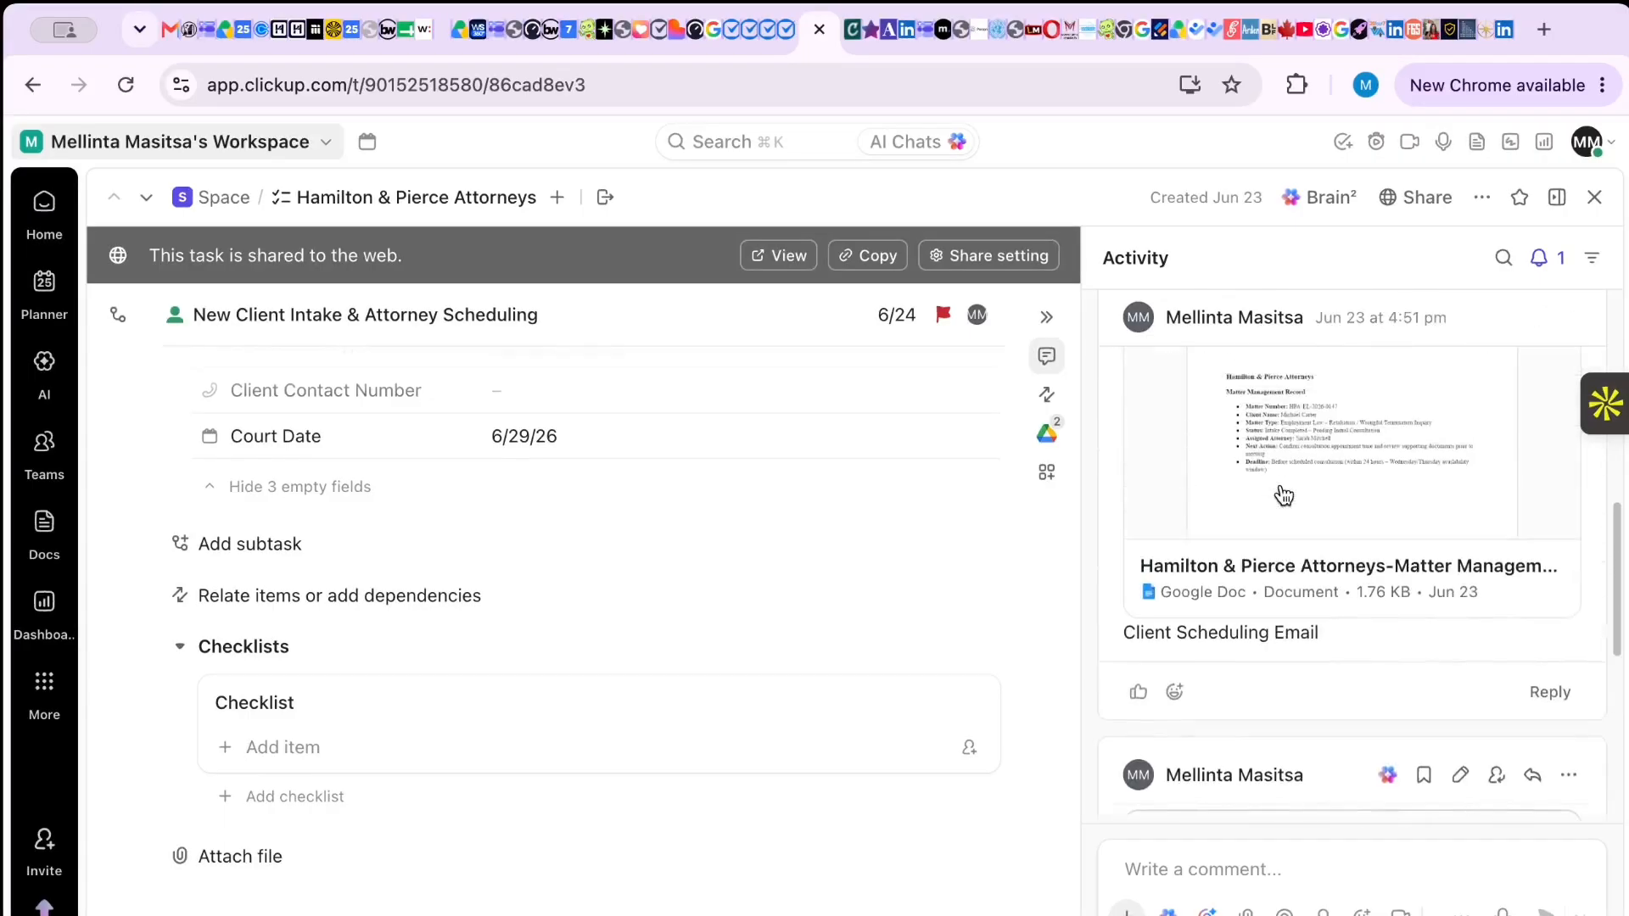
scroll(1283, 497, "up", 5)
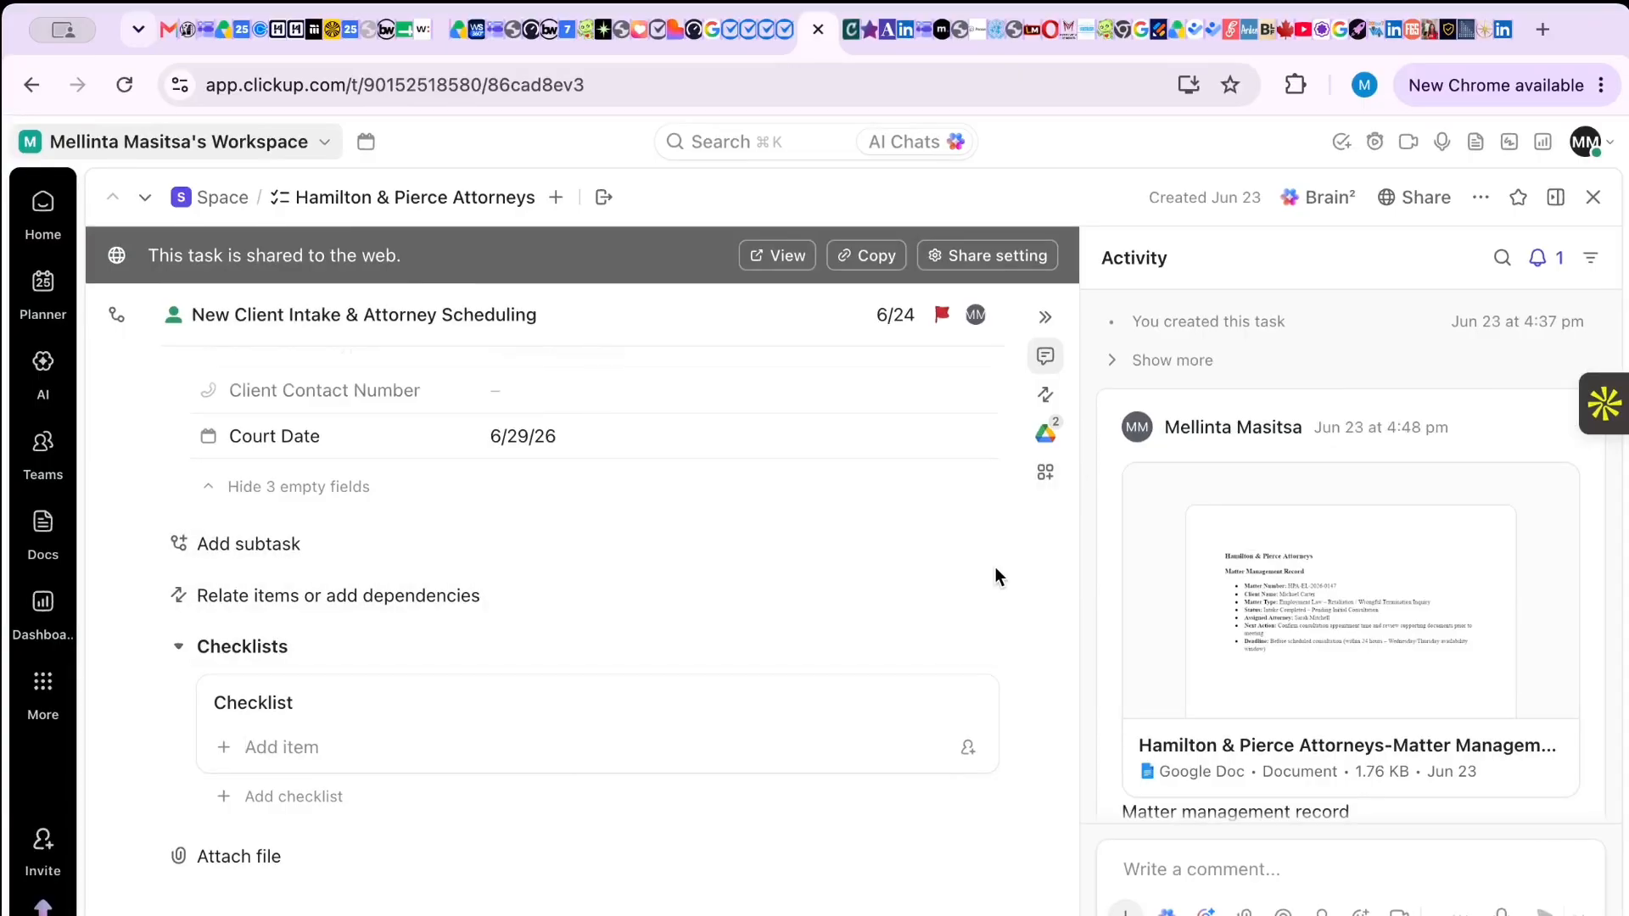
- View the additional actions available for the "Matter management record" comment and dismiss them
mouse_move(1273, 480)
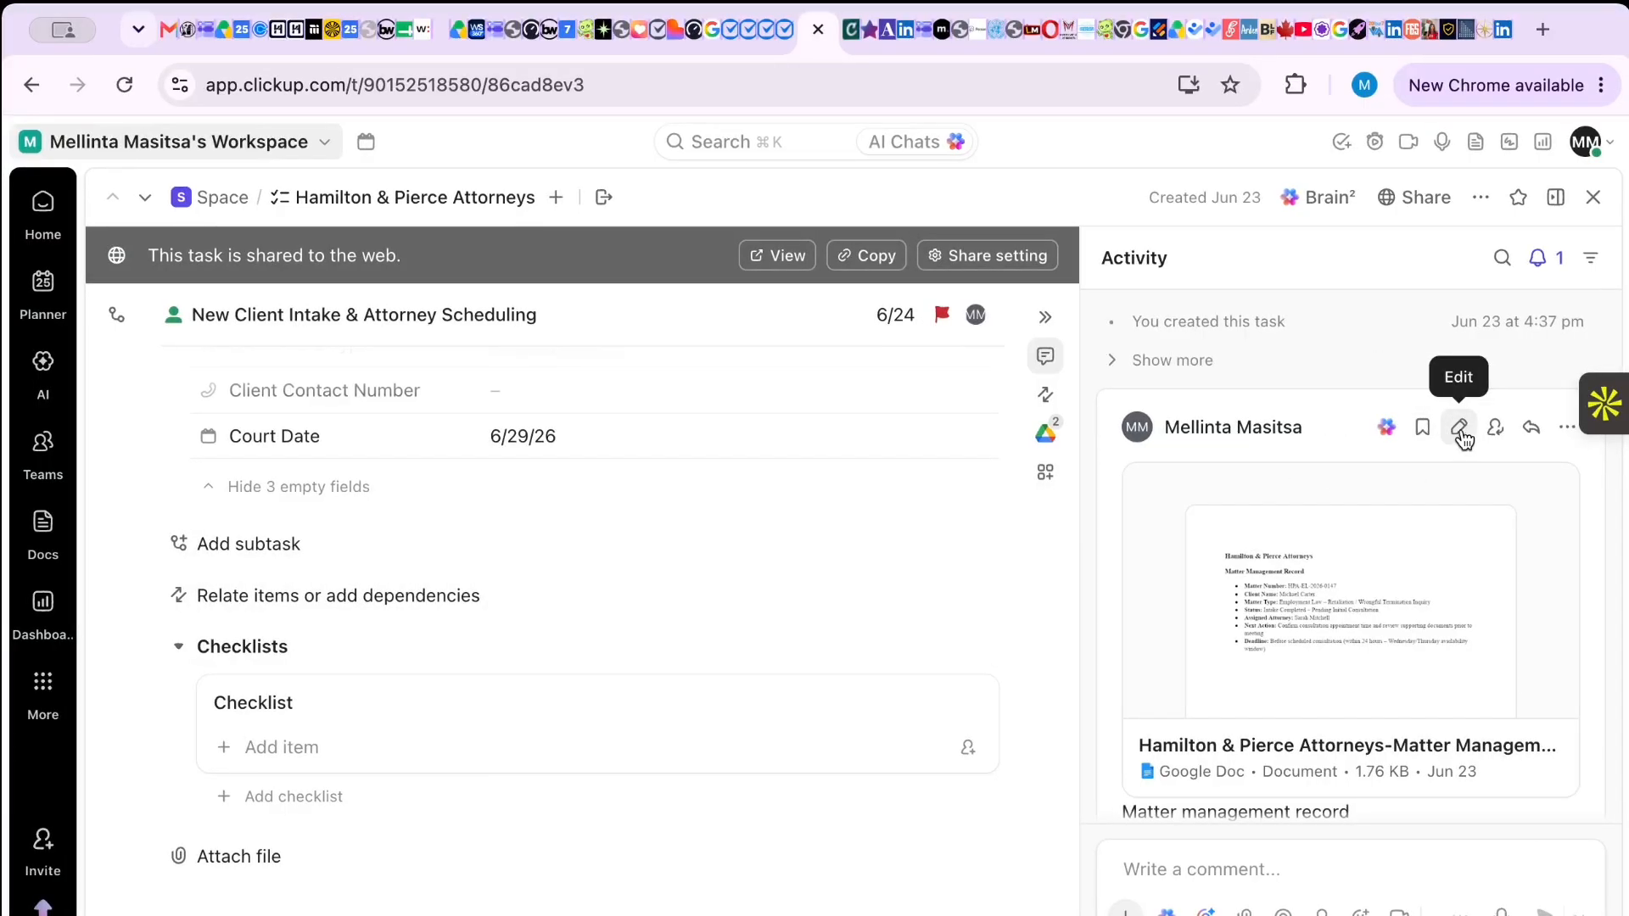
left_click(1566, 430)
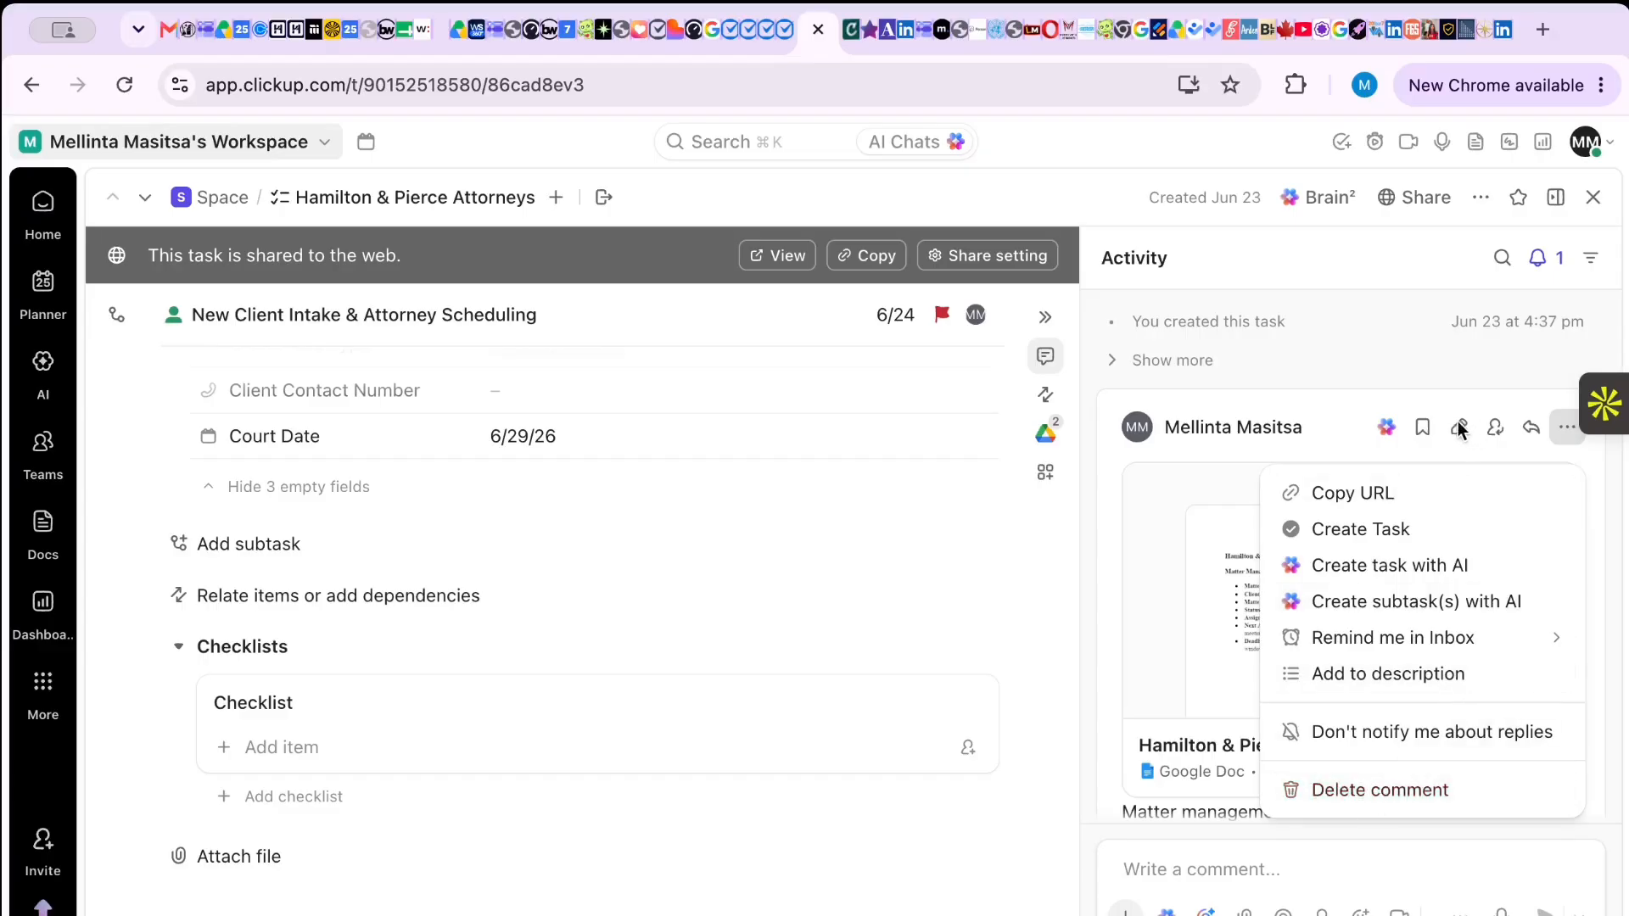
left_click(1565, 431)
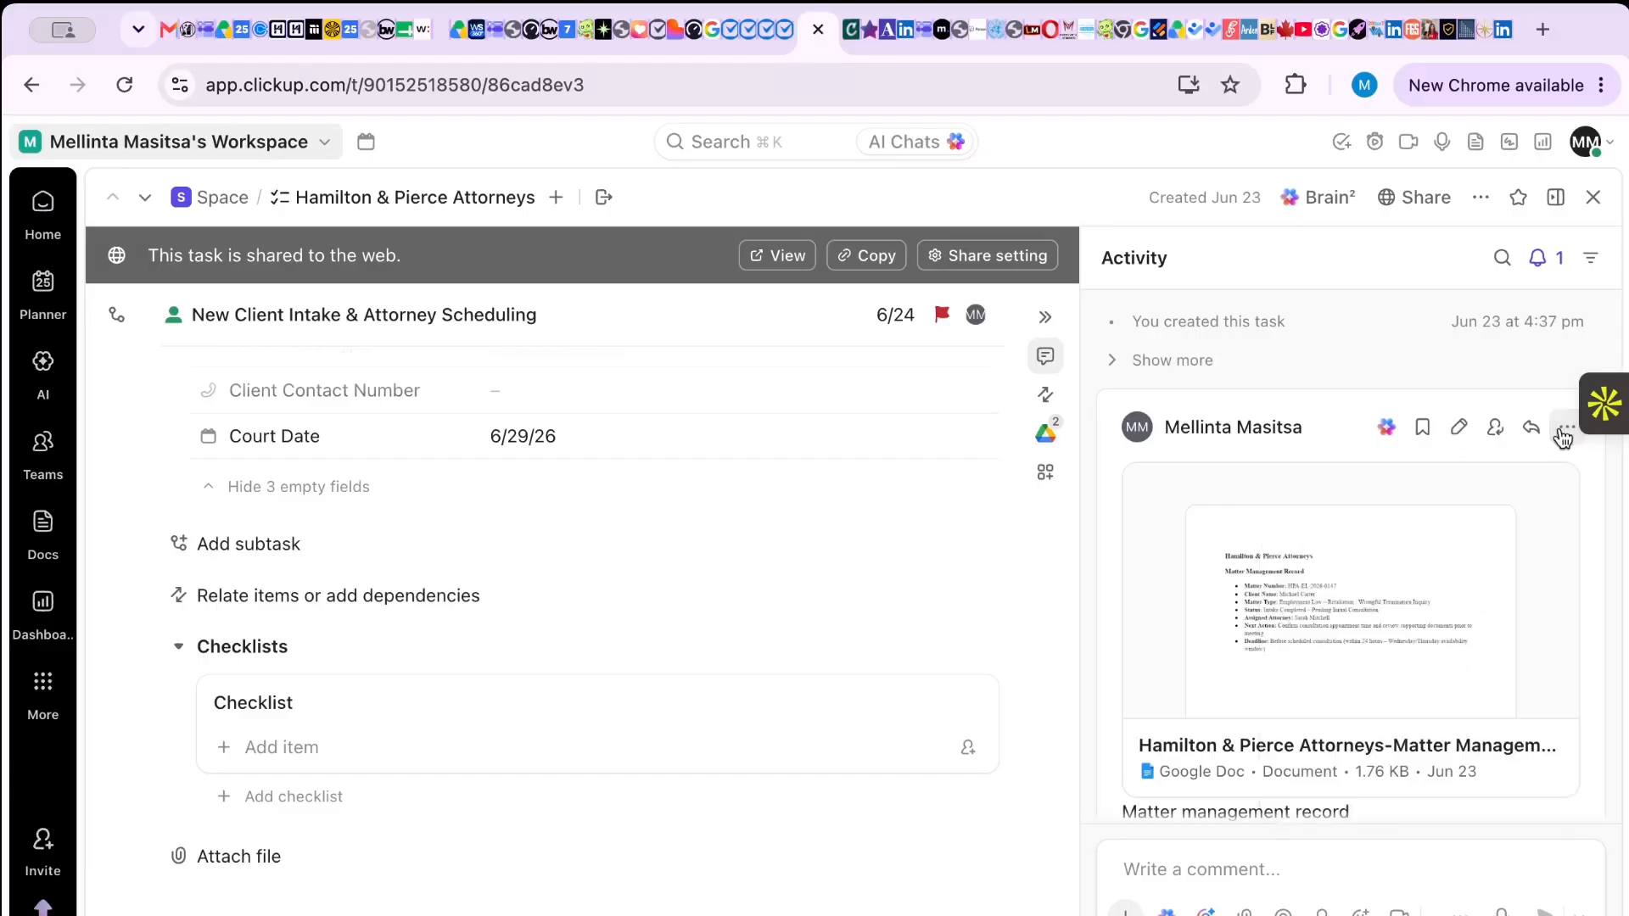
- Post the comment "jbkjacshbaihcknzkn" on the task
scroll(1320, 741, "down", 2)
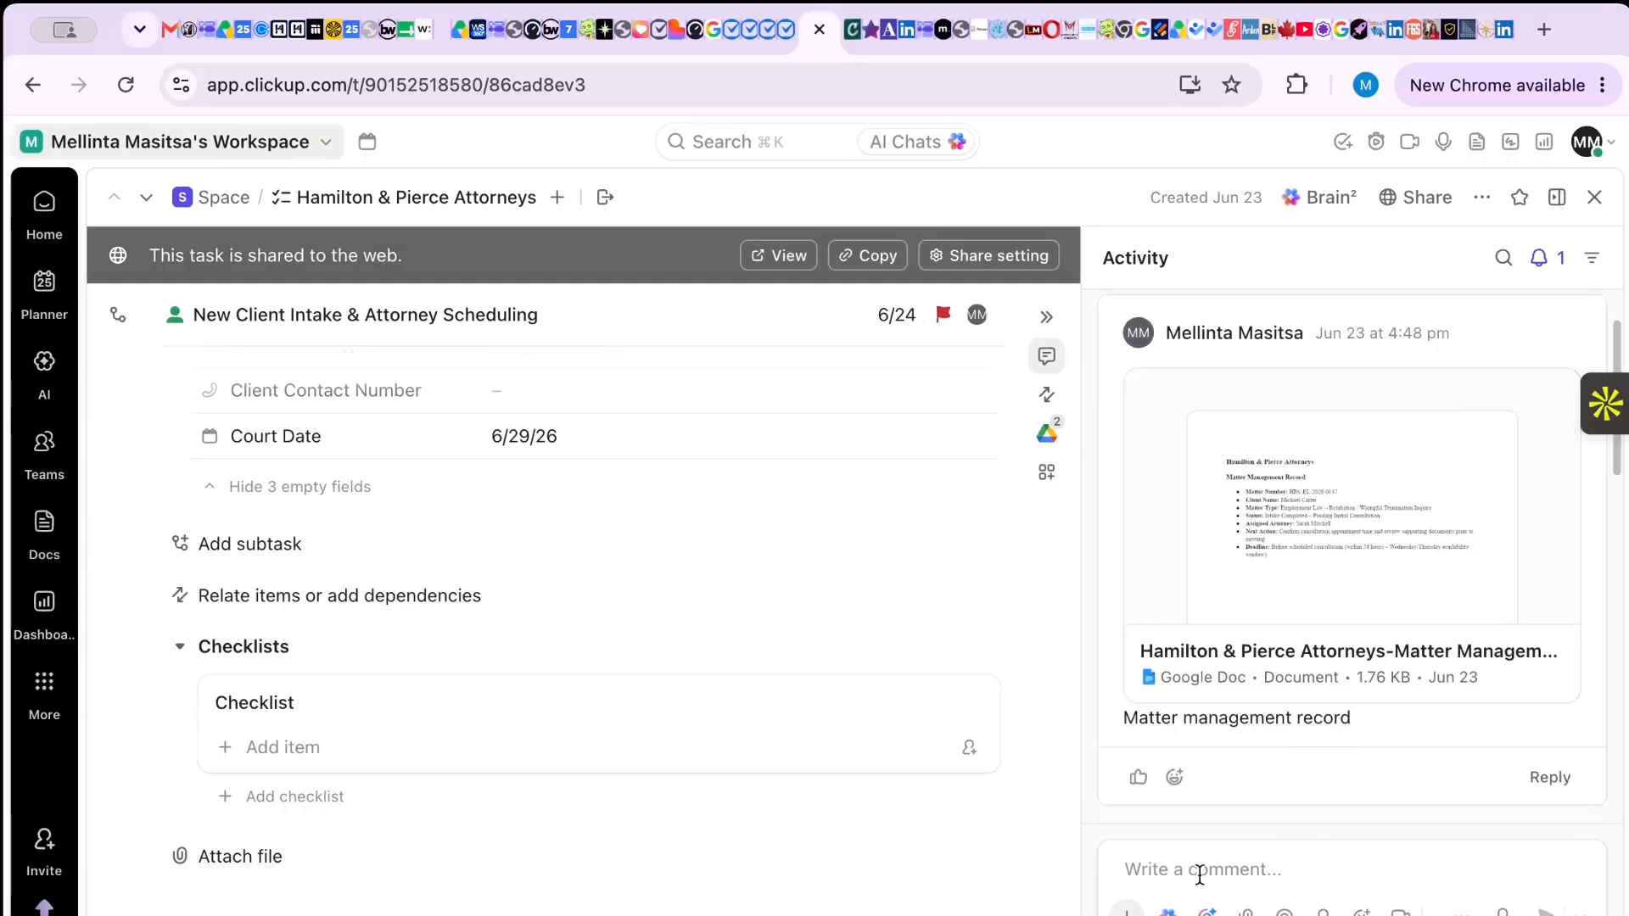
left_click(1167, 865)
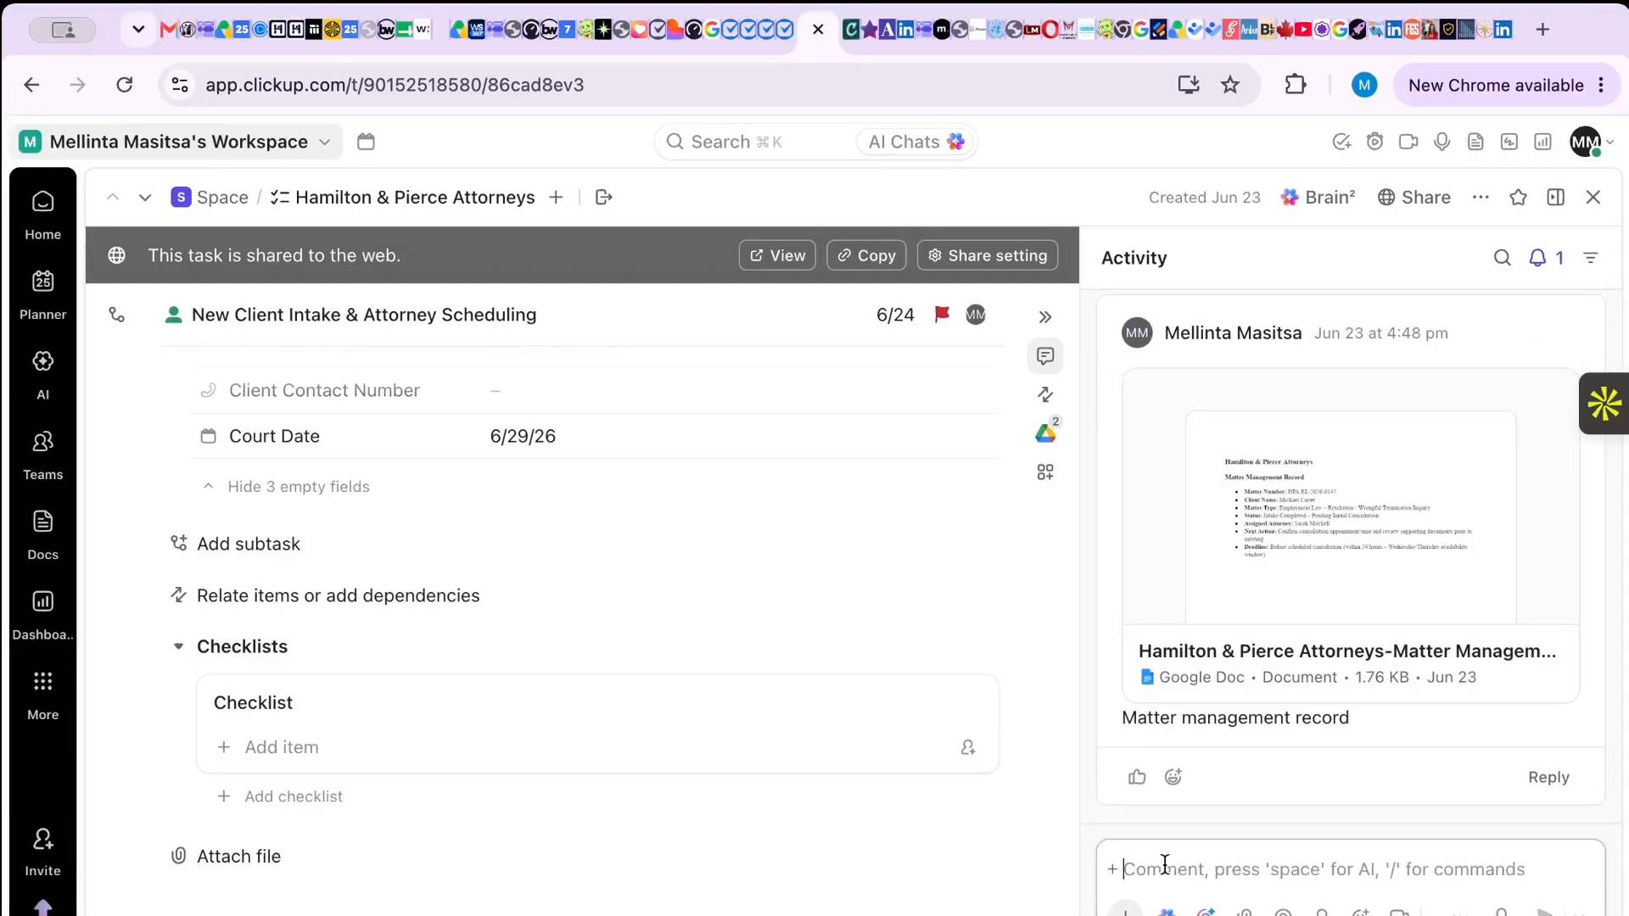
type("jbkjacshbaihcknzkn")
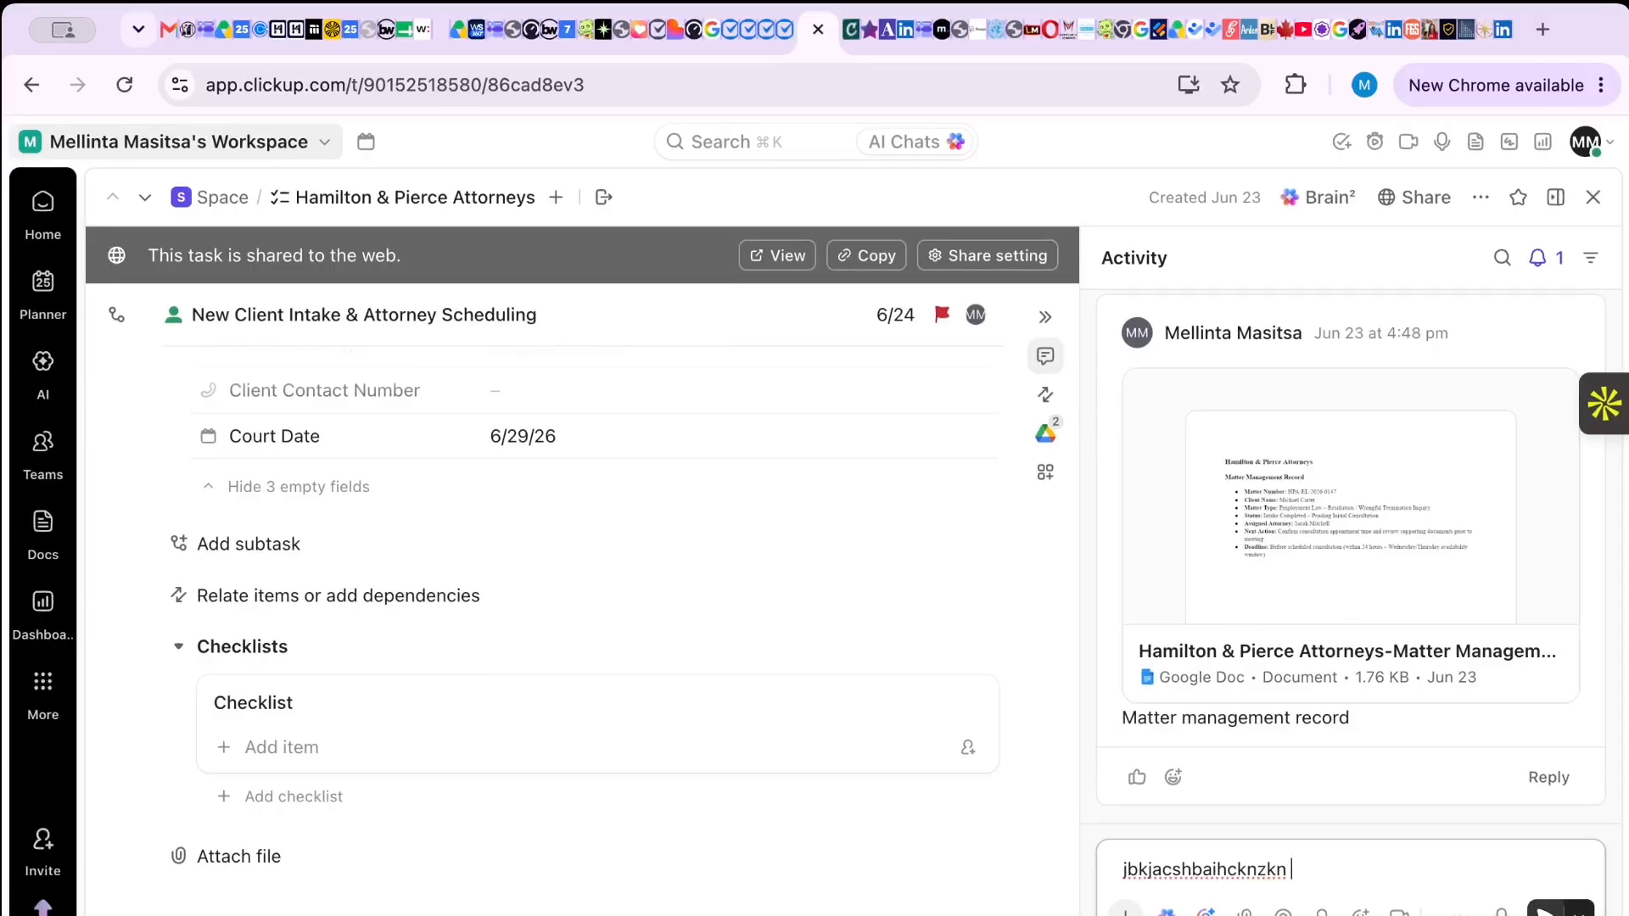
key("Return")
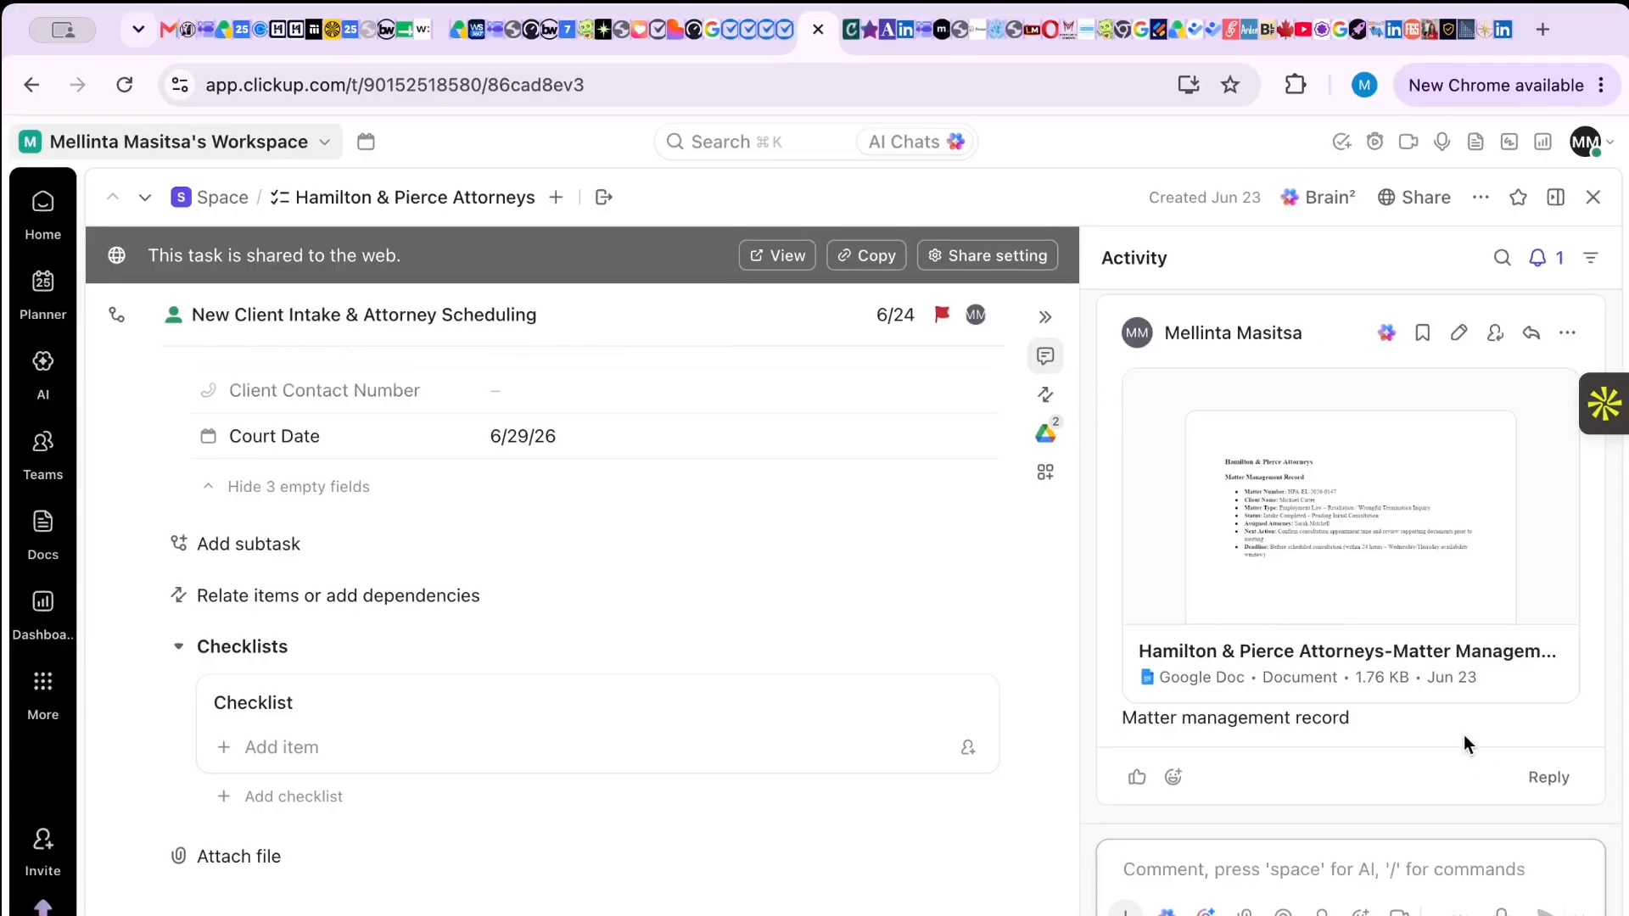
- Delete the "jbkjacshbaihcknzkn" comment from the task's activity
scroll(1463, 735, "down", 6)
scroll(1464, 745, "down", 5)
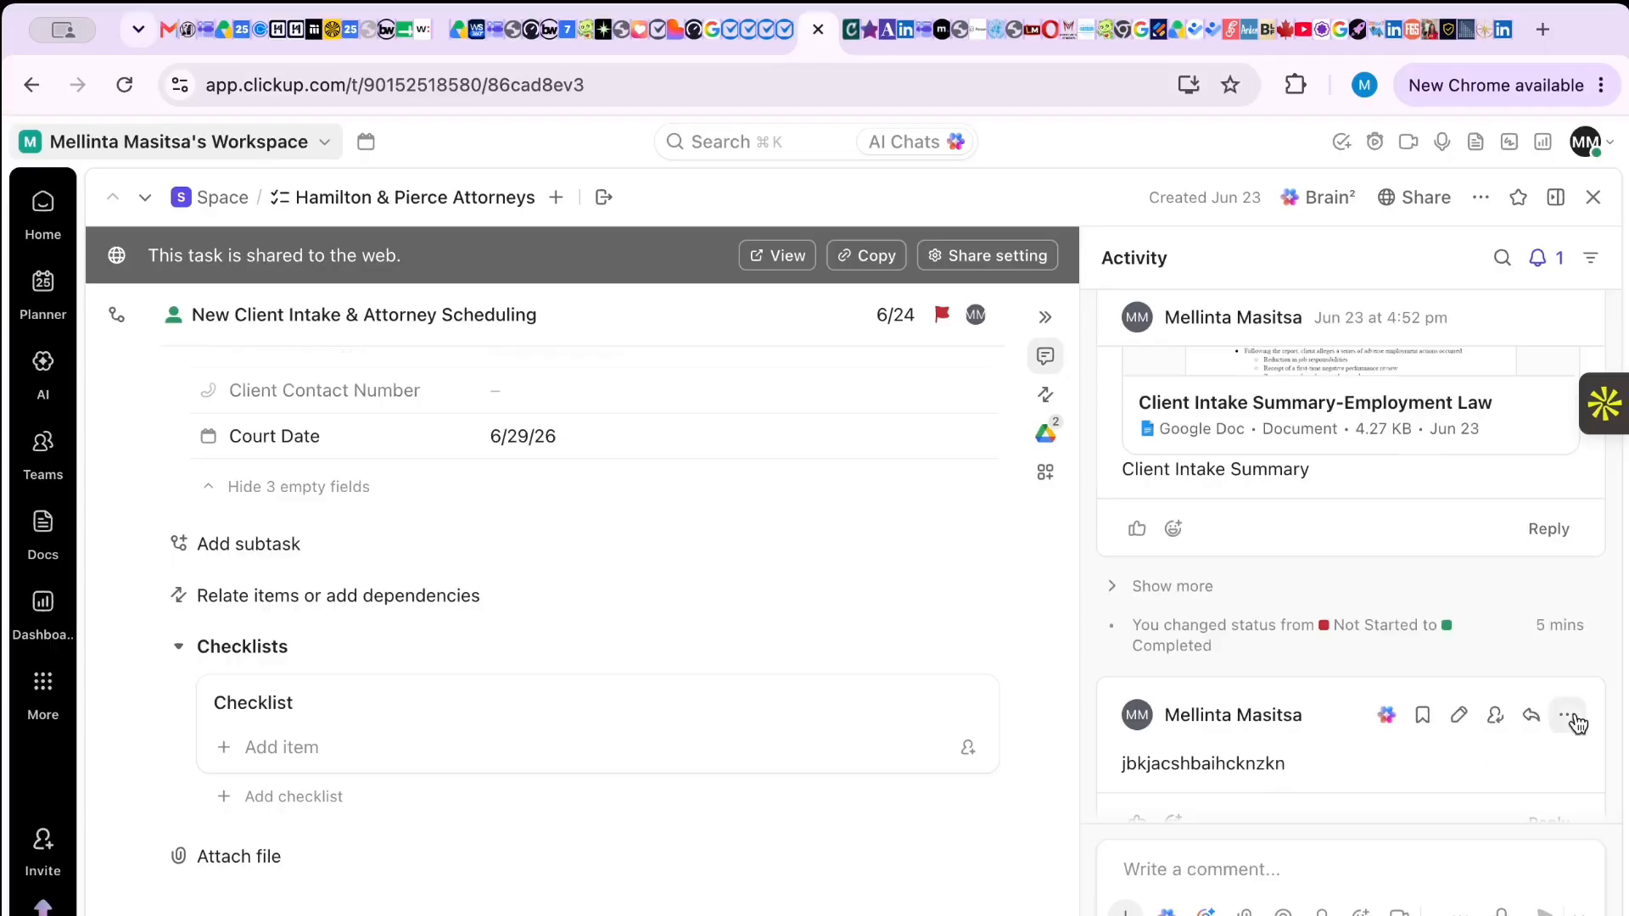
left_click(1567, 717)
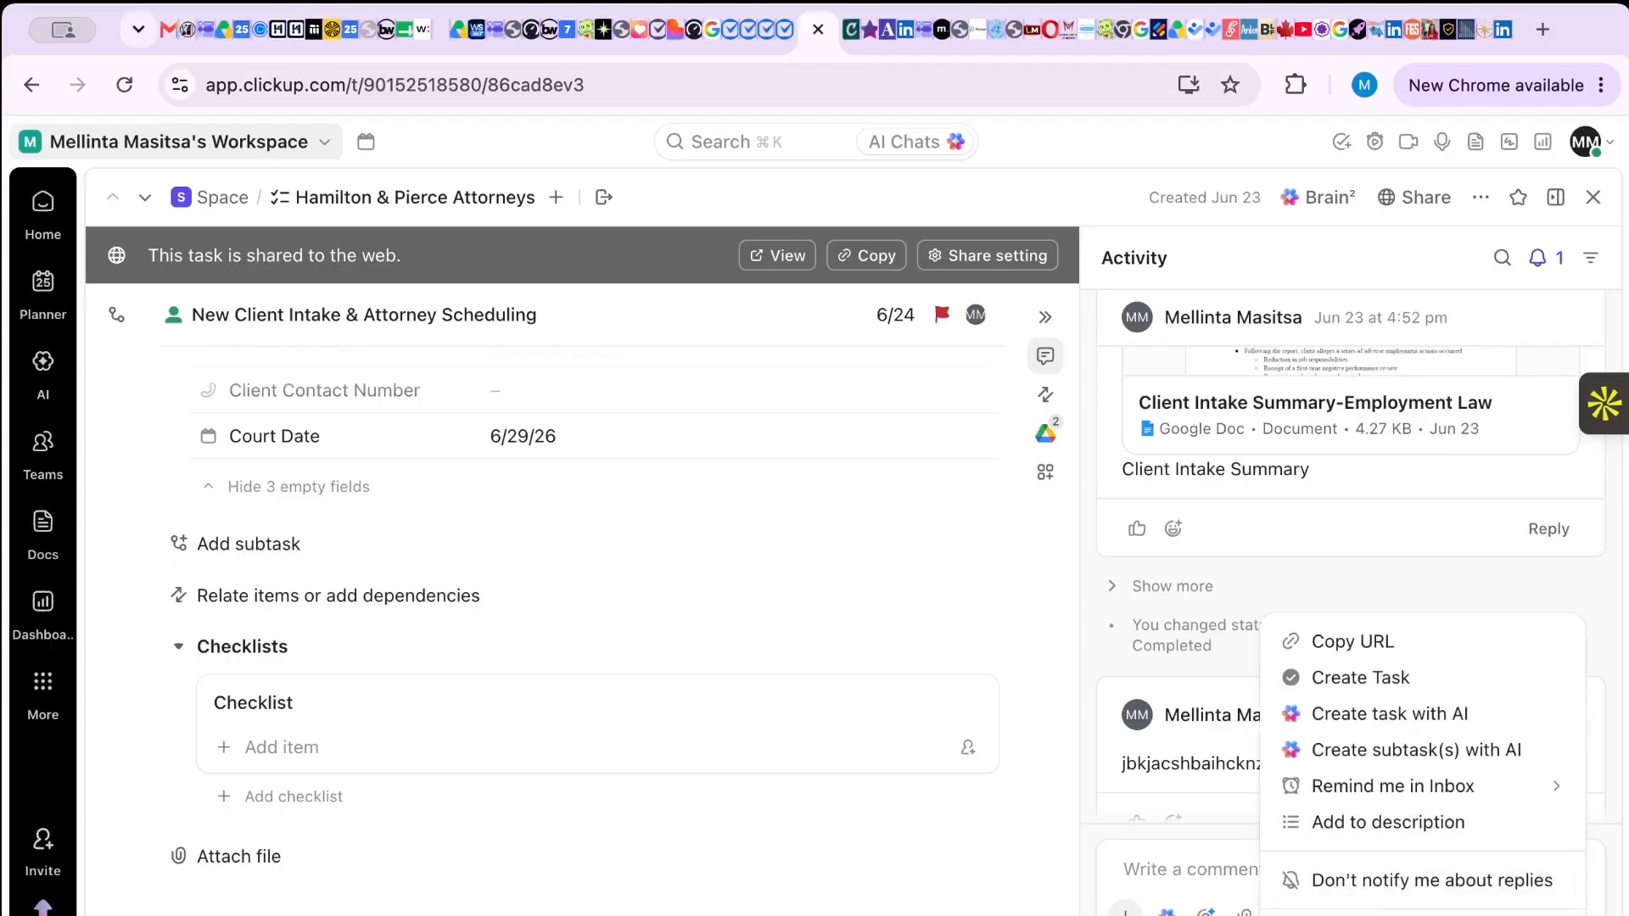
left_click(1360, 915)
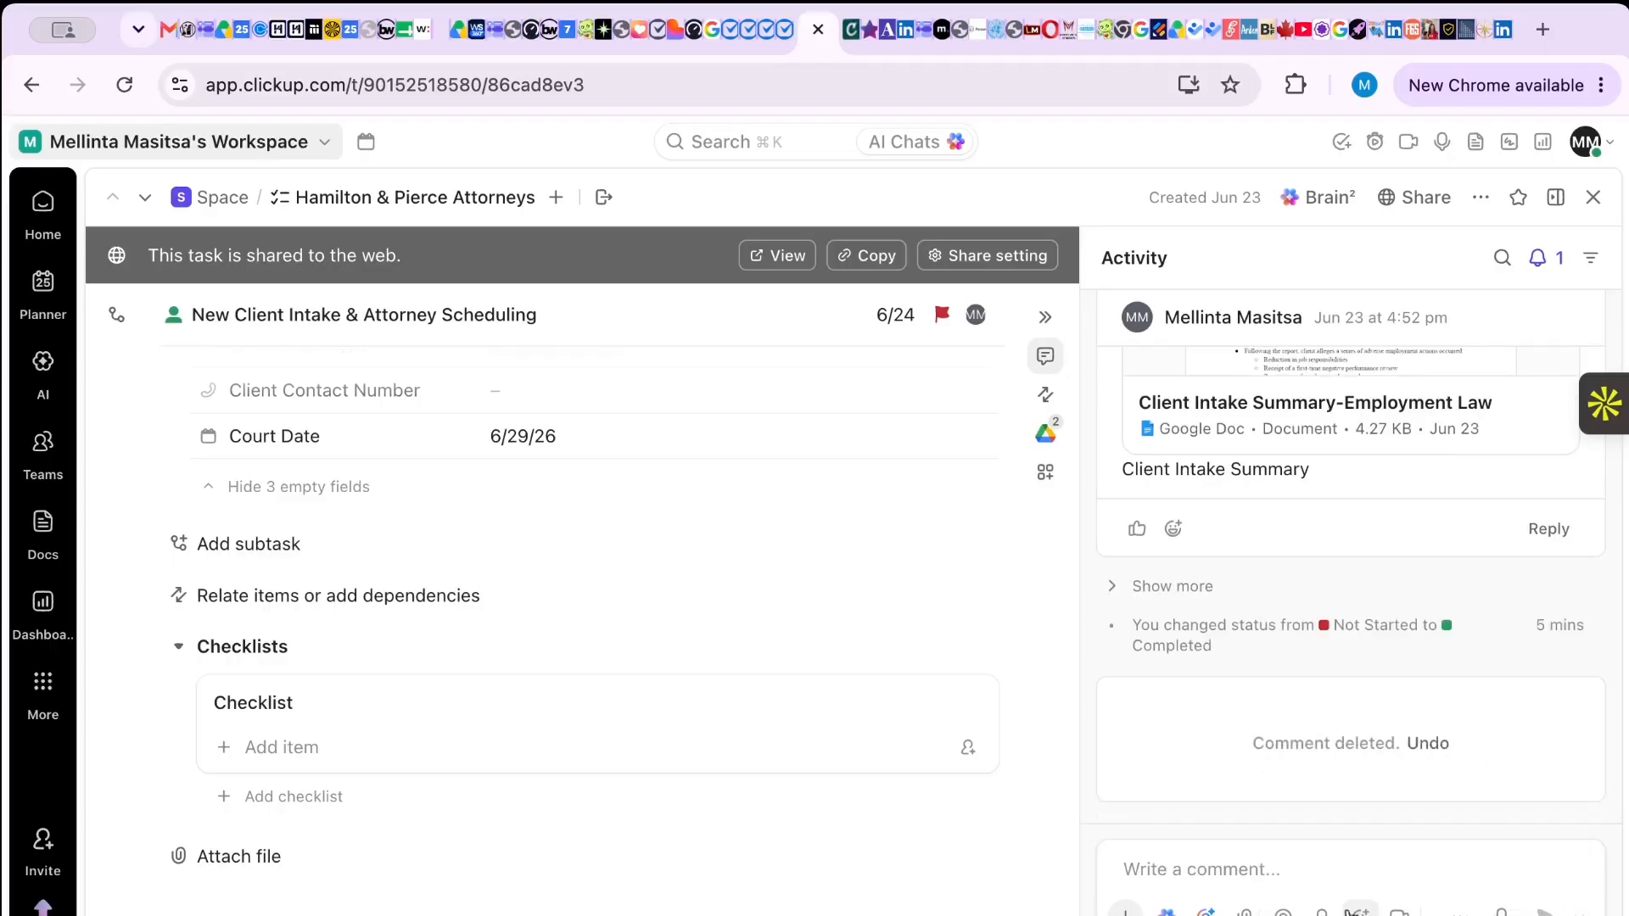
scroll(1229, 584, "up", 1)
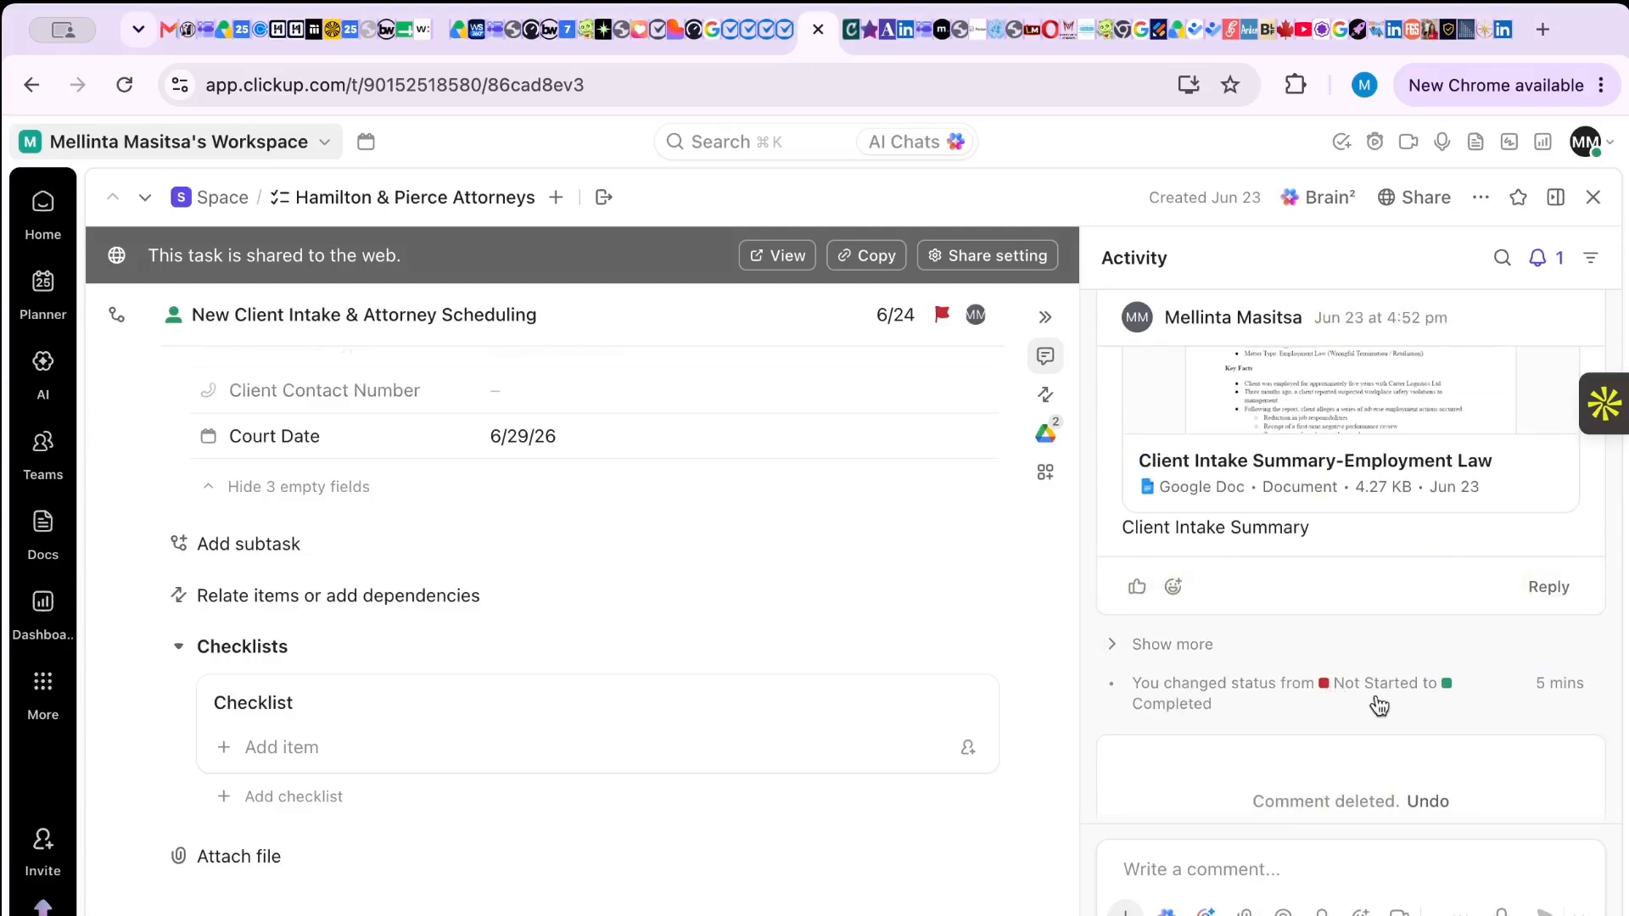
scroll(1236, 684, "up", 1)
scroll(1239, 686, "up", 3)
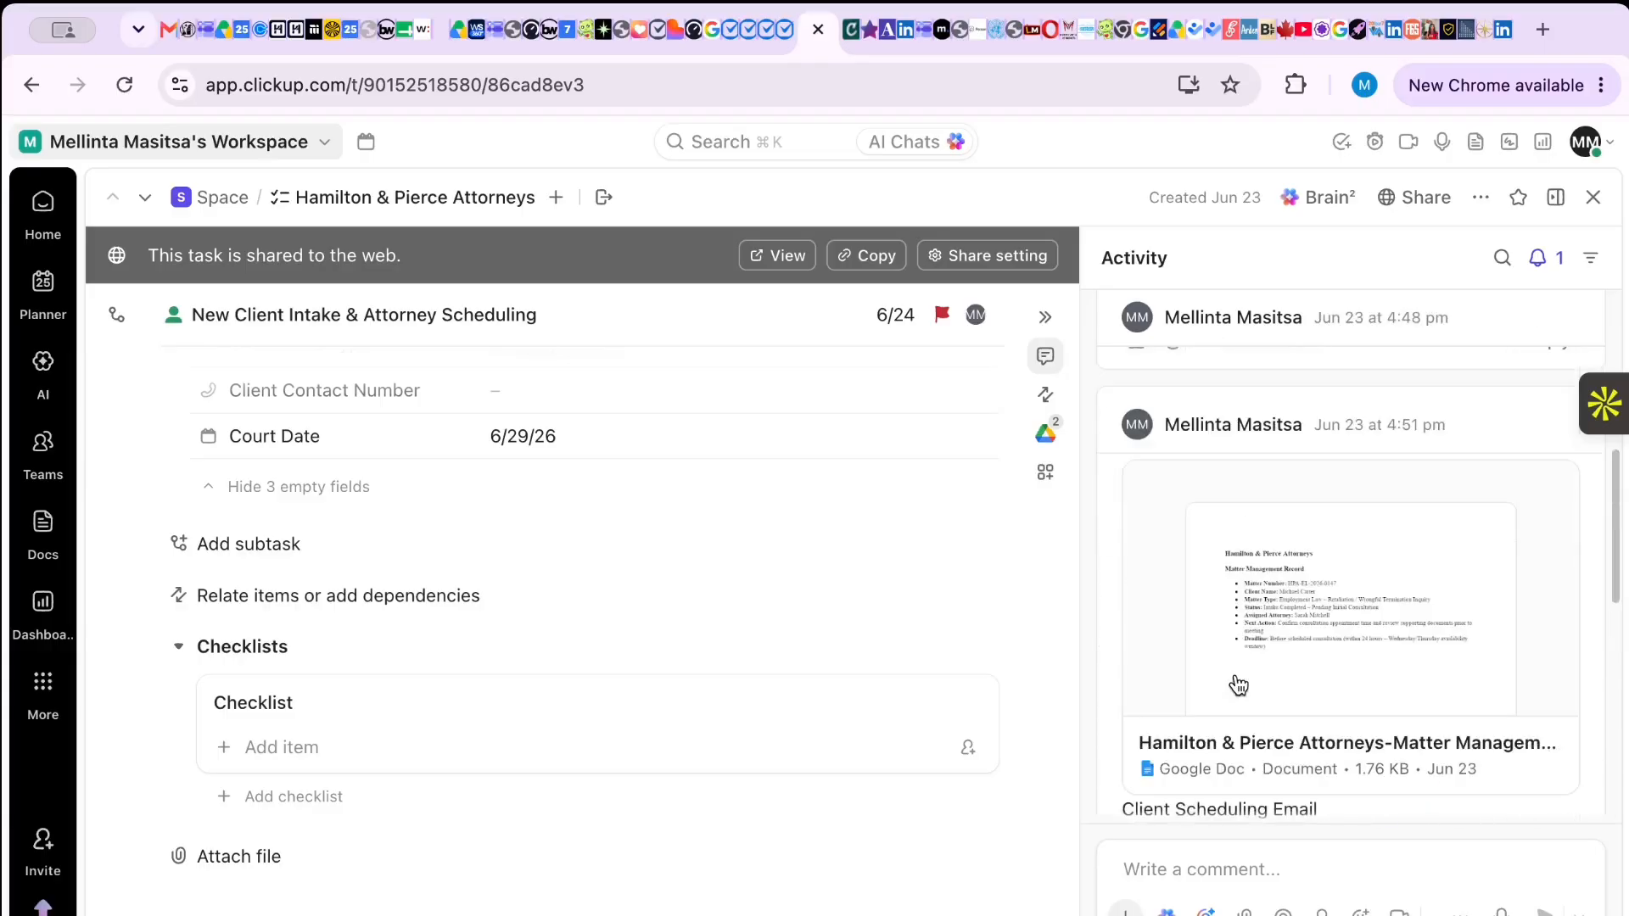
scroll(1239, 685, "up", 5)
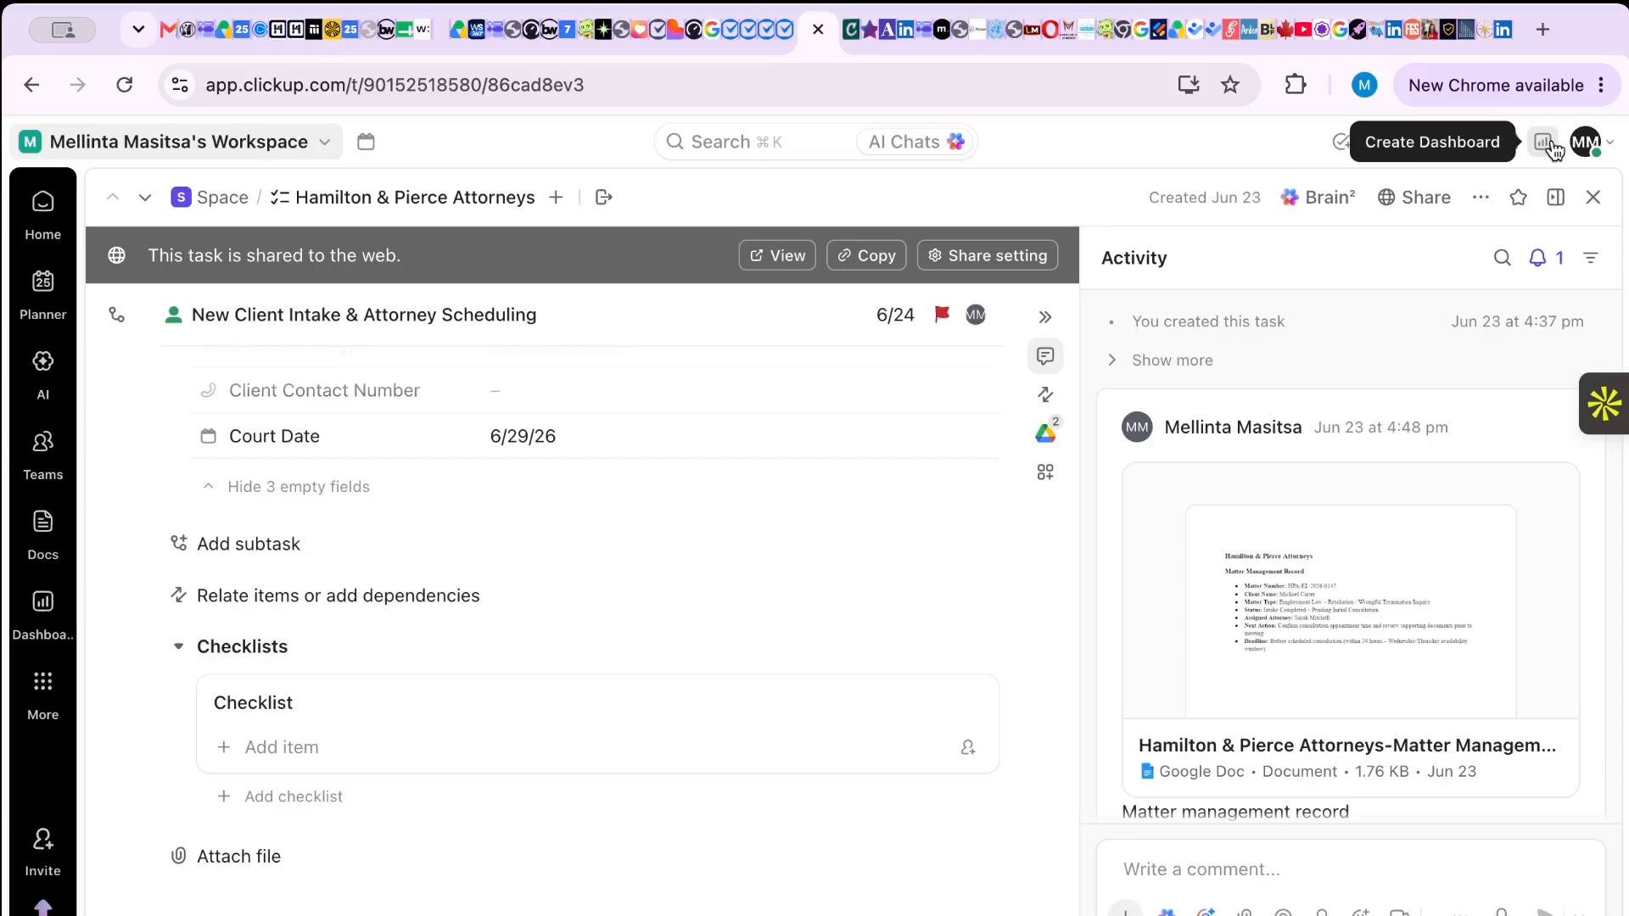
- Open the profile's status dialog to view the preset options, and close it without setting a status
left_click(1610, 149)
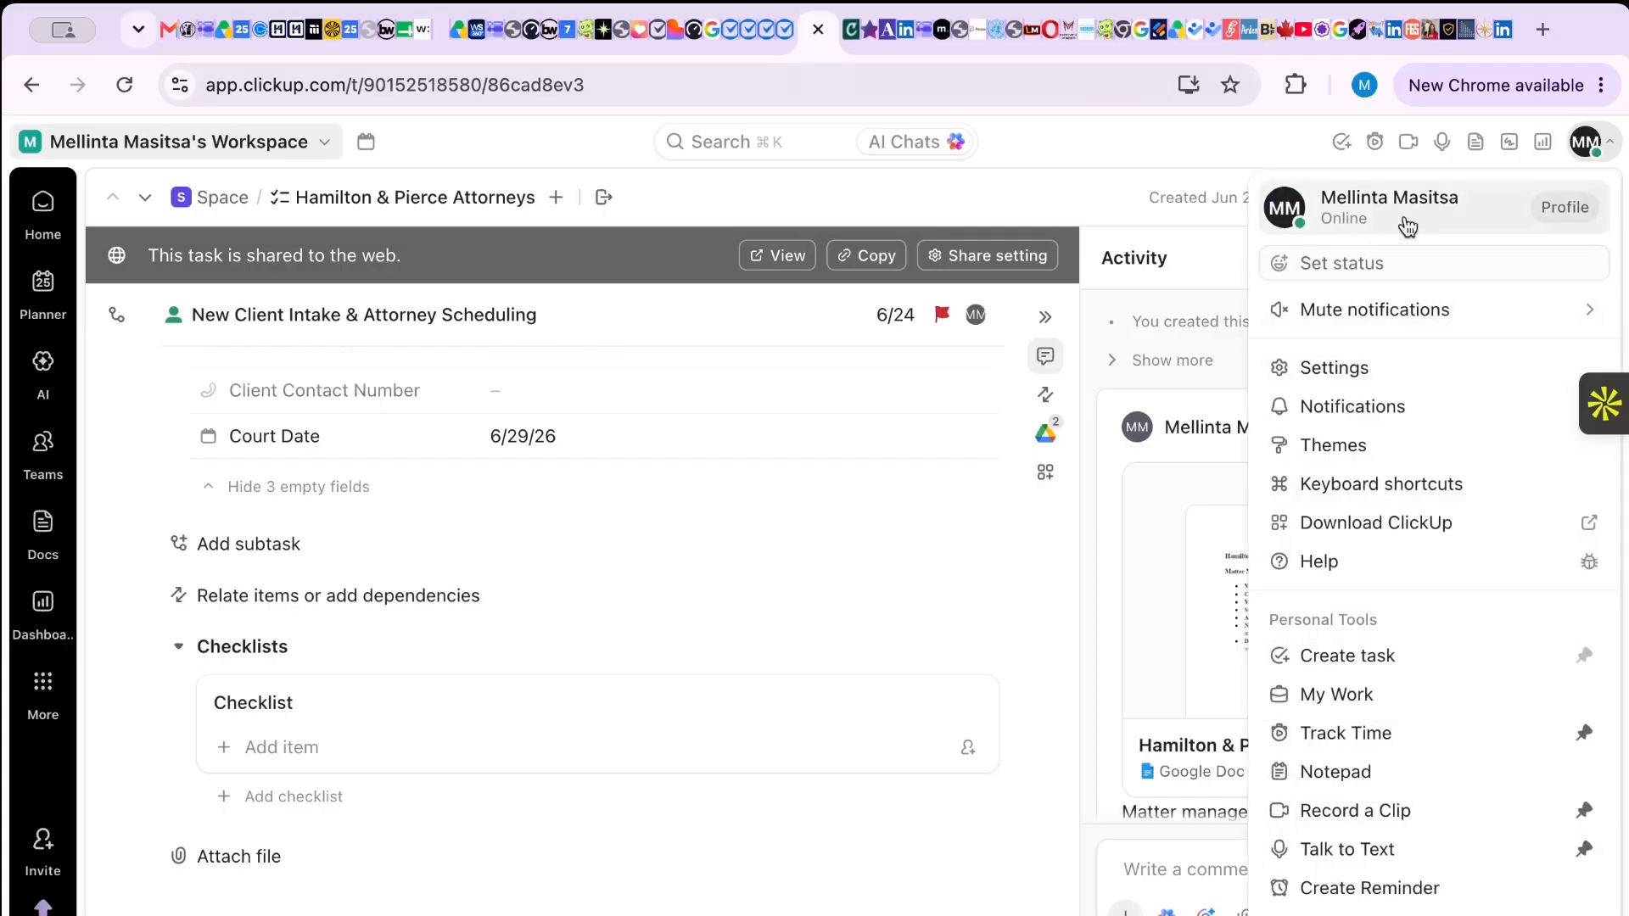
left_click(1412, 271)
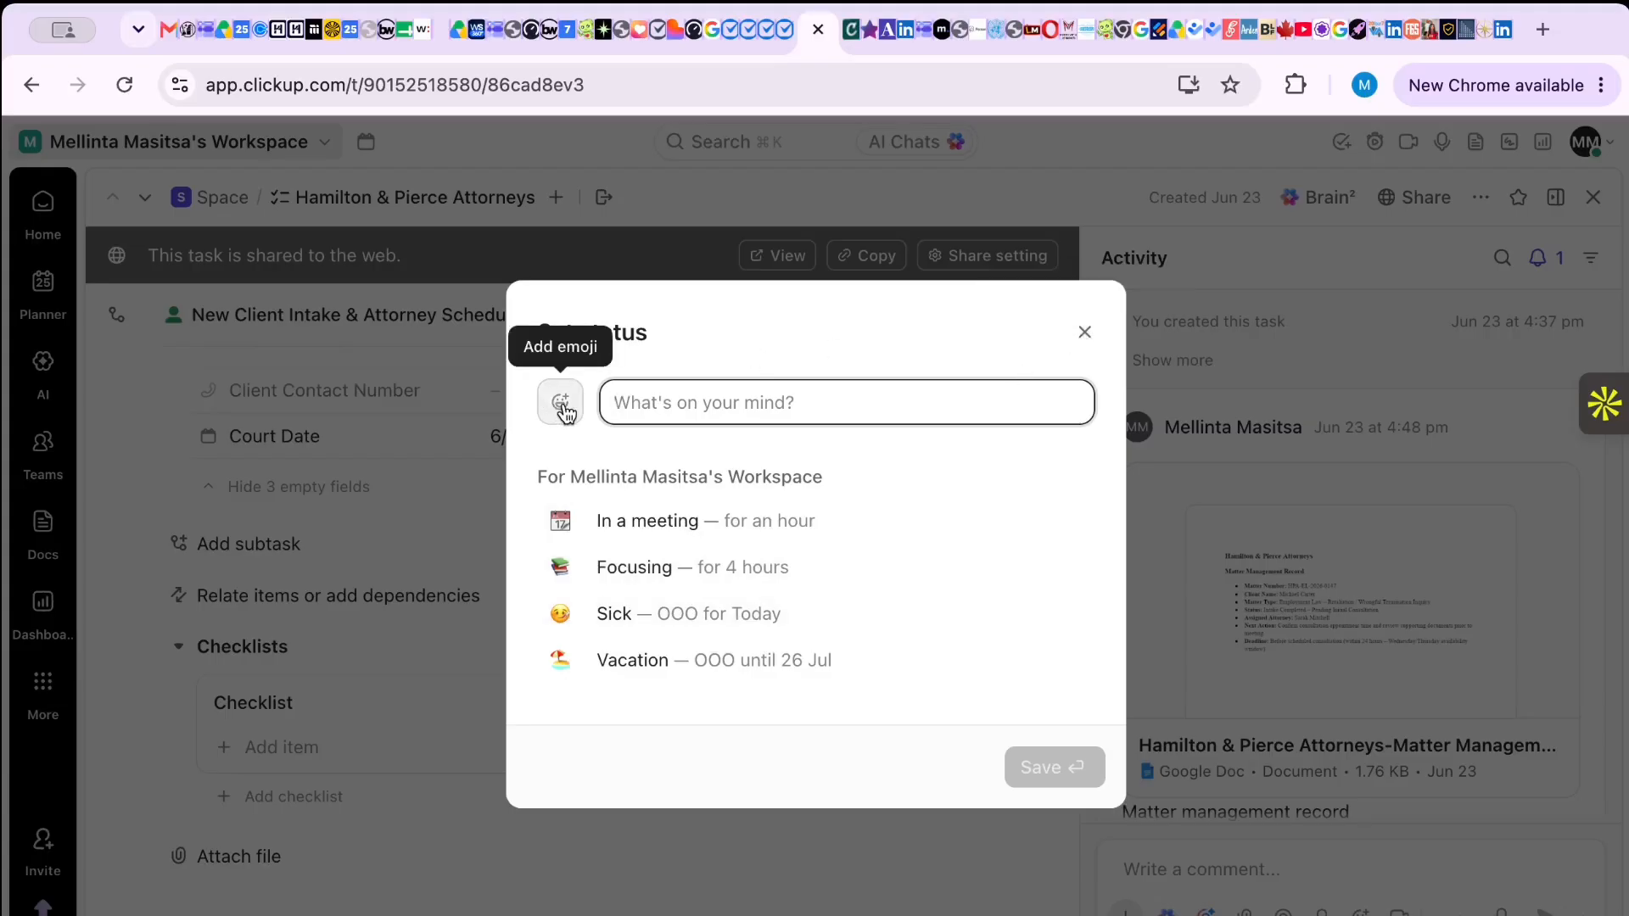
left_click(1085, 334)
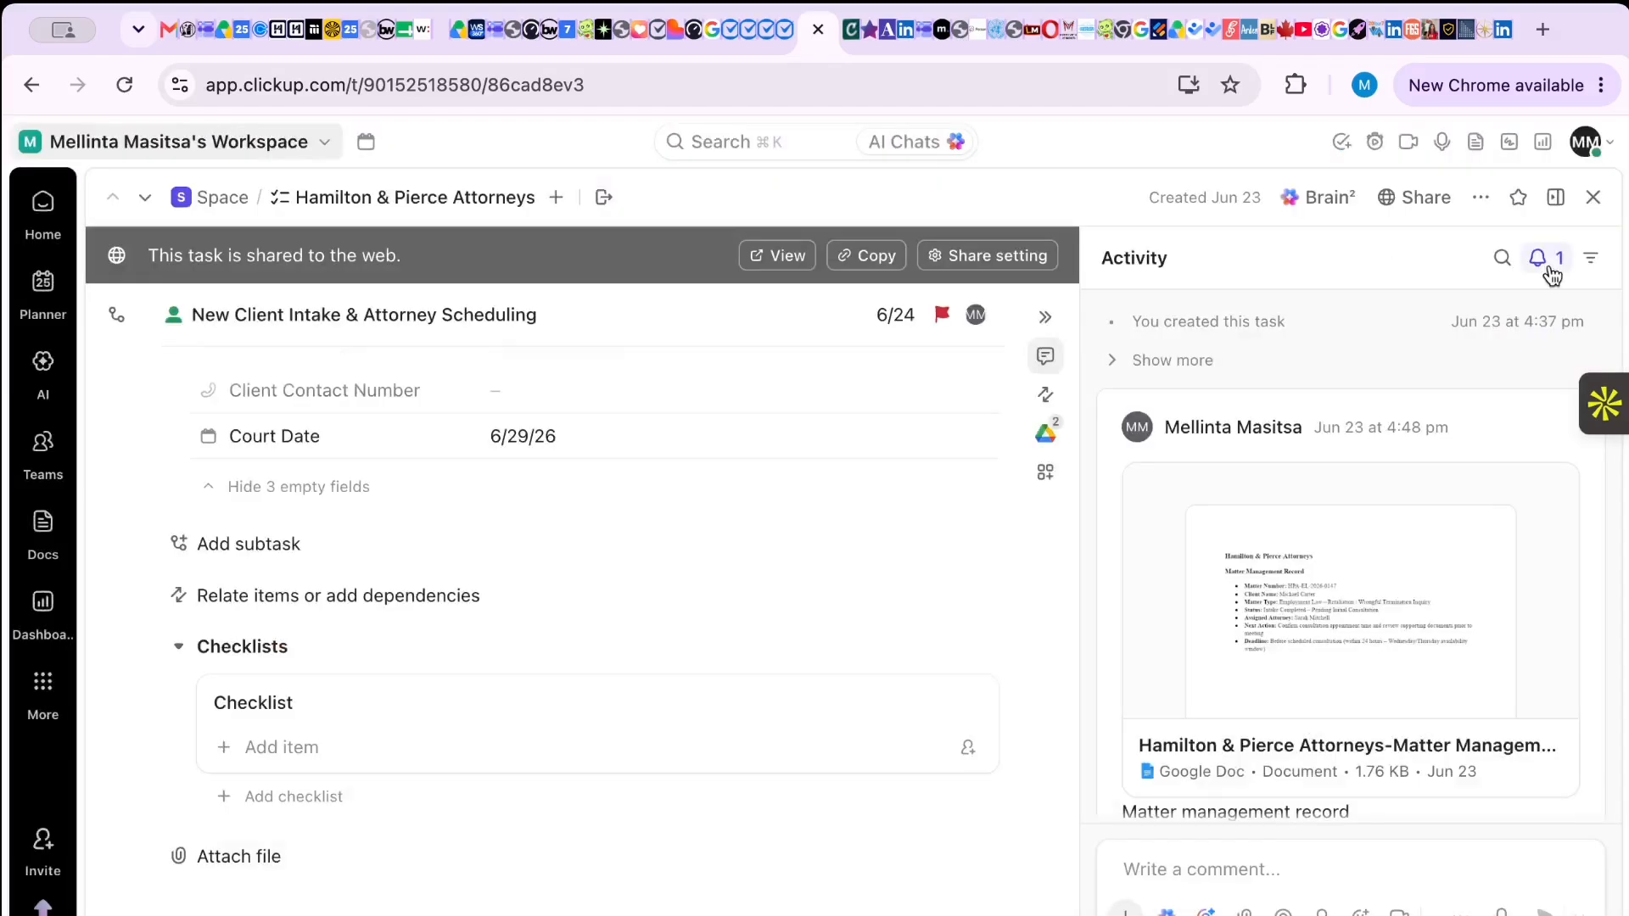
- Review the profile's account options and personal tools, from status and settings down to AI Notetaker and Trash, and dismiss them
left_click(1607, 148)
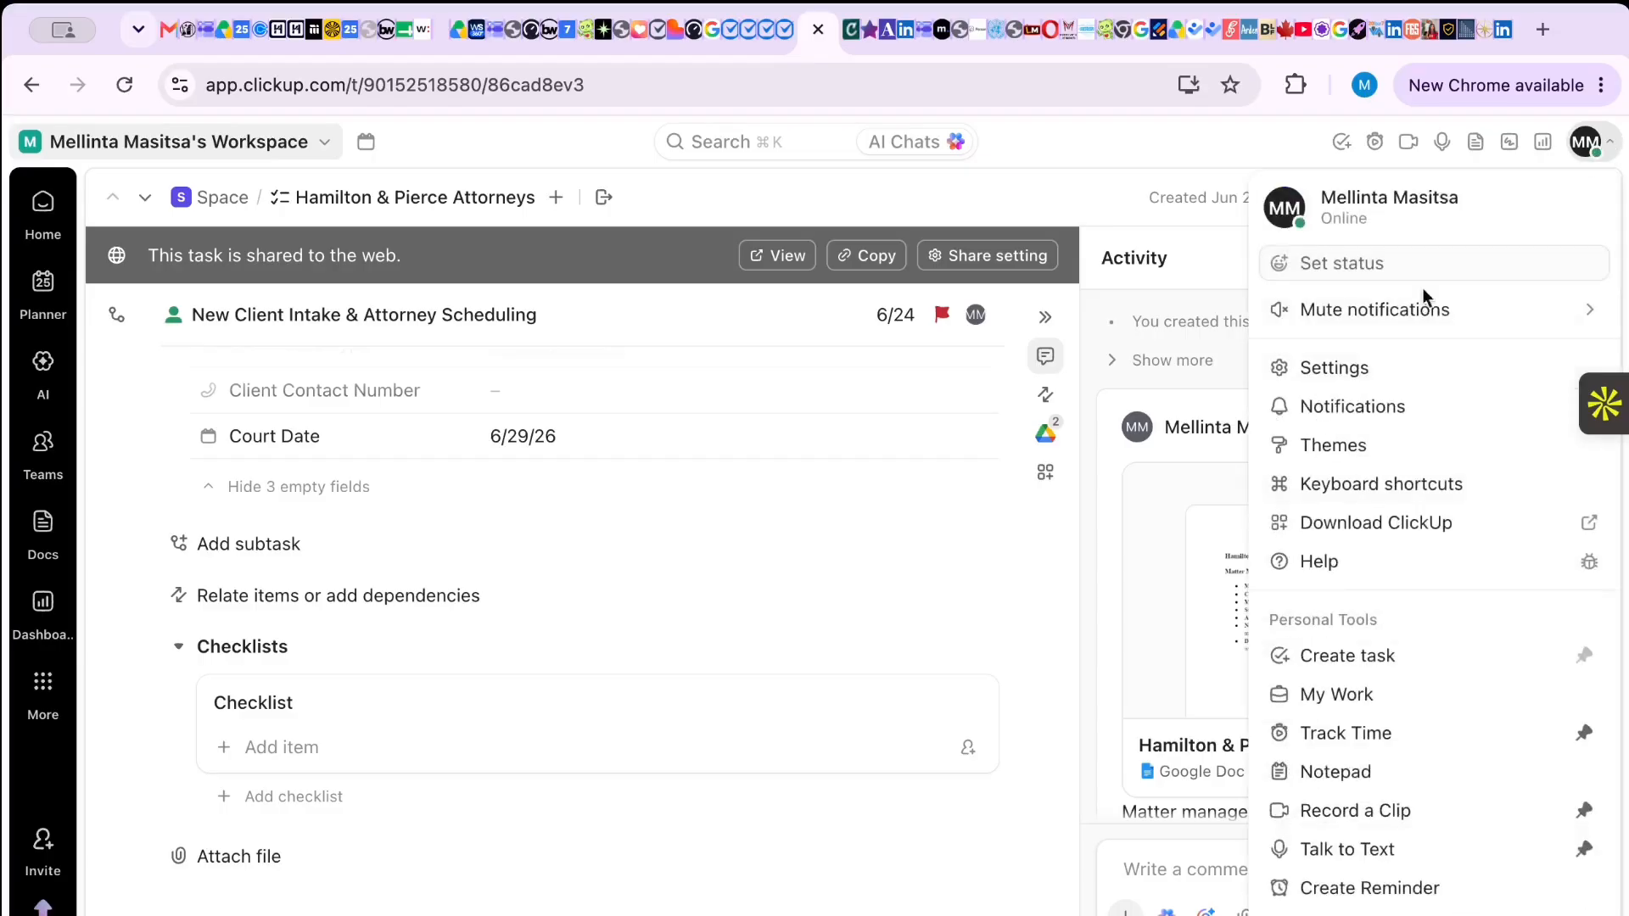
mouse_move(1392, 327)
scroll(1408, 852, "down", 1)
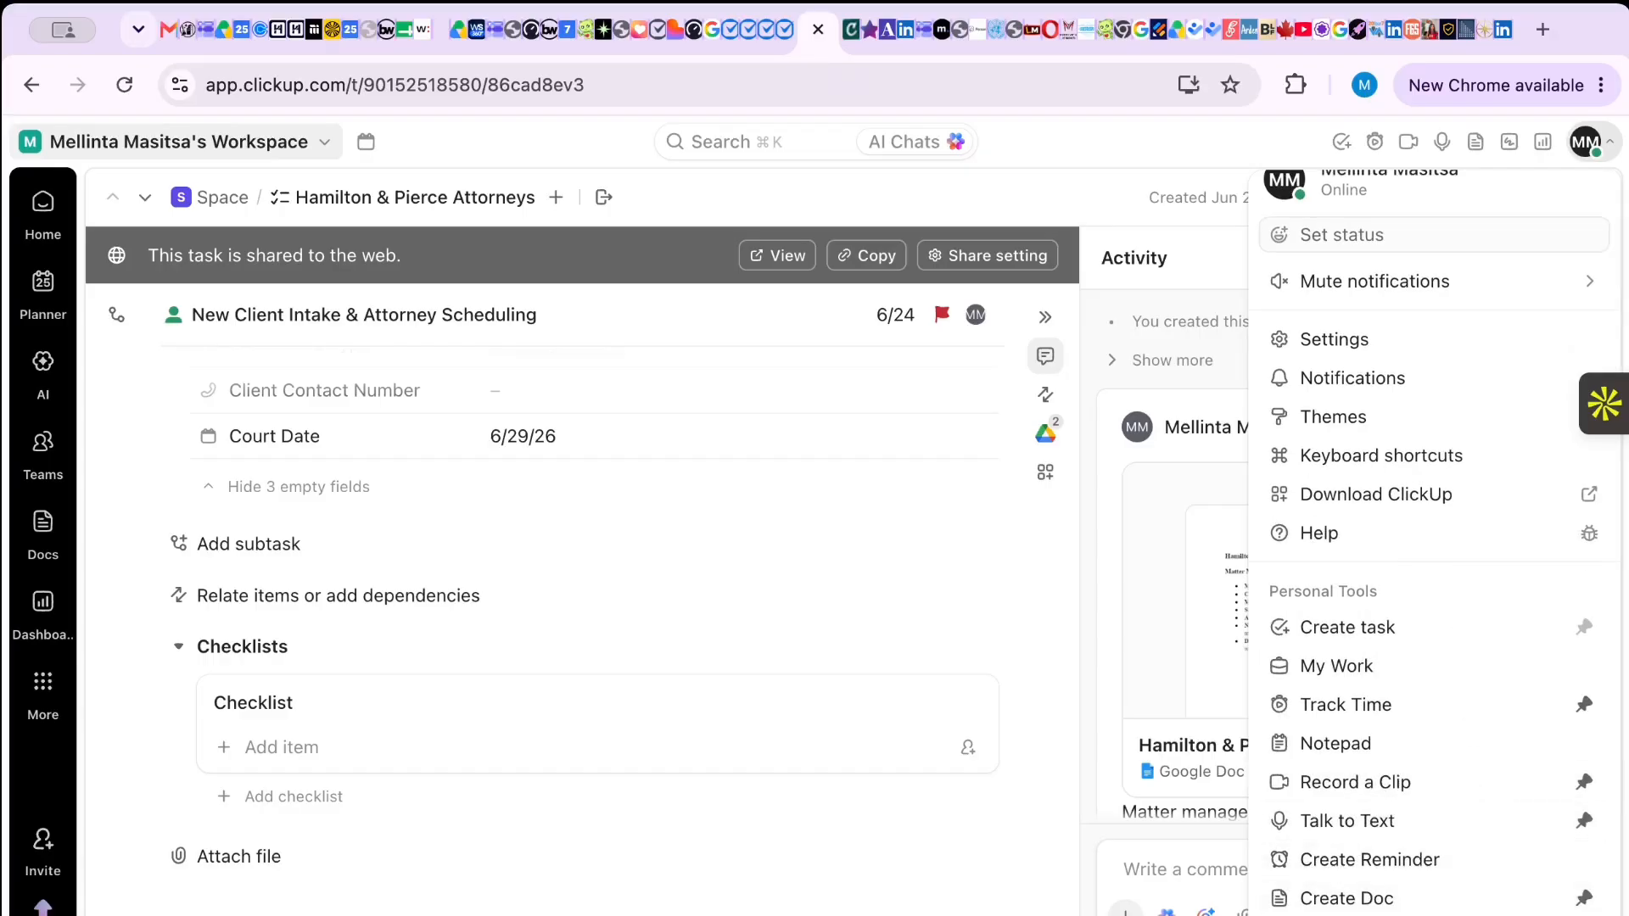
scroll(1408, 874, "down", 2)
scroll(1408, 874, "down", 2)
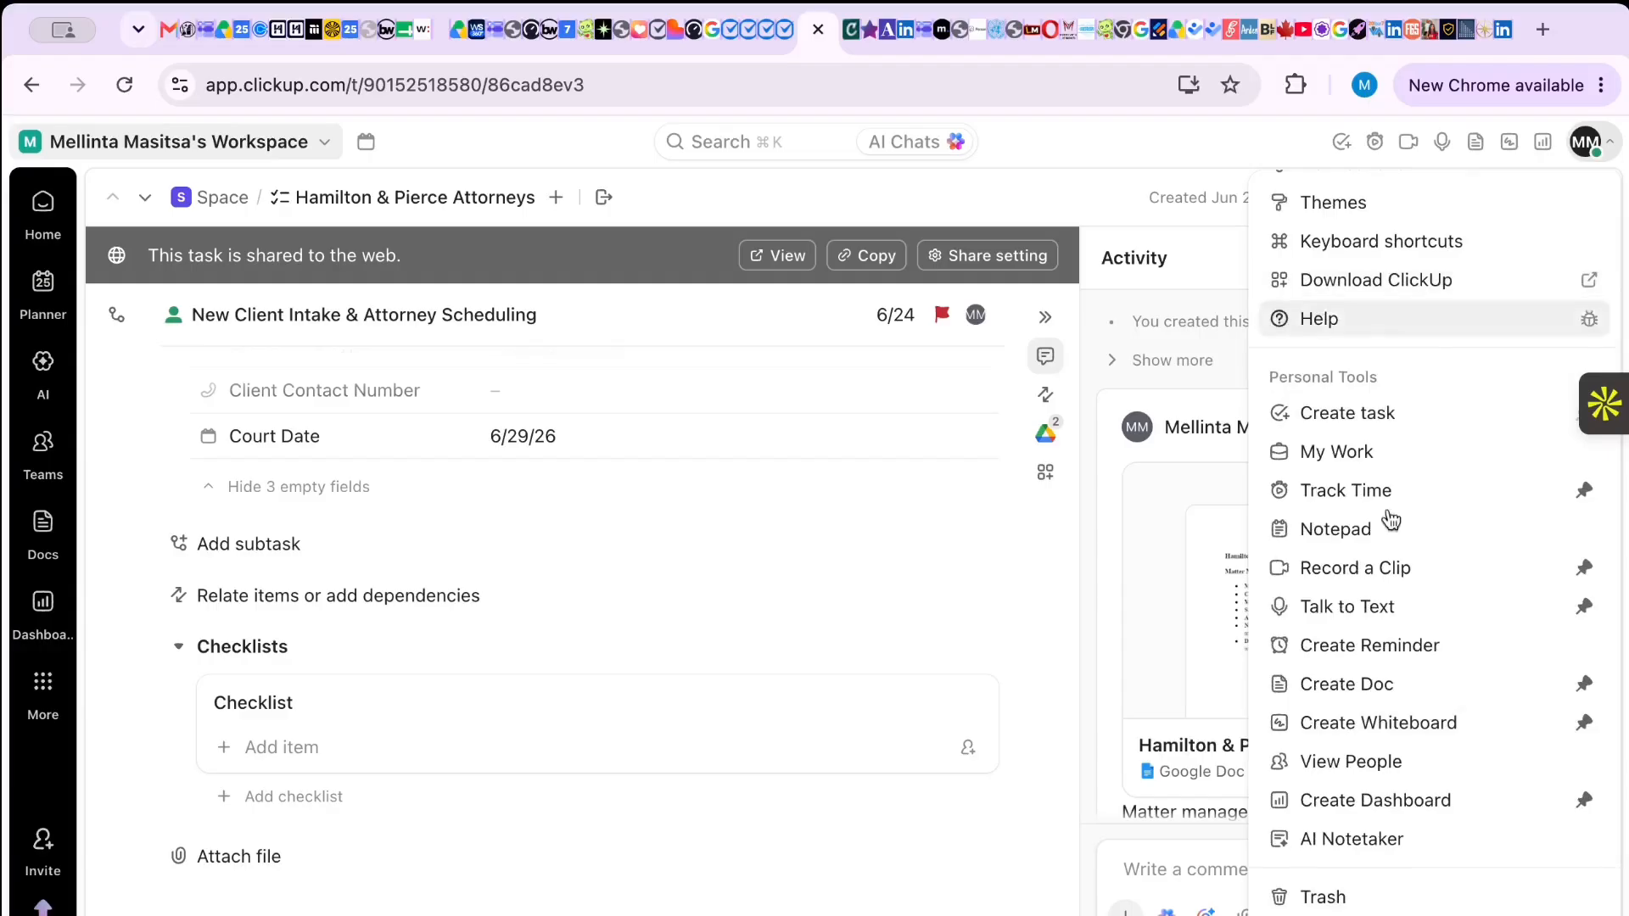
scroll(1412, 612, "down", 1)
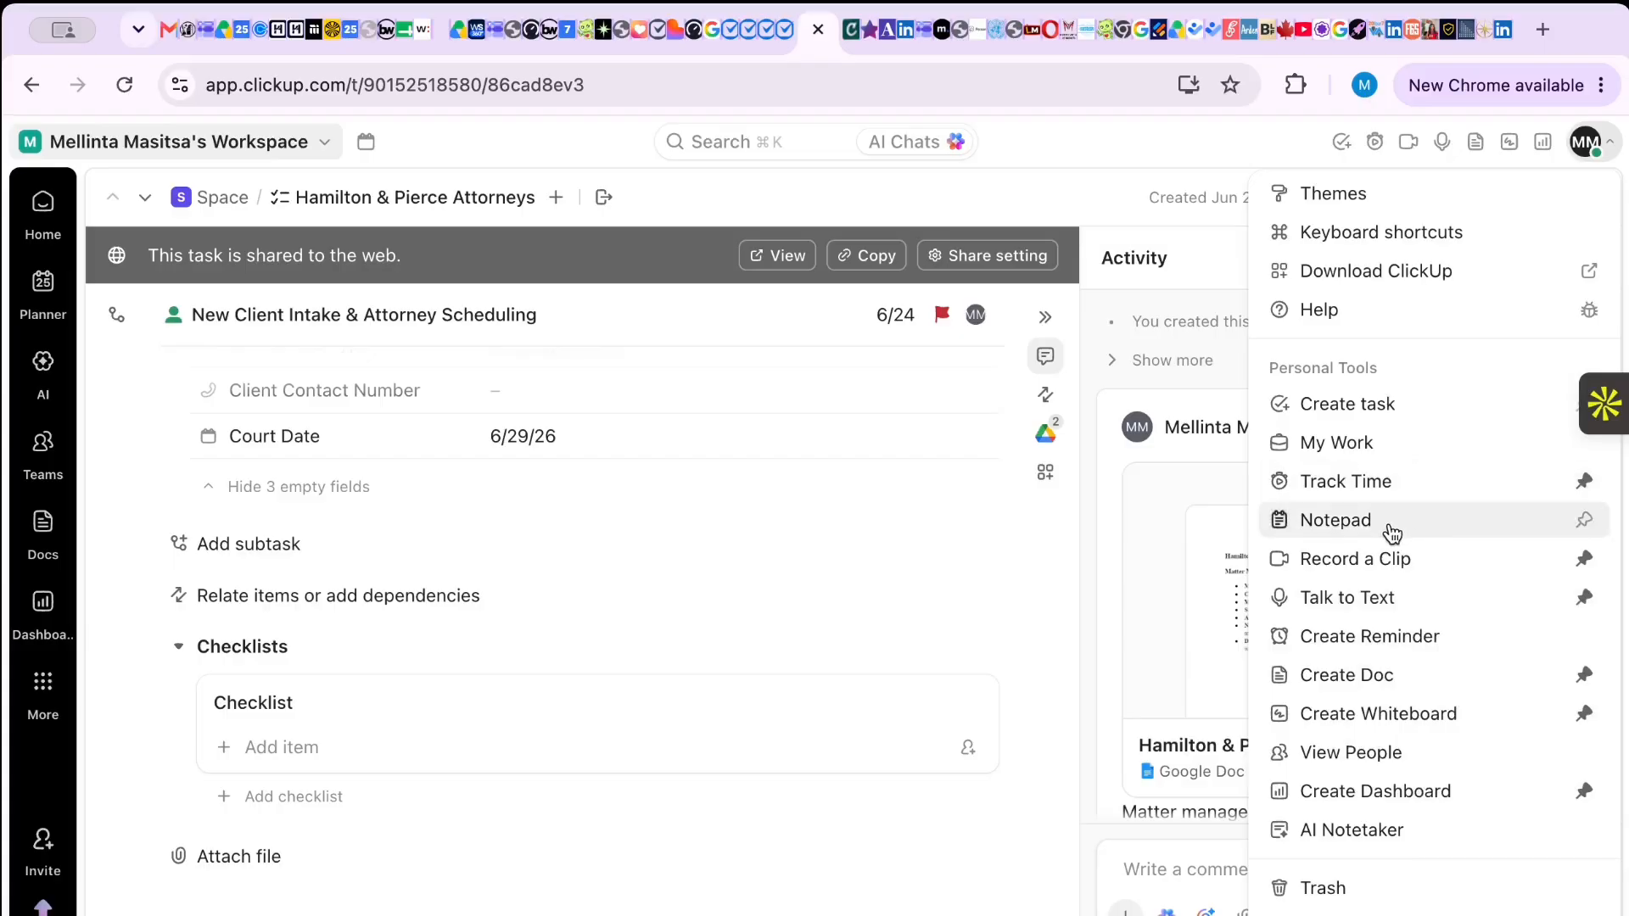
scroll(1434, 179, "up", 1)
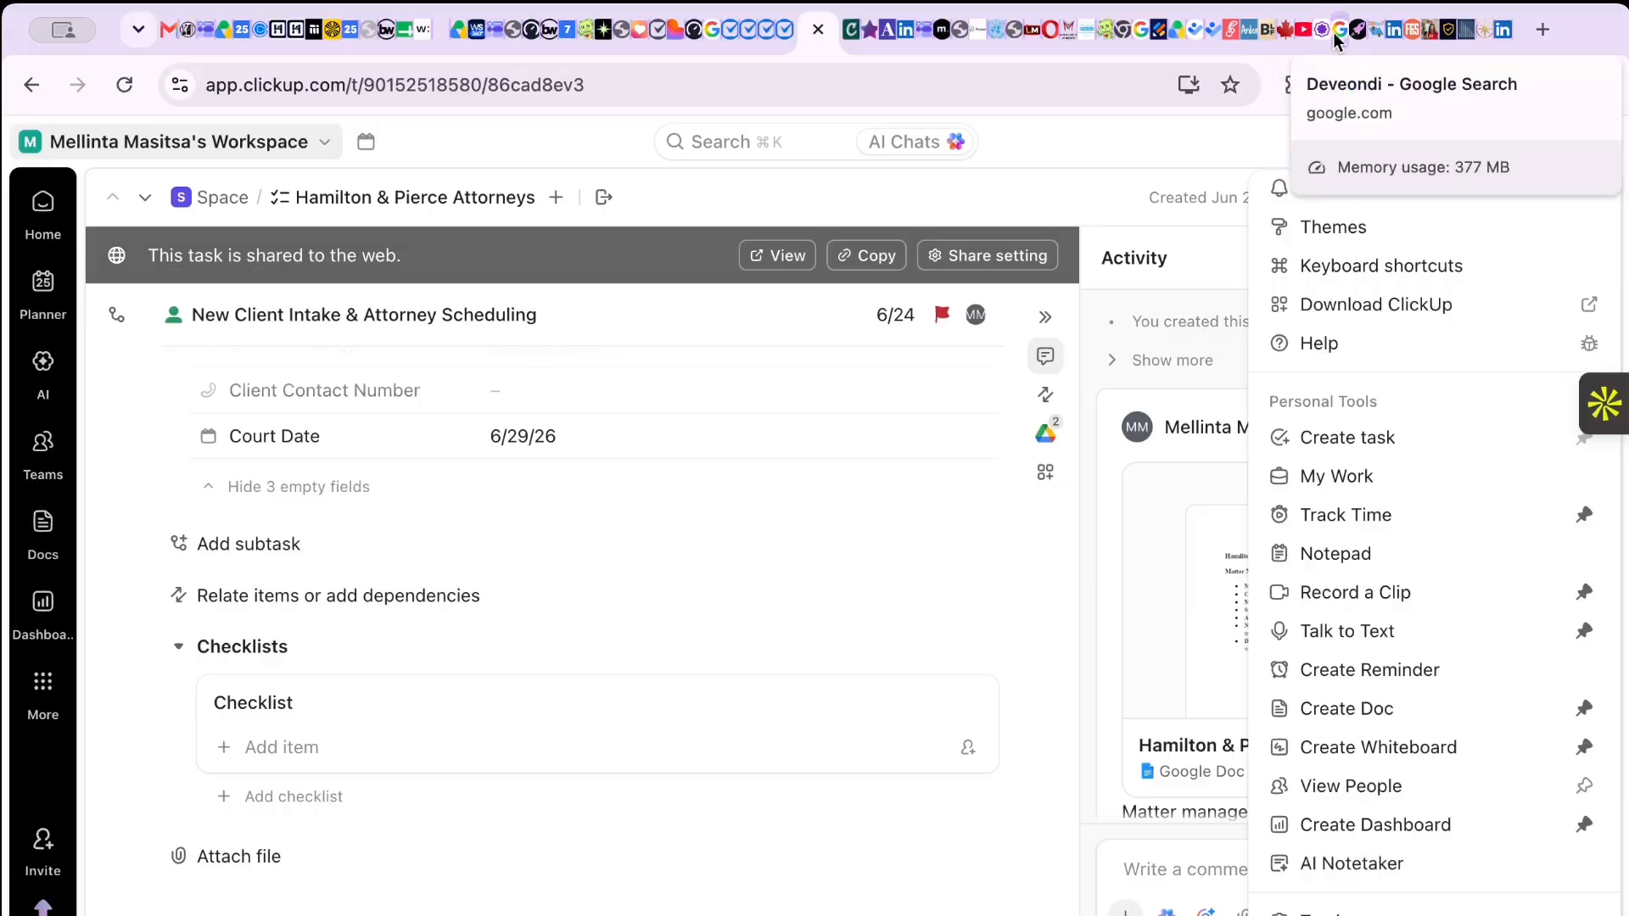
left_click(923, 187)
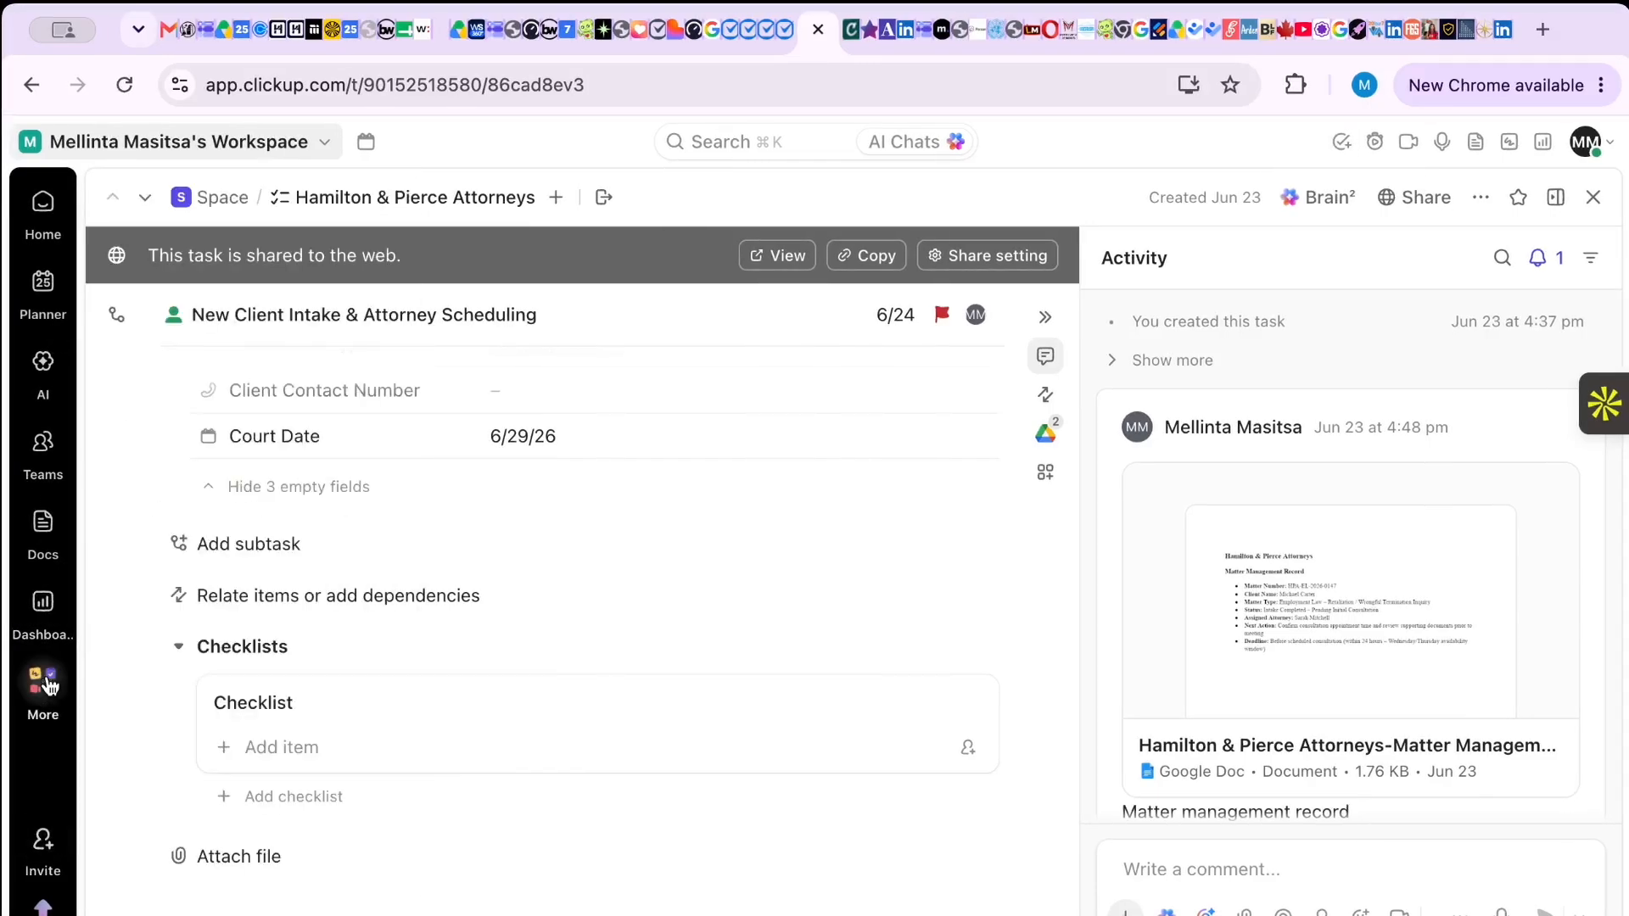
- Open the App Center, look through the featured and full lists of integrations and their categories, and close it
mouse_move(48, 685)
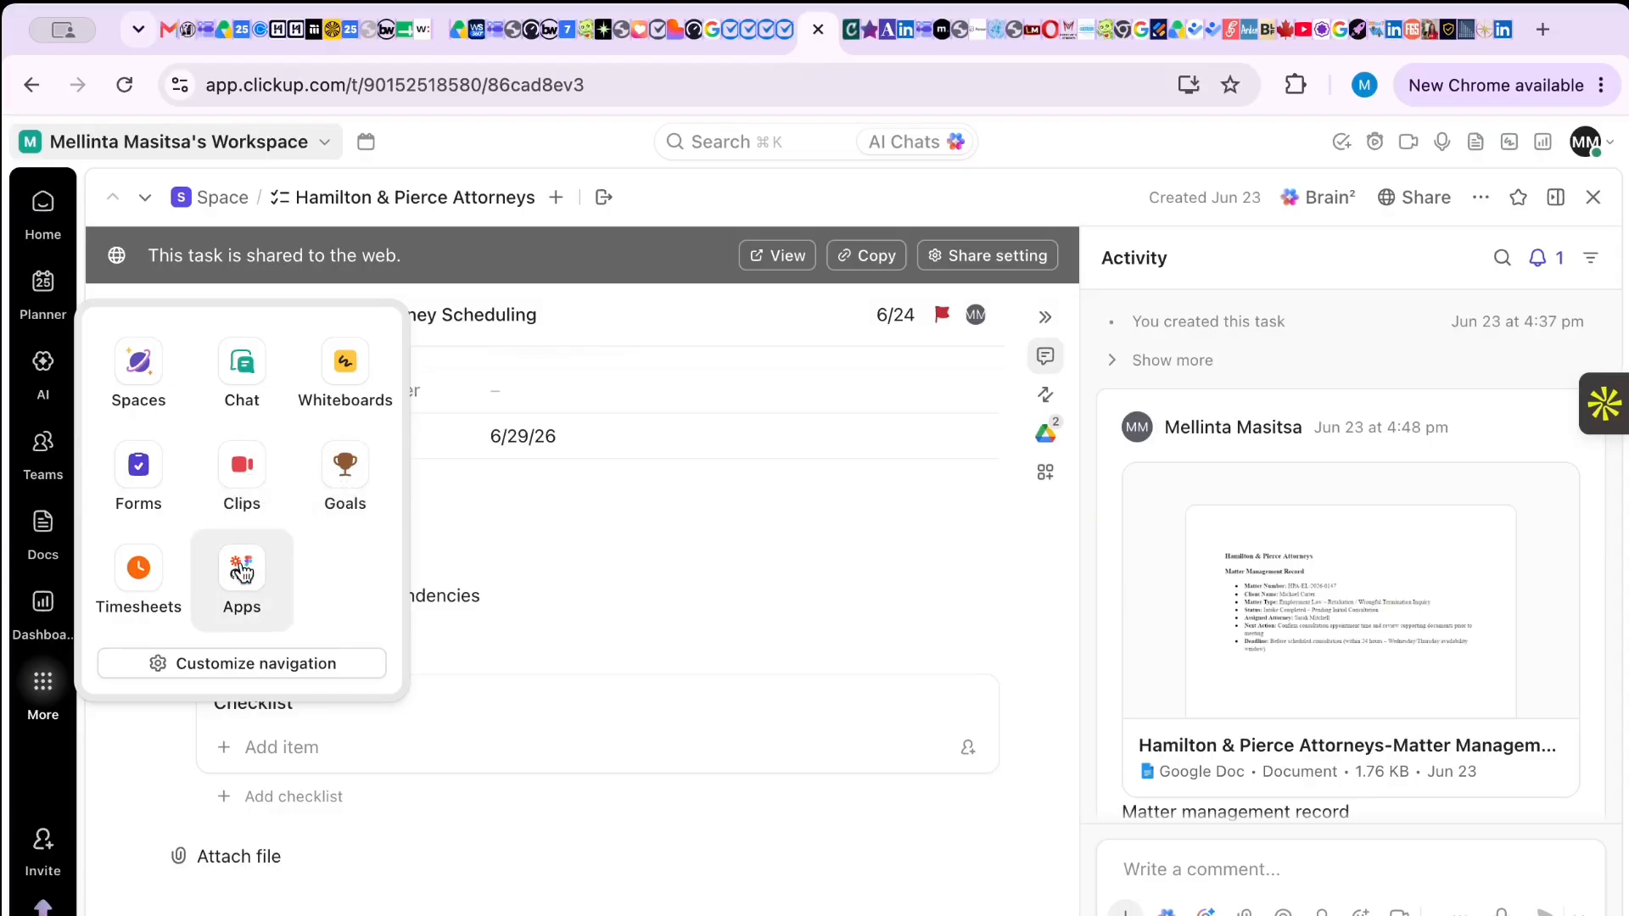
left_click(242, 570)
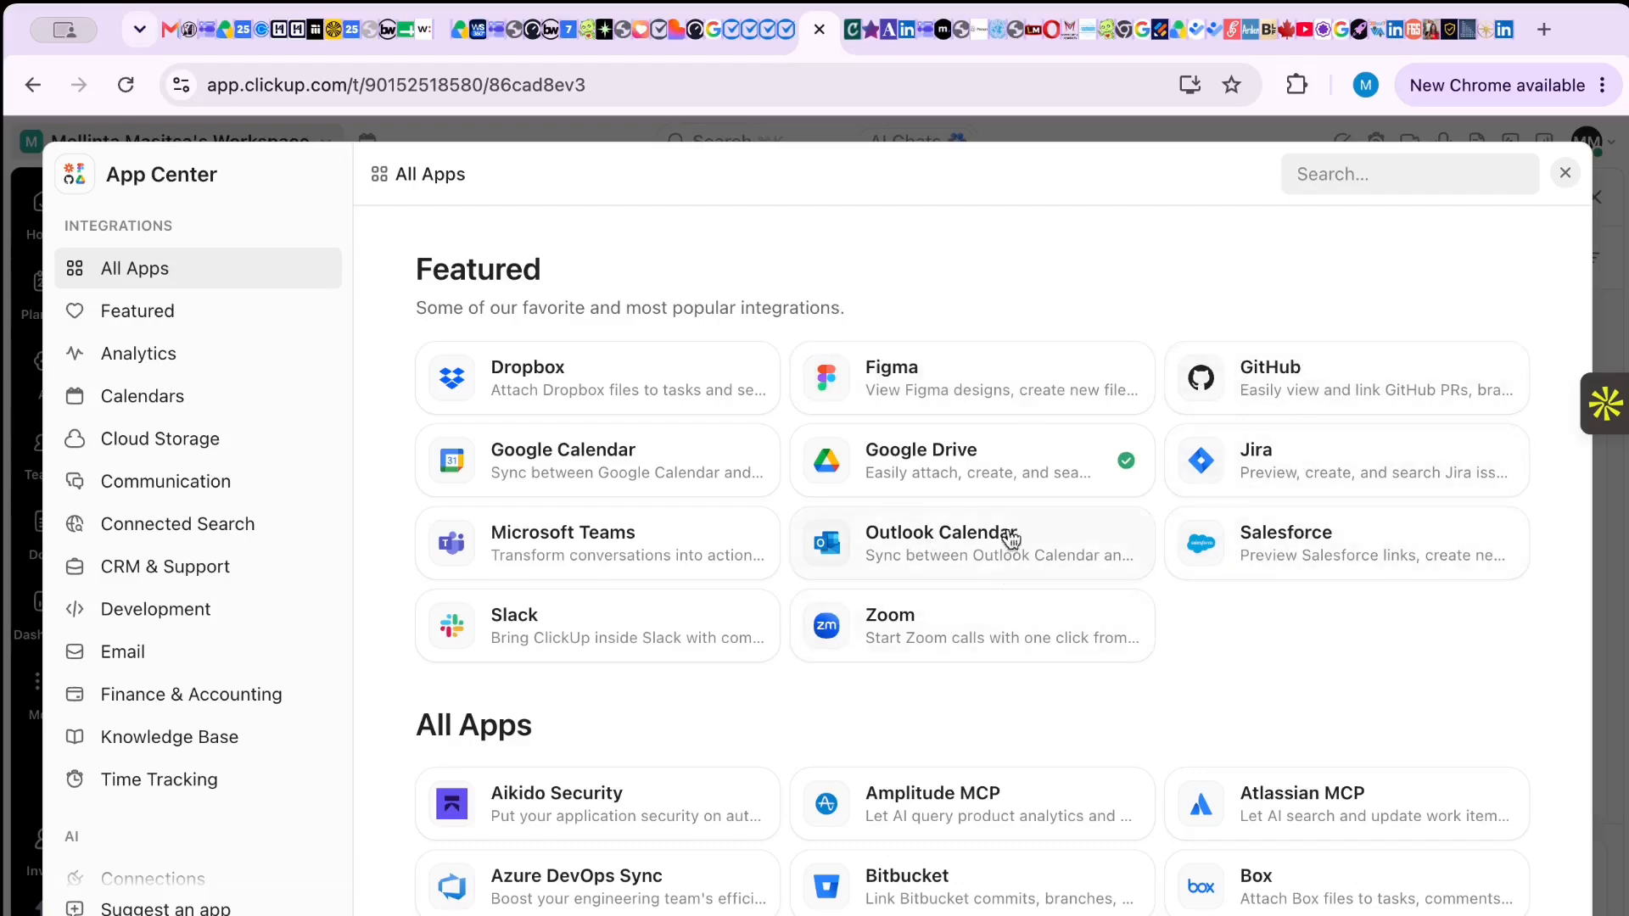
scroll(775, 527, "down", 5)
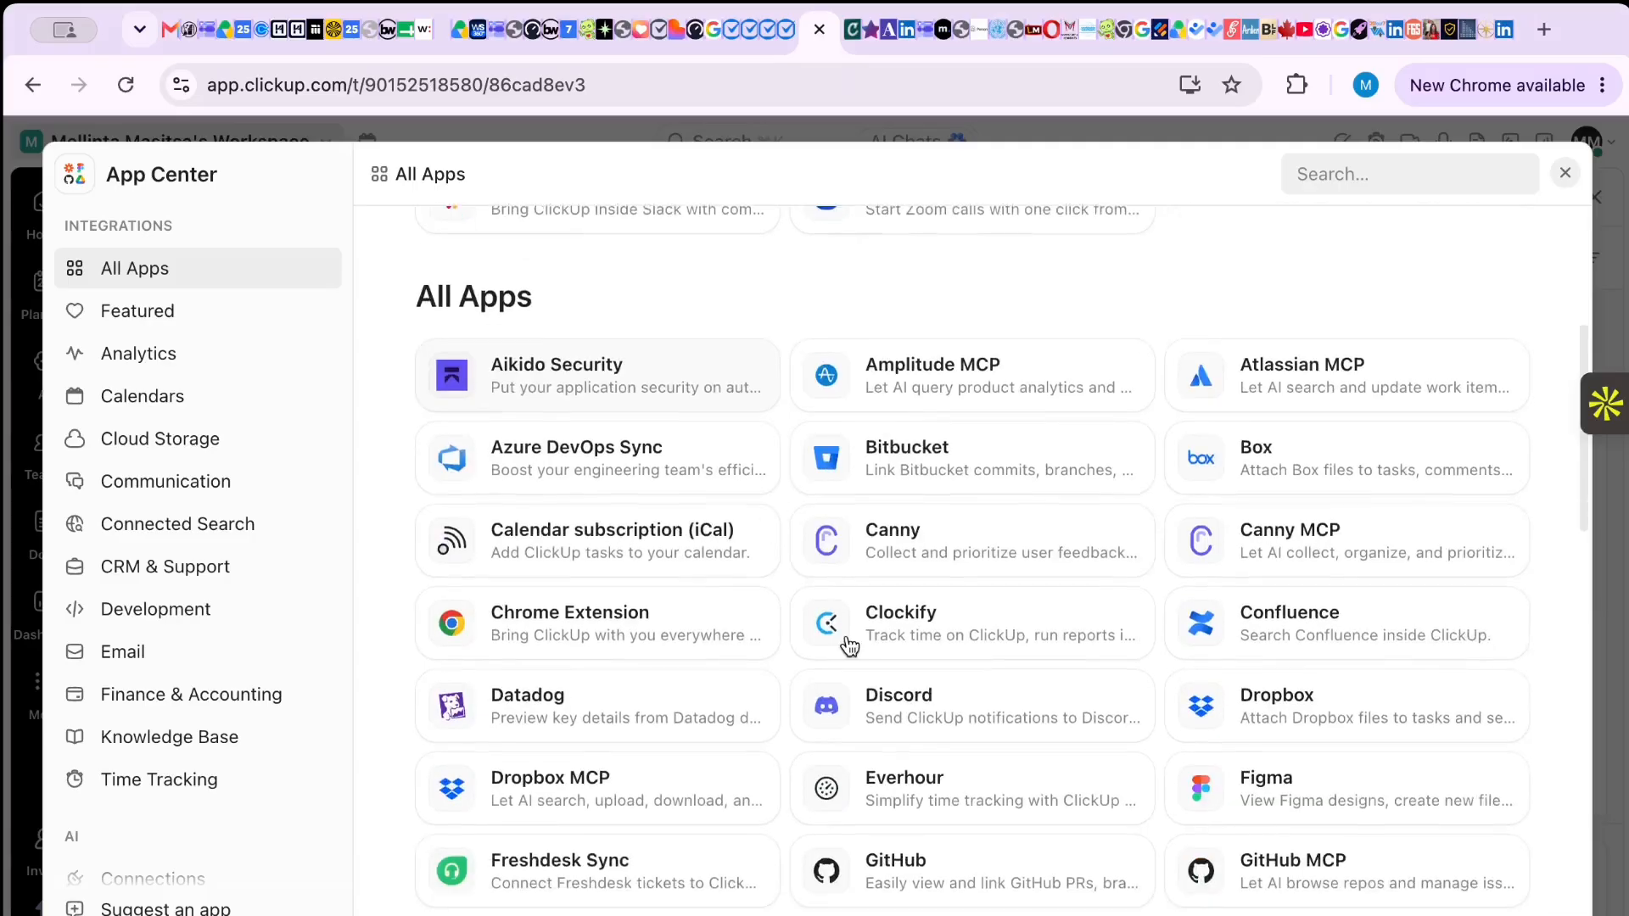
scroll(850, 647, "down", 12)
scroll(849, 647, "down", 4)
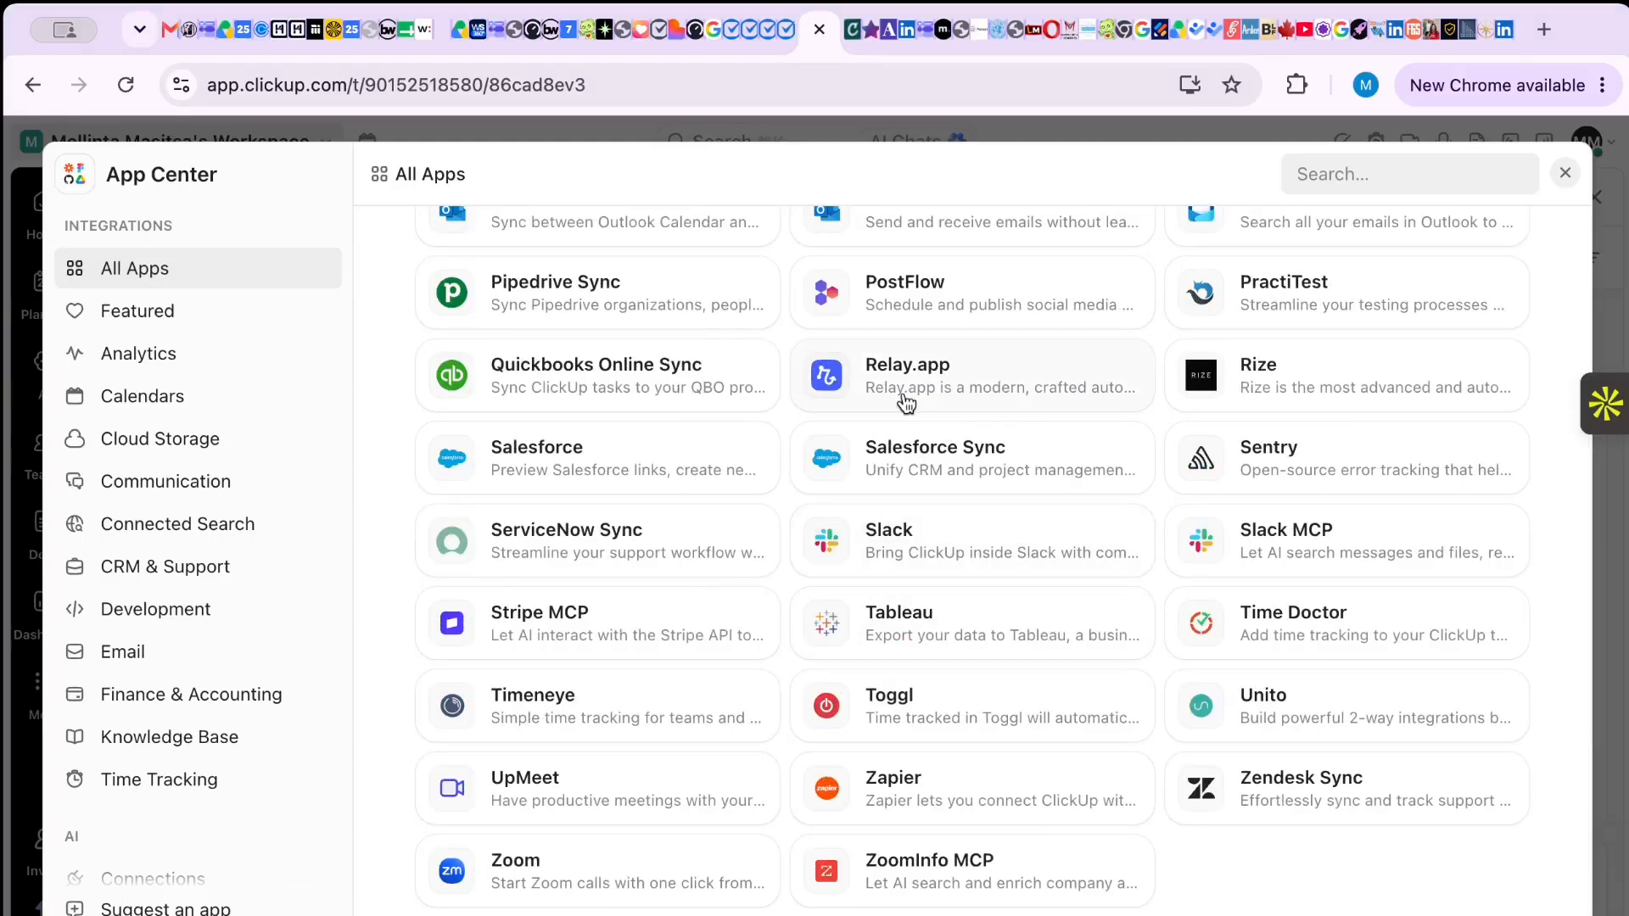
scroll(907, 403, "up", 15)
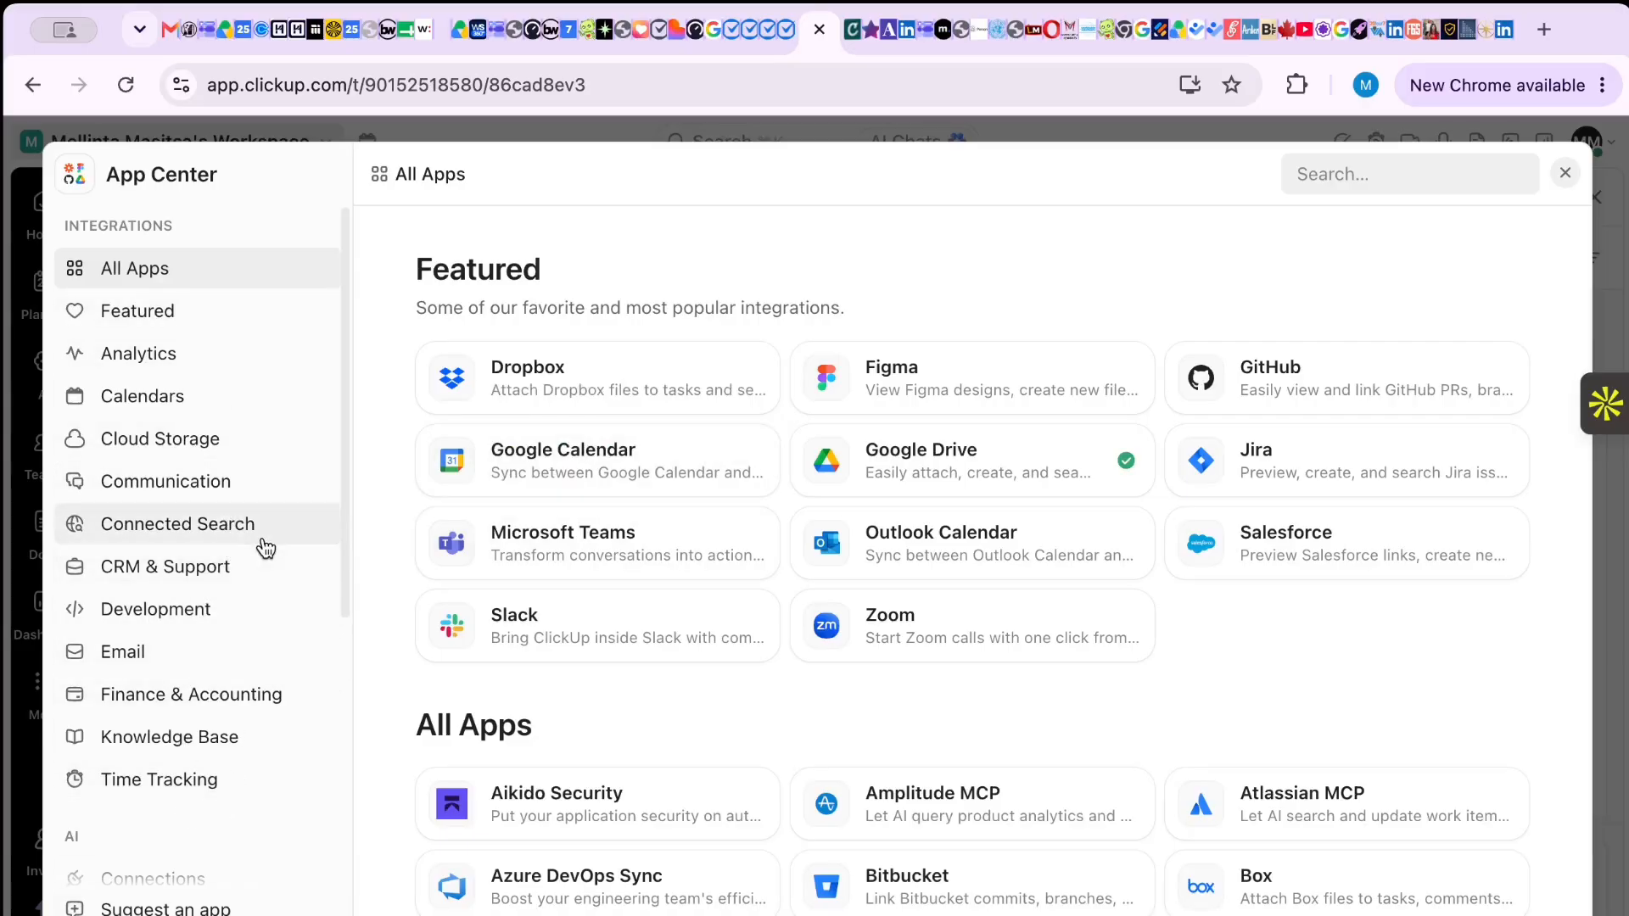
scroll(242, 589, "down", 5)
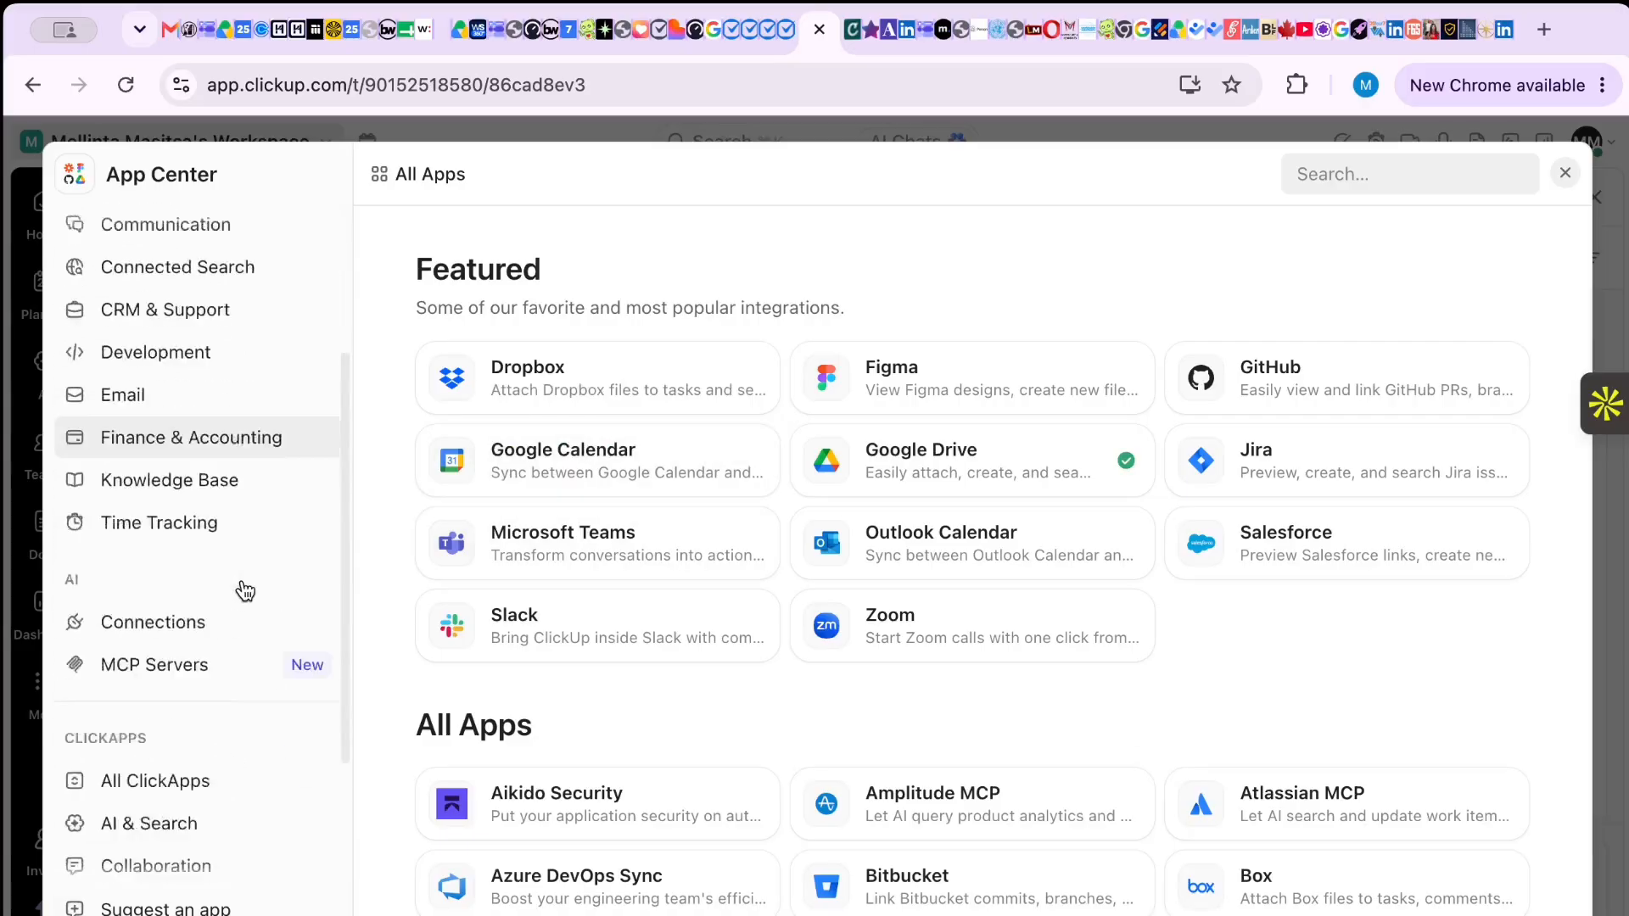
scroll(246, 500, "up", 5)
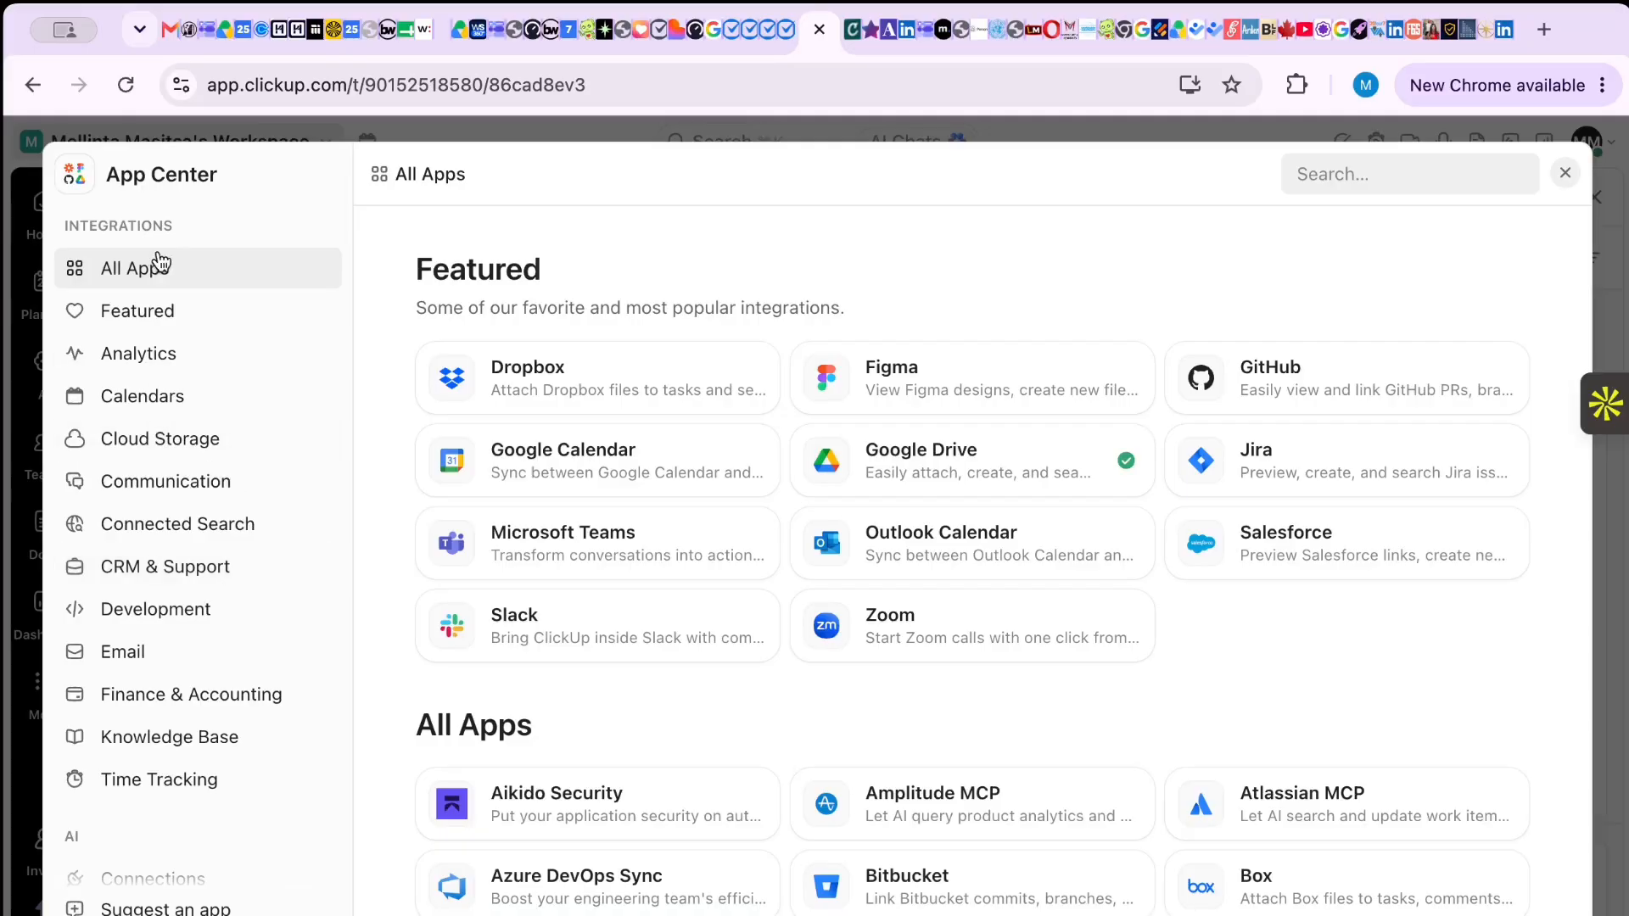
left_click(1565, 173)
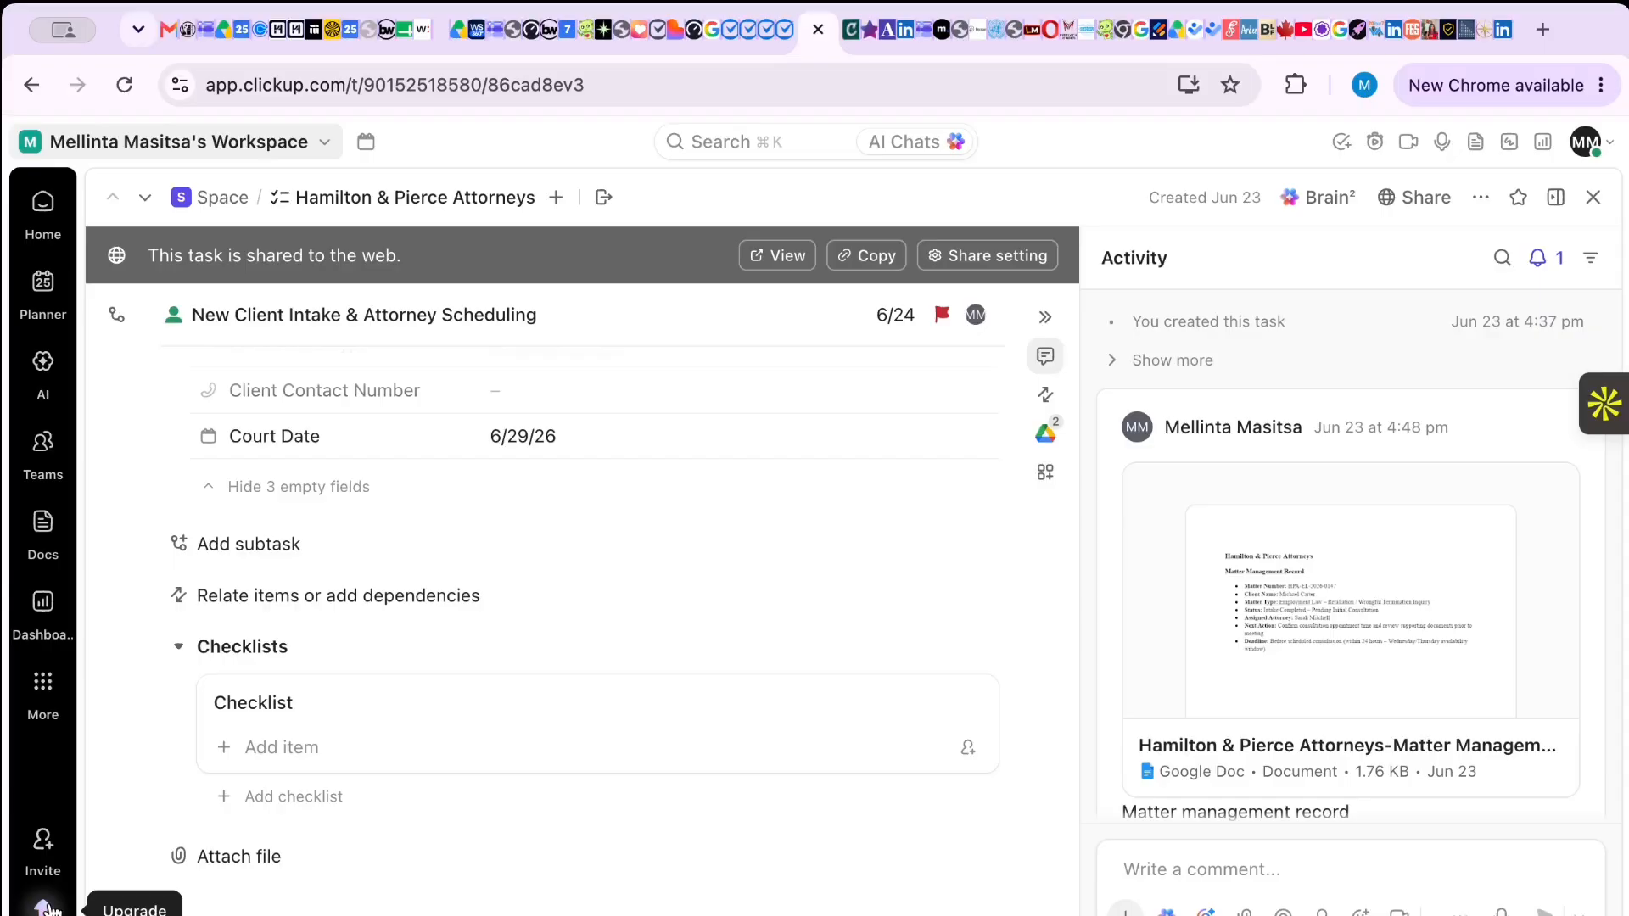
- Return to the Home area and display its additional navigation options, such as Chat Activity and All Spaces
left_click(53, 217)
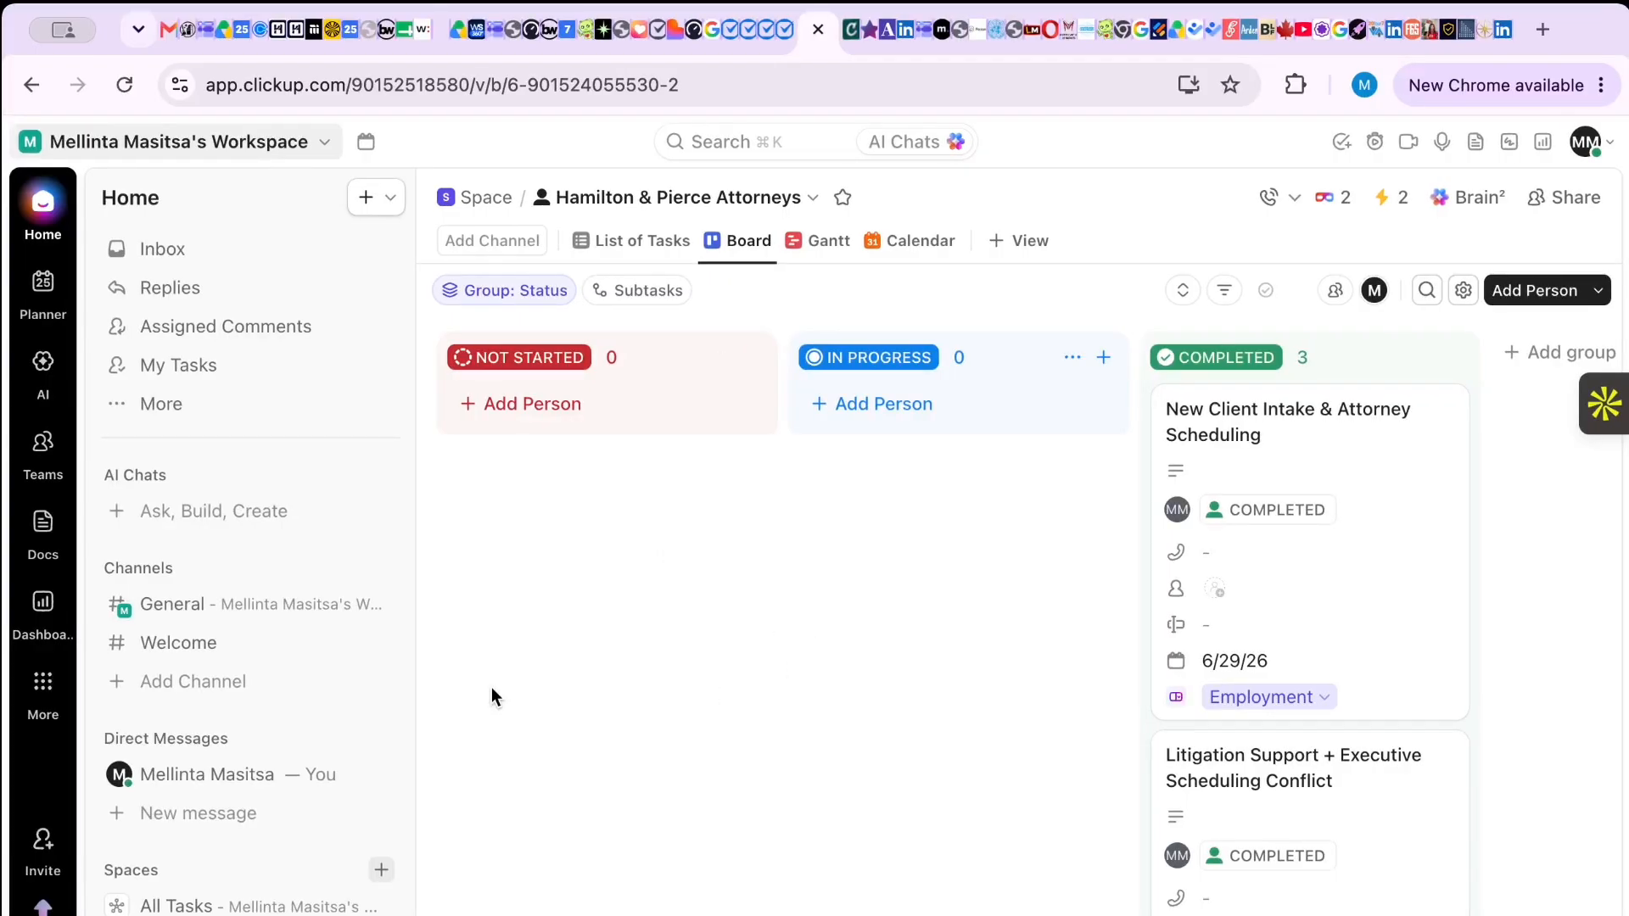
left_click(183, 396)
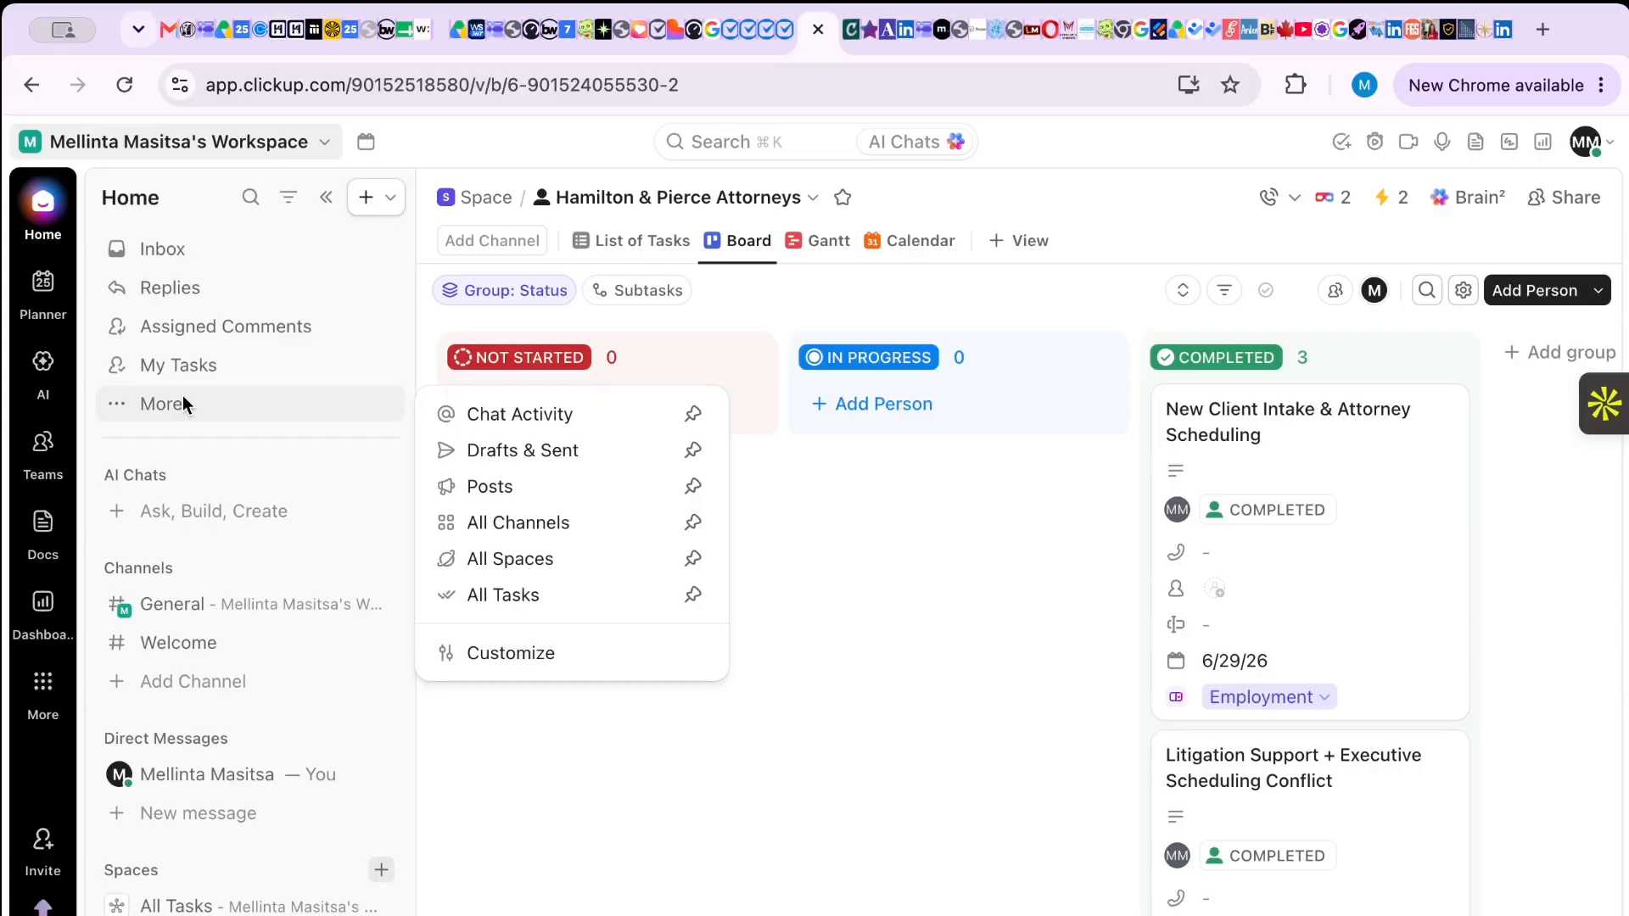